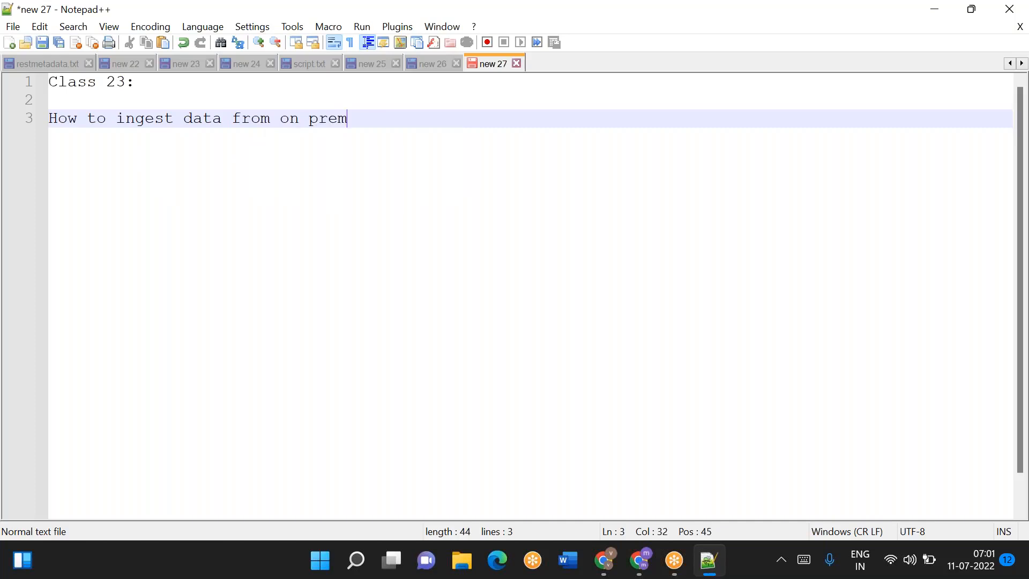
# Complete the class topic line as "How to ingest data from on premise sql server to azure synapse using synapse studio."
pyautogui.write('sql server to a')
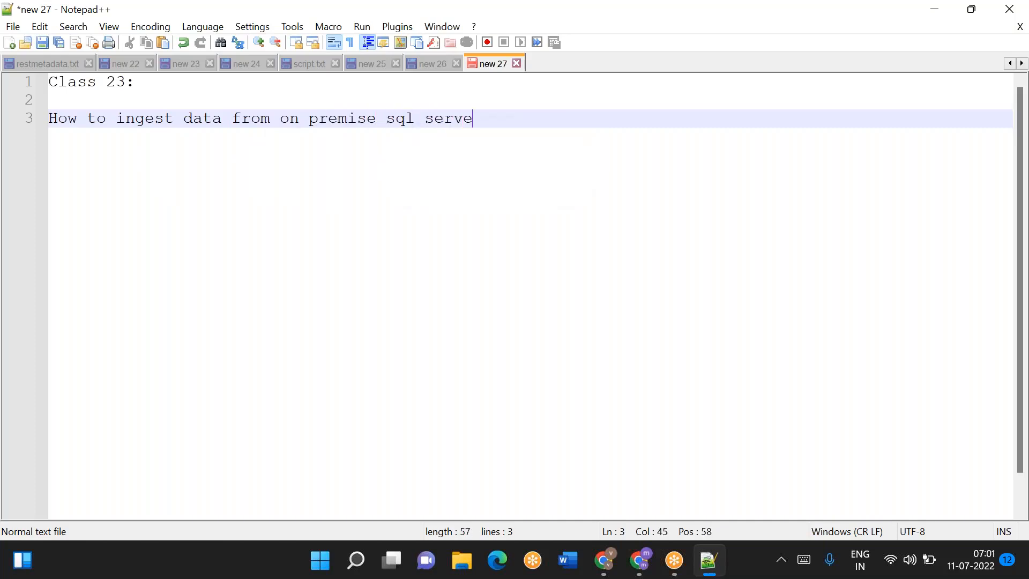
pyautogui.write('zure s')
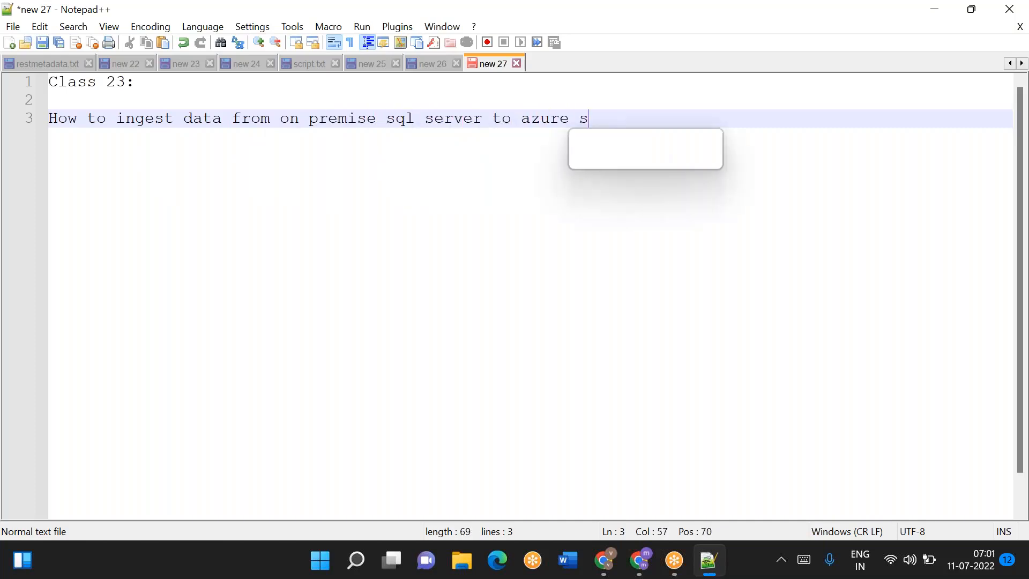
pyautogui.write('ynapse usin')
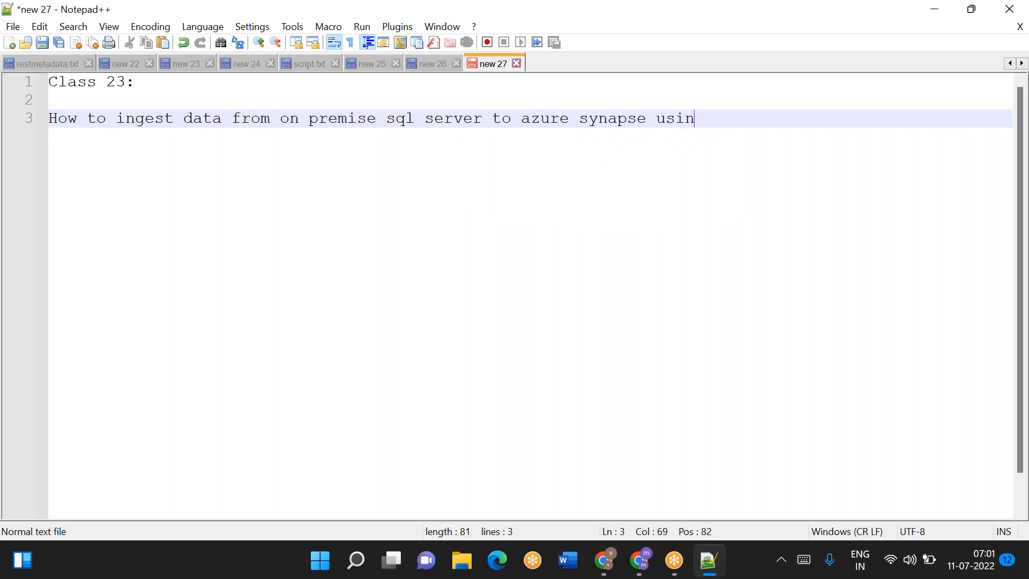
pyautogui.write('g synapse st')
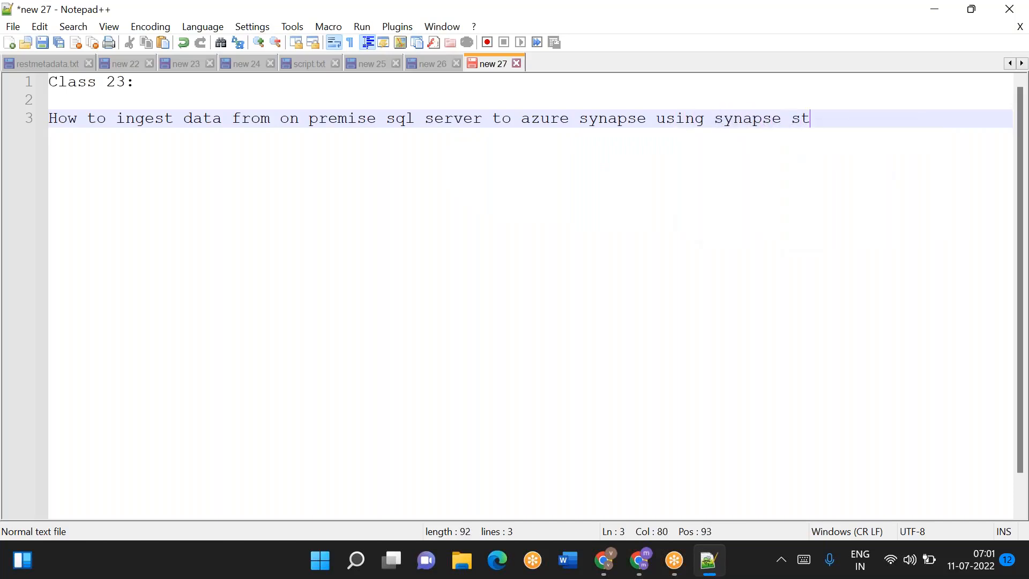
pyautogui.write('udio.')
pyautogui.press('Return')
pyautogui.press('Return')
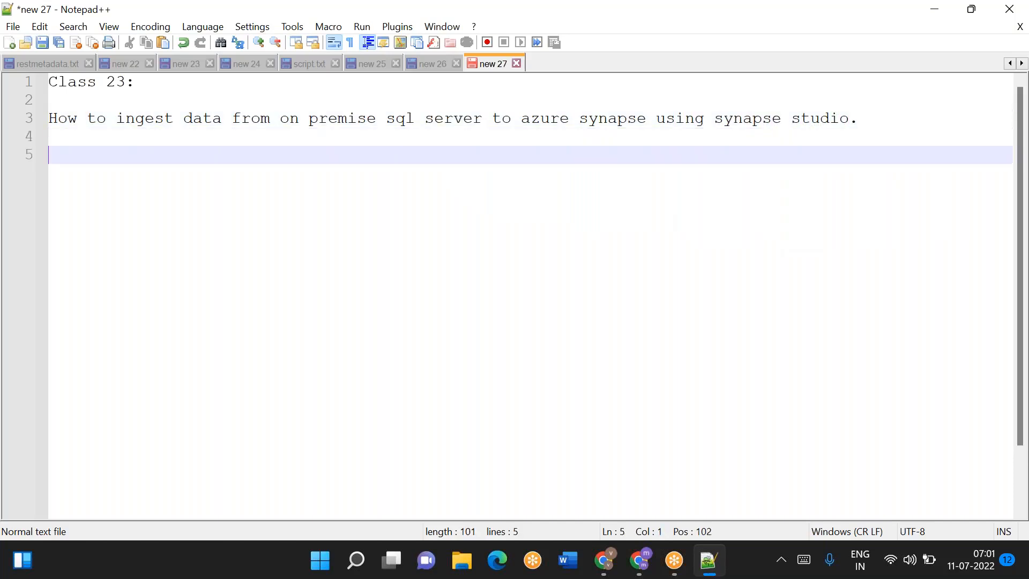
# Change the ending of the topic line to "using azure synapse." and highlight the destination phrase "azure synapse"
pyautogui.press('Up')
pyautogui.press('Up')
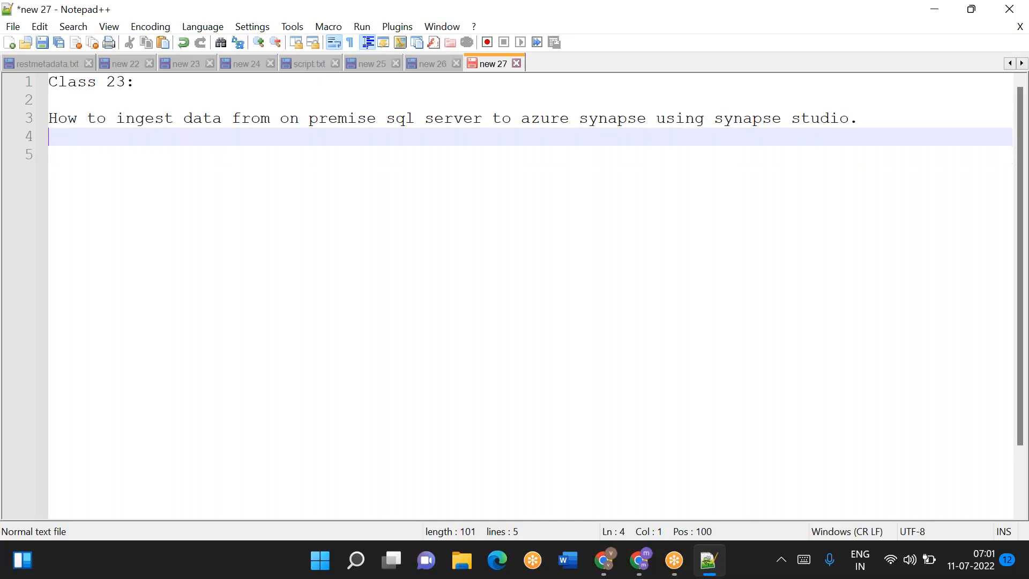
pyautogui.press('End')
pyautogui.press('Left')
pyautogui.press('Left')
pyautogui.press('Left')
pyautogui.press('Left')
pyautogui.press('Left')
pyautogui.press('Left')
pyautogui.press('Left')
pyautogui.press('Left')
pyautogui.press('Left')
pyautogui.press('Left')
pyautogui.press('Left')
pyautogui.press('Left')
pyautogui.press('Left')
pyautogui.press('Left')
pyautogui.press('Left')
pyautogui.press('Left')
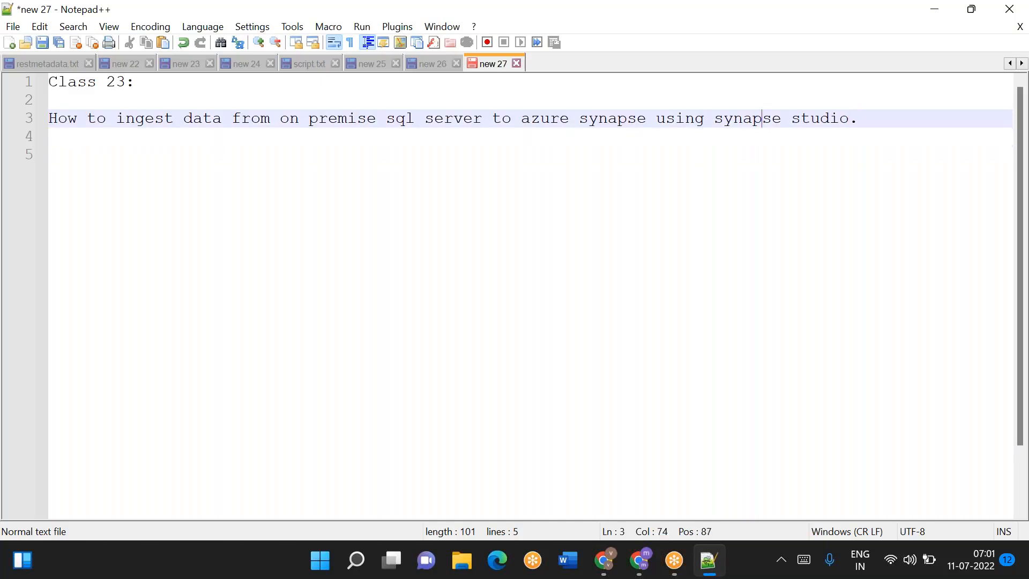
pyautogui.write('azure')
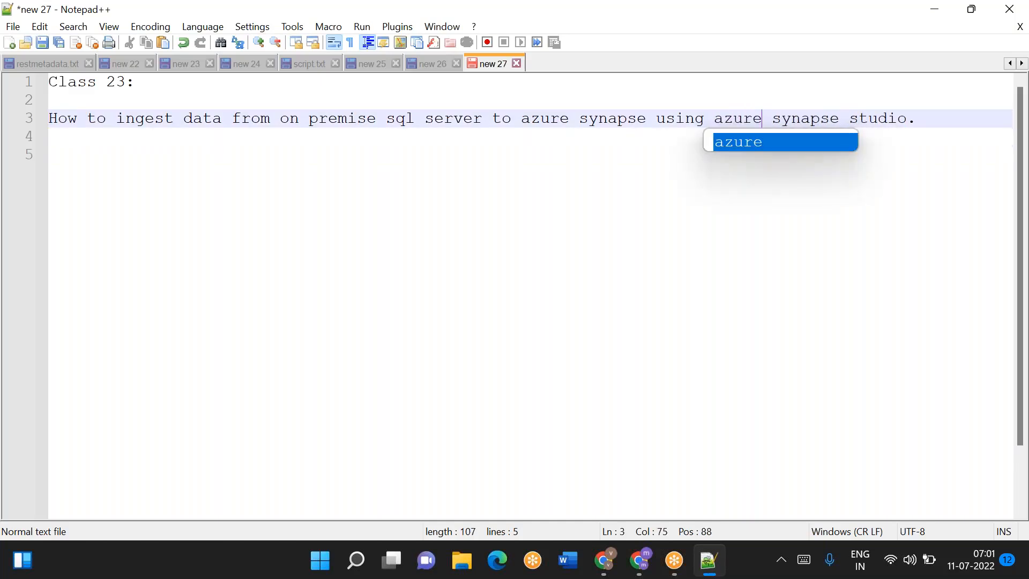
pyautogui.press('Right')
pyautogui.press('Right')
pyautogui.press('Right')
pyautogui.press('Right')
pyautogui.press('Right')
pyautogui.press('Right')
pyautogui.press('Right')
pyautogui.hotkey('shift', 'End')
pyautogui.press('BackSpace')
pyautogui.write('.')
pyautogui.press('Return')
pyautogui.press('Return')
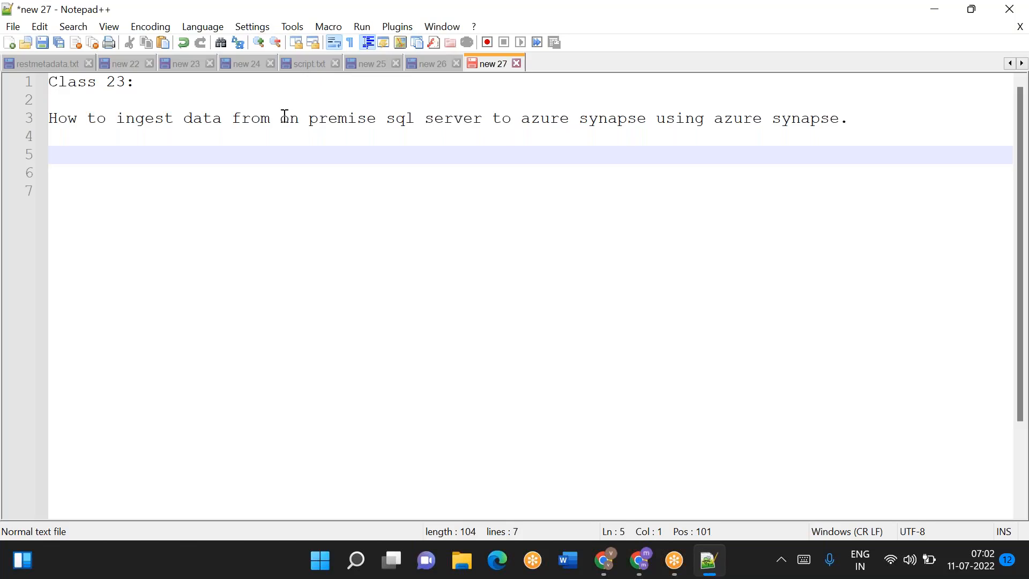
pyautogui.moveTo(283, 119); pyautogui.dragTo(646, 118)
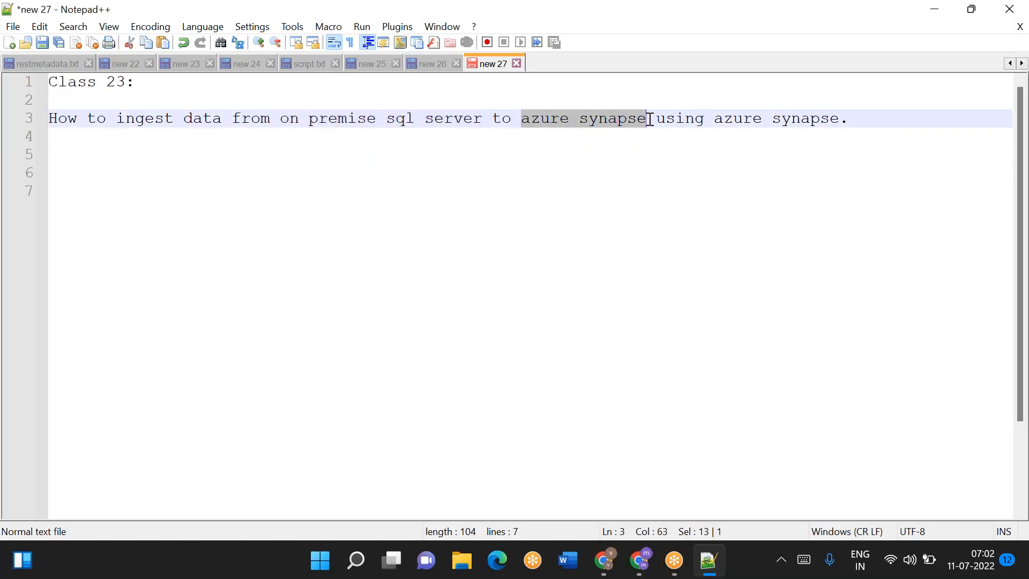
# Switch to the Azure portal in Chrome and start creating a new Azure virtual machine
pyautogui.click(604, 560)
pyautogui.click(548, 499)
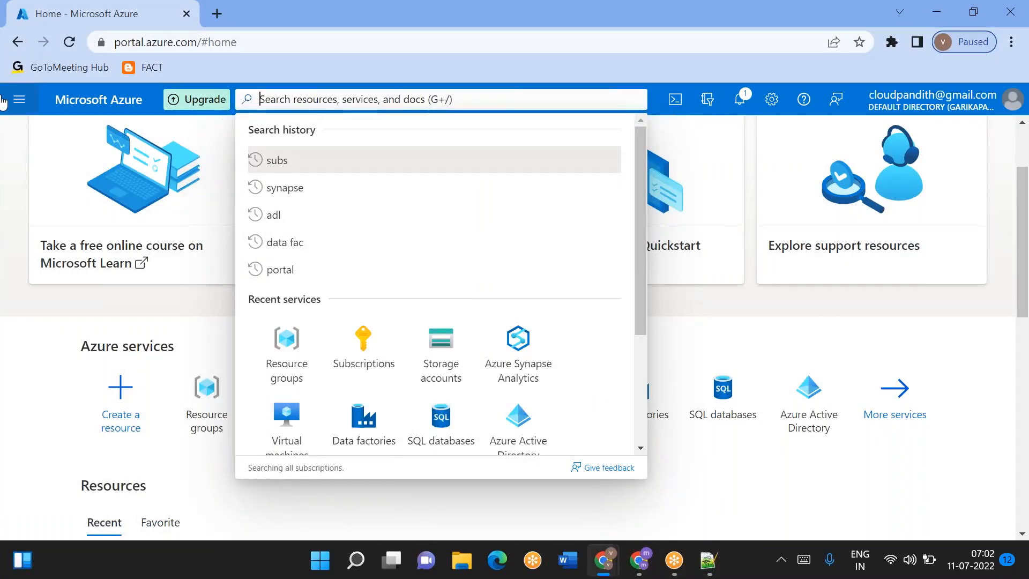
pyautogui.click(19, 99)
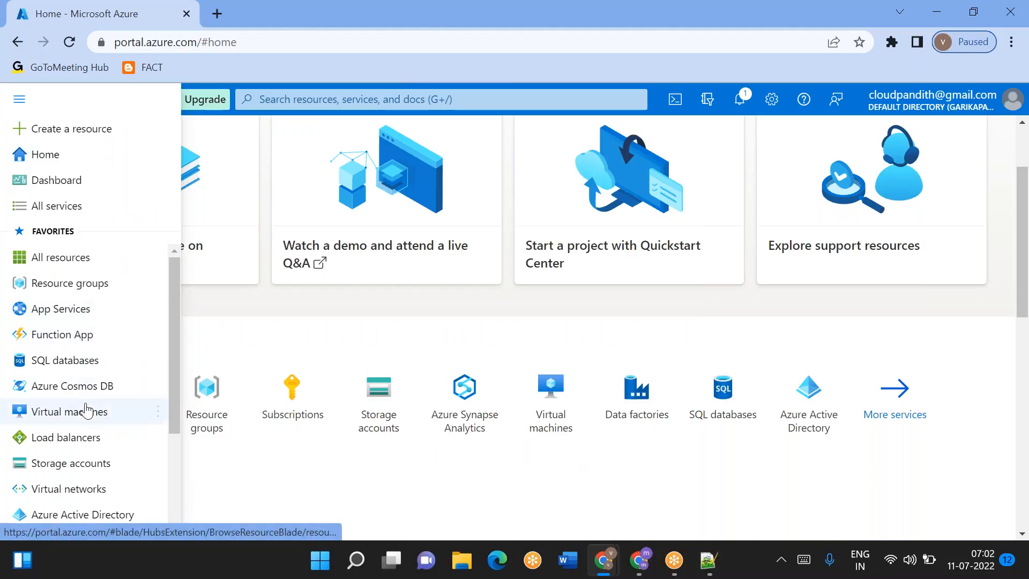
pyautogui.click(66, 412)
pyautogui.click(53, 205)
pyautogui.click(76, 236)
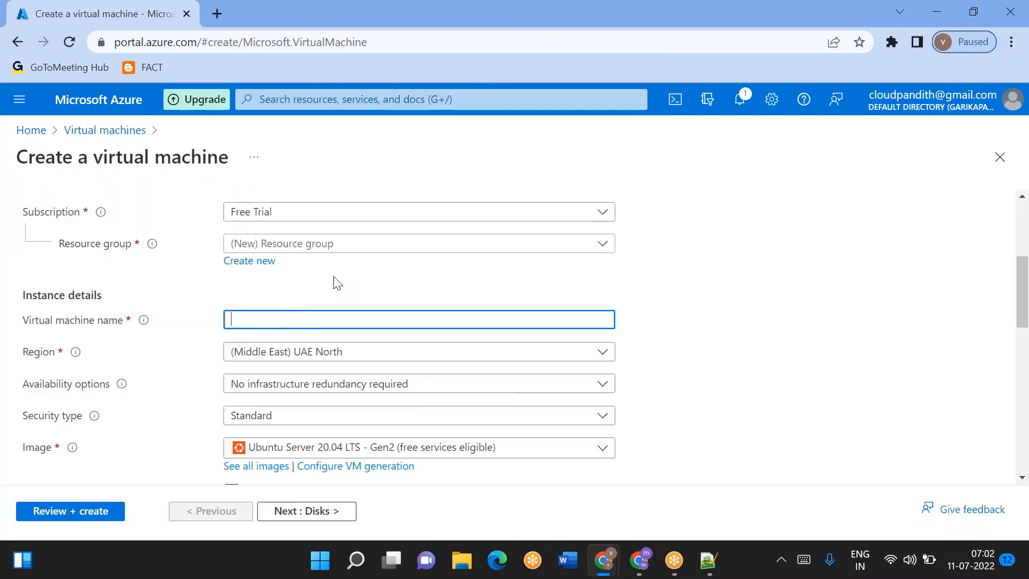
# Create a new resource group named cloudpandith-rg for the virtual machine
pyautogui.click(257, 265)
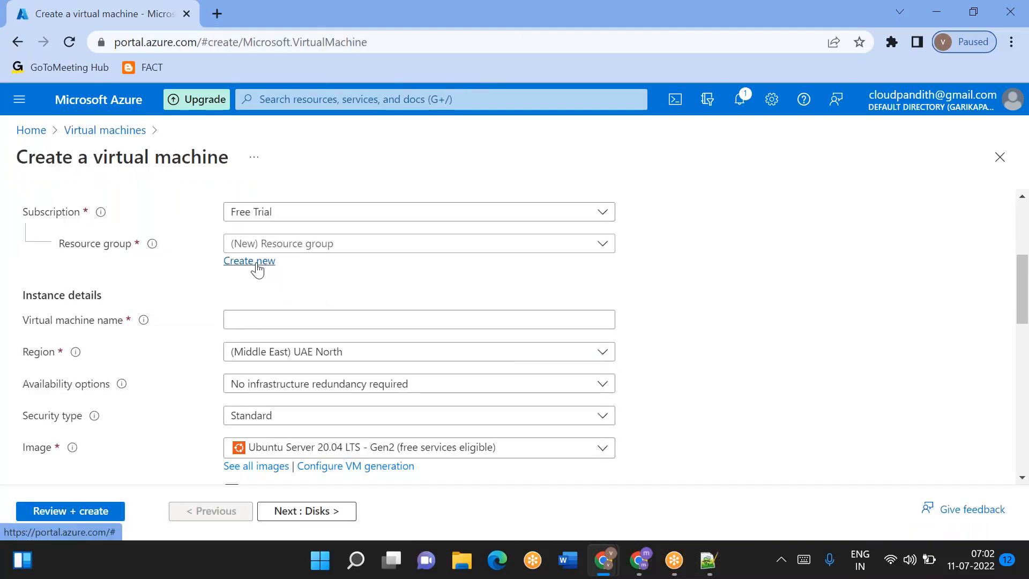
pyautogui.write('cloudpandot')
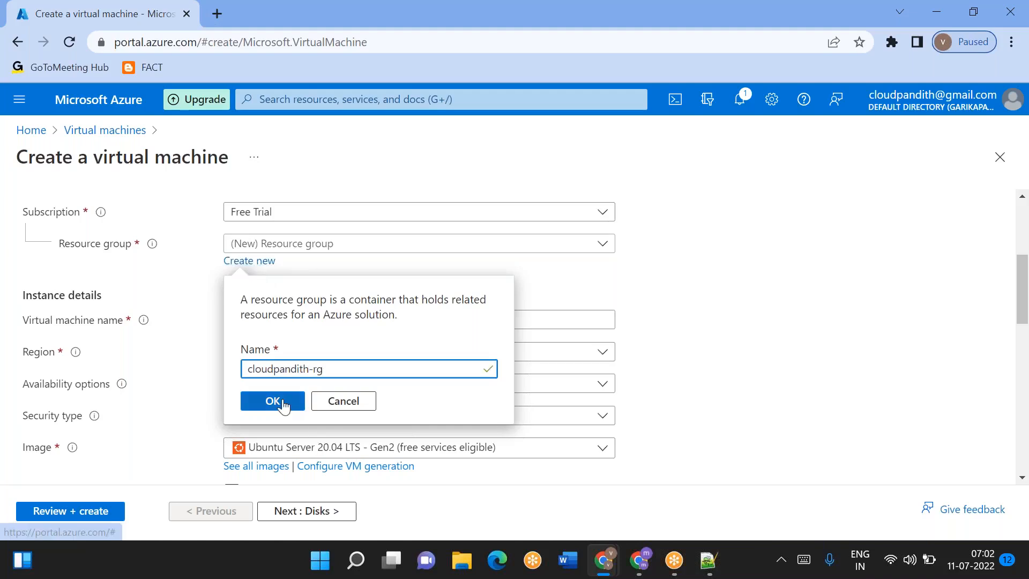
pyautogui.click(270, 400)
# Name the virtual machine cloudvm
pyautogui.click(256, 321)
pyautogui.write('cloudpandot')
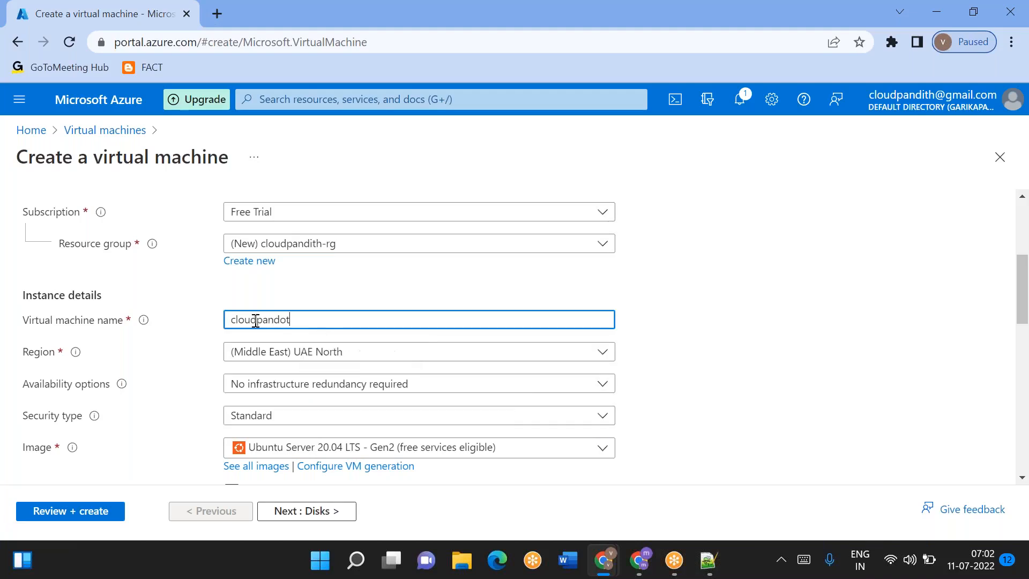
pyautogui.press('BackSpace')
pyautogui.press('BackSpace')
pyautogui.press('BackSpace')
pyautogui.write('vm')
# Set the virtual machine's region to (Asia Pacific) Australia East
pyautogui.click(320, 354)
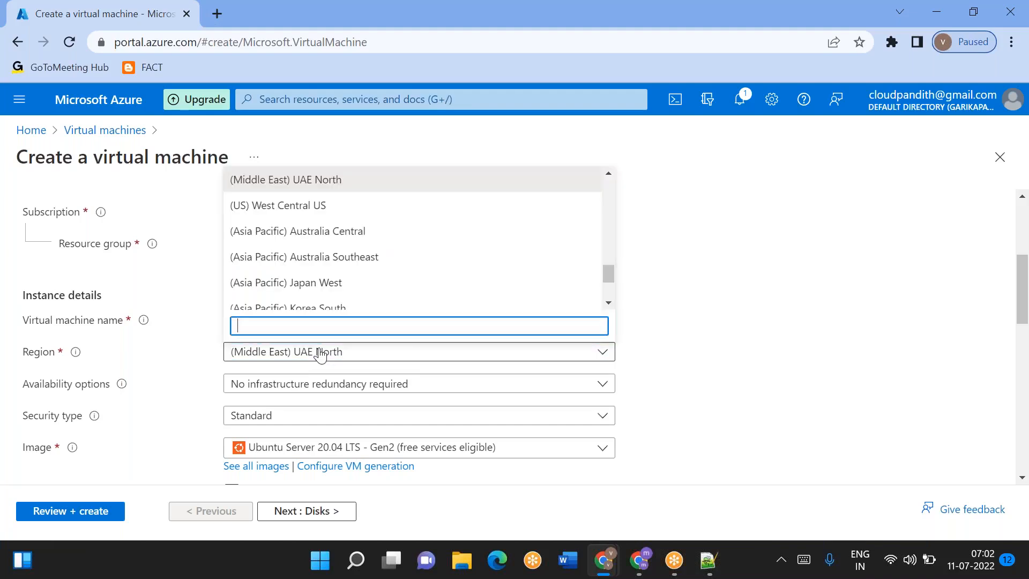
pyautogui.write('aust')
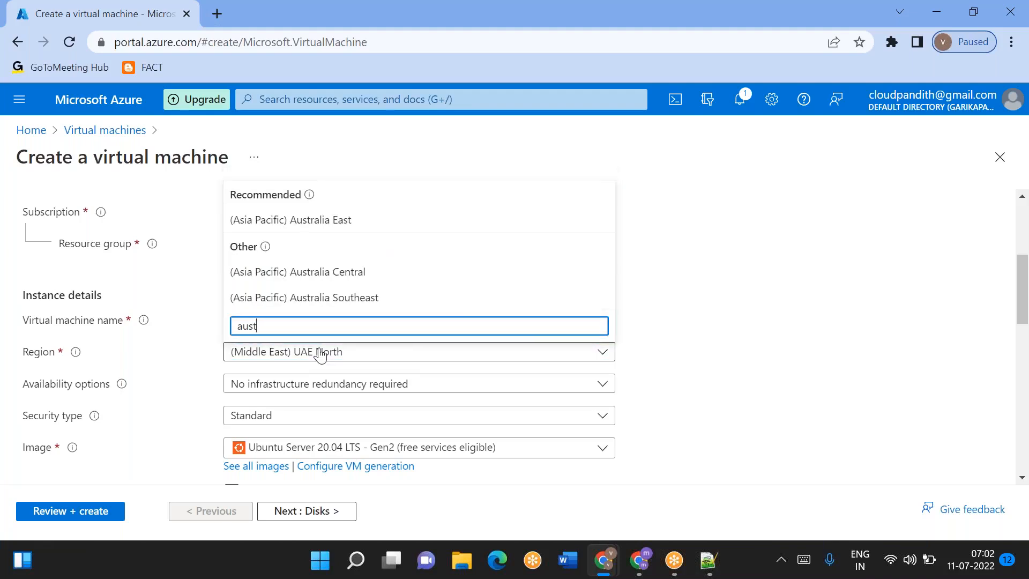
pyautogui.click(313, 221)
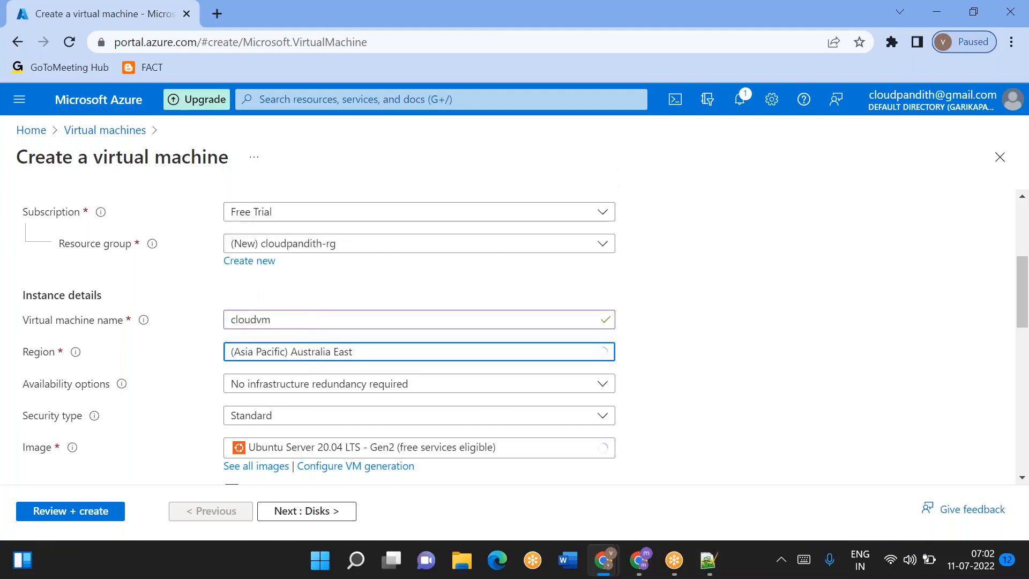
# Find "sql server" among all images and choose Free SQL Server License: SQL Server 2022 CTP 2.0 Developer on Windows Server 2022 - x64 Gen 2
pyautogui.scroll(-2, 259, 370)
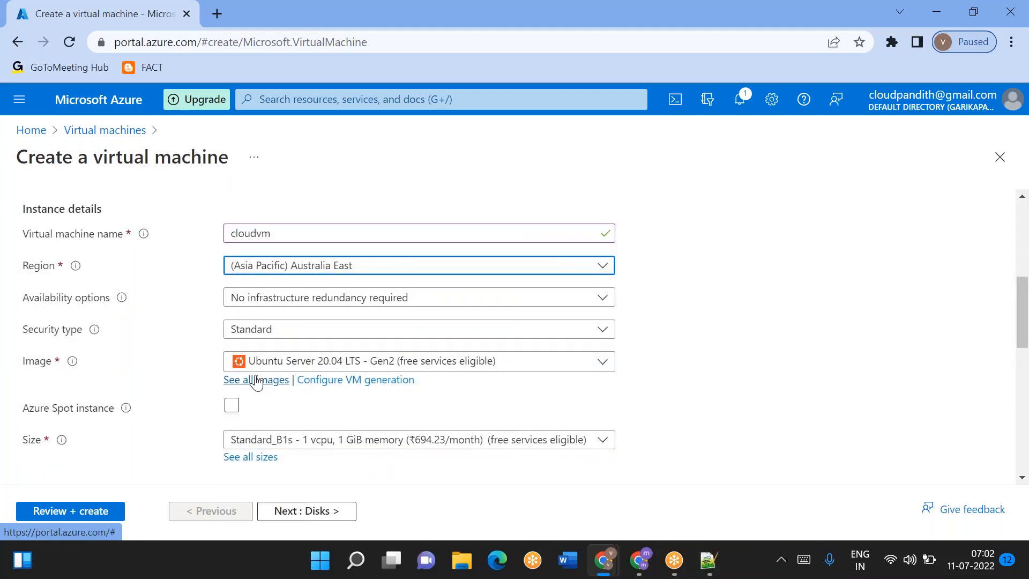
pyautogui.click(256, 381)
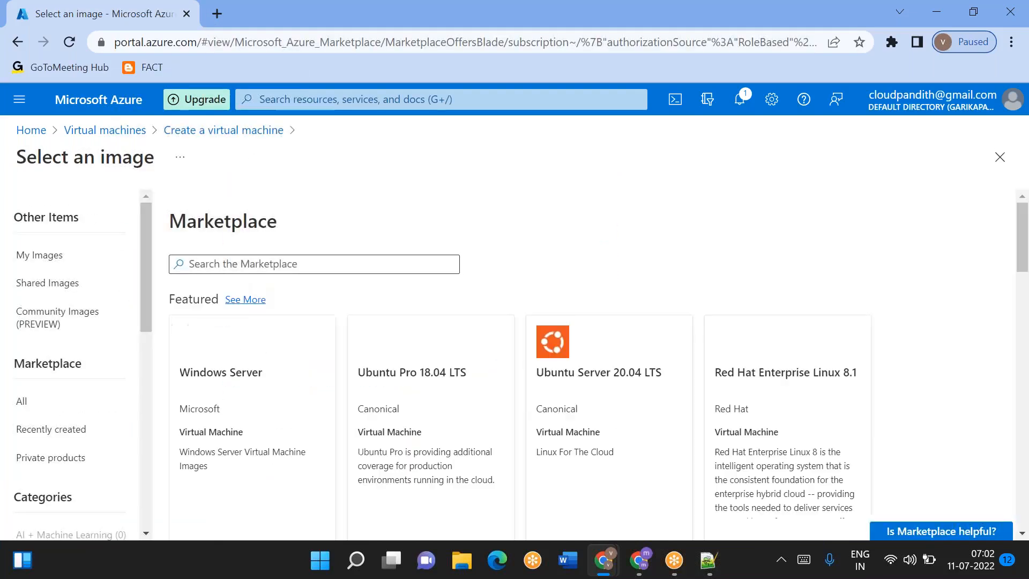
pyautogui.click(243, 264)
pyautogui.write('sql server')
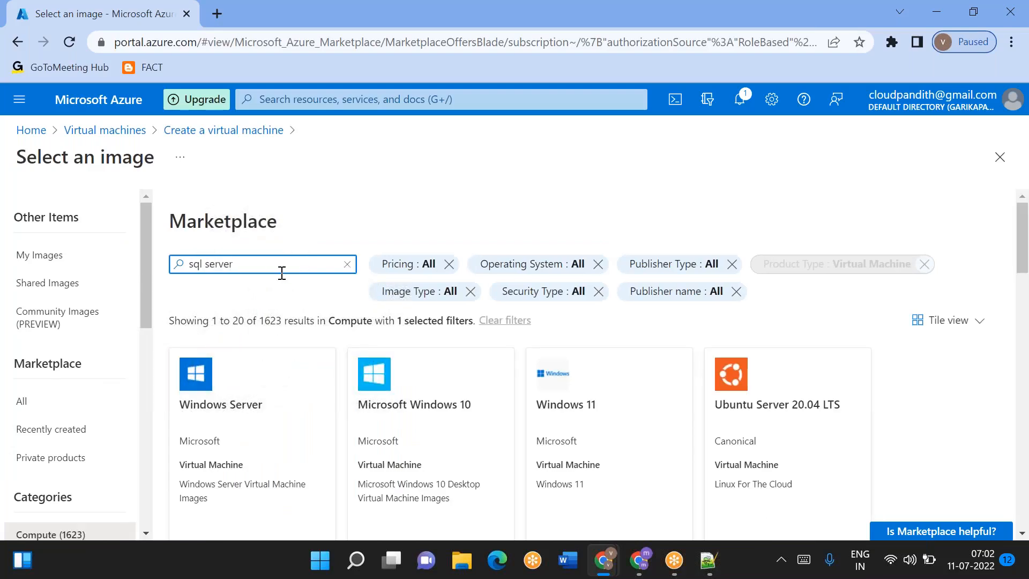
pyautogui.press('Return')
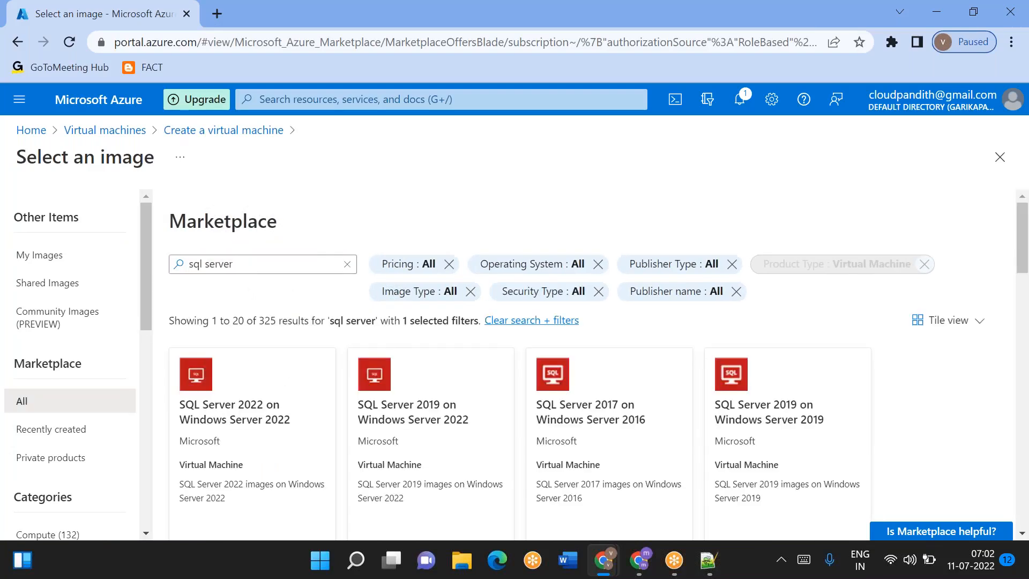
pyautogui.scroll(-3, 425, 410)
pyautogui.scroll(-1, 425, 410)
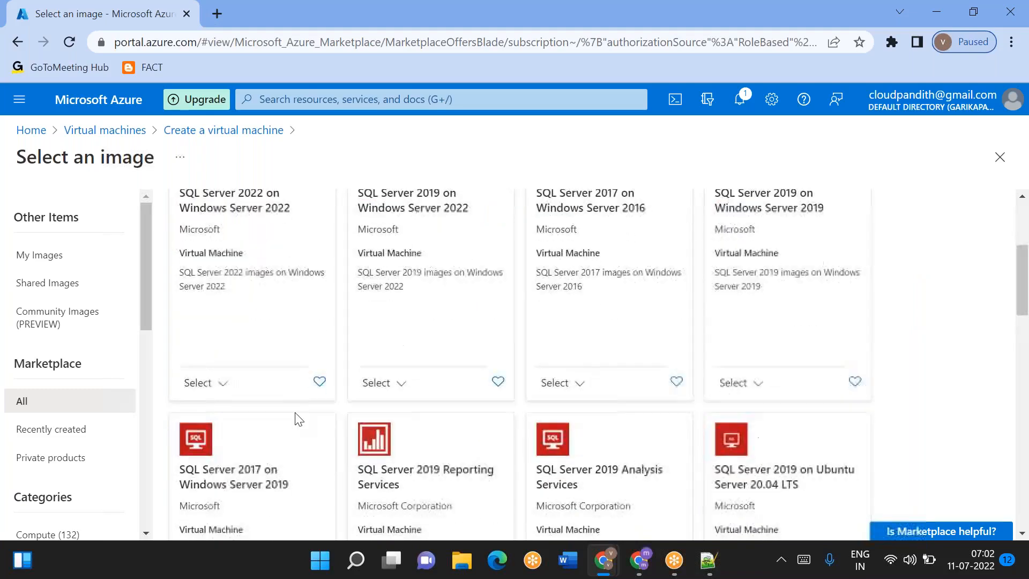
pyautogui.click(220, 383)
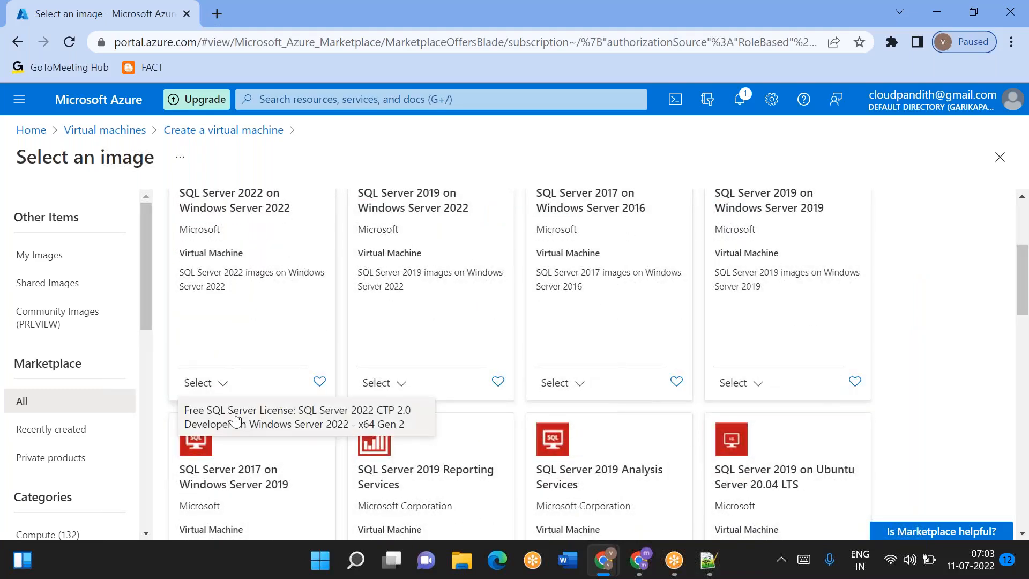
pyautogui.click(252, 423)
# Set the virtual machine size to Standard_D2s_v3 with 2 vcpus and 8 GiB memory
pyautogui.scroll(-1, 284, 398)
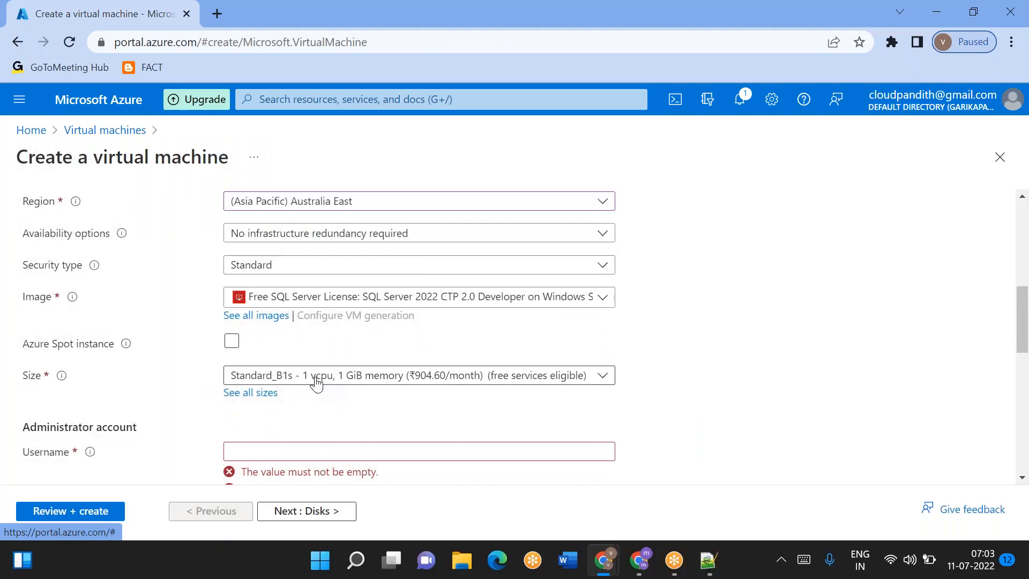
pyautogui.click(582, 384)
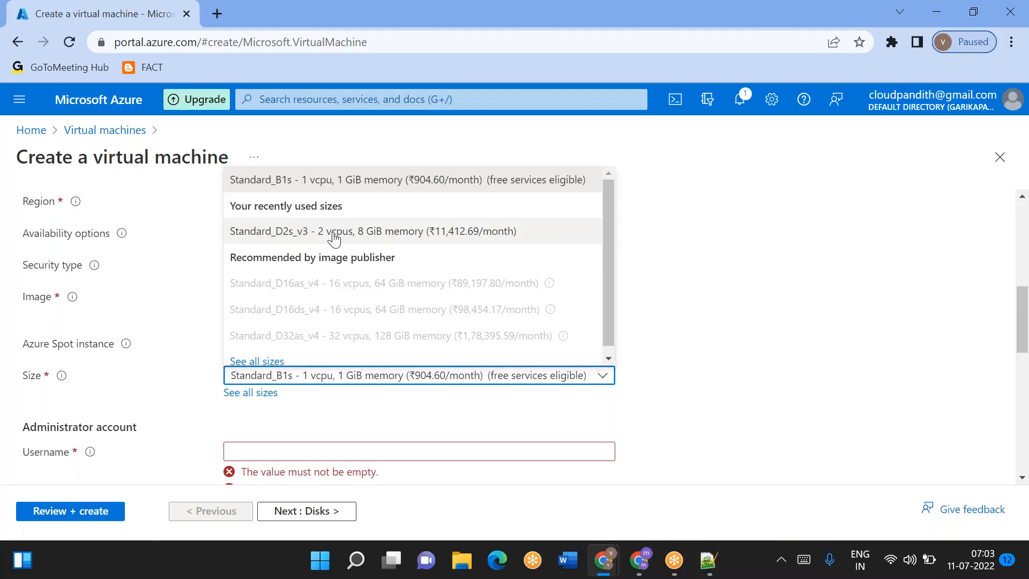
pyautogui.click(377, 236)
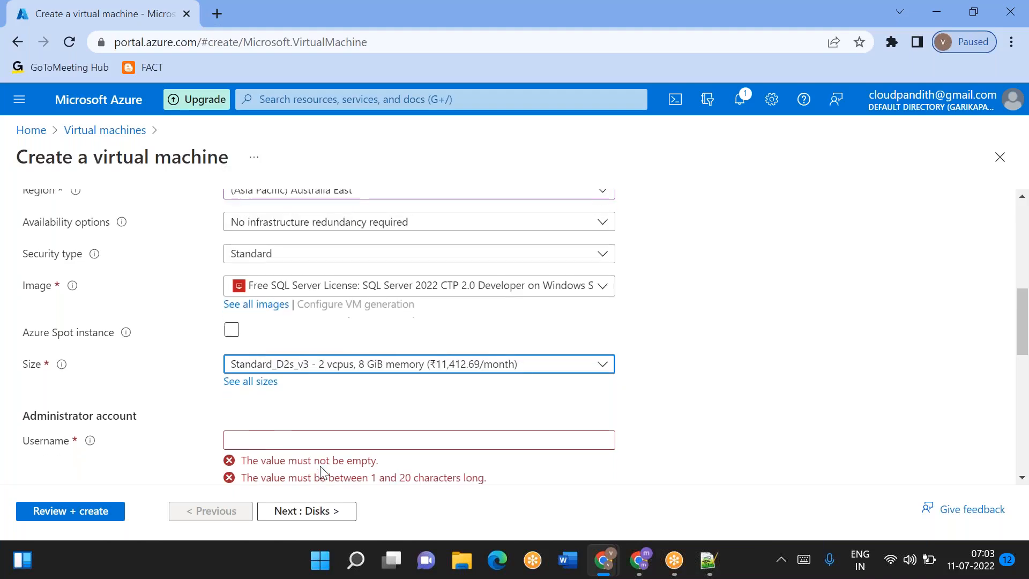
# Fill in the administrator account's username, password and password confirmation
pyautogui.scroll(-2, 322, 473)
pyautogui.click(264, 347)
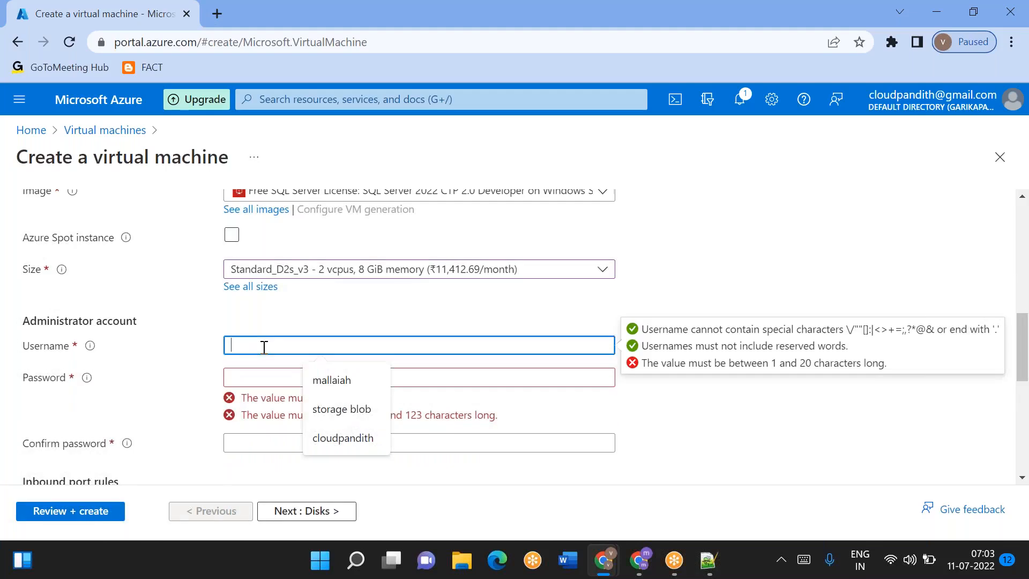
pyautogui.press('Tab')
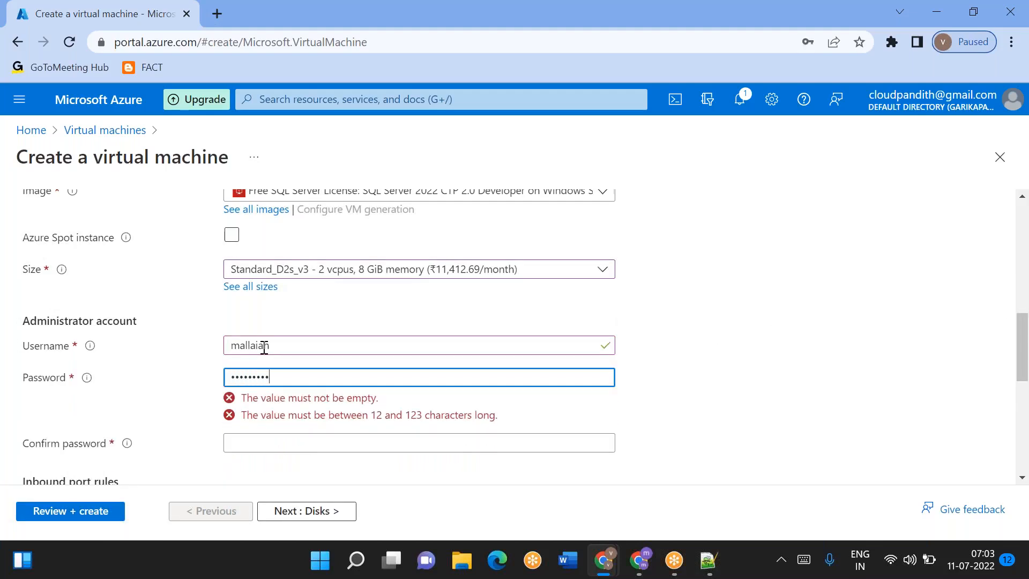
pyautogui.press('Tab')
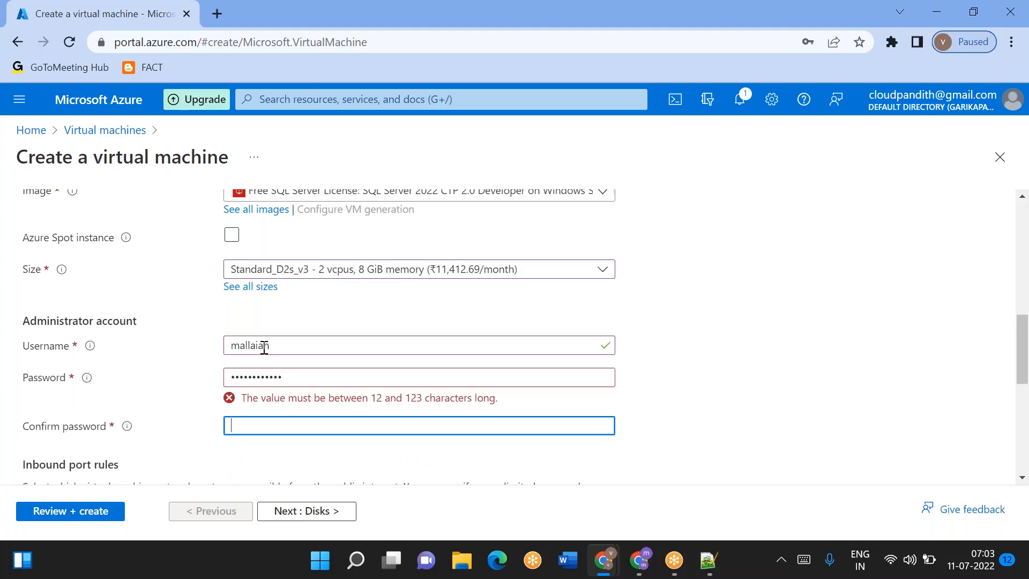
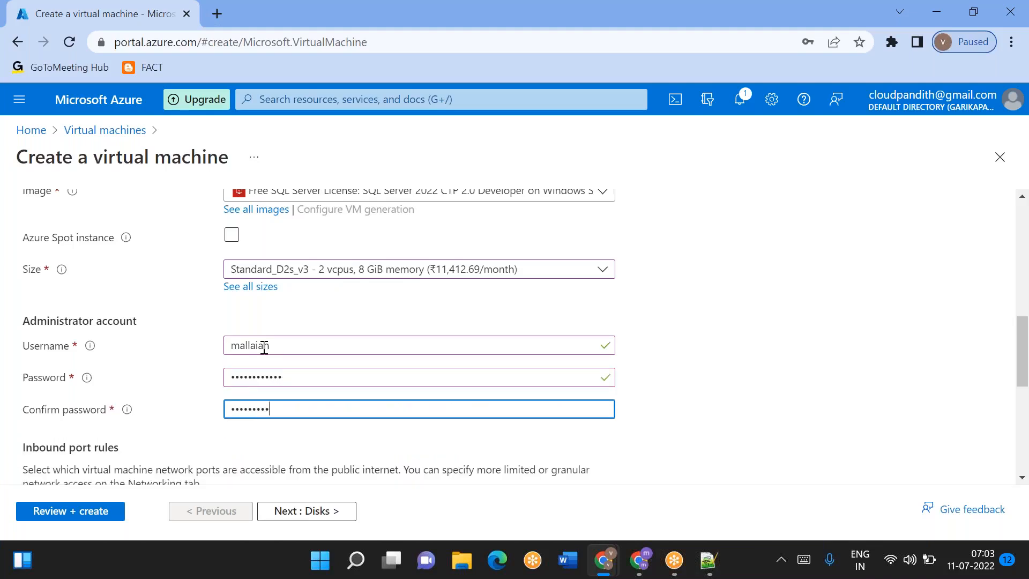
# Enable SQL Authentication with a new login name in the virtual machine's SQL Server settings, and submit the virtual machine for creation
pyautogui.scroll(12, 324, 429)
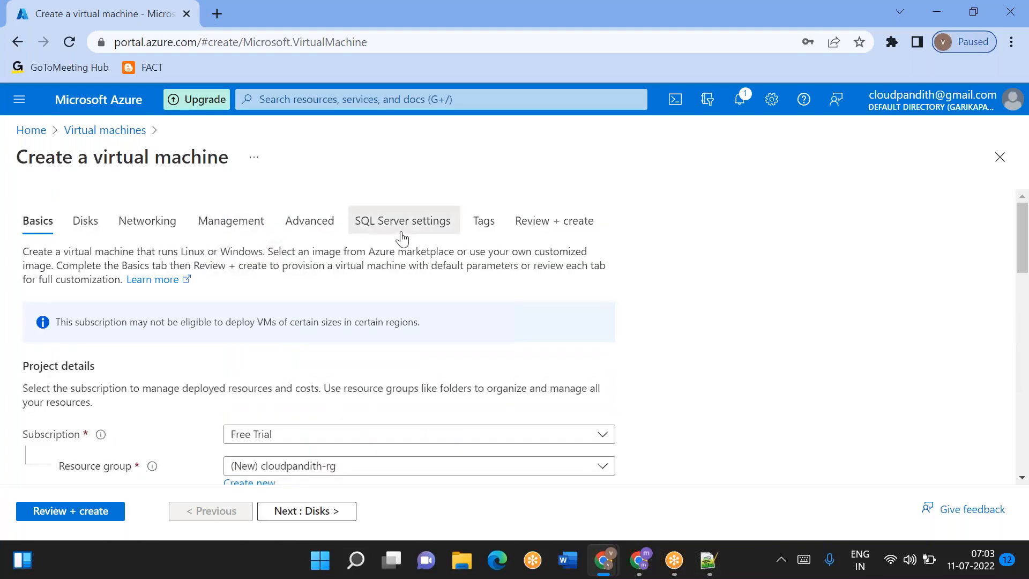
pyautogui.click(400, 232)
pyautogui.scroll(-2, 390, 398)
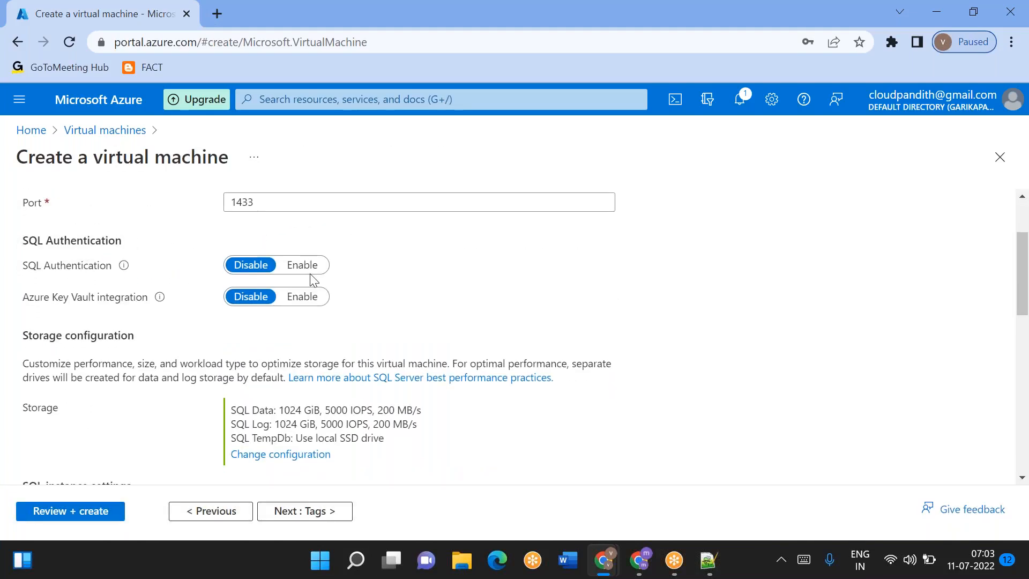
pyautogui.click(302, 265)
pyautogui.click(265, 294)
pyautogui.doubleClick(274, 297)
pyautogui.write('cloudpandith')
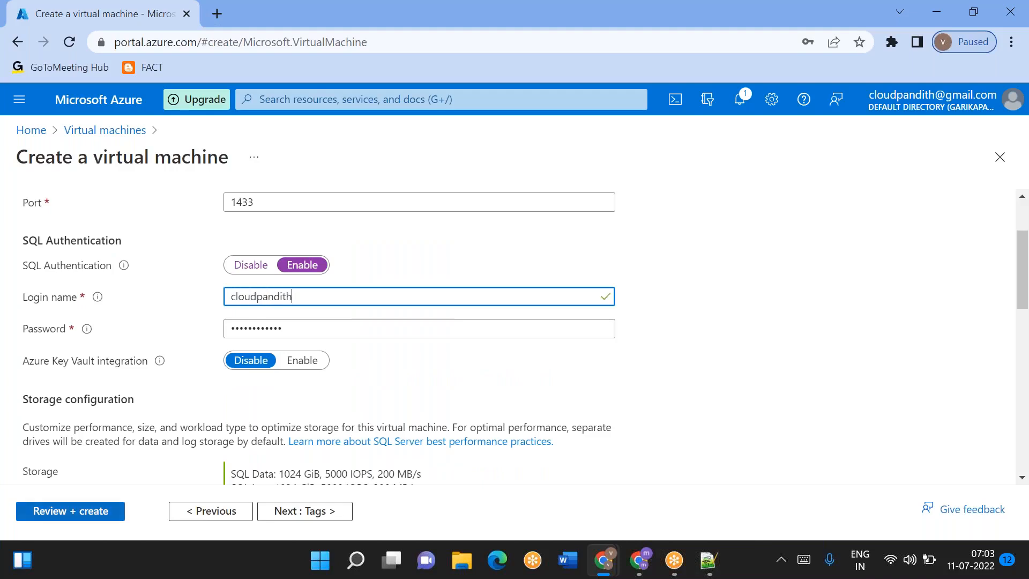
pyautogui.click(70, 510)
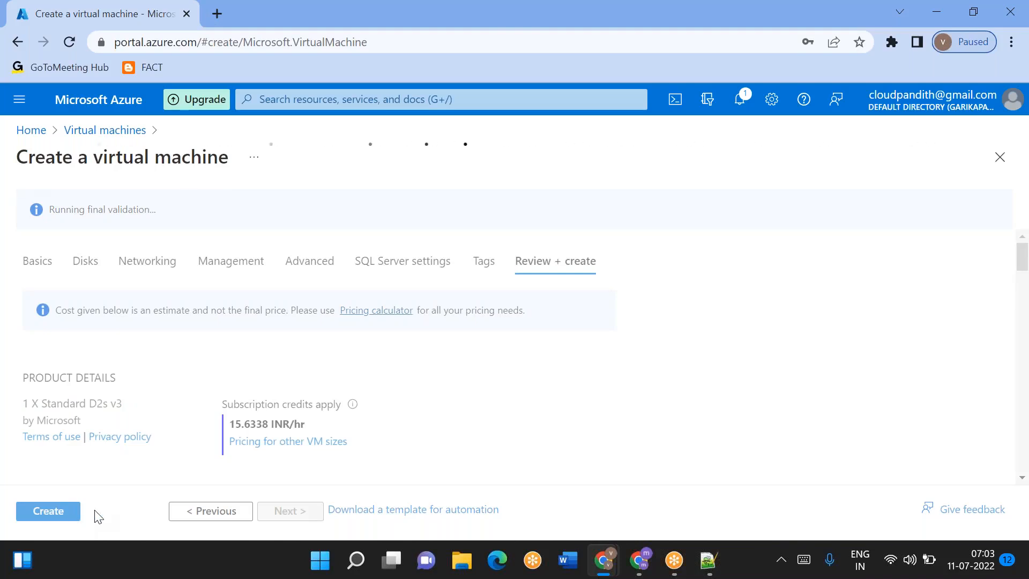
pyautogui.click(44, 514)
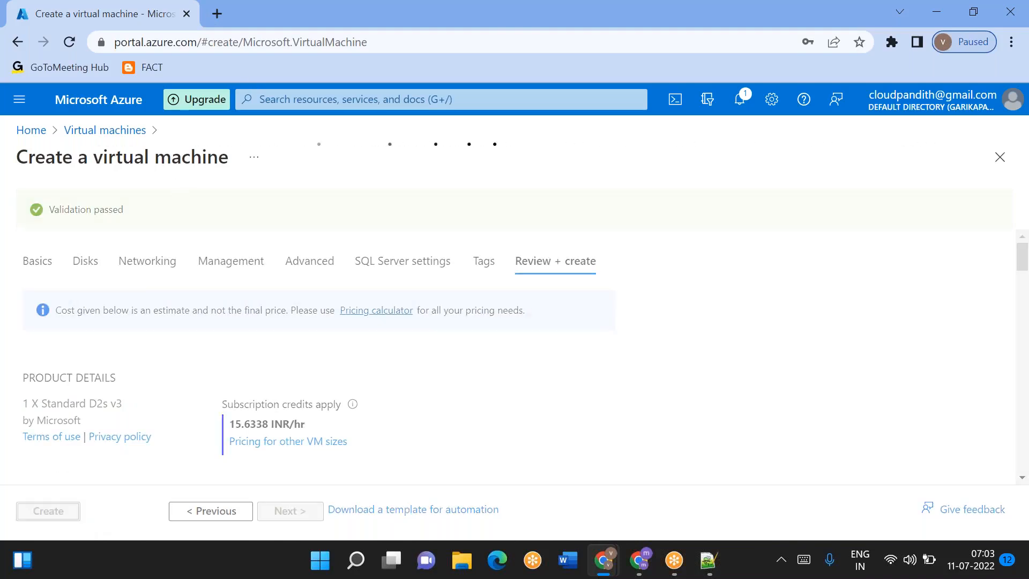
# Open portal.azure.com in a separate browser tab and start creating an Azure Synapse Analytics workspace
pyautogui.click(217, 13)
pyautogui.write('po')
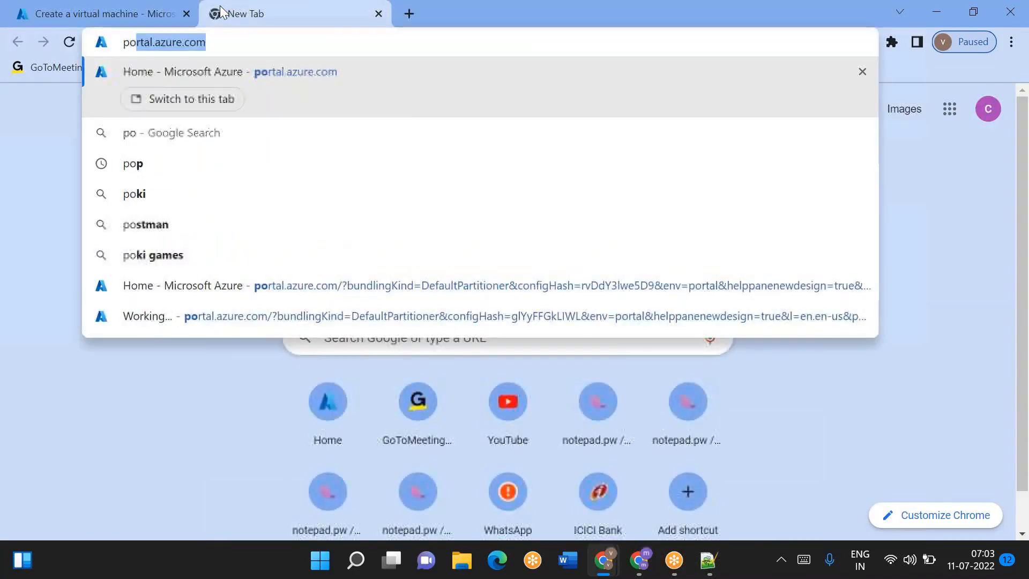
pyautogui.press('Return')
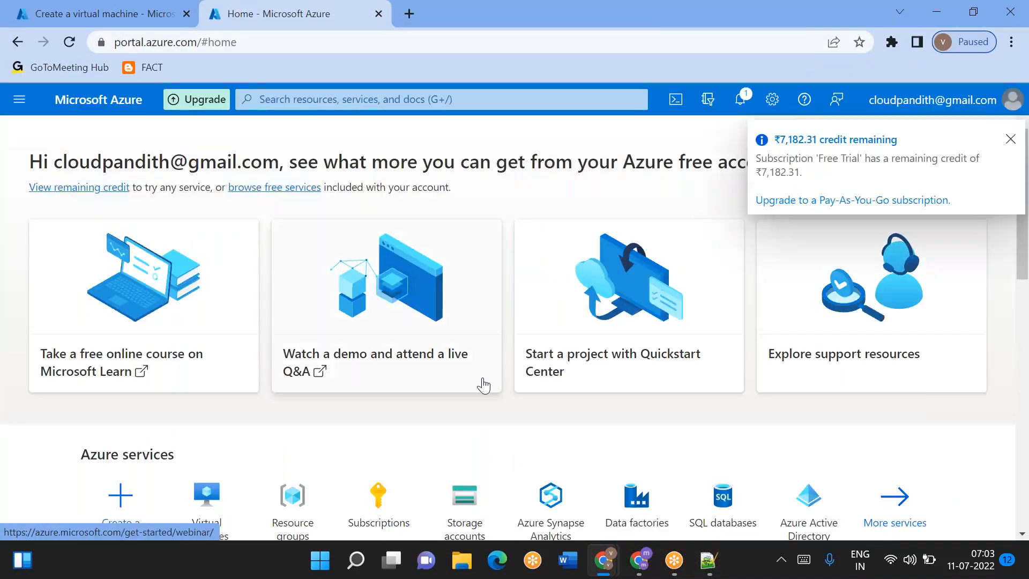
pyautogui.scroll(-2, 484, 385)
pyautogui.click(551, 394)
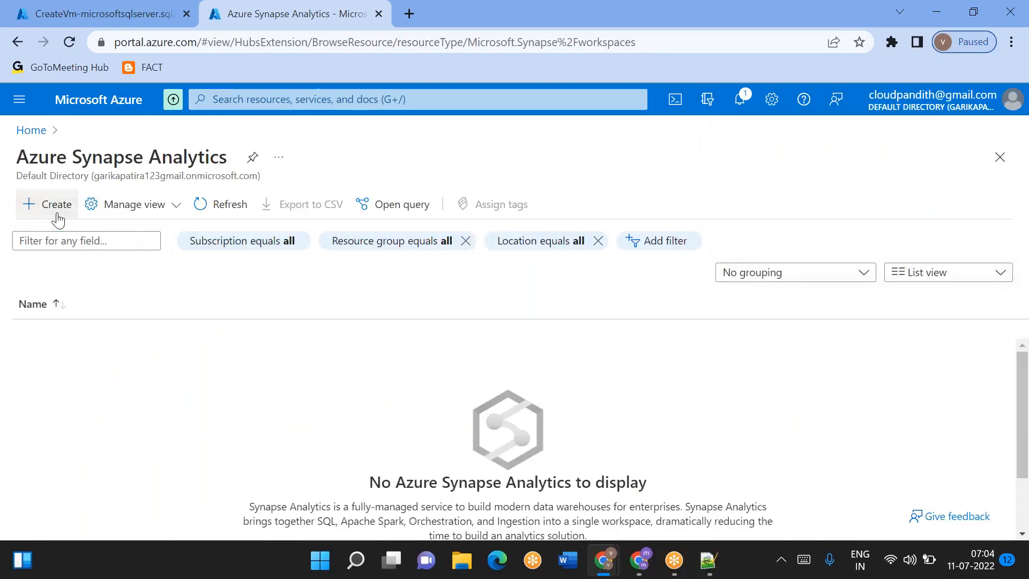
pyautogui.click(56, 215)
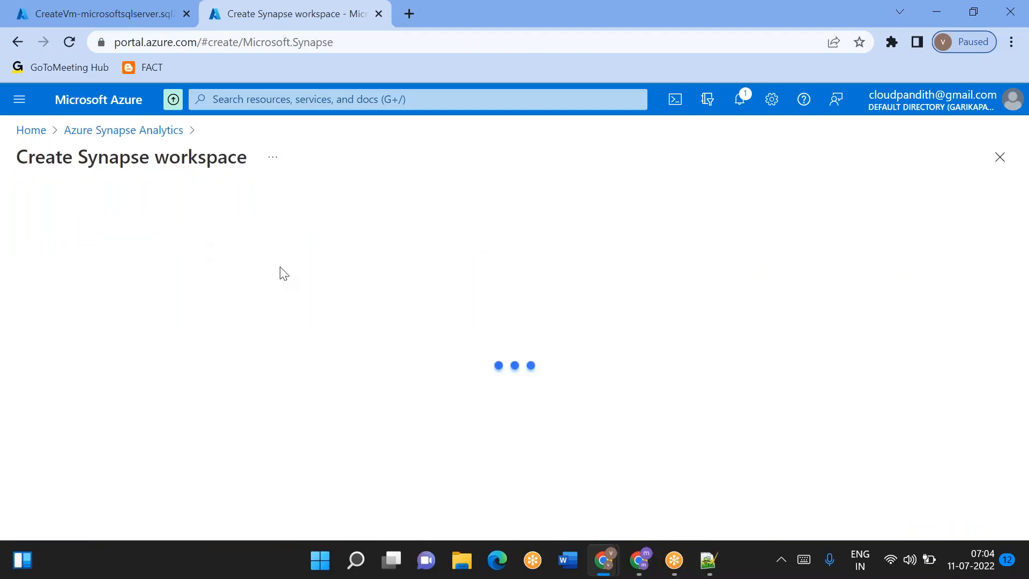
# Assign the Synapse workspace to resource group cloudpandith-rg and name its managed resource group cloudpandith-managed-rg
pyautogui.scroll(-2, 343, 291)
pyautogui.click(296, 283)
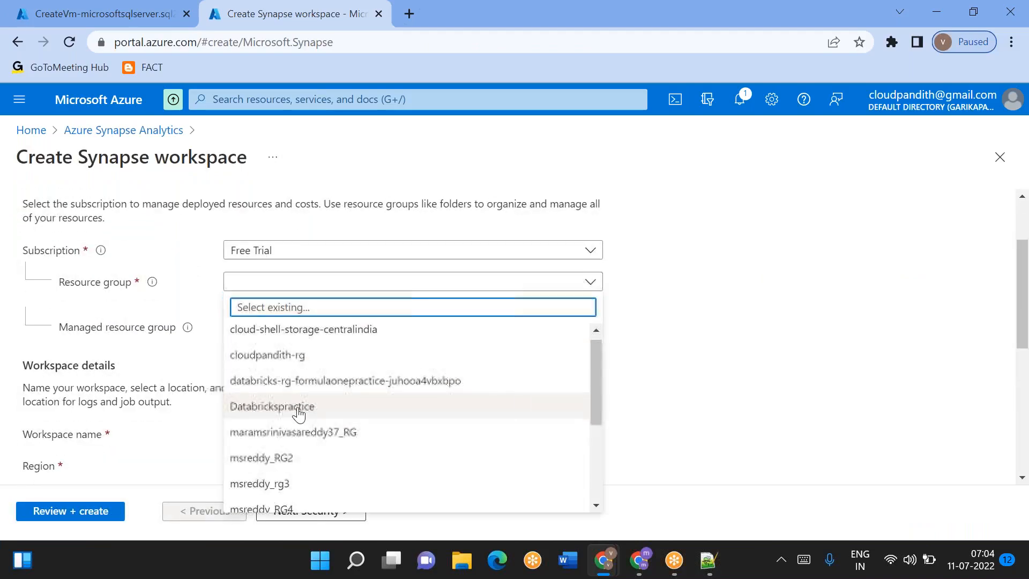
pyautogui.click(271, 359)
pyautogui.scroll(-2, 252, 270)
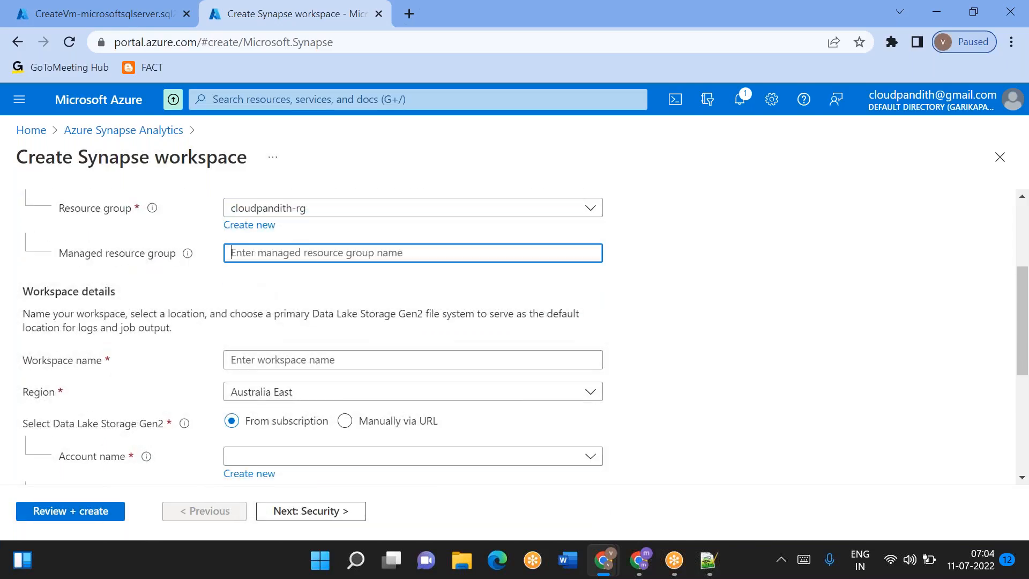
pyautogui.click(251, 255)
pyautogui.write('cloudpand')
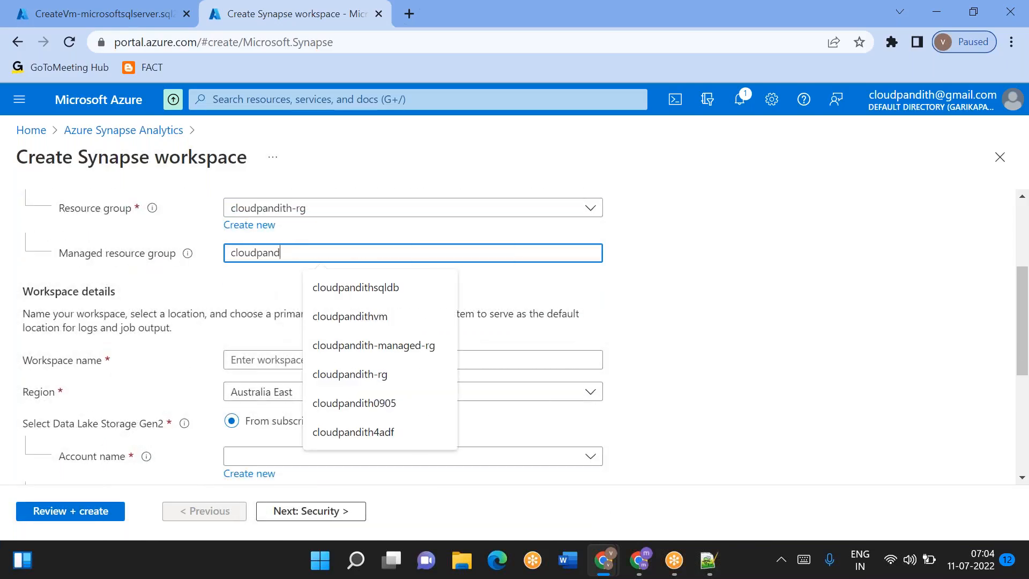
pyautogui.write('ith-managed-rg')
# Name the Synapse workspace cloudsynapse
pyautogui.scroll(-1, 265, 317)
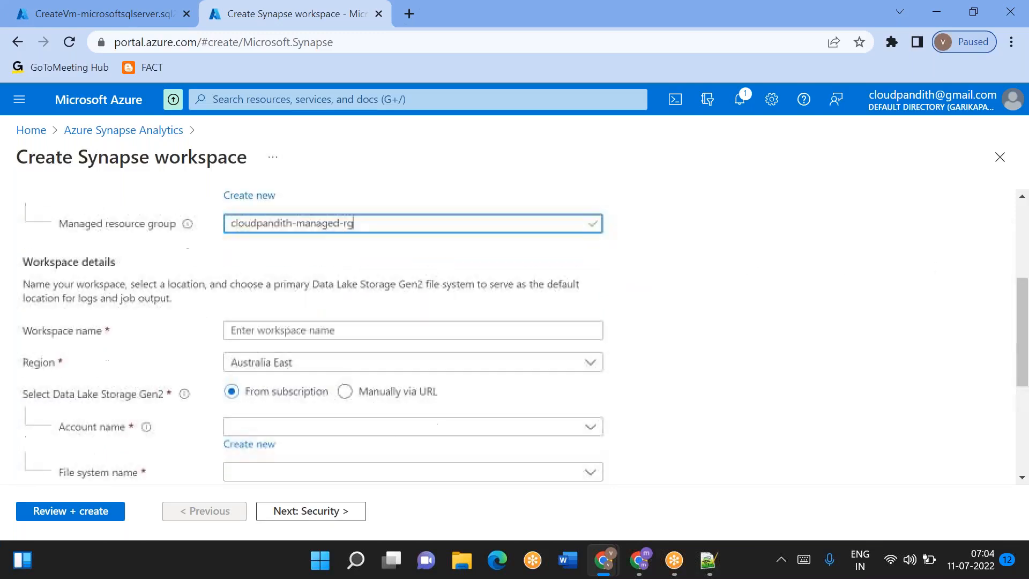
pyautogui.click(265, 318)
pyautogui.write('cloud')
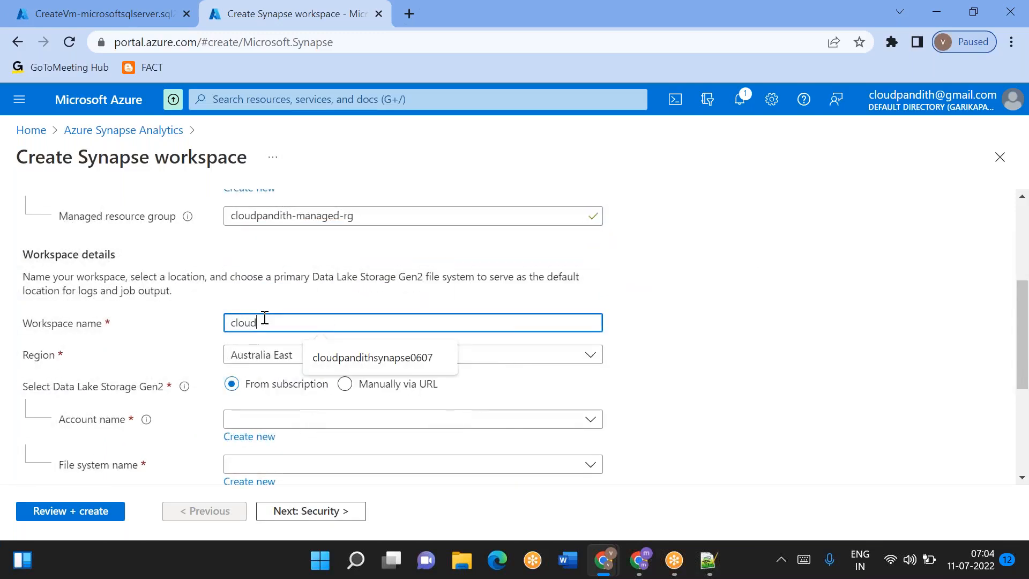
pyautogui.click(750, 25)
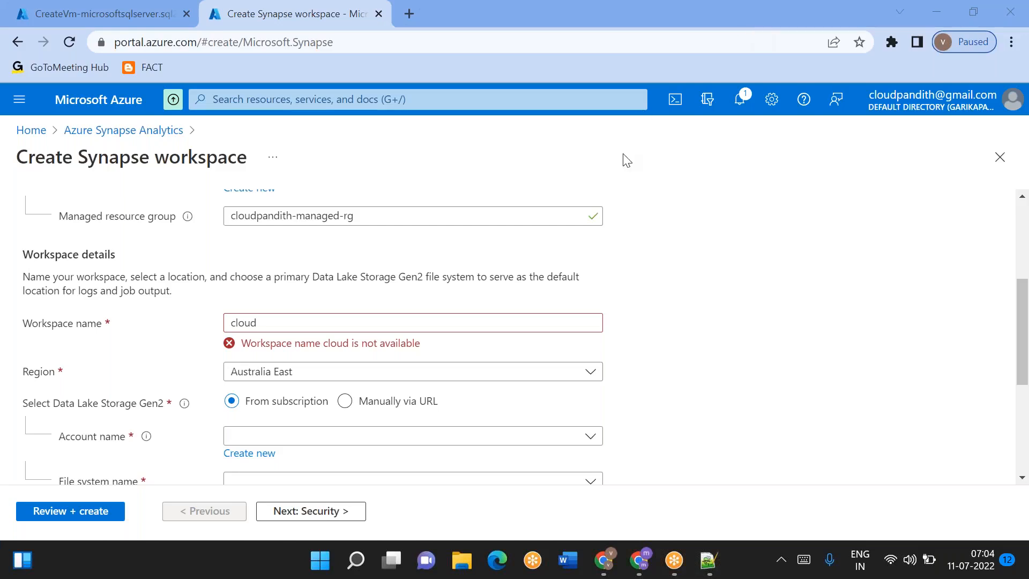
pyautogui.click(277, 316)
pyautogui.write('synapse')
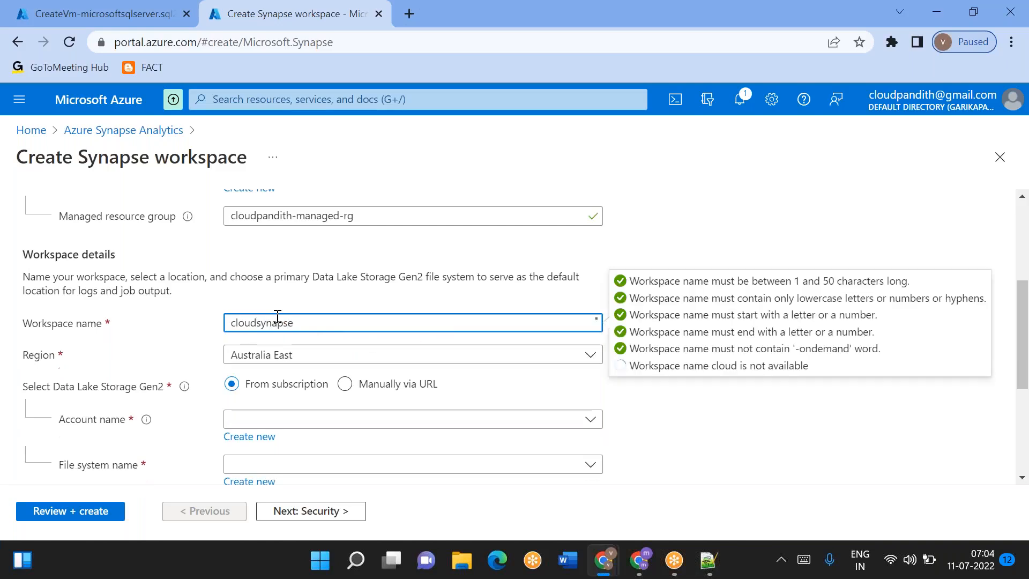
pyautogui.click(687, 459)
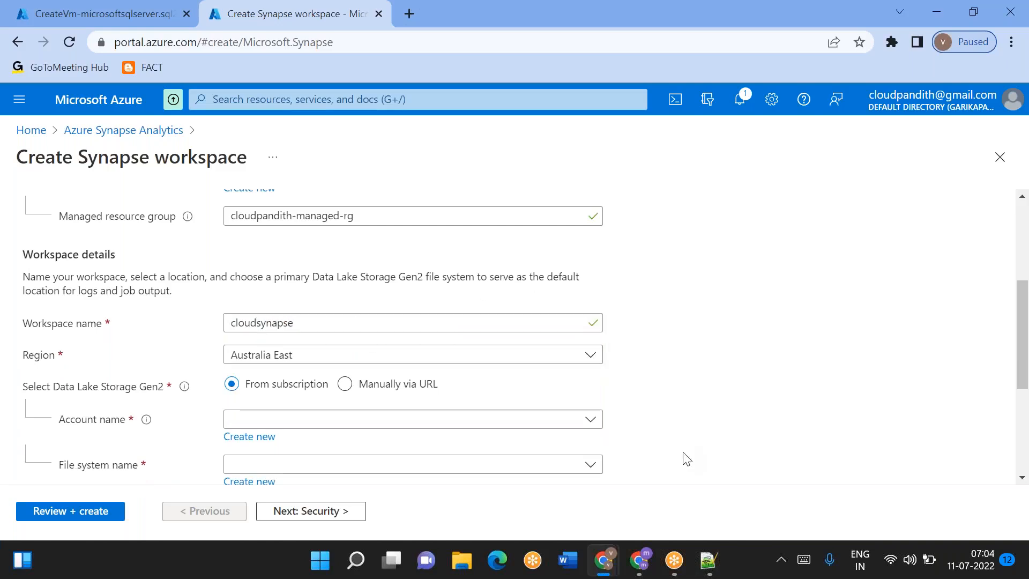
# Set the Synapse workspace's region to East US
pyautogui.click(289, 363)
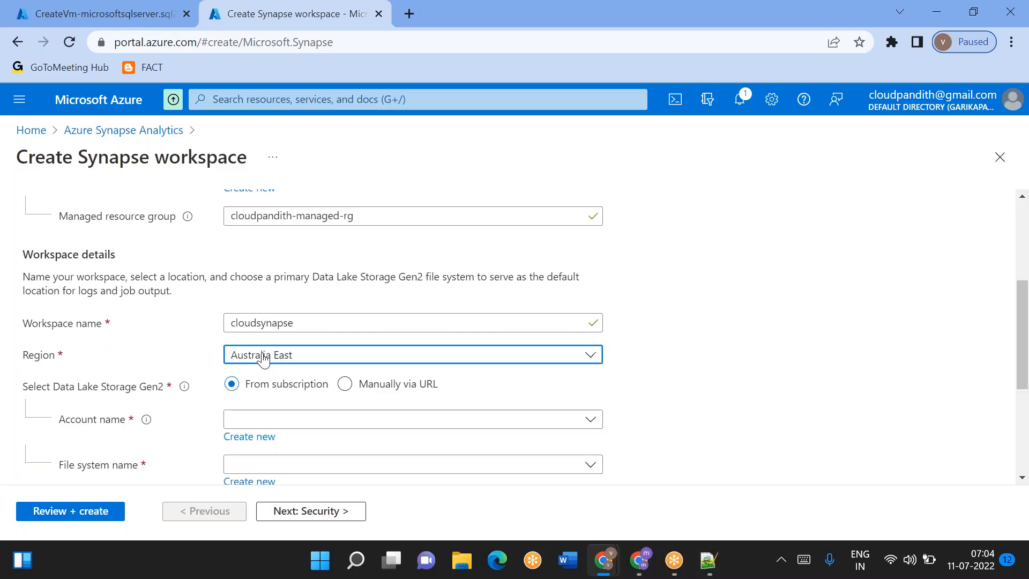
pyautogui.write('east')
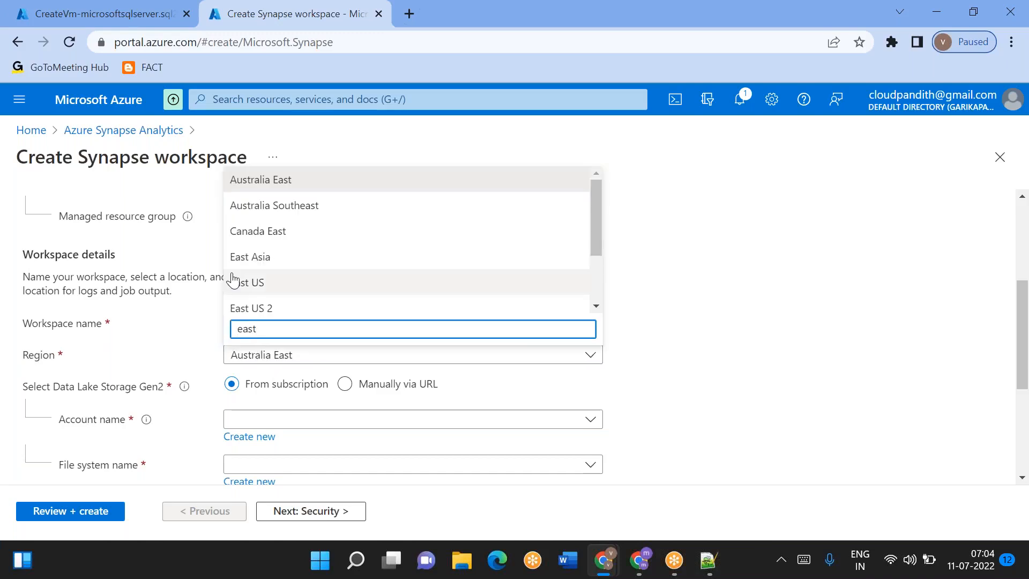
pyautogui.click(239, 283)
# Create a new Data Lake Storage Gen2 account named cloudpandithadls for the Synapse workspace
pyautogui.scroll(-1, 248, 381)
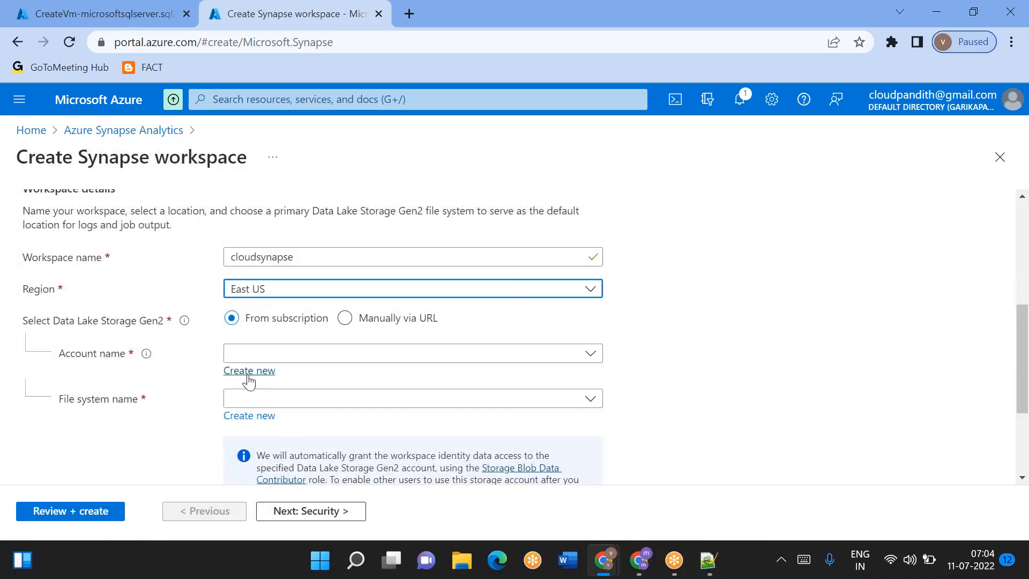
pyautogui.moveTo(56, 330); pyautogui.dragTo(173, 338)
pyautogui.click(238, 372)
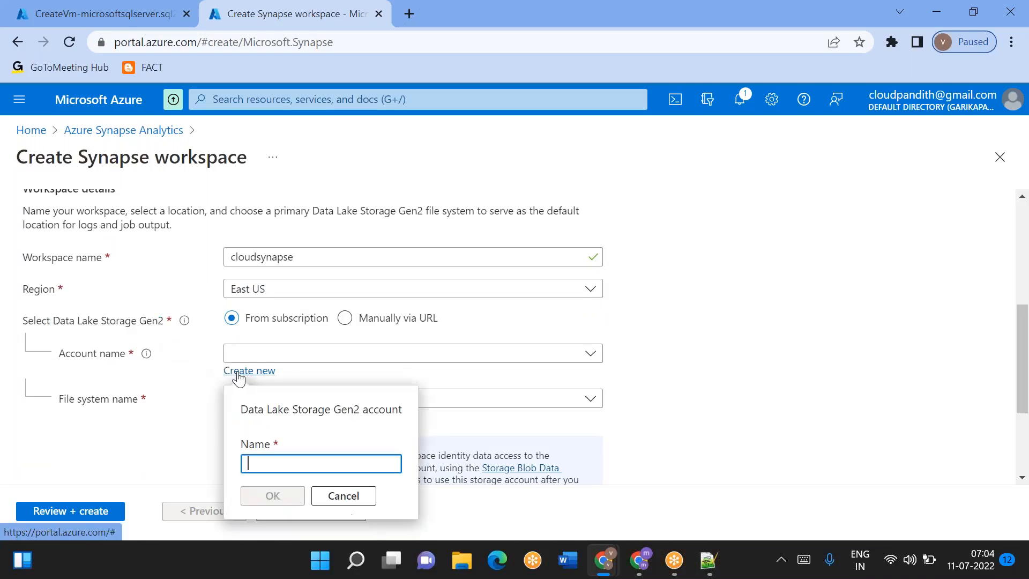
pyautogui.write('cloudp')
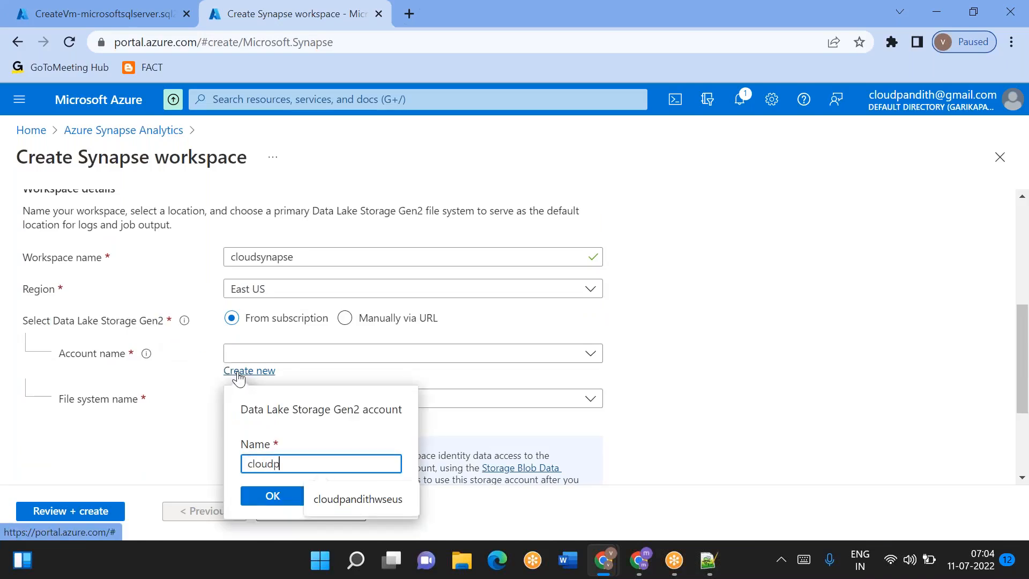
pyautogui.write('anditha')
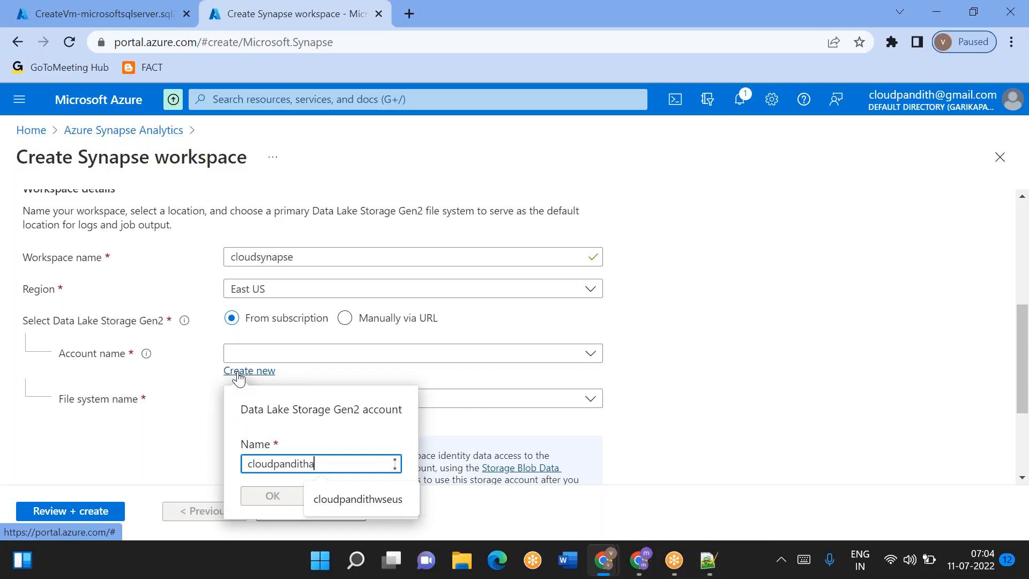
pyautogui.write('dls')
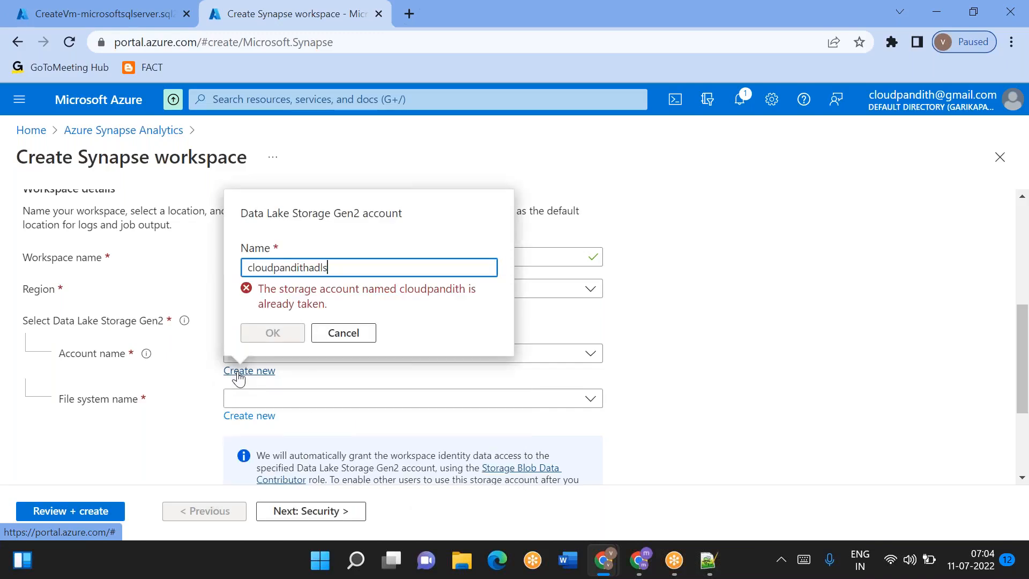
pyautogui.click(279, 499)
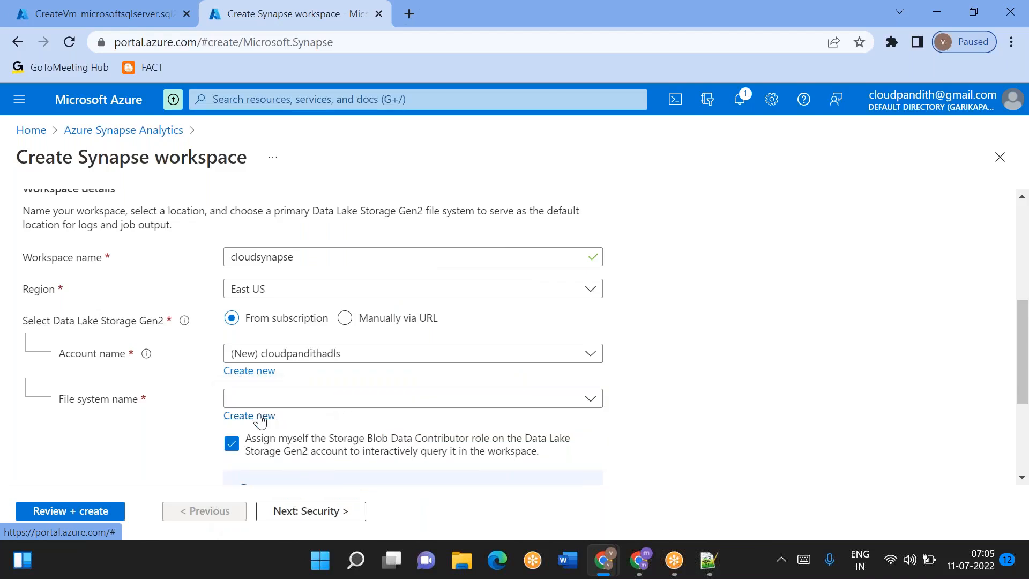
# Create a new Data Lake Storage Gen2 file system named global for the workspace
pyautogui.click(261, 417)
pyautogui.write('globa')
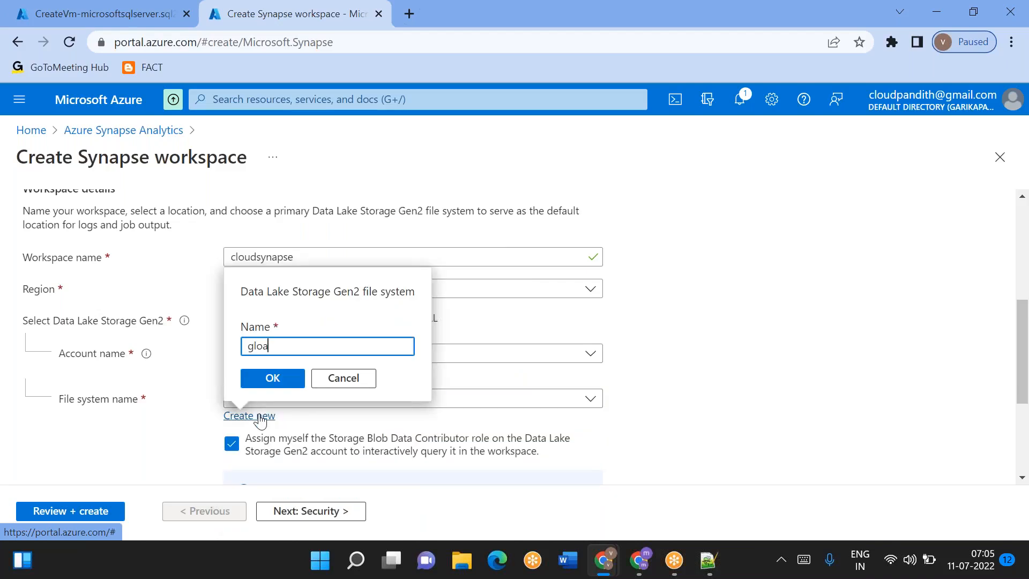
pyautogui.write('l')
pyautogui.click(257, 378)
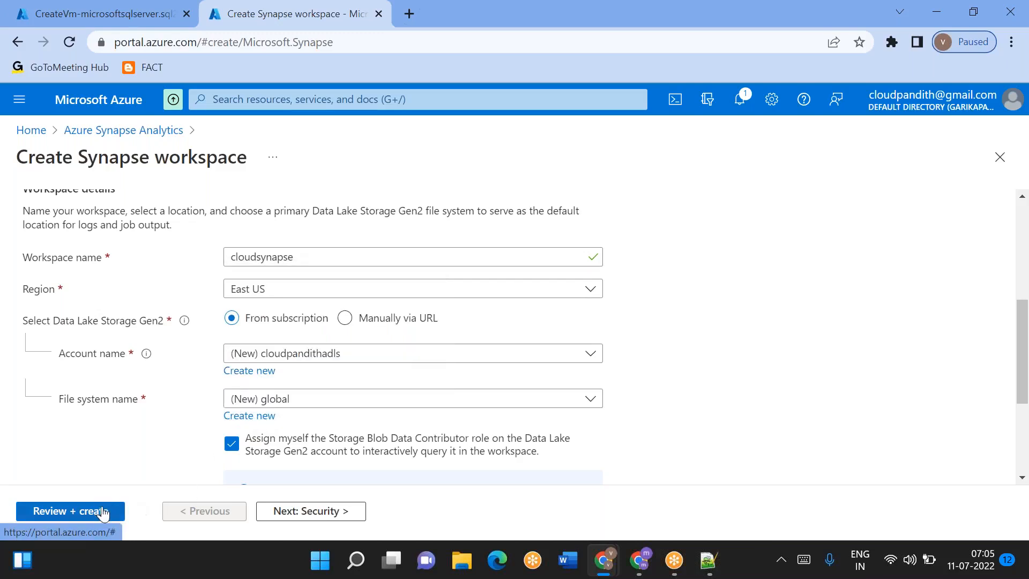
# In the workspace's security settings, fill in the SQL Server admin login, SQL password and password confirmation
pyautogui.scroll(5, 295, 415)
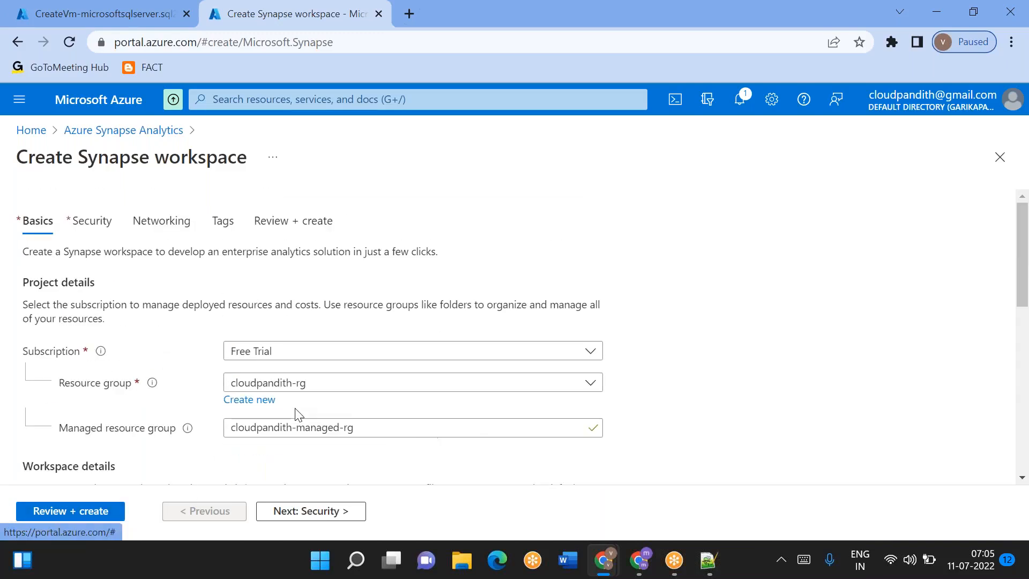
pyautogui.click(314, 512)
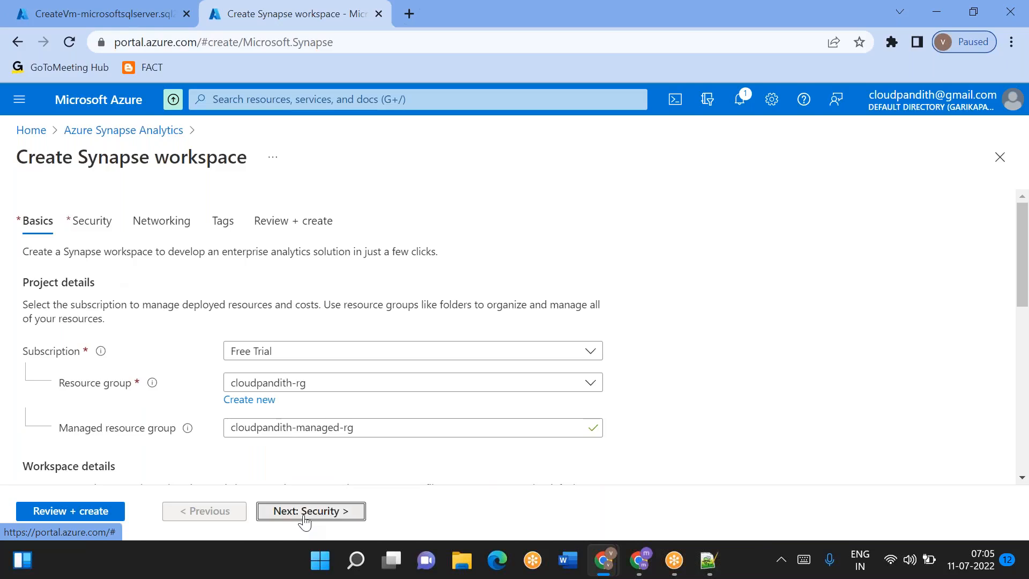
pyautogui.scroll(-2, 329, 384)
pyautogui.moveTo(299, 300); pyautogui.dragTo(214, 292)
pyautogui.write('mallaiah')
pyautogui.press('Tab')
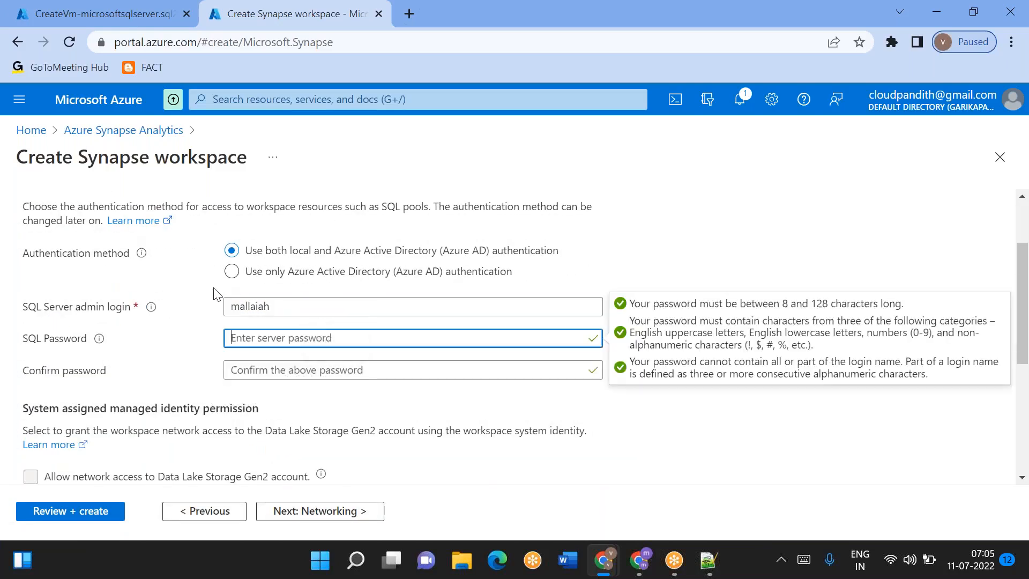
pyautogui.write('••••••••••')
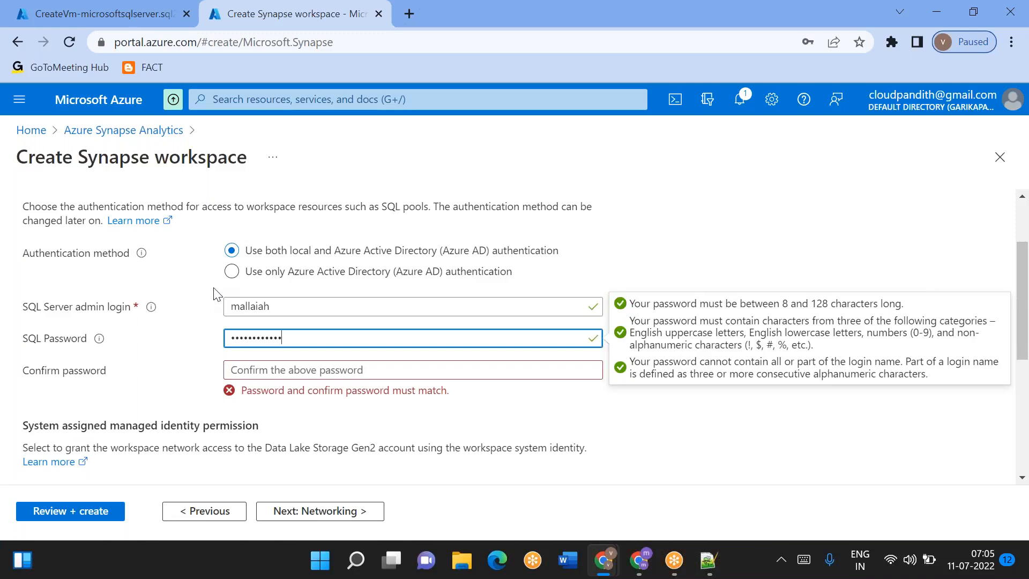
pyautogui.press('Tab')
pyautogui.write('••')
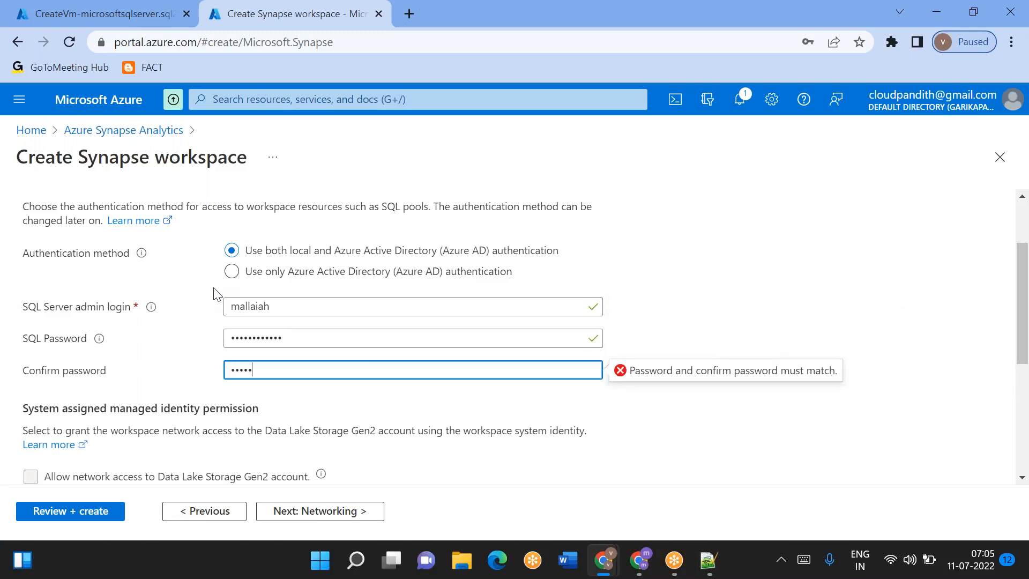
pyautogui.write('••••••••')
# Validate the Synapse workspace configuration and submit the workspace for deployment
pyautogui.scroll(-1, 236, 296)
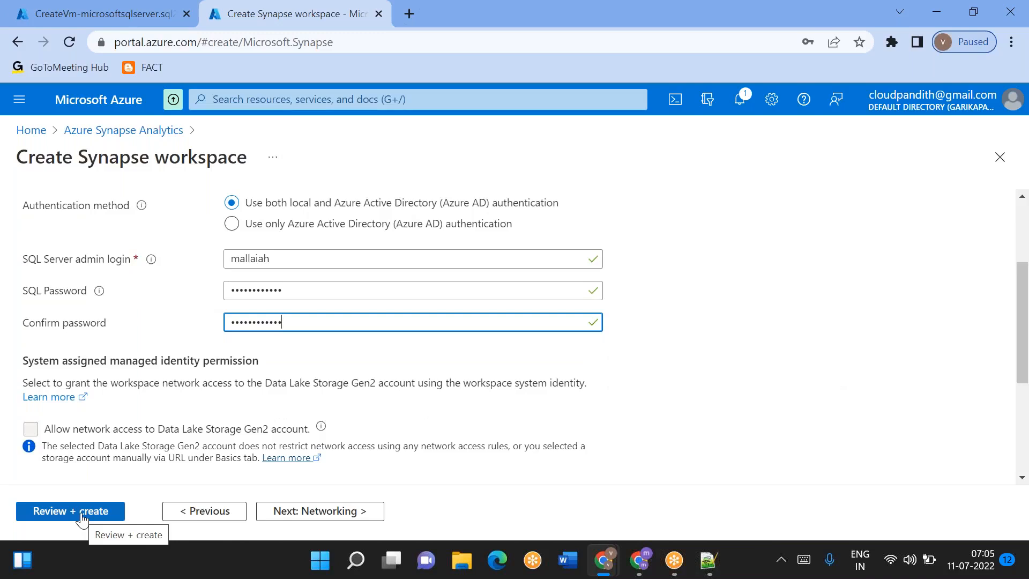
pyautogui.click(37, 437)
pyautogui.click(62, 512)
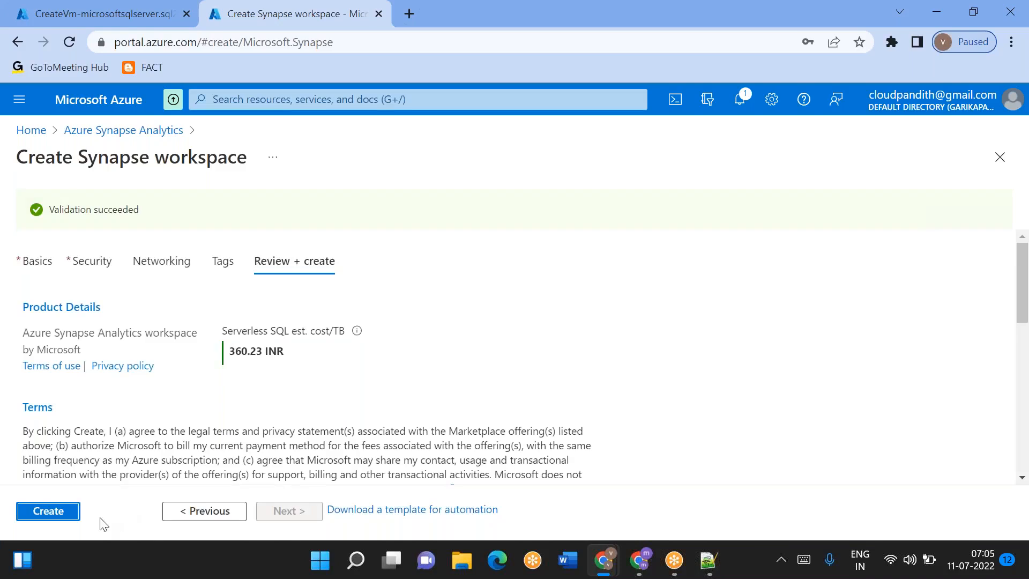
pyautogui.click(50, 512)
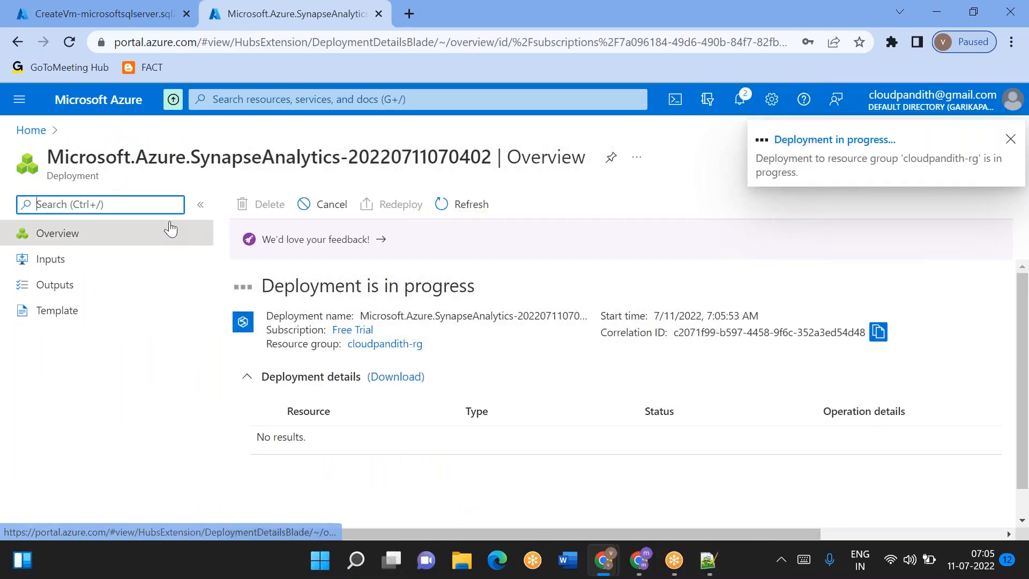
# Check the deployment progress of the SQL Server virtual machine and of the Synapse workspace
pyautogui.click(134, 14)
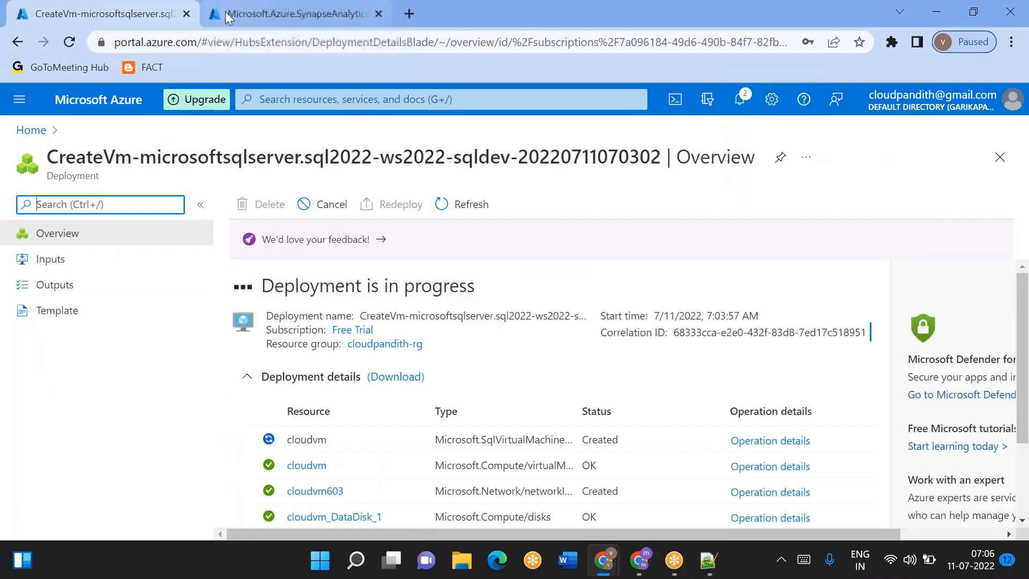
pyautogui.click(226, 16)
pyautogui.click(110, 15)
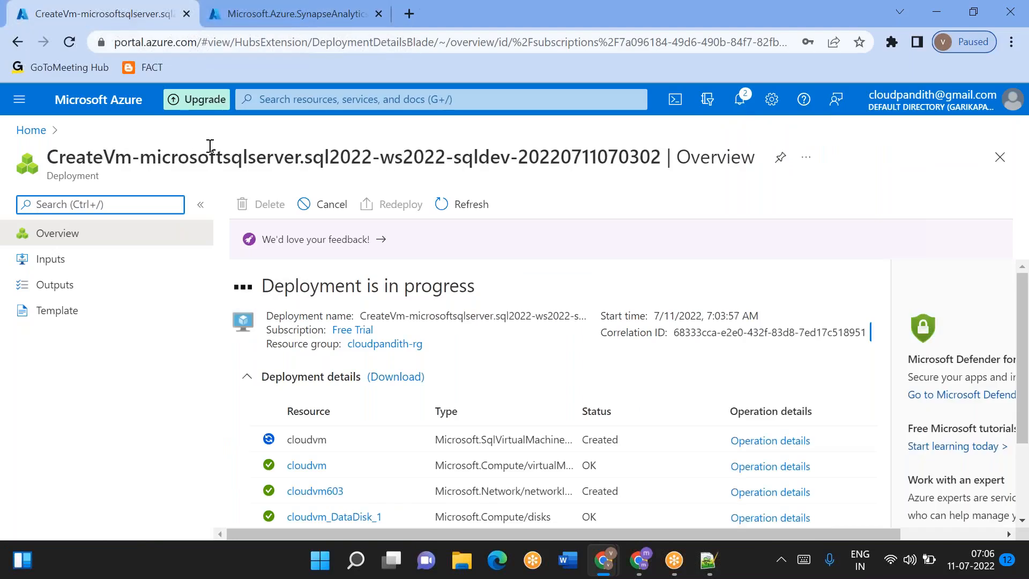
pyautogui.click(239, 16)
pyautogui.click(129, 8)
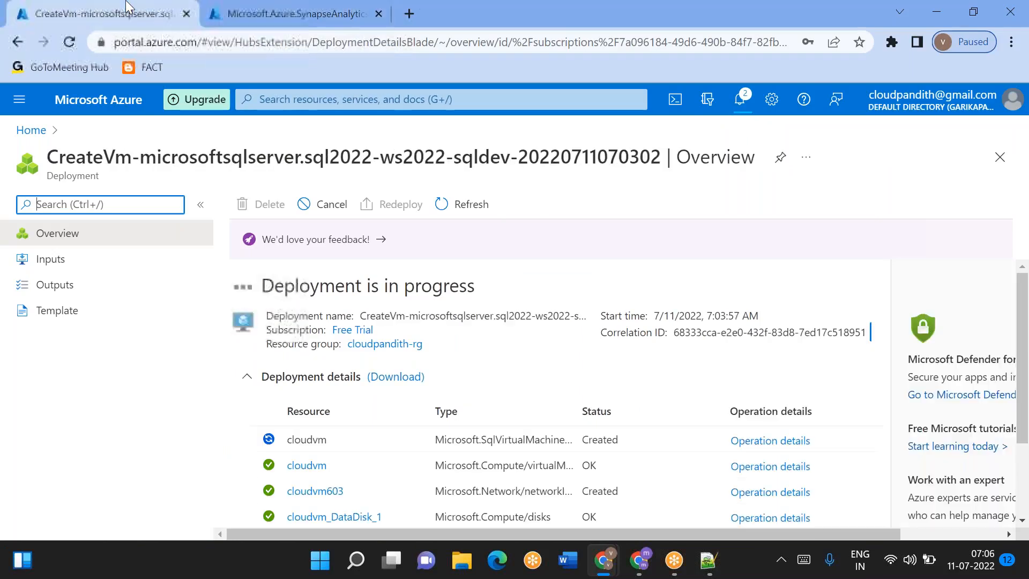
pyautogui.click(244, 12)
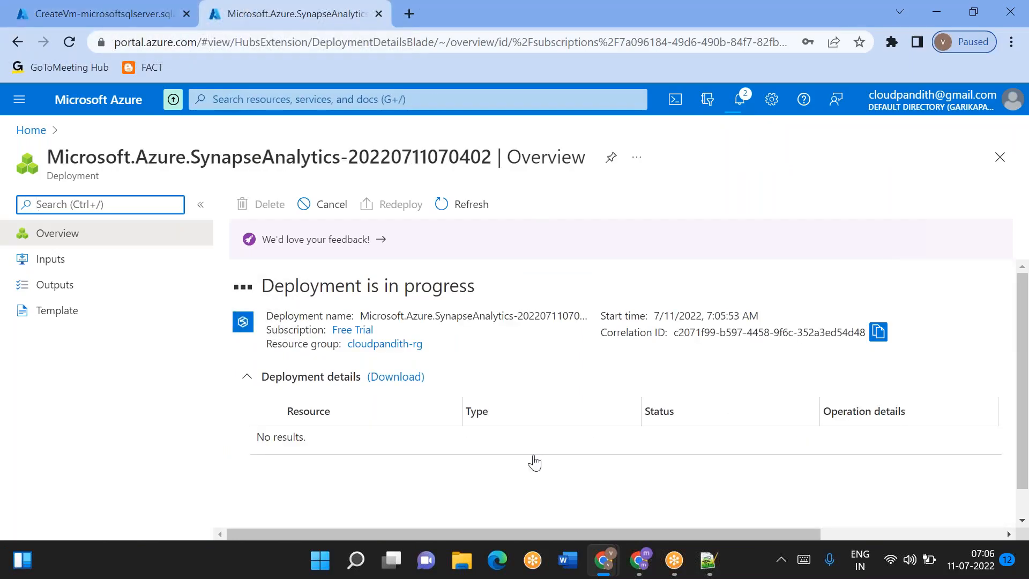
# Switch to Notepad++ and look through the open documents new 26, new 25 and script.txt for the needed script
pyautogui.click(708, 560)
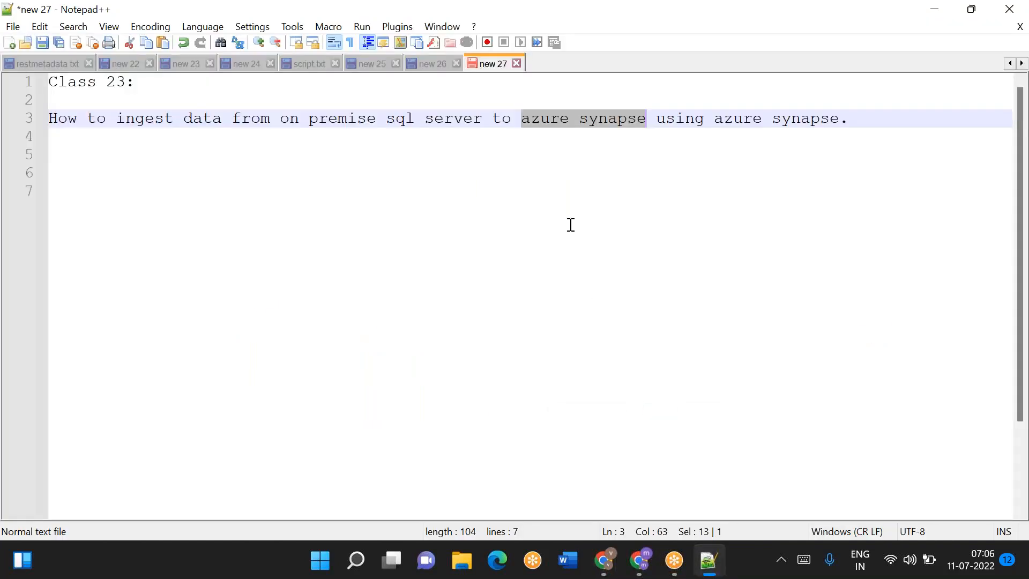
pyautogui.click(440, 63)
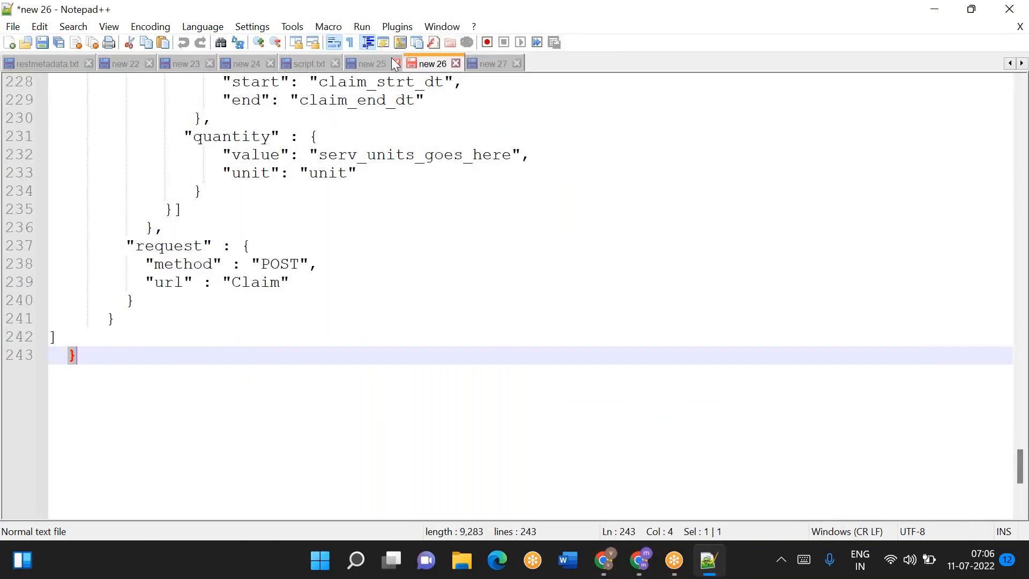
pyautogui.click(375, 63)
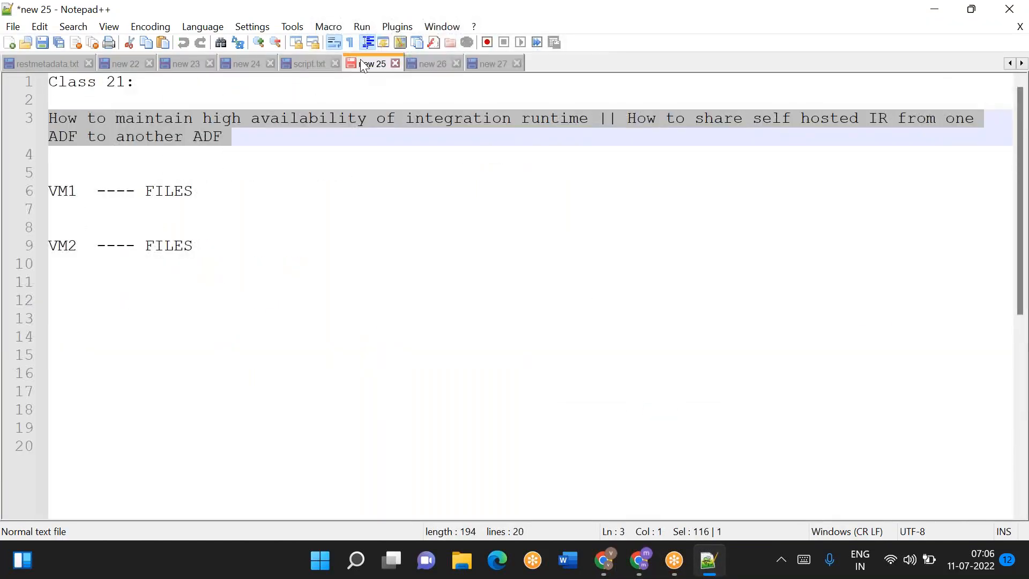
pyautogui.click(320, 64)
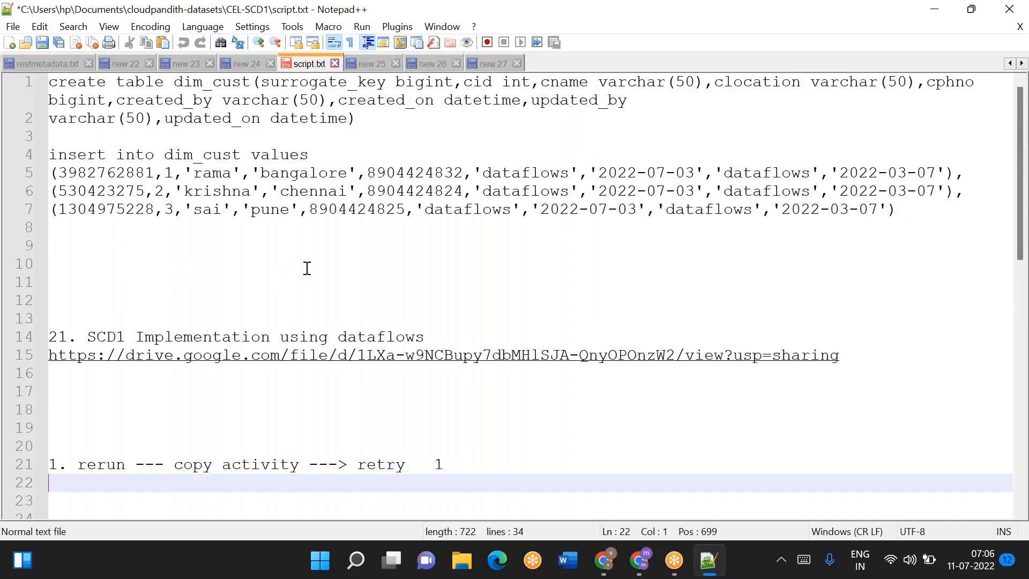
pyautogui.scroll(-1, 307, 268)
pyautogui.scroll(1, 307, 268)
# Delete all the text in the new 24 document
pyautogui.click(243, 63)
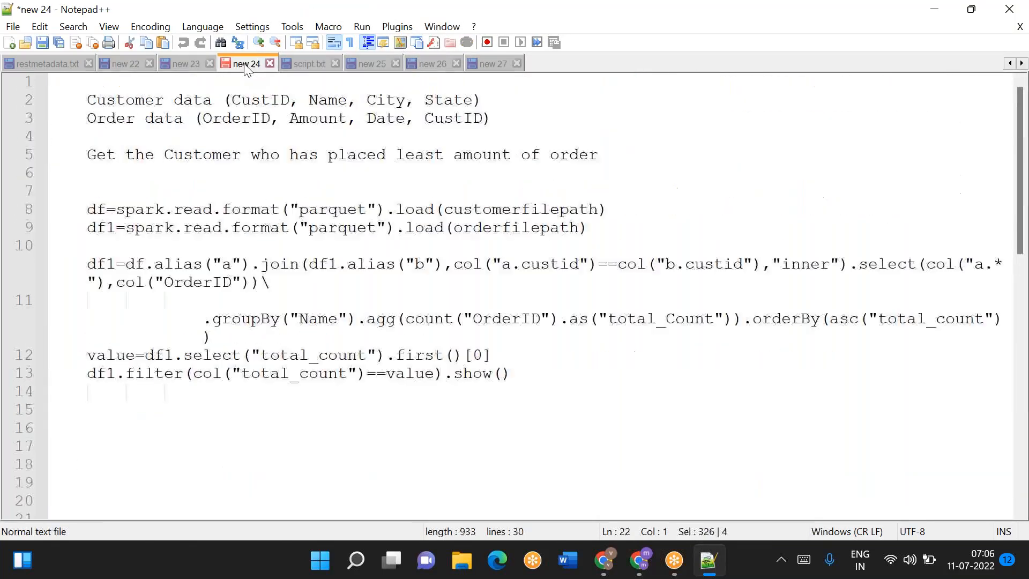
pyautogui.scroll(-1, 224, 155)
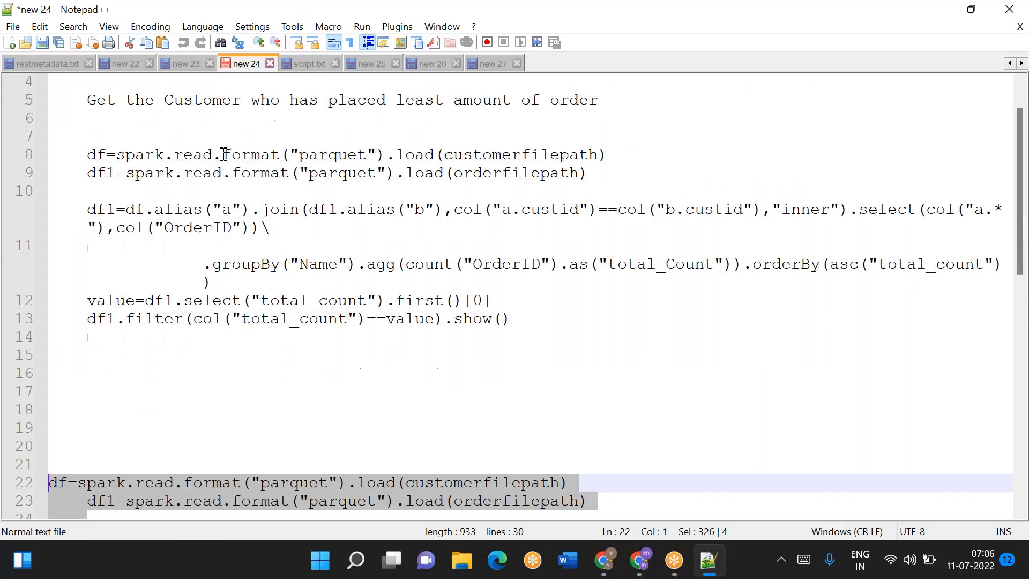
pyautogui.click(224, 155)
pyautogui.hotkey('ctrl', 'a')
pyautogui.press('Delete')
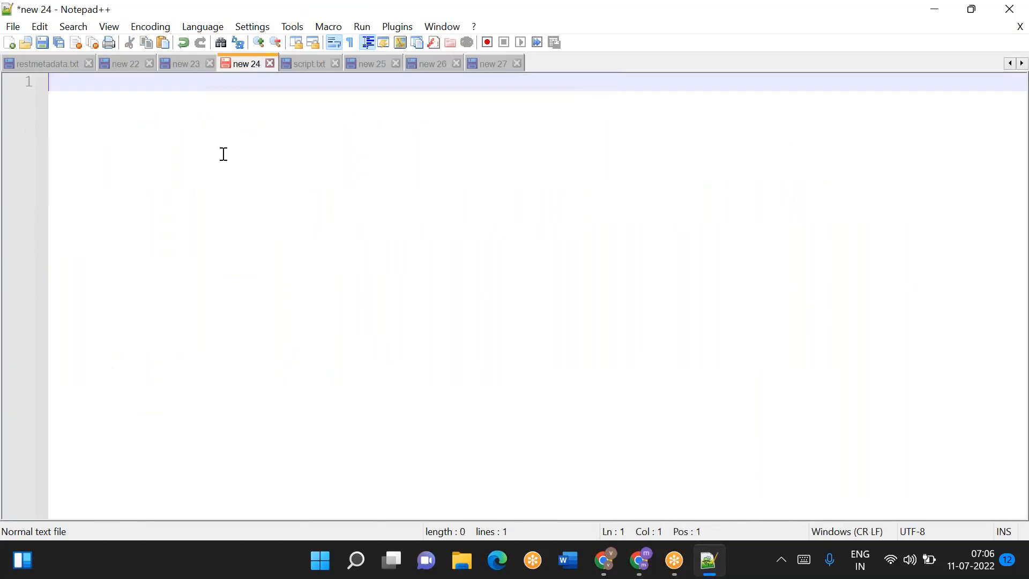
# Search all opened documents for "metadata"
pyautogui.hotkey('ctrl', 'f')
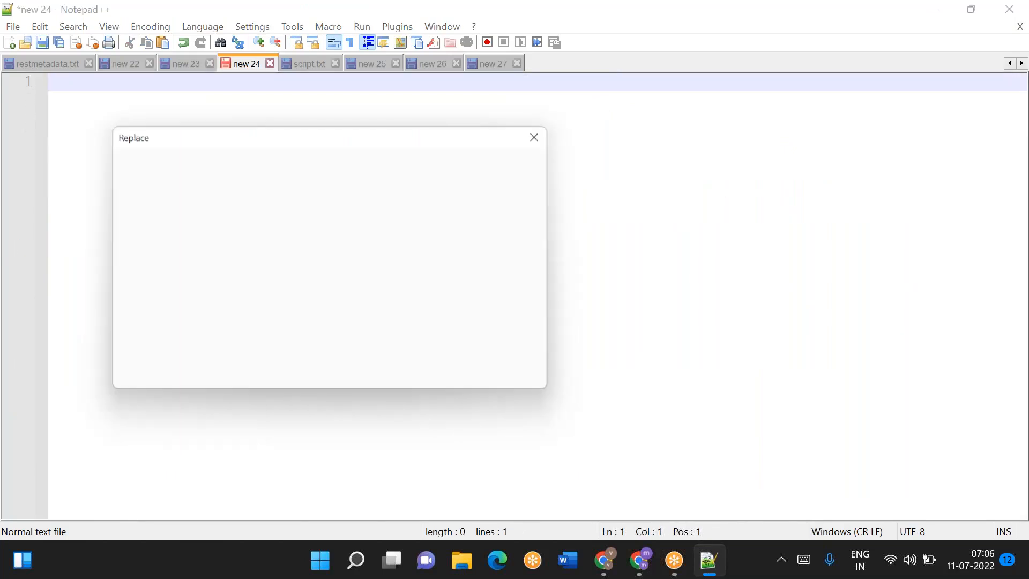
pyautogui.write('metadata')
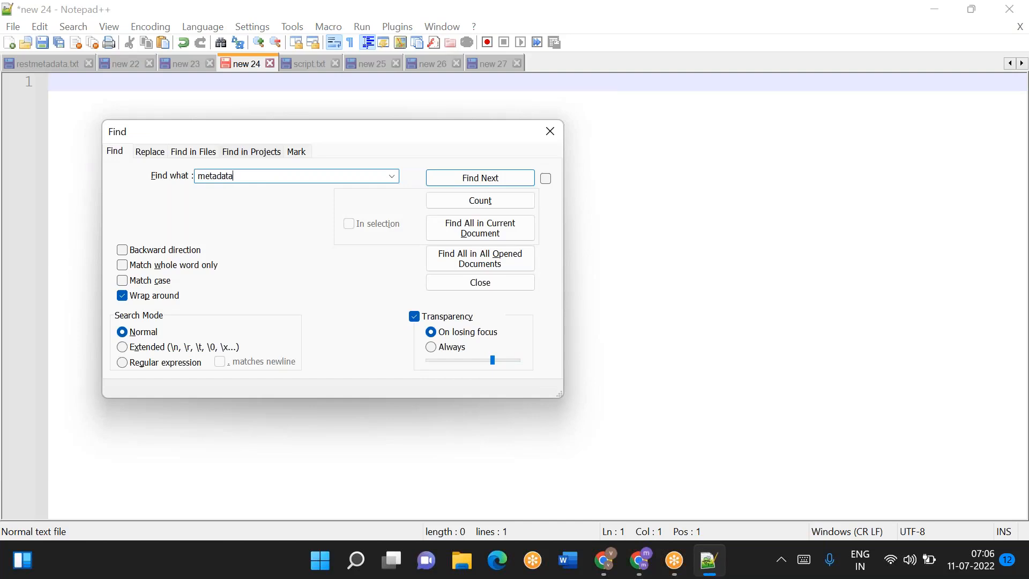
pyautogui.click(470, 259)
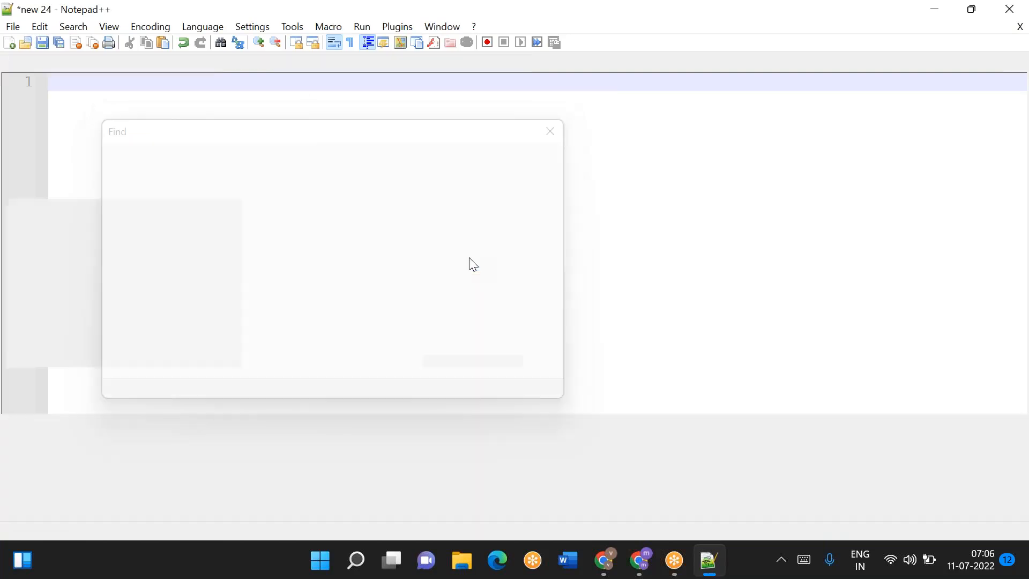
pyautogui.click(540, 134)
pyautogui.click(544, 133)
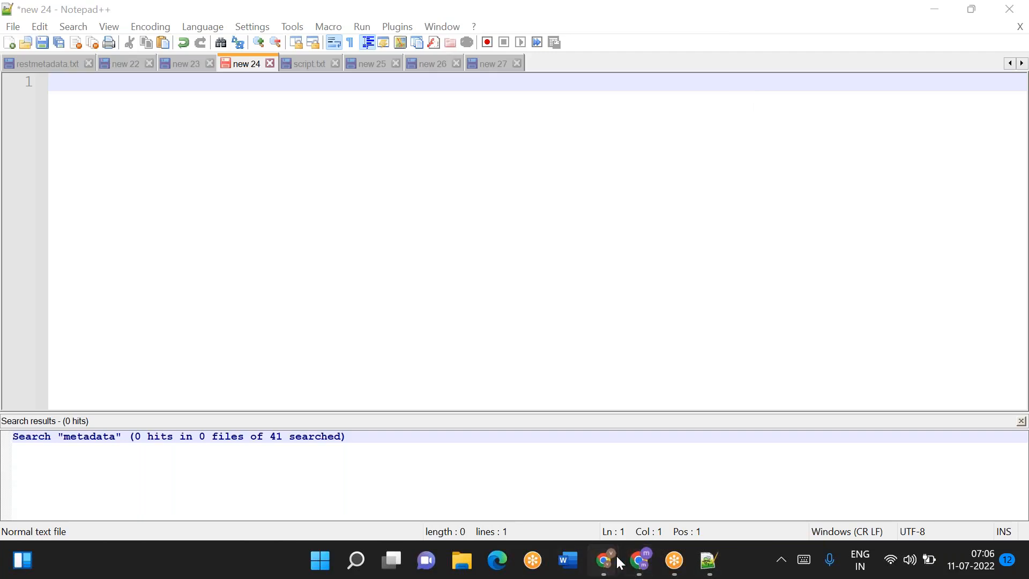
pyautogui.moveTo(616, 561)
pyautogui.click(545, 478)
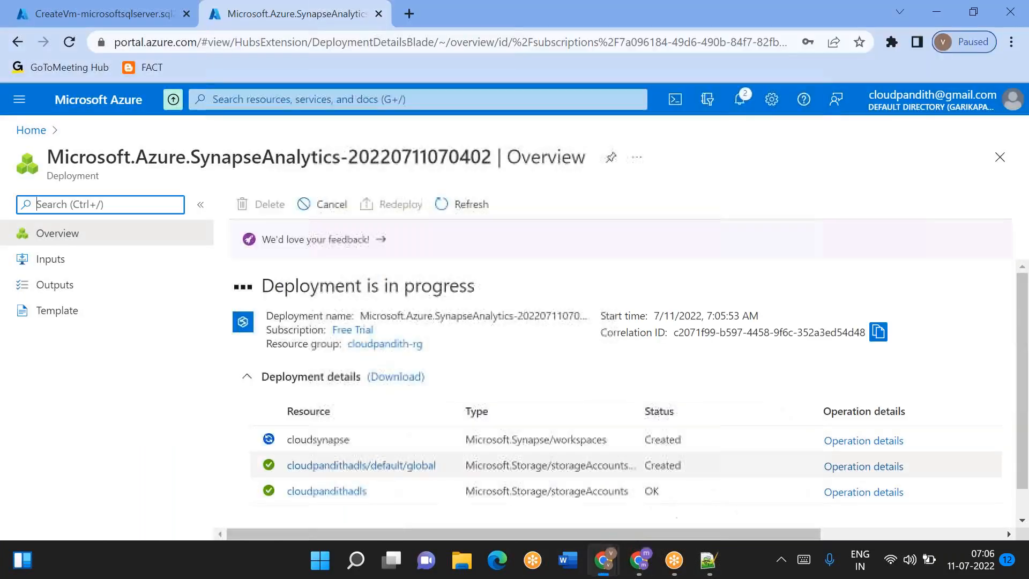
pyautogui.click(409, 15)
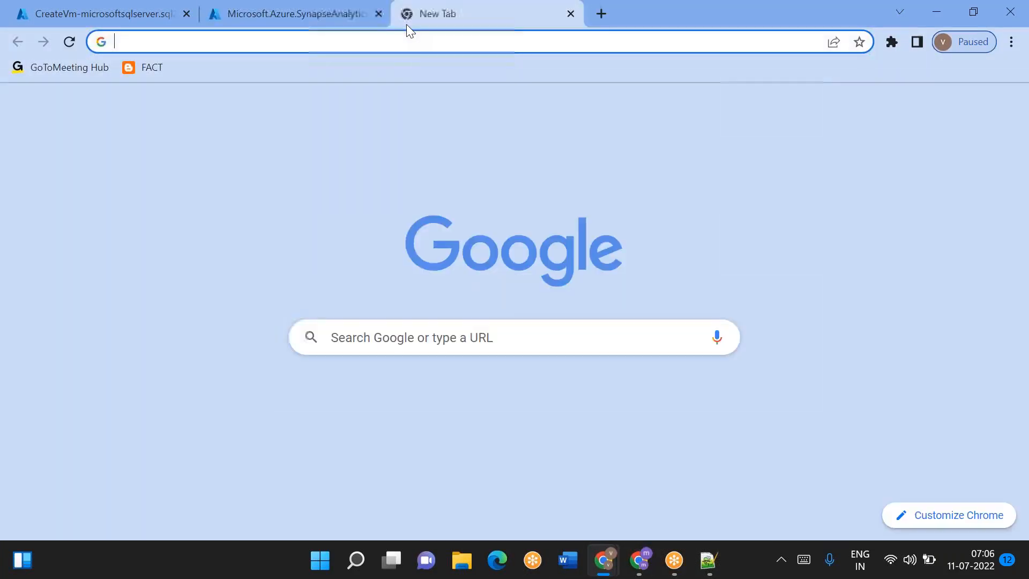
pyautogui.write('celd')
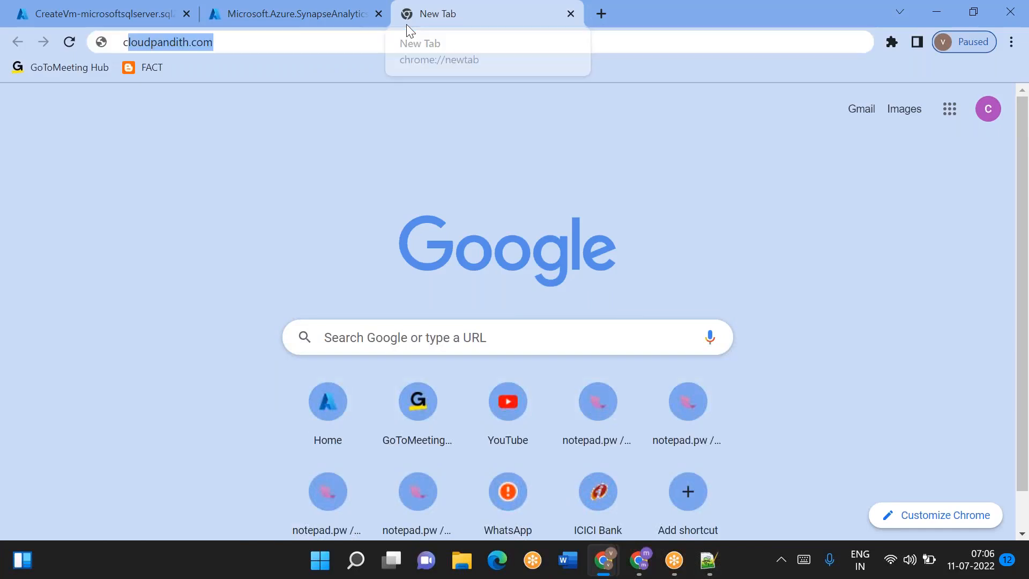
pyautogui.press('Up')
pyautogui.press('Return')
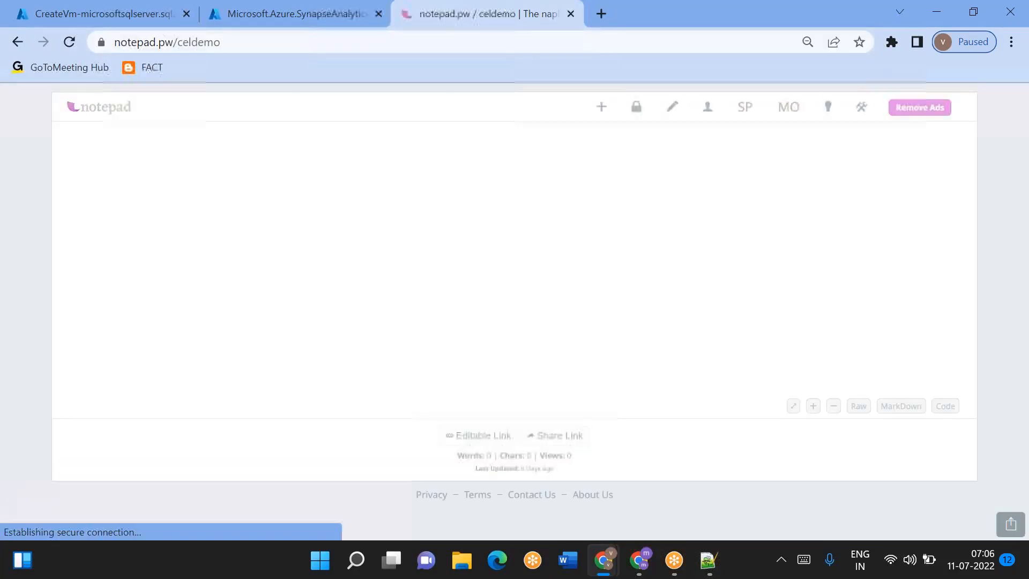
# Clear all the text on the celdemo page and undo the deletion
pyautogui.scroll(-3, 266, 218)
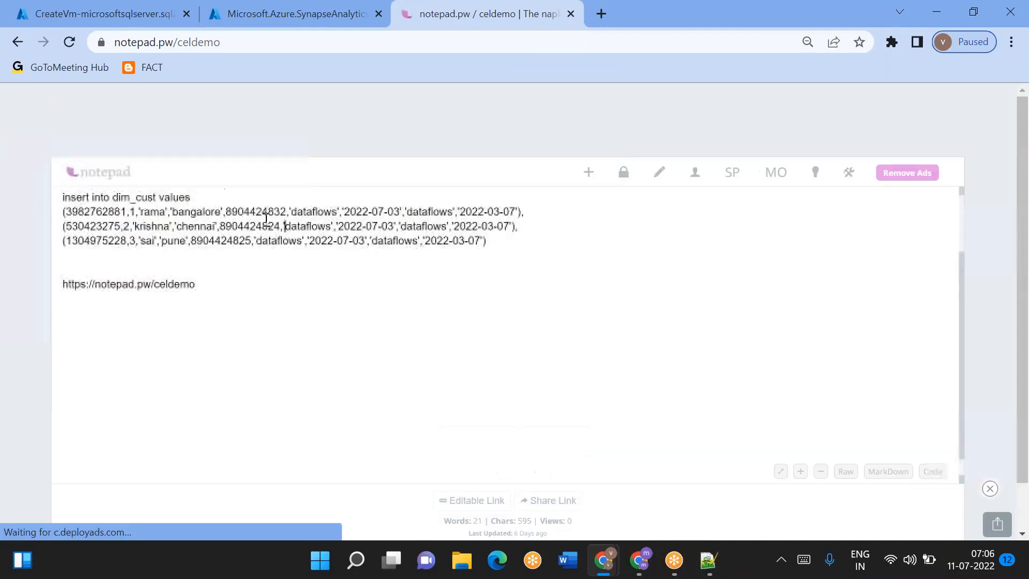
pyautogui.hotkey('ctrl', 'a')
pyautogui.press('BackSpace')
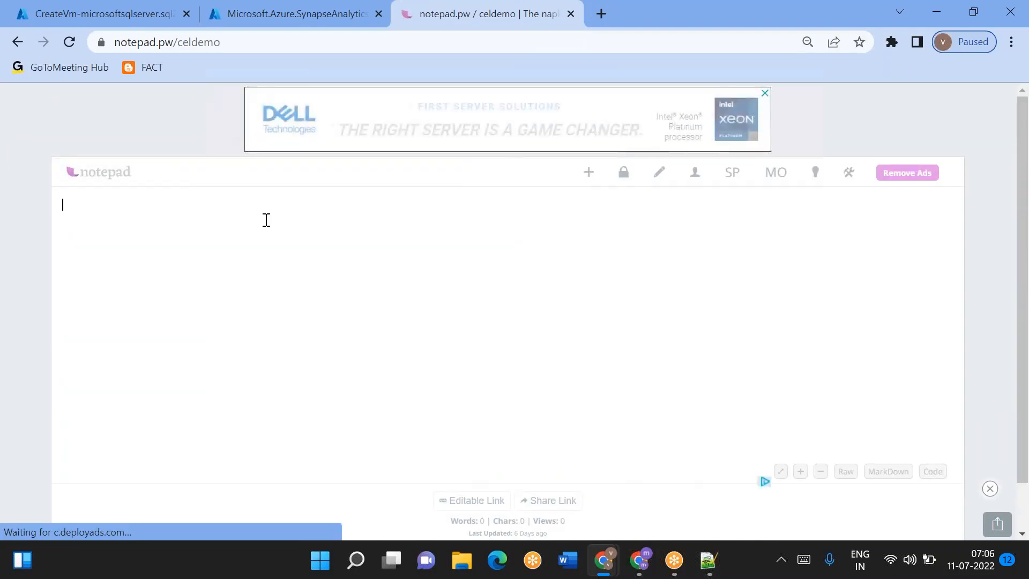
pyautogui.hotkey('ctrl', 'z')
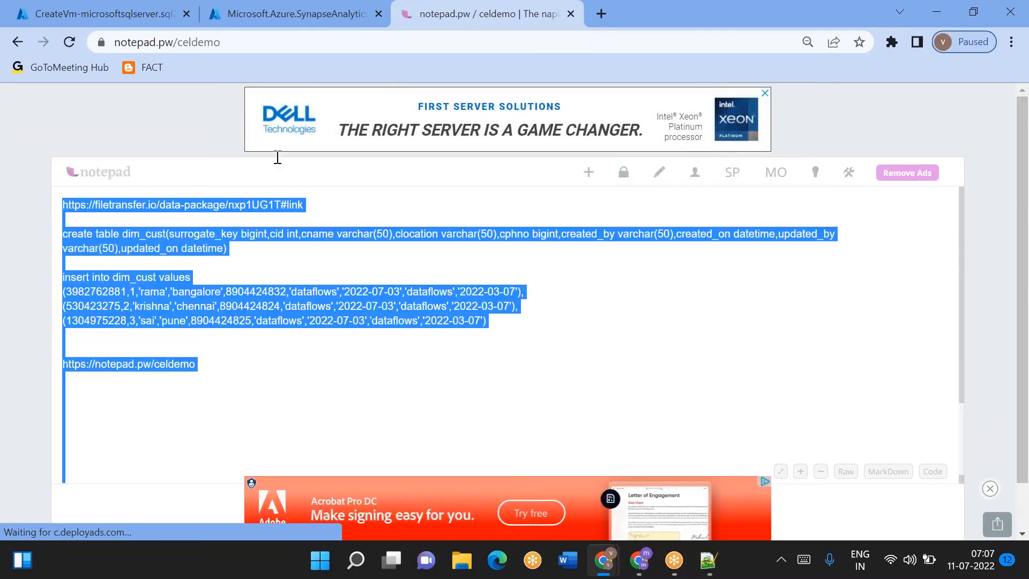
pyautogui.click(227, 41)
pyautogui.click(228, 41)
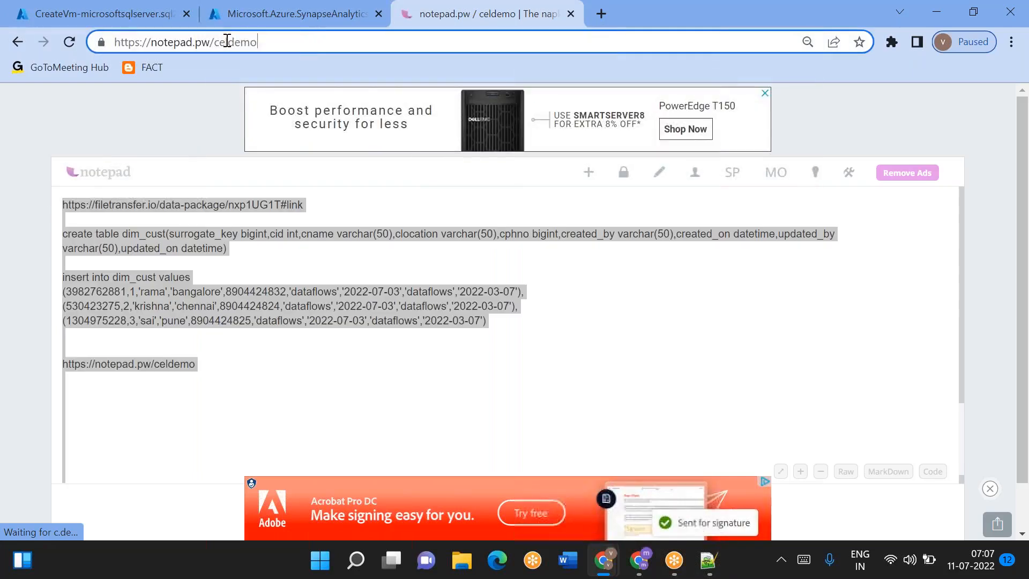
pyautogui.press('BackSpace')
pyautogui.press('BackSpace')
pyautogui.press('BackSpace')
pyautogui.press('BackSpace')
pyautogui.press('BackSpace')
pyautogui.press('BackSpace')
pyautogui.press('BackSpace')
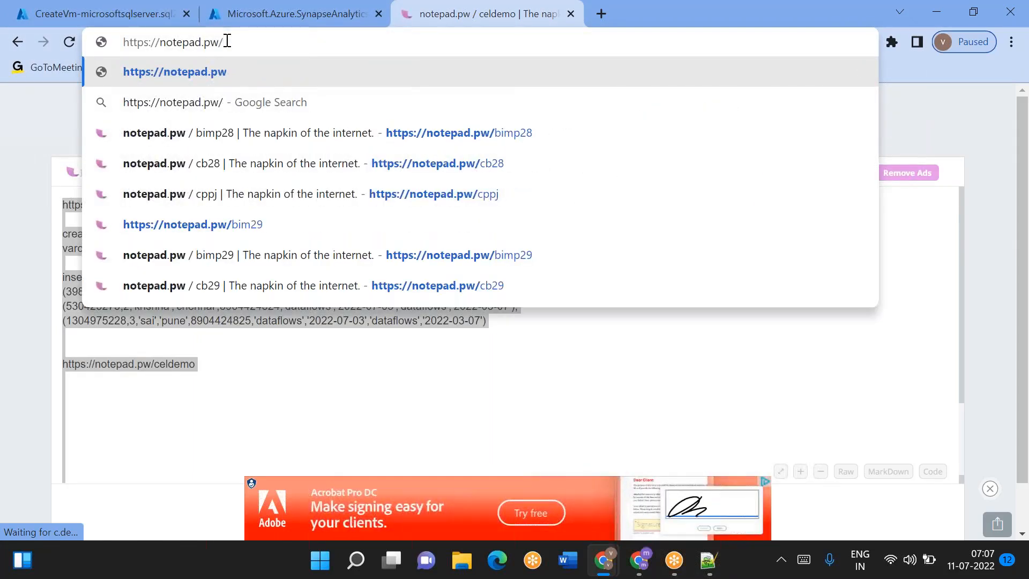
pyautogui.write('de')
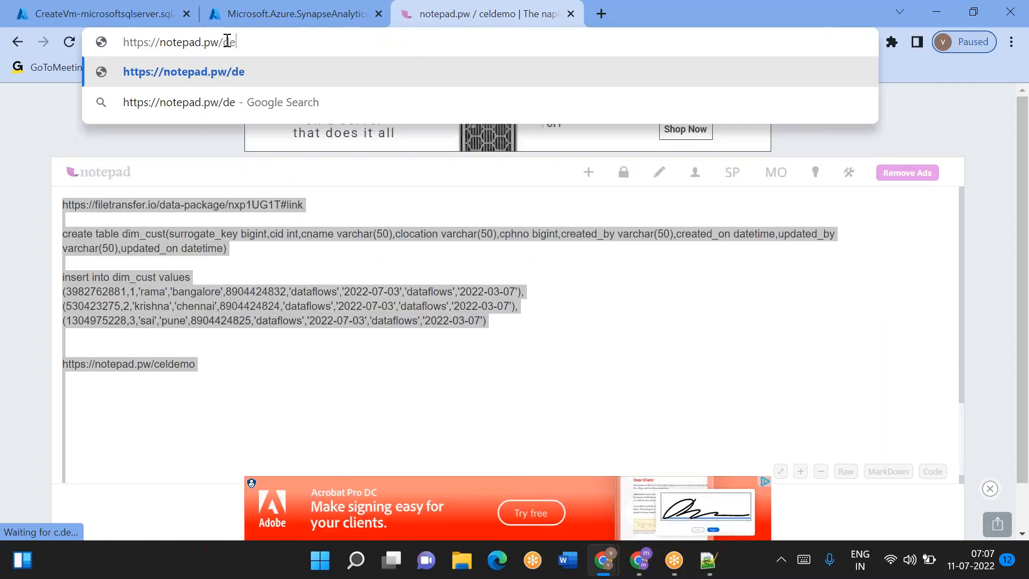
pyautogui.press('BackSpace')
pyautogui.press('BackSpace')
pyautogui.press('BackSpace')
pyautogui.press('BackSpace')
pyautogui.press('BackSpace')
pyautogui.hotkey('ctrl', 'a')
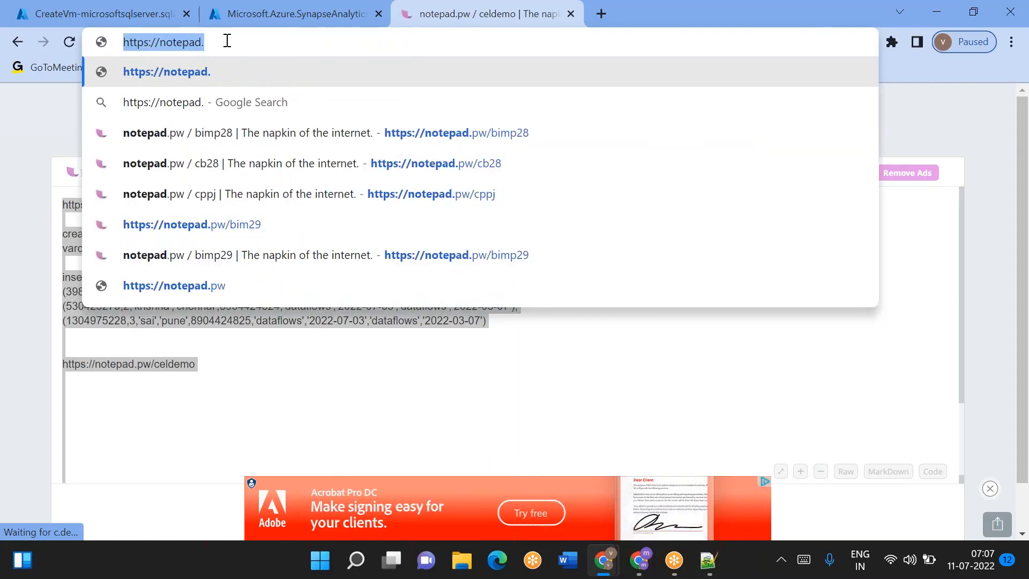
pyautogui.press('BackSpace')
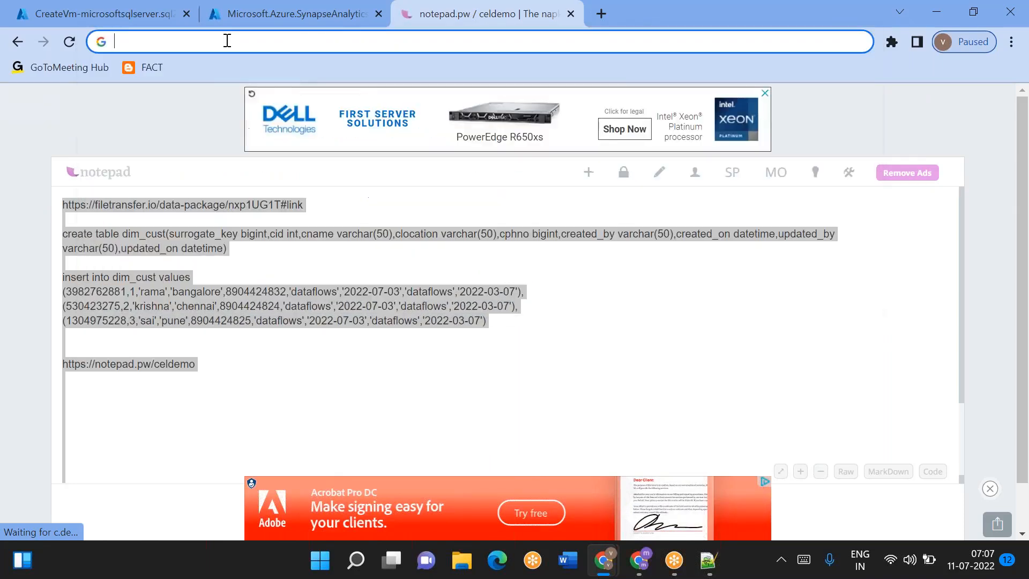
pyautogui.click(865, 234)
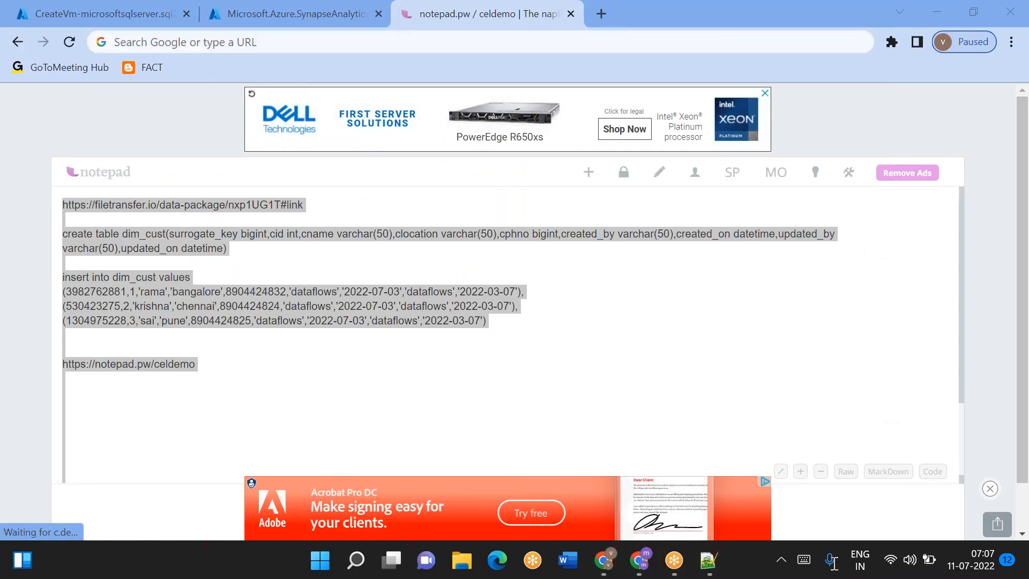
pyautogui.click(336, 379)
pyautogui.hotkey('ctrl', 'a')
pyautogui.press('BackSpace')
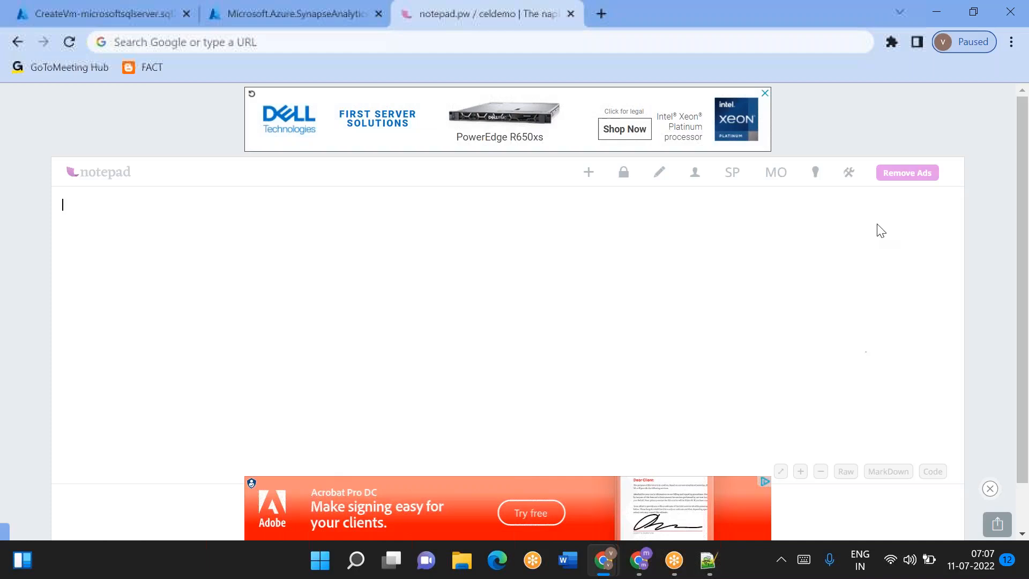
pyautogui.click(742, 44)
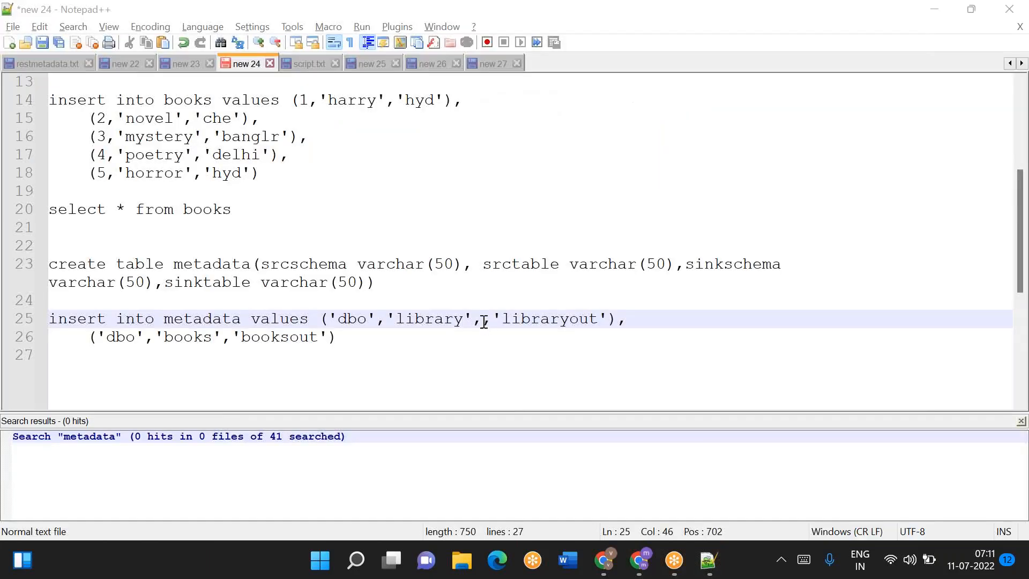
# In new 24 in Notepad++, add 'dbo' as the sink schema value in the library and books rows of the metadata insert statement
pyautogui.write("'dbo',")
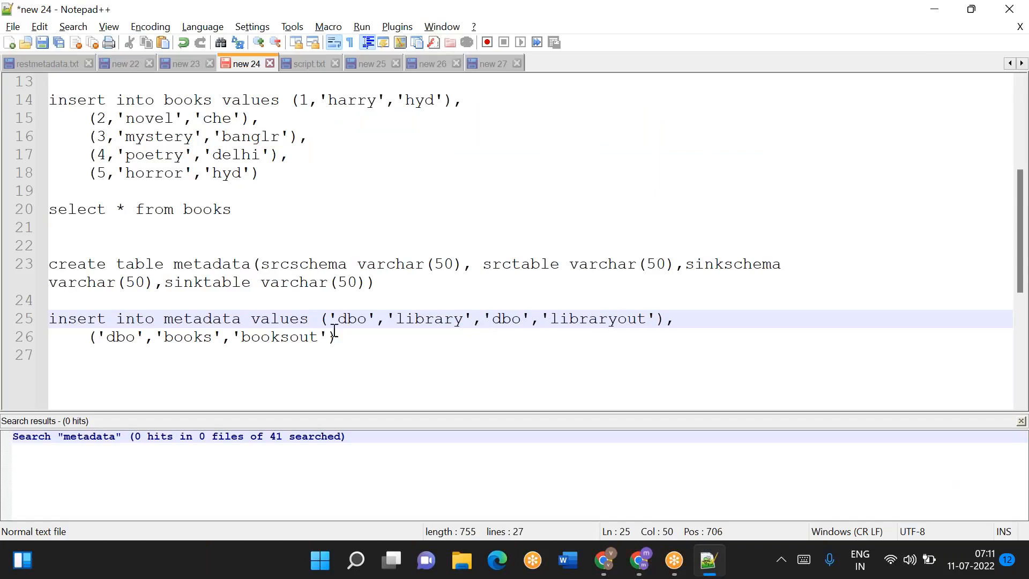
pyautogui.click(235, 334)
pyautogui.write(',')
pyautogui.press('Left')
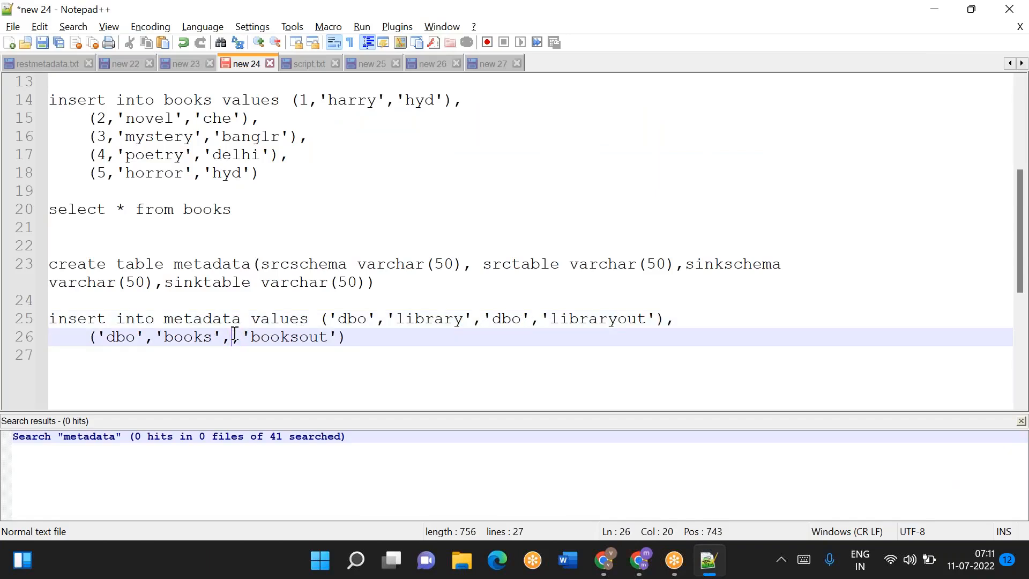
pyautogui.write('dbo')
pyautogui.press('Left')
pyautogui.press('Left')
pyautogui.press('Left')
pyautogui.write("'")
pyautogui.press('Left')
pyautogui.press('Left')
pyautogui.press('Right')
pyautogui.press('Right')
pyautogui.press('Right')
pyautogui.press('Right')
pyautogui.press('Right')
pyautogui.write("'")
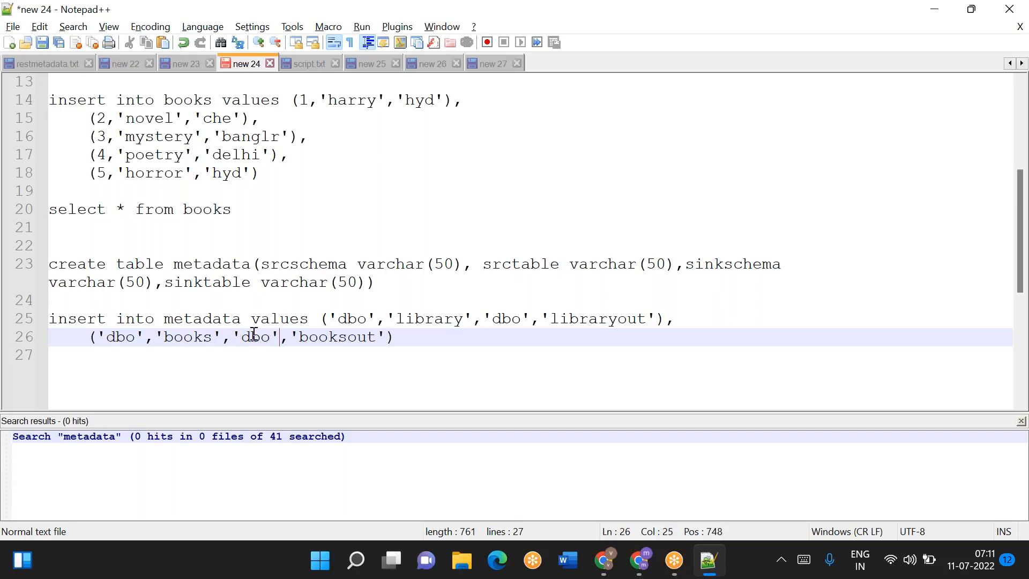
# Review the create table and insert statements for the metadata table in the SQL script
pyautogui.moveTo(430, 339); pyautogui.dragTo(49, 318)
pyautogui.click(225, 259)
pyautogui.doubleClick(225, 259)
pyautogui.scroll(4, 225, 262)
pyautogui.scroll(-4, 182, 168)
pyautogui.scroll(-3, 182, 167)
pyautogui.click(418, 189)
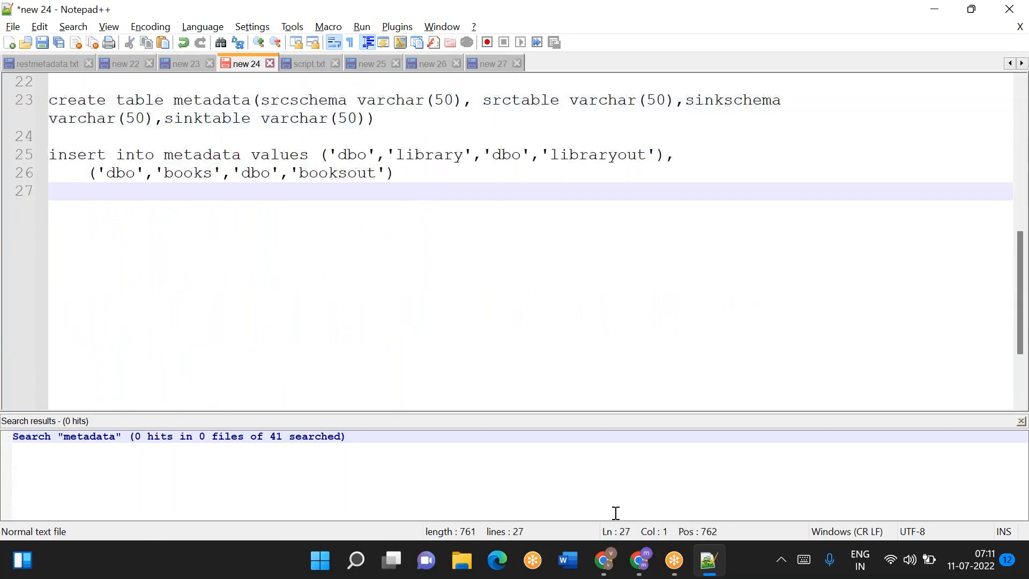
# Switch to the Azure portal in Chrome, close the celdemo notepad page, and open the deployed cloudvm virtual machine resource
pyautogui.click(607, 568)
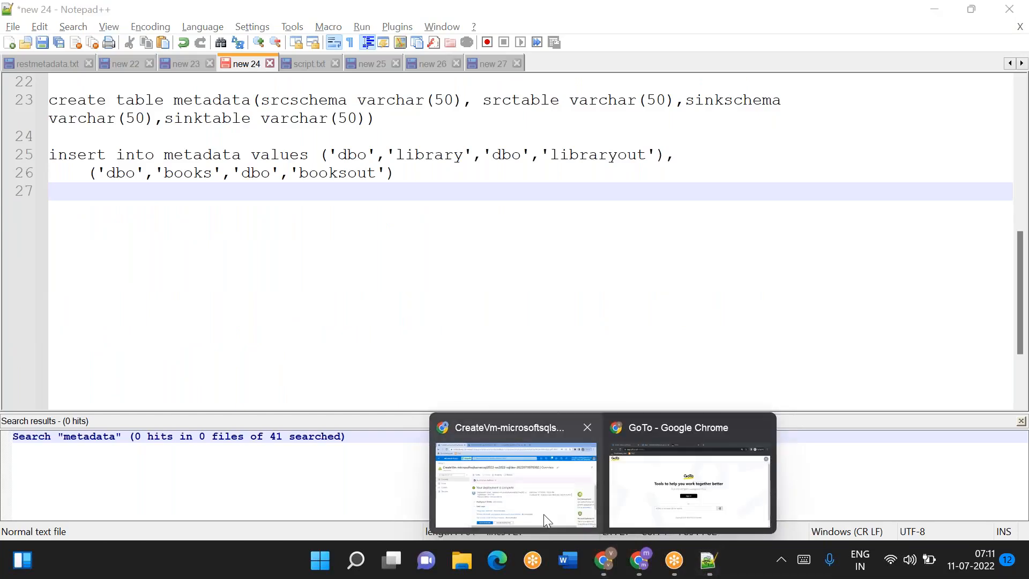
pyautogui.click(543, 513)
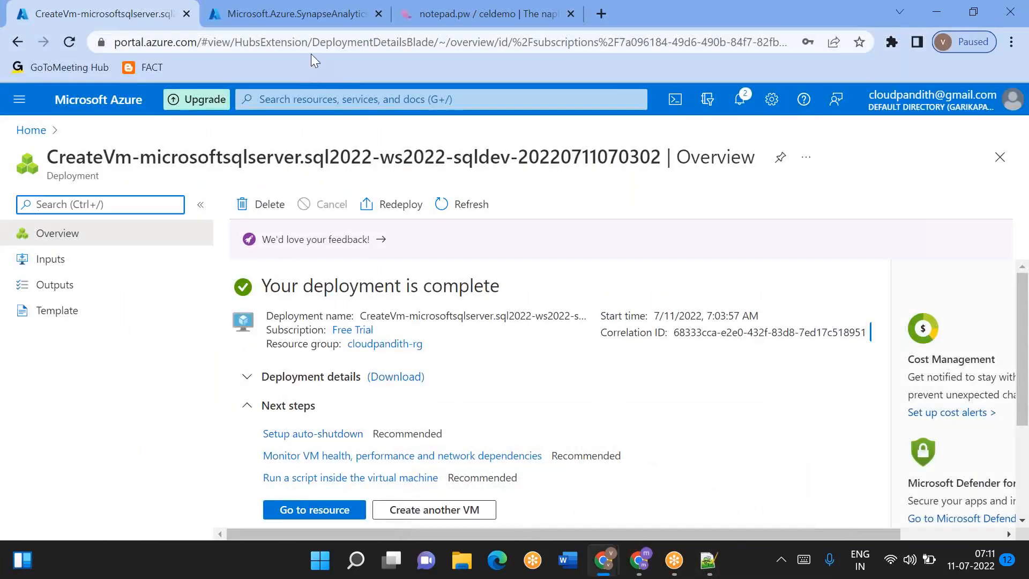
pyautogui.click(304, 5)
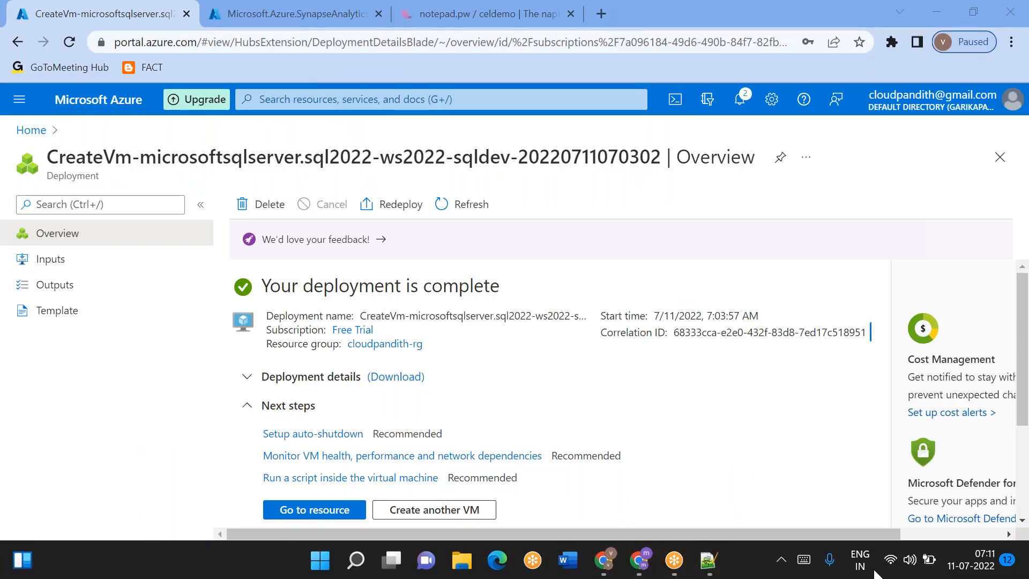
pyautogui.click(573, 15)
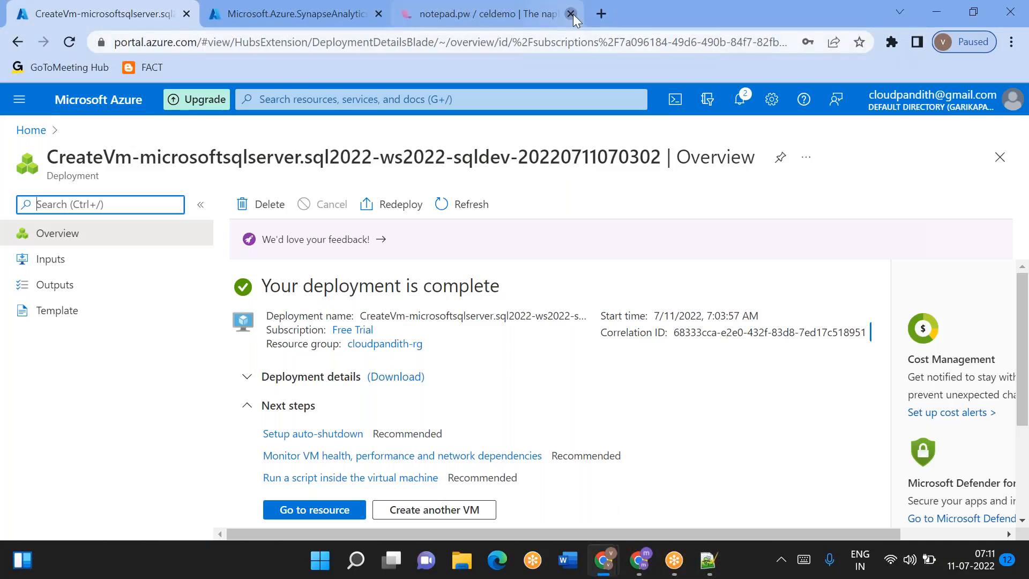
pyautogui.click(571, 13)
pyautogui.click(315, 510)
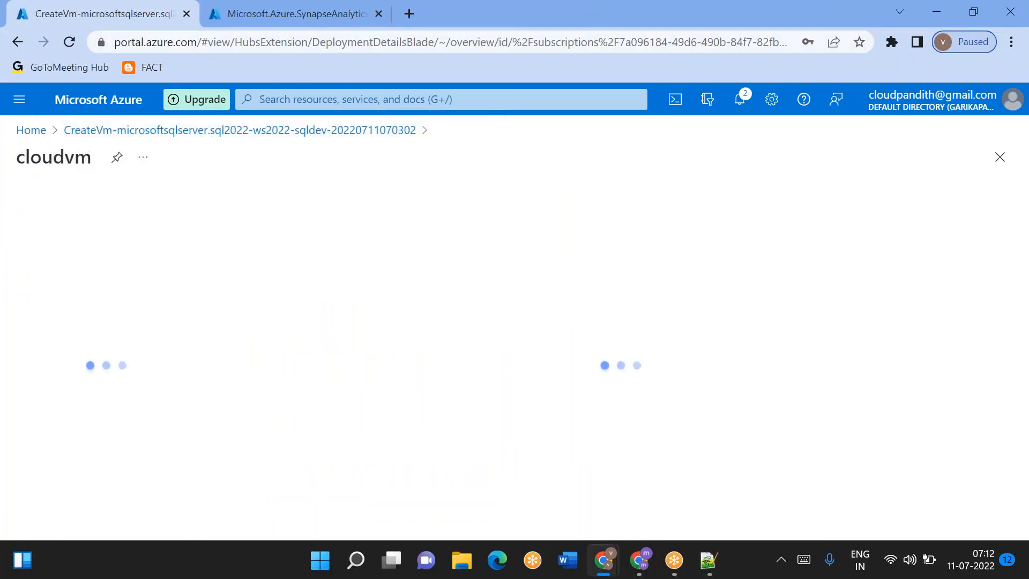
pyautogui.scroll(-2, 410, 421)
pyautogui.scroll(3, 410, 420)
# Launch Remote Desktop Connection and connect to cloudvm using its copied public IP address, 20.70.172.195
pyautogui.click(354, 561)
pyautogui.write('rempte')
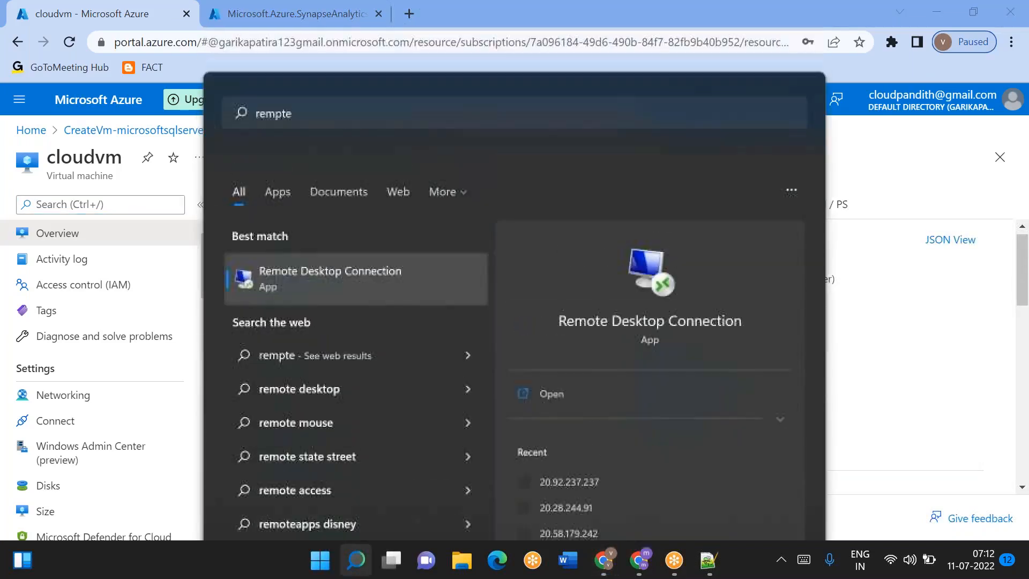
pyautogui.press('Return')
pyautogui.click(703, 351)
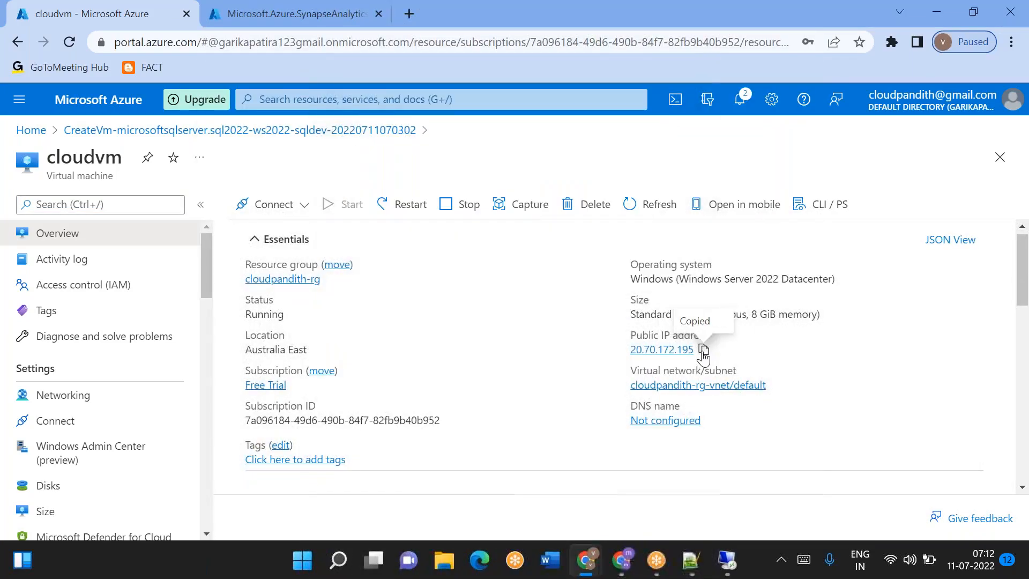
pyautogui.press('BackSpace')
pyautogui.hotkey('ctrl', 'v')
pyautogui.click(590, 279)
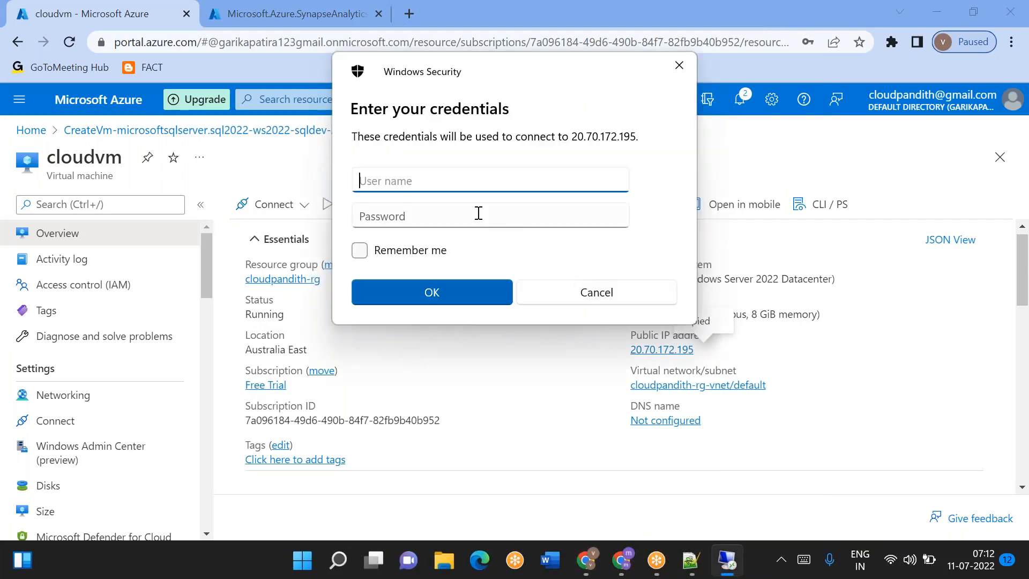
# Sign in to the virtual machine with the administrator user name and account password, accepting the untrusted certificate and declining network discovery
pyautogui.write('mallaiah')
pyautogui.click(479, 212)
pyautogui.write('•••••••••')
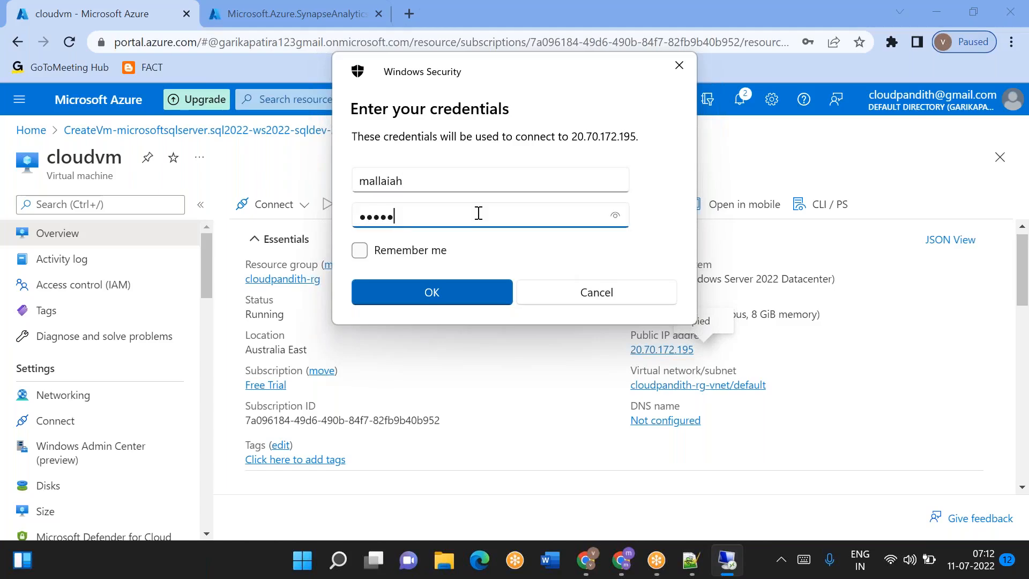
pyautogui.write('•••')
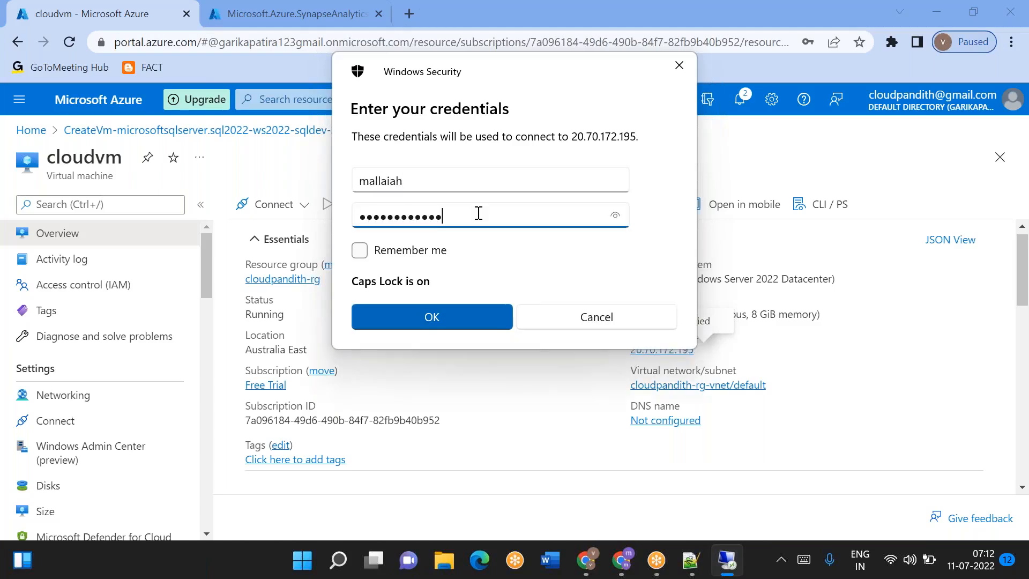
pyautogui.hotkey('ctrl', 'a')
pyautogui.press('BackSpace')
pyautogui.write('•••••••')
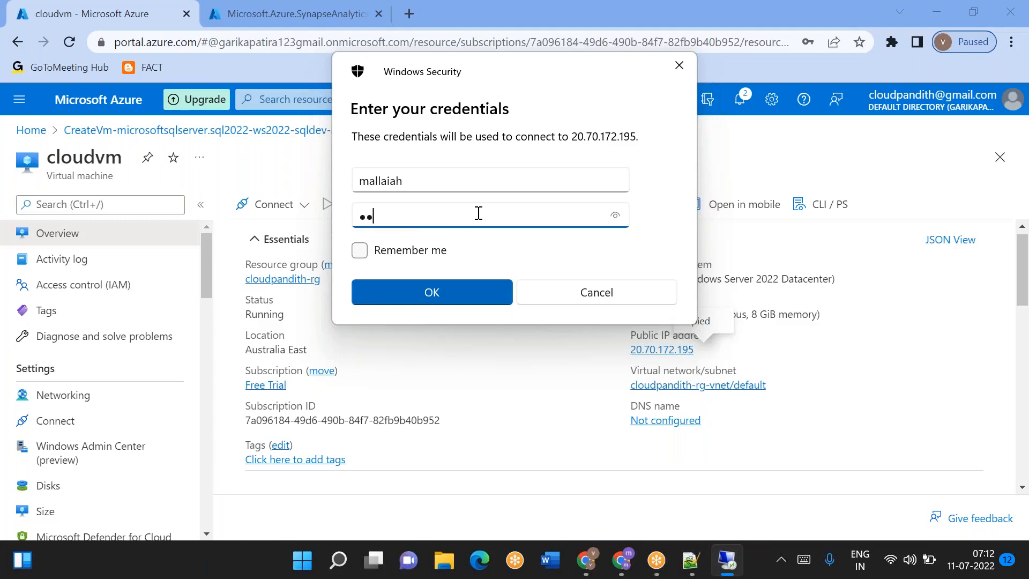
pyautogui.write('•••••')
pyautogui.press('capslock')
pyautogui.press('Return')
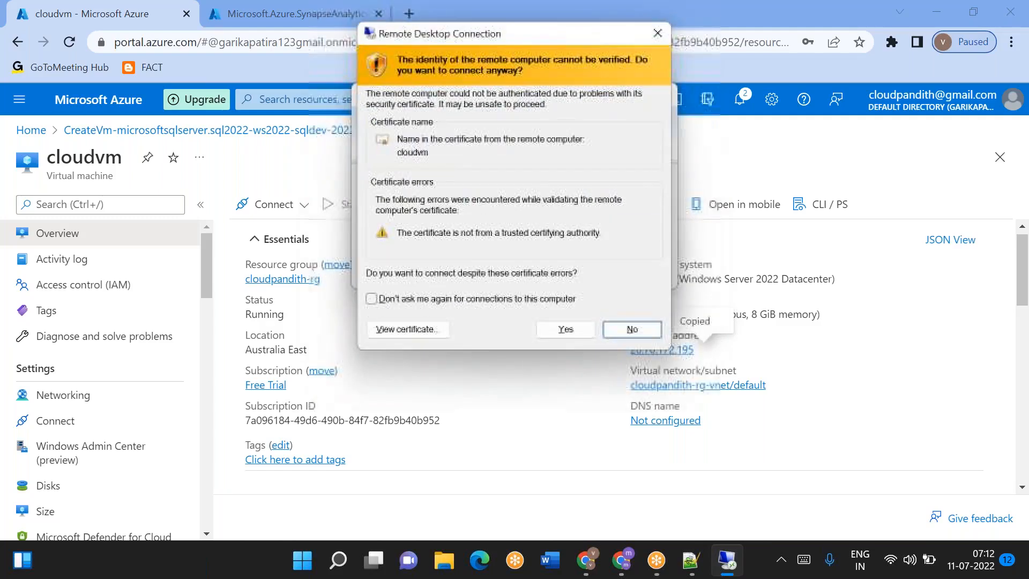
pyautogui.click(567, 329)
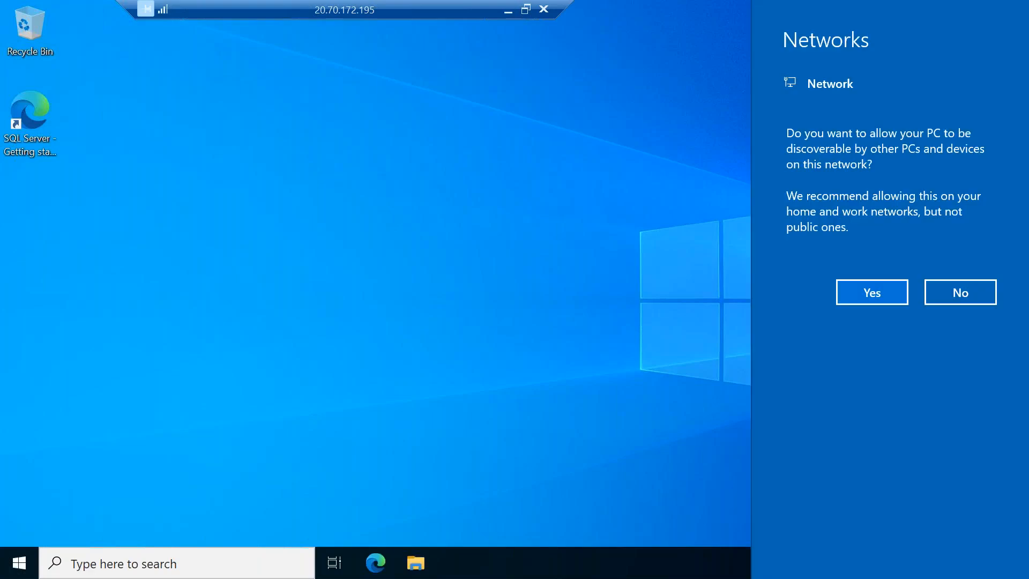
pyautogui.click(960, 293)
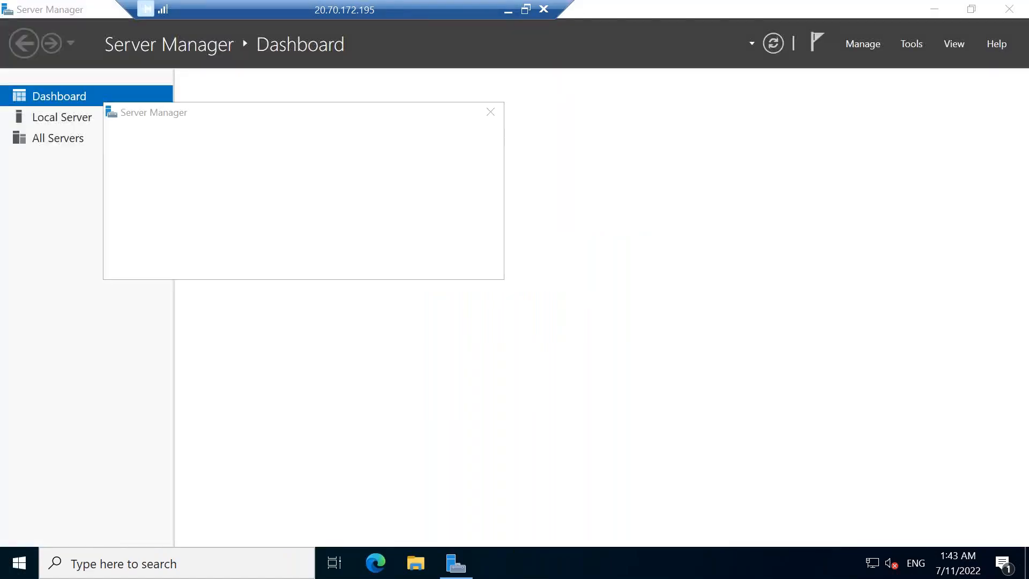
# Turn off IE Enhanced Security Configuration for administrators on the local server and close Server Manager
pyautogui.click(491, 113)
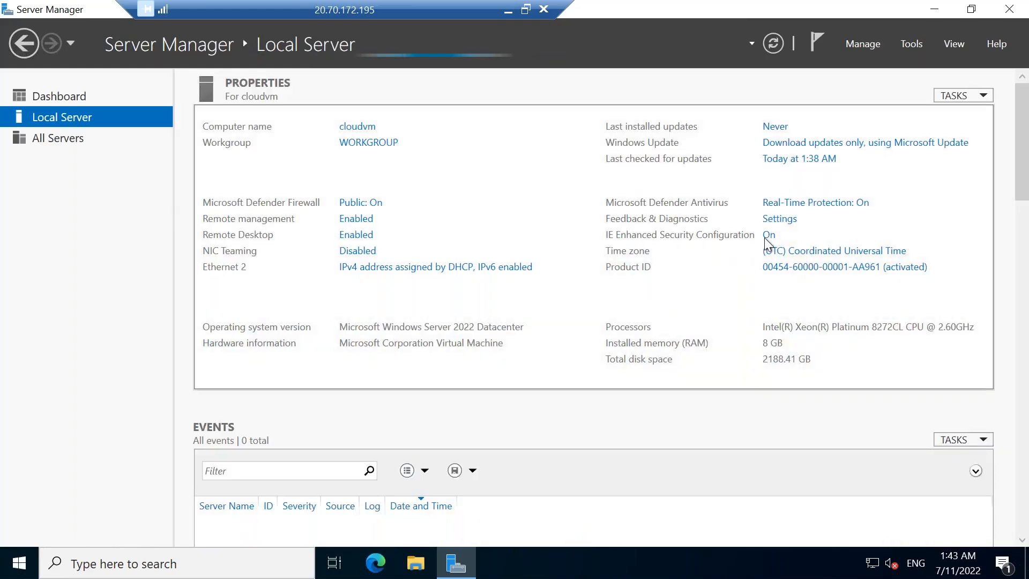
pyautogui.click(768, 236)
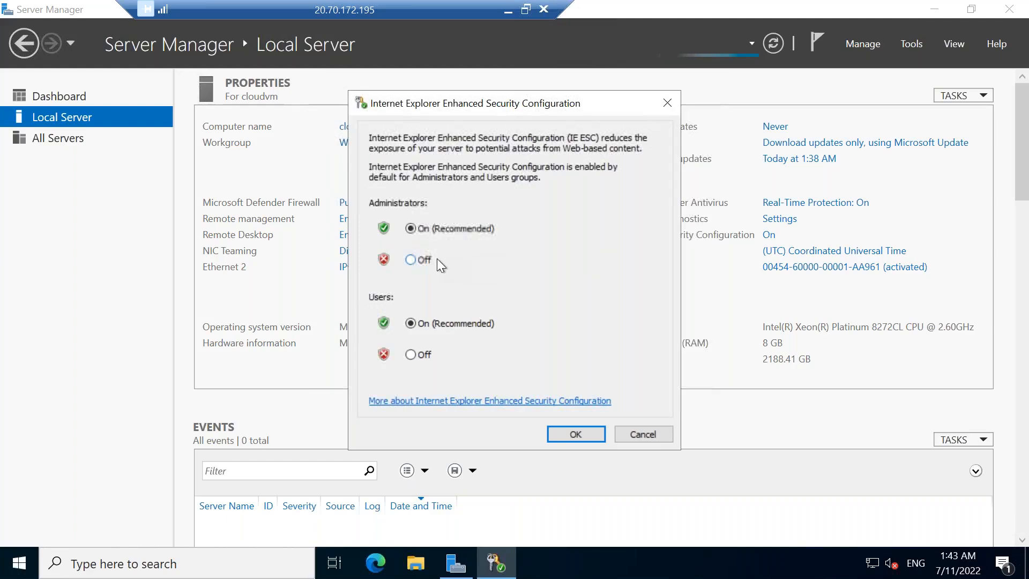
pyautogui.click(592, 436)
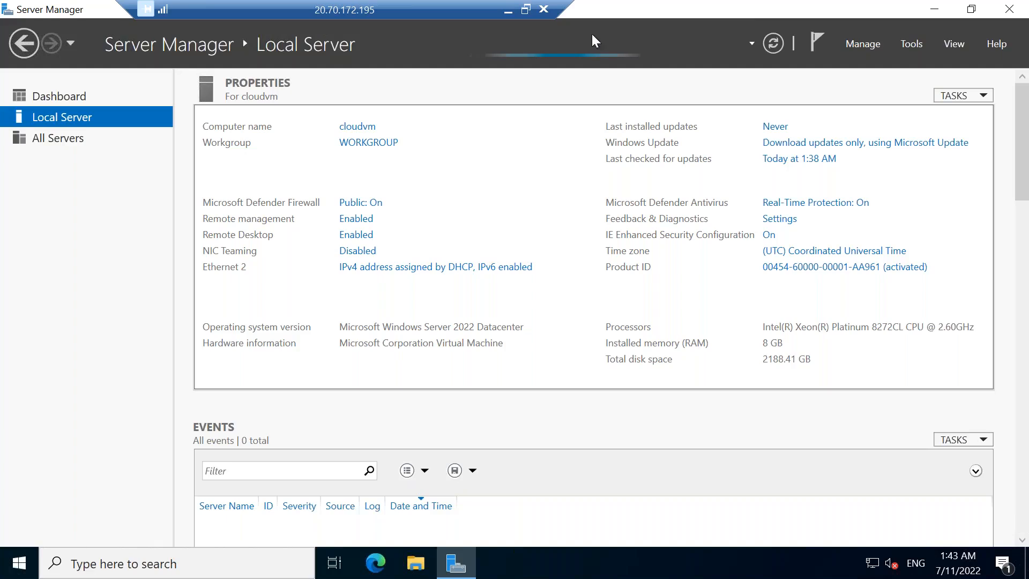
pyautogui.press('super+Down')
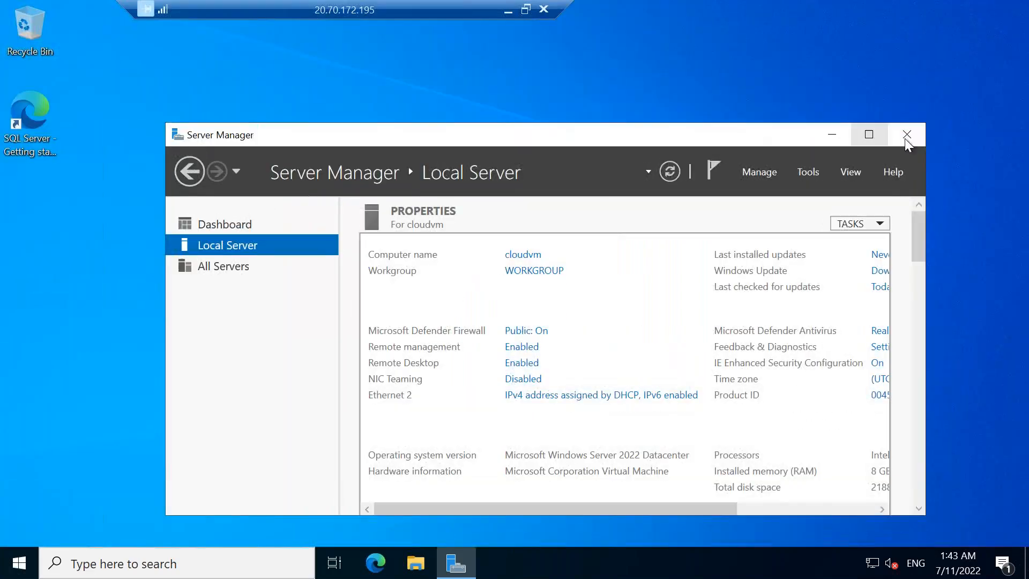
pyautogui.click(908, 135)
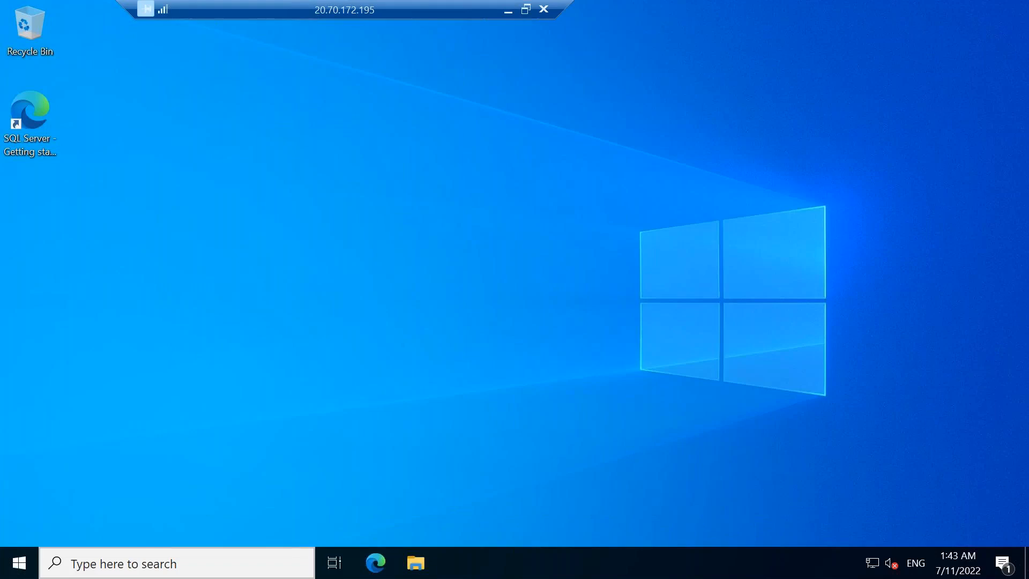
# Search for ssms on the virtual machine and launch Microsoft SQL Server Management Studio 18
pyautogui.click(200, 569)
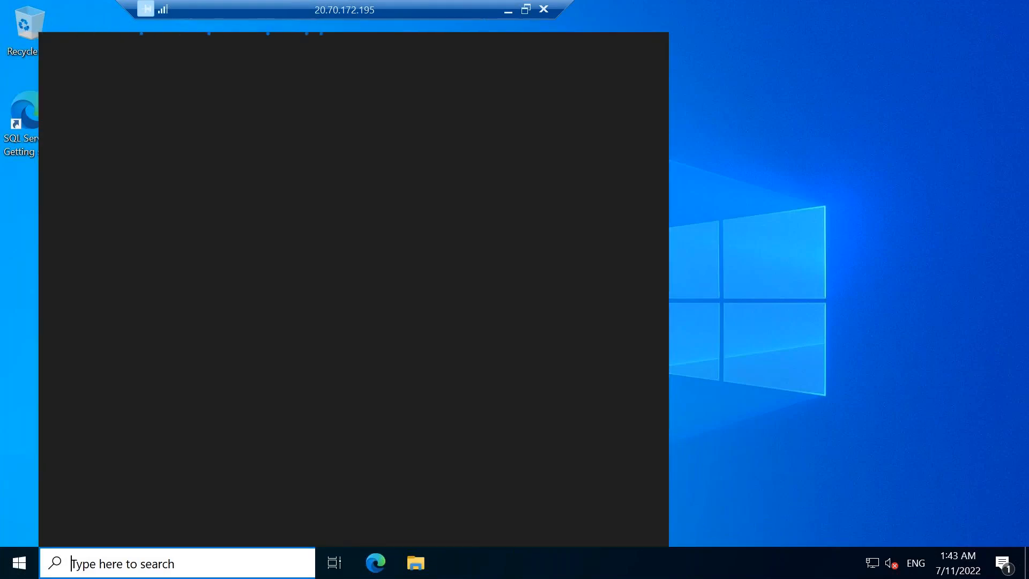
pyautogui.write('c')
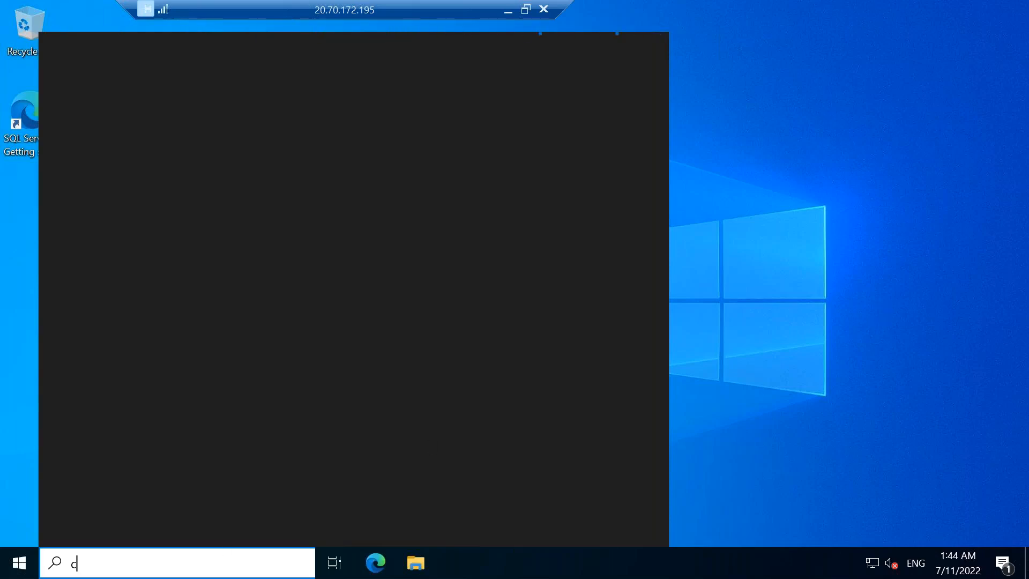
pyautogui.click(834, 328)
pyautogui.click(200, 563)
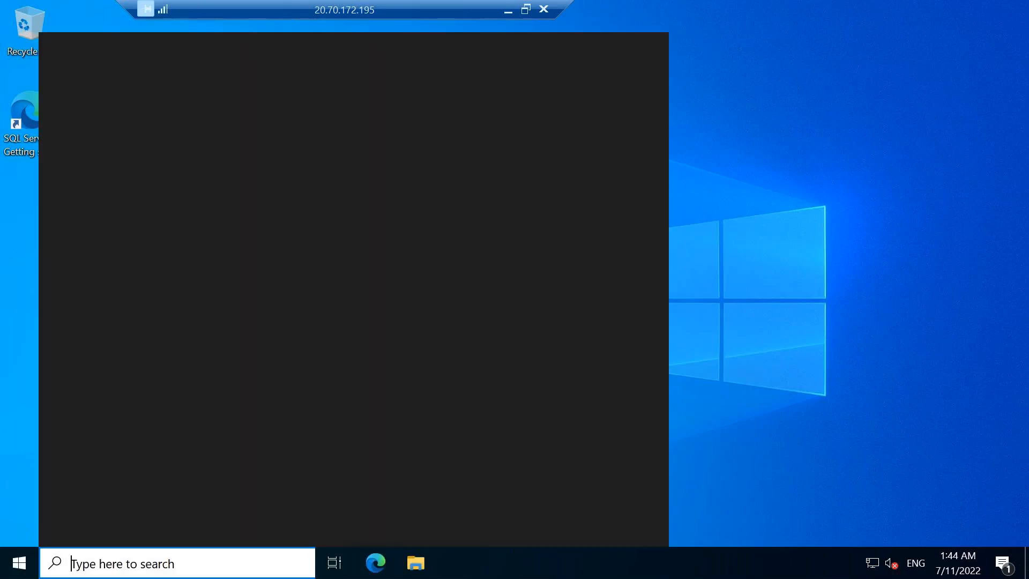
pyautogui.write('ssms')
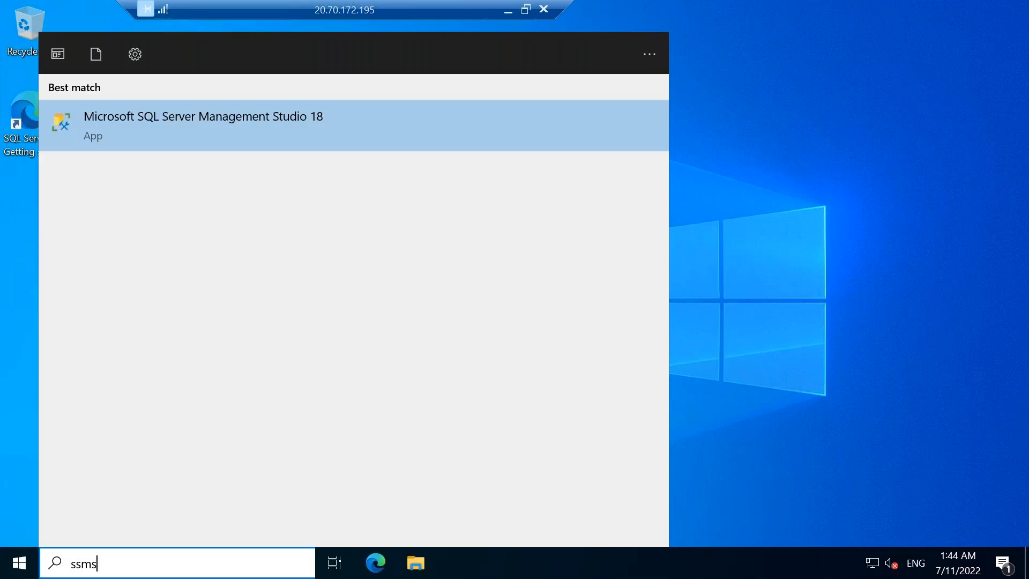
pyautogui.click(242, 124)
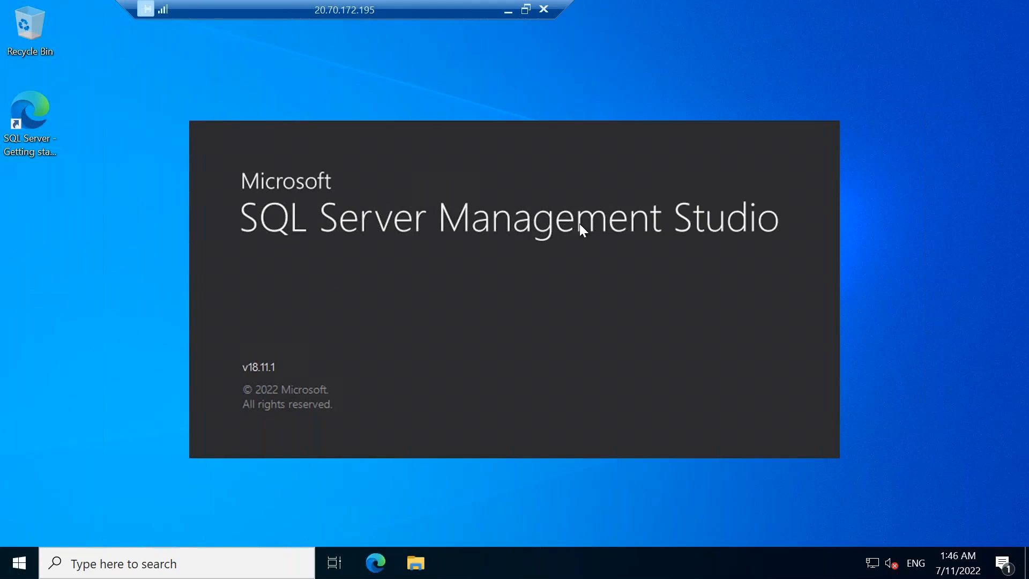
# Switch back to the Azure portal on the local computer and open the cloudsynapse workspace from the cloudpandith-rg resource group
pyautogui.click(509, 12)
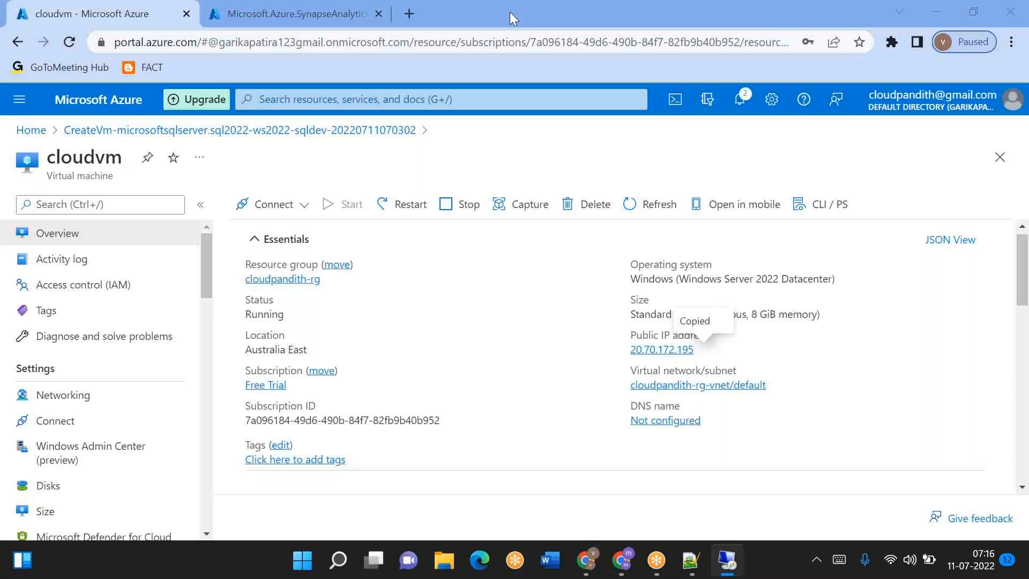
pyautogui.click(309, 11)
pyautogui.click(333, 434)
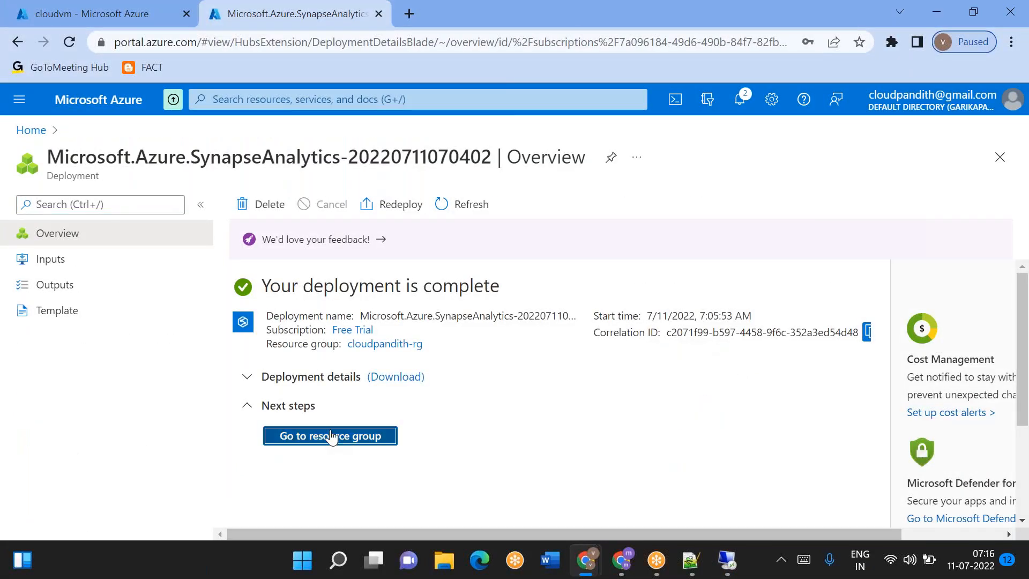
pyautogui.scroll(-2, 113, 504)
pyautogui.scroll(-4, 113, 504)
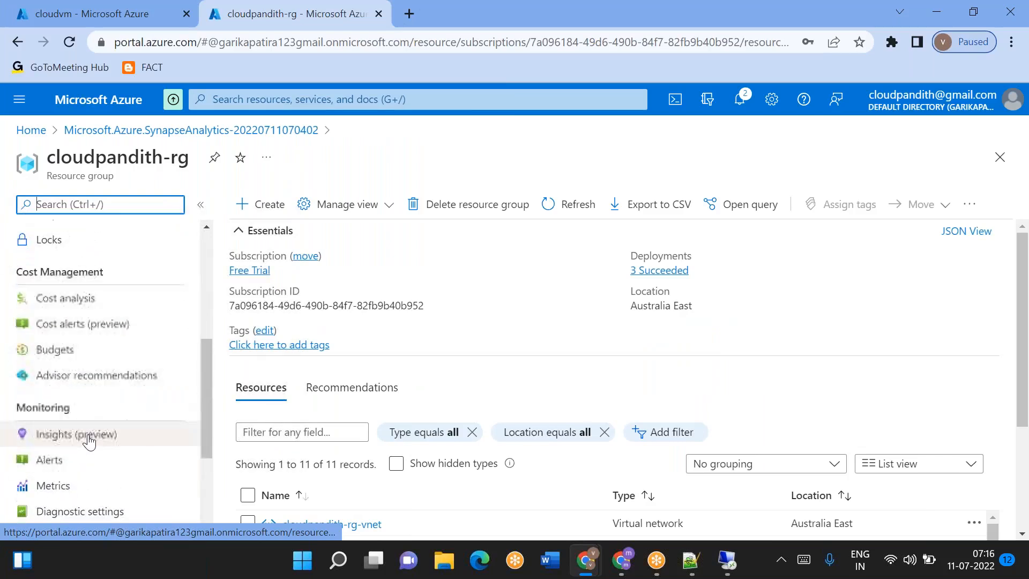
pyautogui.scroll(10, 89, 441)
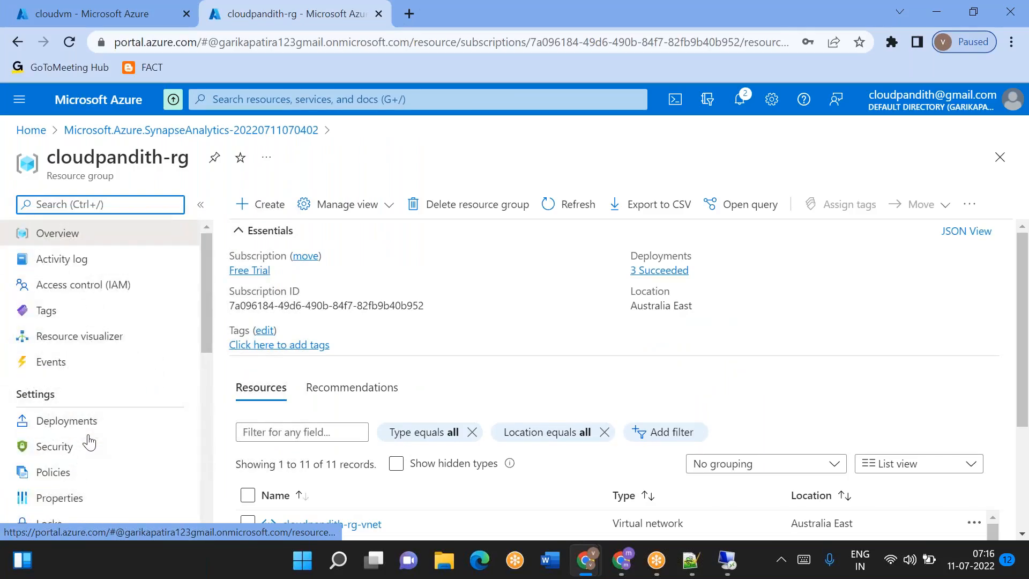
pyautogui.scroll(-3, 322, 429)
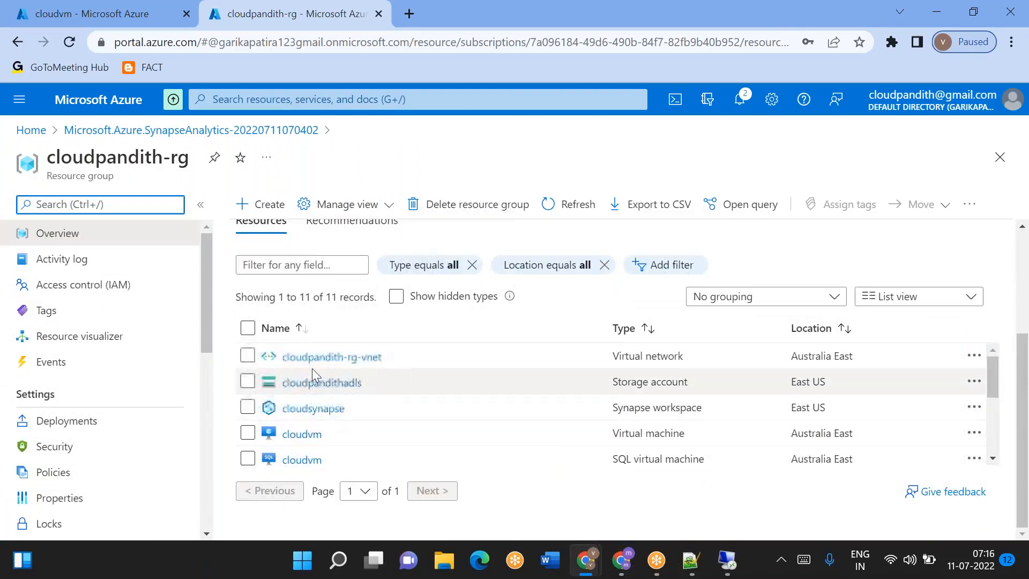
pyautogui.click(311, 410)
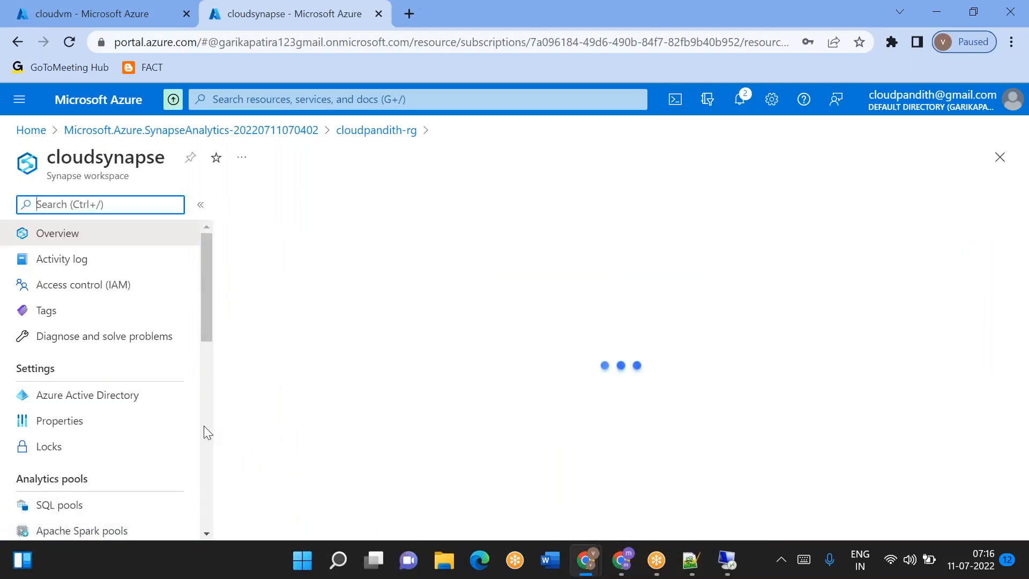
# Start a new dedicated SQL pool in the cloudsynapse workspace and name it sqldw
pyautogui.scroll(-1, 80, 456)
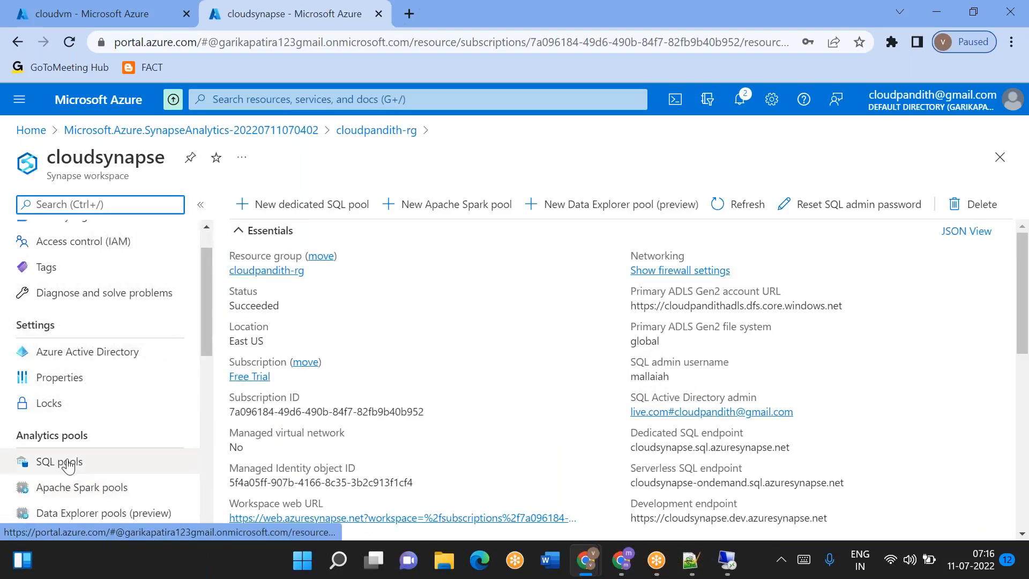
pyautogui.click(68, 464)
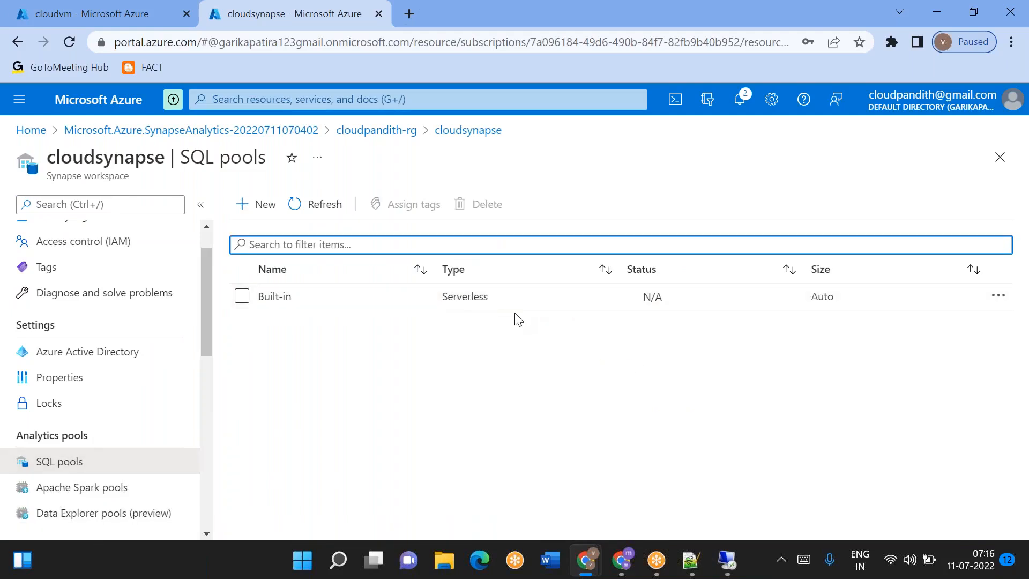
pyautogui.click(242, 204)
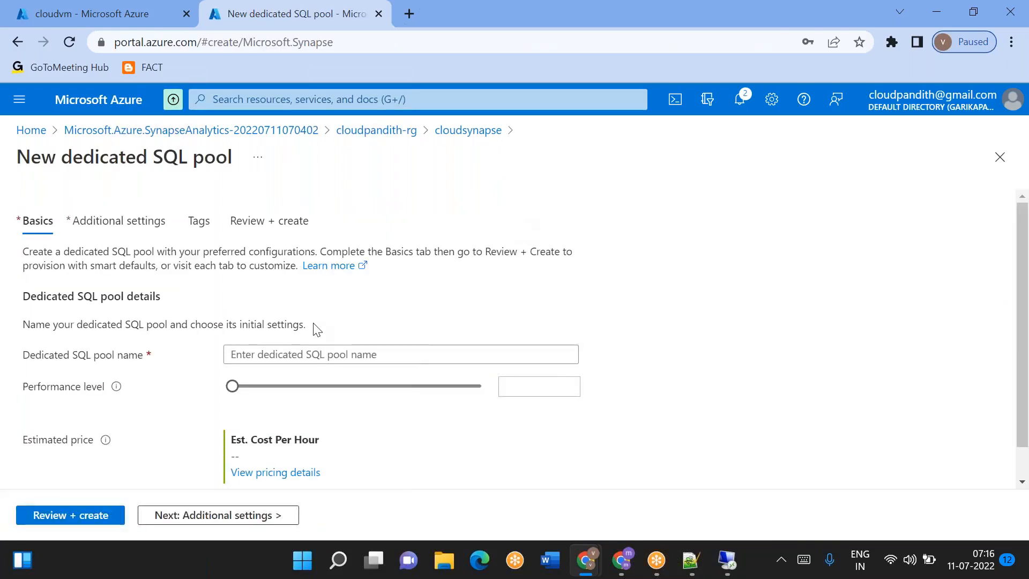
pyautogui.click(263, 352)
pyautogui.write('sq')
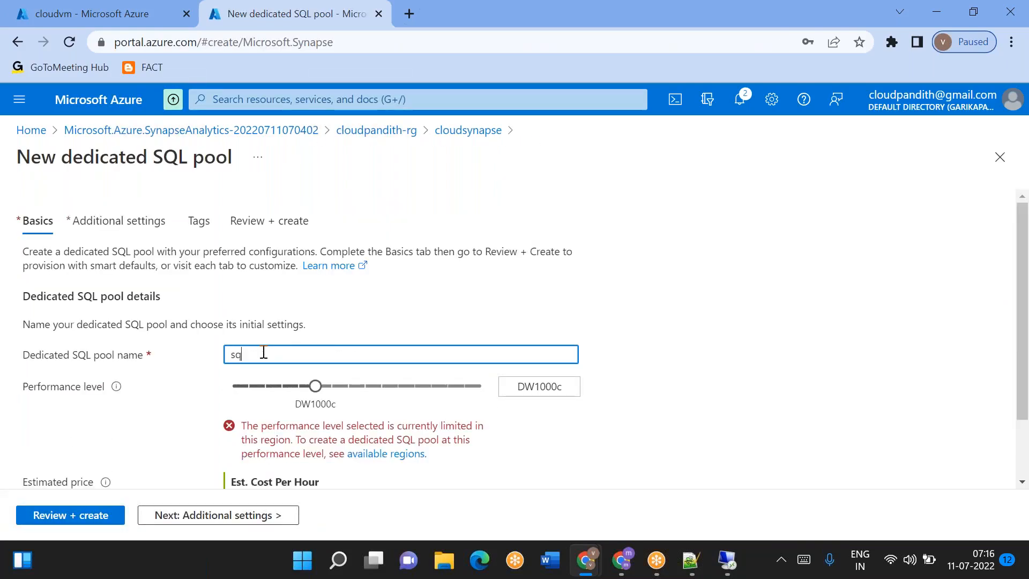
pyautogui.write('ldw')
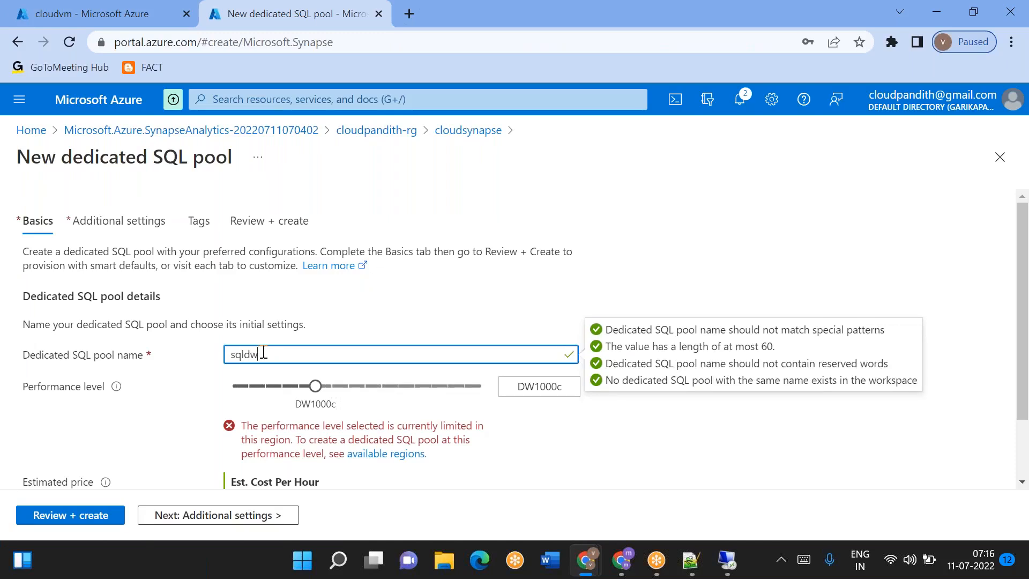
# Rename the new dedicated SQL pool as cloudsqlpool and lower its performance level to DW100c
pyautogui.hotkey('ctrl', 'a')
pyautogui.press('BackSpace')
pyautogui.write('cloudsqlpool')
pyautogui.moveTo(315, 386); pyautogui.dragTo(233, 391)
pyautogui.scroll(-1, 420, 422)
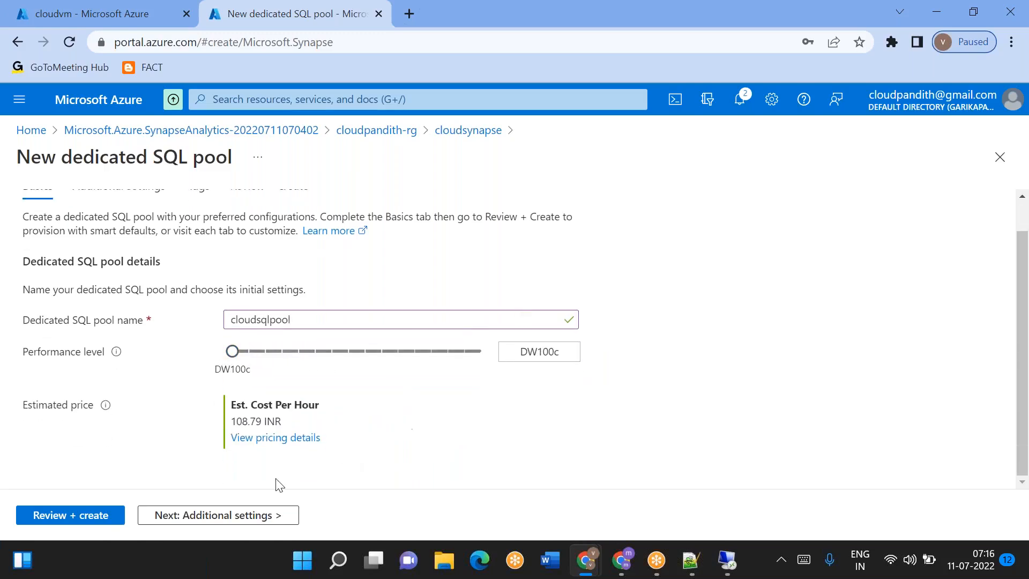
pyautogui.scroll(1, 217, 389)
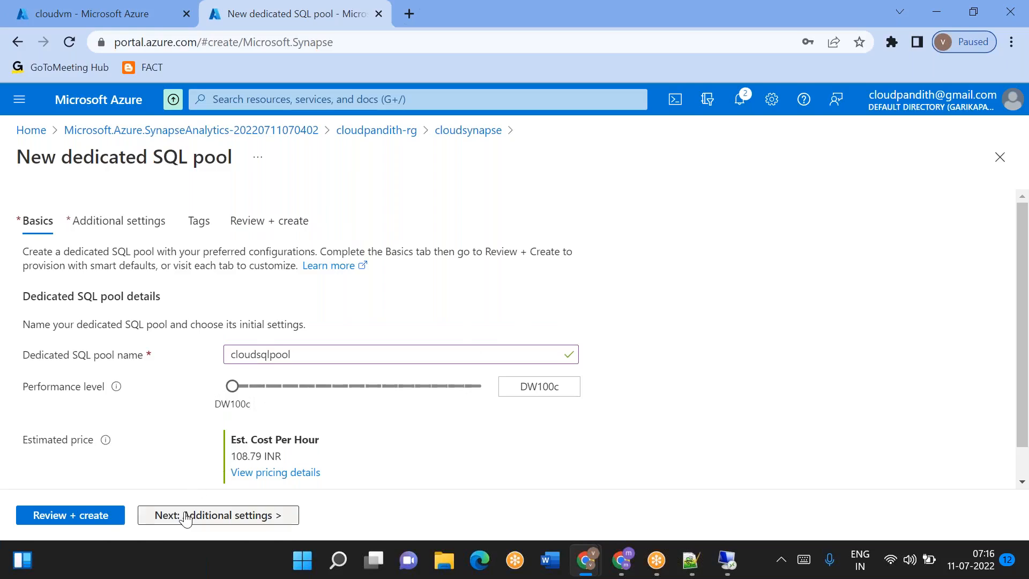
# Leave the additional settings at their defaults with no existing data and submit the dedicated SQL pool for creation
pyautogui.click(186, 516)
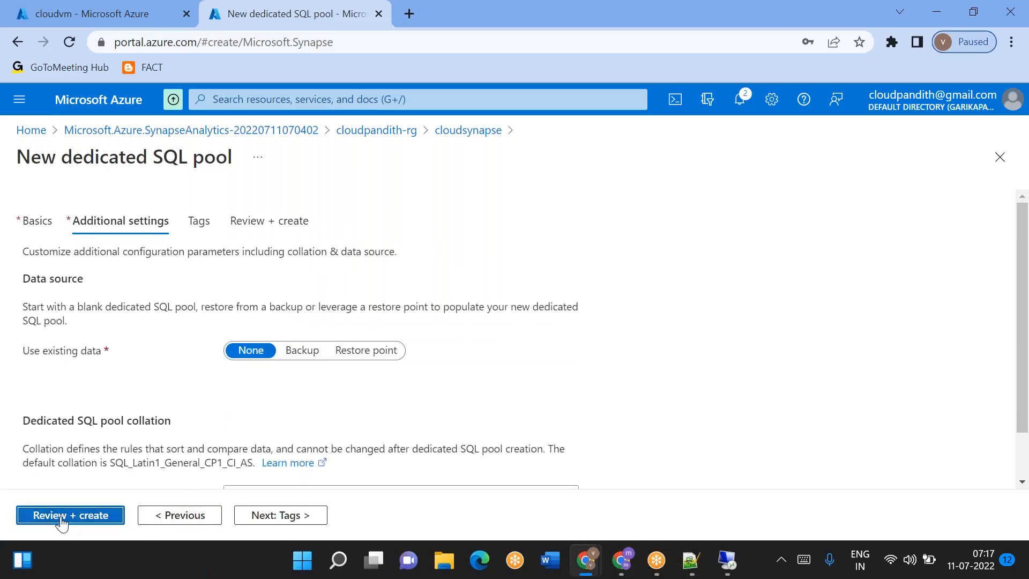
pyautogui.click(70, 515)
pyautogui.click(70, 515)
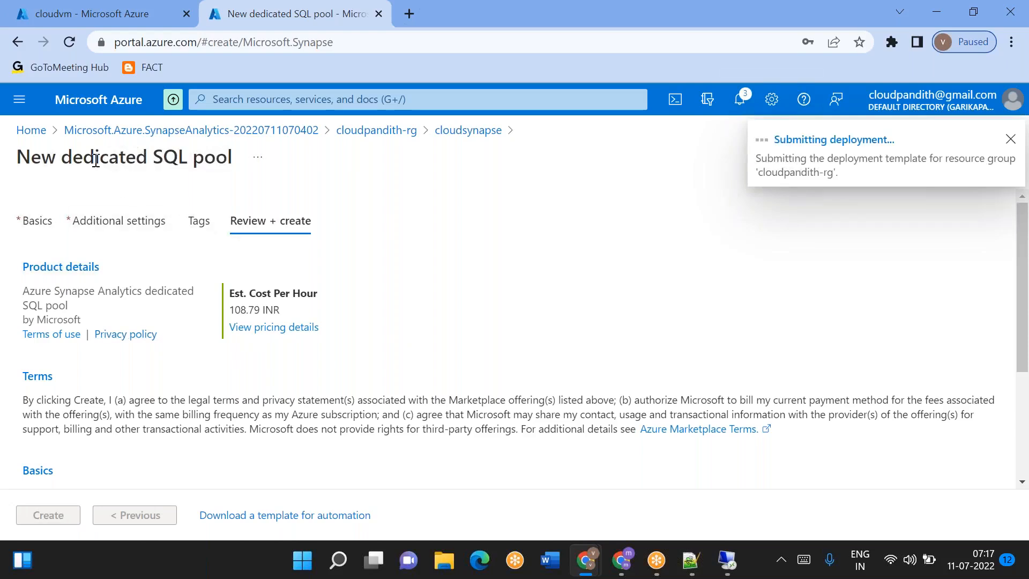
pyautogui.tripleClick(95, 159)
# Switch to SQL Server Management Studio on the virtual machine, connect to cloudvm with Windows Authentication and open a new query
pyautogui.moveTo(734, 566)
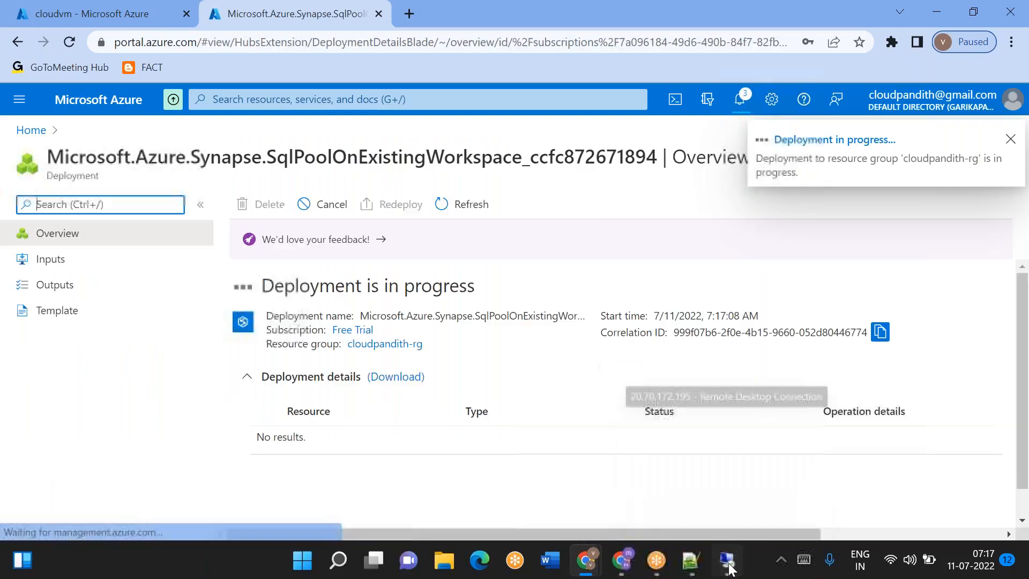
pyautogui.click(733, 566)
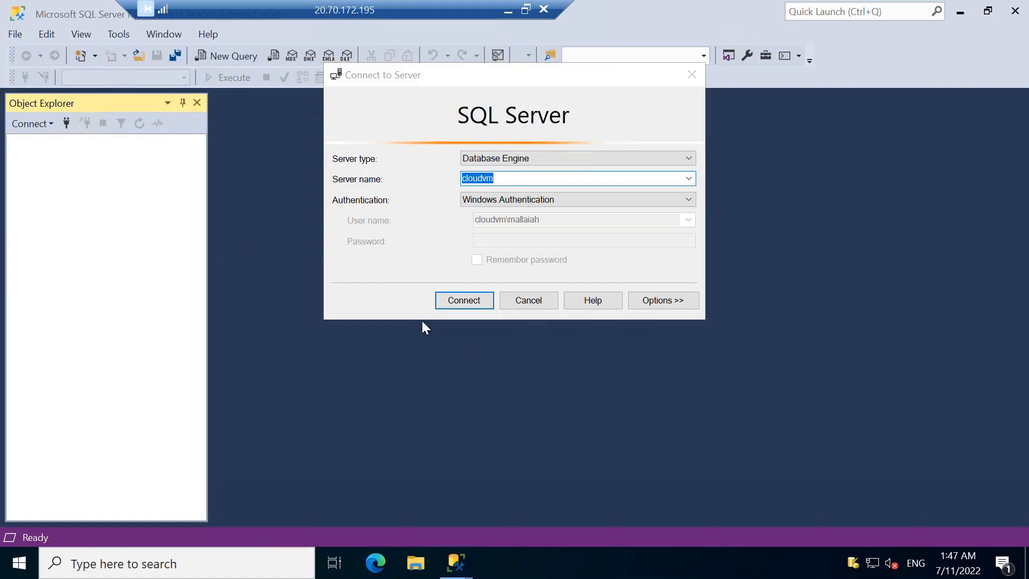
pyautogui.click(491, 300)
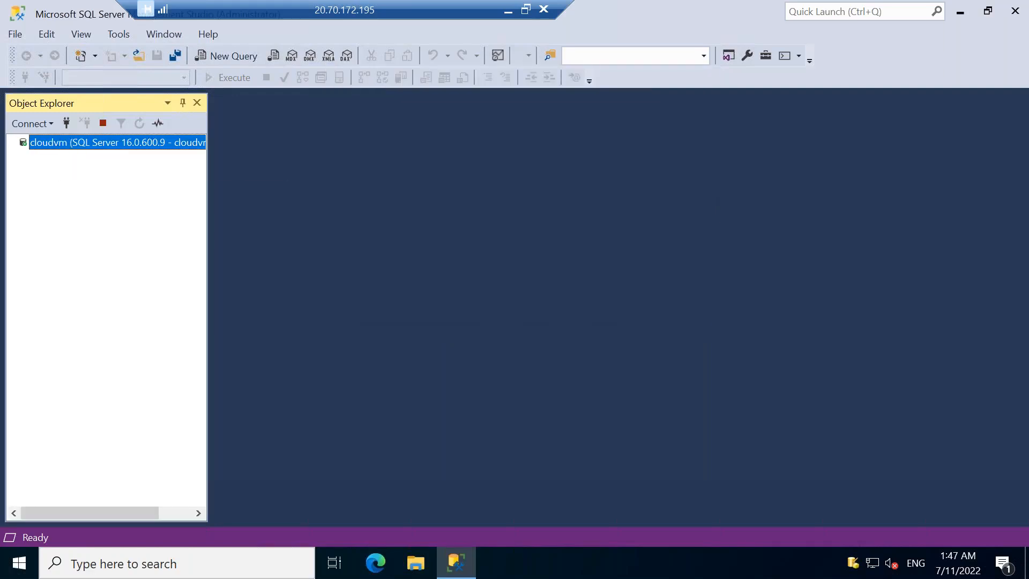
pyautogui.click(225, 57)
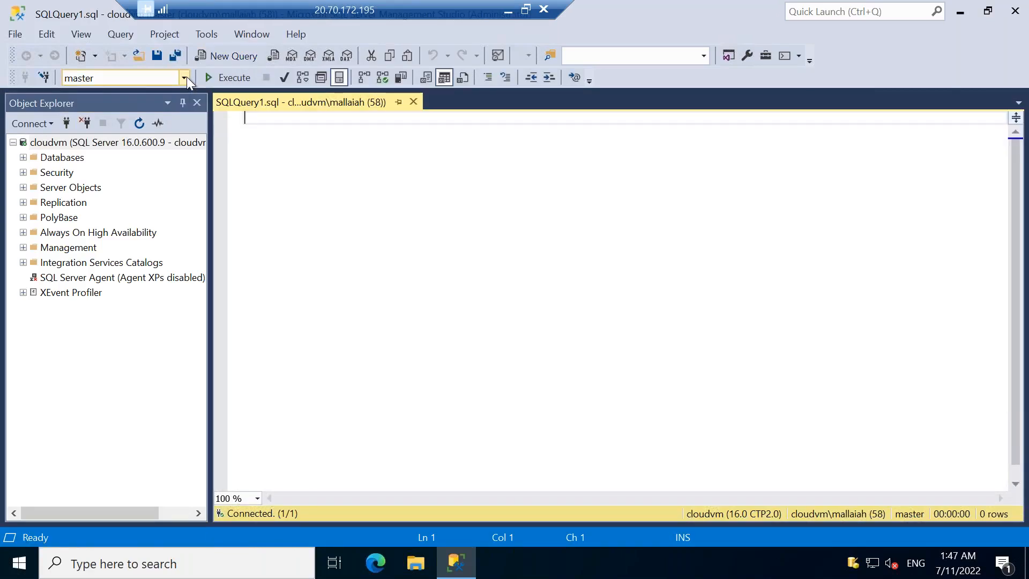
# Write and execute the statement "create database sampledb" in the new query
pyautogui.click(185, 78)
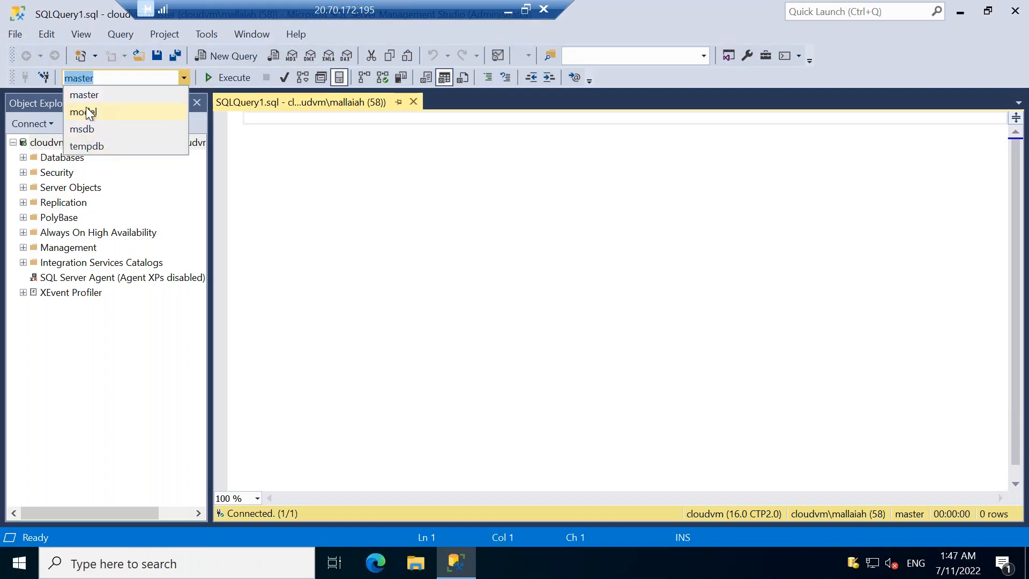
pyautogui.click(284, 136)
pyautogui.click(285, 136)
pyautogui.write('create')
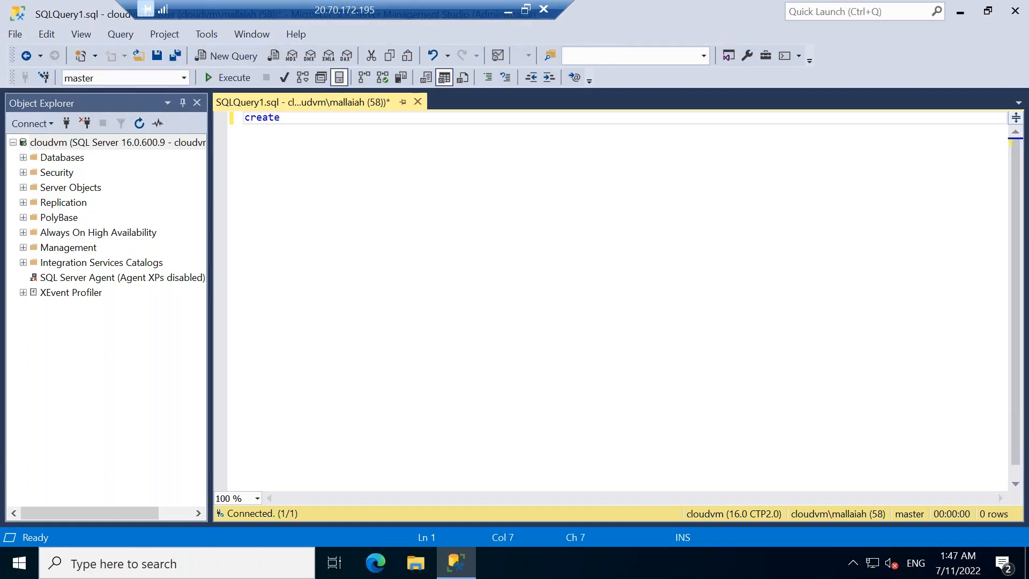
pyautogui.write(' database sampledb')
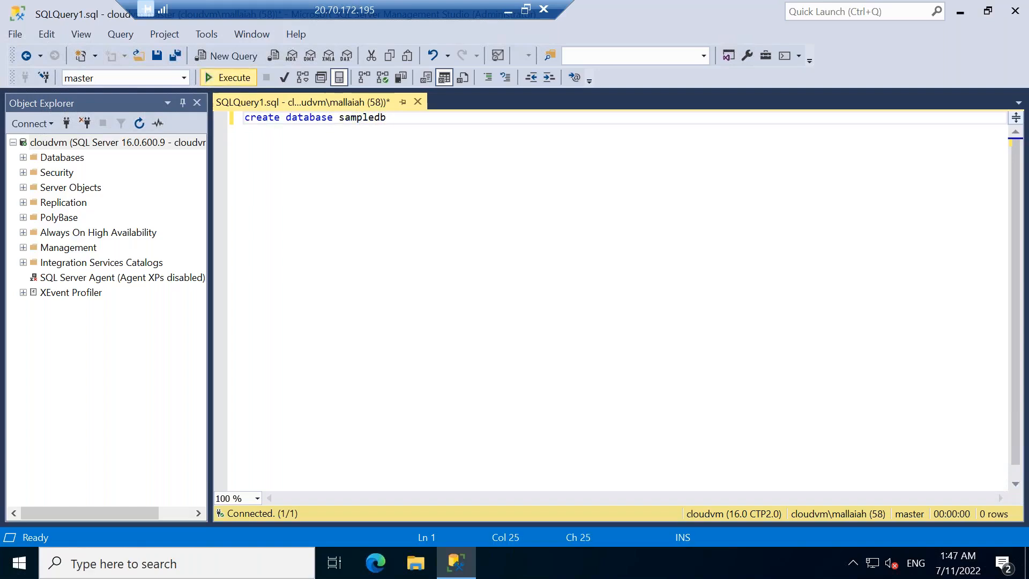
pyautogui.click(228, 77)
pyautogui.press('Return')
pyautogui.press('Return')
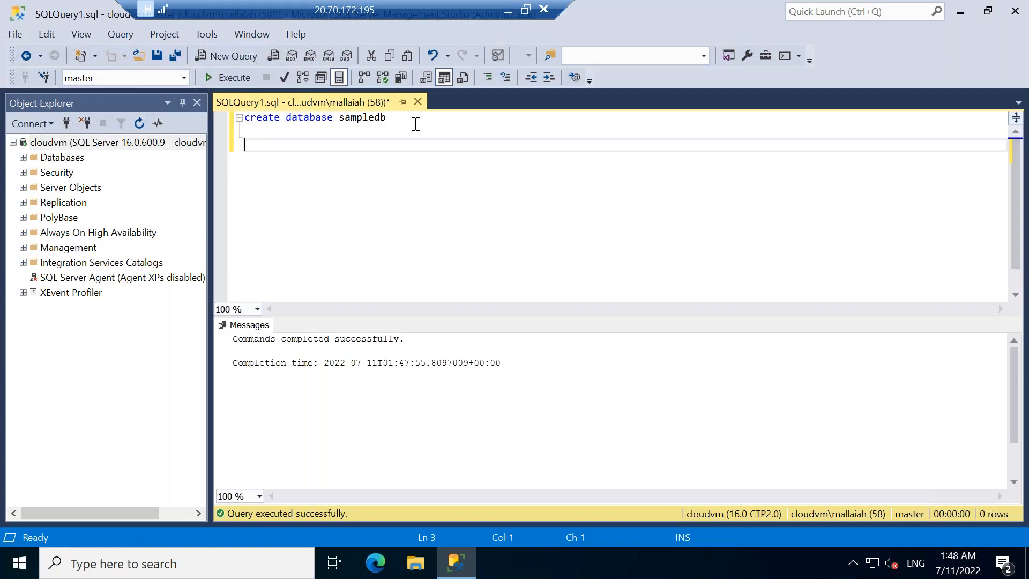
pyautogui.write('ins')
pyautogui.press('BackSpace')
pyautogui.press('BackSpace')
pyautogui.press('BackSpace')
pyautogui.press('BackSpace')
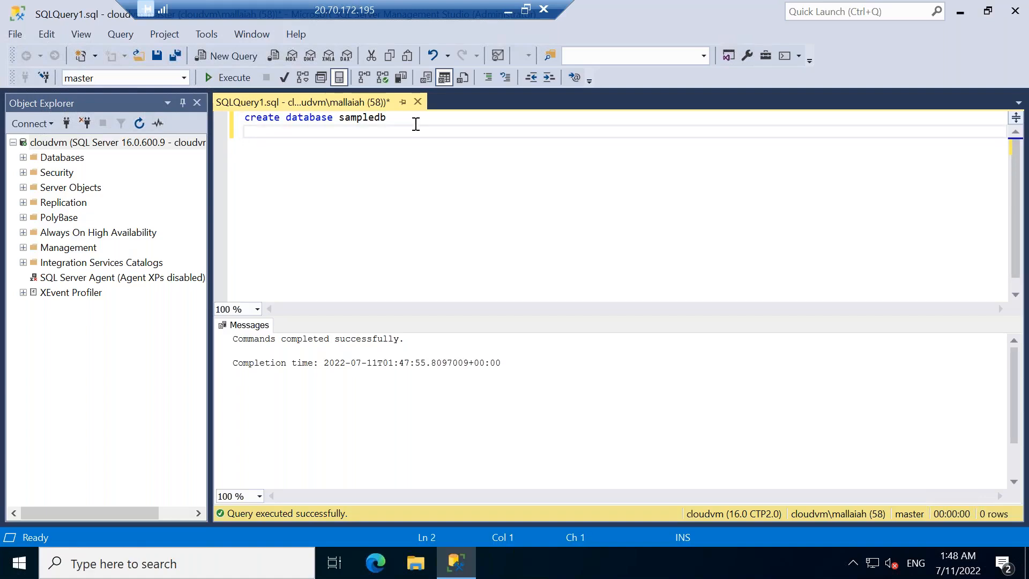
# Change the query's active database from master to sampledb
pyautogui.hotkey('shift', 'Home')
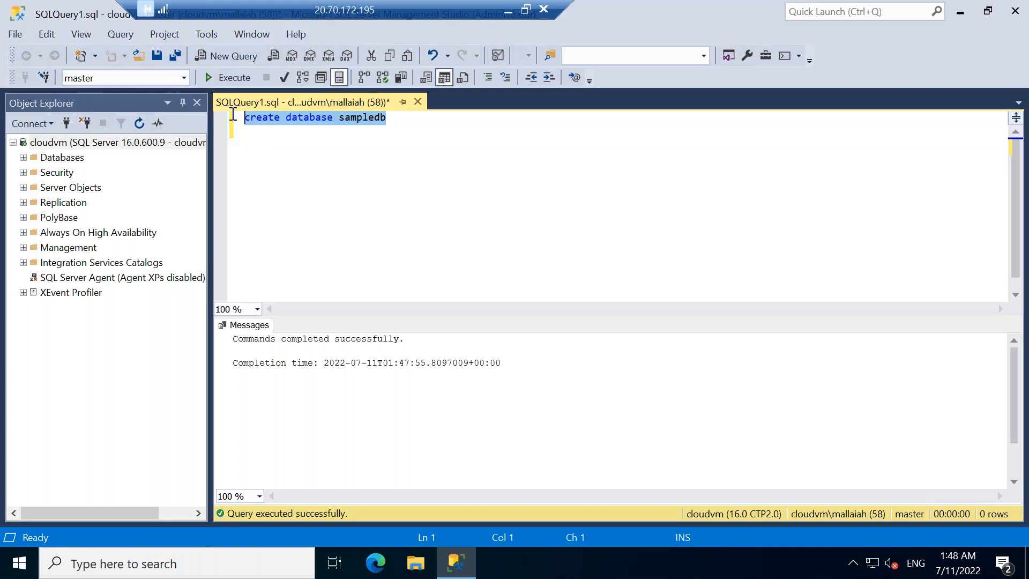
pyautogui.click(184, 78)
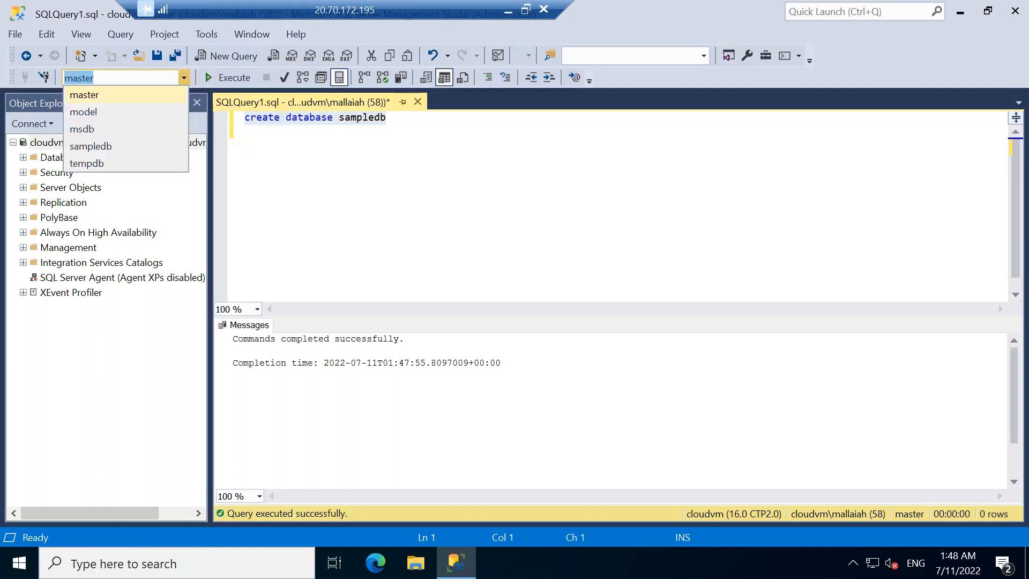
pyautogui.click(98, 149)
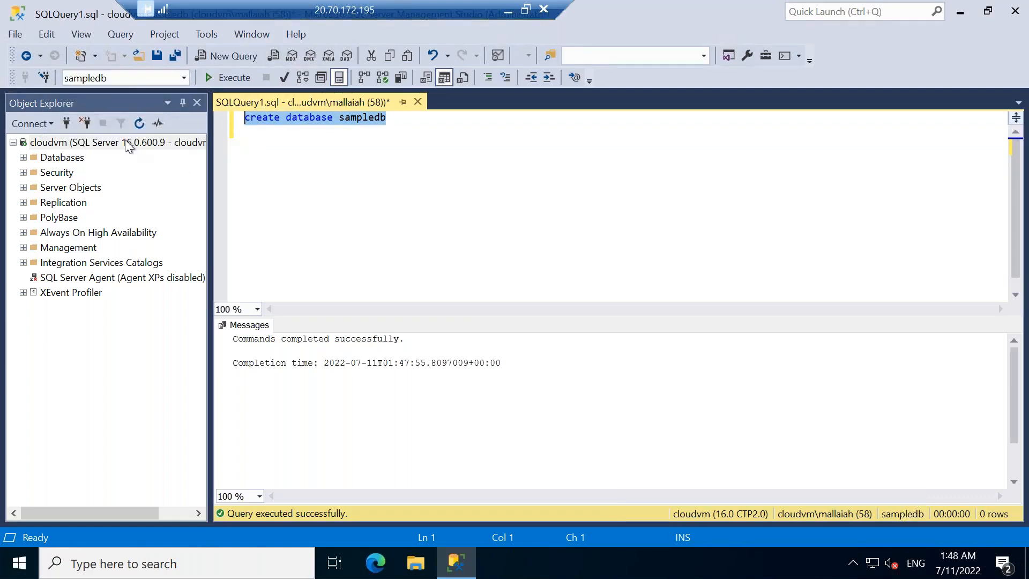
# Copy the whole table script from the new 24 file in Notepad++ and paste it below the create database statement in the virtual machine's query
pyautogui.click(385, 117)
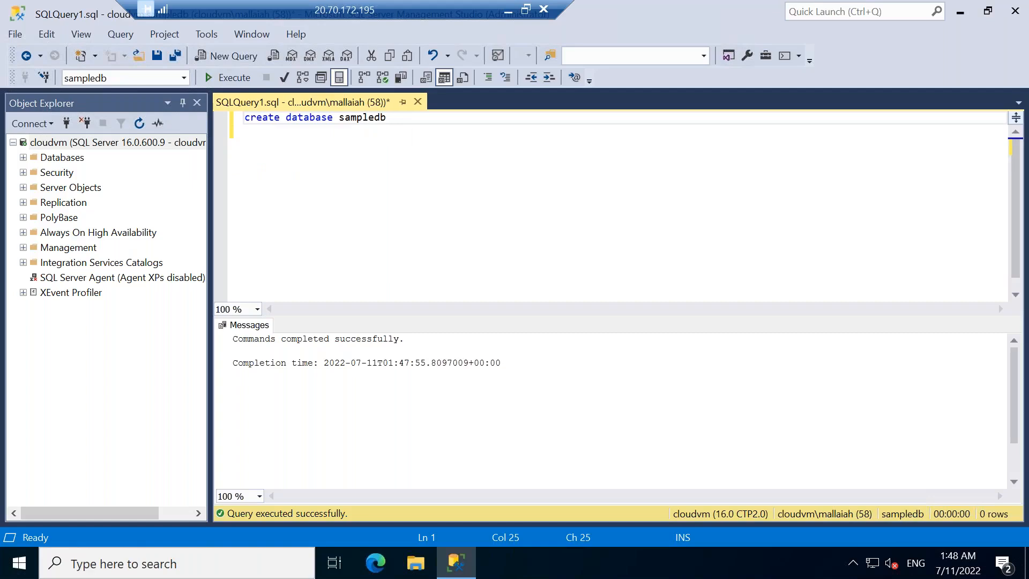
pyautogui.click(508, 11)
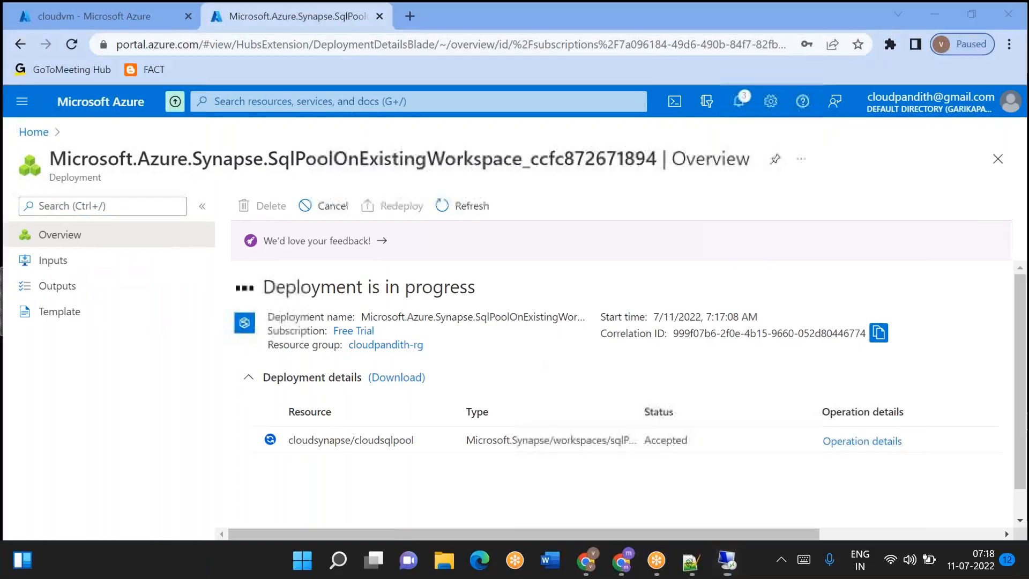
pyautogui.click(691, 560)
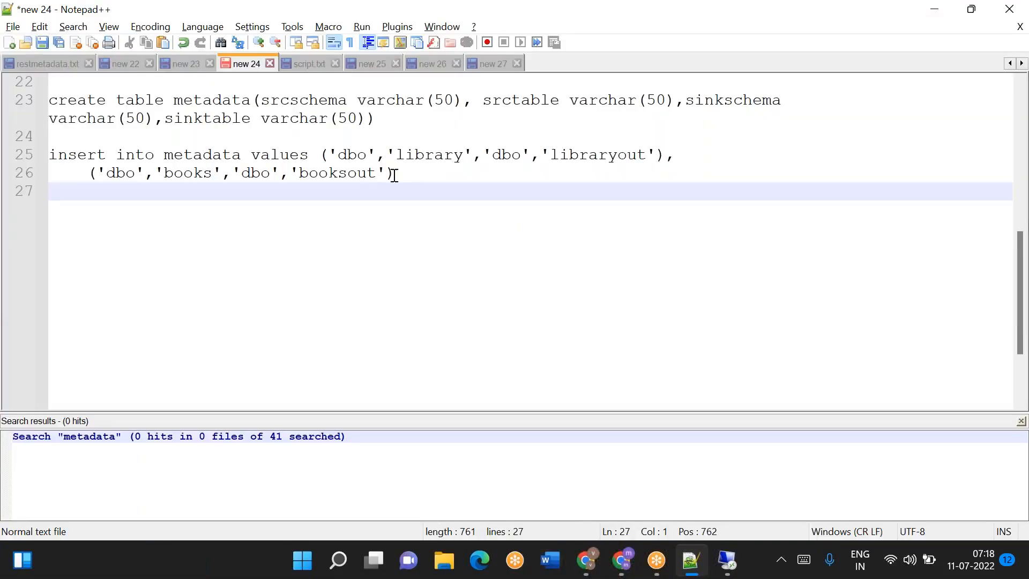
pyautogui.moveTo(415, 170); pyautogui.dragTo(176, 67)
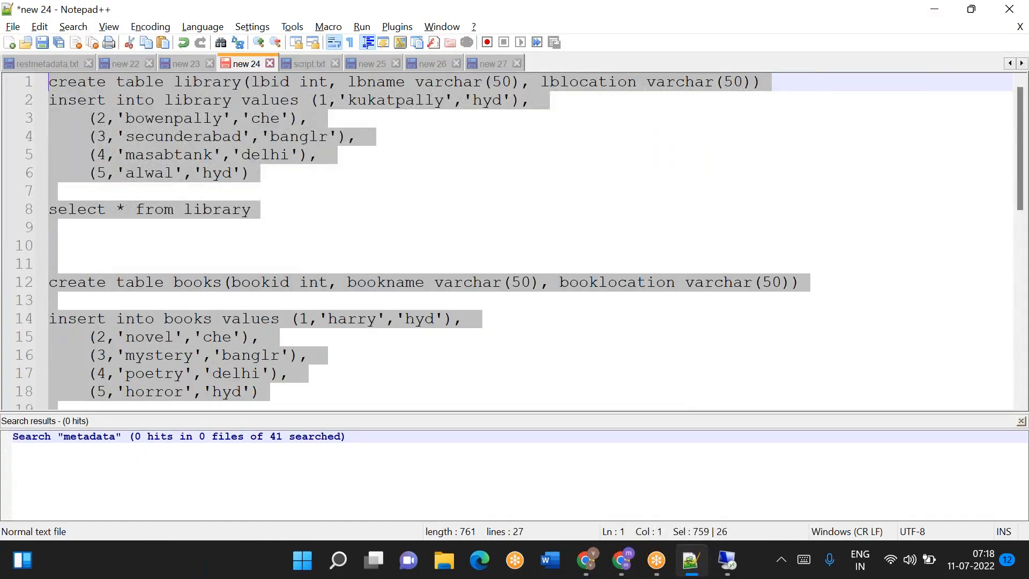
pyautogui.click(727, 560)
pyautogui.press('Return')
pyautogui.hotkey('ctrl', 'v')
pyautogui.click(245, 240)
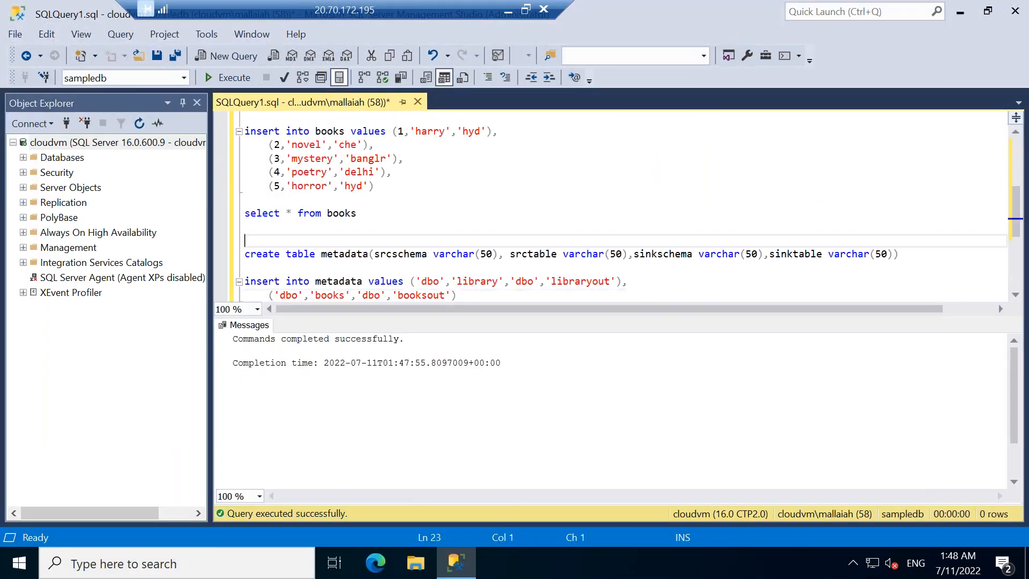
# Execute only the statements that create the library table, insert its five rows and select them
pyautogui.scroll(5, 611, 207)
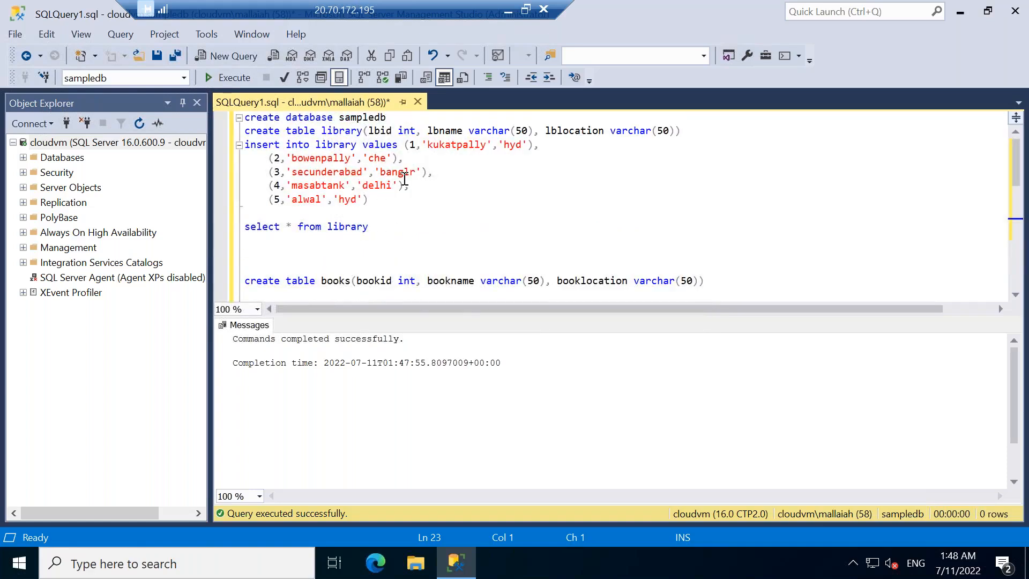
pyautogui.moveTo(381, 225); pyautogui.dragTo(242, 131)
pyautogui.click(236, 77)
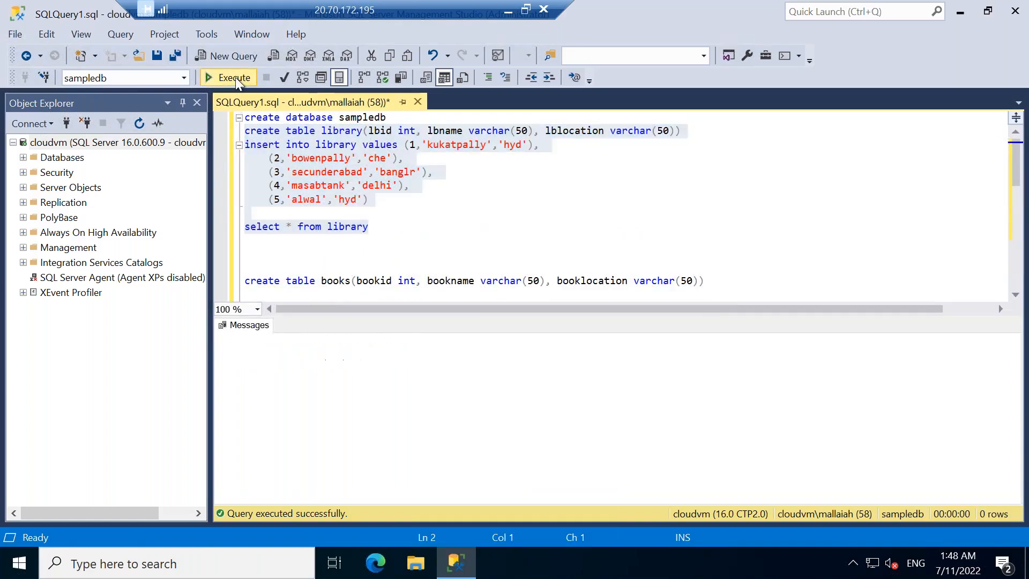
# Execute only the statements that create the books table, insert its five rows and select them
pyautogui.scroll(-1, 617, 207)
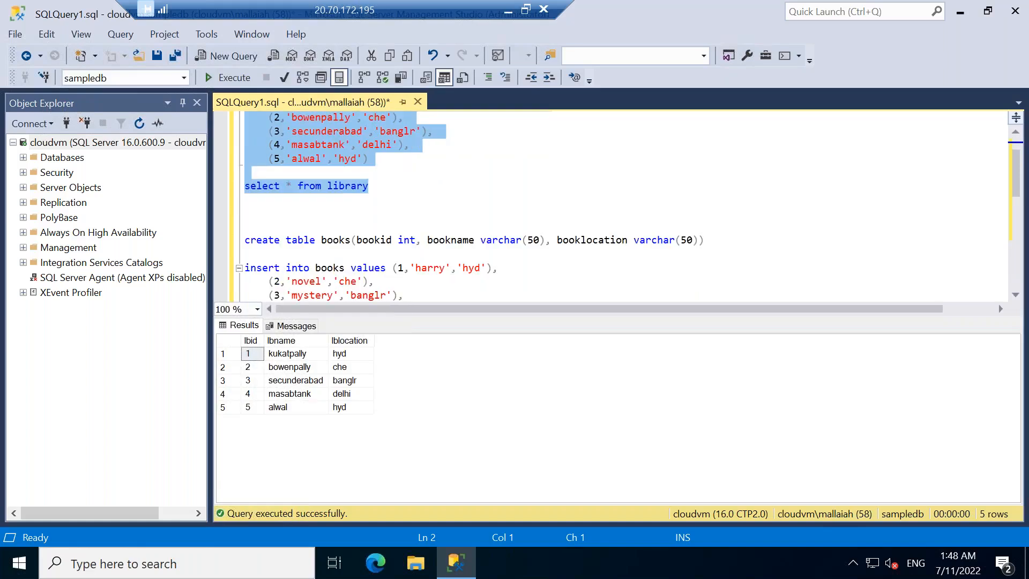
pyautogui.scroll(-4, 382, 185)
pyautogui.scroll(1, 382, 185)
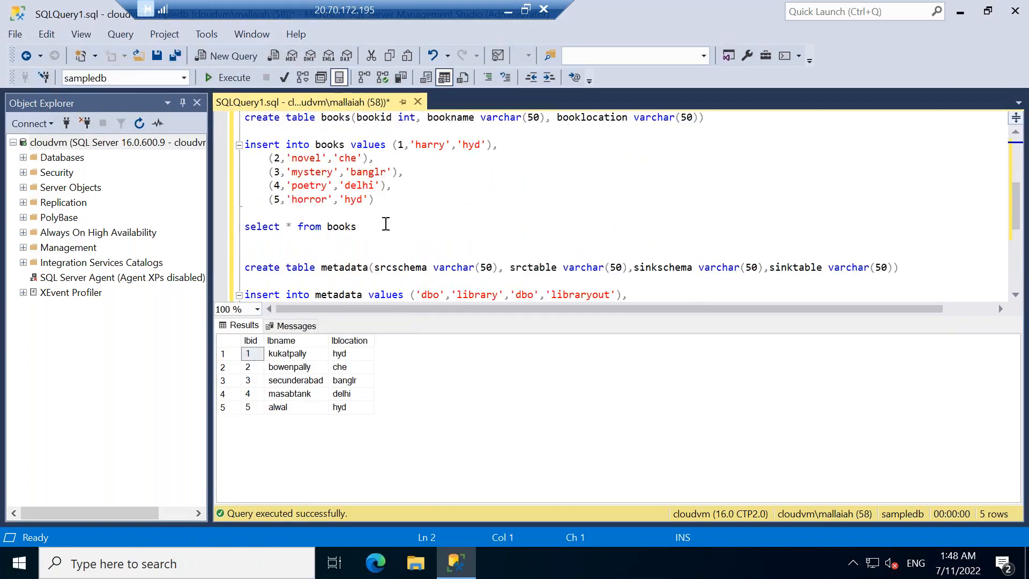
pyautogui.moveTo(357, 226); pyautogui.dragTo(230, 121)
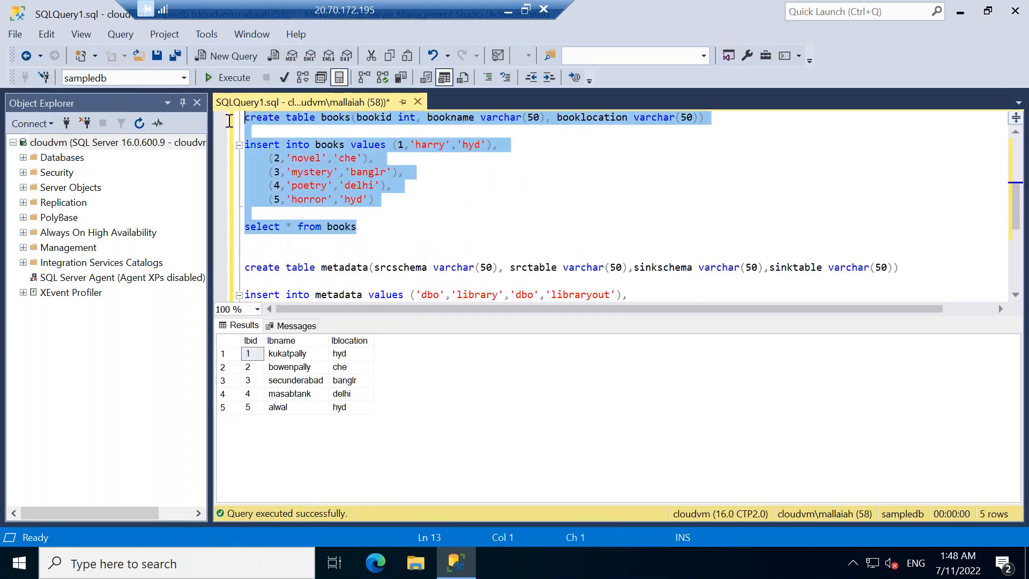
pyautogui.click(223, 80)
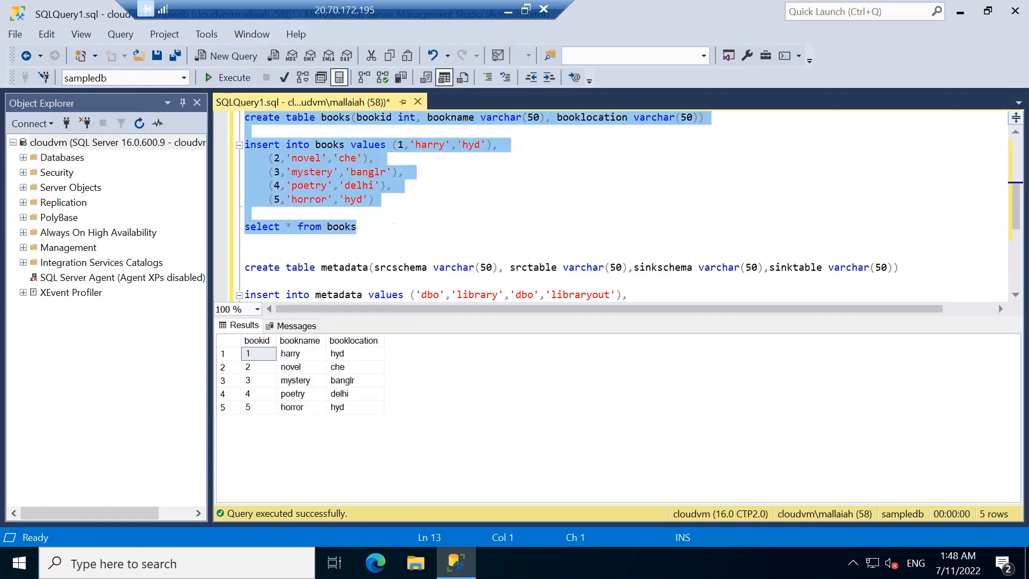
# Execute the statements that create the metadata table and insert the library-to-libraryout and books-to-booksout rows
pyautogui.scroll(-3, 624, 196)
pyautogui.moveTo(474, 190); pyautogui.dragTo(246, 145)
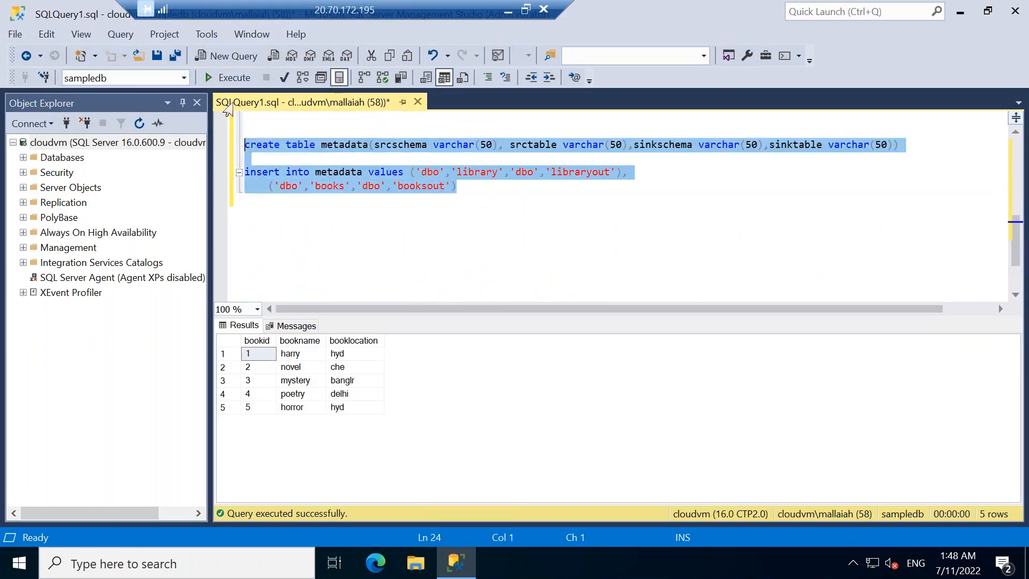
pyautogui.click(227, 78)
# Add the query "select * from metadata" below the insert statement and execute only that line
pyautogui.click(468, 184)
pyautogui.press('Return')
pyautogui.press('Return')
pyautogui.press('Return')
pyautogui.write('select * from metadata')
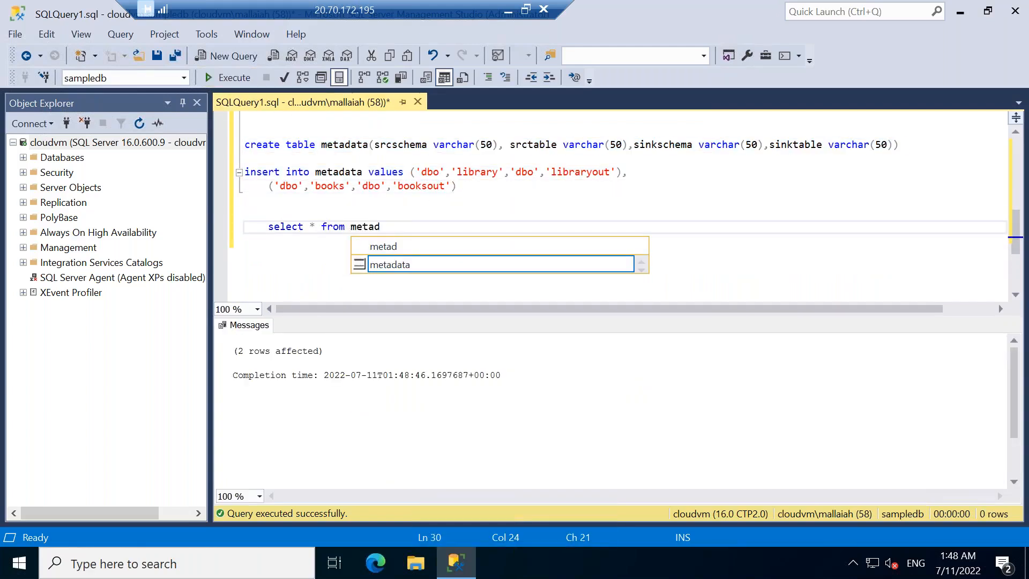
pyautogui.hotkey('shift', 'Home')
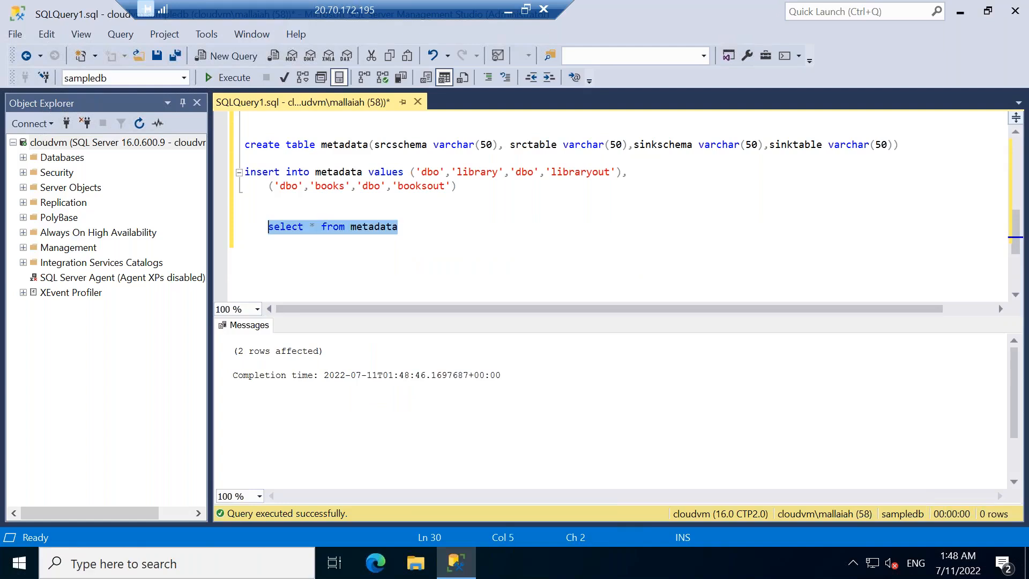
pyautogui.click(241, 82)
# Examine the source and sink schema and table values in the metadata query results
pyautogui.click(317, 355)
pyautogui.press('Right')
pyautogui.press('Right')
pyautogui.press('Down')
pyautogui.press('Left')
pyautogui.press('Left')
pyautogui.press('Left')
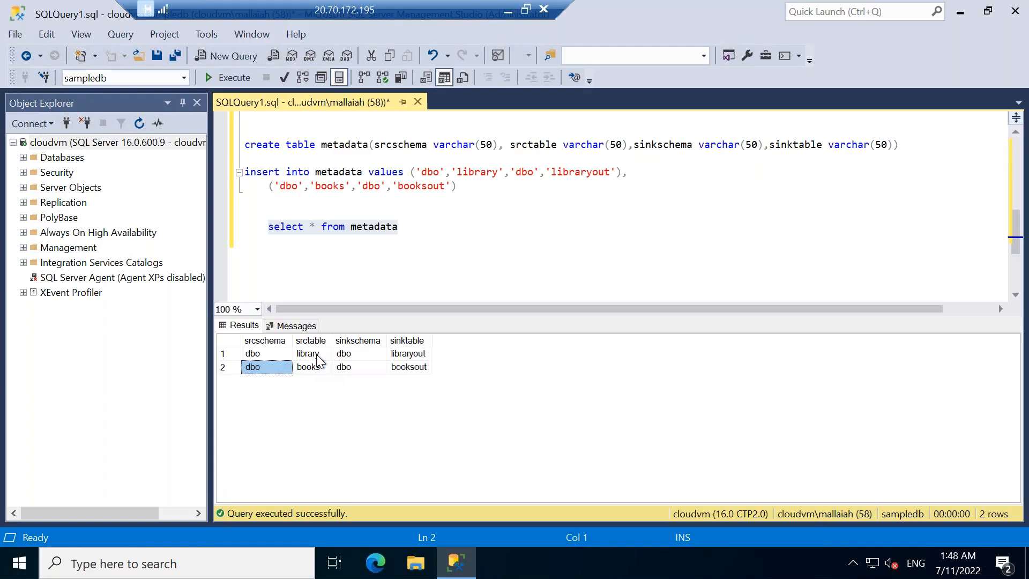
# Switch back to the Azure portal on the local computer and open the Azure Synapse Analytics resource list
pyautogui.click(509, 9)
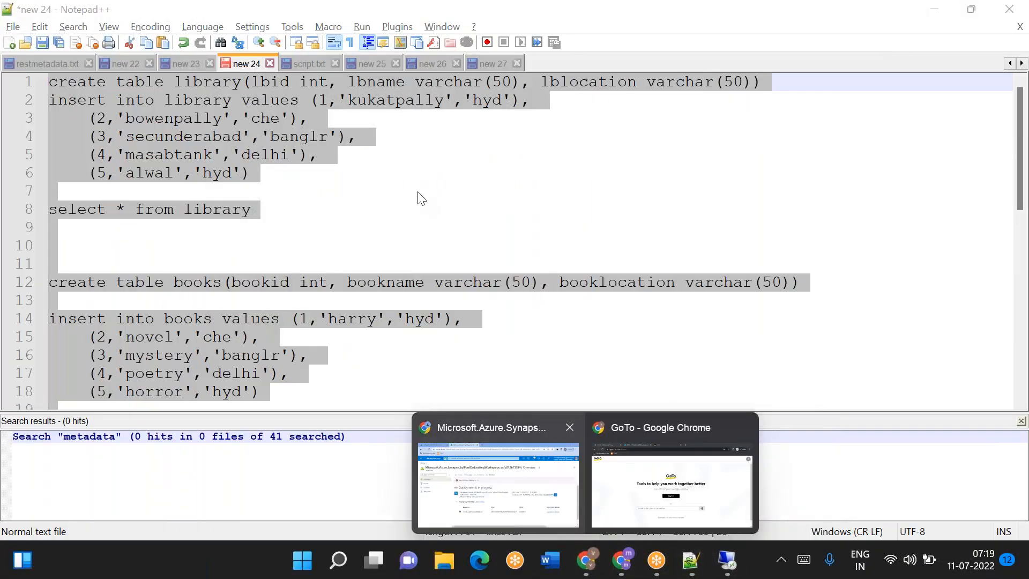
pyautogui.click(500, 485)
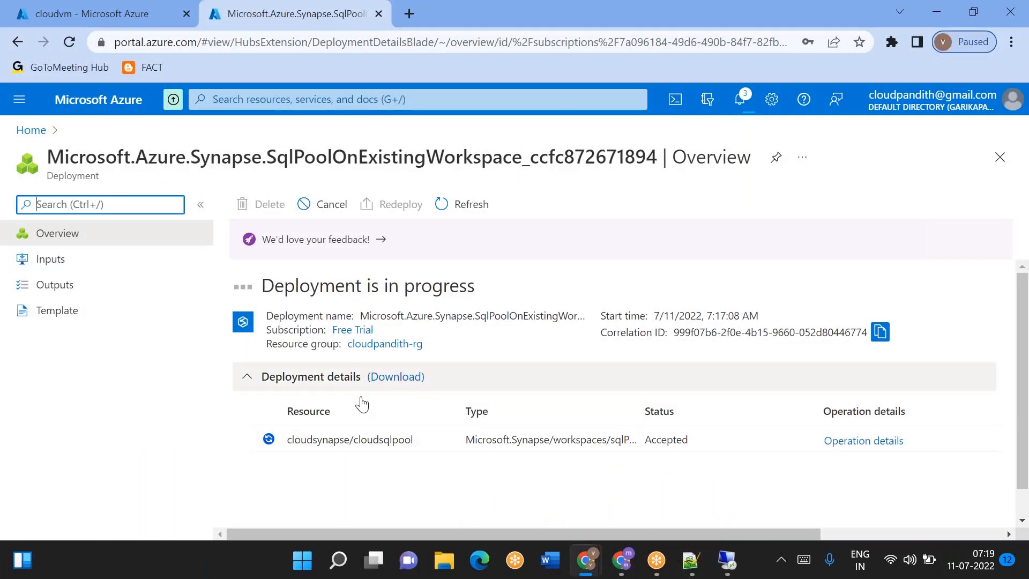
pyautogui.click(31, 131)
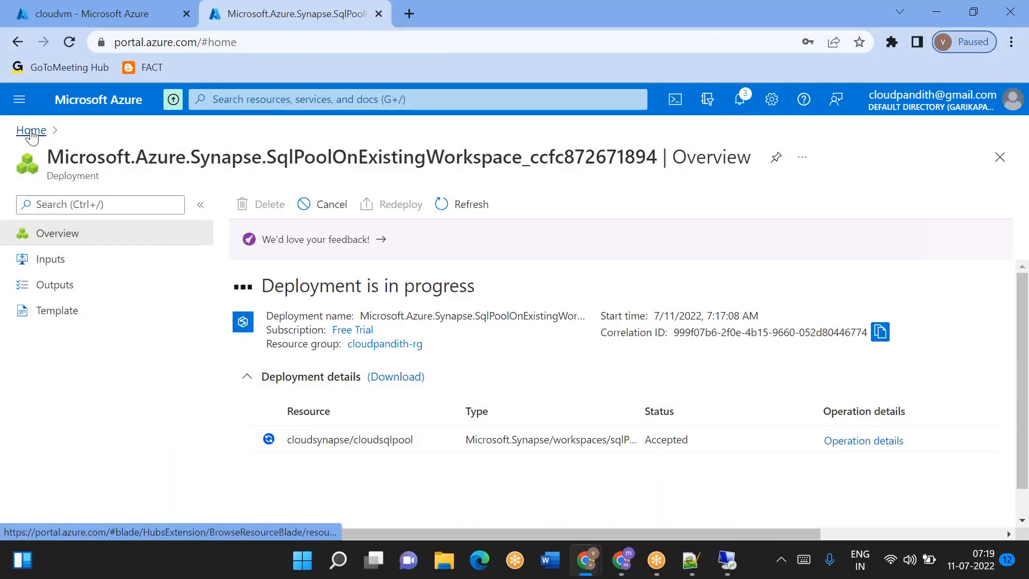
pyautogui.click(204, 402)
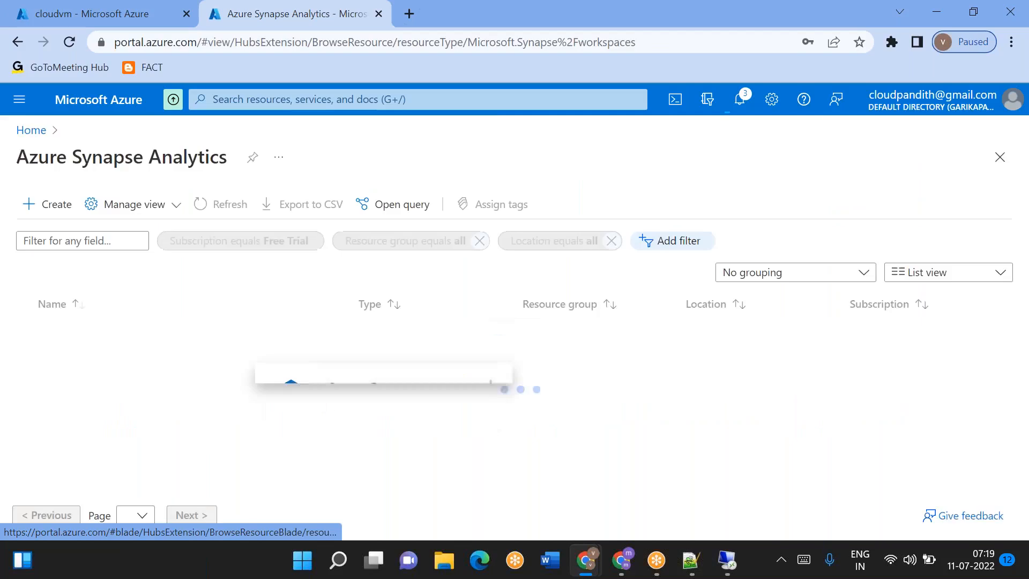
# Open the cloudsynapse workspace and launch Synapse Studio from its overview page
pyautogui.click(90, 334)
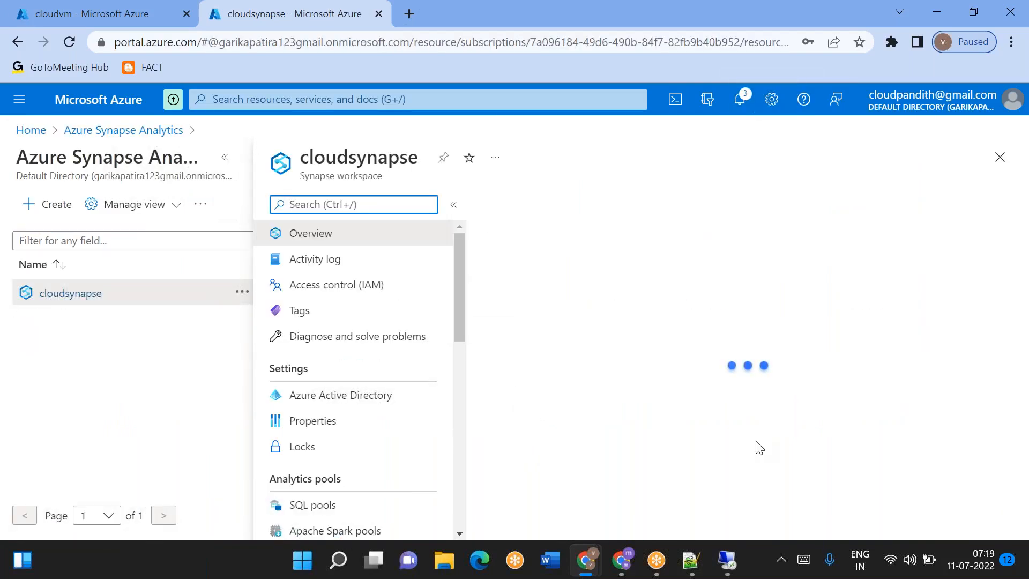
pyautogui.scroll(-4, 760, 447)
pyautogui.scroll(-2, 760, 448)
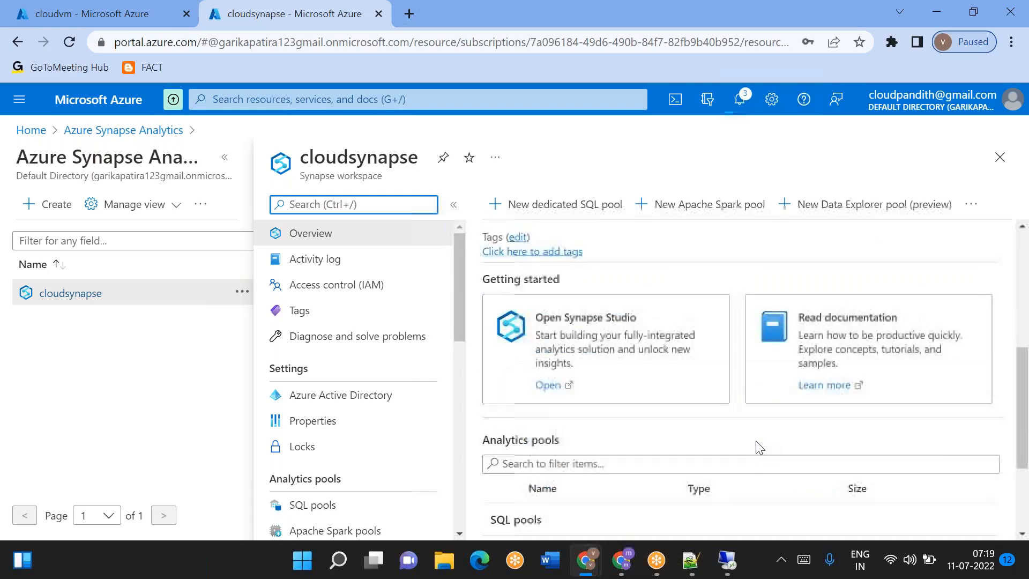
pyautogui.click(547, 384)
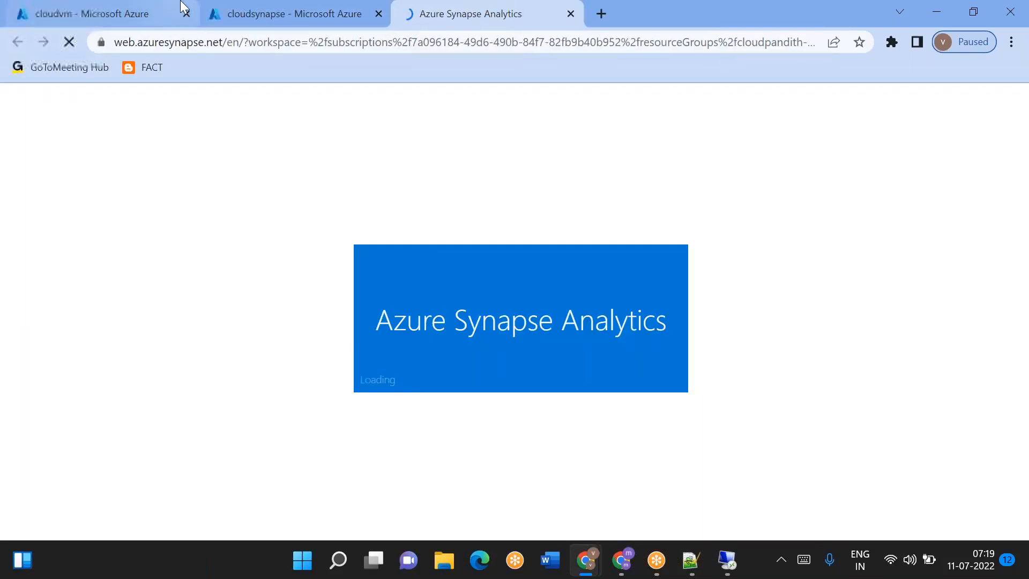
pyautogui.click(305, 5)
pyautogui.moveTo(567, 314); pyautogui.dragTo(637, 313)
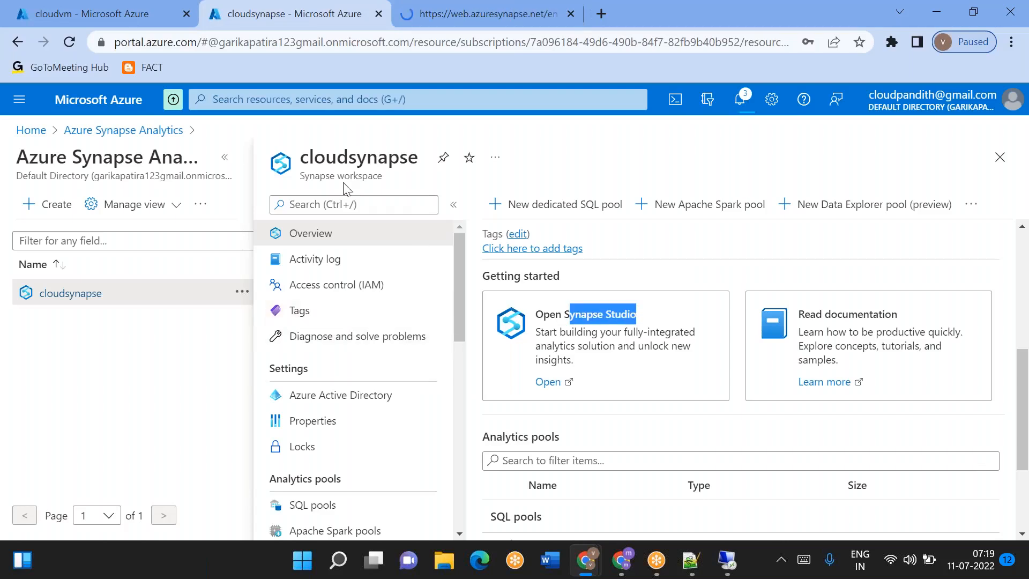
pyautogui.moveTo(303, 177); pyautogui.dragTo(374, 182)
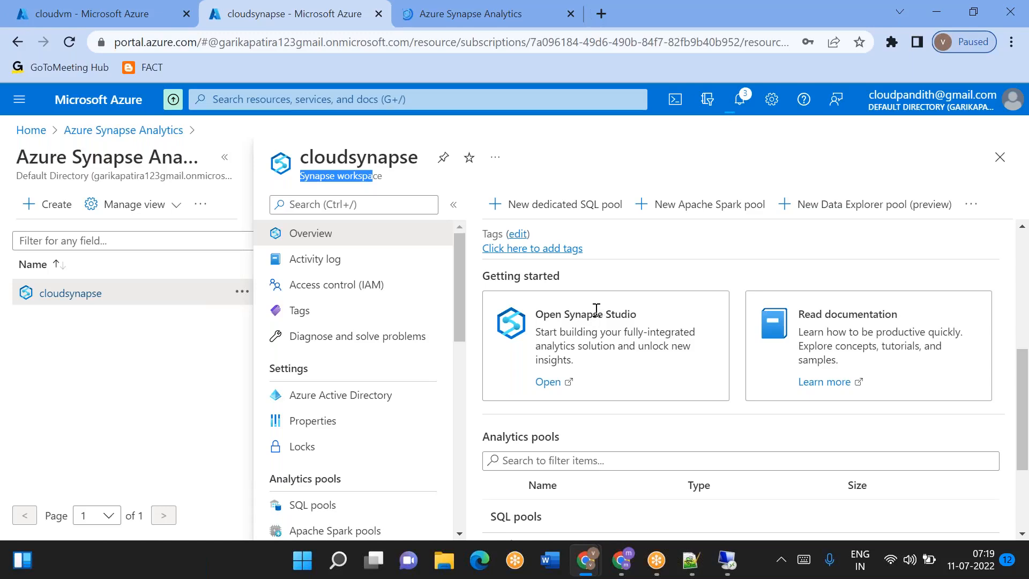
pyautogui.click(590, 314)
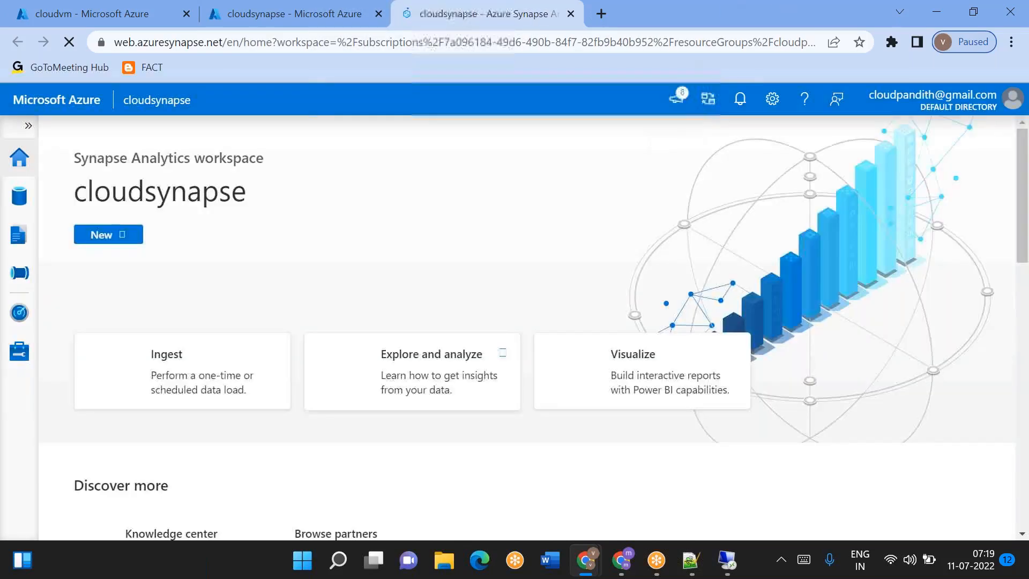
# Open the workspace's integration runtimes management page in Synapse Studio
pyautogui.click(5, 366)
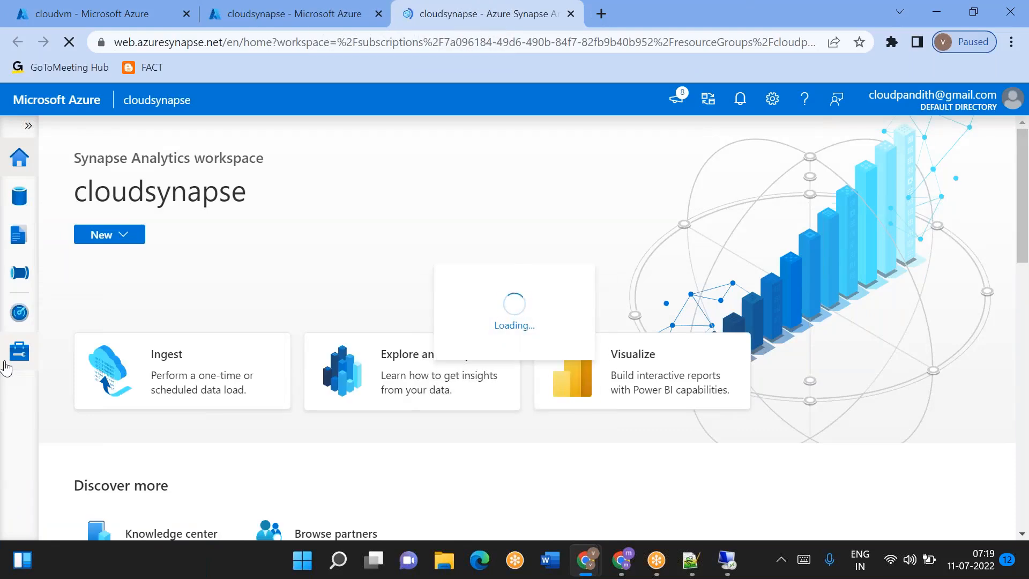
pyautogui.click(22, 358)
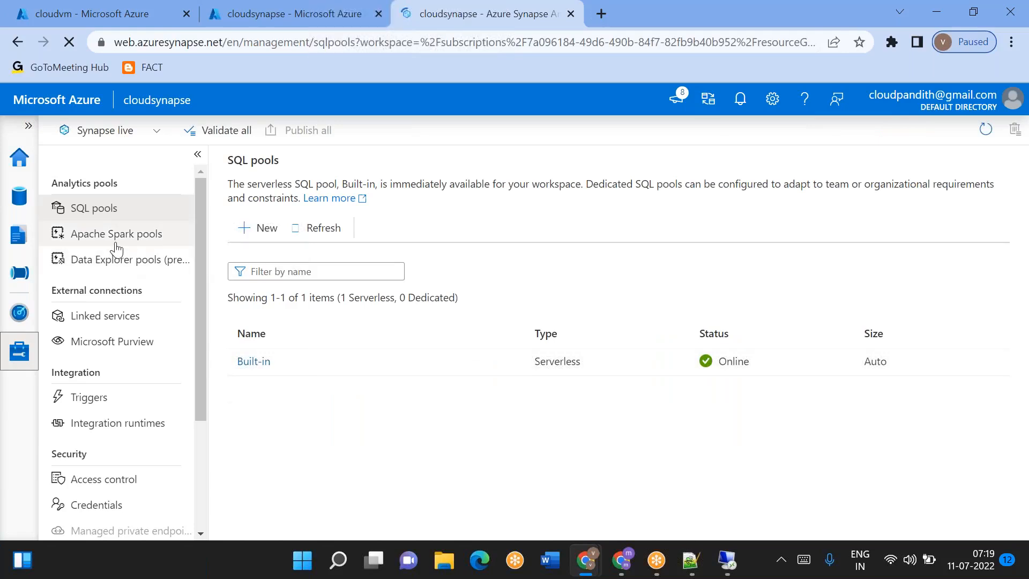
pyautogui.click(93, 421)
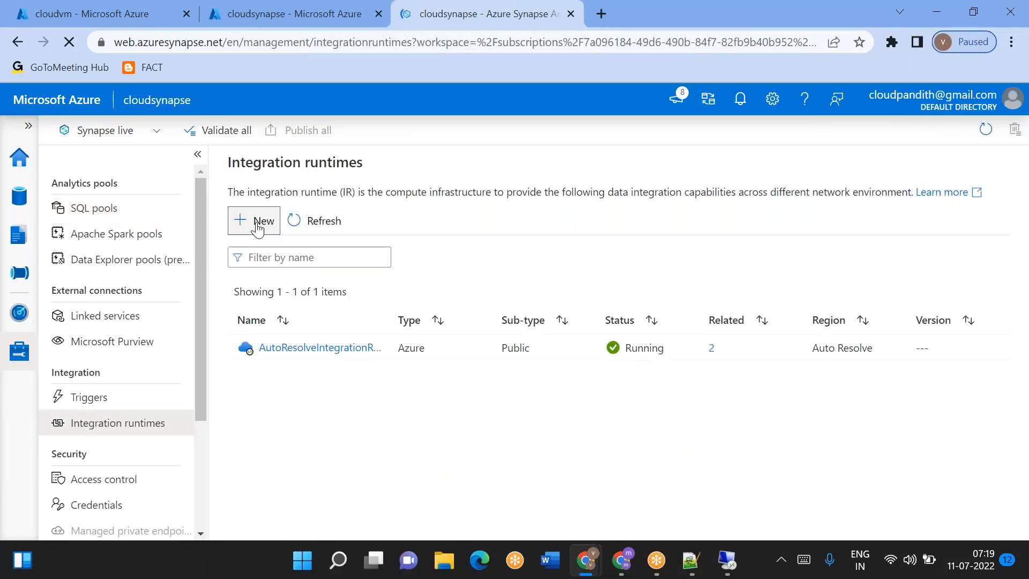
# Create a self-hosted integration runtime named IntegrationRuntime1
pyautogui.click(258, 223)
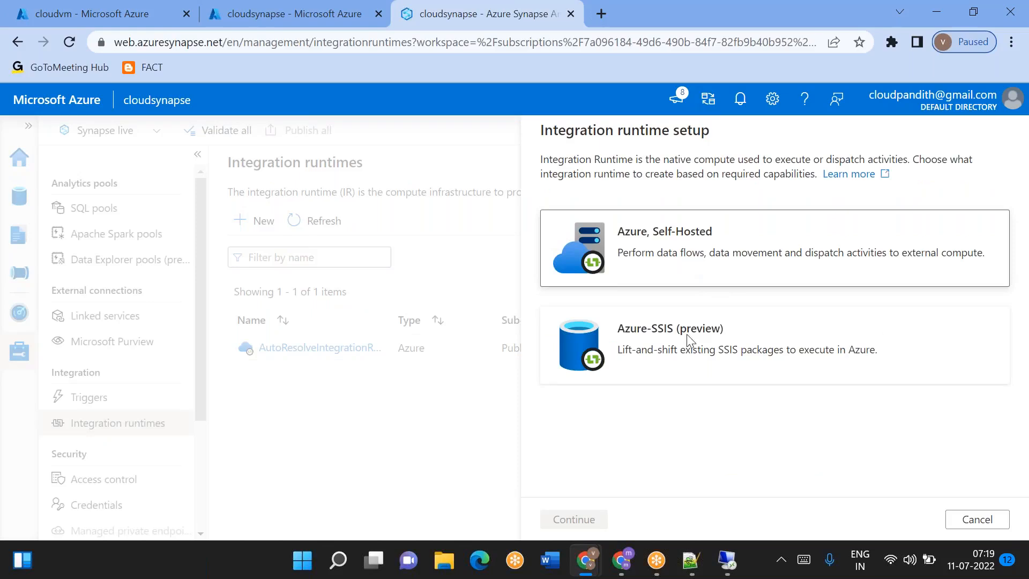
pyautogui.click(574, 519)
pyautogui.click(718, 340)
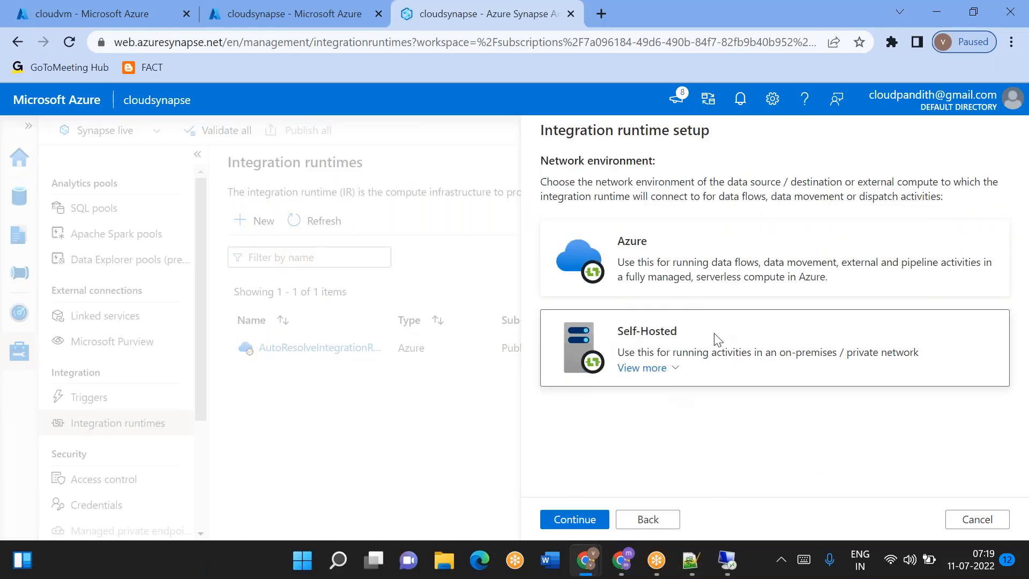
pyautogui.click(575, 519)
pyautogui.click(561, 528)
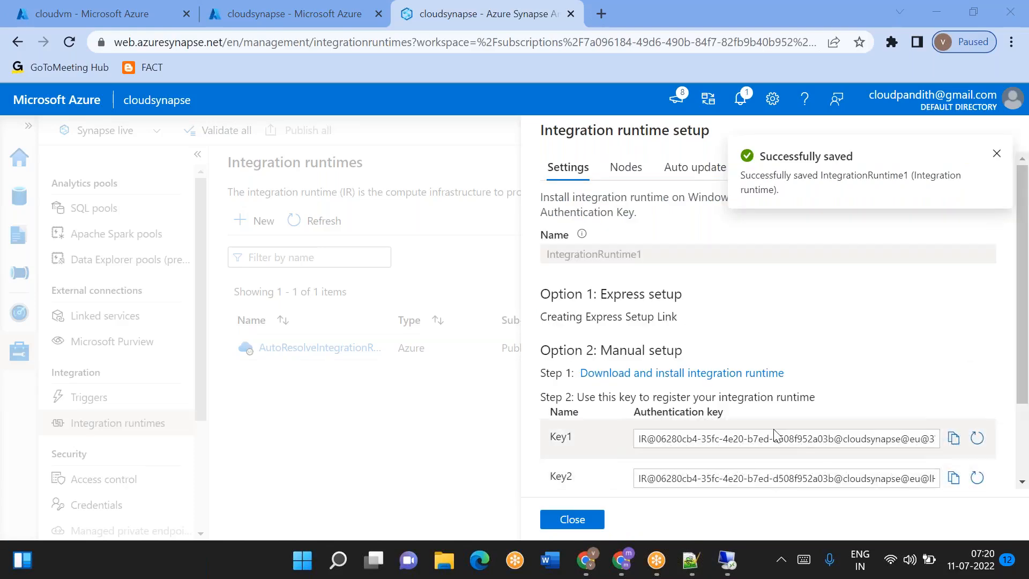
# Switch to the virtual machine's remote desktop session and start Microsoft Edge, completing its first-run setup
pyautogui.click(725, 572)
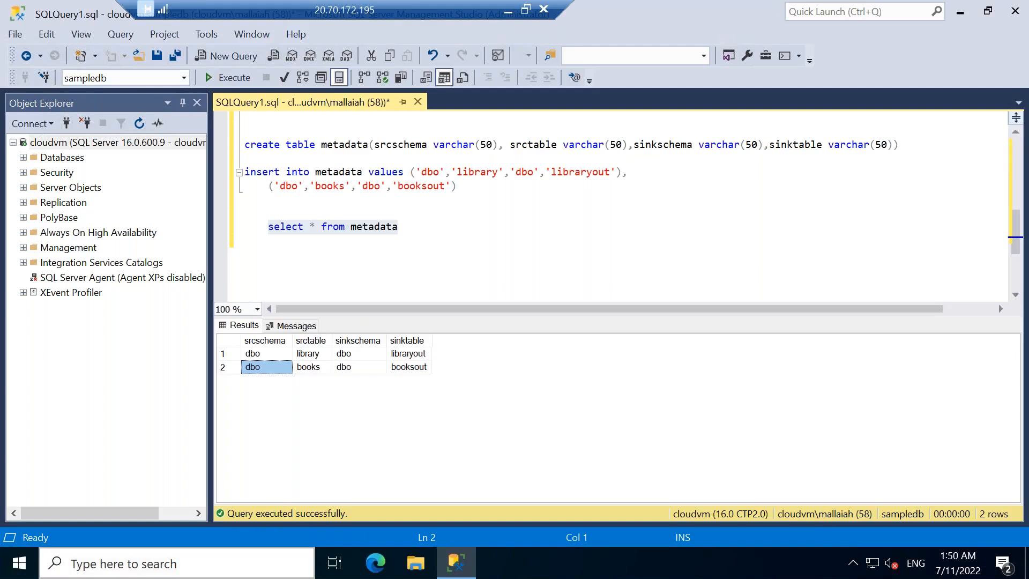
pyautogui.click(177, 564)
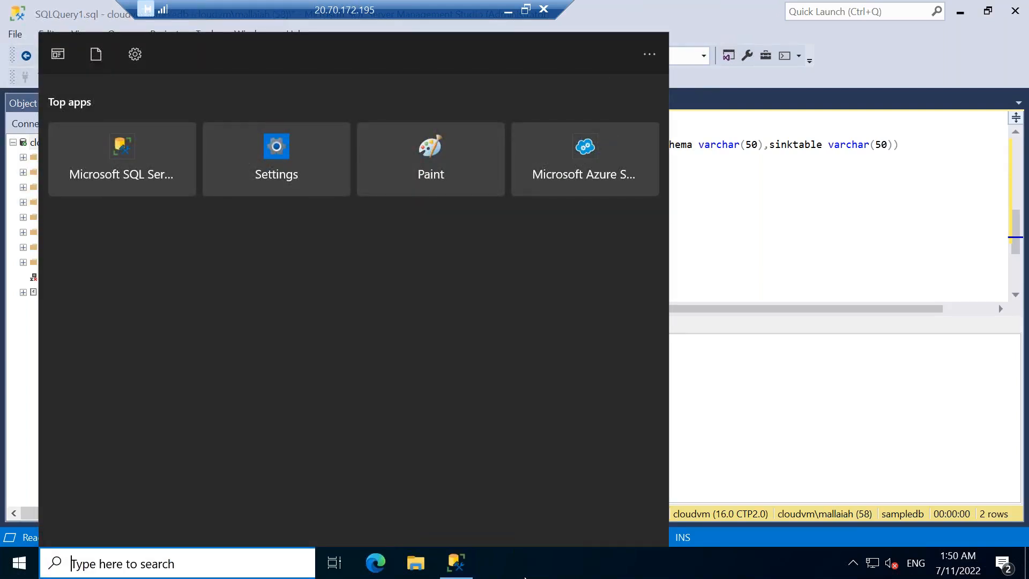
pyautogui.click(380, 566)
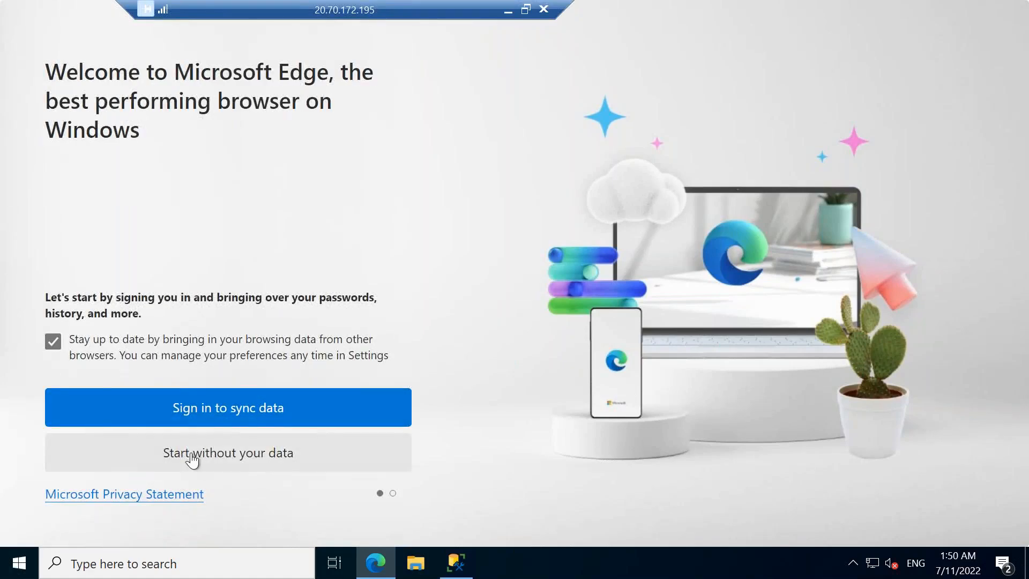
pyautogui.click(192, 459)
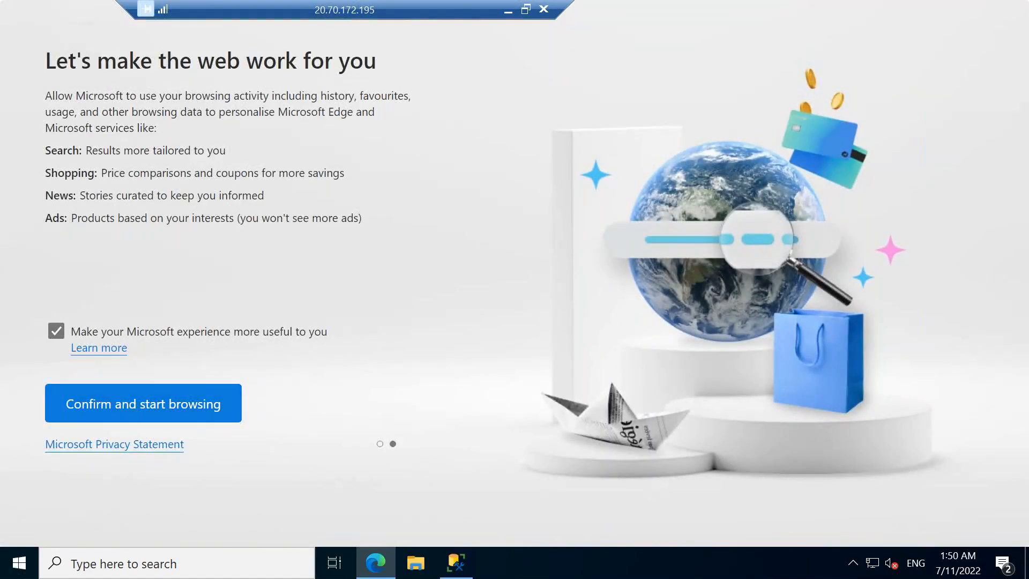
pyautogui.click(161, 404)
# Search the web for "download integration runtime" and open the Microsoft Integration Runtime download page
pyautogui.click(291, 40)
pyautogui.write('download i')
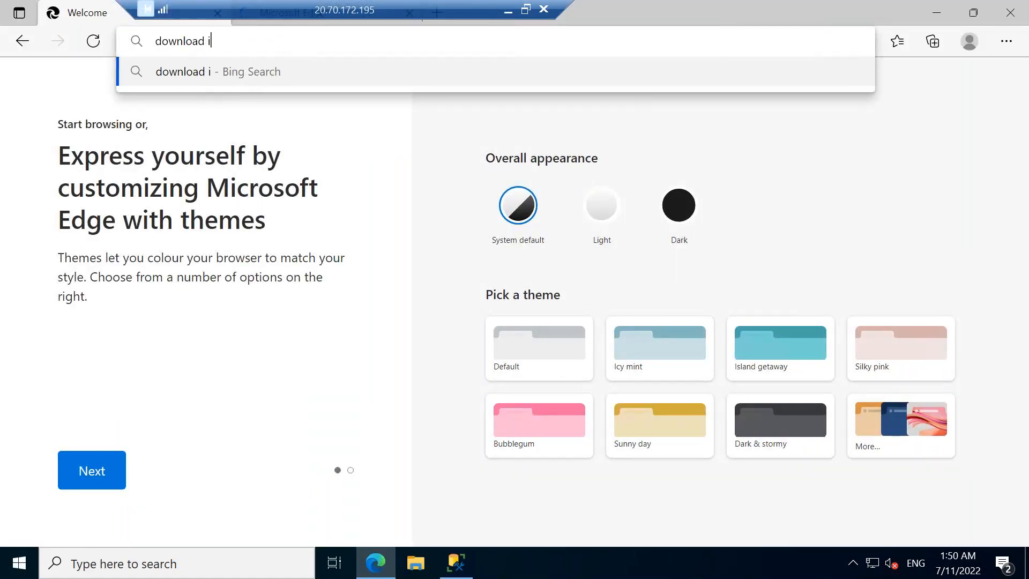
pyautogui.write('ntegration ru')
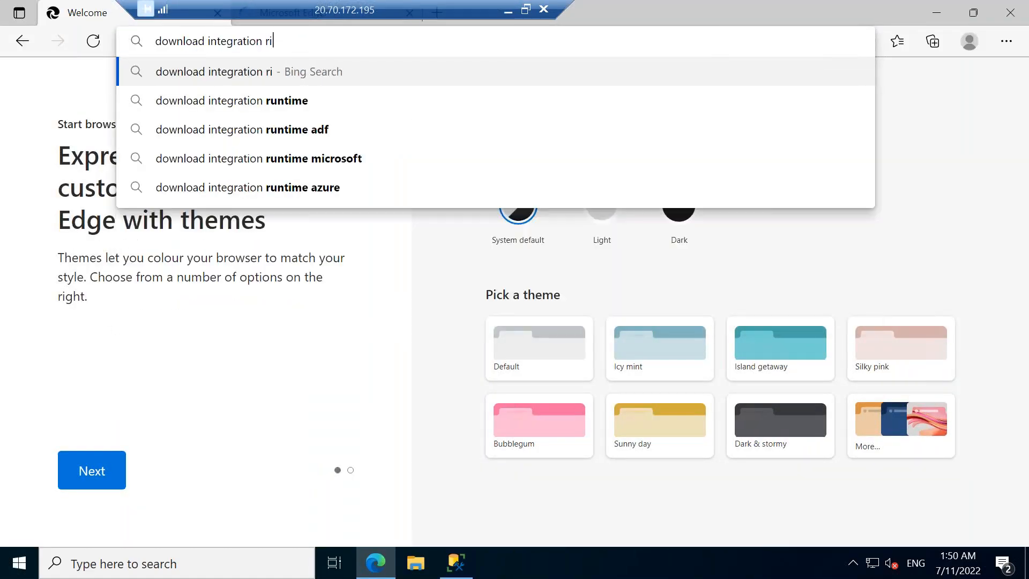
pyautogui.write('ntime')
pyautogui.press('Return')
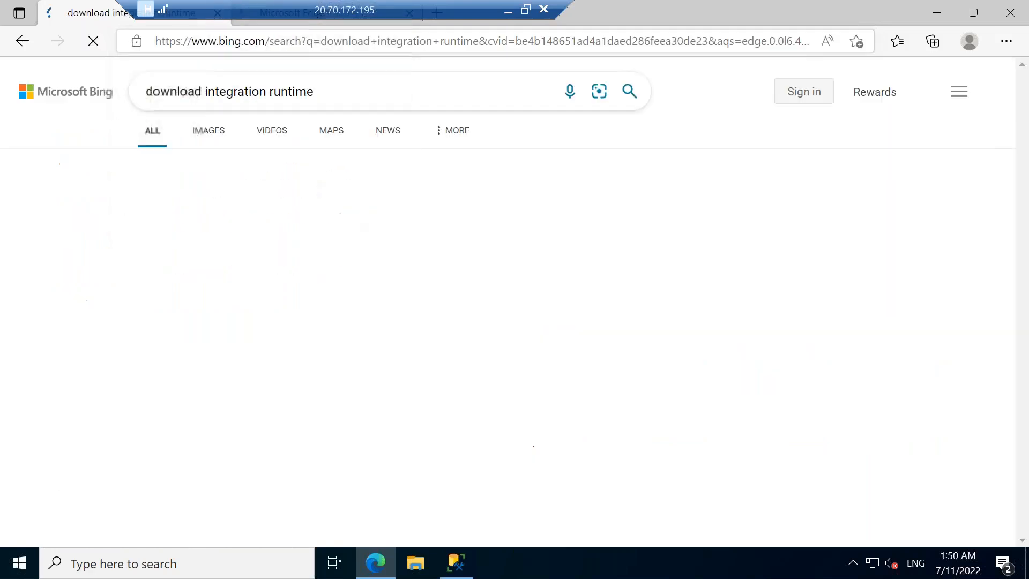
pyautogui.click(245, 177)
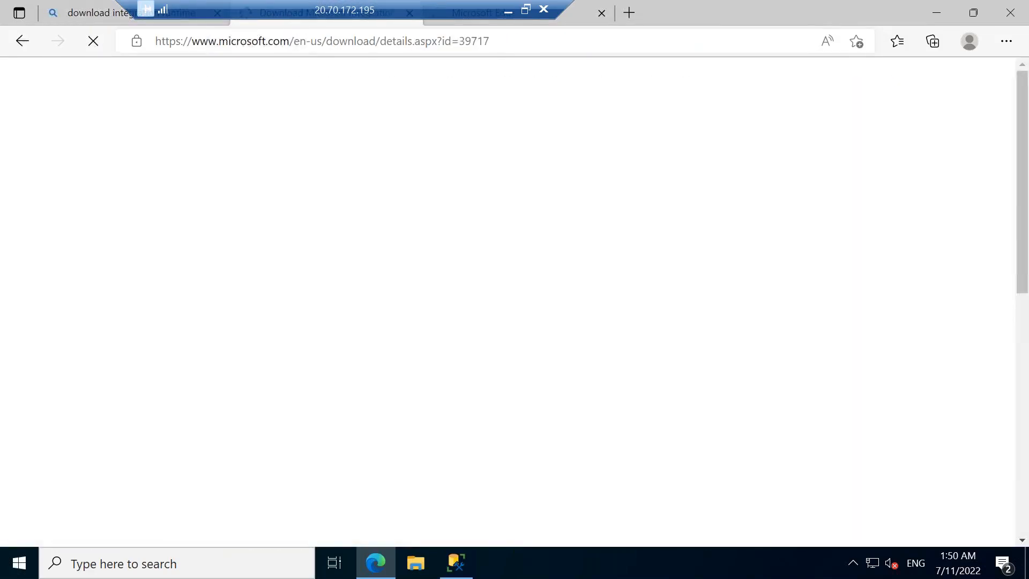
# Download the installer IntegrationRuntime_5.19.8214.2.msi from the Microsoft Integration Runtime page
pyautogui.scroll(-5, 530, 319)
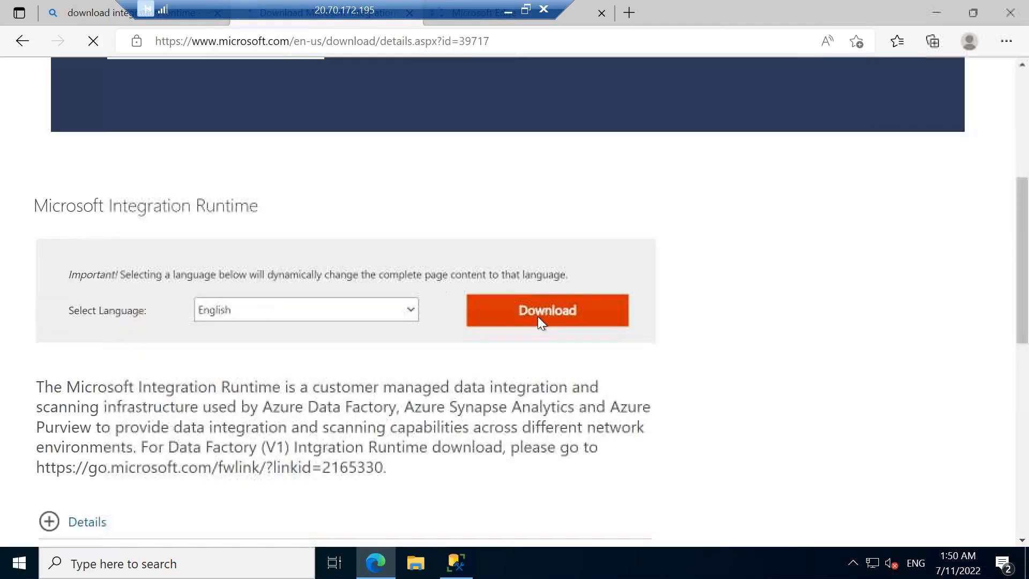
pyautogui.click(531, 318)
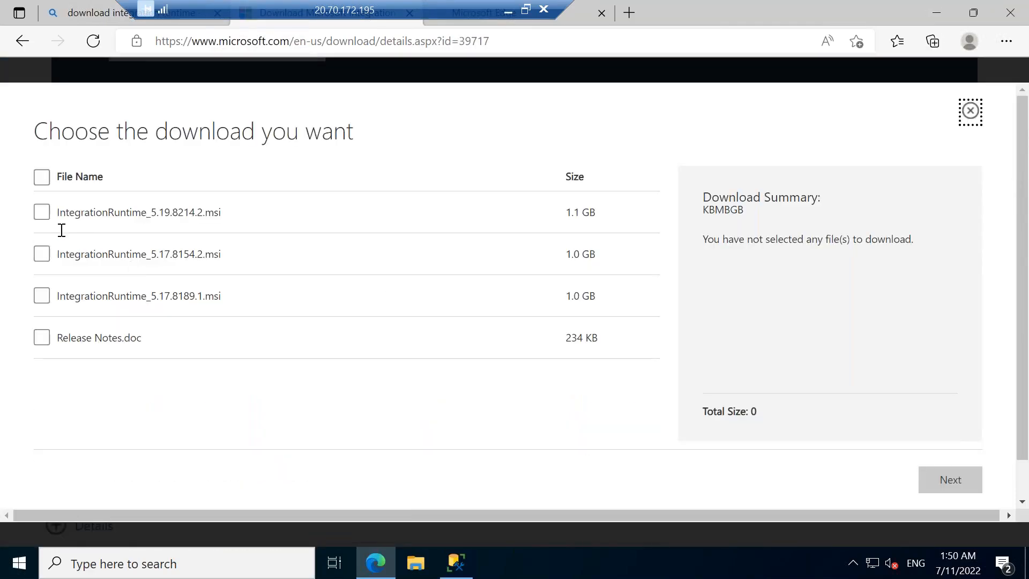
pyautogui.click(41, 215)
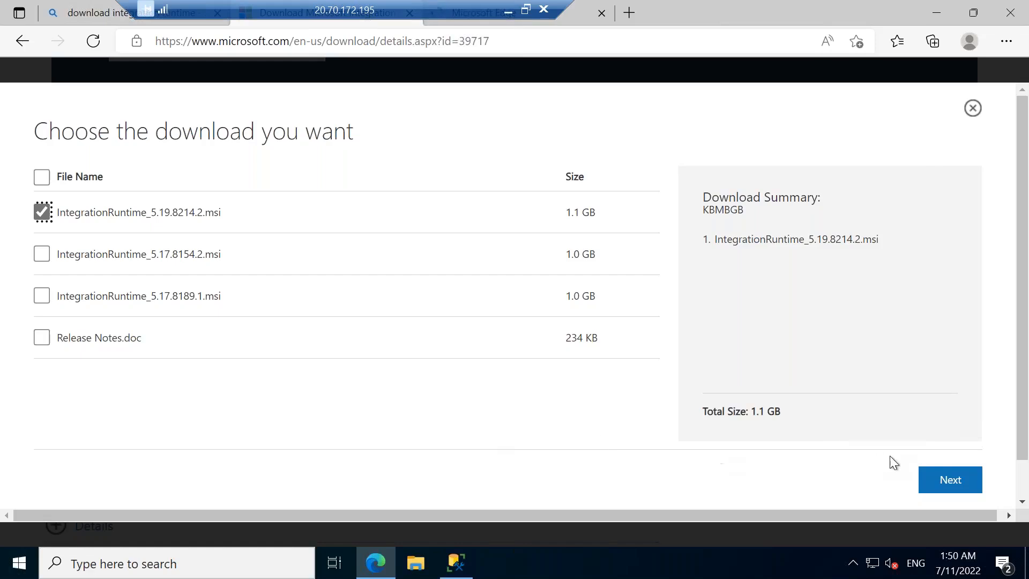
pyautogui.click(950, 480)
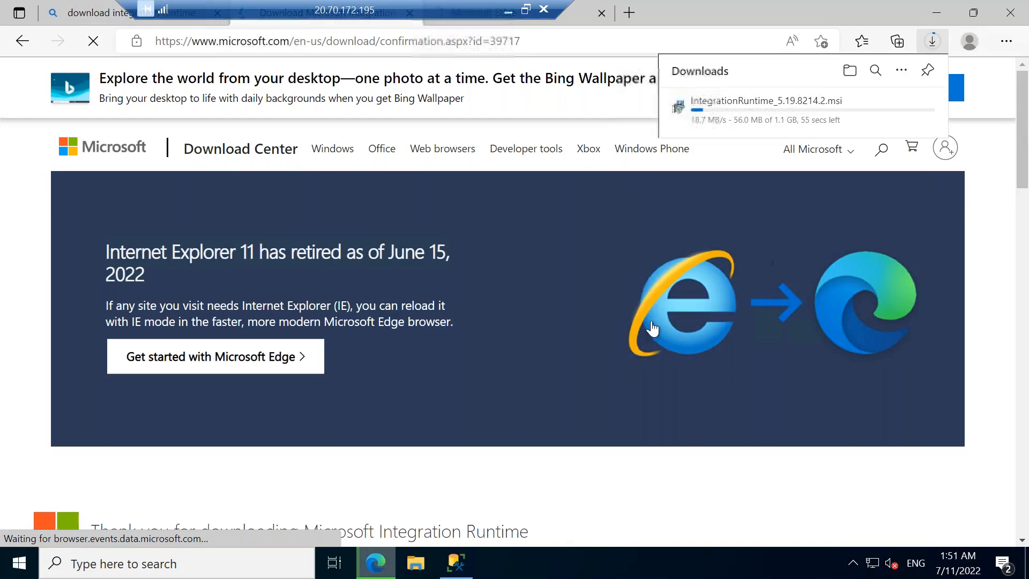
# Run the downloaded Microsoft Integration Runtime installer, accept the license agreement and complete the installation with the default settings
pyautogui.moveTo(744, 129)
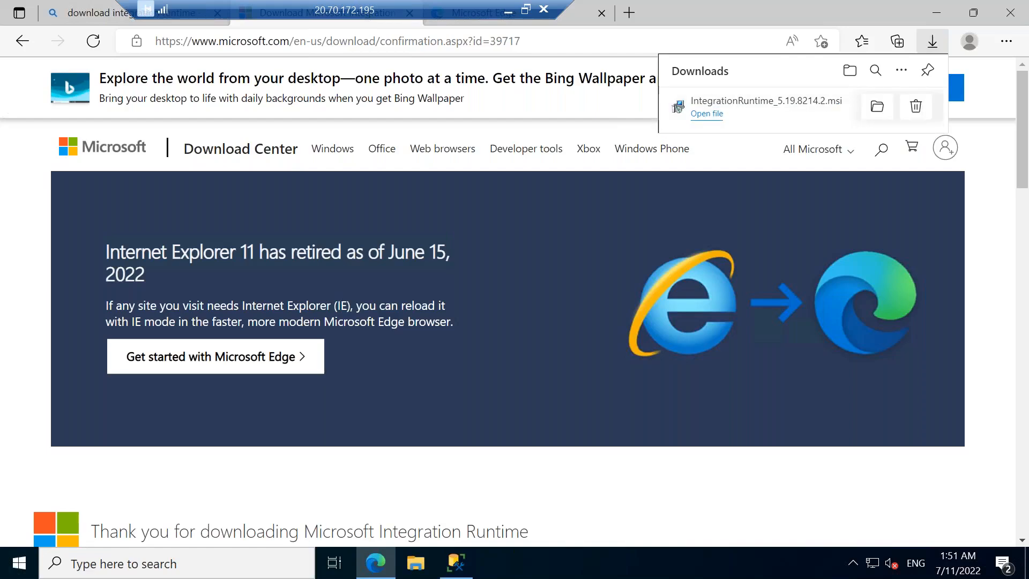
pyautogui.click(712, 124)
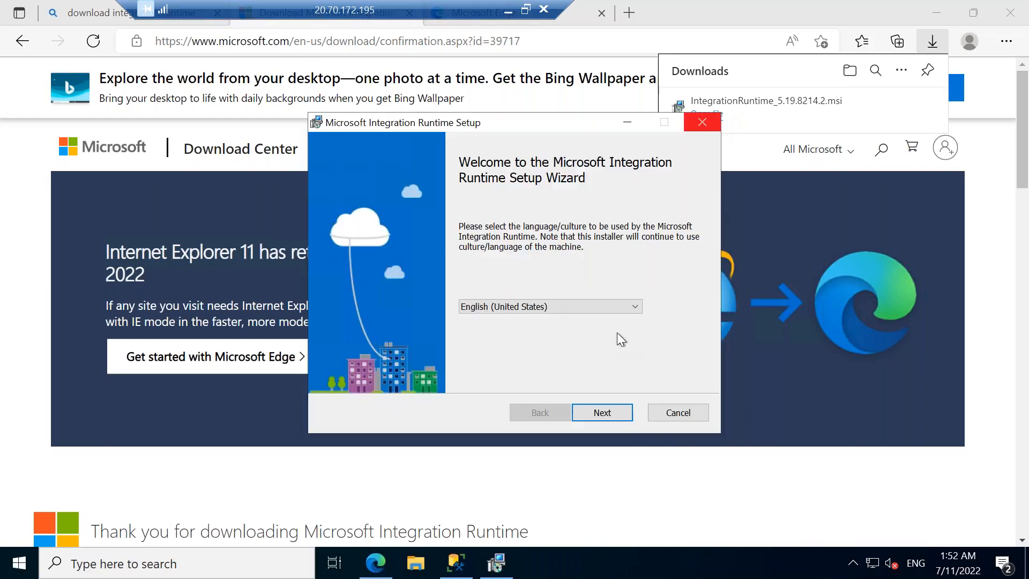
pyautogui.click(609, 408)
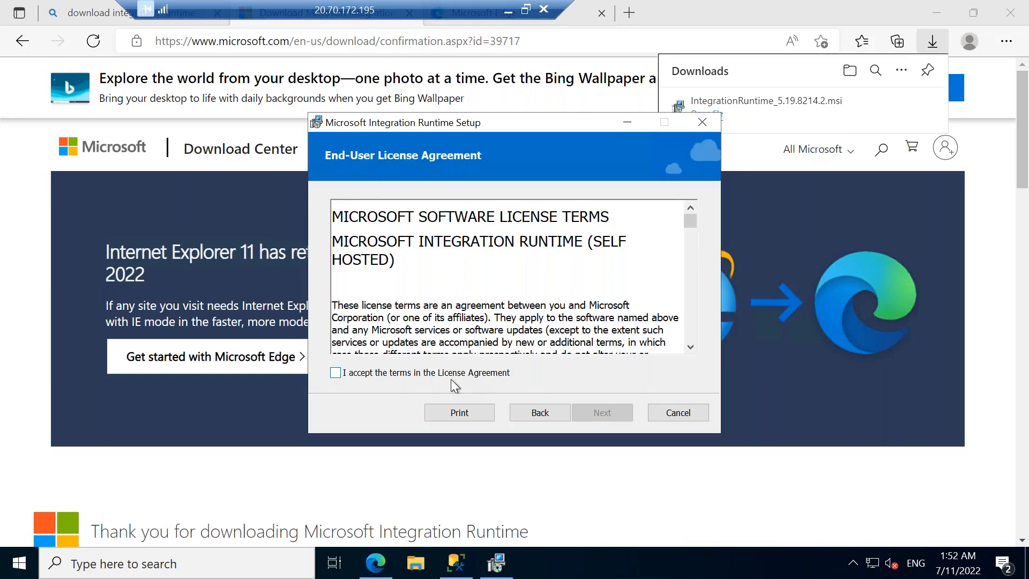
pyautogui.click(427, 371)
pyautogui.click(623, 416)
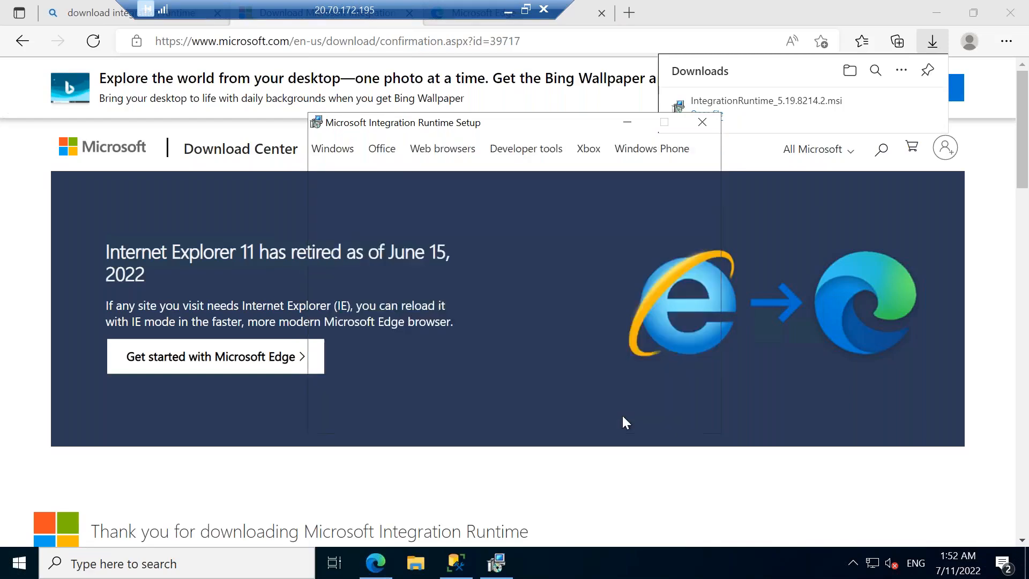
pyautogui.click(623, 416)
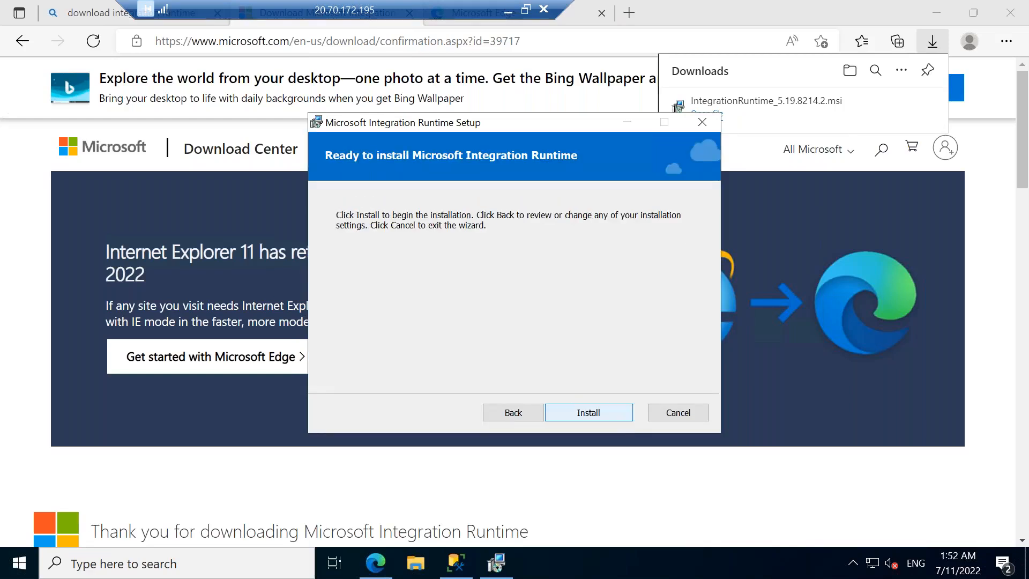
pyautogui.click(622, 416)
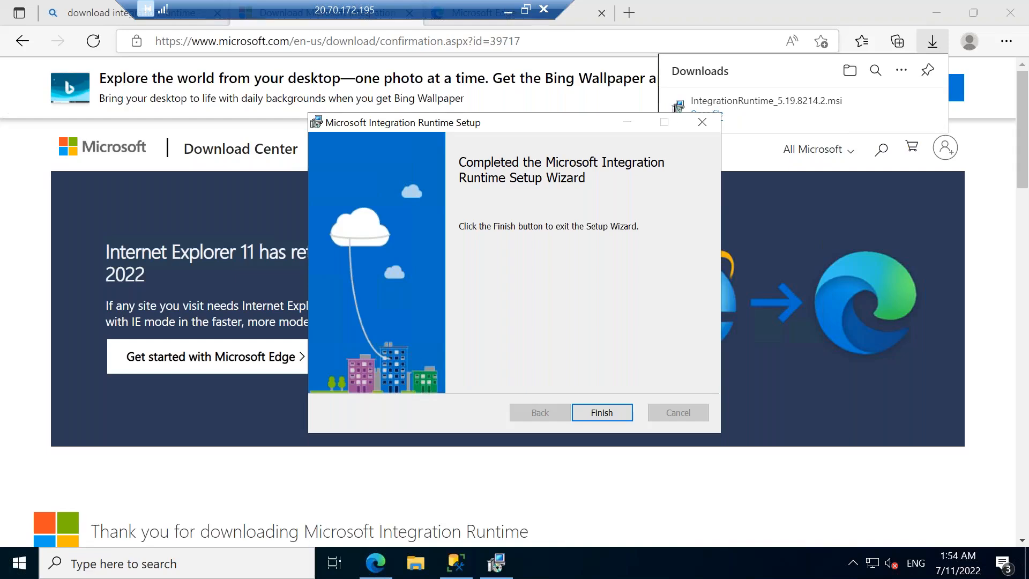
pyautogui.click(596, 410)
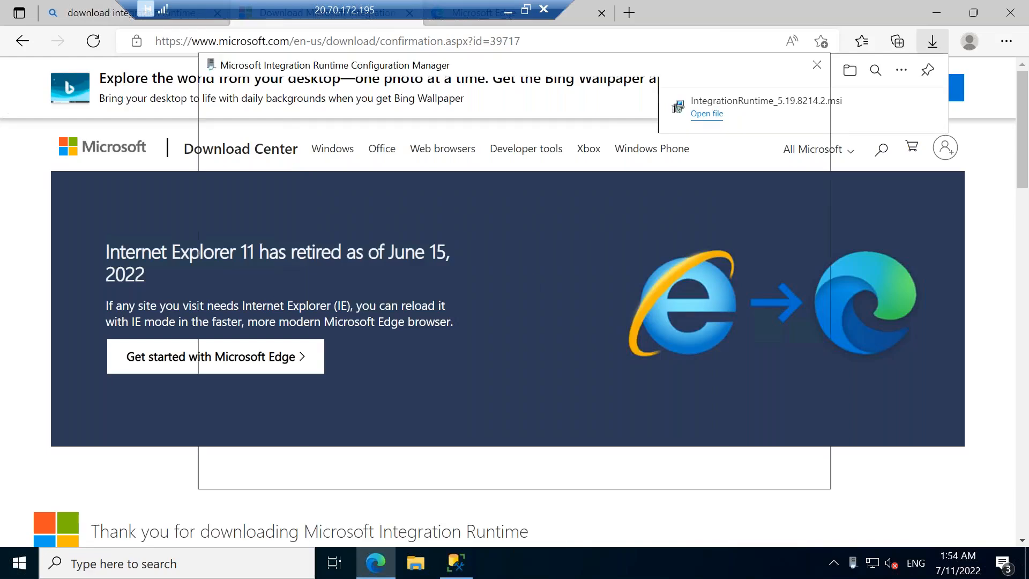
# Try the copied text as the authentication key in the Integration Runtime registration window and clear the field
pyautogui.hotkey('ctrl', 'v')
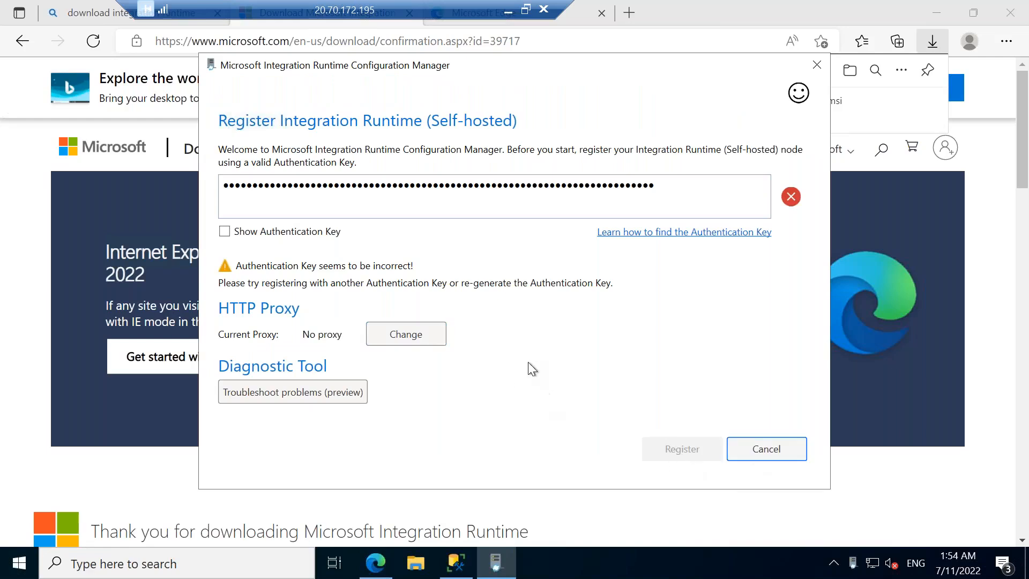
pyautogui.click(671, 192)
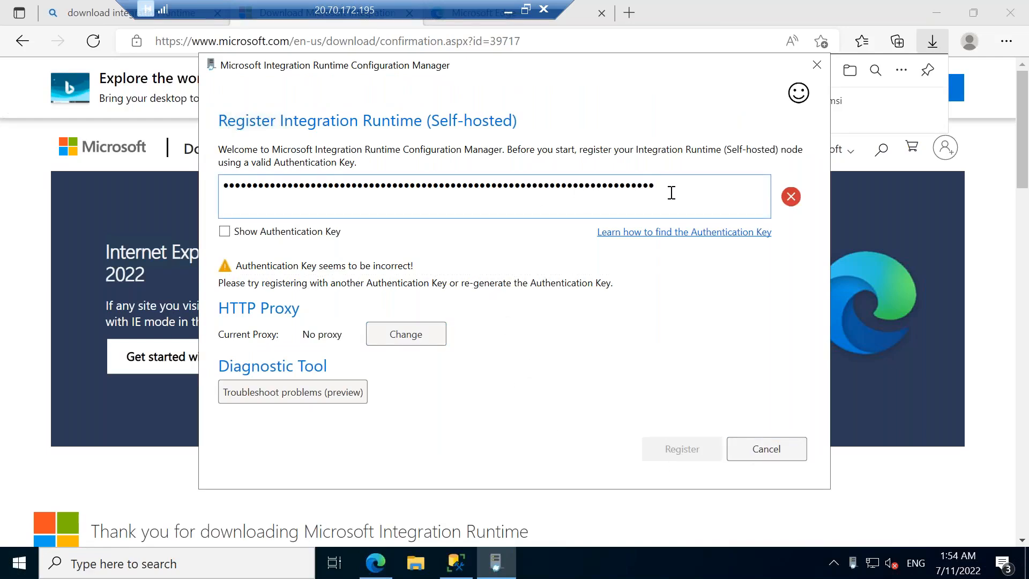
pyautogui.hotkey('ctrl', 'a')
pyautogui.press('BackSpace')
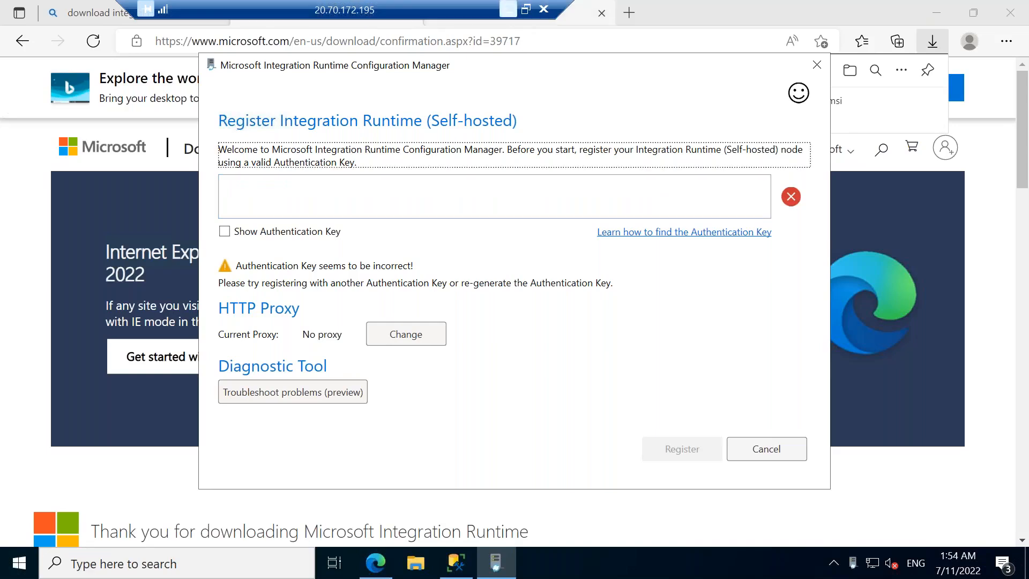
# Copy the Key1 authentication key of IntegrationRuntime1 in Synapse Studio and return to the virtual machine's registration window
pyautogui.click(507, 10)
pyautogui.click(955, 439)
pyautogui.click(727, 560)
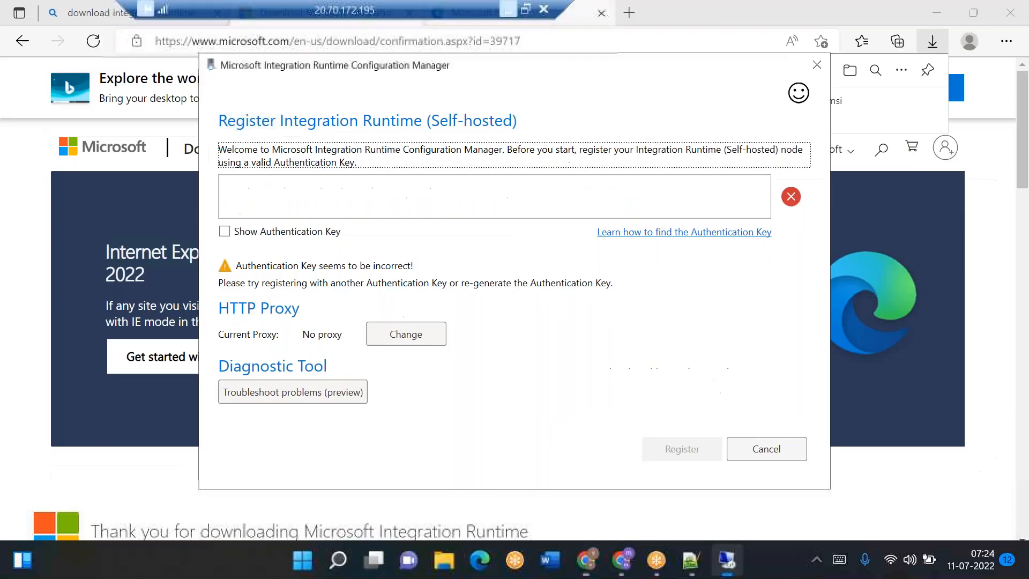
# Paste the authentication key, register cloudvm as a node of IntegrationRuntime1, and check its connection in the Configuration Manager before closing it
pyautogui.click(413, 194)
pyautogui.hotkey('ctrl', 'v')
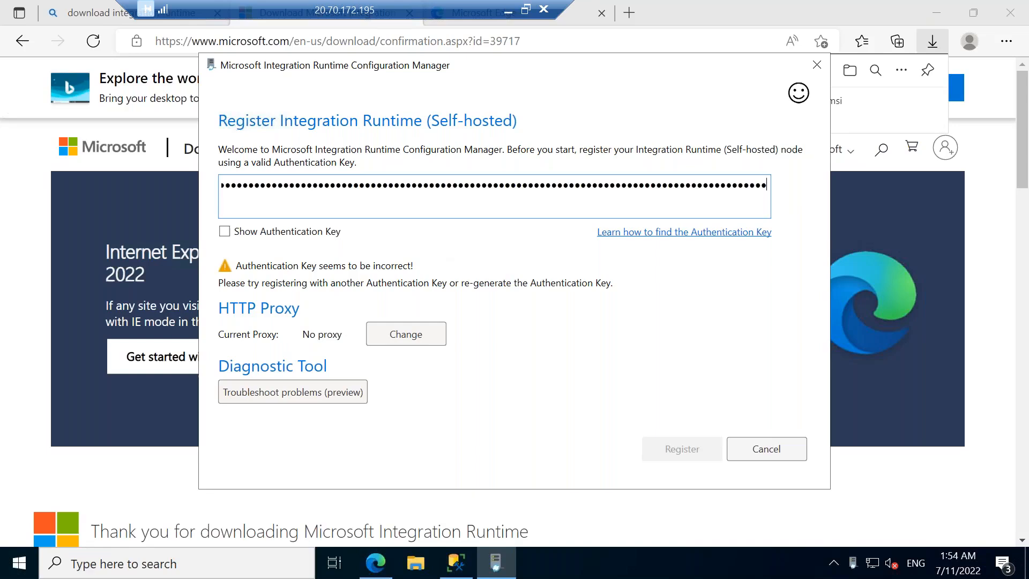
pyautogui.click(685, 456)
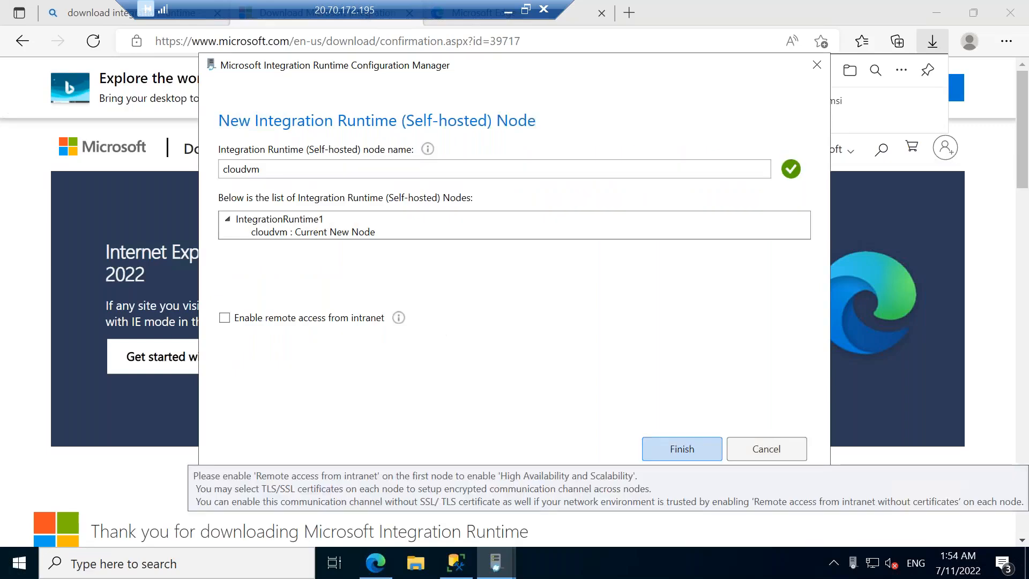
pyautogui.click(683, 452)
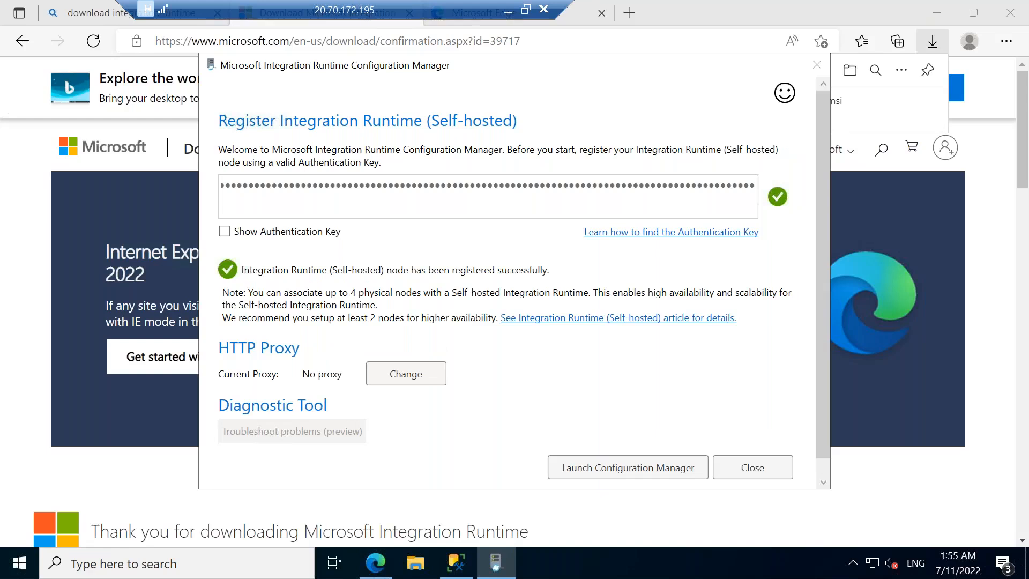
pyautogui.click(699, 474)
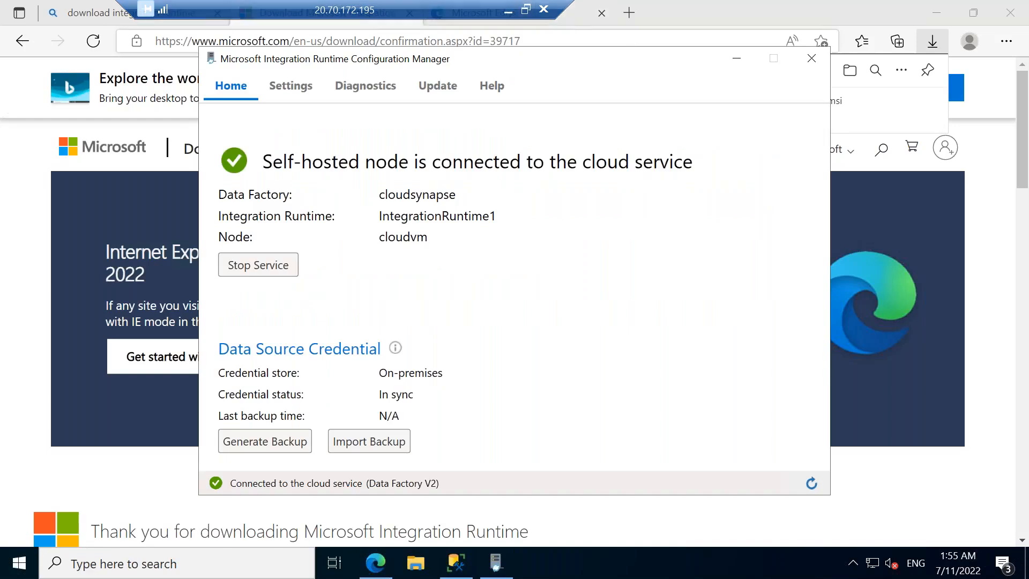
pyautogui.click(811, 57)
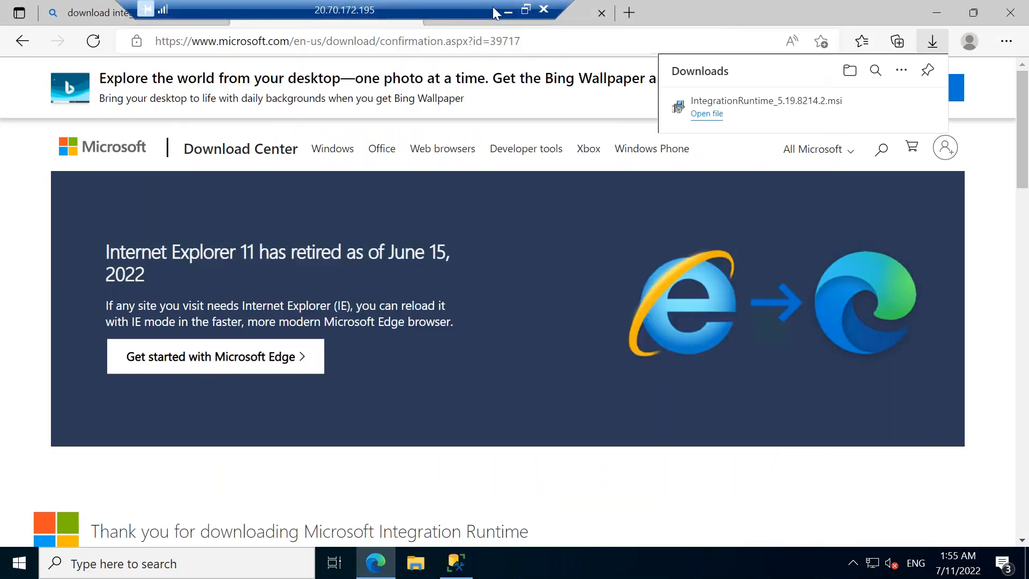
# Leave the virtual machine for Synapse Studio, close the integration runtime setup and refresh the integration runtimes list
pyautogui.click(461, 569)
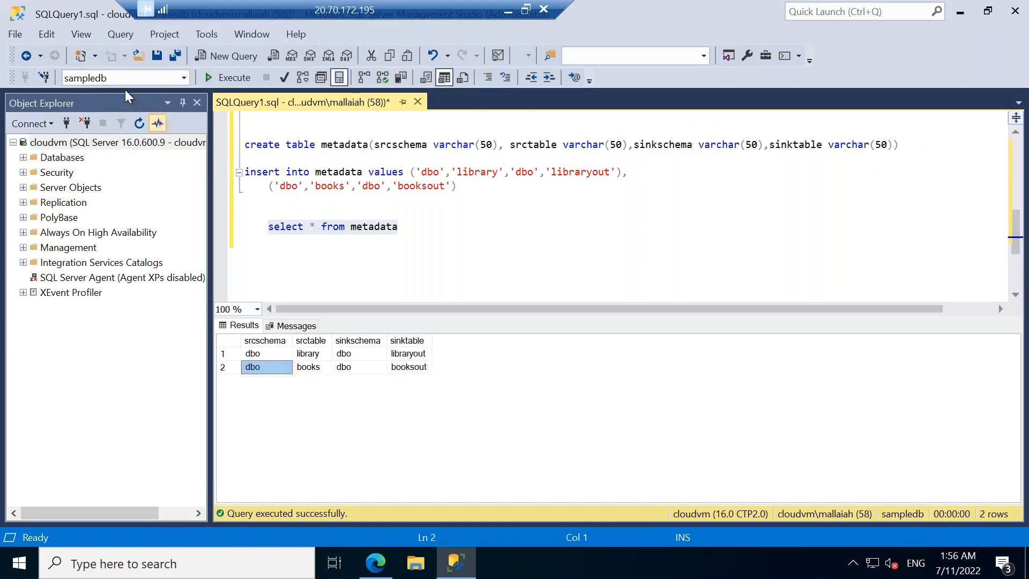
pyautogui.click(504, 10)
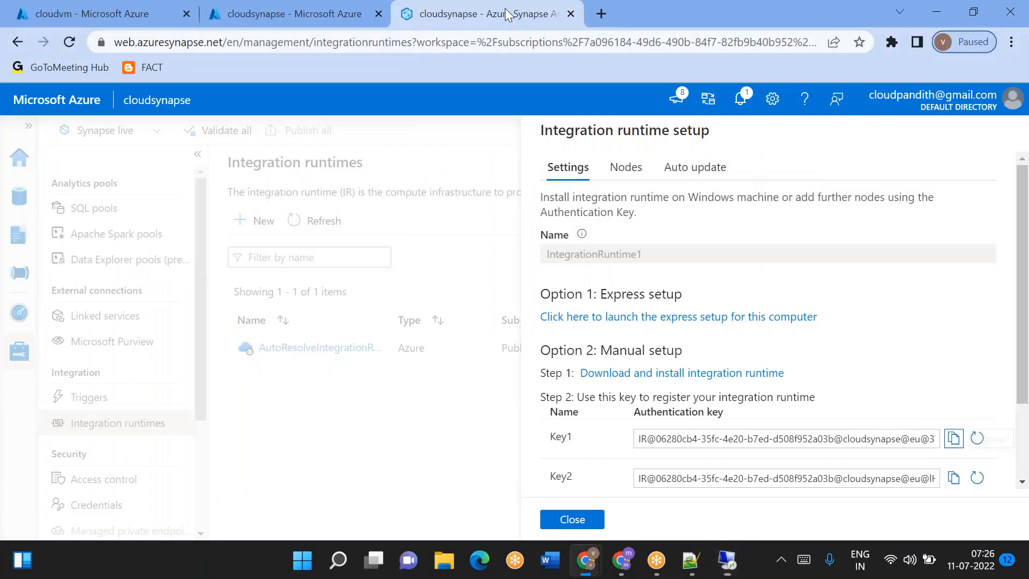
pyautogui.click(573, 520)
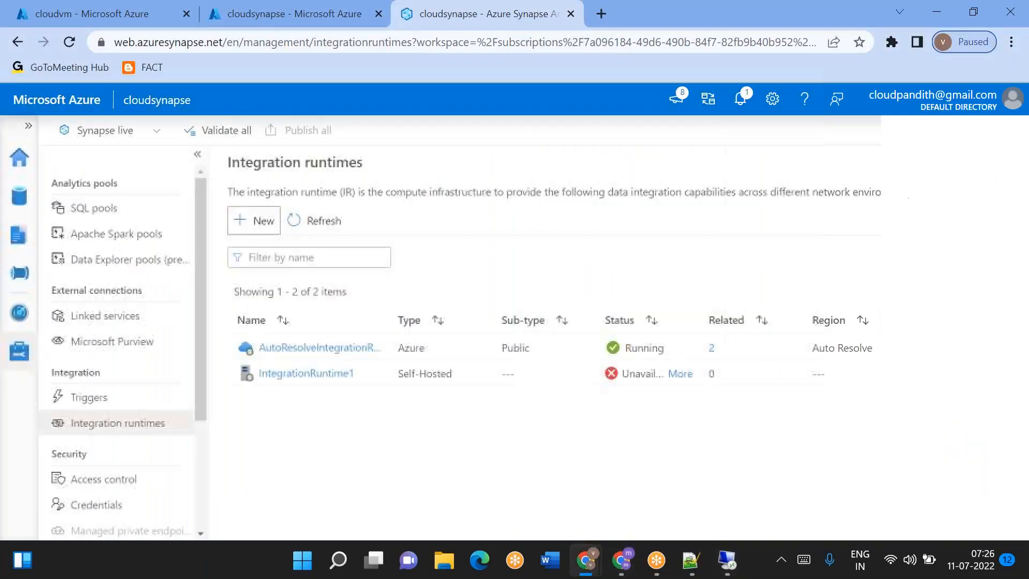
pyautogui.click(321, 225)
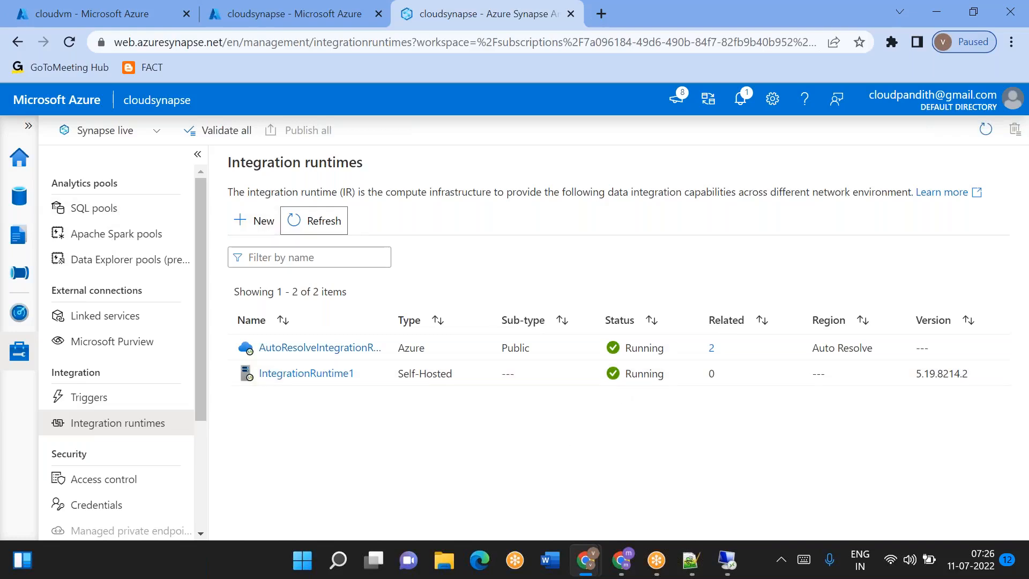
# Start a new linked service in Synapse Studio using the SQL server connector
pyautogui.click(115, 319)
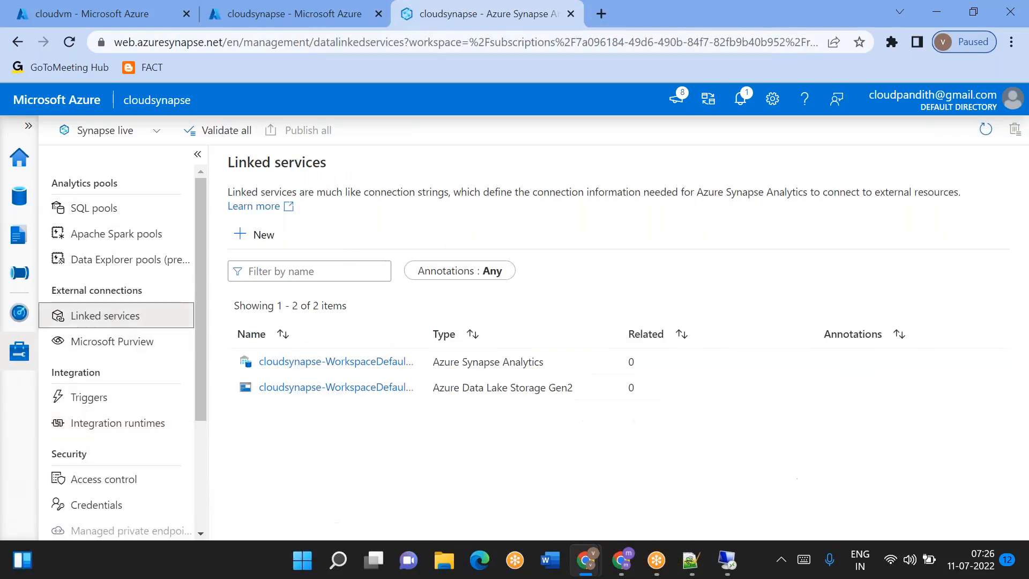
pyautogui.click(266, 242)
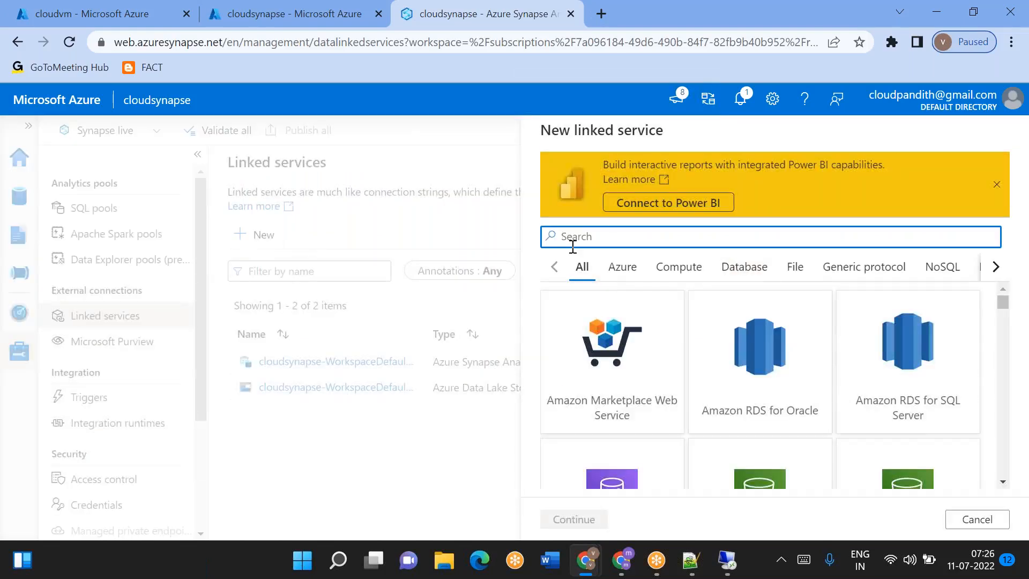
pyautogui.write('sql server')
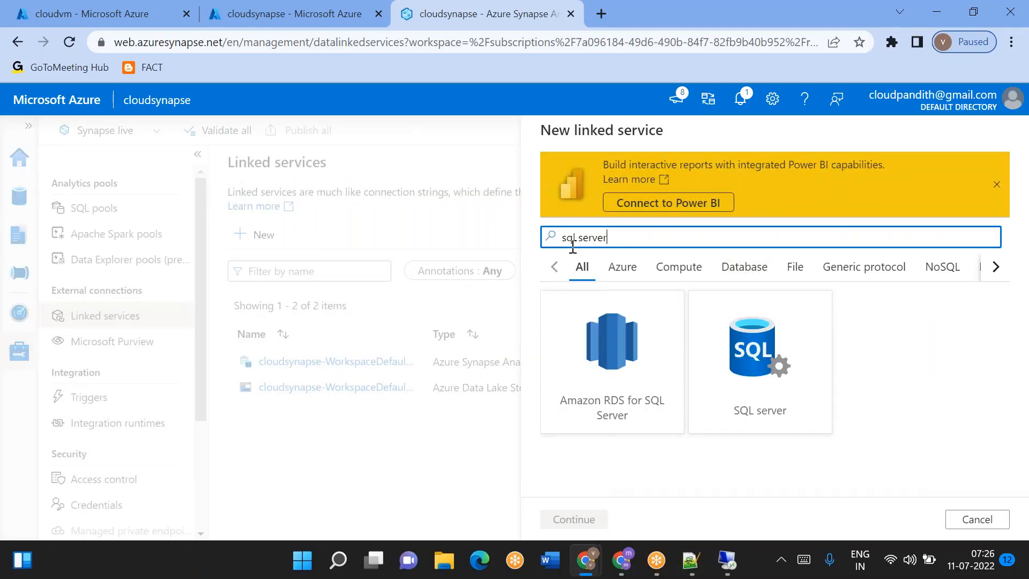
pyautogui.doubleClick(778, 375)
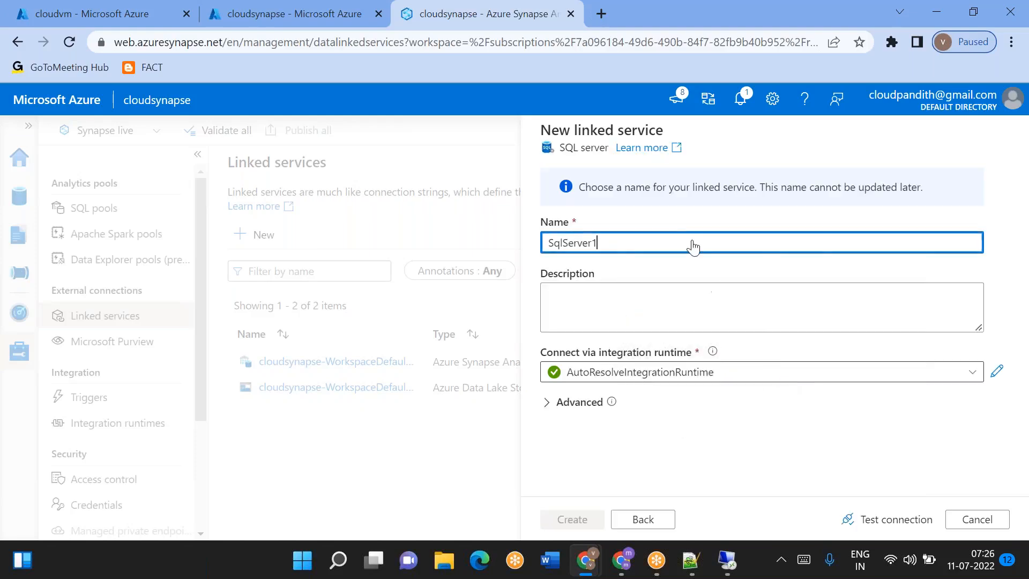
# Name the linked service LS_SQLSERVER and set it to connect via IntegrationRuntime1
pyautogui.hotkey('ctrl', 'a')
pyautogui.press('BackSpace')
pyautogui.write('L')
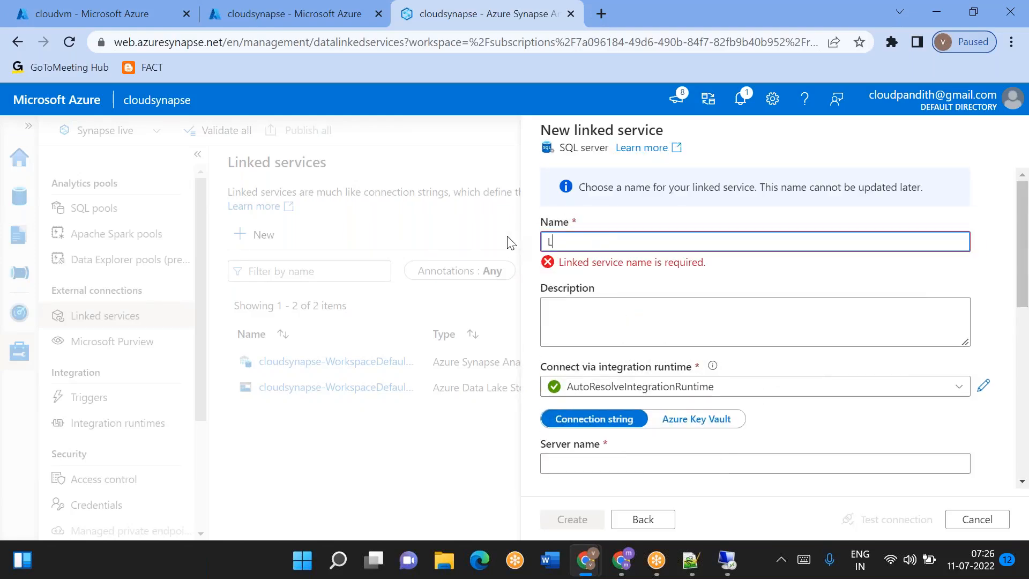
pyautogui.write('S_SQLSERV')
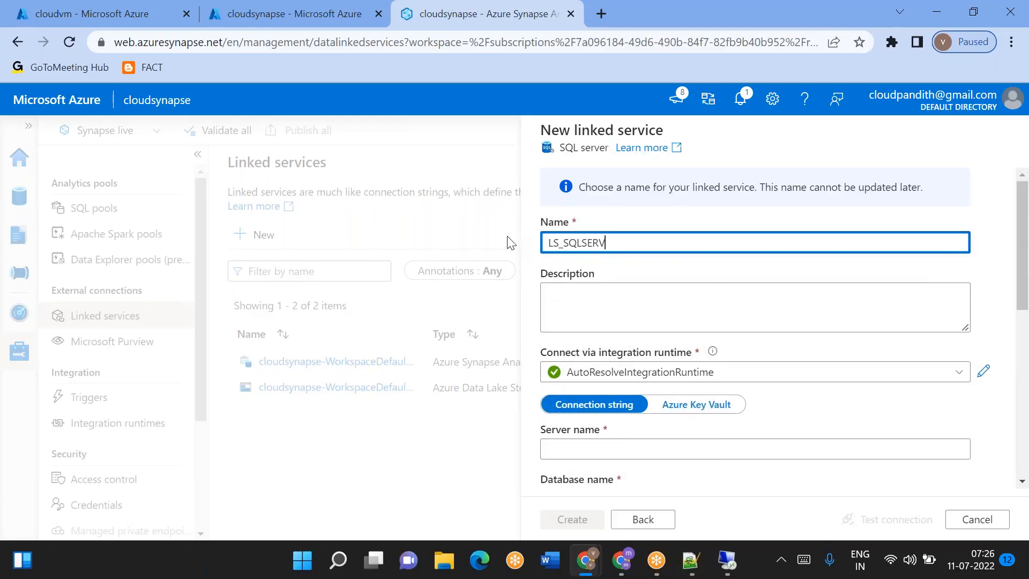
pyautogui.write('ER')
pyautogui.scroll(-3, 673, 310)
pyautogui.click(628, 240)
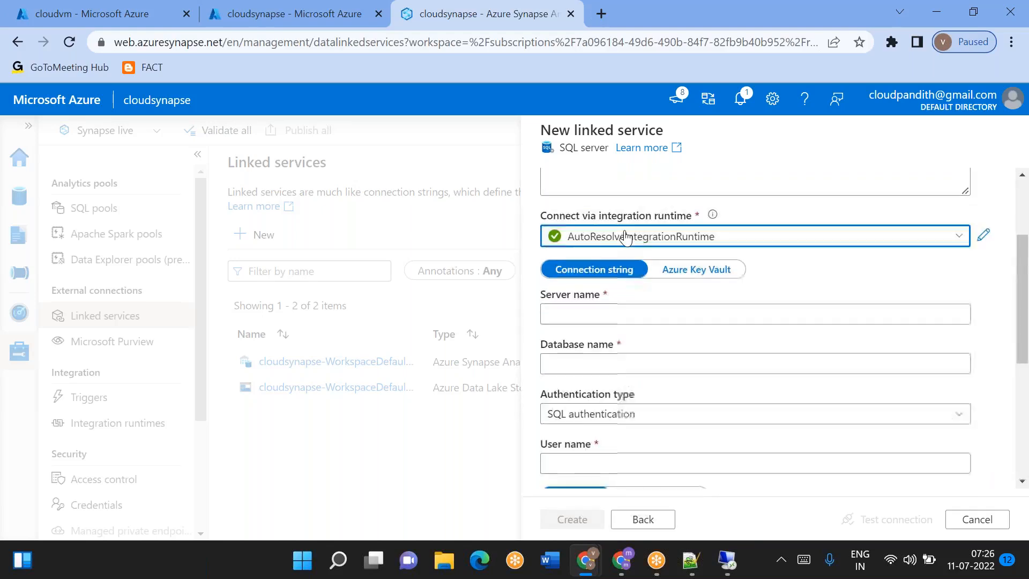
pyautogui.click(616, 324)
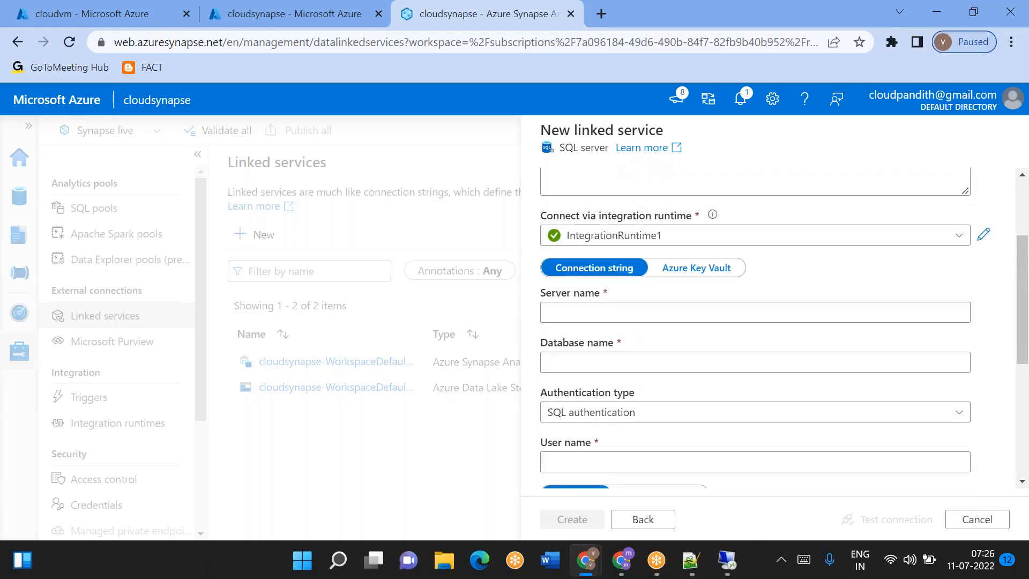
# Set the linked service's server name to cloudvm and its database name to sampledb
pyautogui.click(570, 343)
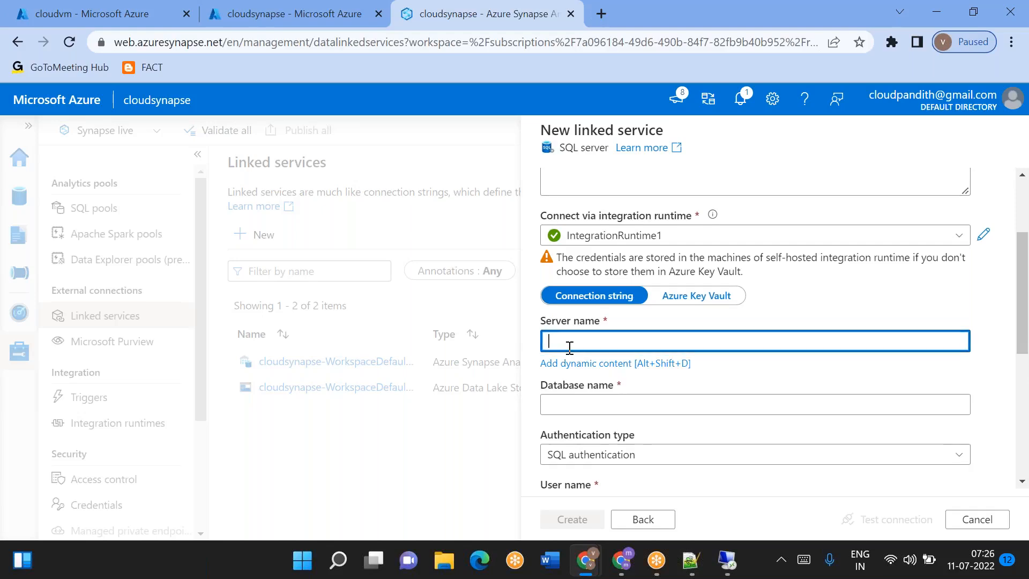
pyautogui.write('CLOUD')
pyautogui.press('BackSpace')
pyautogui.press('BackSpace')
pyautogui.press('BackSpace')
pyautogui.press('BackSpace')
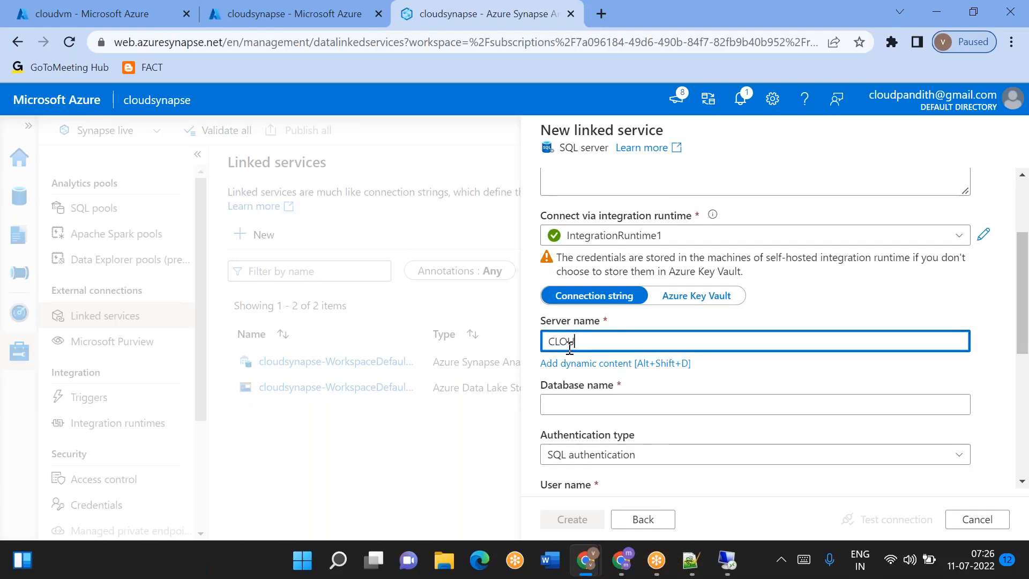
pyautogui.press('BackSpace')
pyautogui.write('cloud')
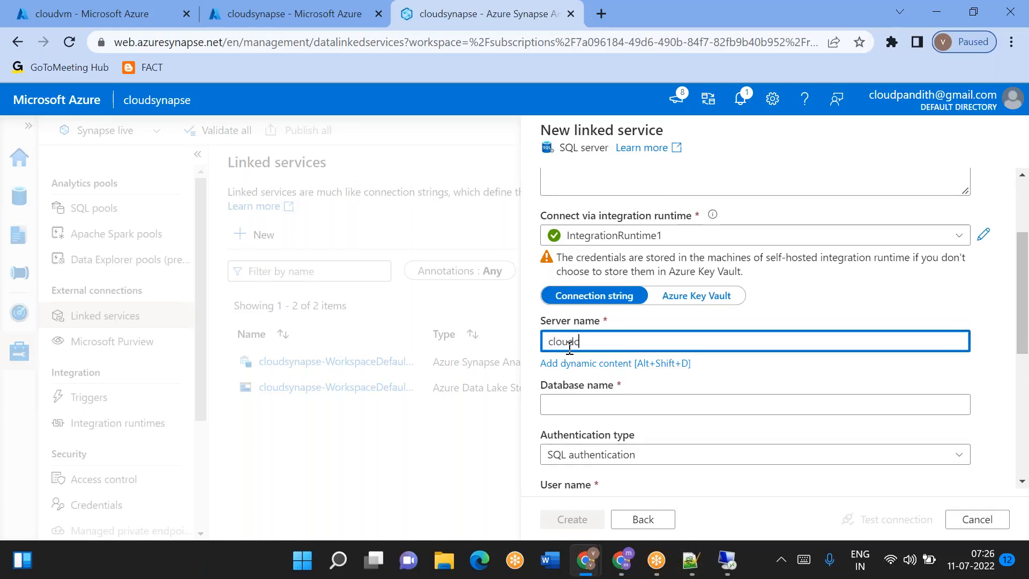
pyautogui.write('vm')
pyautogui.press('Tab')
pyautogui.write('sampledb')
pyautogui.scroll(-1, 569, 349)
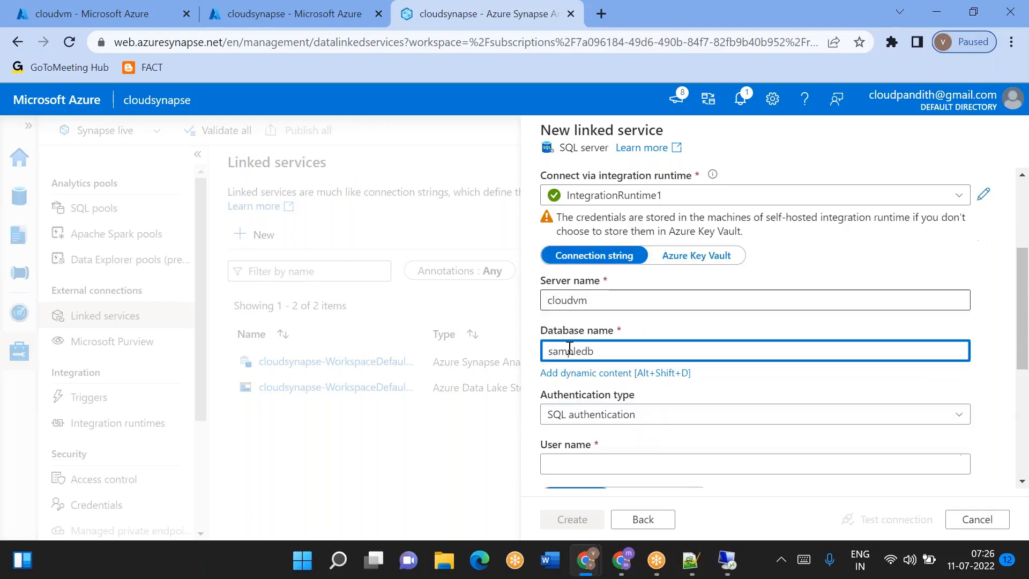
# Enter the SQL login's user name and password for the linked service's SQL authentication
pyautogui.scroll(-1, 569, 349)
pyautogui.click(567, 384)
pyautogui.write('cloudpandith')
pyautogui.scroll(-3, 567, 379)
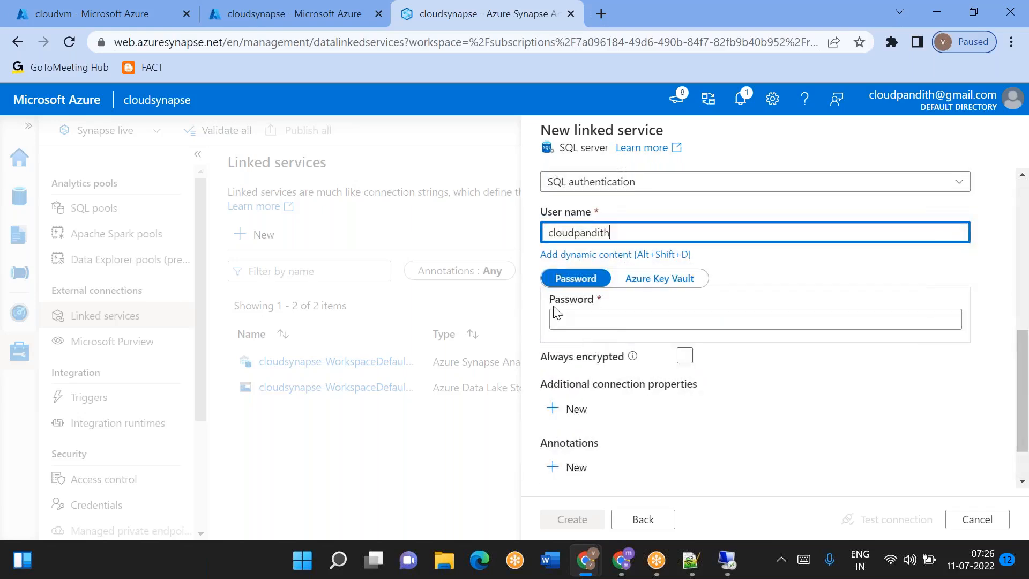
pyautogui.click(558, 316)
pyautogui.write('************')
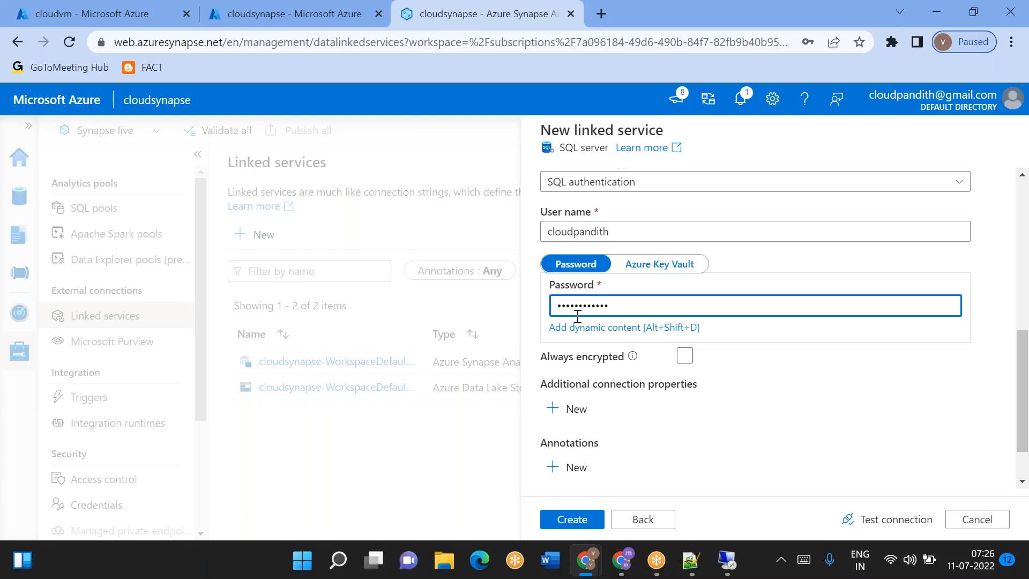
# Test the connection of the LS_SQLSERVER linked service and create it
pyautogui.click(882, 520)
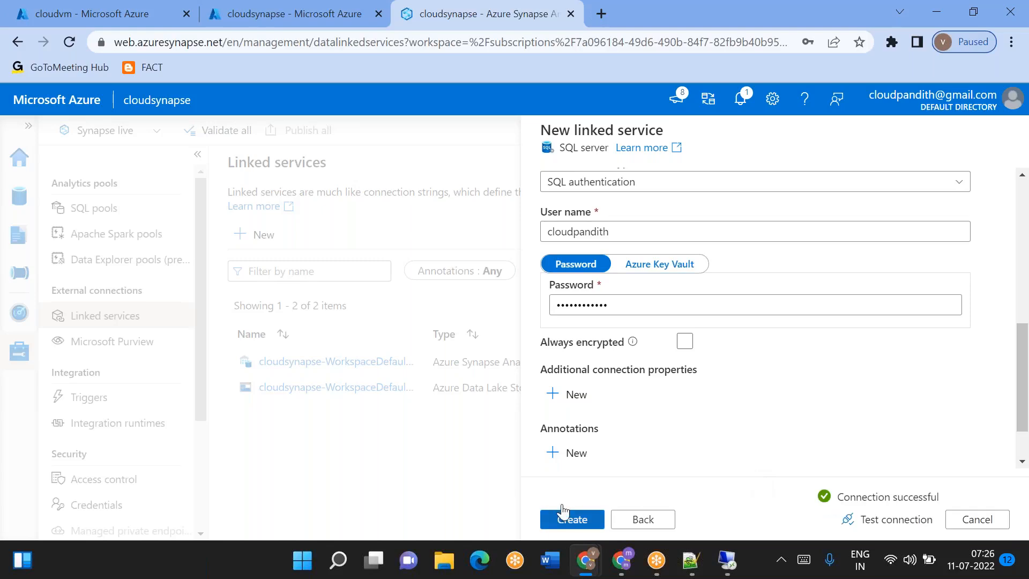
pyautogui.click(579, 518)
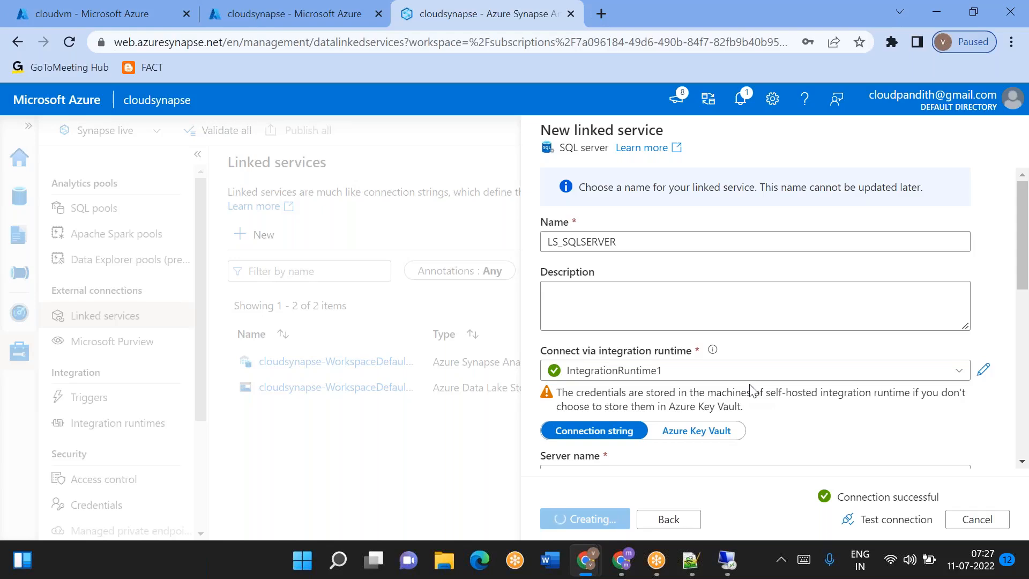
pyautogui.scroll(-3, 753, 390)
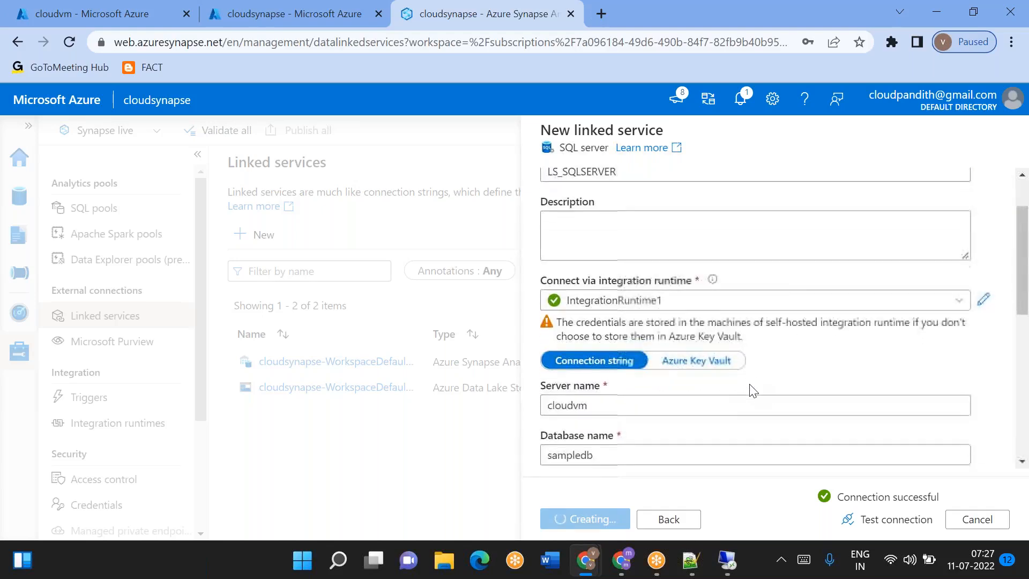
pyautogui.scroll(3, 818, 358)
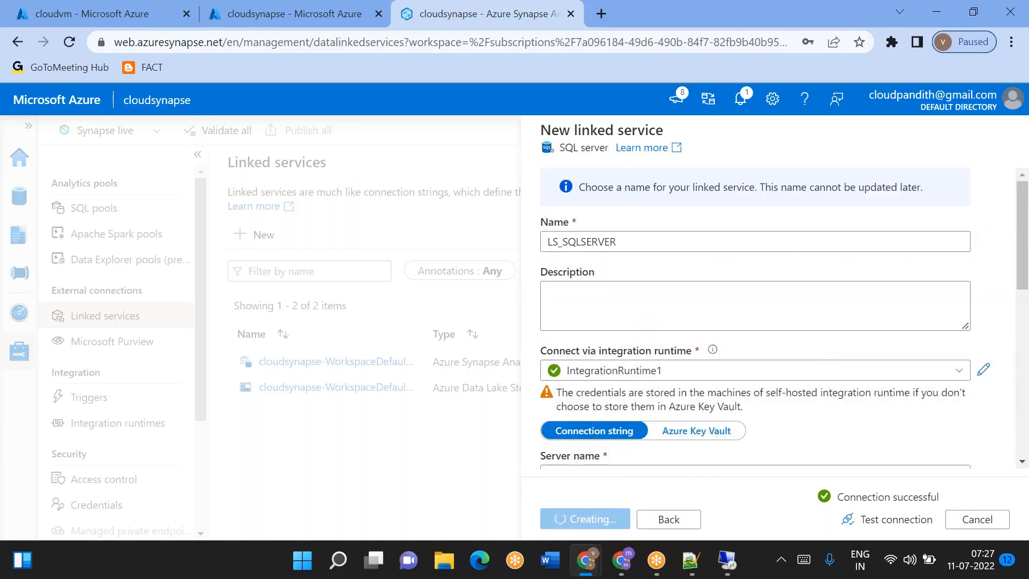
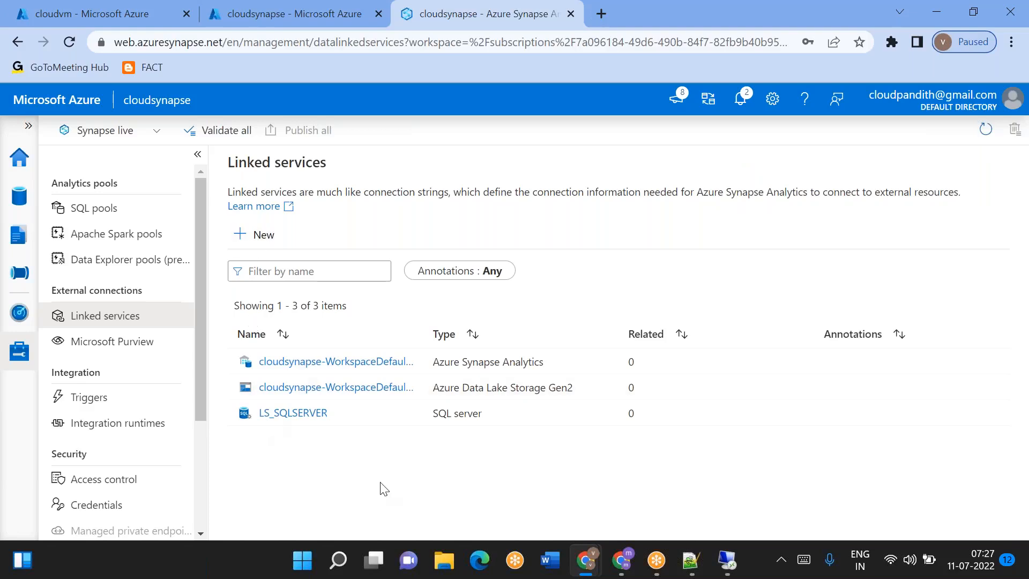
pyautogui.click(271, 239)
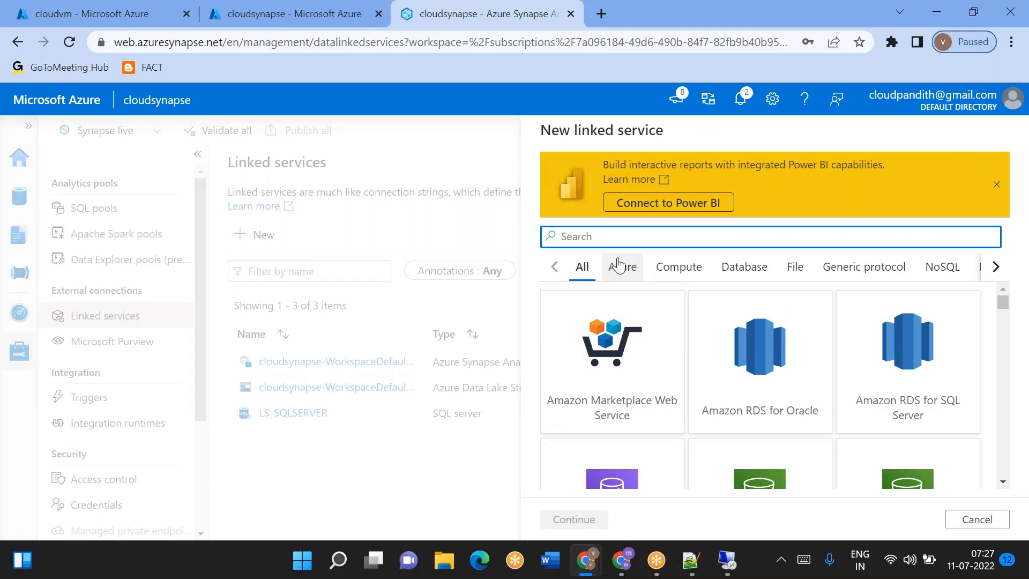
pyautogui.click(978, 519)
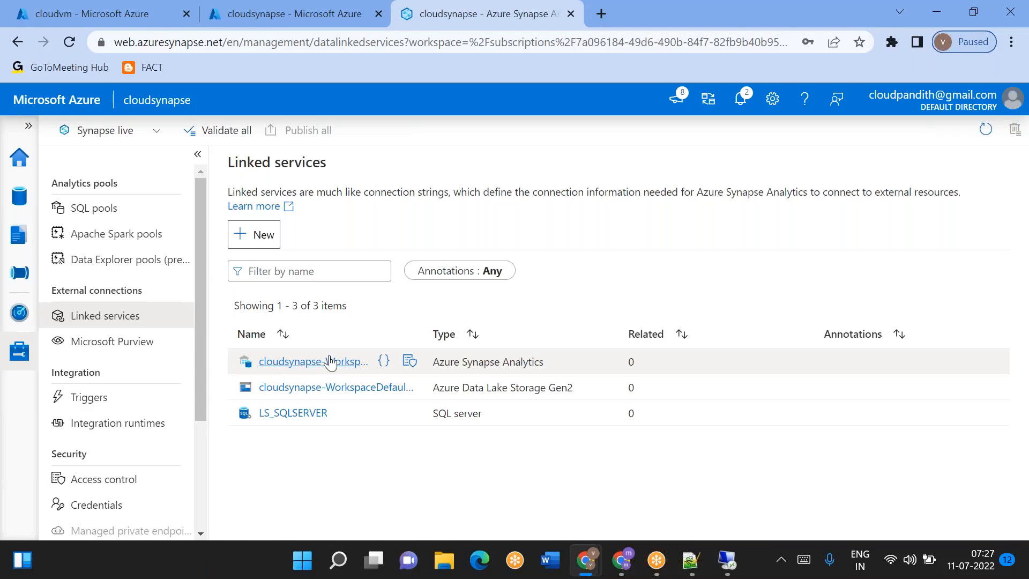
pyautogui.click(320, 446)
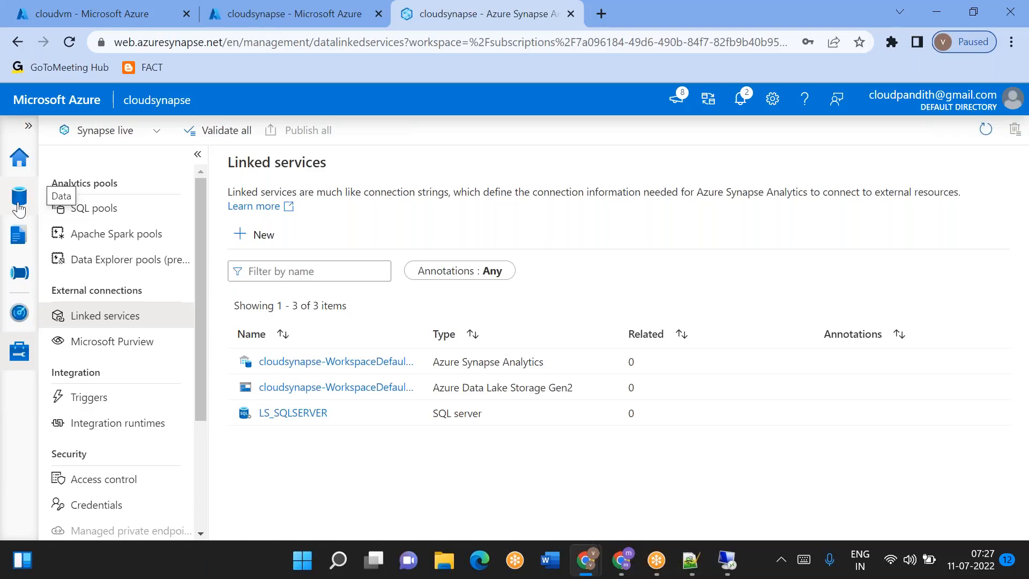
# Create a new pipeline in the Integrate hub and collapse the resource explorer
pyautogui.click(18, 288)
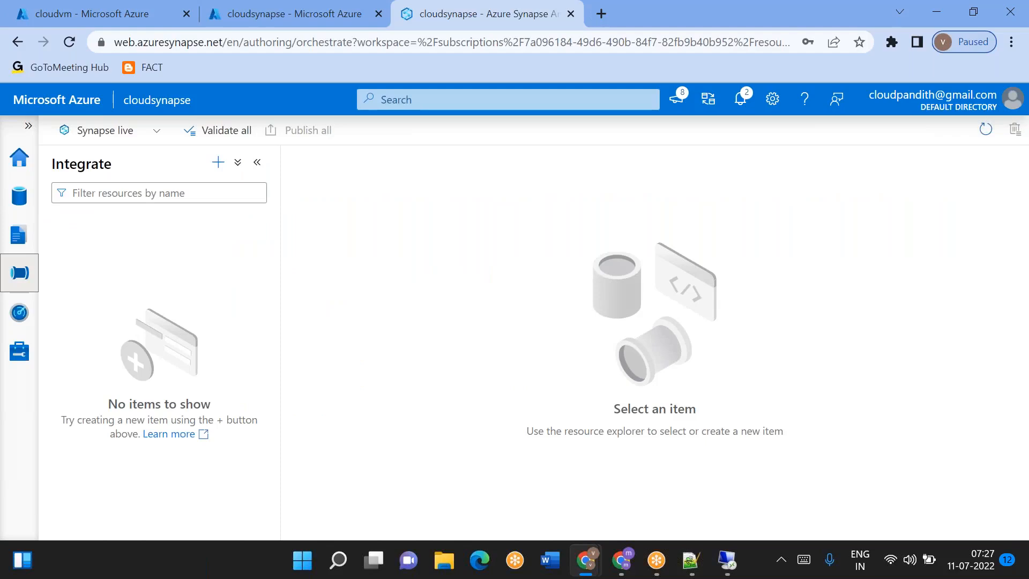
pyautogui.click(220, 164)
pyautogui.click(255, 187)
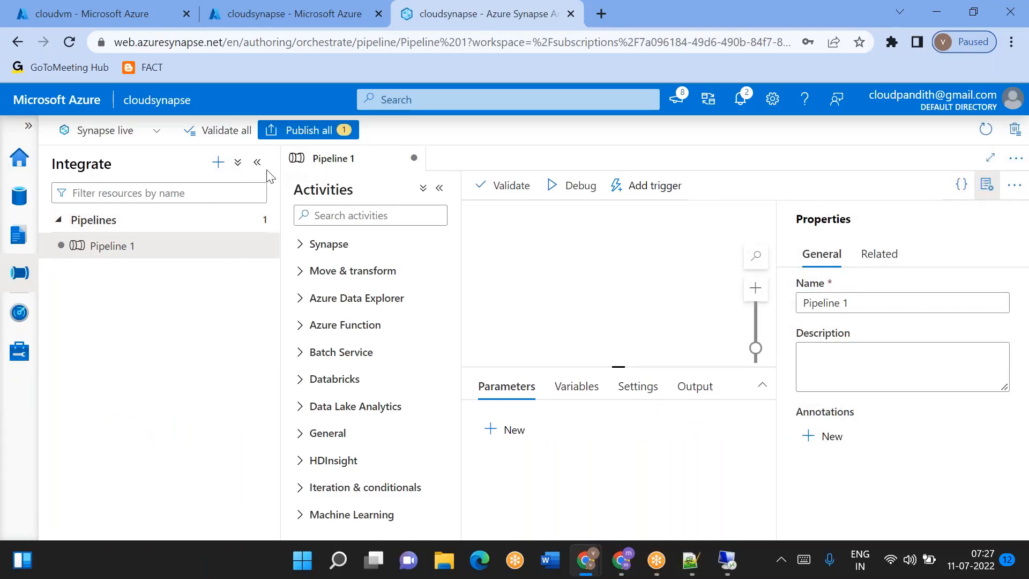
pyautogui.click(258, 162)
# Find the Lookup activity, add it to the pipeline canvas and hide the pipeline properties
pyautogui.click(163, 214)
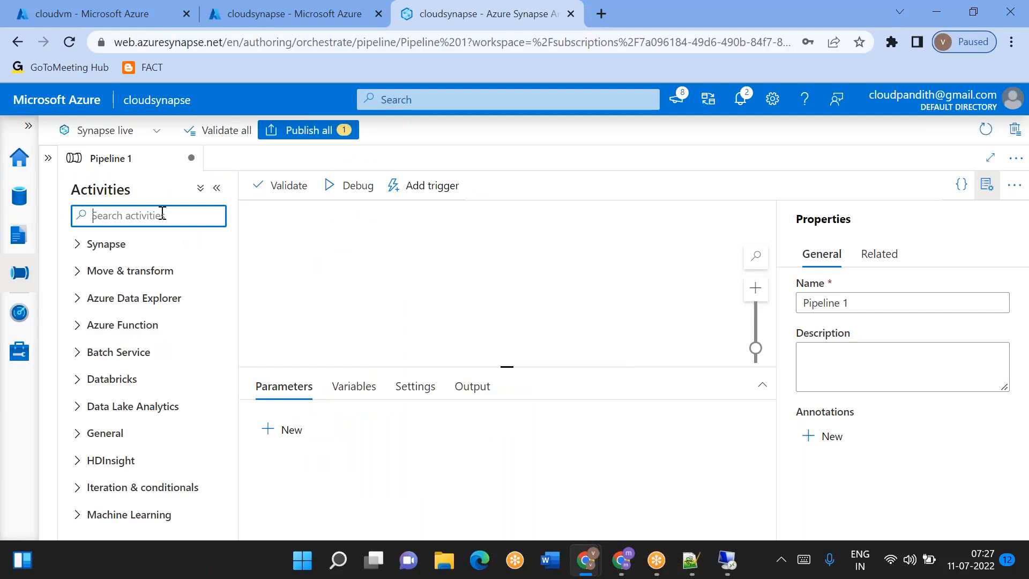
pyautogui.write('look')
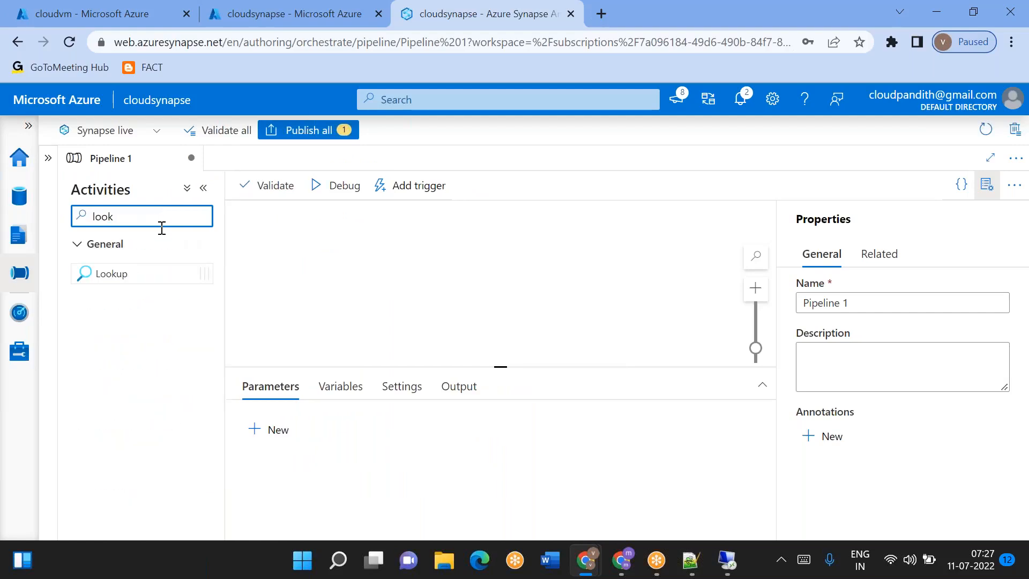
pyautogui.moveTo(112, 273); pyautogui.dragTo(354, 281)
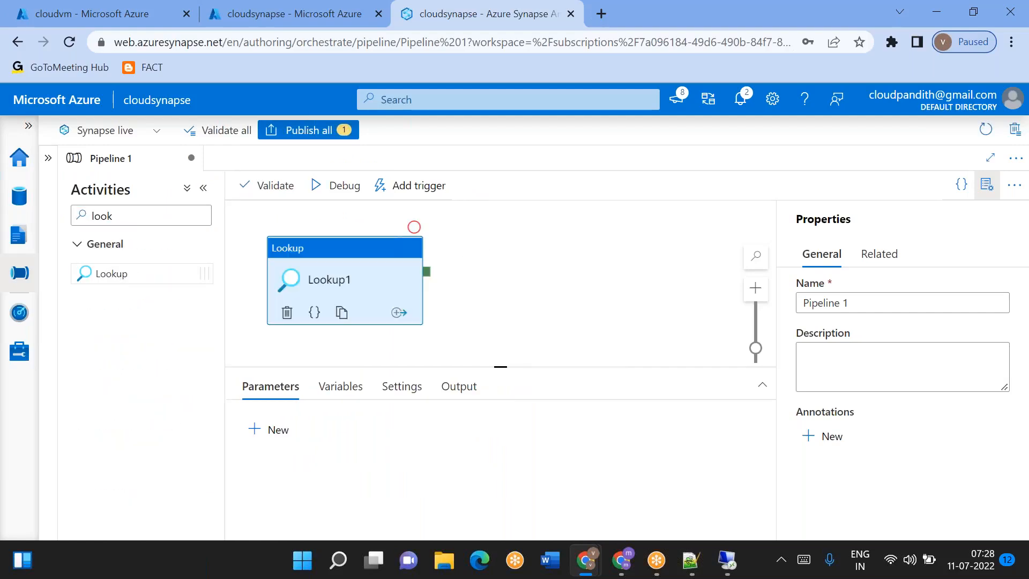
pyautogui.click(985, 185)
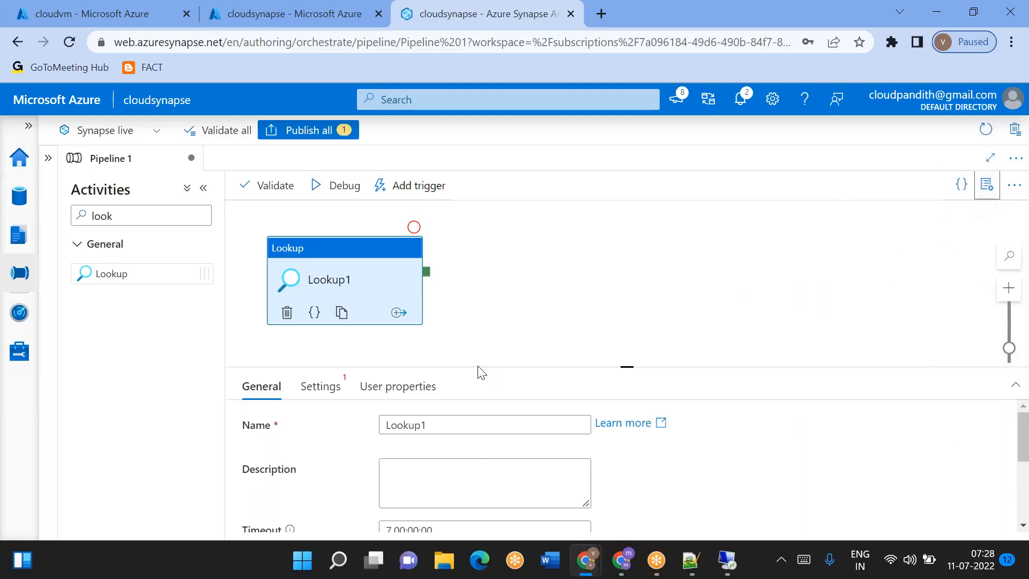
# Turn off First row only for the Lookup activity and start a new SQL server source dataset
pyautogui.click(320, 387)
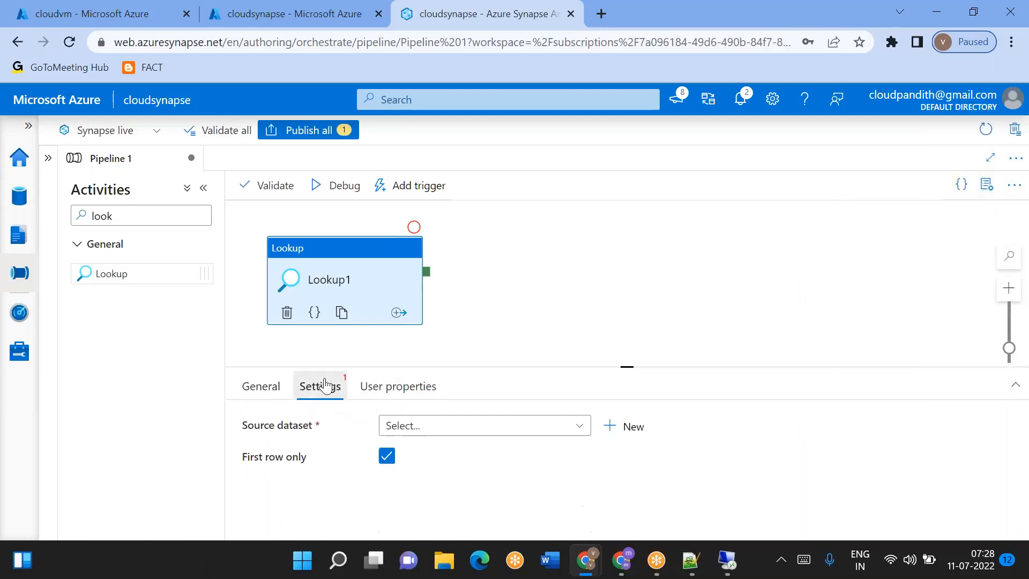
pyautogui.click(387, 456)
pyautogui.click(634, 426)
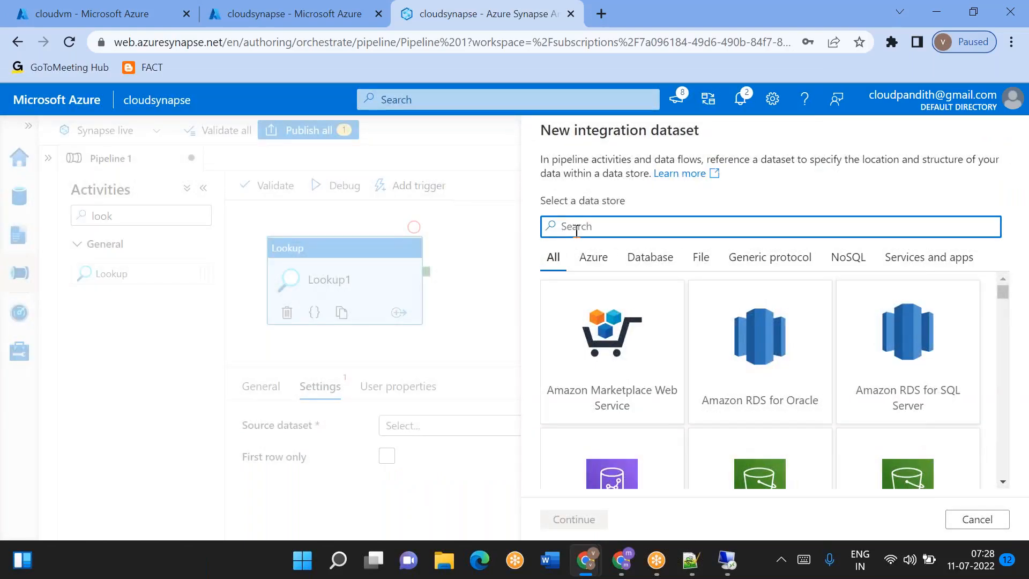
pyautogui.write('sqls')
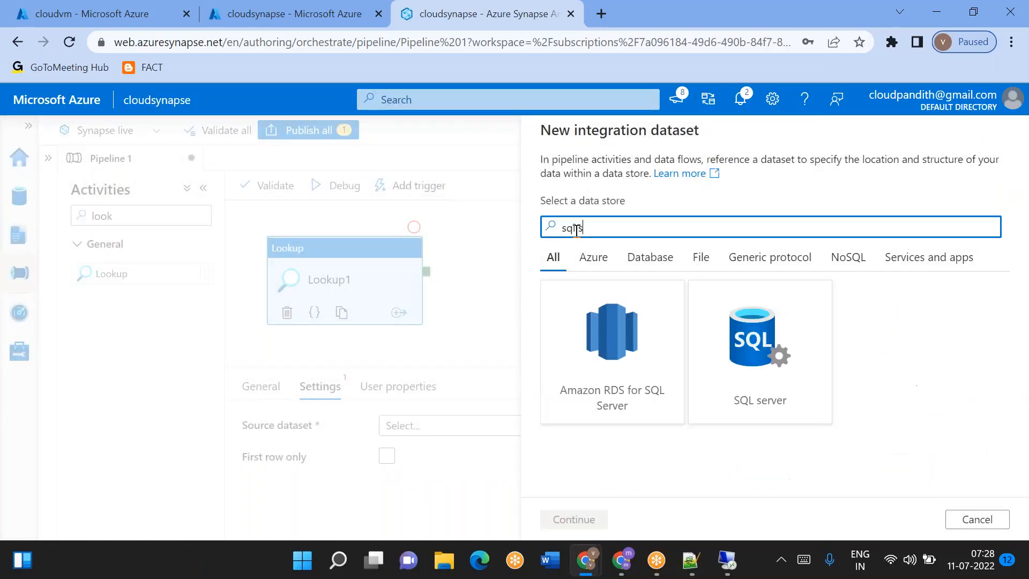
pyautogui.doubleClick(760, 343)
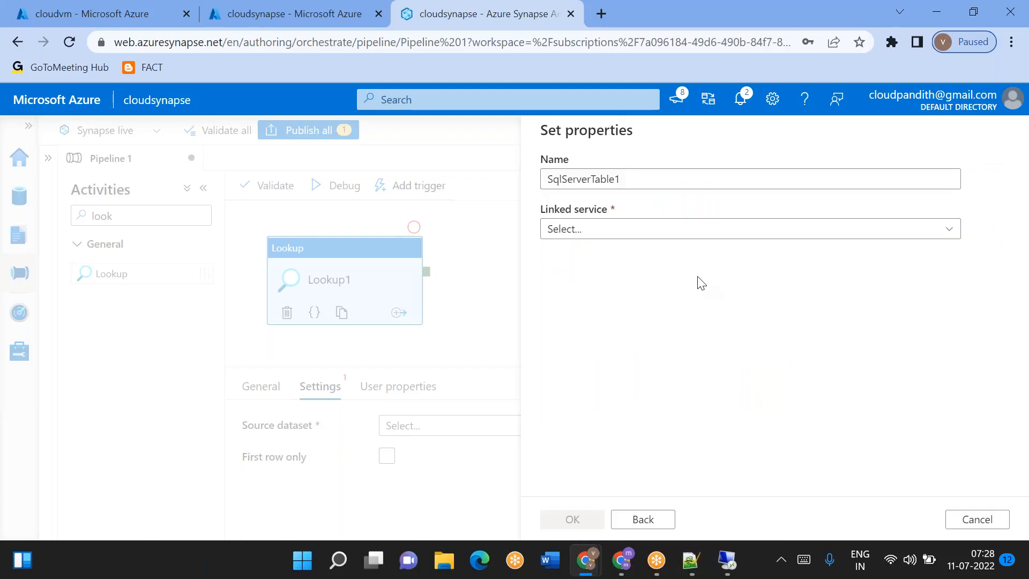
# Name the new dataset DS_SQLServer_Metadatainfo
pyautogui.moveTo(640, 173); pyautogui.dragTo(516, 174)
pyautogui.press('BackSpace')
pyautogui.write('LS')
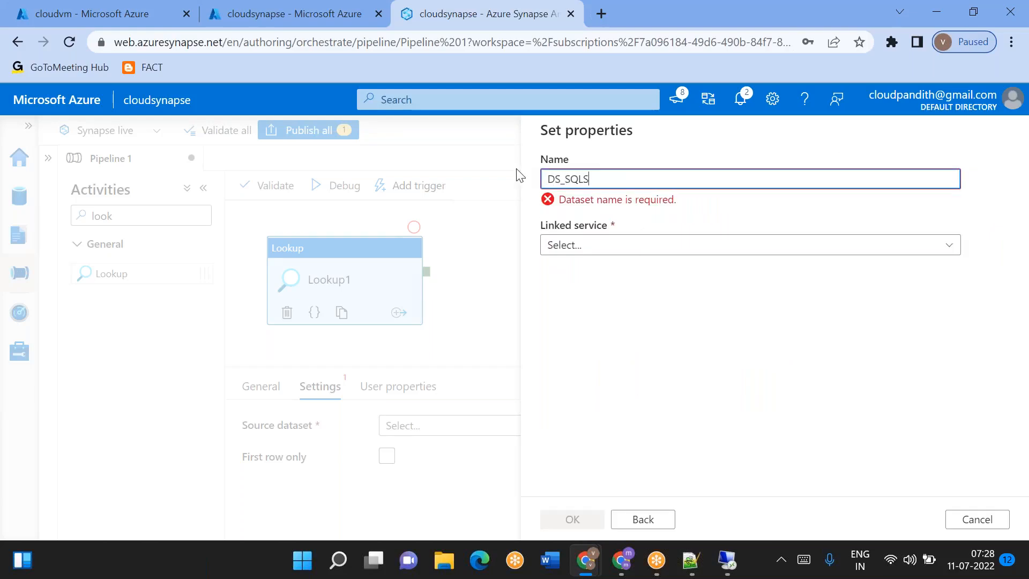
pyautogui.write('_SQLServer_')
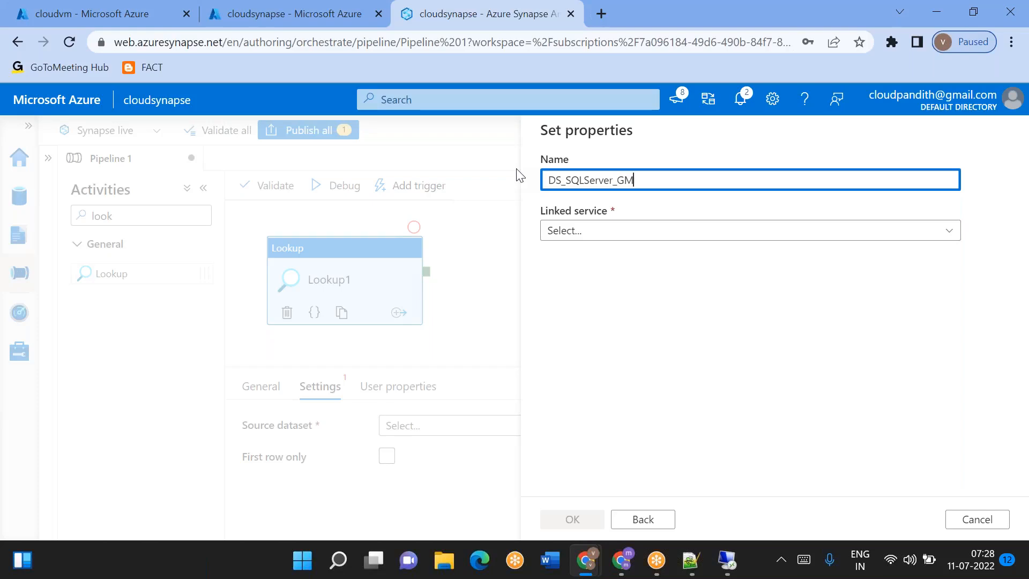
pyautogui.click(629, 211)
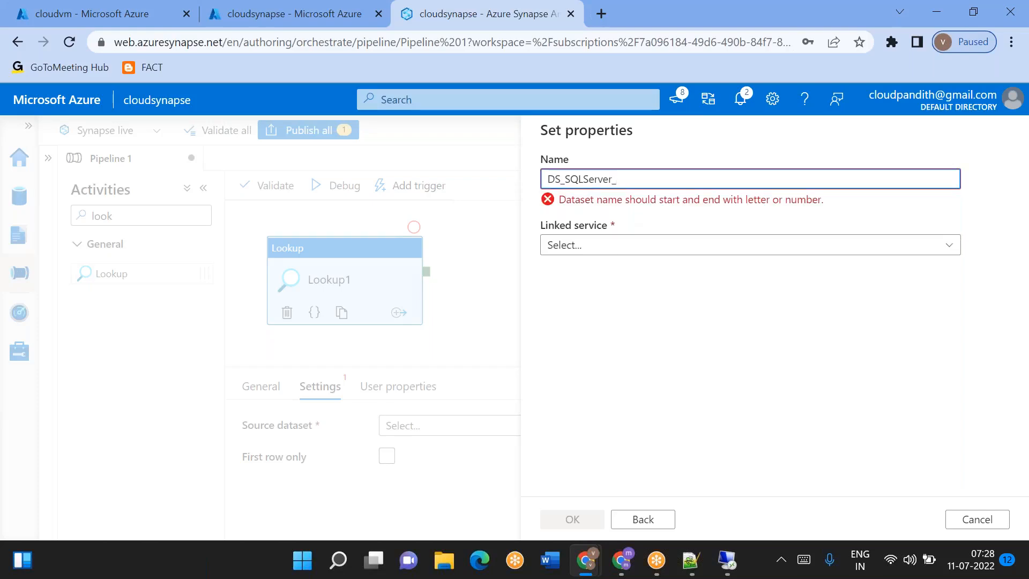
pyautogui.write('Metadatainfo')
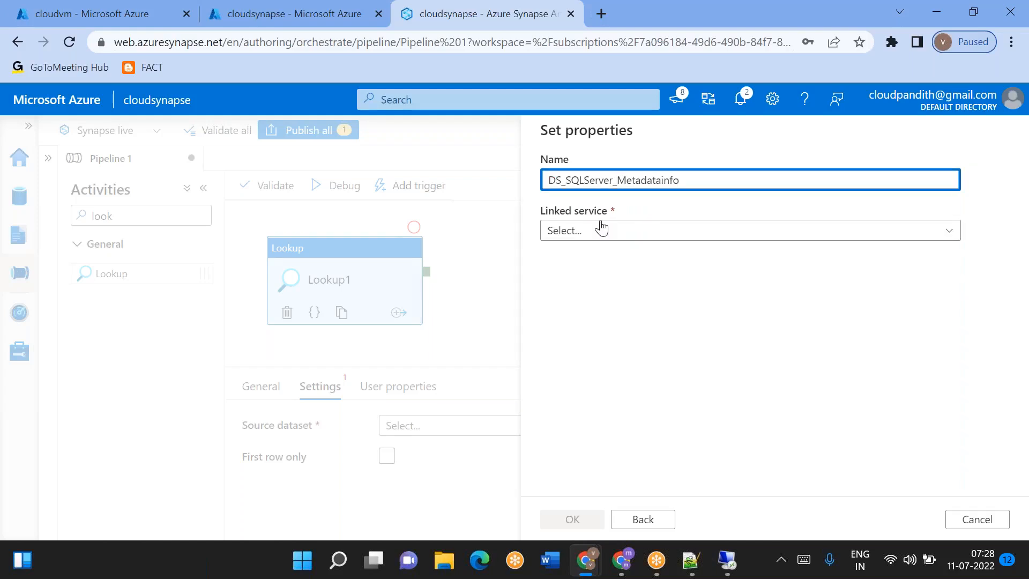
# Set the dataset's linked service to LS_SQLSERVER and its table to dbo.metadata, and create the dataset
pyautogui.click(602, 229)
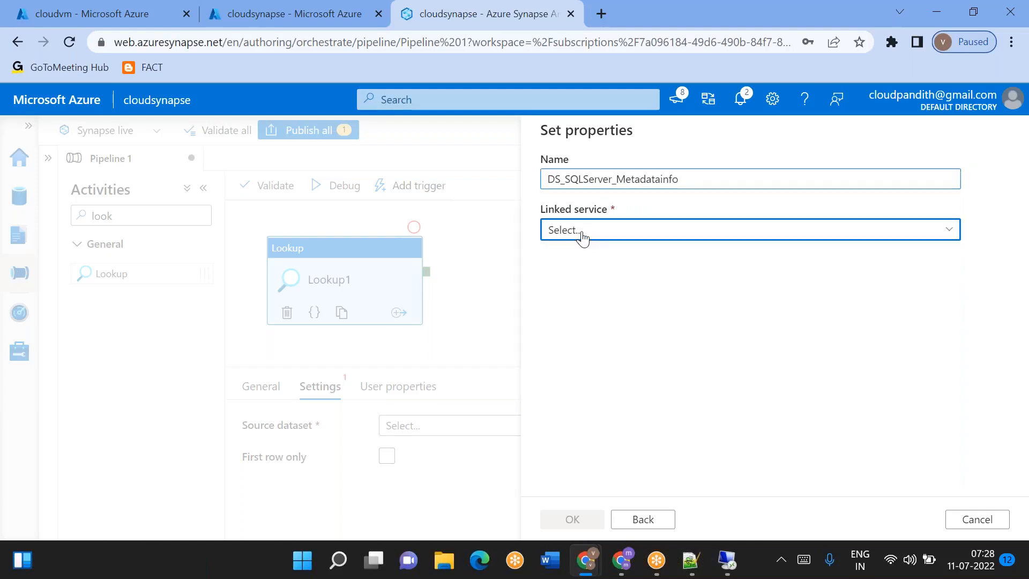
pyautogui.click(571, 344)
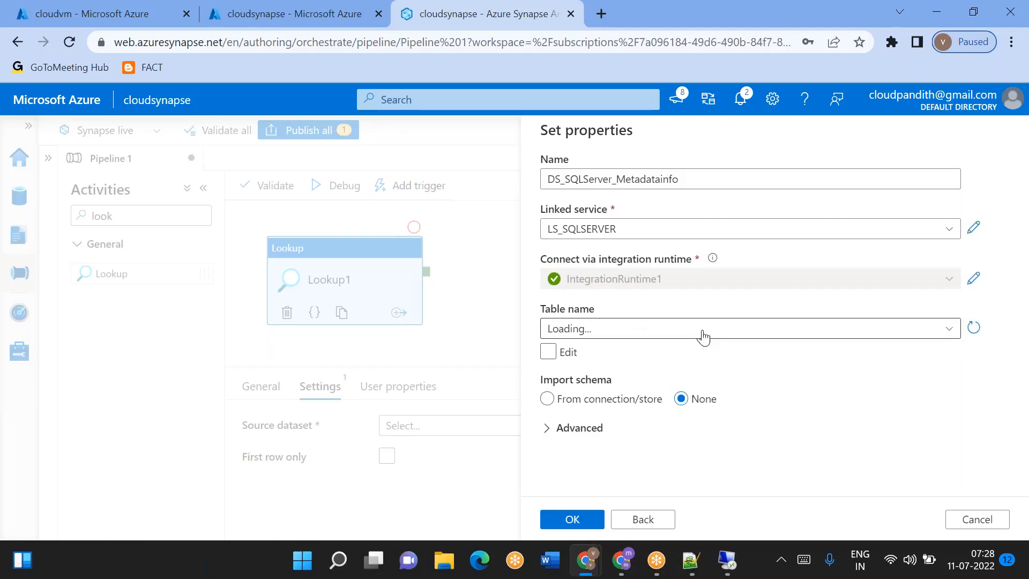
pyautogui.click(594, 332)
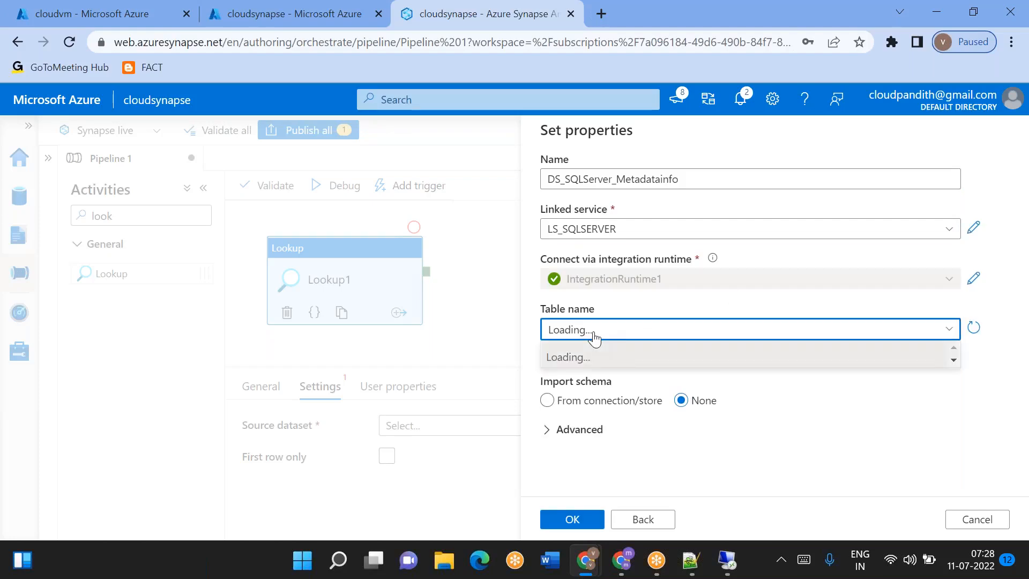
pyautogui.click(594, 337)
pyautogui.click(594, 336)
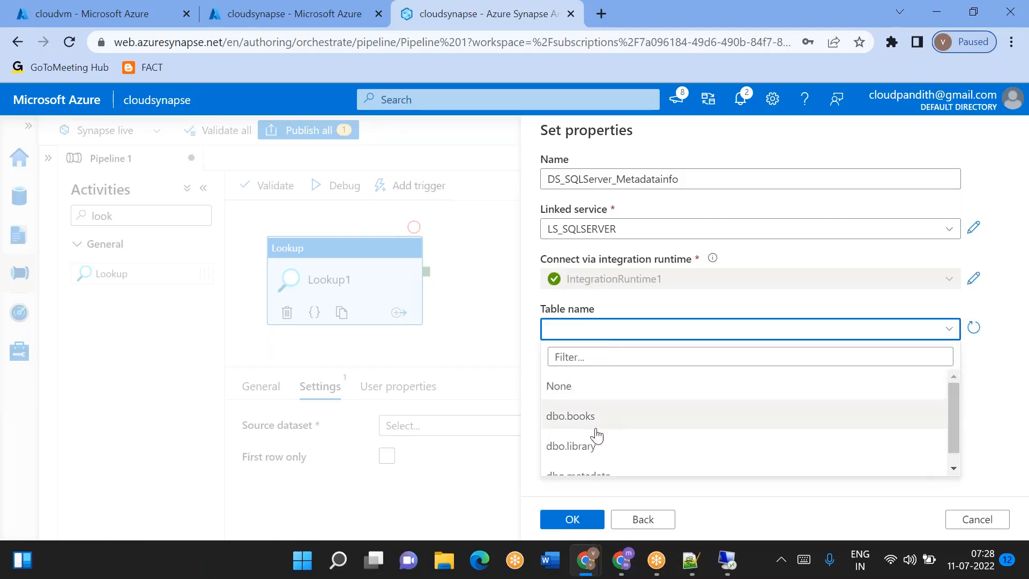
pyautogui.scroll(-1, 595, 429)
pyautogui.click(579, 465)
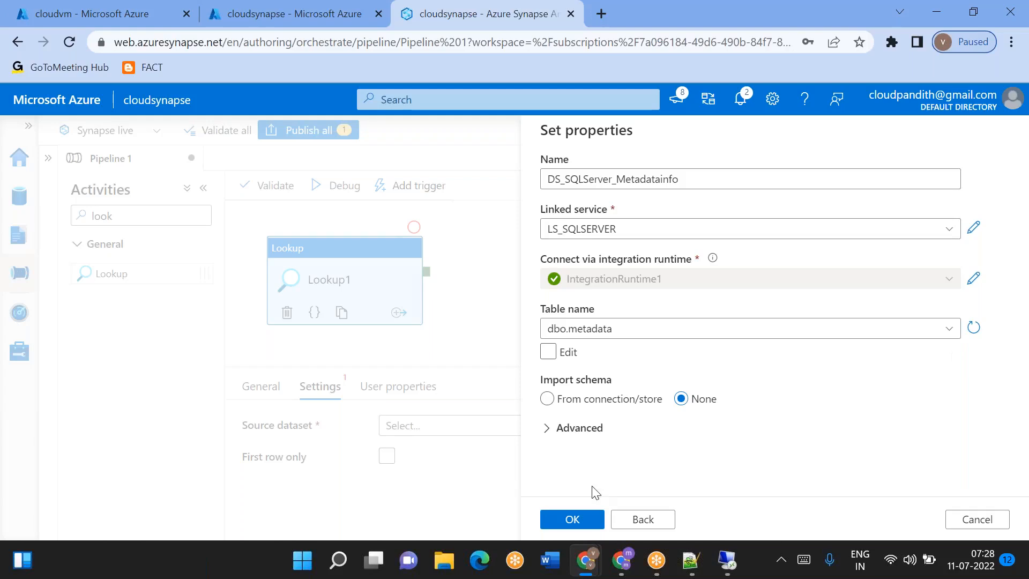
pyautogui.click(572, 521)
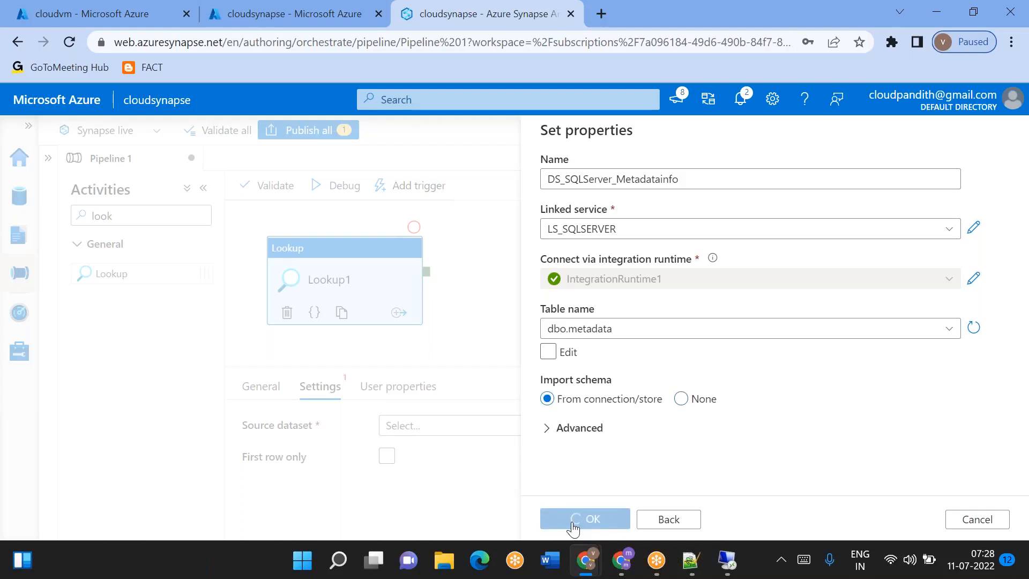
# Debug the pipeline and refresh the run status until the Lookup activity finishes
pyautogui.click(349, 194)
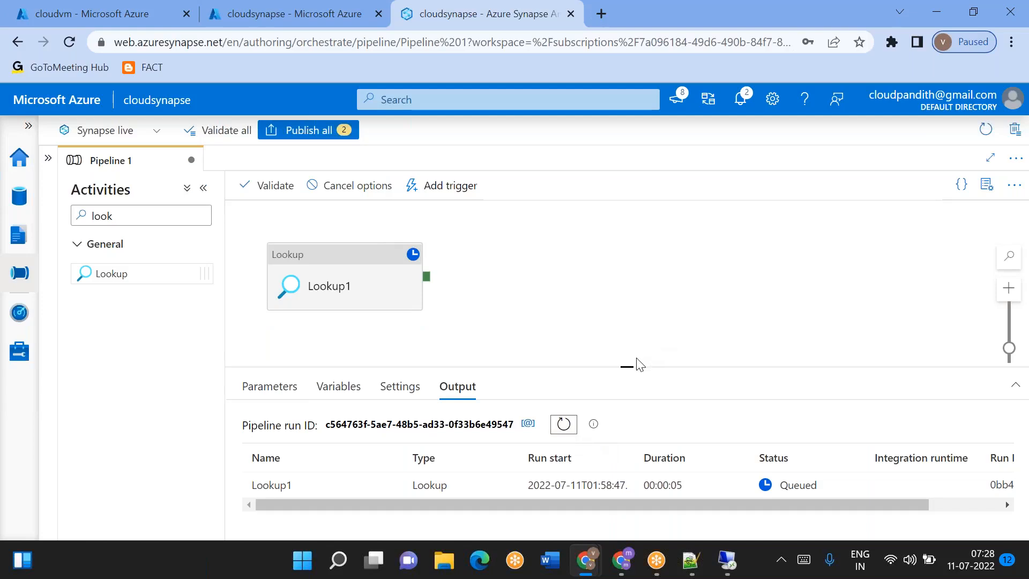
pyautogui.moveTo(625, 363); pyautogui.dragTo(627, 328)
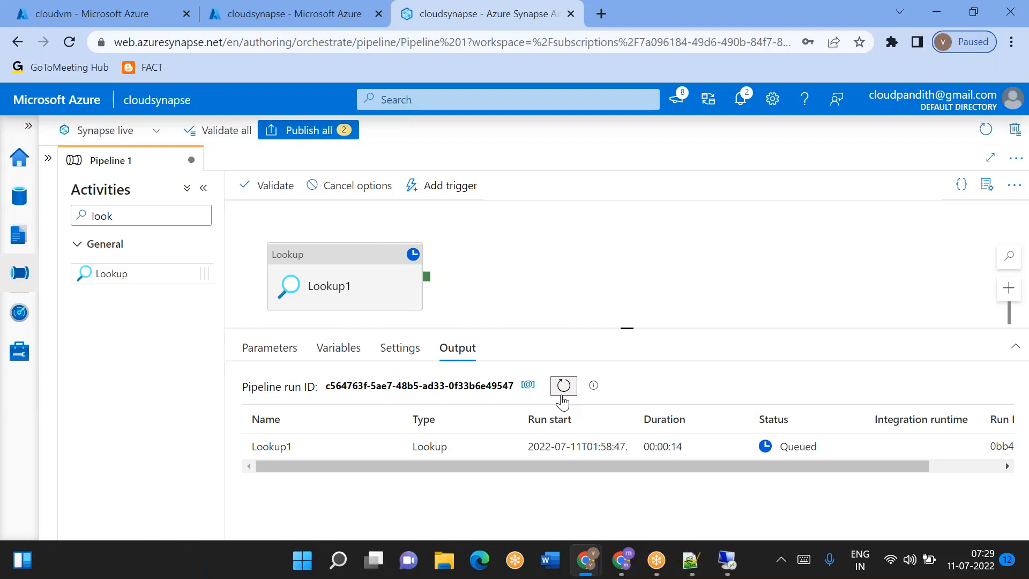
pyautogui.click(563, 386)
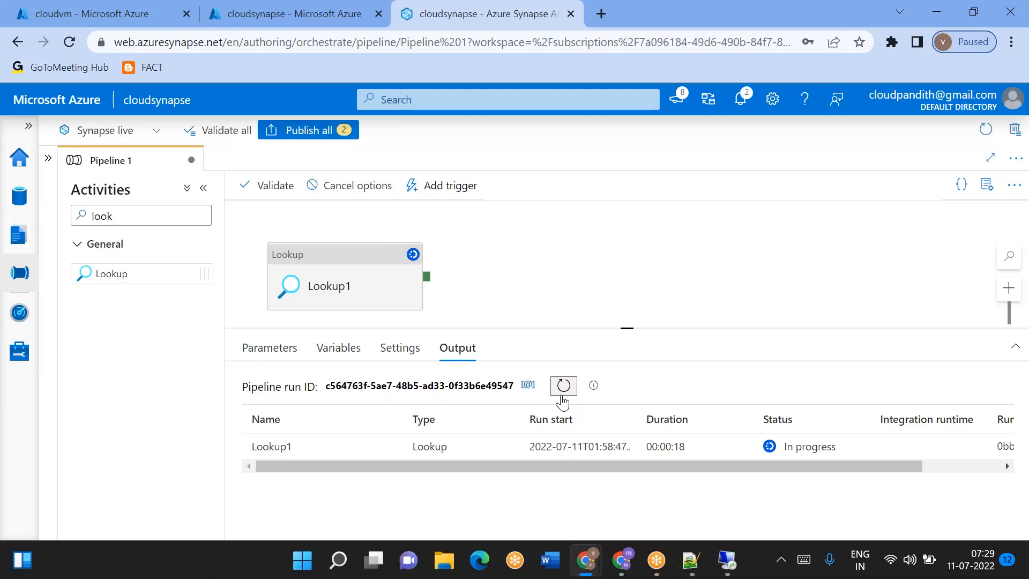
pyautogui.click(563, 386)
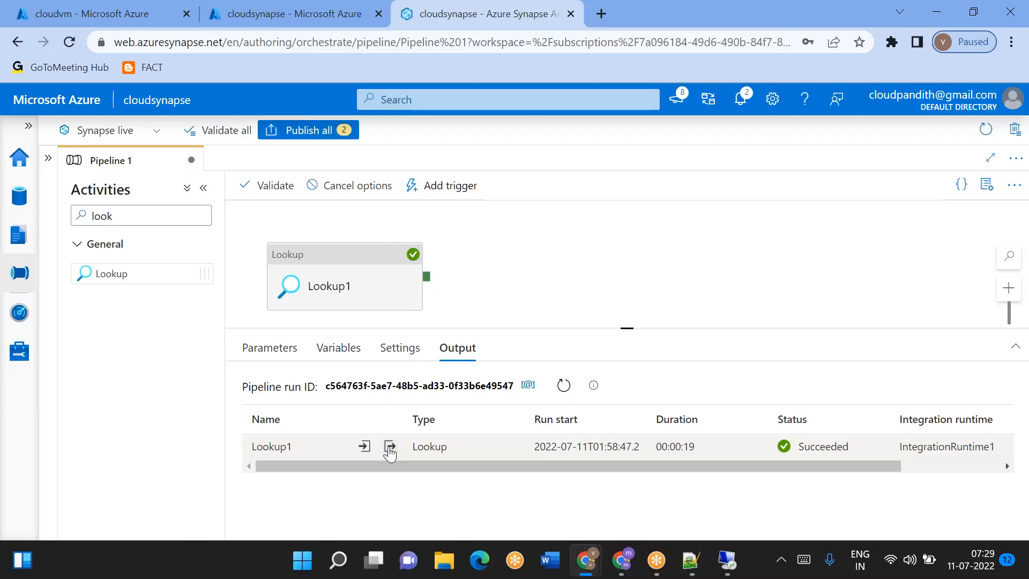
# Copy the Lookup activity's output JSON, paste it below the SQL script in Notepad++ and highlight the entries of its value array
pyautogui.click(389, 450)
pyautogui.click(297, 251)
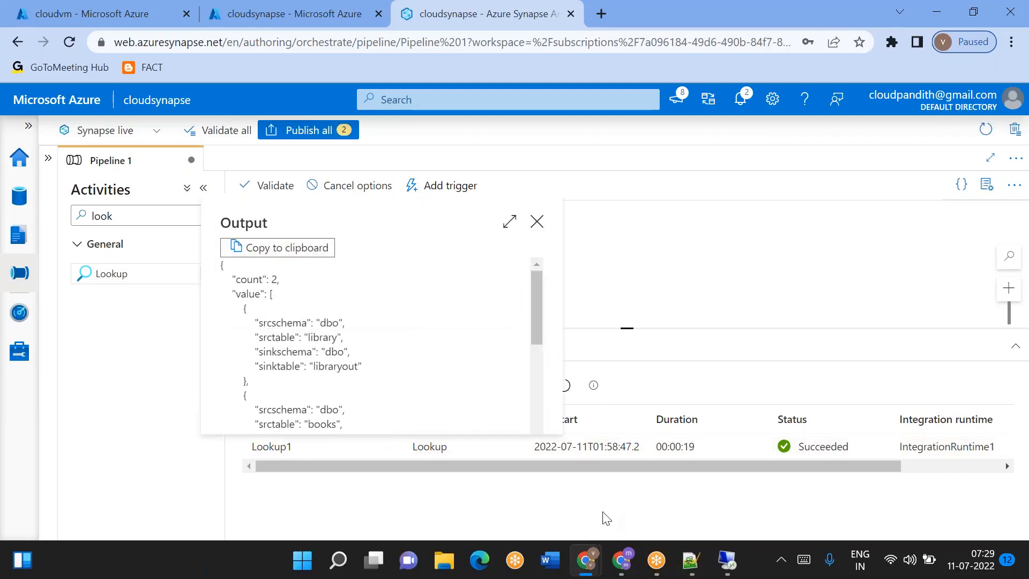
pyautogui.click(691, 560)
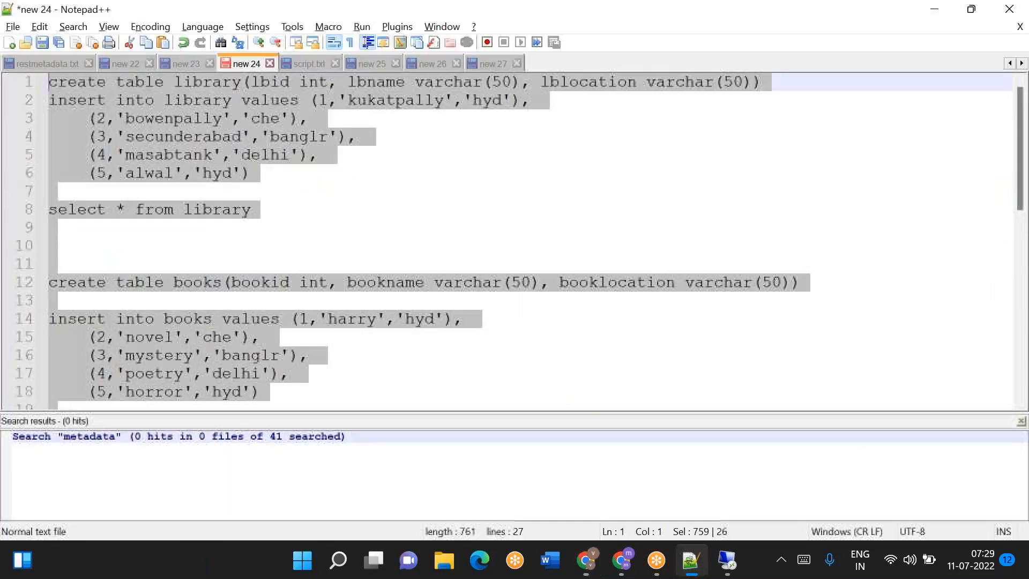
pyautogui.click(315, 370)
pyautogui.scroll(-8, 315, 369)
pyautogui.click(137, 210)
pyautogui.press('Return')
pyautogui.press('Return')
pyautogui.write('{     "count": 2,     "value": [         {             "srcschema": "dbo",             "srctable": "library",             "sinkschema": "dbo",             "sinktable": "libraryout"         },         {             "srcschema": "dbo",             "srctable": "books",             "sinkschema": "dbo",             "sinktable": "booksout"         }     ],     "effectiveIntegrationRuntime": "IntegrationRuntime1",     "billingReference": {         "activityType": "PipelineActivity",         "billableDuration": [             {                 "meterType": "SelfhostedIR",                 "duration": 0.016666666666666666,                 "unit": "Hours"             }         ]     },     "durationInQueue": {         "integrationRuntimeQueue": 7     } }')
pyautogui.scroll(5, 136, 209)
pyautogui.moveTo(110, 176); pyautogui.dragTo(166, 357)
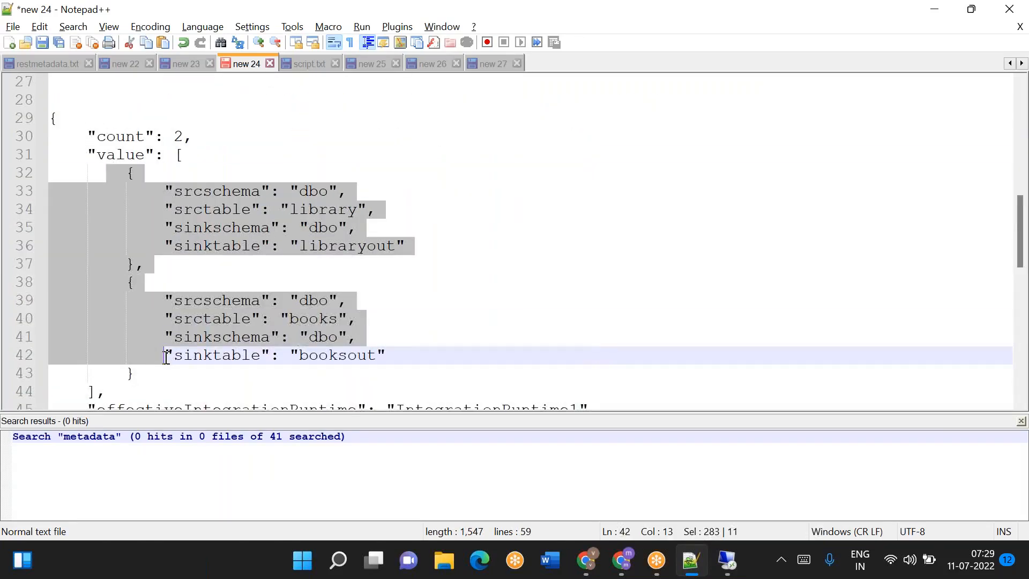
# Return to the Synapse pipeline in Chrome, close the Lookup output and add a ForEach activity beside Lookup1
pyautogui.hotkey('alt', 'Tab')
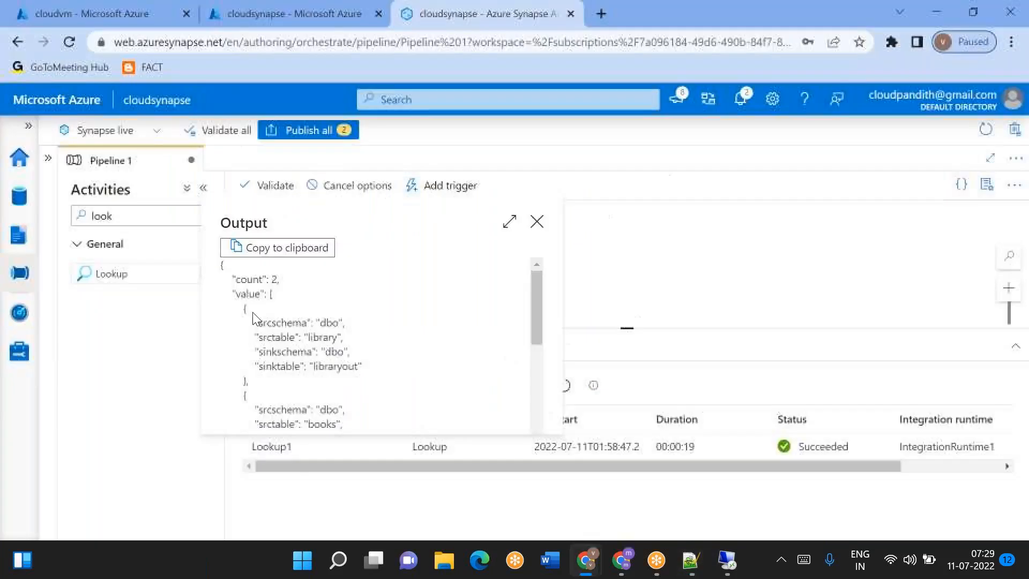
pyautogui.click(538, 224)
pyautogui.moveTo(627, 328); pyautogui.dragTo(627, 397)
pyautogui.moveTo(114, 215); pyautogui.dragTo(4, 213)
pyautogui.press('BackSpace')
pyautogui.write('for')
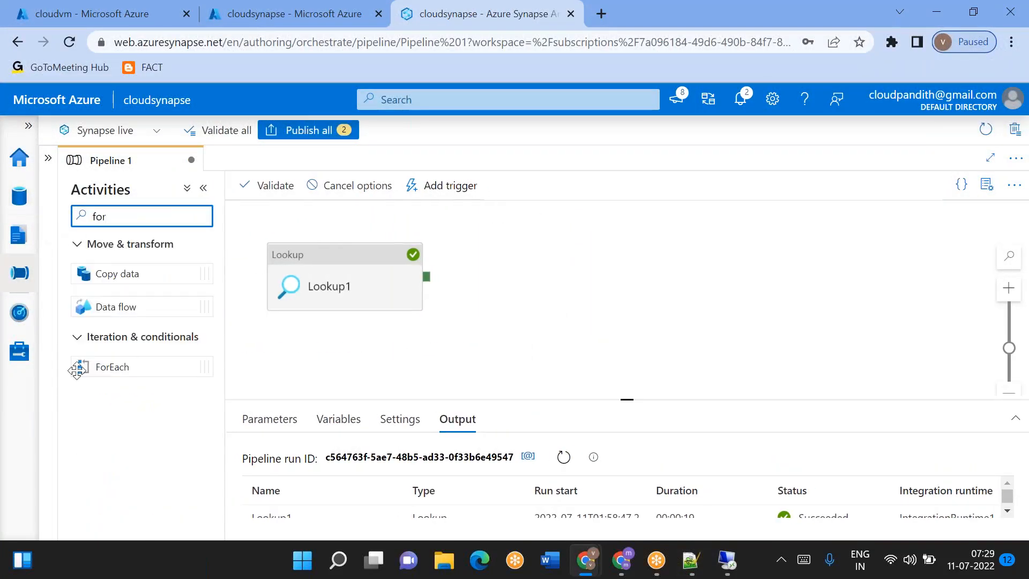
pyautogui.moveTo(113, 367); pyautogui.dragTo(573, 294)
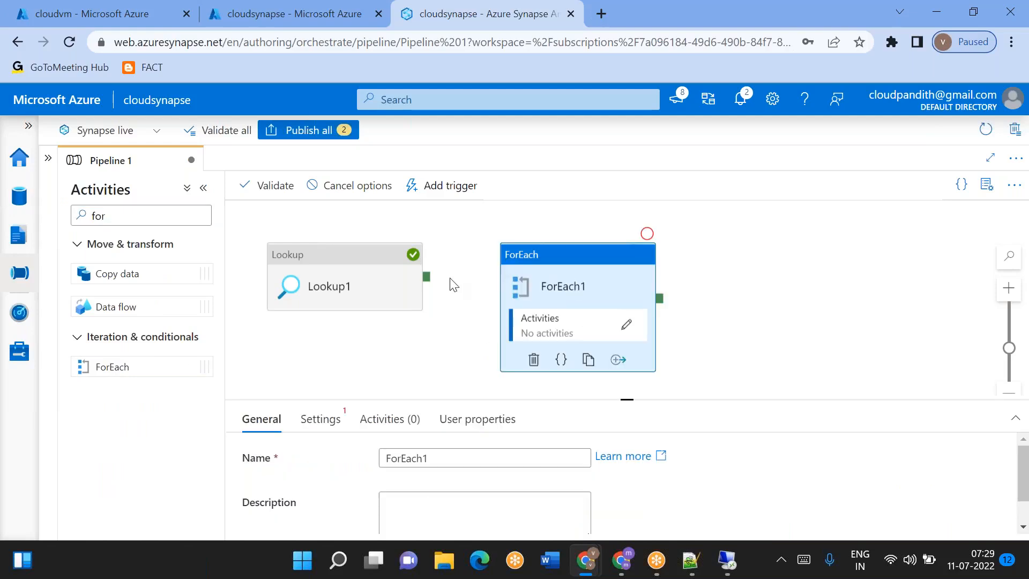
# Connect Lookup1's success output to ForEach1 and enlarge the ForEach configuration pane
pyautogui.moveTo(426, 277); pyautogui.dragTo(560, 278)
pyautogui.click(560, 286)
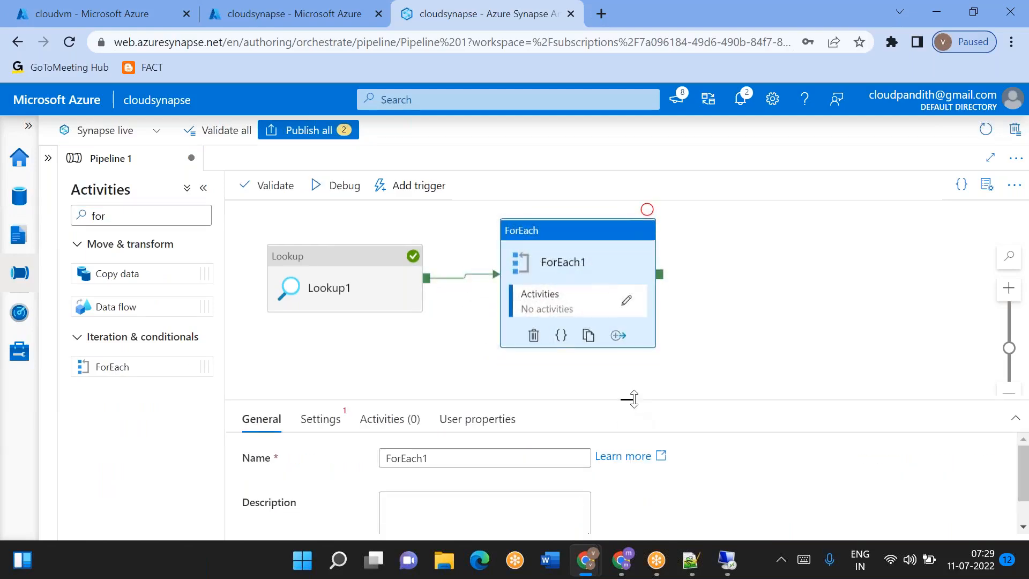
pyautogui.moveTo(634, 399); pyautogui.dragTo(598, 300)
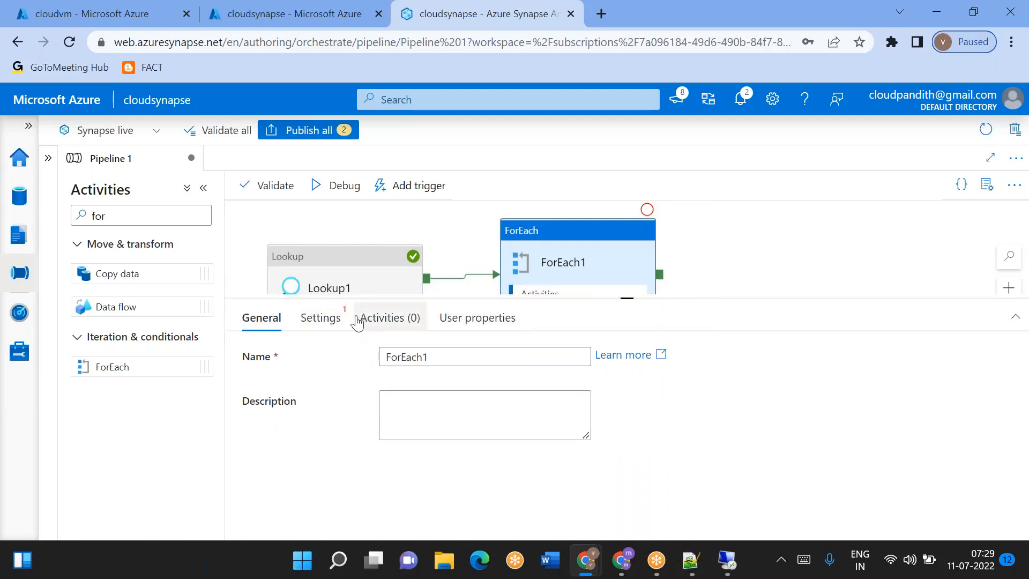
pyautogui.click(320, 318)
pyautogui.click(386, 355)
pyautogui.click(429, 411)
pyautogui.click(427, 443)
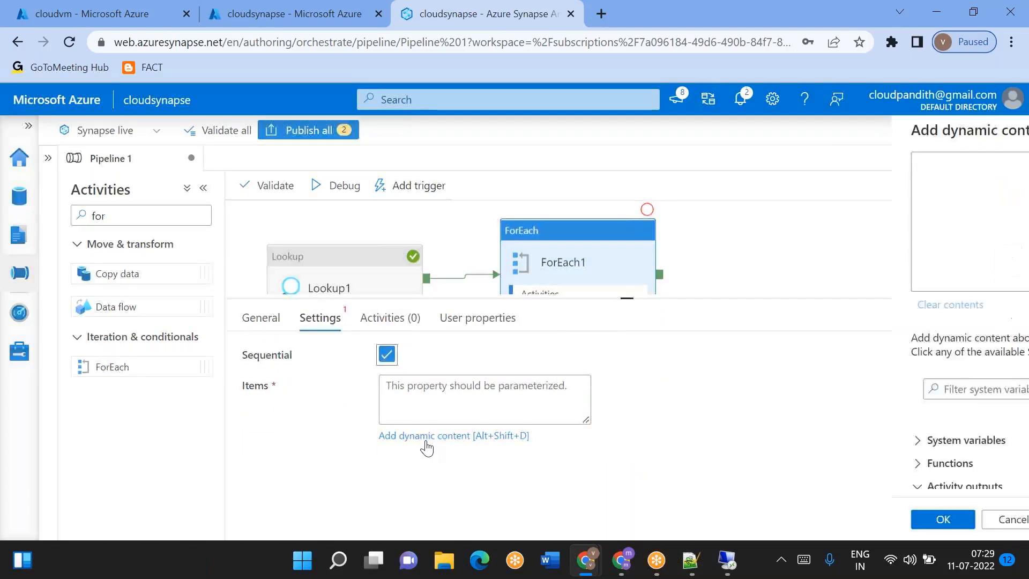
pyautogui.click(619, 477)
pyautogui.click(572, 519)
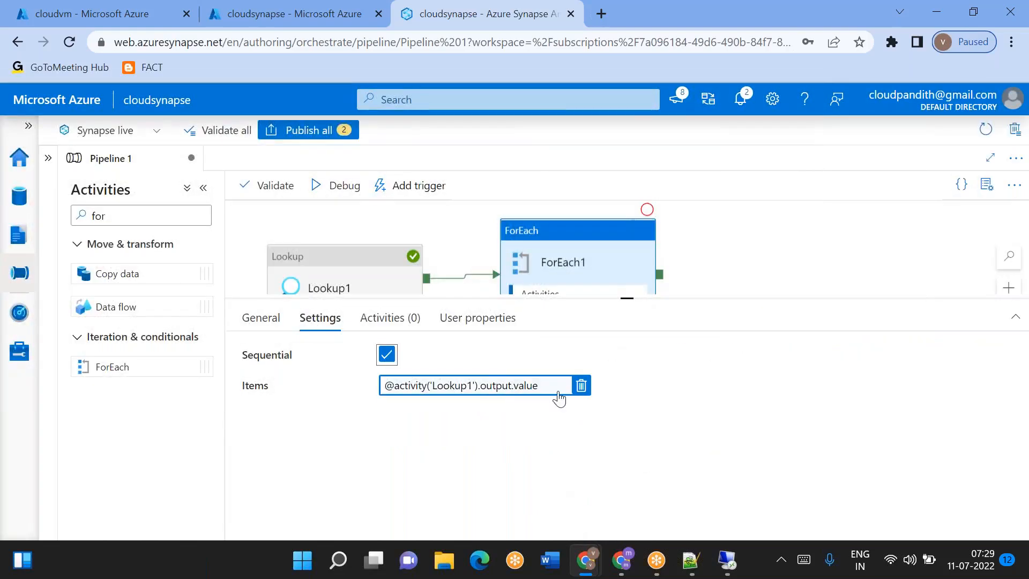
# Open the inside of ForEach1 and add a Copy data activity to its canvas
pyautogui.moveTo(611, 254); pyautogui.dragTo(609, 228)
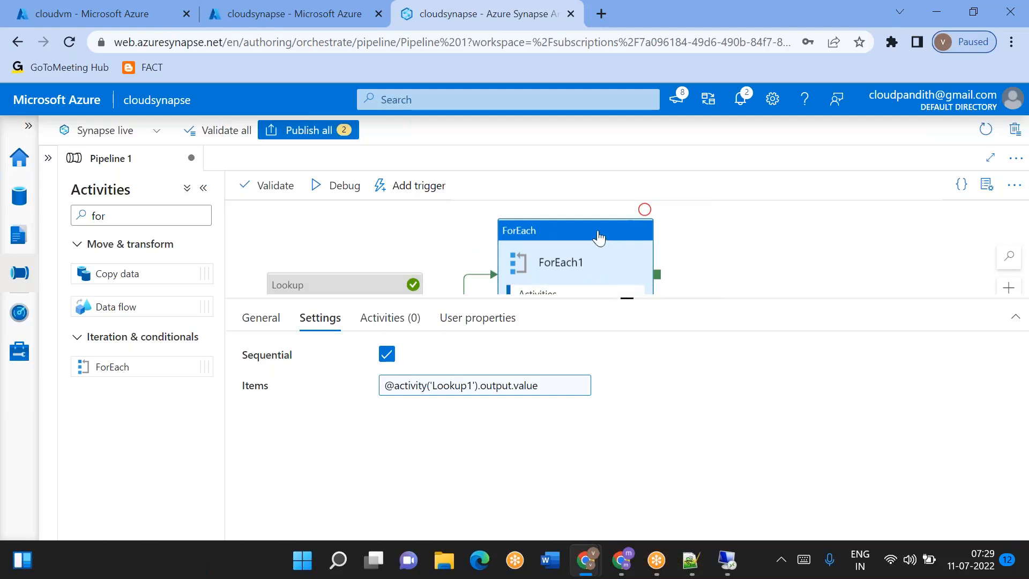
pyautogui.doubleClick(599, 238)
pyautogui.click(113, 216)
pyautogui.moveTo(112, 216); pyautogui.dragTo(76, 216)
pyautogui.press('BackSpace')
pyautogui.write('cop')
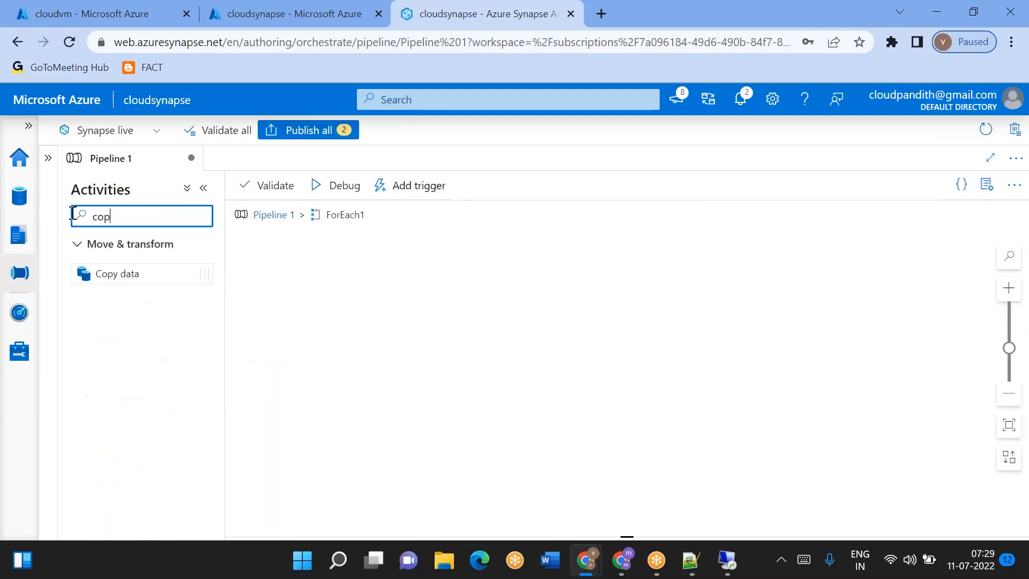
pyautogui.moveTo(136, 268); pyautogui.dragTo(461, 271)
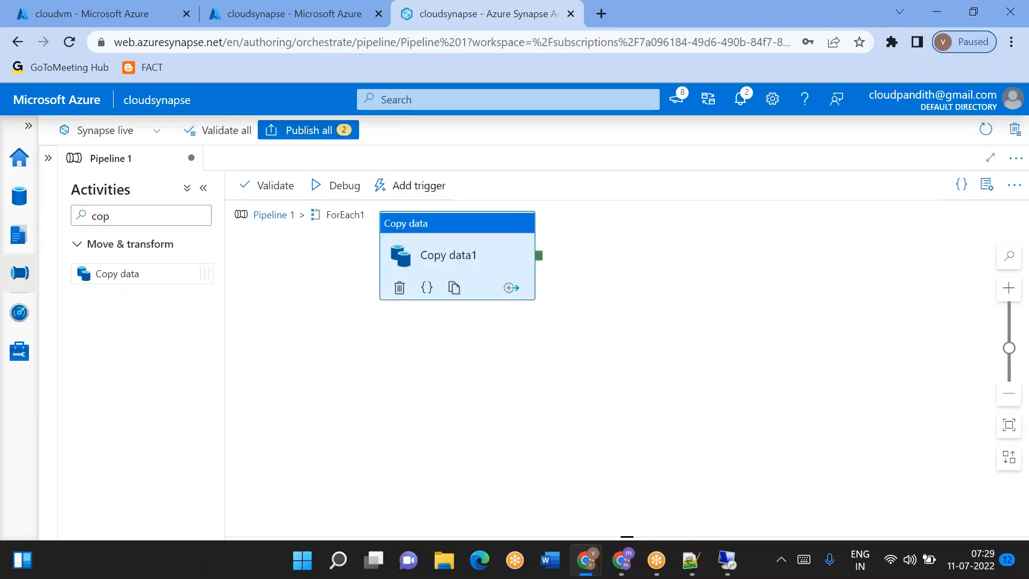
pyautogui.moveTo(440, 238)
pyautogui.mouseDown()
pyautogui.moveTo(456, 266)
pyautogui.moveTo(457, 232)
pyautogui.mouseUp()
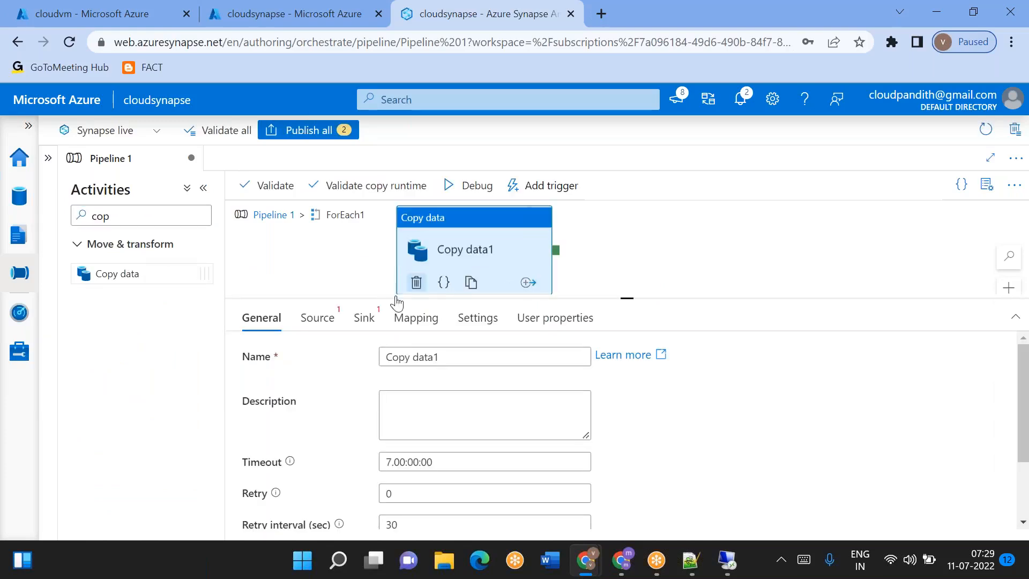
# Start a new source dataset for the Copy data activity using the SQL Server data store
pyautogui.click(319, 317)
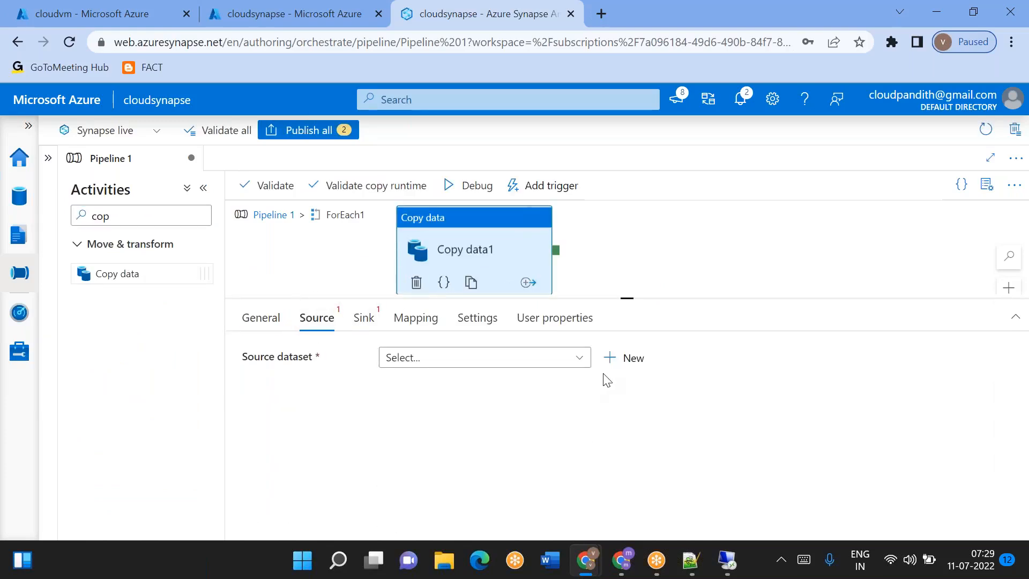
pyautogui.click(625, 358)
pyautogui.write('s')
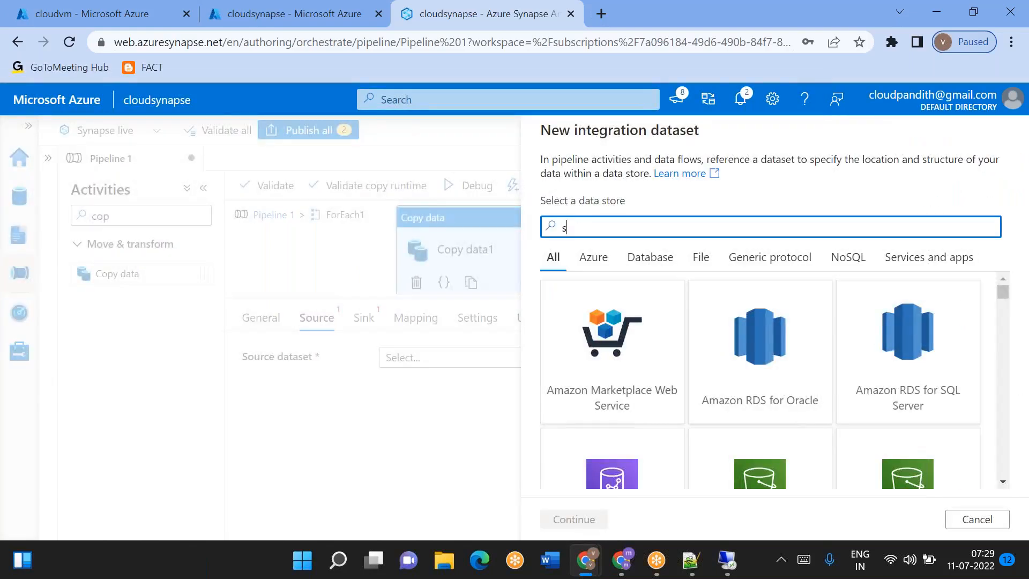
pyautogui.write('ql server')
pyautogui.click(760, 354)
pyautogui.click(573, 519)
# Name the dataset DS_SQLServer_Source, link it to LS_SQLSERVER, leave the table name empty and create it
pyautogui.moveTo(638, 172); pyautogui.dragTo(494, 159)
pyautogui.press('BackSpace')
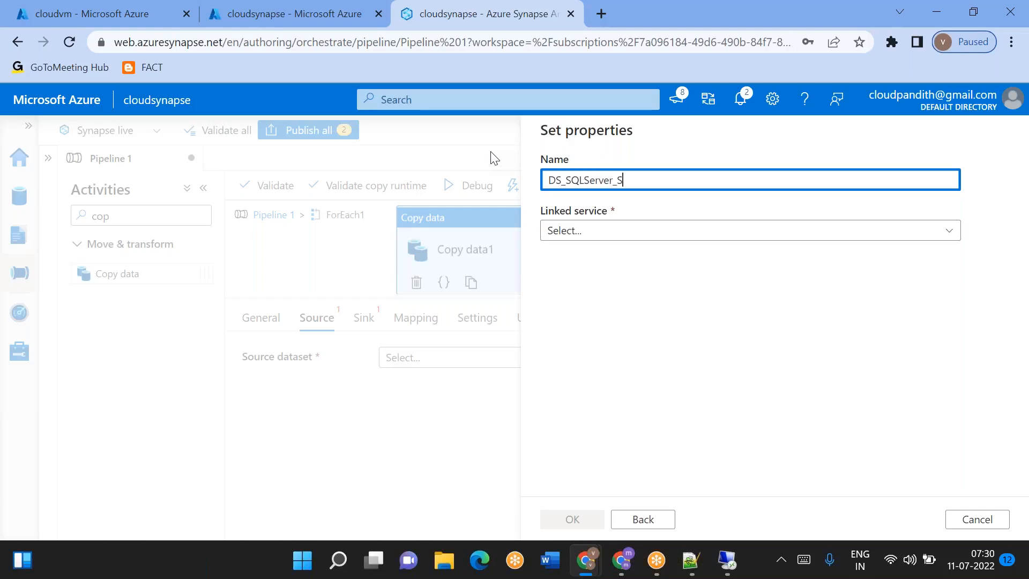
pyautogui.click(569, 237)
pyautogui.click(592, 347)
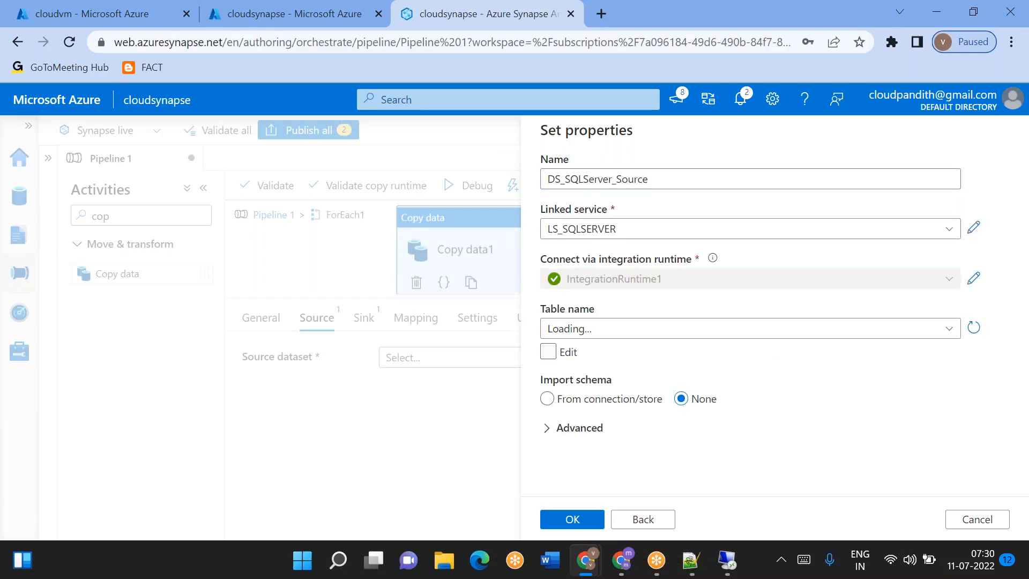
pyautogui.click(584, 330)
pyautogui.click(585, 333)
pyautogui.click(585, 334)
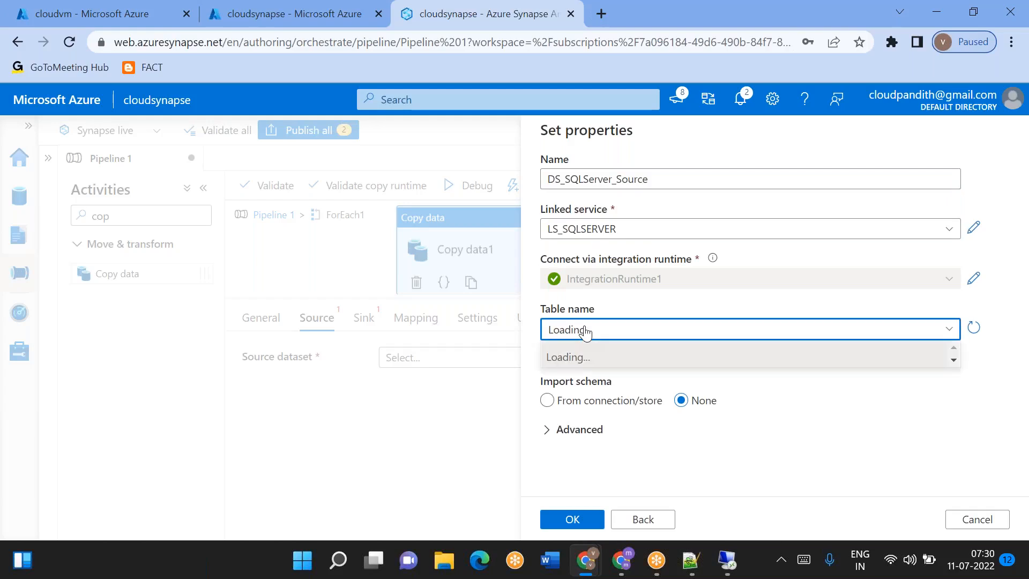
pyautogui.click(585, 334)
pyautogui.click(585, 333)
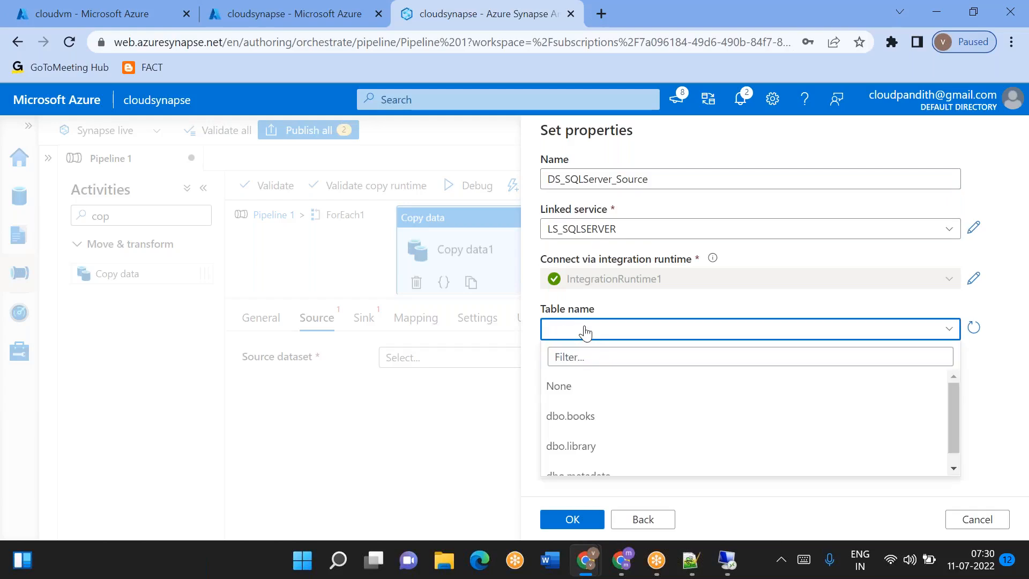
pyautogui.click(569, 520)
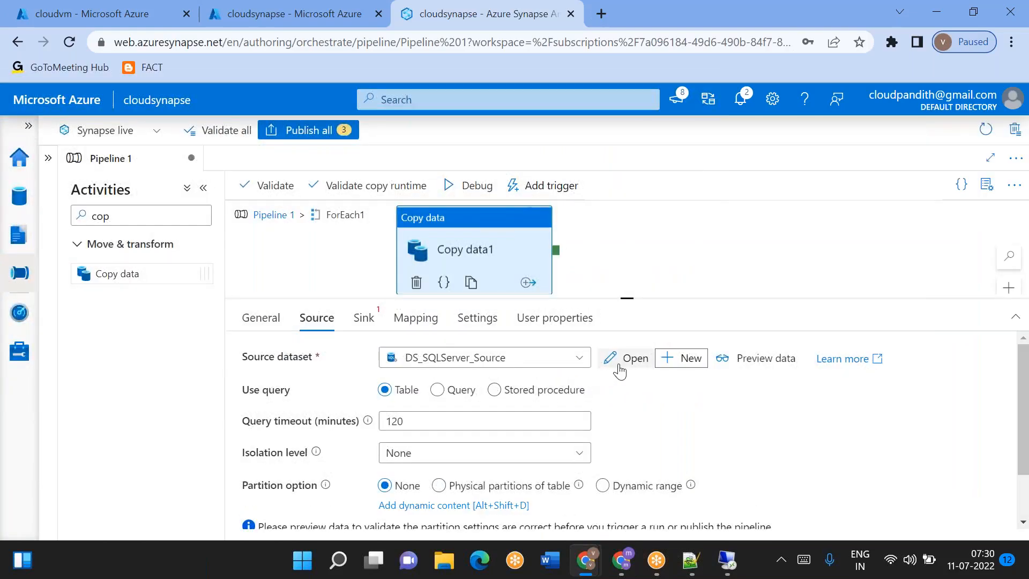
# Open the DS_SQLServer_Source dataset and add two string parameters, ds_param_srcschema and ds_param_srctable
pyautogui.click(635, 362)
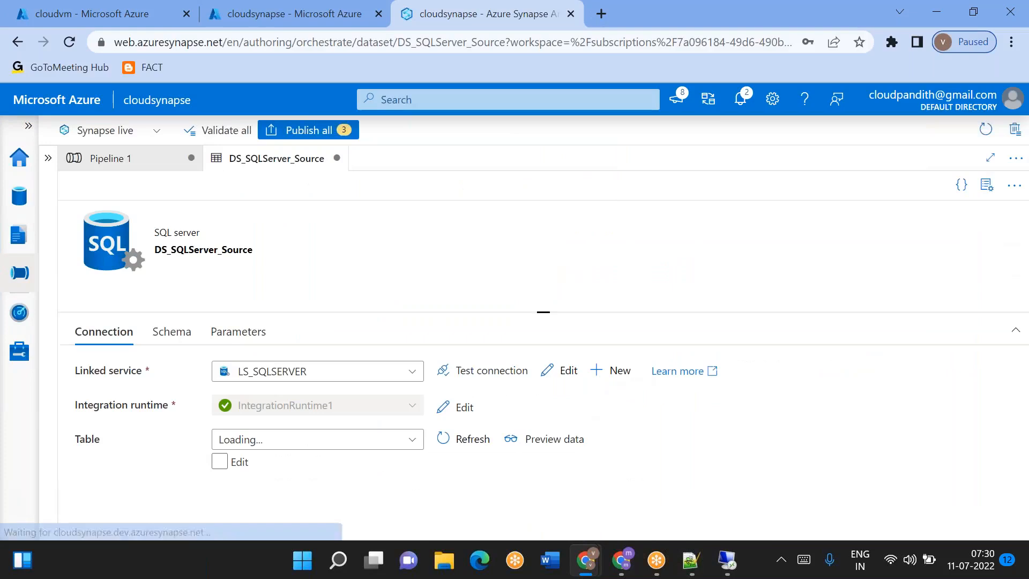
pyautogui.click(224, 332)
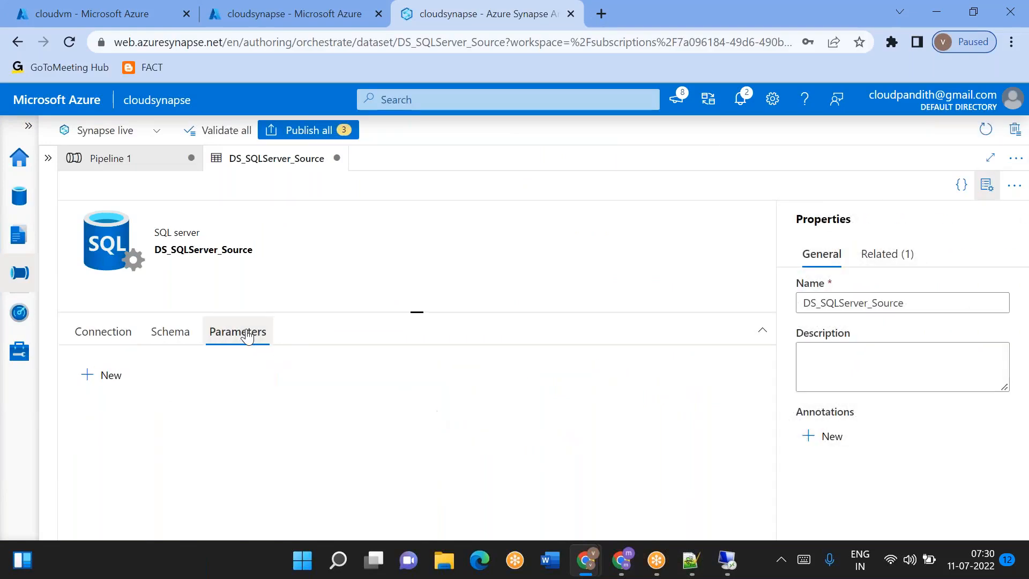
pyautogui.doubleClick(94, 377)
pyautogui.click(137, 435)
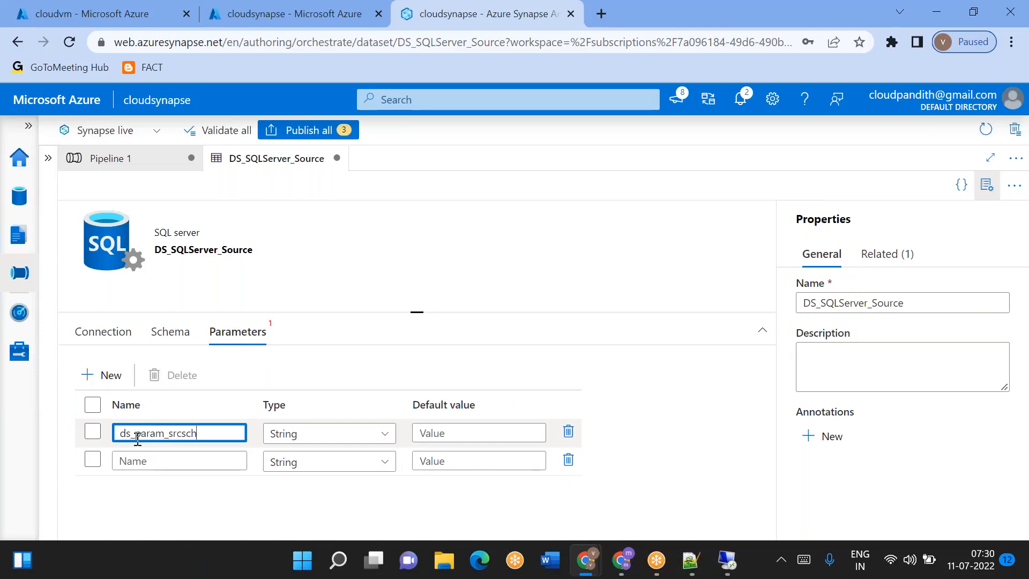
pyautogui.doubleClick(138, 438)
pyautogui.hotkey('ctrl', 'c')
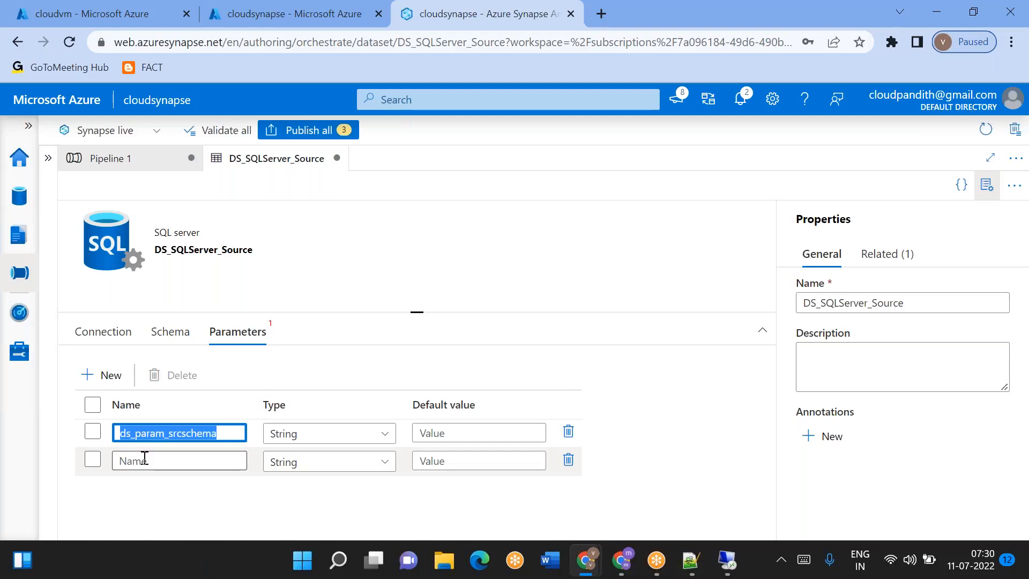
pyautogui.click(144, 459)
pyautogui.hotkey('ctrl', 'v')
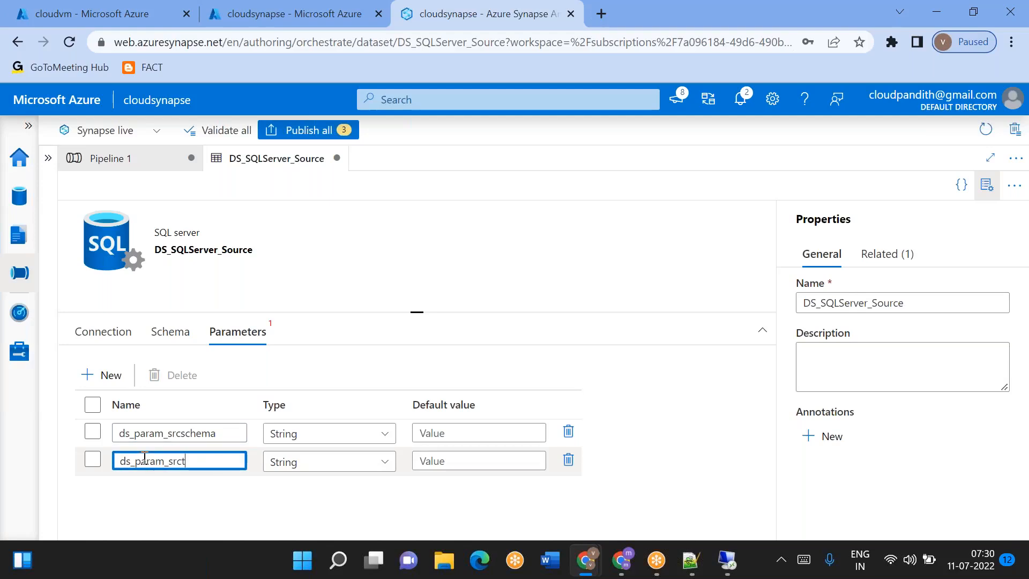
pyautogui.write('table')
pyautogui.click(103, 331)
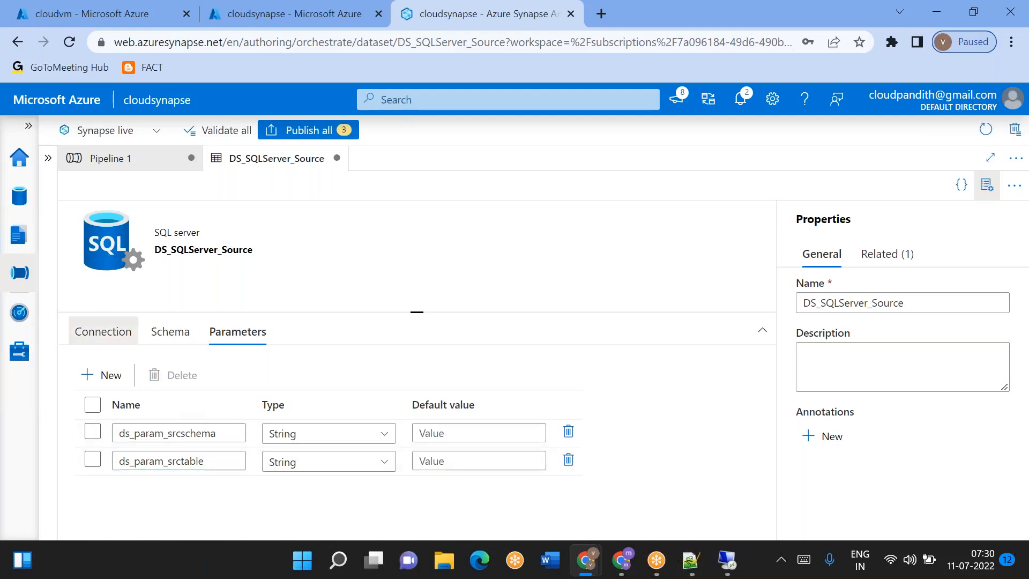
pyautogui.click(221, 464)
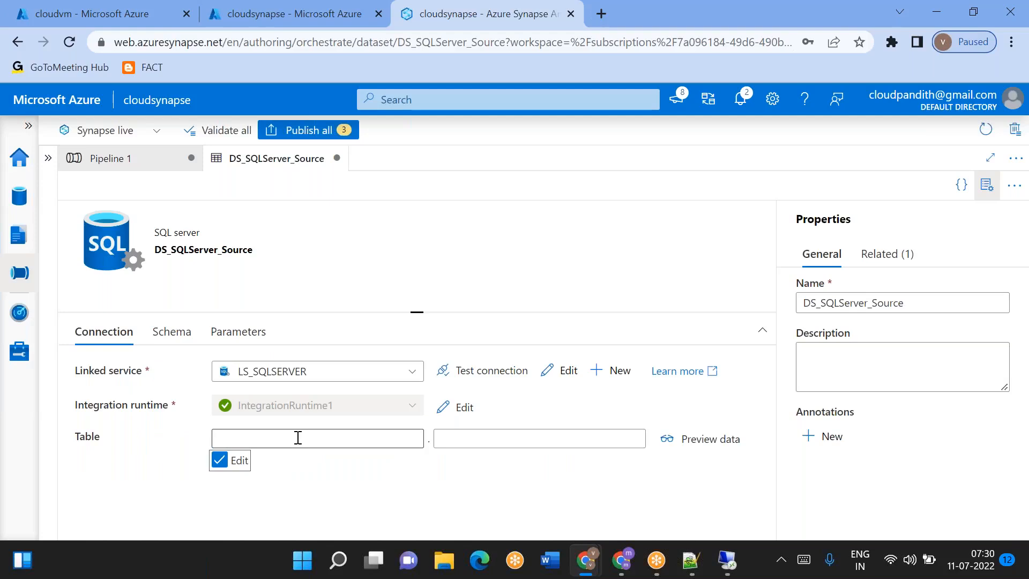
pyautogui.click(297, 438)
pyautogui.click(264, 460)
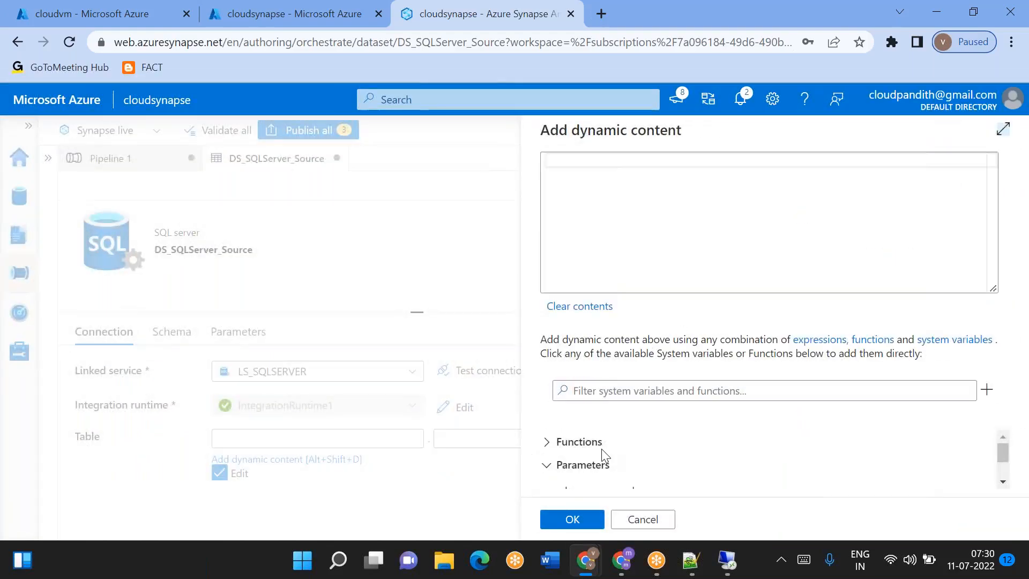
pyautogui.scroll(-2, 616, 461)
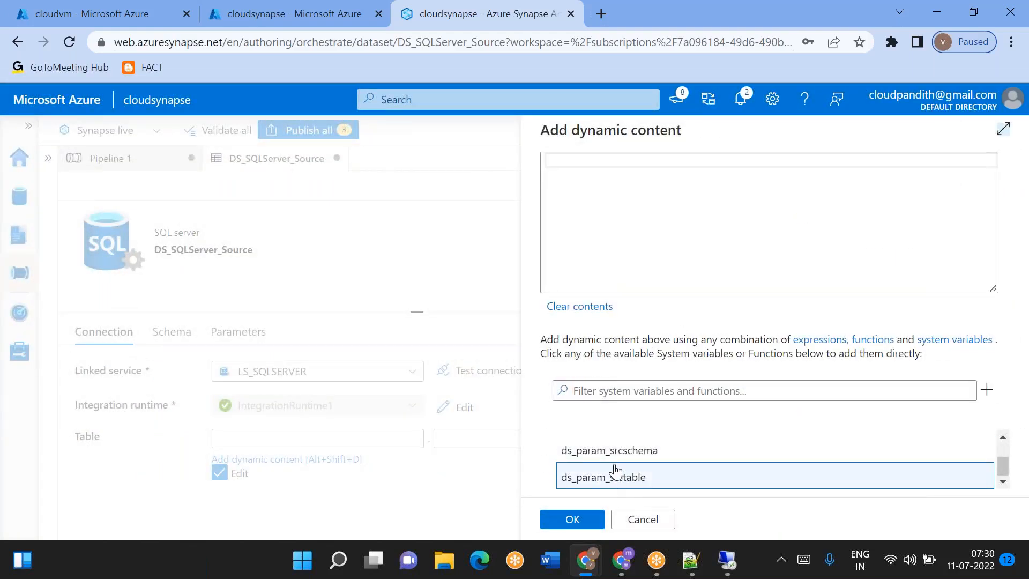
pyautogui.moveTo(610, 451); pyautogui.dragTo(579, 519)
pyautogui.click(579, 524)
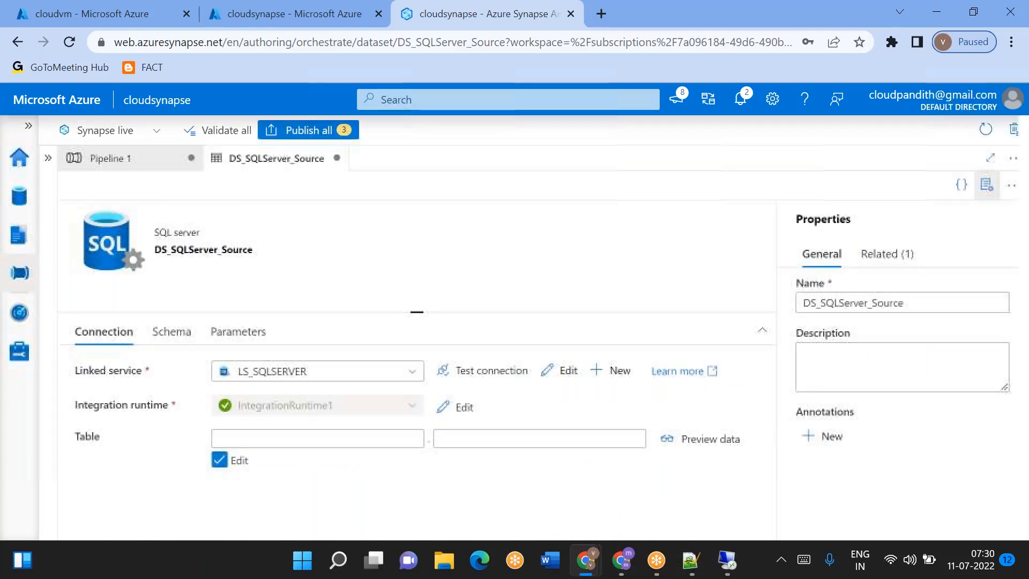
pyautogui.click(391, 436)
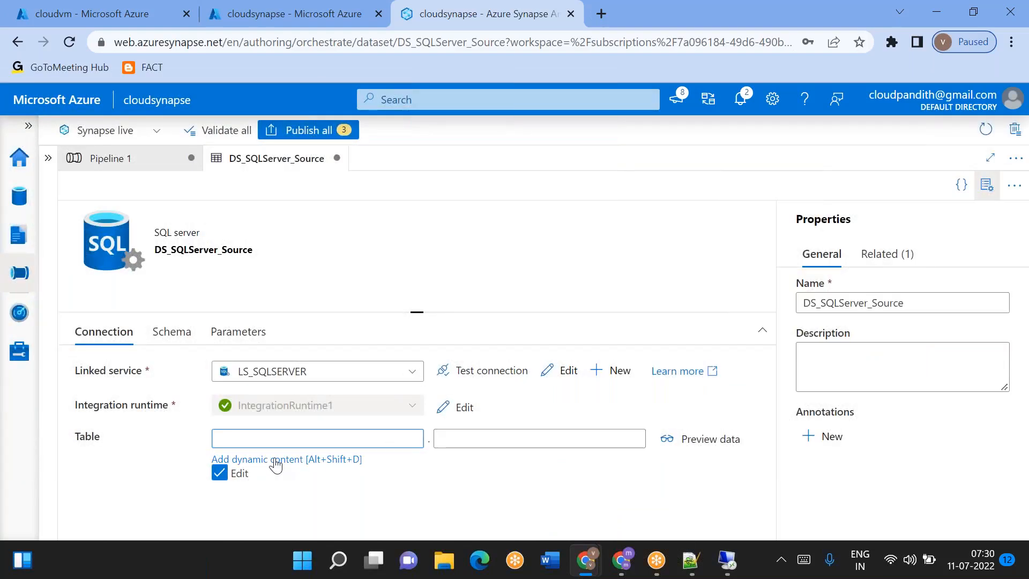
pyautogui.click(231, 461)
pyautogui.scroll(-2, 638, 461)
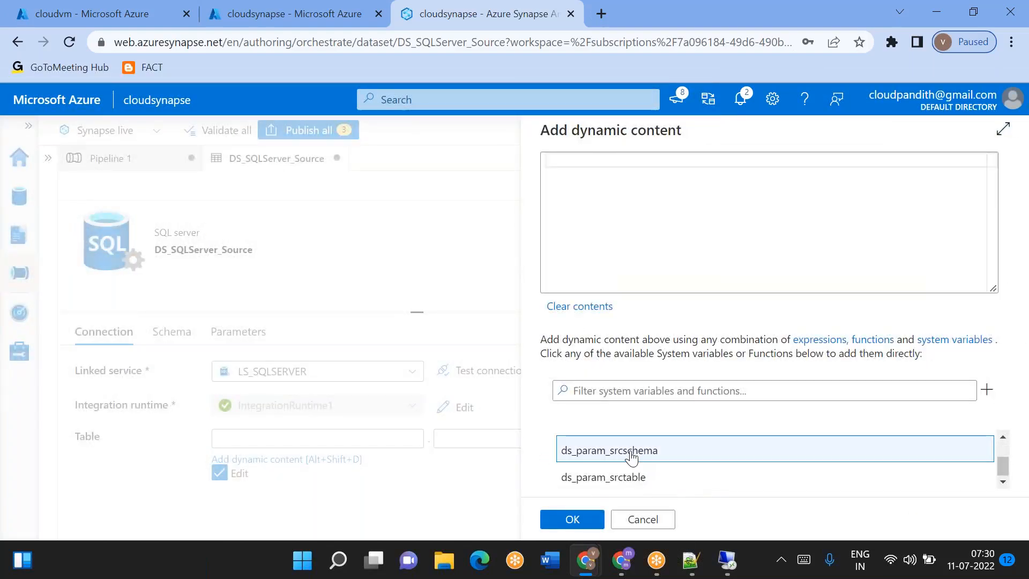
pyautogui.click(638, 451)
pyautogui.click(572, 520)
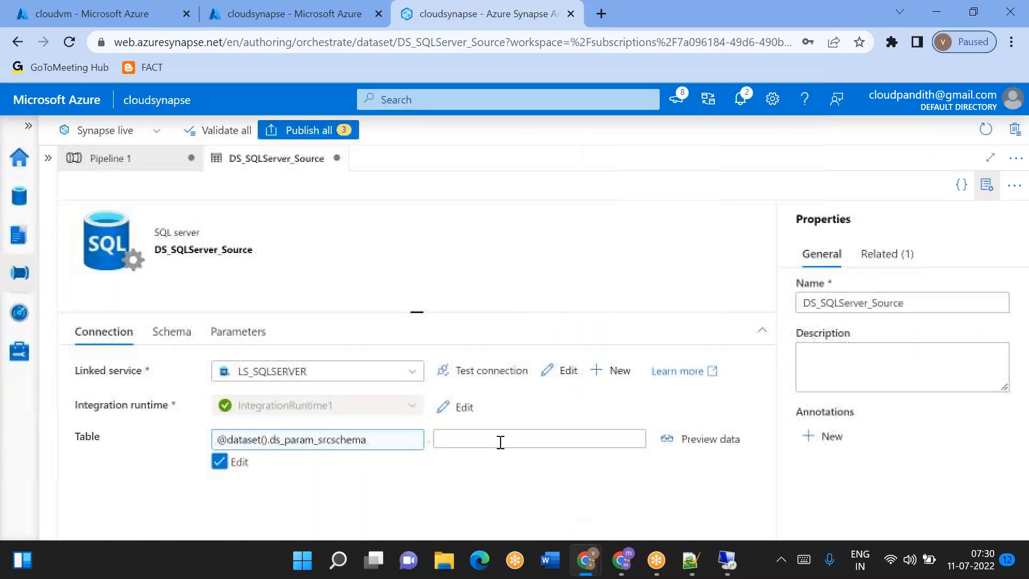
pyautogui.click(498, 441)
pyautogui.click(484, 460)
pyautogui.scroll(-2, 632, 461)
pyautogui.click(616, 477)
pyautogui.click(572, 520)
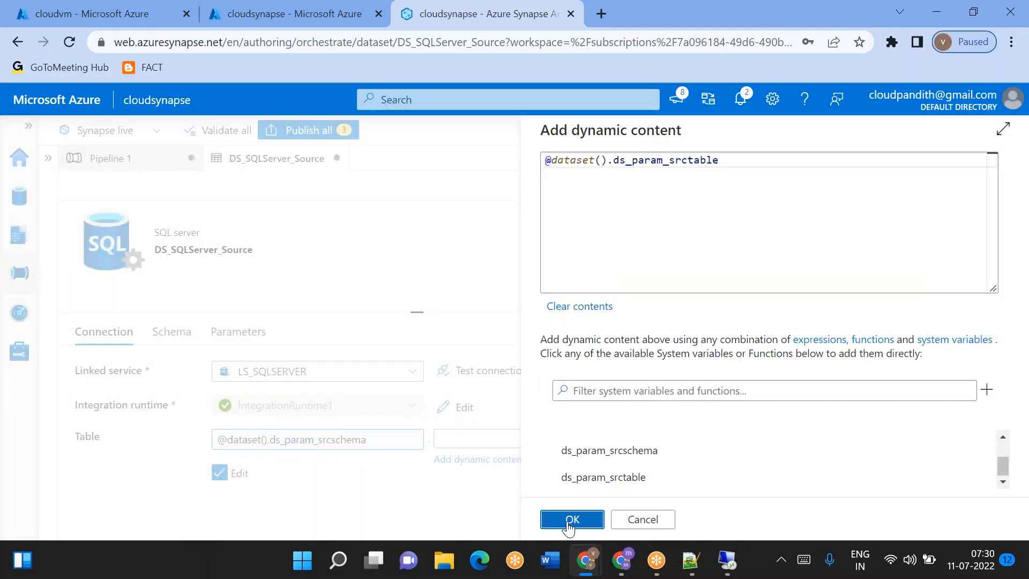
# Return to Pipeline 1, then switch to Notepad++ and look up the source schema key in the first entry of the Lookup output
pyautogui.click(154, 162)
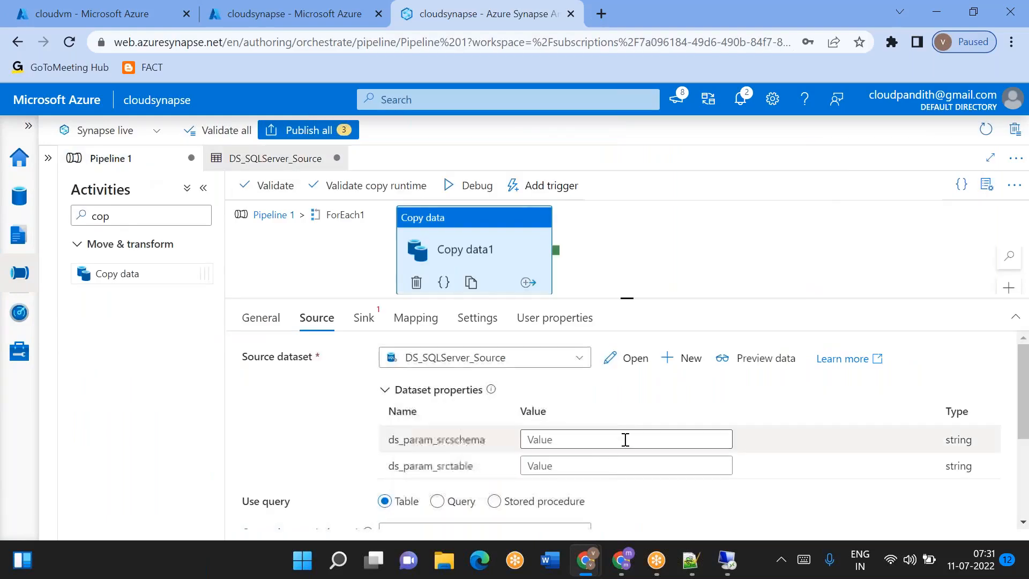
pyautogui.click(613, 439)
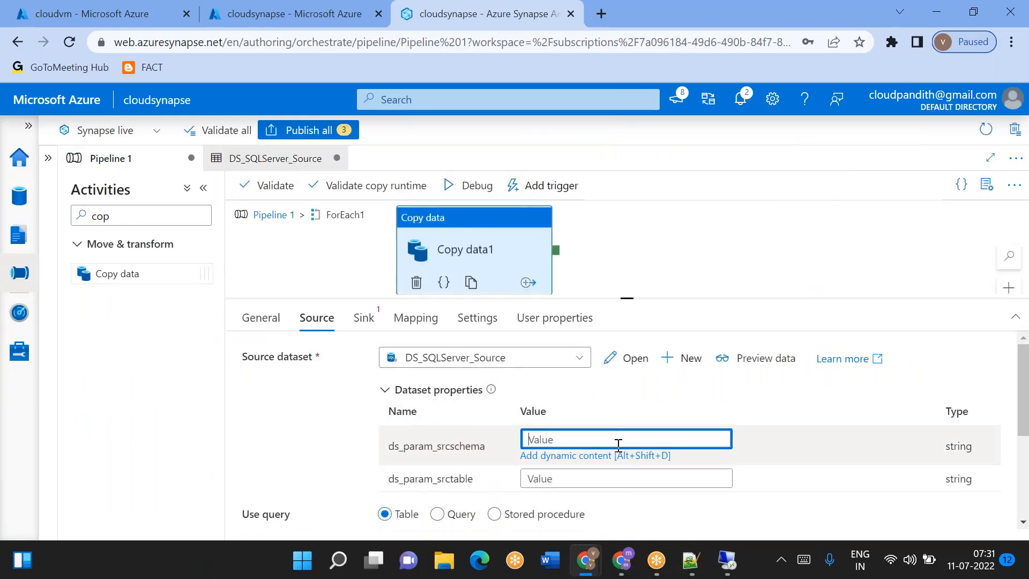
pyautogui.click(691, 560)
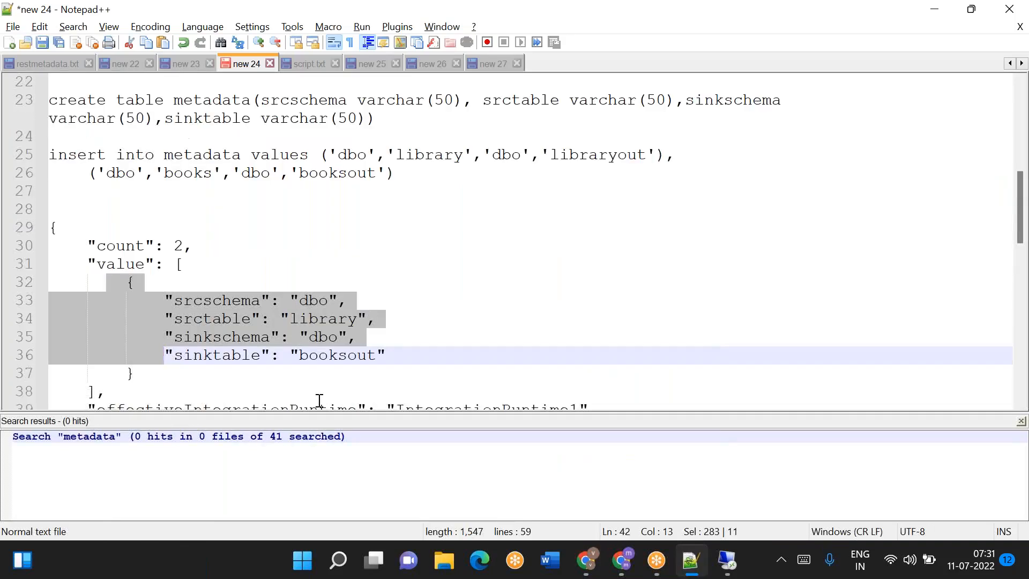
pyautogui.scroll(1, 195, 305)
pyautogui.scroll(-2, 195, 305)
pyautogui.click(103, 223)
pyautogui.moveTo(103, 223); pyautogui.dragTo(138, 320)
pyautogui.click(252, 327)
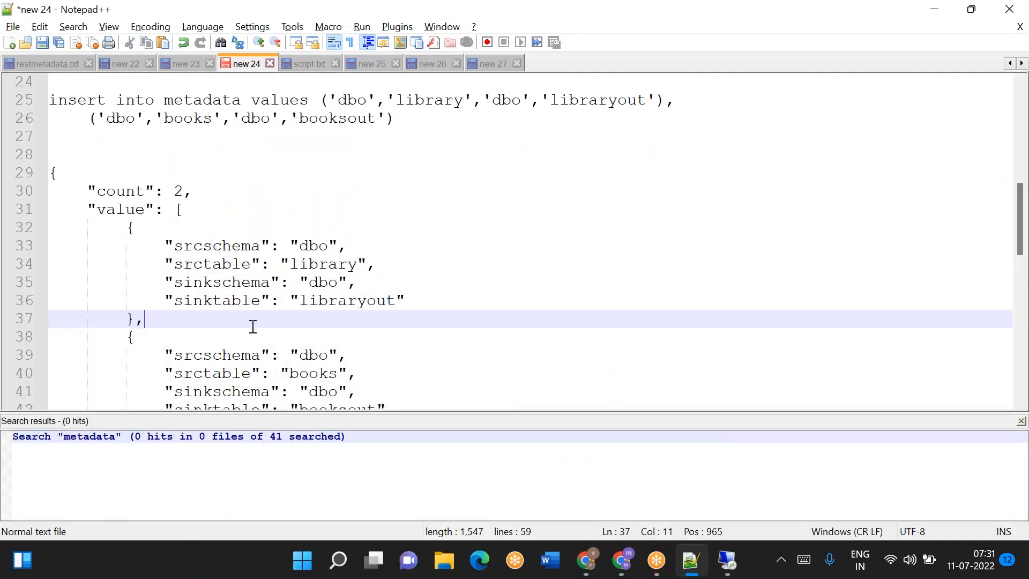
pyautogui.doubleClick(224, 246)
pyautogui.hotkey('alt', 'Tab')
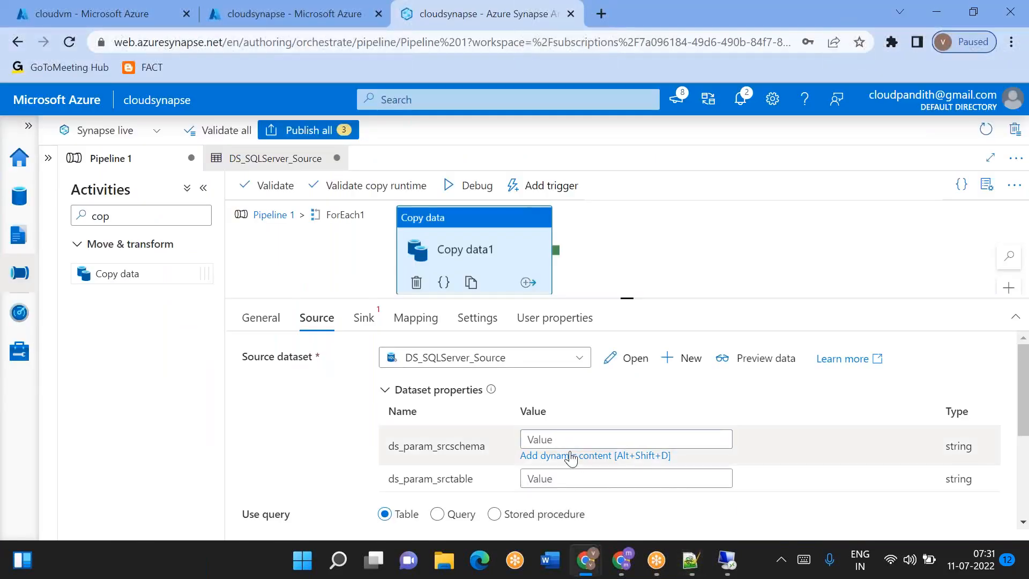
pyautogui.click(571, 457)
pyautogui.scroll(-3, 646, 461)
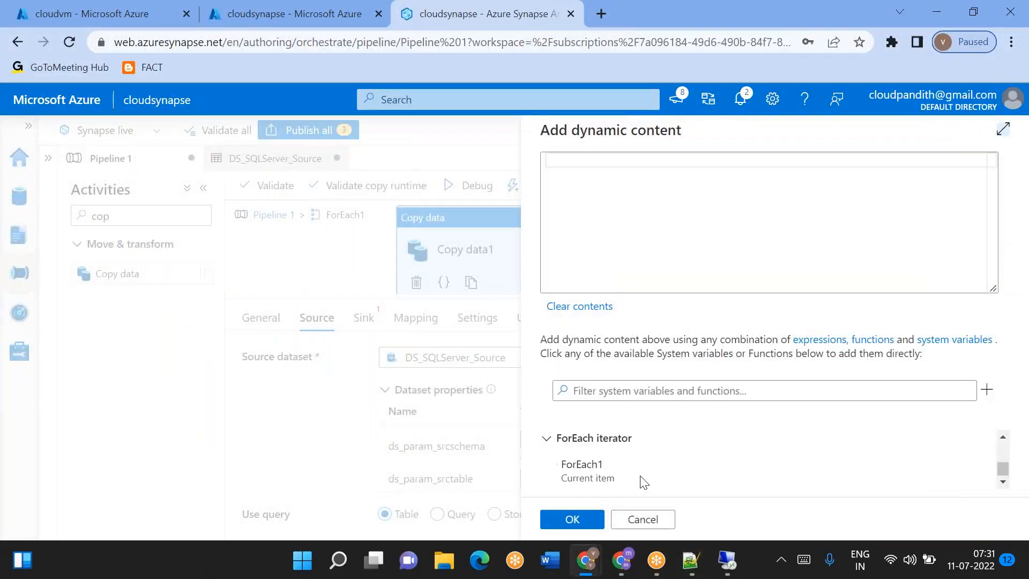
pyautogui.click(593, 472)
pyautogui.click(602, 172)
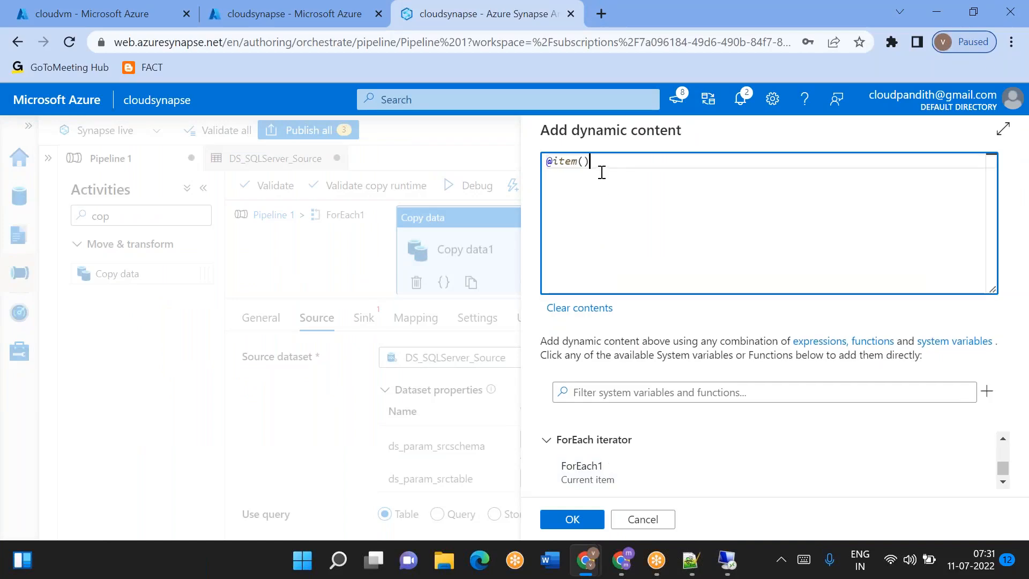
pyautogui.write('.srcschema')
pyautogui.click(573, 520)
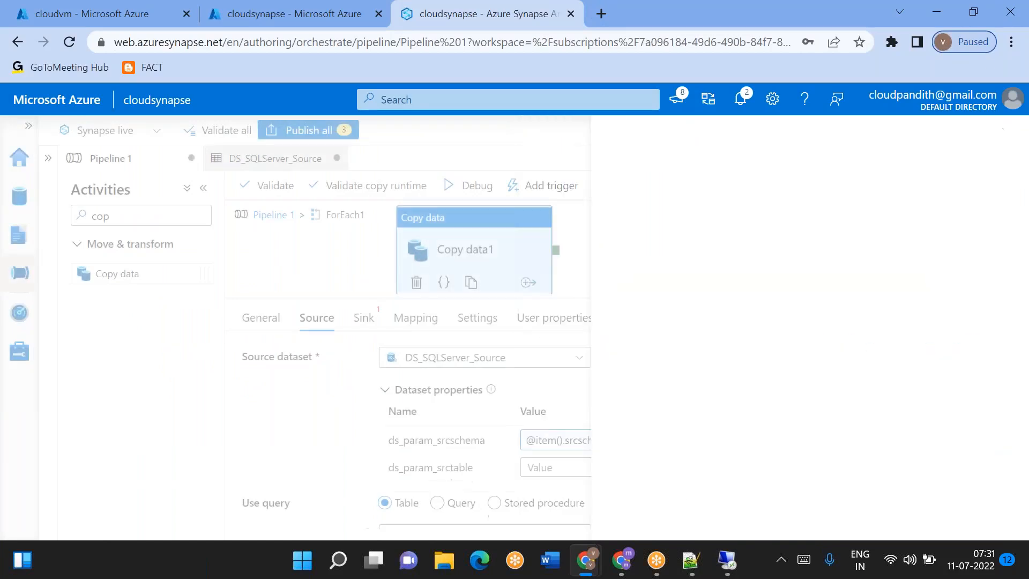
pyautogui.click(559, 468)
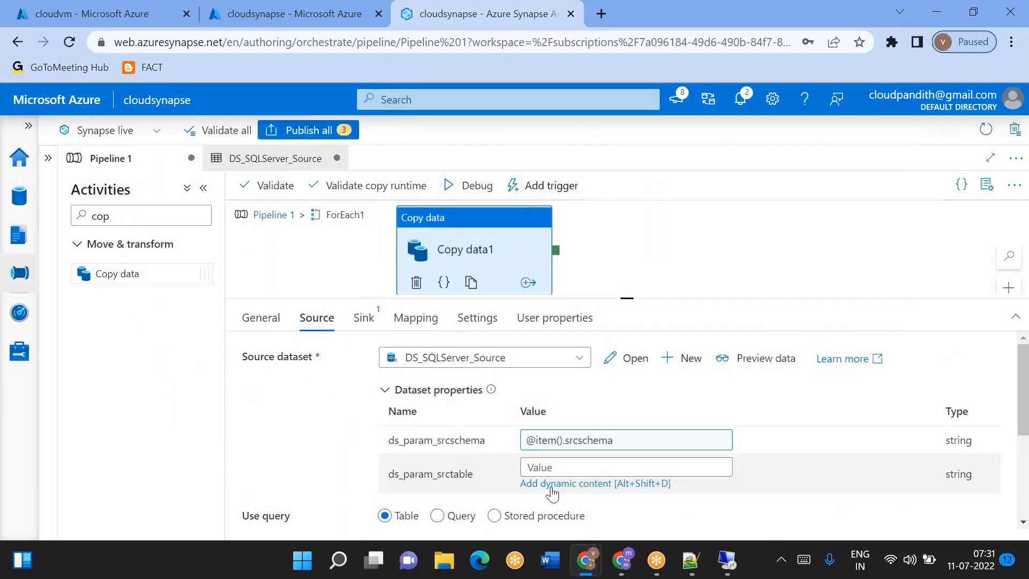
pyautogui.click(551, 484)
pyautogui.click(620, 478)
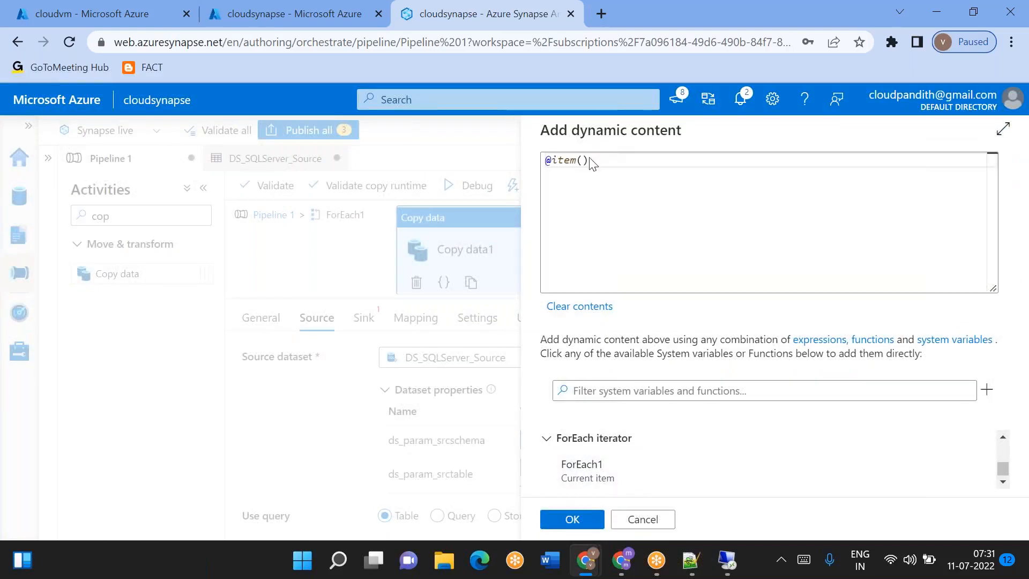
pyautogui.hotkey('alt', 'Tab')
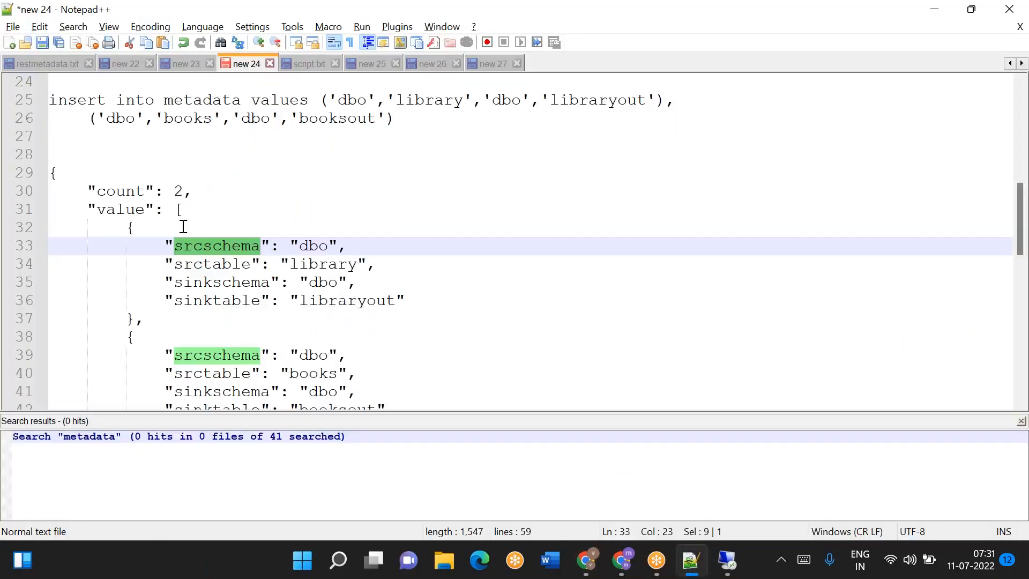
pyautogui.doubleClick(209, 263)
pyautogui.hotkey('ctrl', 'c')
pyautogui.hotkey('alt', 'Tab')
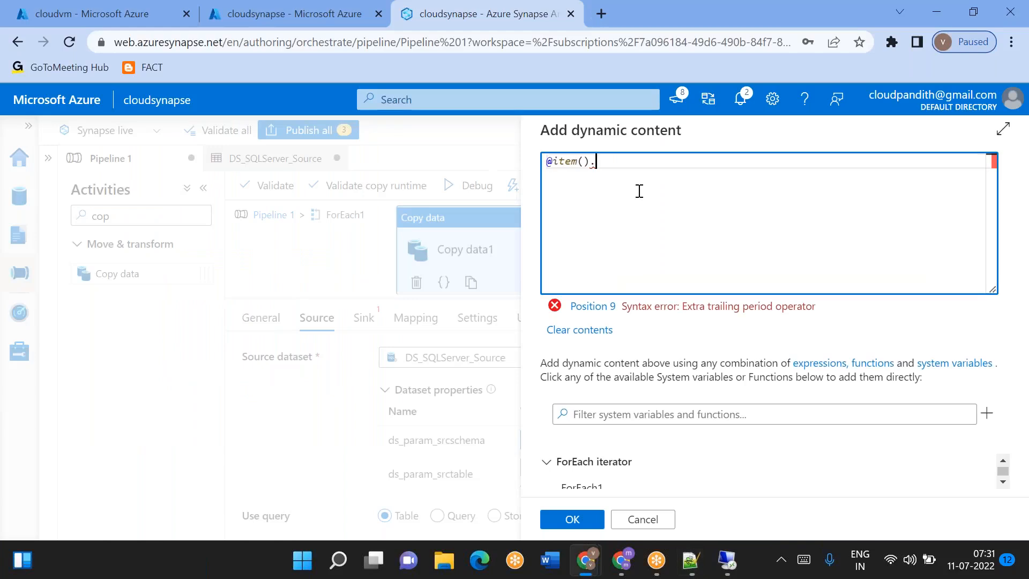
pyautogui.hotkey('ctrl', 'v')
pyautogui.click(571, 519)
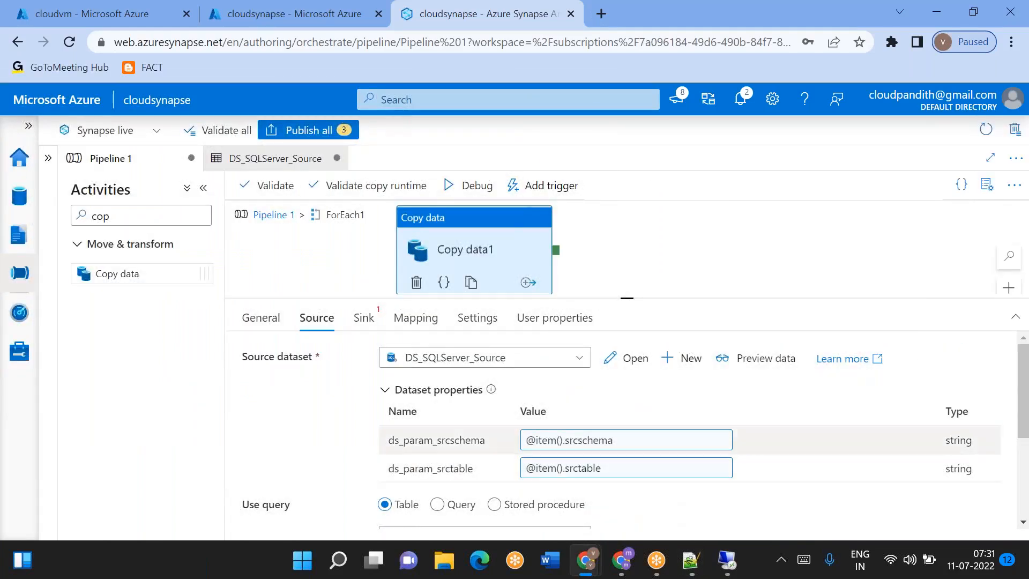
# Start a new sink dataset for the Copy data1 activity and search the data stores for "syna"
pyautogui.click(361, 319)
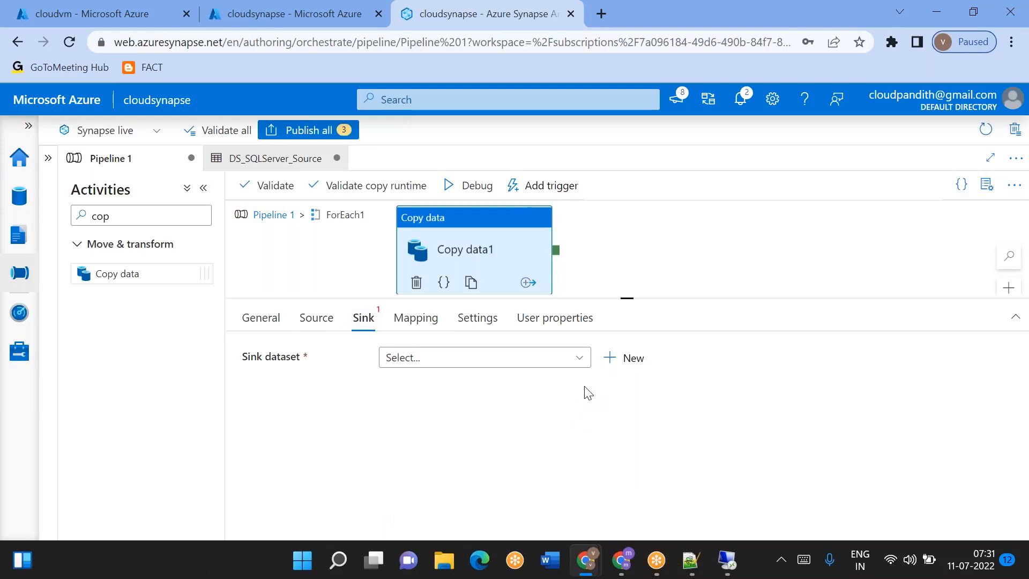
pyautogui.click(627, 370)
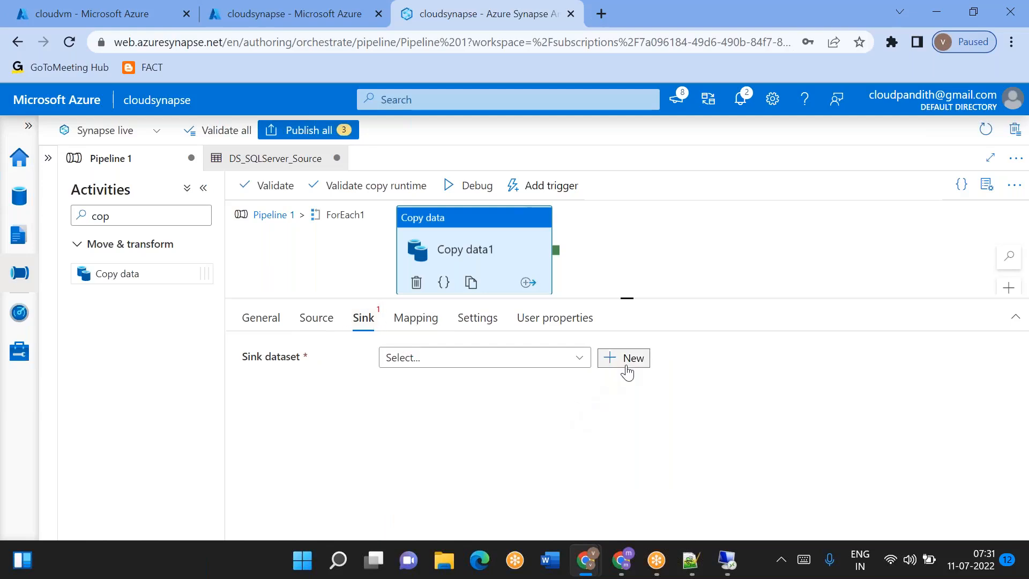
pyautogui.write('syna')
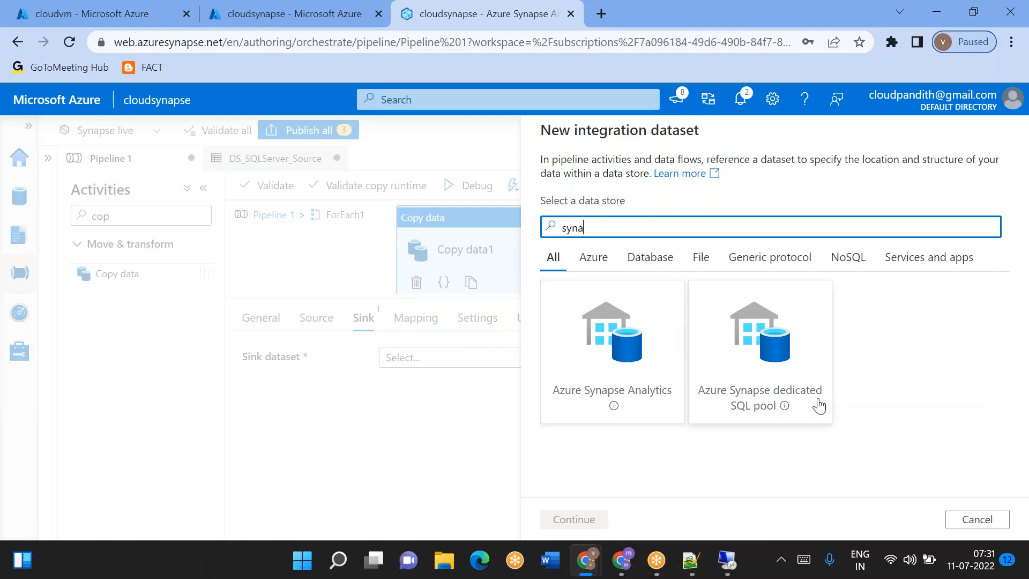
# Try to set up an Azure Synapse Analytics dataset named DS_Synapse_Sink using the linked service cloudsynapse-WorkspaceDefaultSqlServer
pyautogui.click(610, 364)
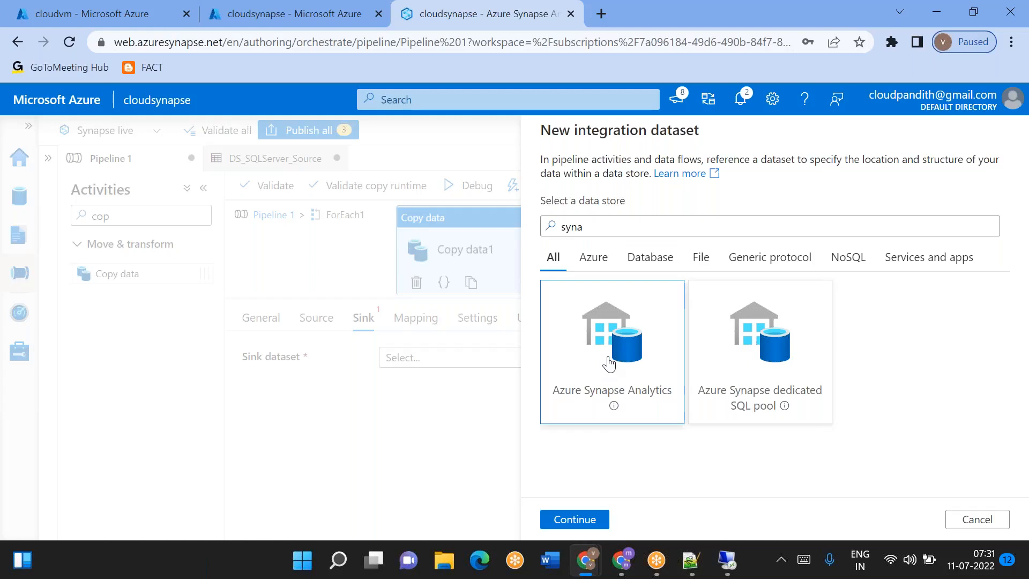
pyautogui.click(571, 520)
pyautogui.click(705, 179)
pyautogui.hotkey('ctrl', 'a')
pyautogui.write('s')
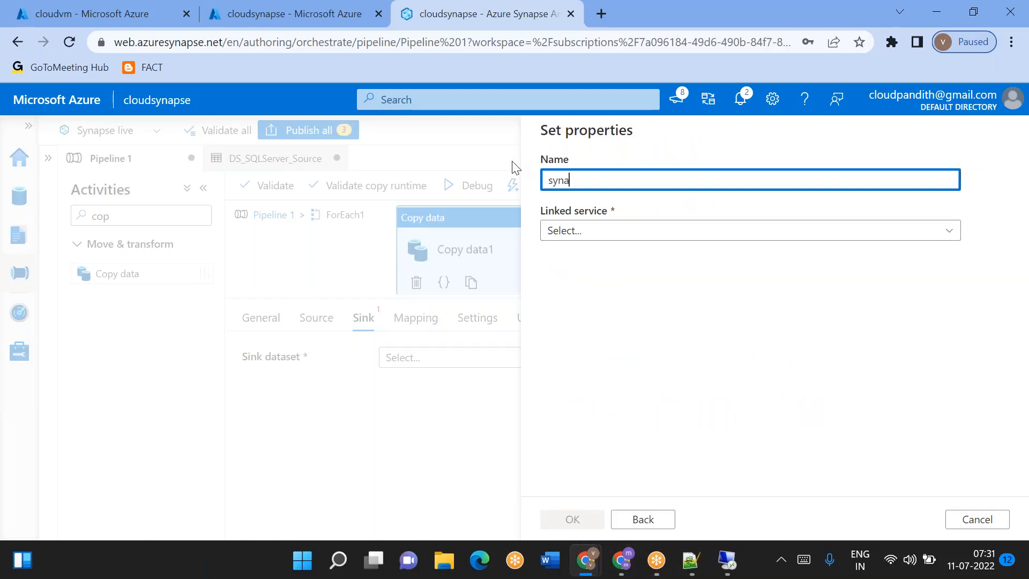
pyautogui.hotkey('ctrl', 'a')
pyautogui.press('BackSpace')
pyautogui.write('DS_Synapse_D')
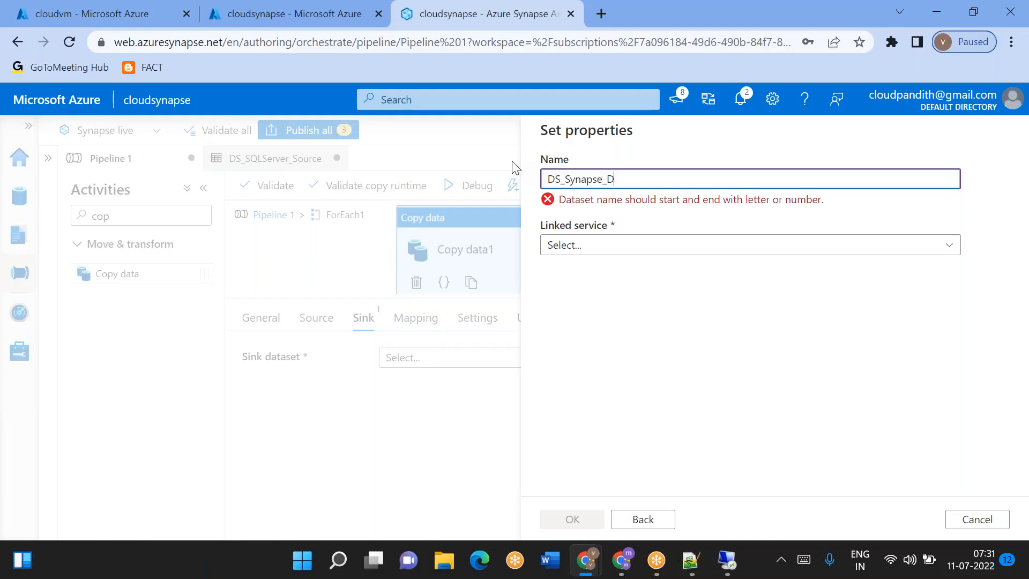
pyautogui.press('BackSpace')
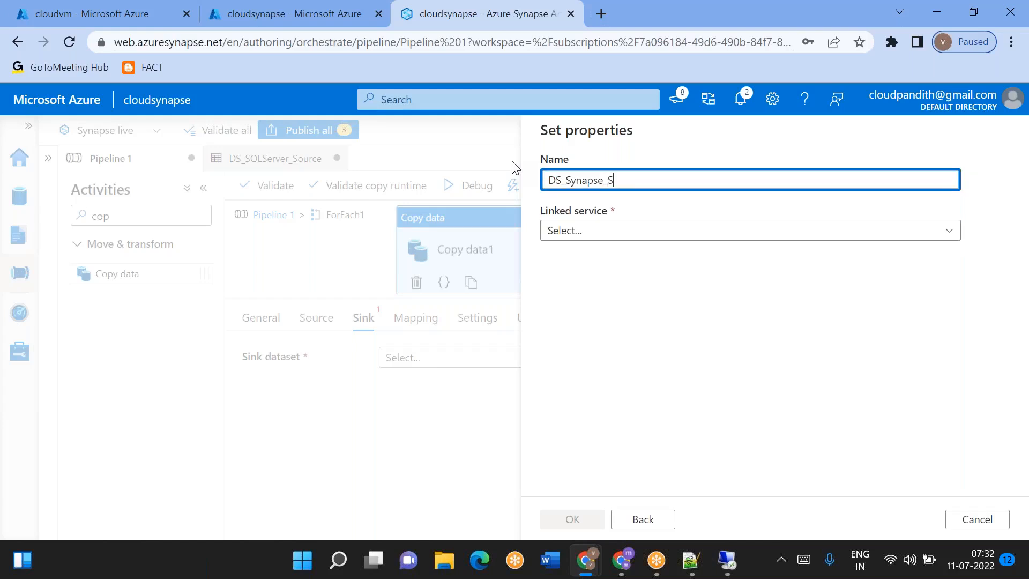
pyautogui.click(643, 231)
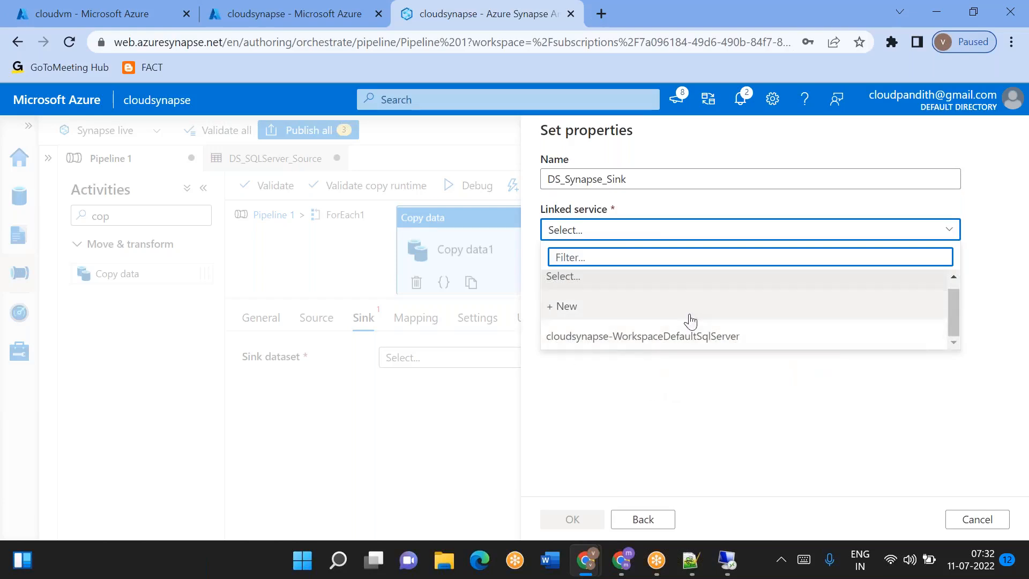
pyautogui.click(585, 337)
pyautogui.click(597, 341)
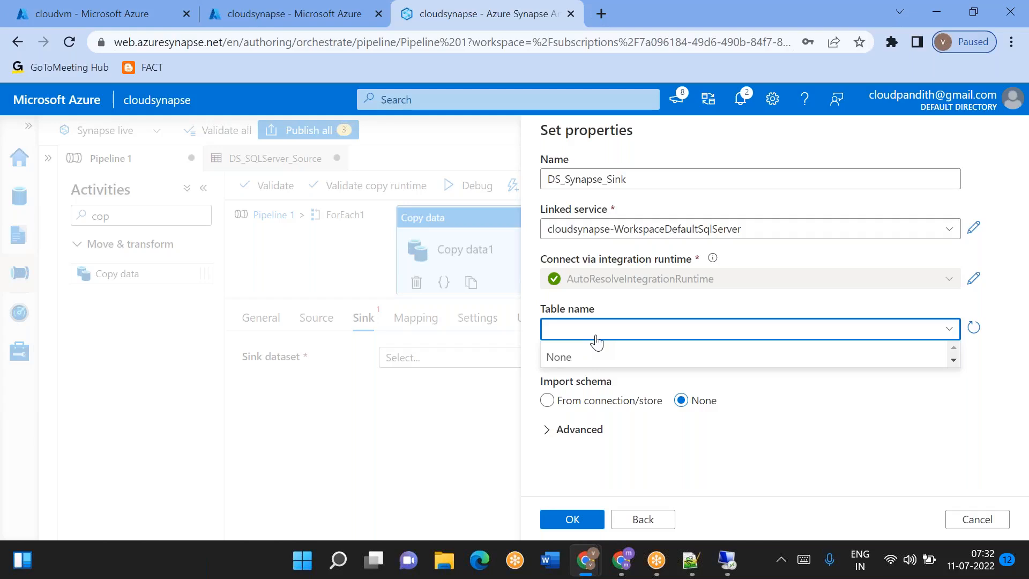
pyautogui.click(596, 337)
pyautogui.click(597, 341)
# Review the connection settings of the cloudsynapse-WorkspaceDefaultSqlServer linked service, then go back to the data store selection
pyautogui.click(974, 227)
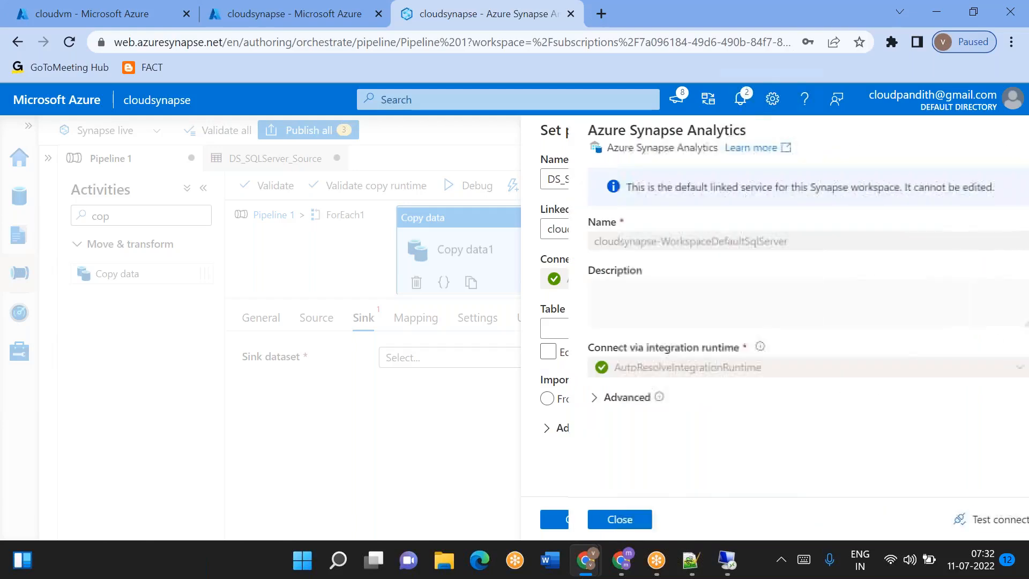
pyautogui.scroll(-3, 711, 352)
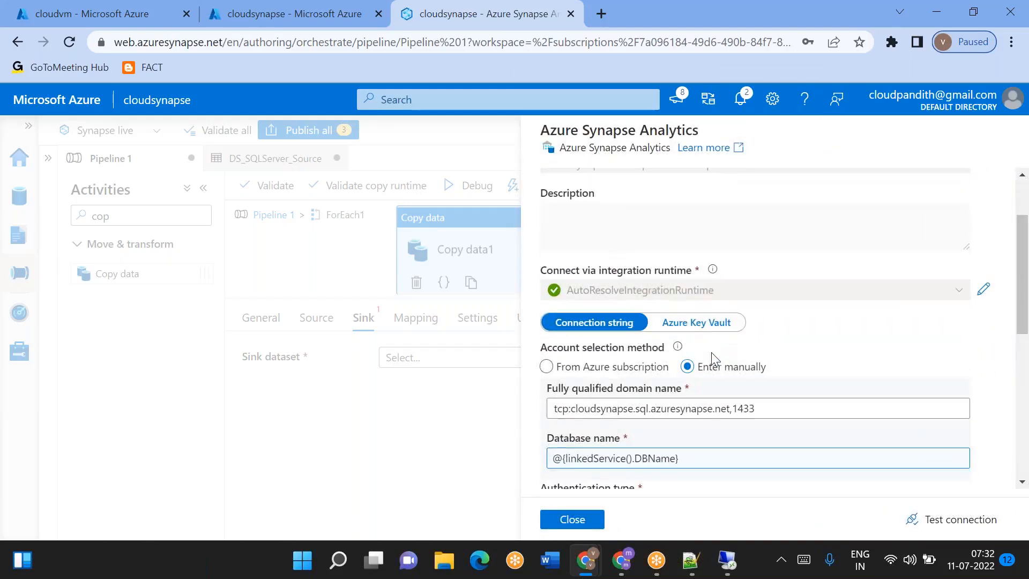
pyautogui.scroll(-2, 680, 413)
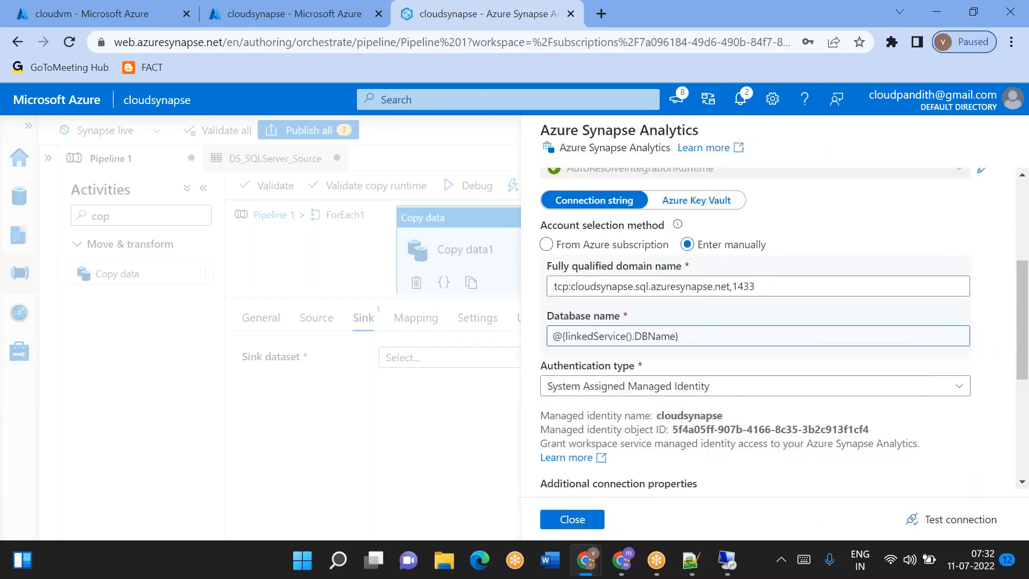
pyautogui.scroll(5, 636, 373)
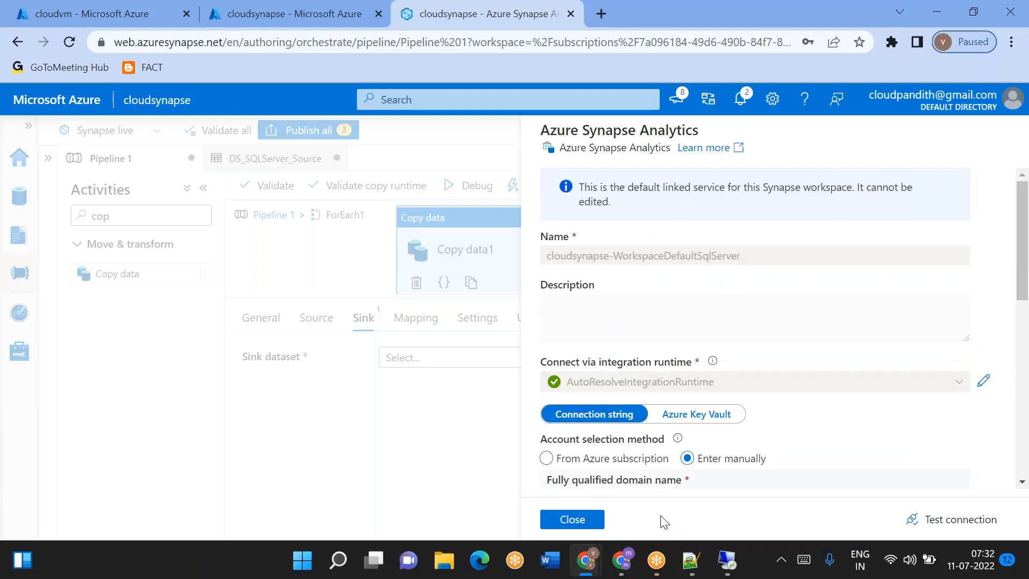
pyautogui.click(592, 525)
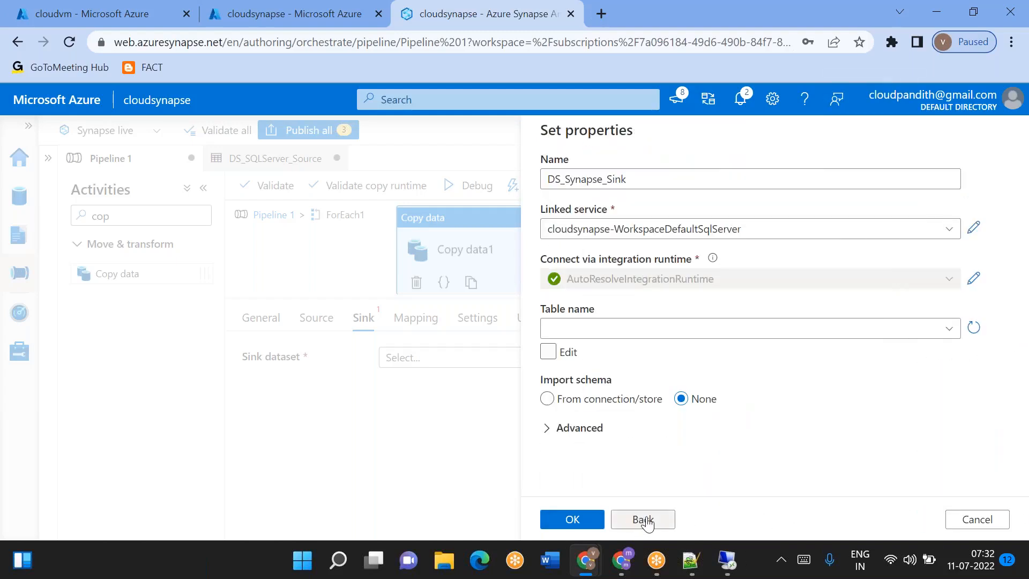
pyautogui.click(641, 520)
pyautogui.click(789, 358)
pyautogui.click(581, 520)
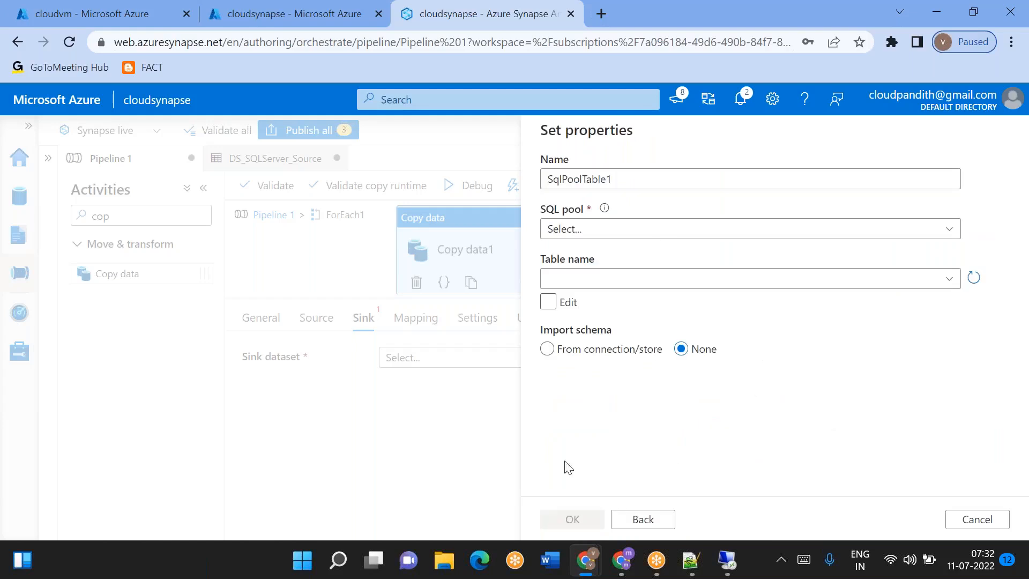
pyautogui.click(584, 230)
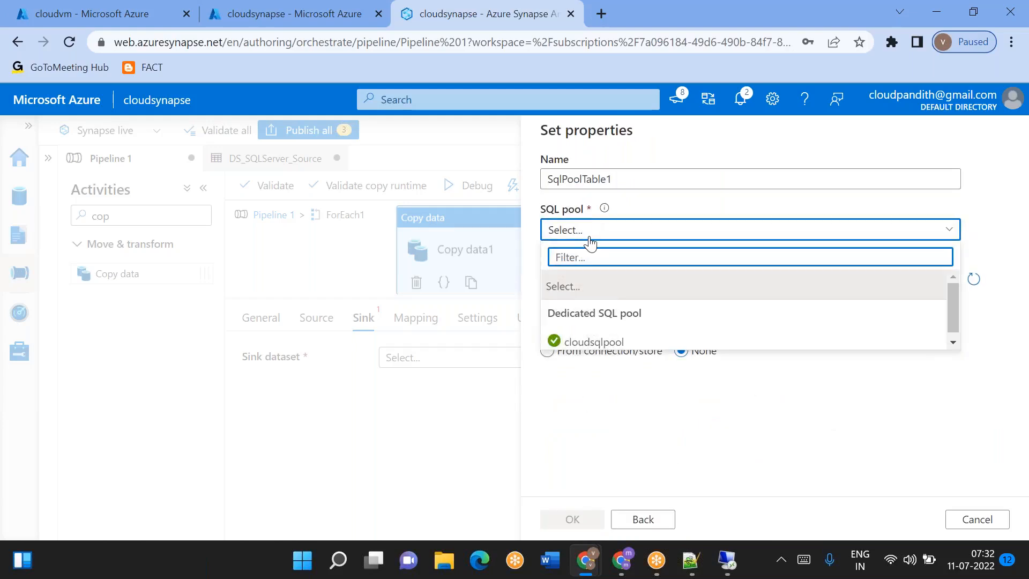
pyautogui.click(743, 484)
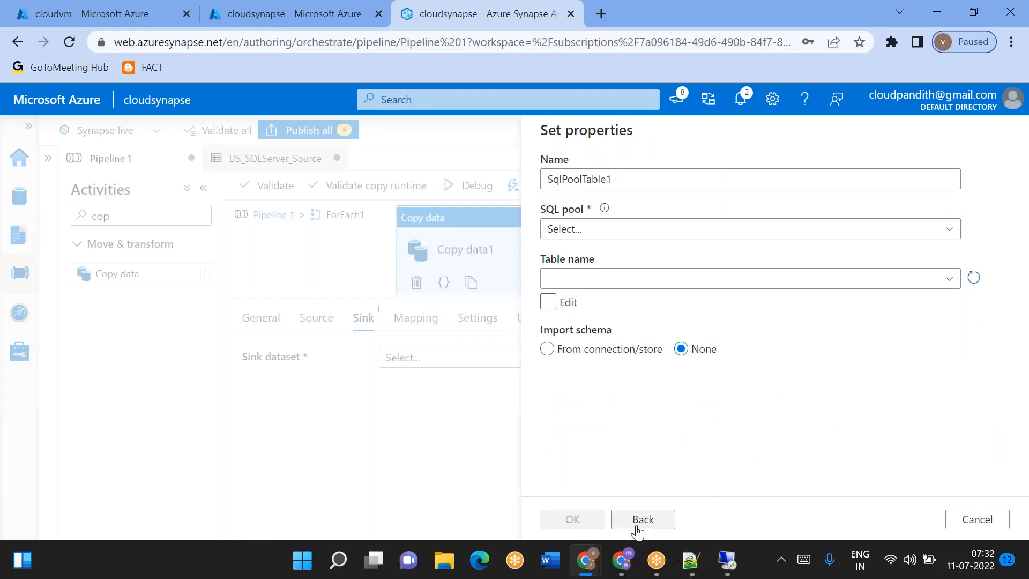
pyautogui.click(643, 520)
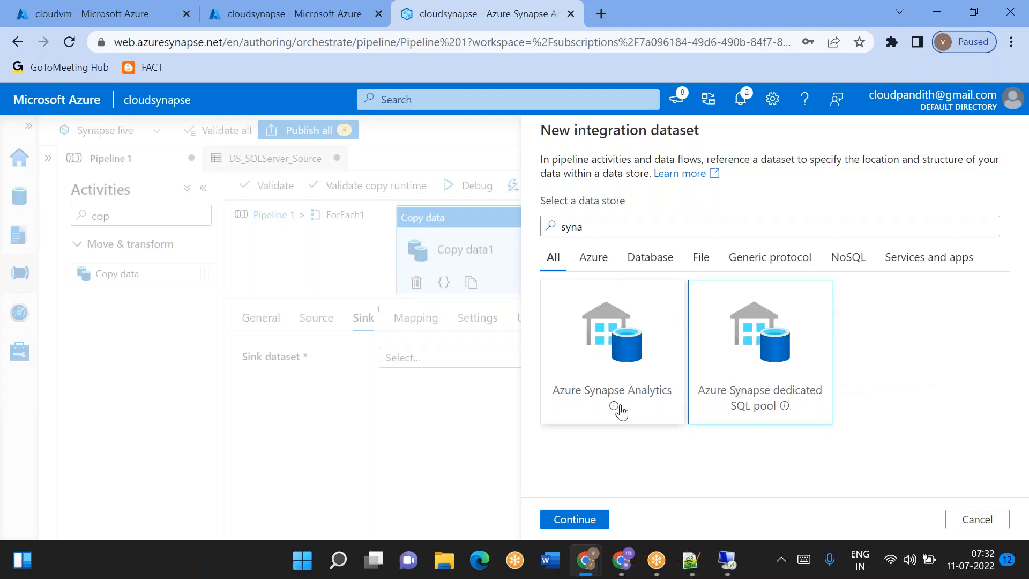
# Choose Azure Synapse dedicated SQL pool as the data store and name the sink dataset DS_Synapse_Sink
pyautogui.doubleClick(778, 410)
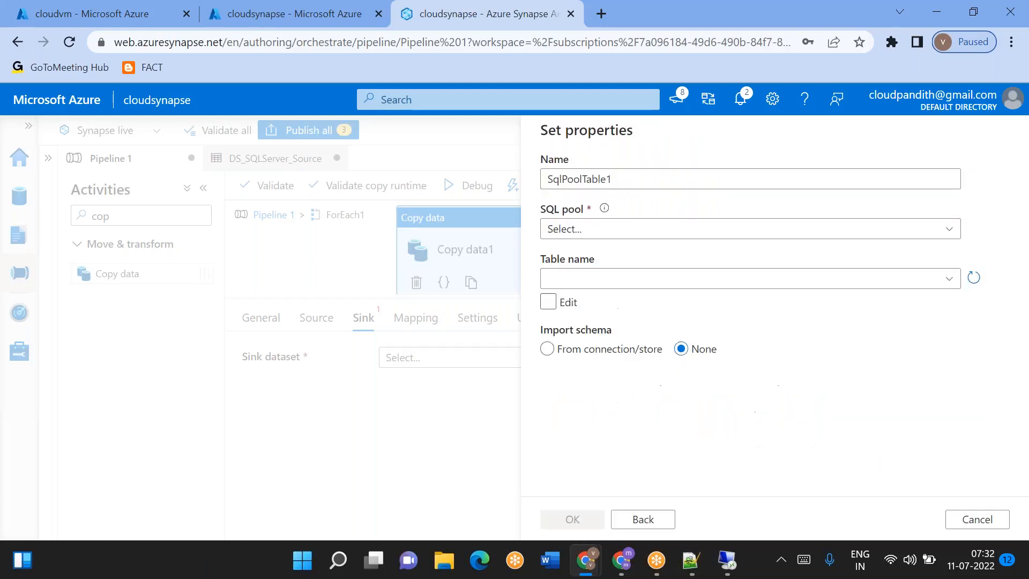
pyautogui.moveTo(611, 179); pyautogui.dragTo(448, 179)
pyautogui.press('BackSpace')
pyautogui.write('ds')
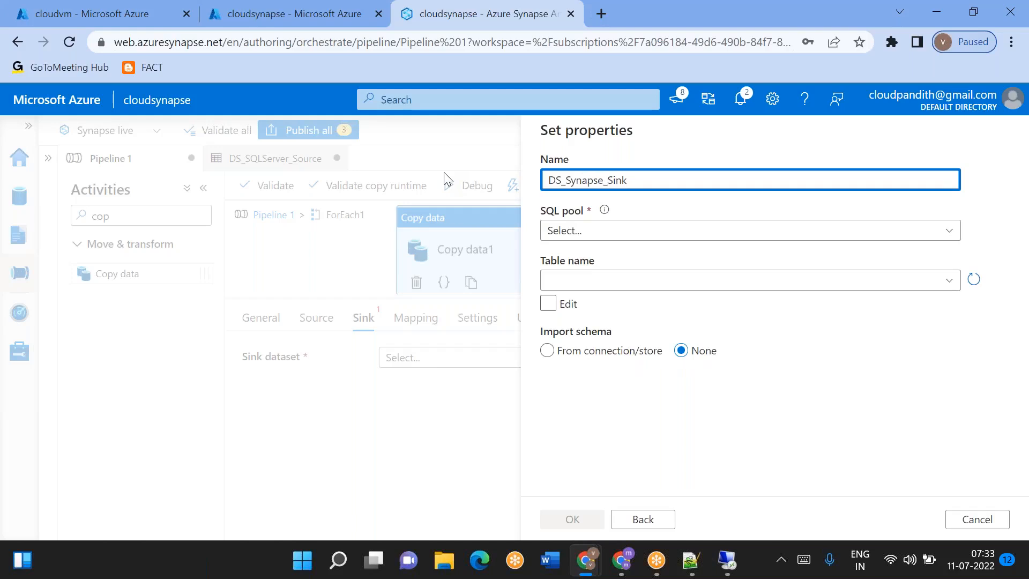
# Select cloudsqlpool as the SQL pool and create the sink dataset with the table name left at None
pyautogui.click(620, 230)
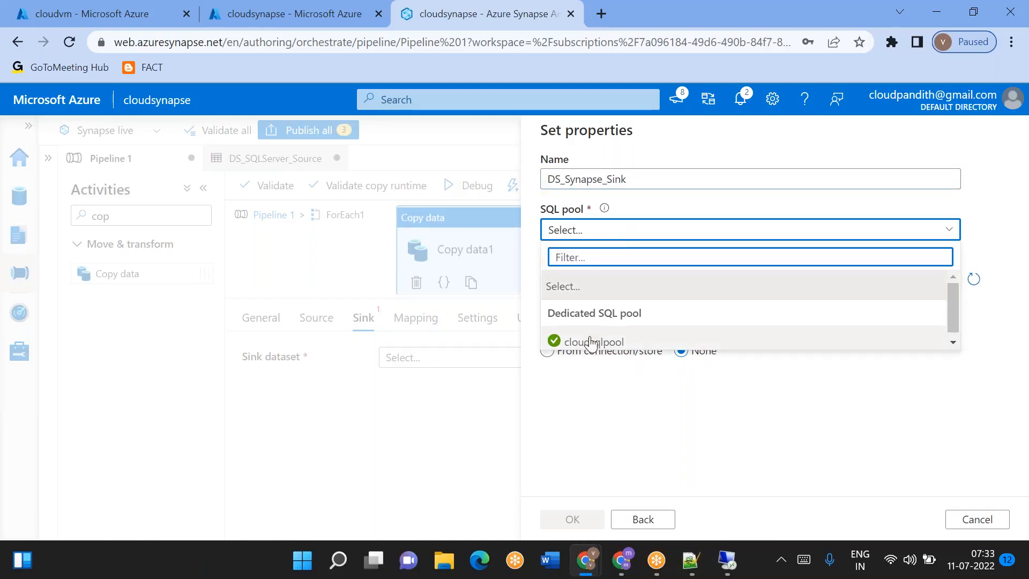
pyautogui.click(594, 342)
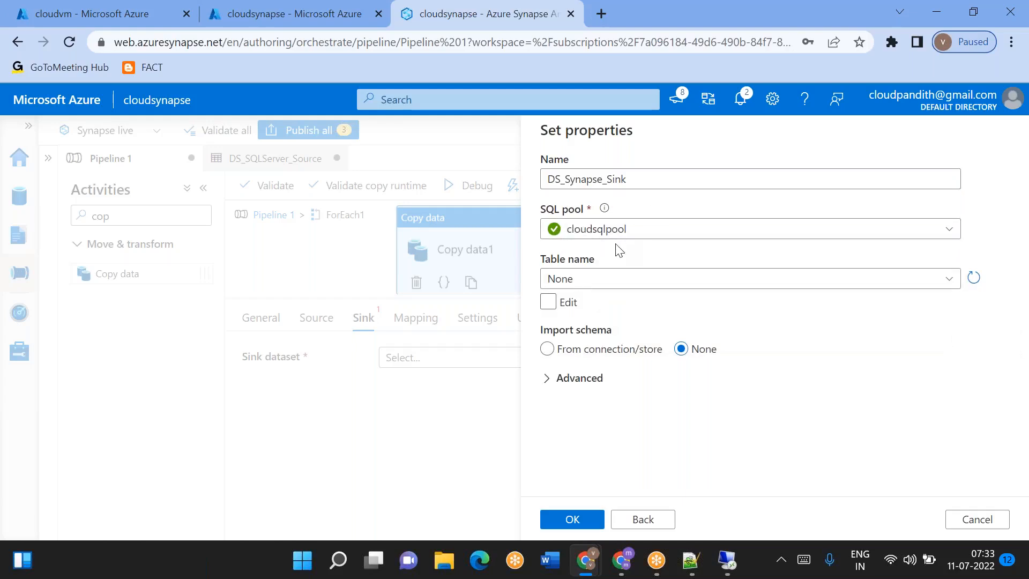
pyautogui.click(643, 279)
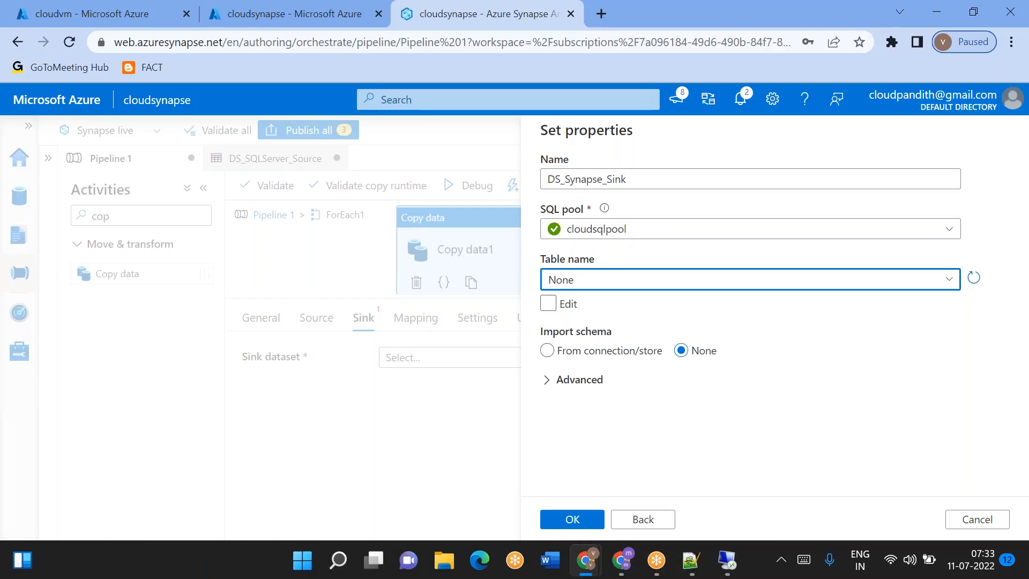
pyautogui.click(601, 286)
pyautogui.click(600, 286)
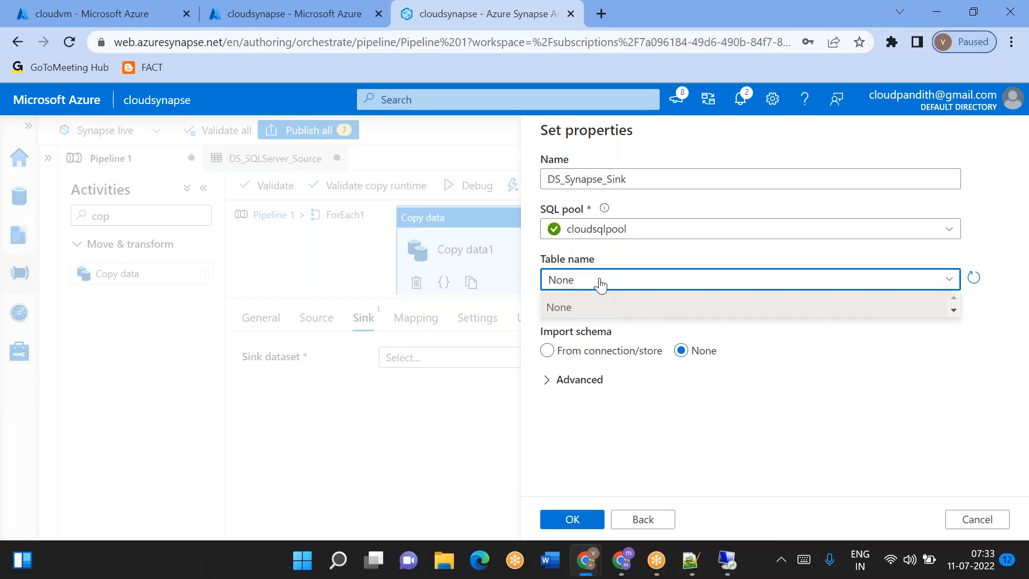
pyautogui.click(601, 285)
pyautogui.click(574, 519)
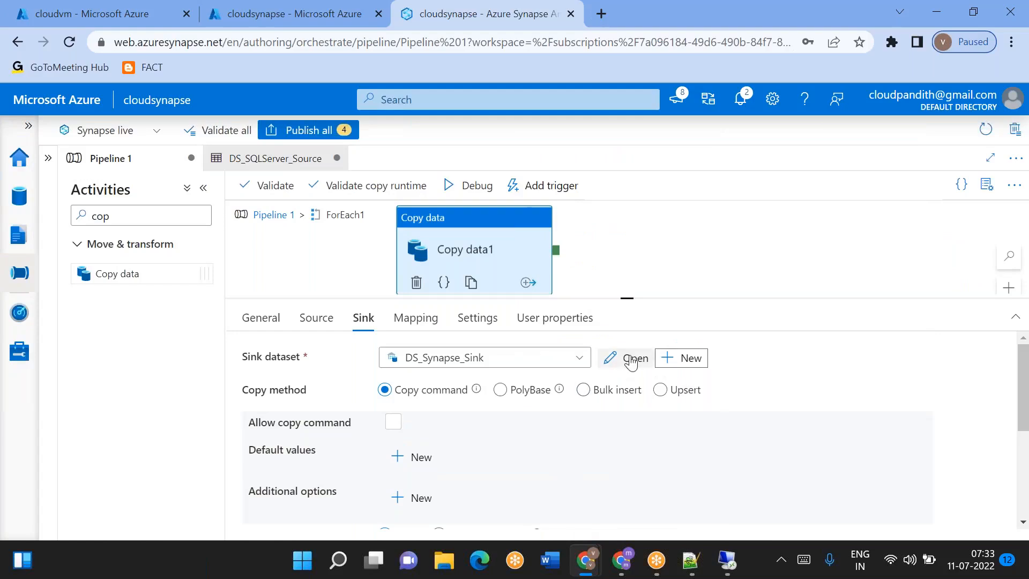
# Open the DS_Synapse_Sink dataset and add two string parameters, ds_param_sinkschema and a matching ds_param_ parameter for the sink table
pyautogui.click(631, 359)
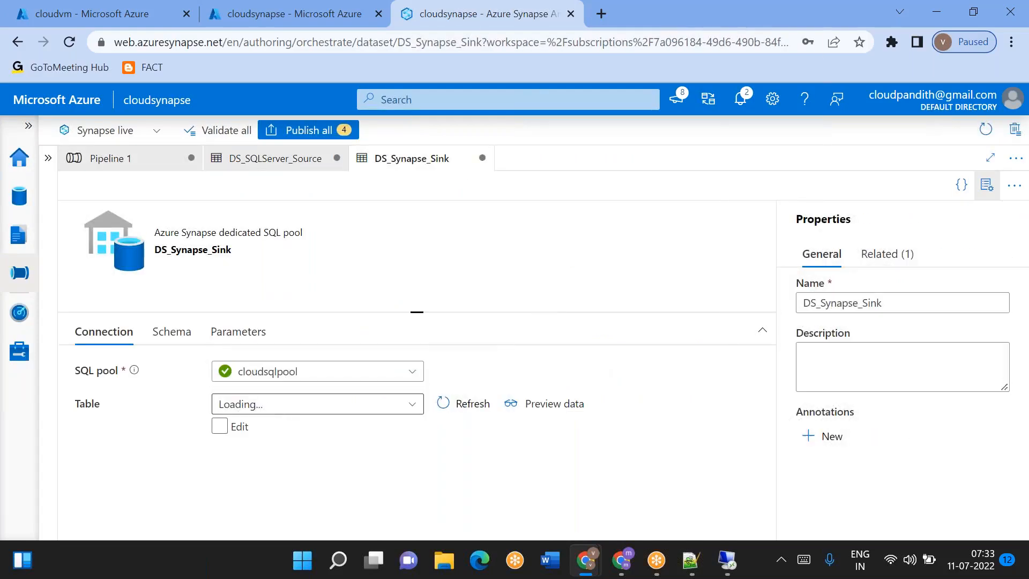
pyautogui.click(244, 338)
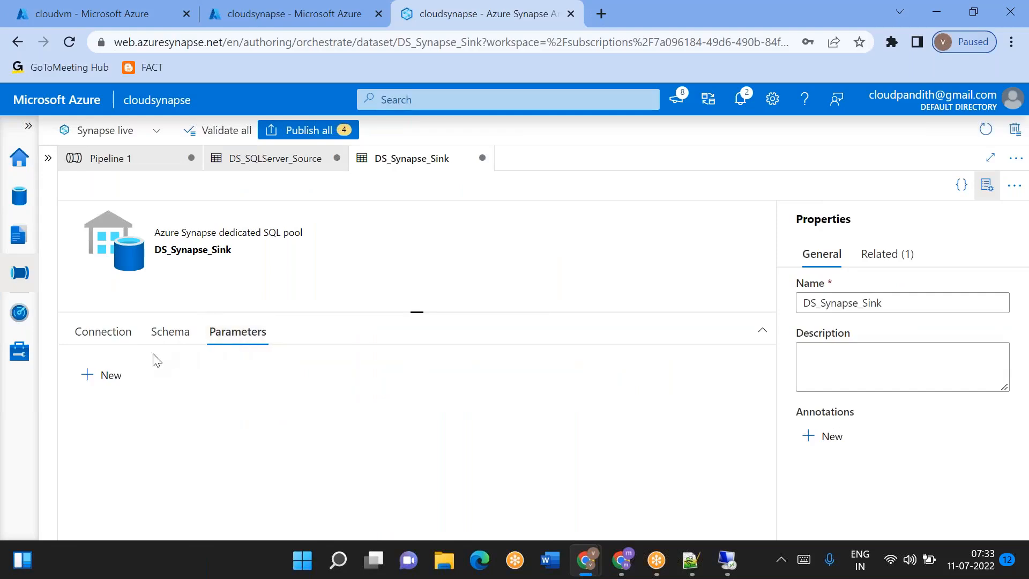
pyautogui.click(108, 381)
pyautogui.click(108, 382)
pyautogui.click(139, 431)
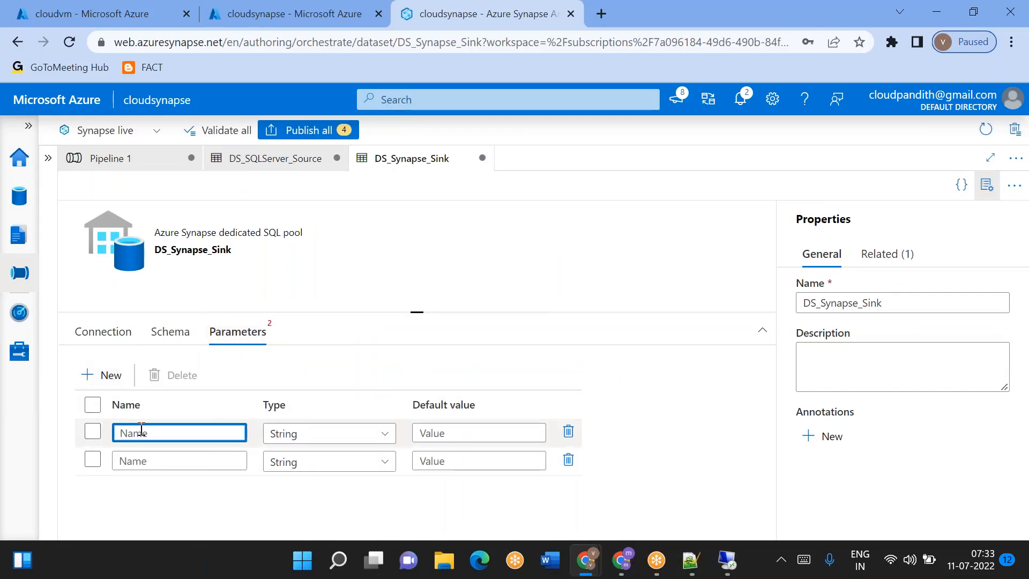
pyautogui.write('ds_param')
pyautogui.hotkey('ctrl', 'a')
pyautogui.hotkey('ctrl', 'c')
pyautogui.click(133, 462)
pyautogui.hotkey('ctrl', 'v')
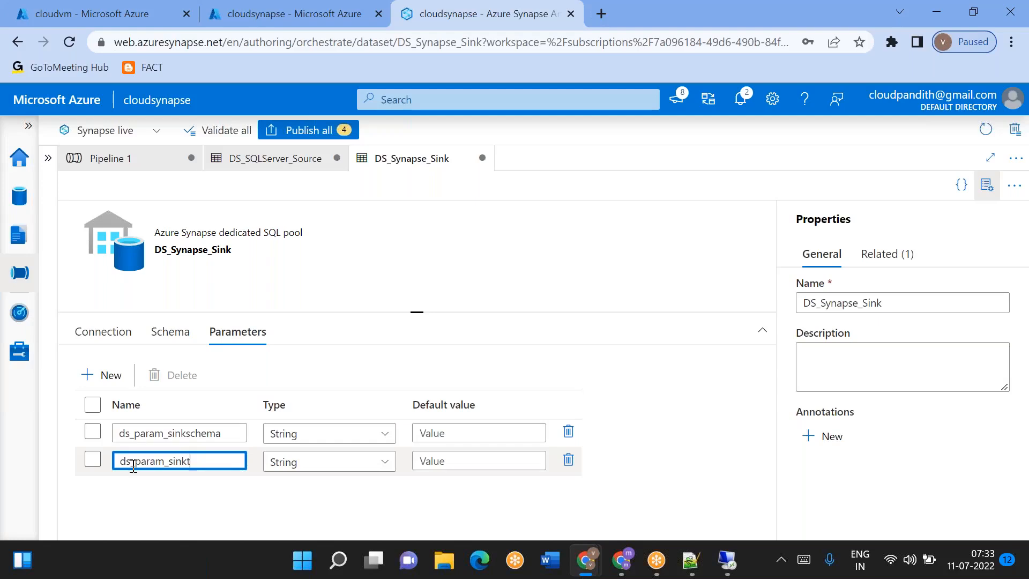
pyautogui.click(104, 335)
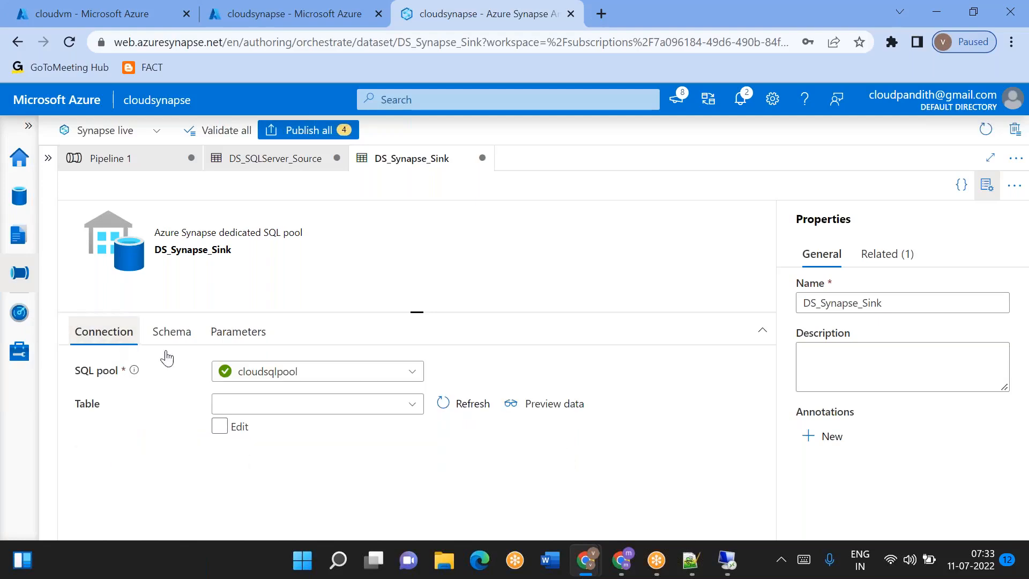
pyautogui.click(219, 428)
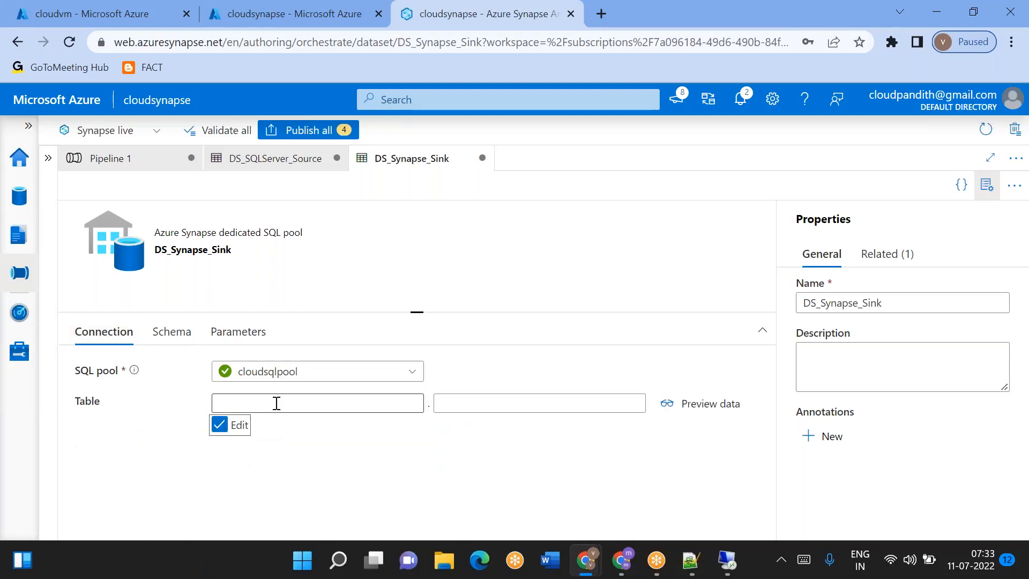
pyautogui.click(276, 403)
pyautogui.click(254, 424)
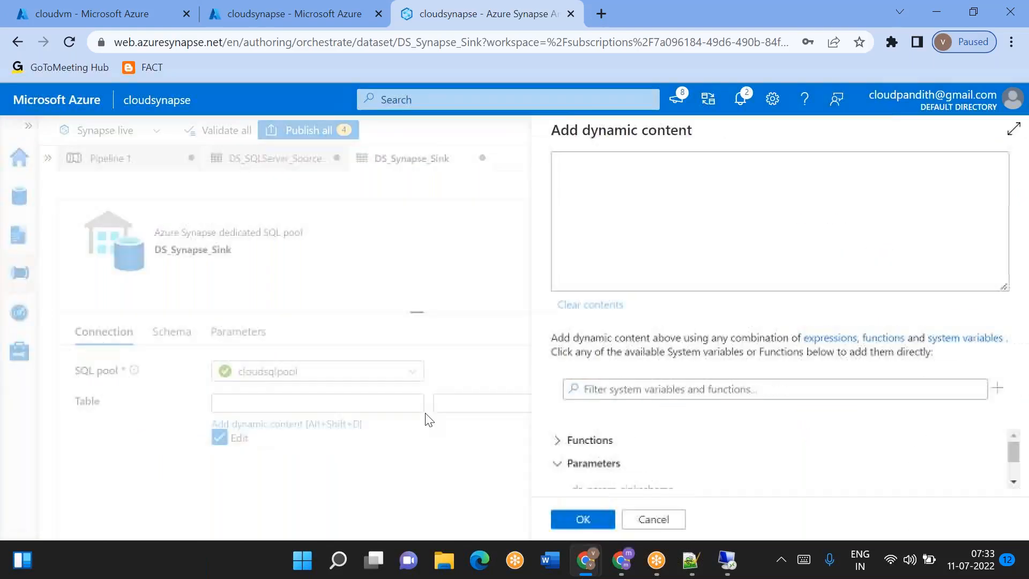
pyautogui.scroll(-2, 627, 464)
pyautogui.click(628, 455)
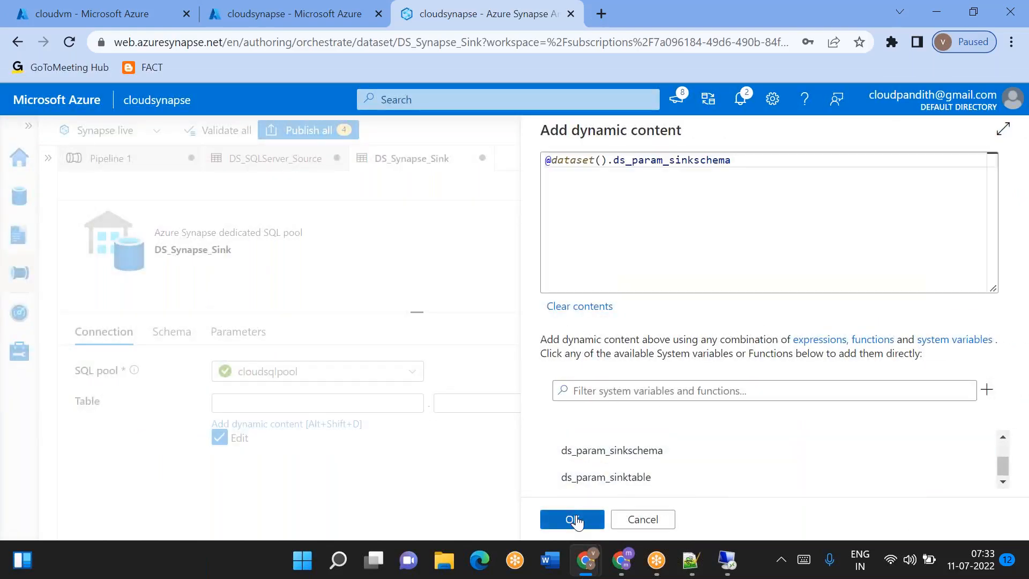
pyautogui.click(573, 520)
pyautogui.click(500, 406)
pyautogui.click(478, 425)
pyautogui.scroll(-2, 654, 478)
pyautogui.click(632, 479)
pyautogui.click(571, 520)
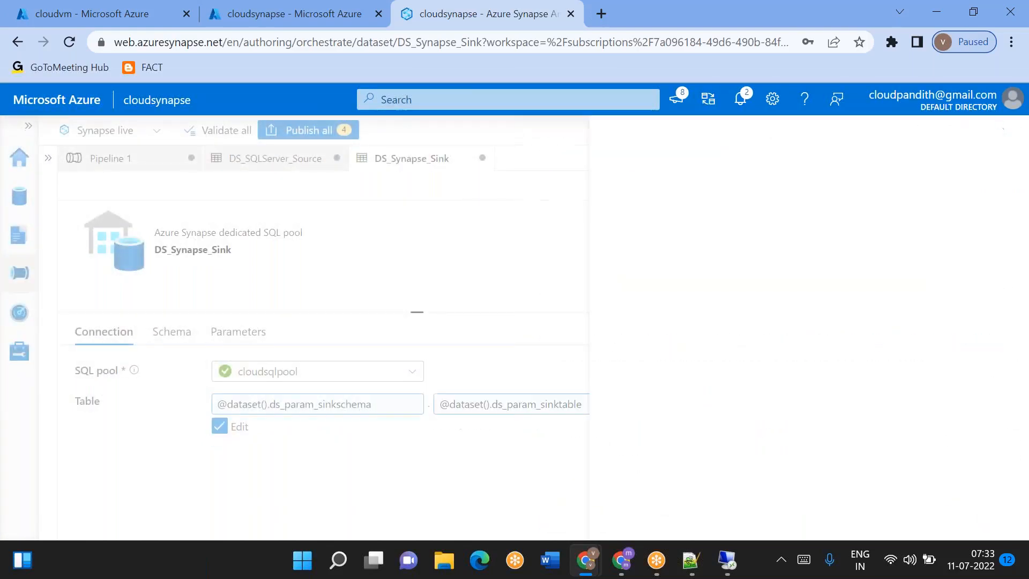
pyautogui.click(265, 336)
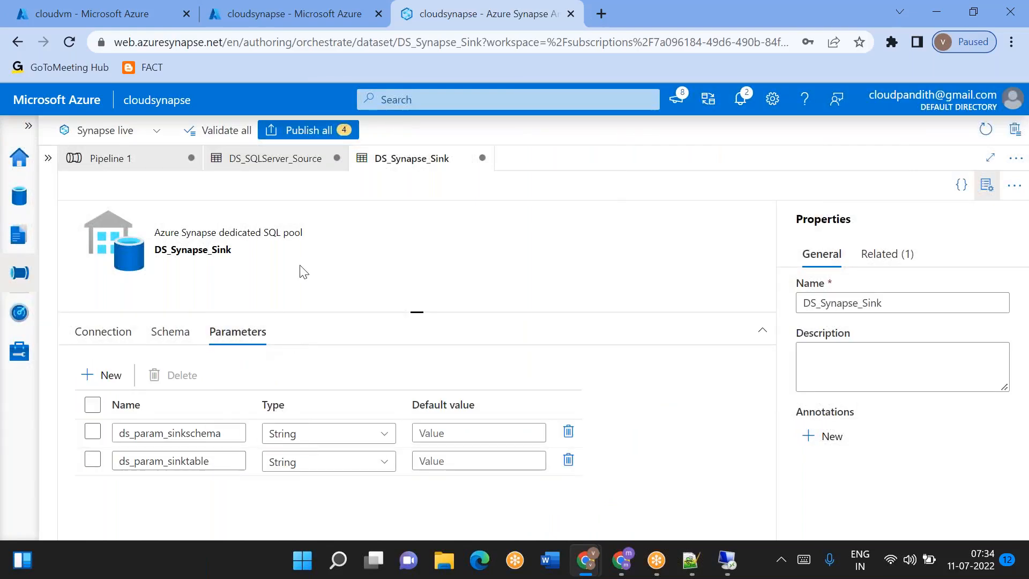
pyautogui.click(143, 156)
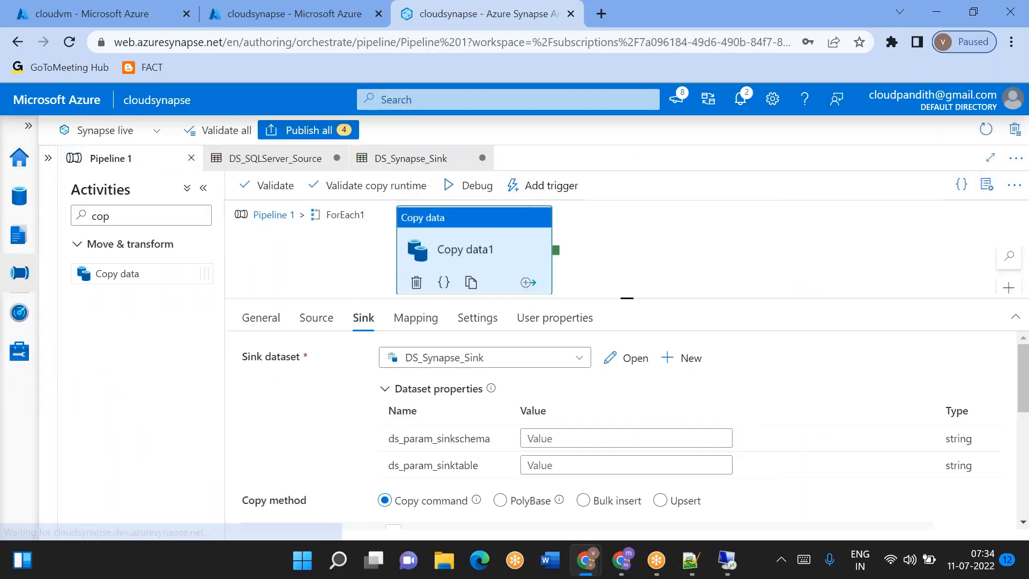
pyautogui.click(563, 435)
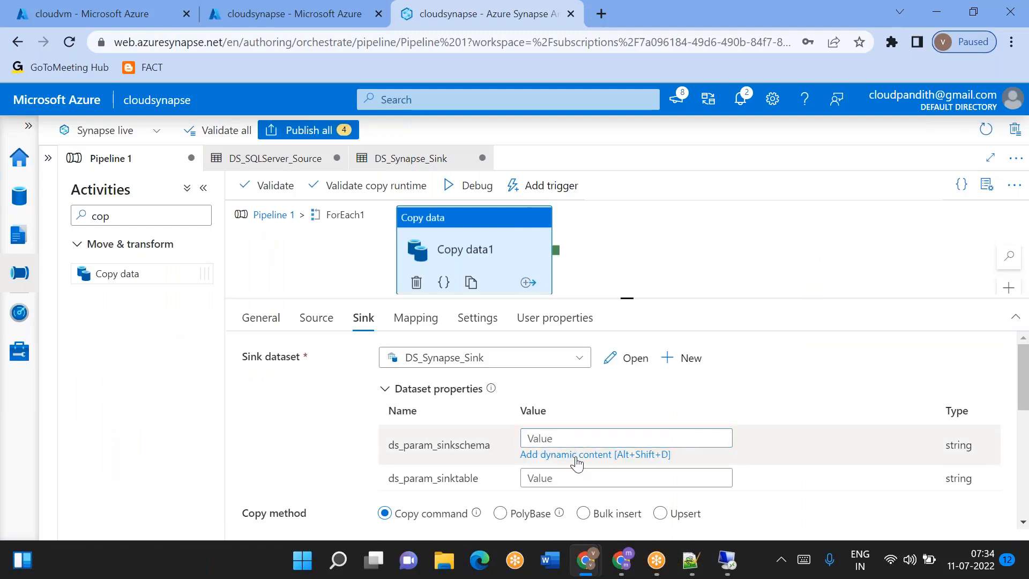
pyautogui.click(570, 456)
pyautogui.click(586, 470)
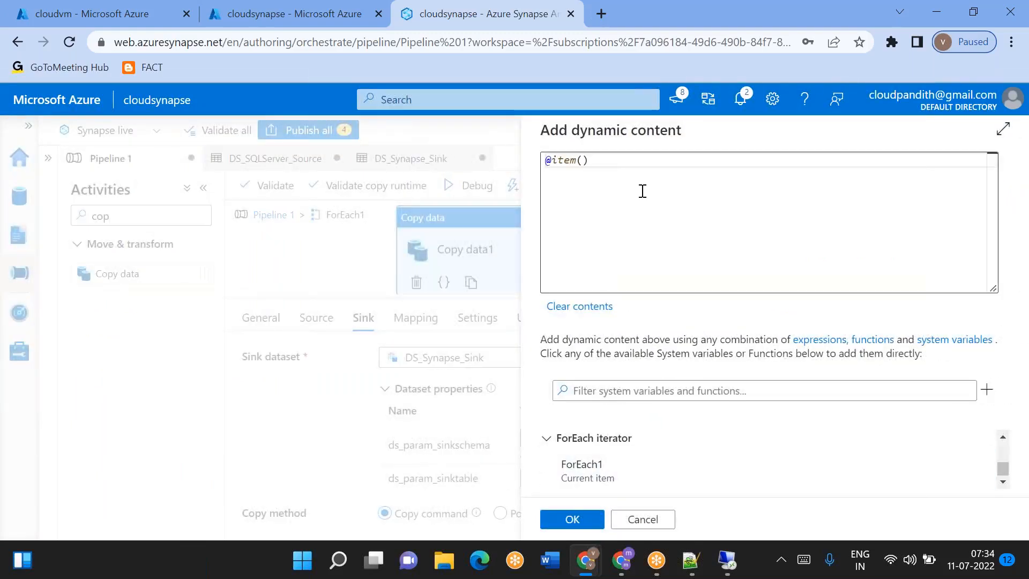
pyautogui.click(603, 163)
pyautogui.write('.')
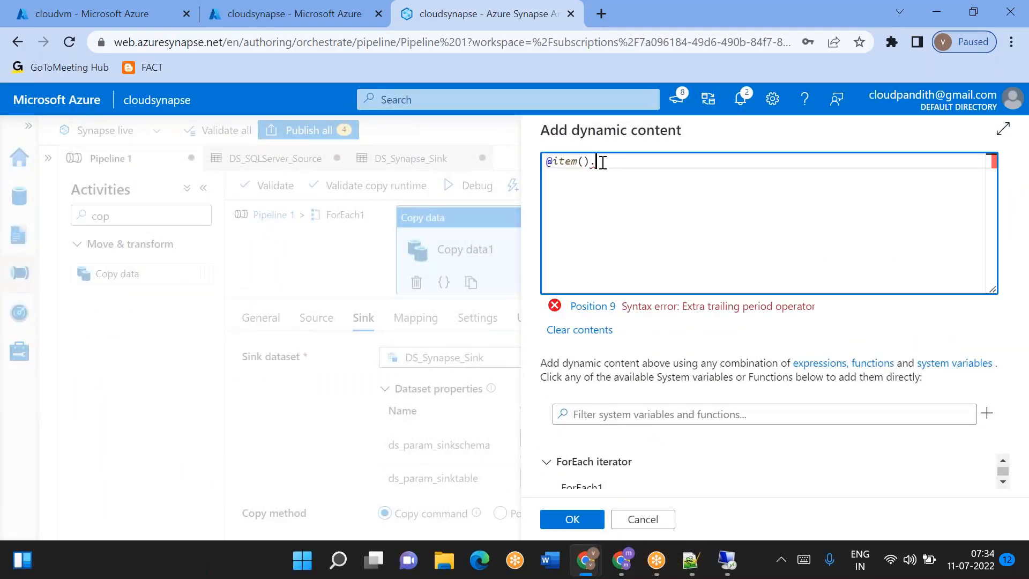
pyautogui.click(697, 567)
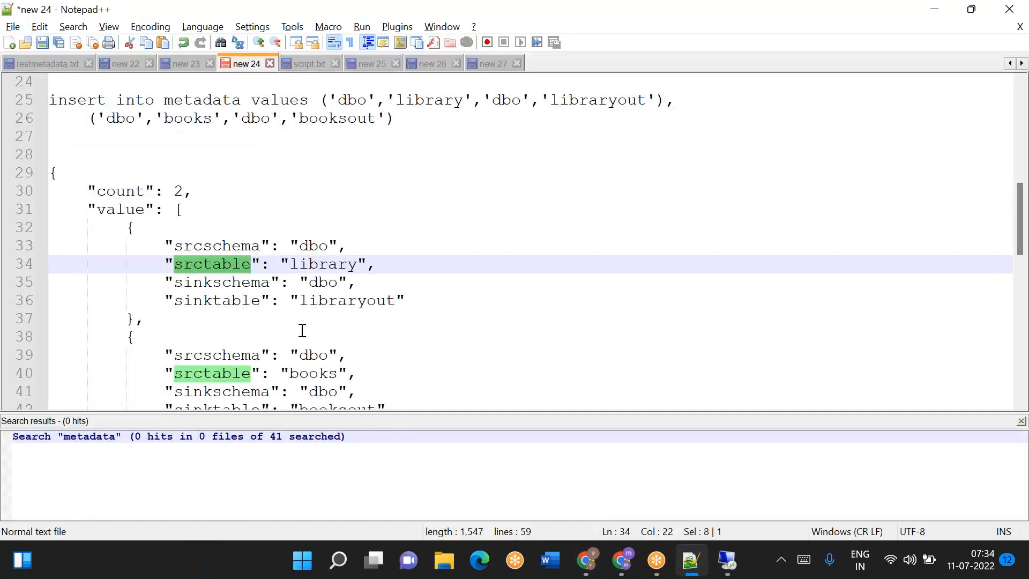
pyautogui.doubleClick(236, 283)
pyautogui.hotkey('ctrl', 'c')
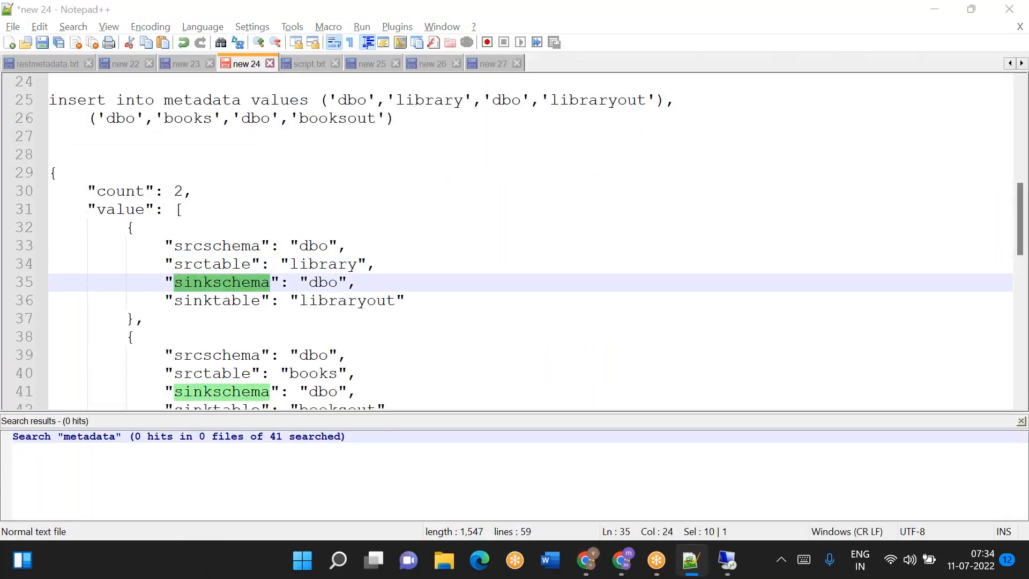
pyautogui.click(586, 560)
pyautogui.hotkey('ctrl', 'v')
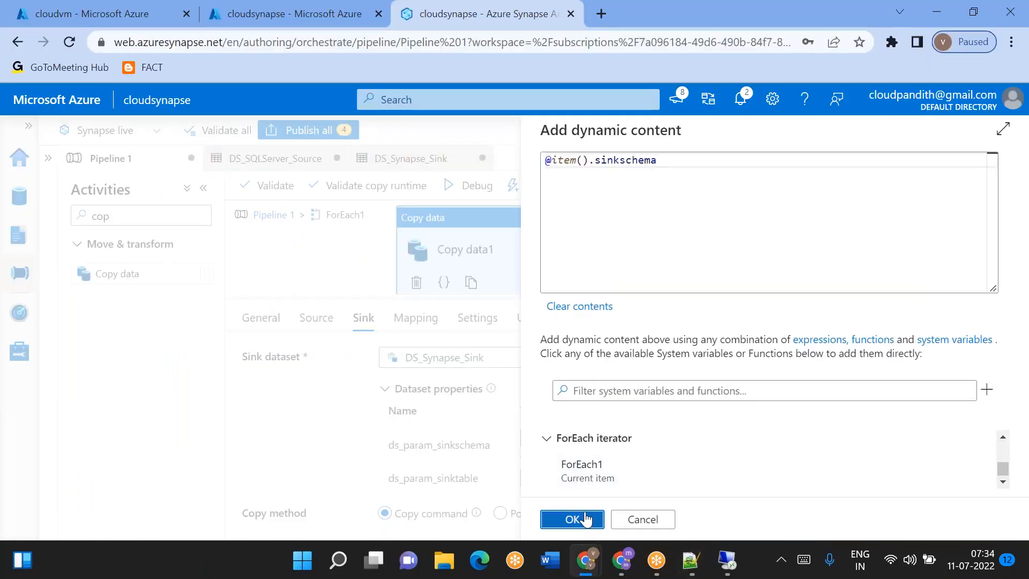
pyautogui.click(586, 520)
pyautogui.click(565, 471)
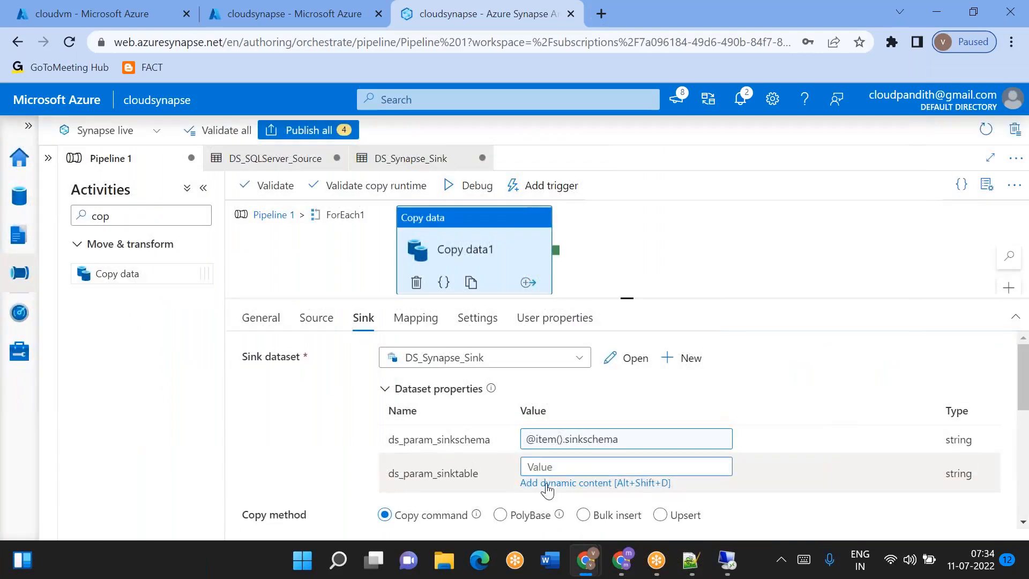
pyautogui.click(549, 483)
pyautogui.scroll(-3, 648, 482)
pyautogui.click(602, 475)
pyautogui.click(616, 161)
pyautogui.write('.')
pyautogui.hotkey('alt', 'Tab')
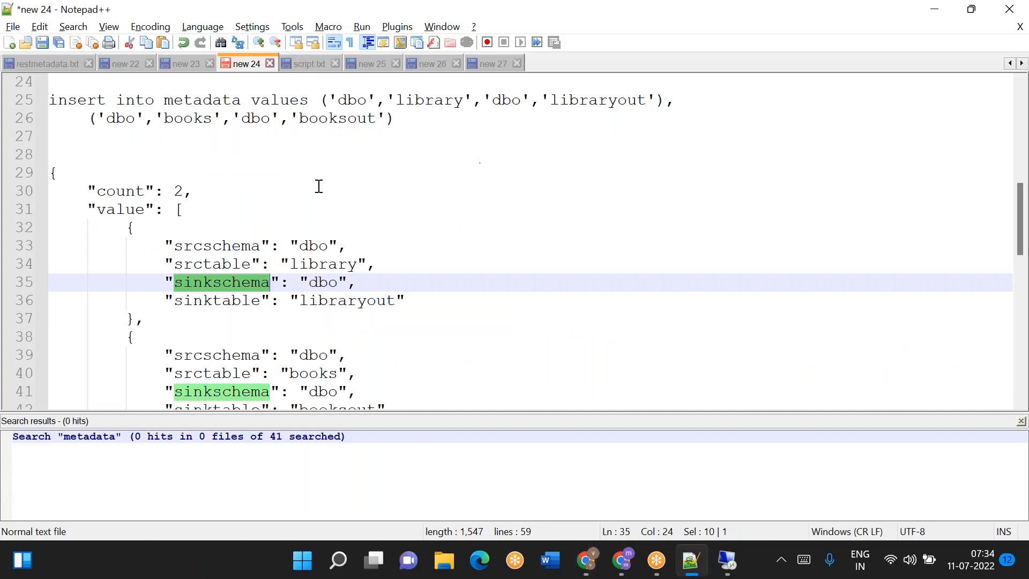
pyautogui.doubleClick(207, 300)
pyautogui.hotkey('alt', 'Tab')
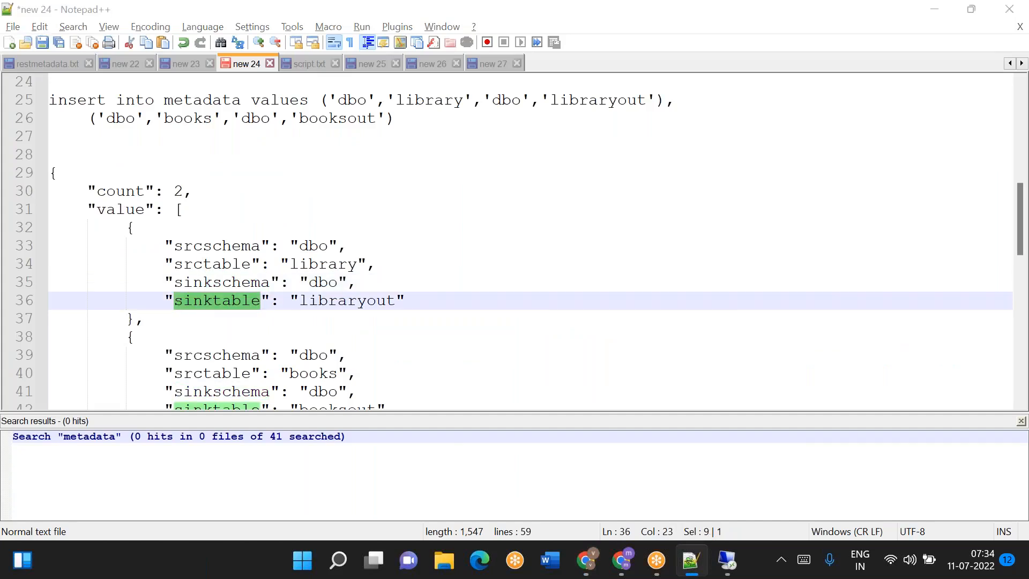
pyautogui.hotkey('ctrl', 'v')
pyautogui.click(582, 524)
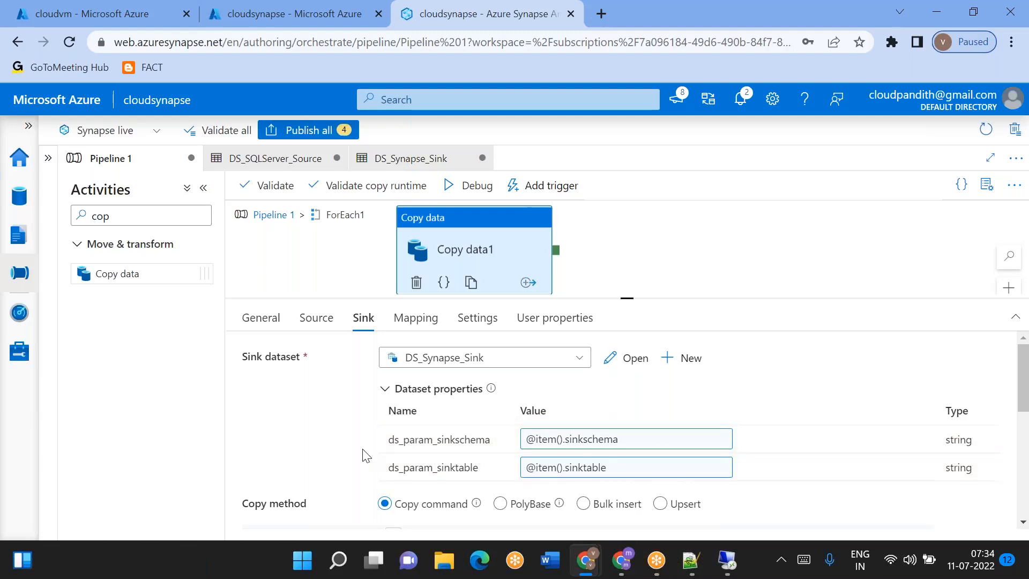
# Set the sink's copy method to Bulk insert and its table option to Auto create table
pyautogui.scroll(-1, 365, 455)
pyautogui.scroll(-3, 365, 454)
pyautogui.scroll(3, 365, 455)
pyautogui.click(590, 509)
pyautogui.click(583, 507)
pyautogui.scroll(-3, 697, 461)
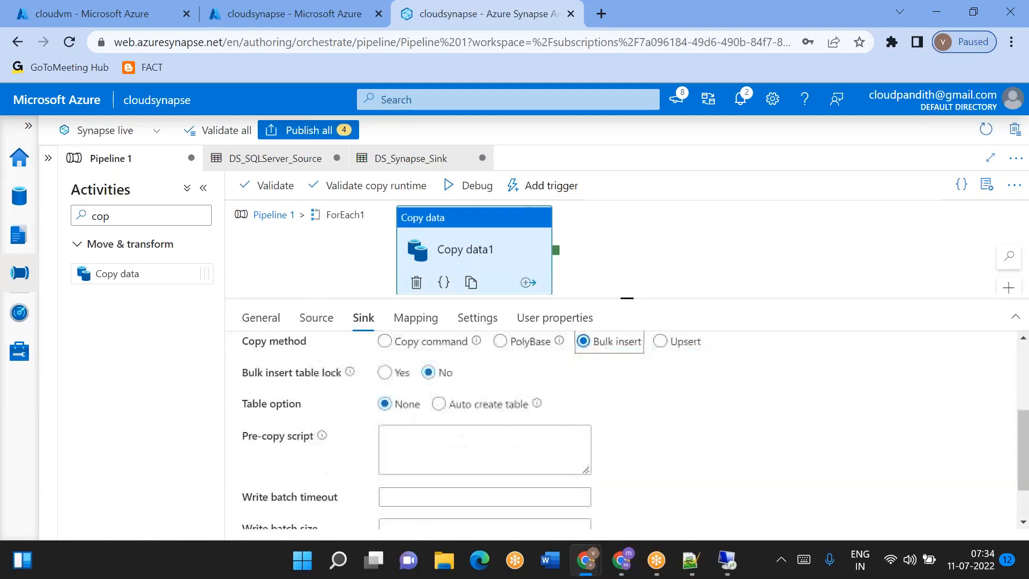
pyautogui.click(440, 404)
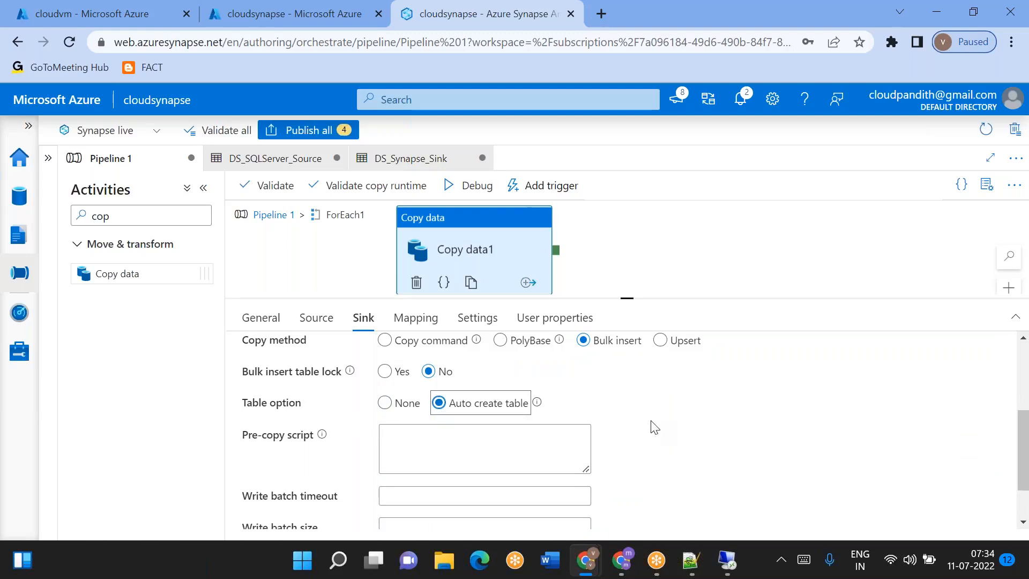
pyautogui.scroll(3, 654, 427)
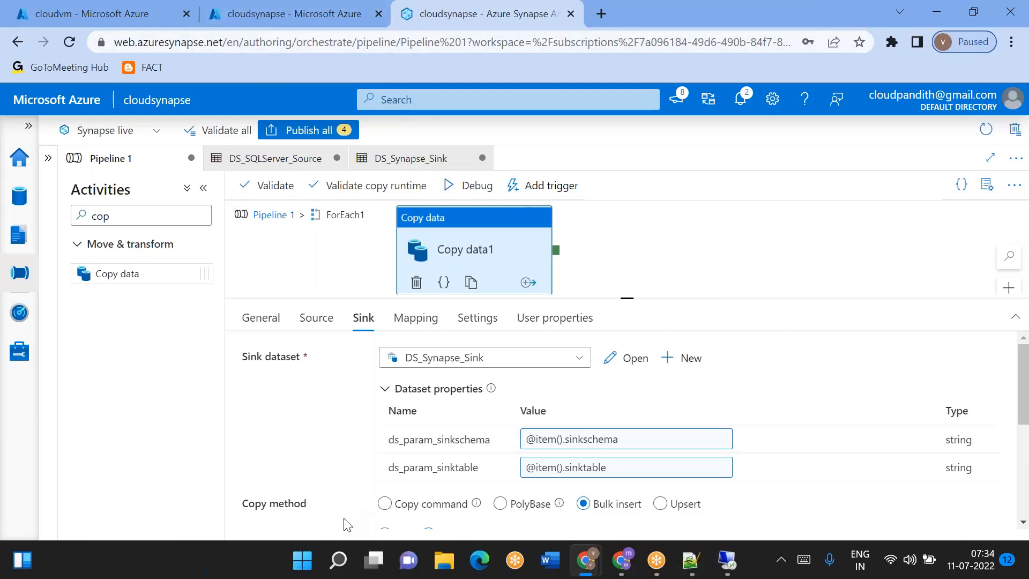
pyautogui.click(336, 574)
pyautogui.write('sta stu')
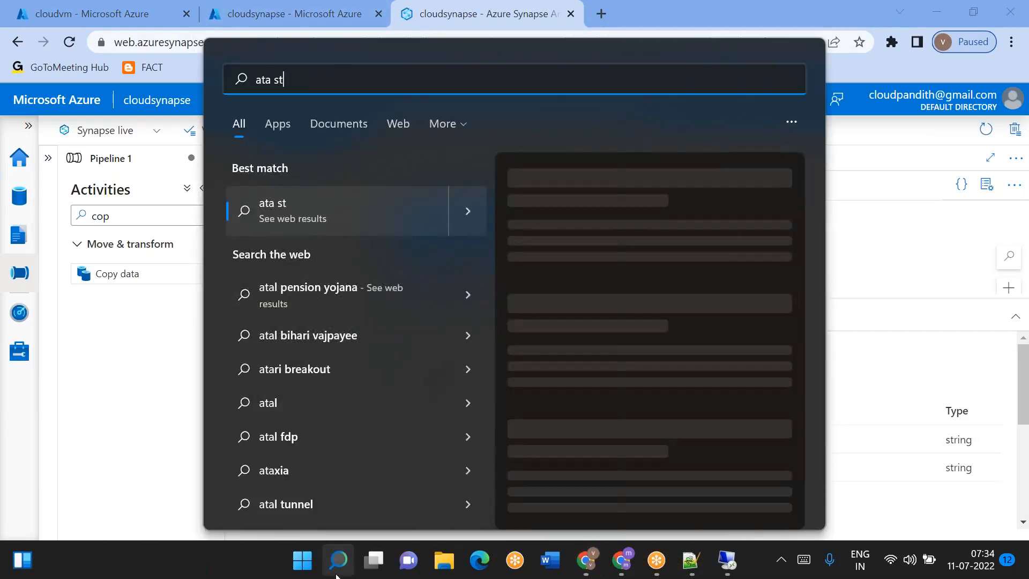
pyautogui.press('Return')
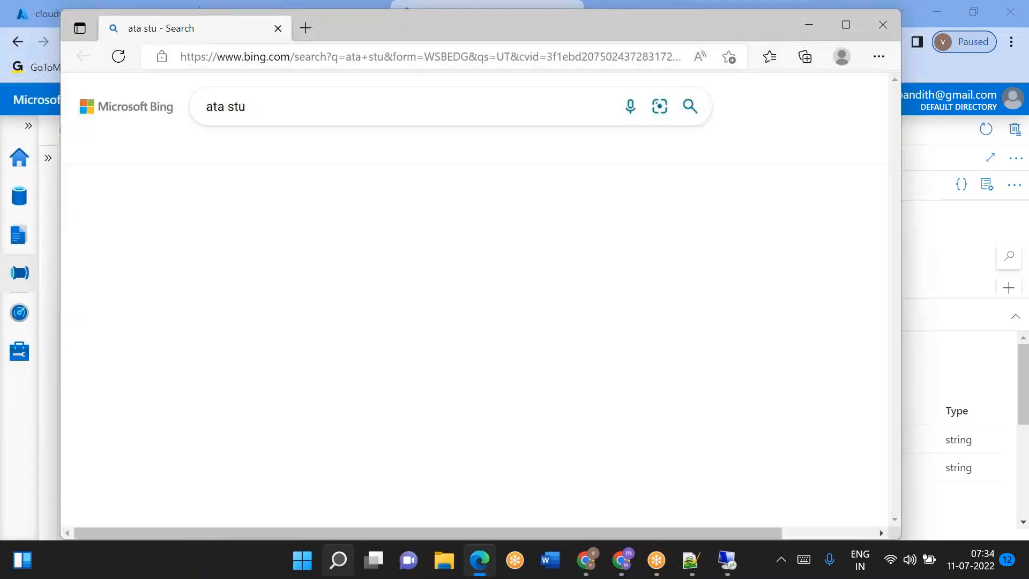
pyautogui.moveTo(478, 24); pyautogui.dragTo(279, 66)
pyautogui.click(682, 66)
# Search Windows for "data" and launch Azure Data Studio
pyautogui.click(343, 562)
pyautogui.write('at')
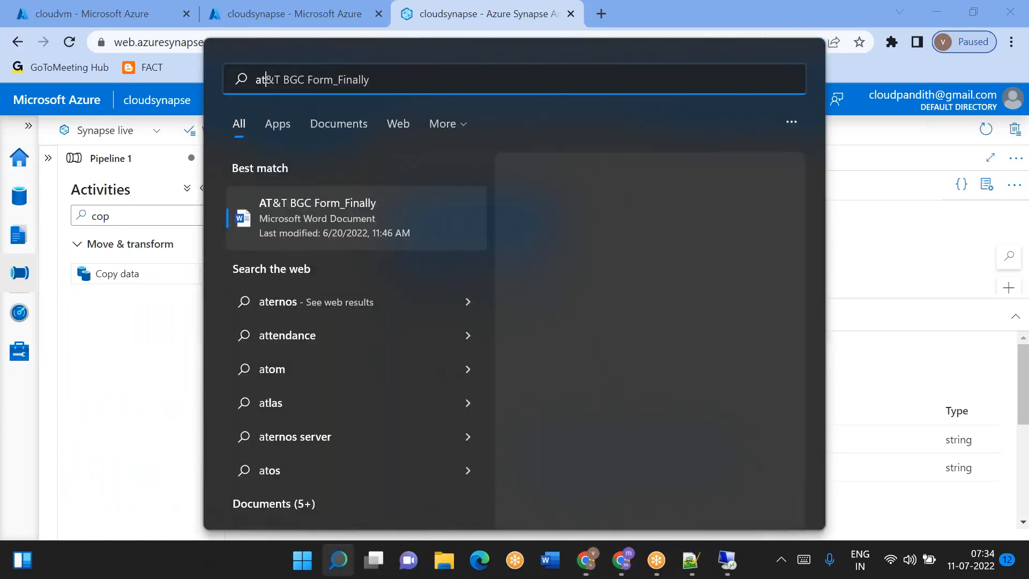
pyautogui.press('BackSpace')
pyautogui.press('BackSpace')
pyautogui.write('data')
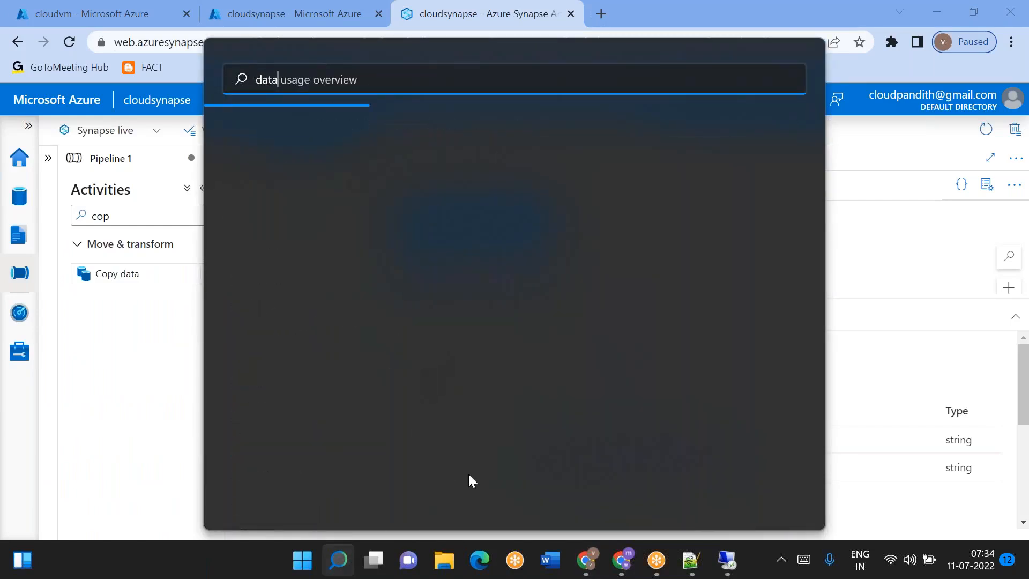
pyautogui.press('BackSpace')
pyautogui.press('BackSpace')
pyautogui.press('BackSpace')
pyautogui.press('BackSpace')
pyautogui.write('data')
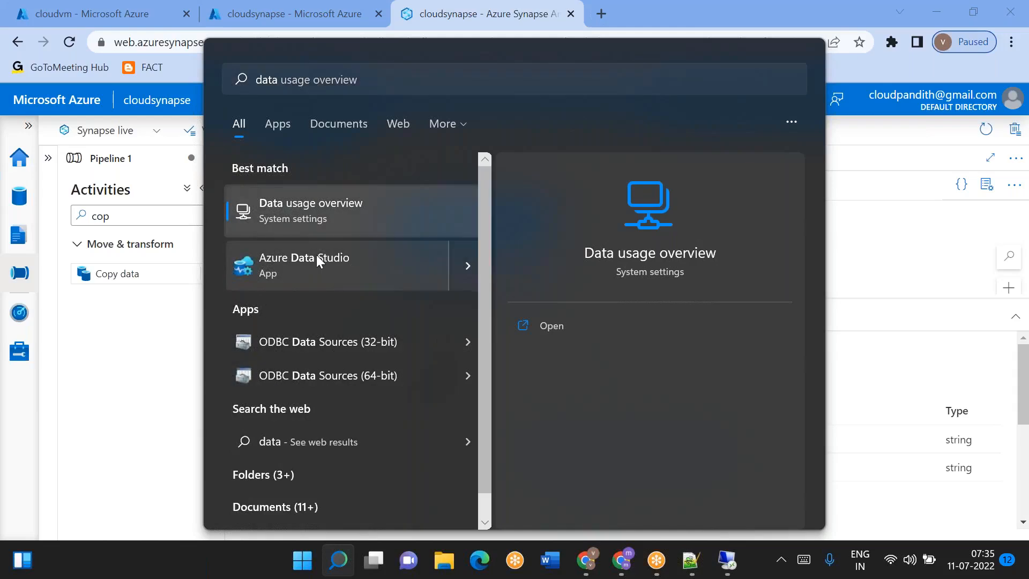
pyautogui.press('Escape')
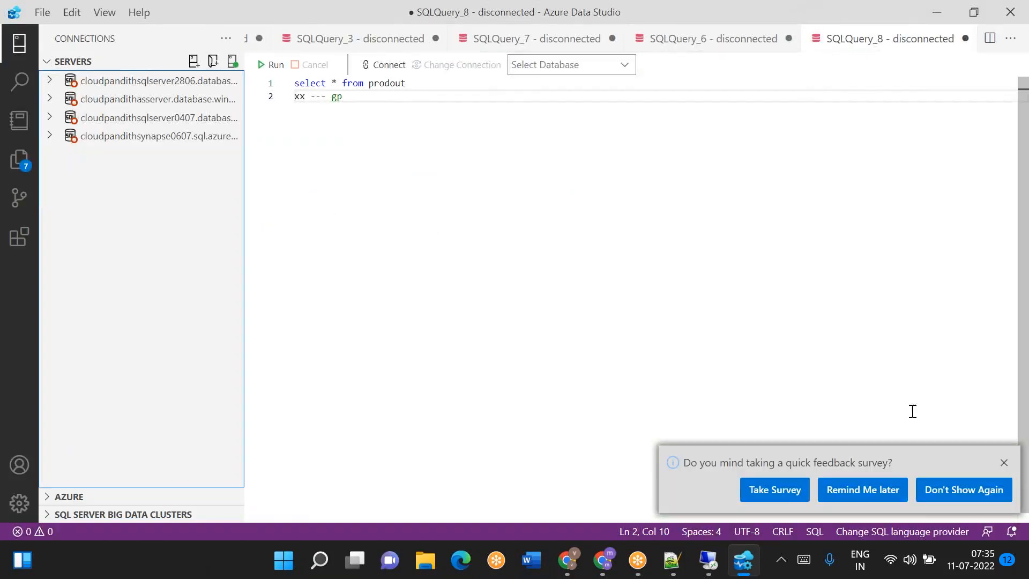
# Switch to the cloudsynapse workspace overview in the Azure portal and copy its dedicated SQL endpoint
pyautogui.moveTo(567, 560)
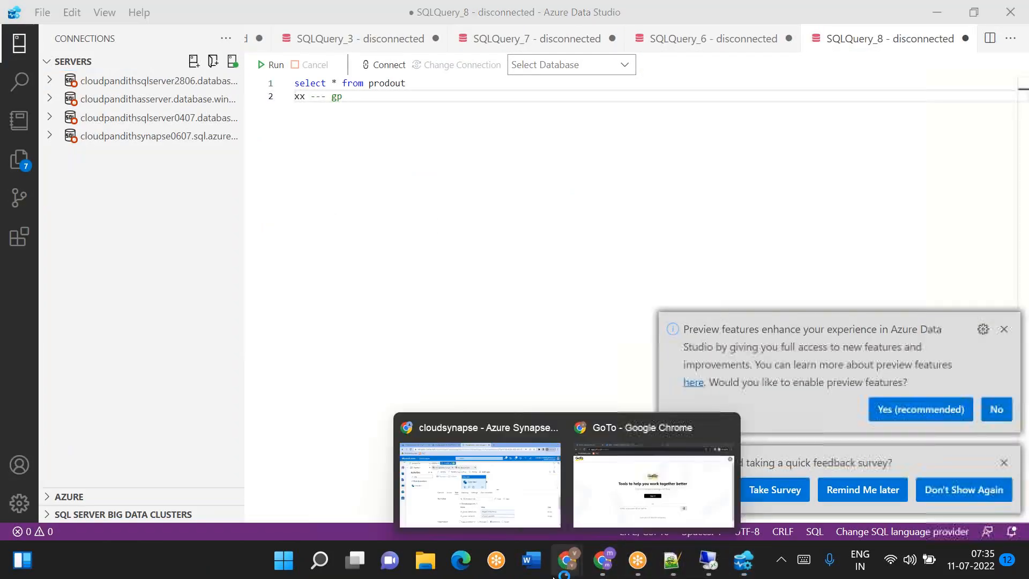
pyautogui.click(496, 495)
pyautogui.click(316, 8)
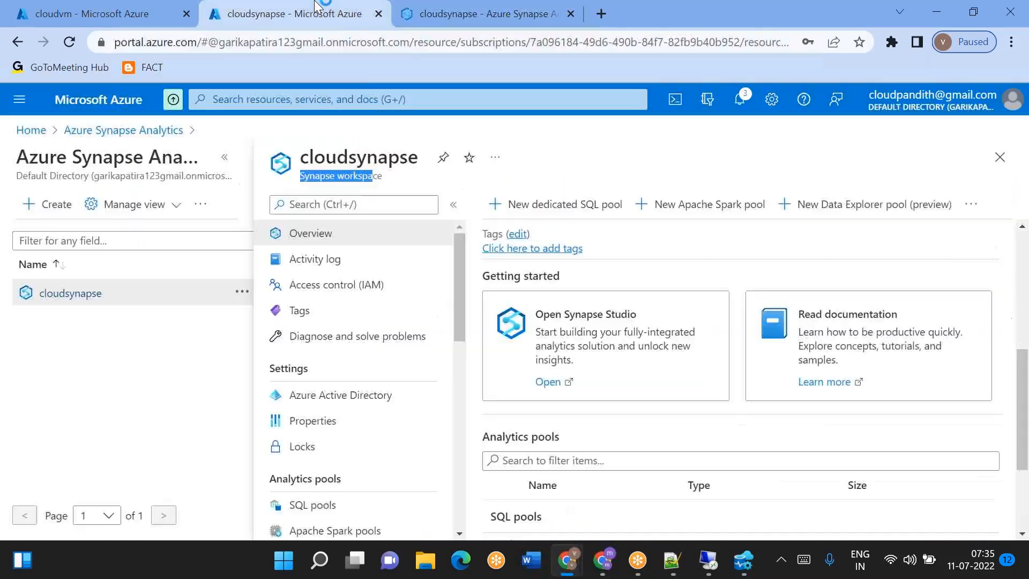
pyautogui.scroll(5, 697, 412)
pyautogui.scroll(-2, 846, 418)
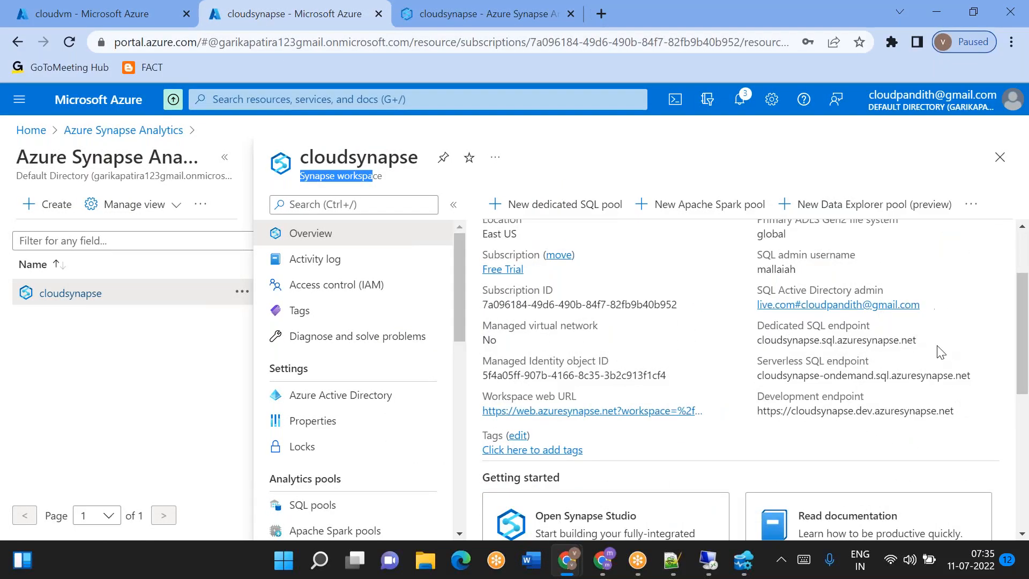
pyautogui.click(928, 343)
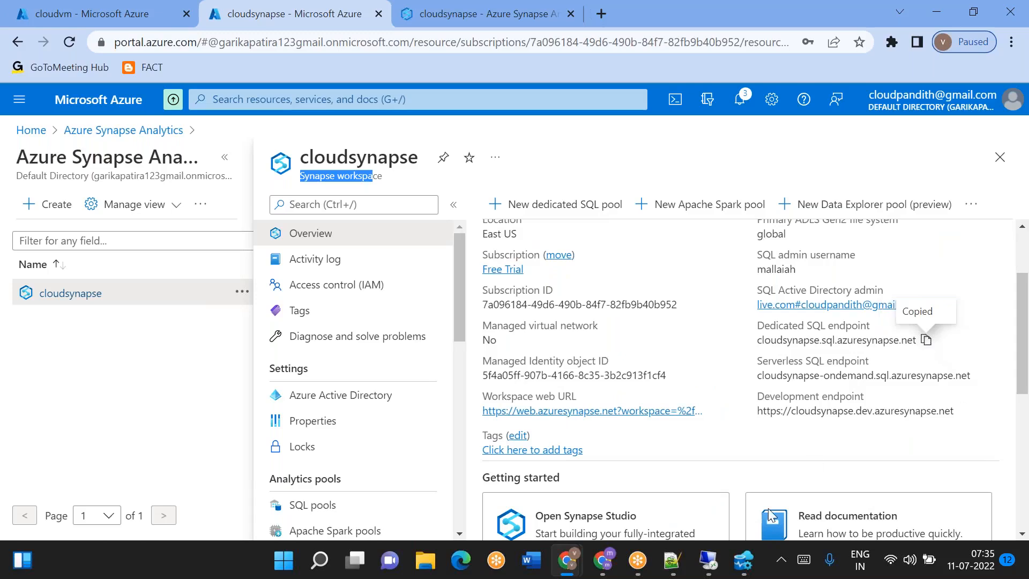
# Switch to Azure Data Studio, start a new server connection and delete all entries from the recent connections list
pyautogui.click(744, 560)
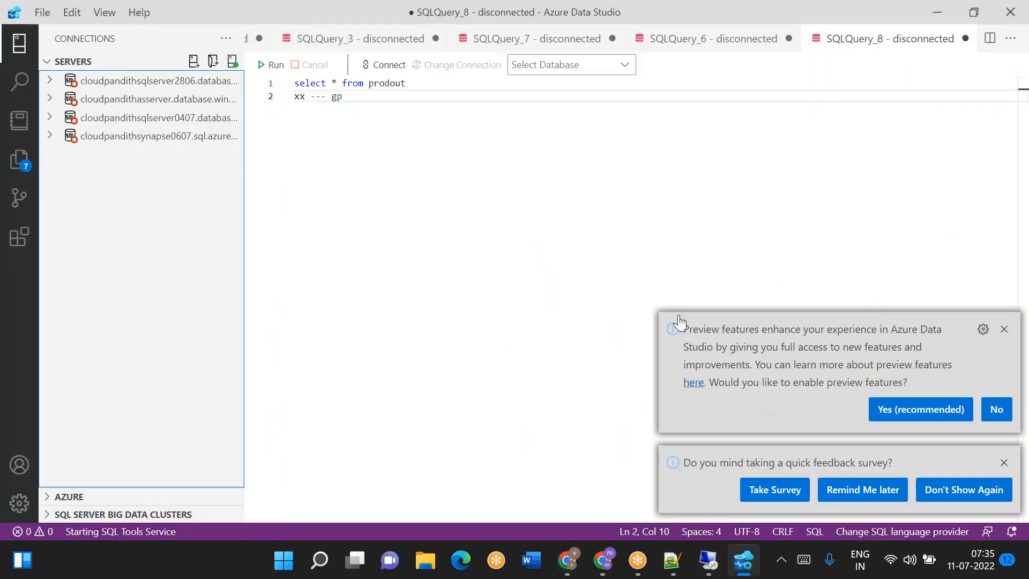
pyautogui.click(193, 63)
pyautogui.click(1004, 329)
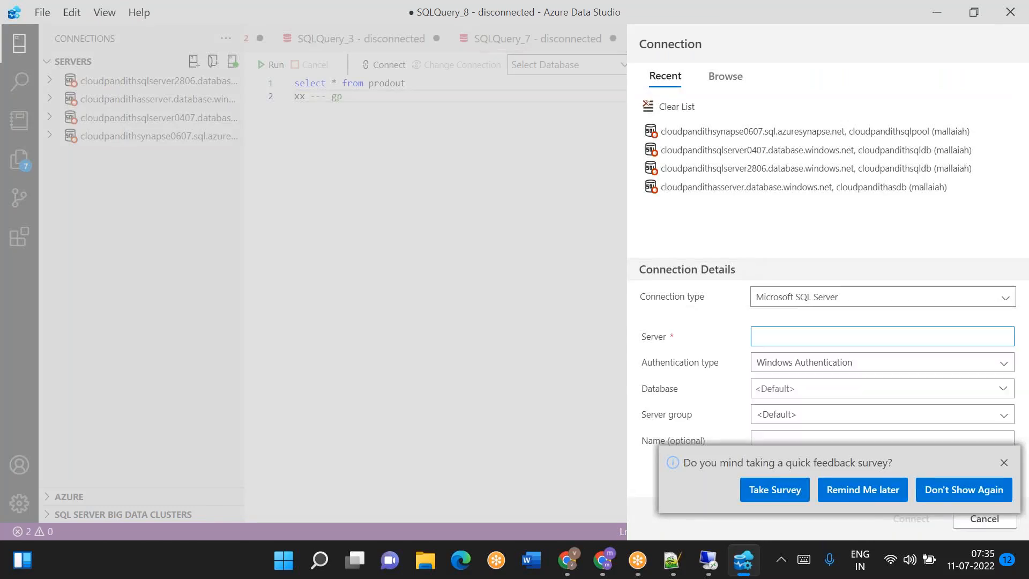
pyautogui.click(1004, 464)
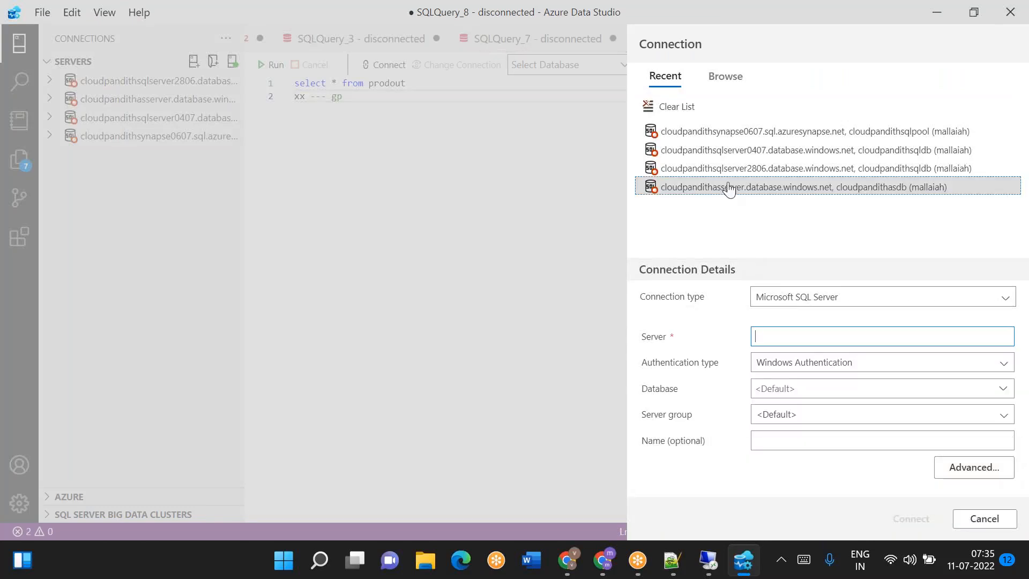
pyautogui.click(676, 106)
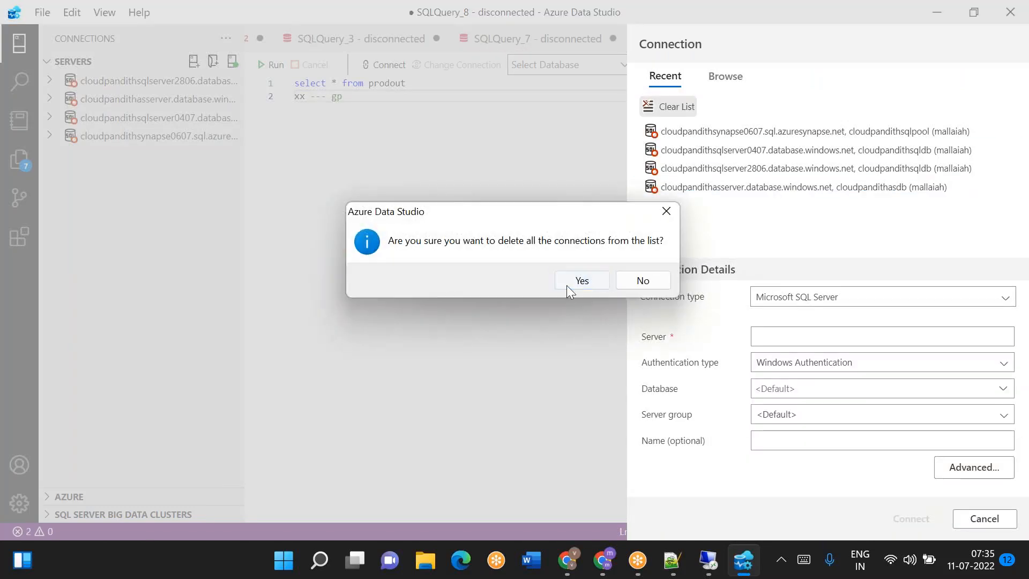
pyautogui.click(567, 285)
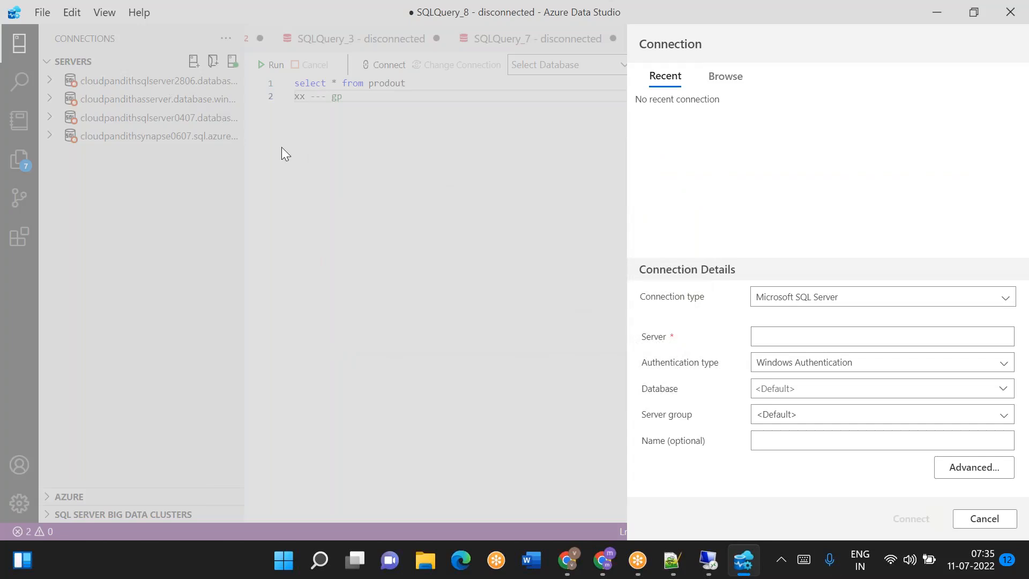
# Close the connection dialog and delete all four saved server connections from the servers list
pyautogui.click(999, 519)
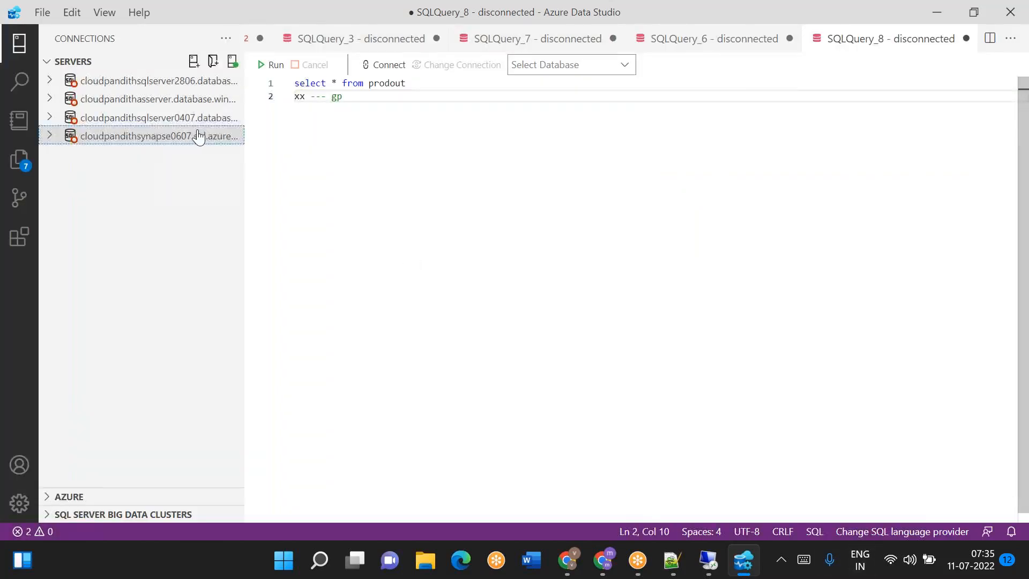
pyautogui.rightClick(174, 136)
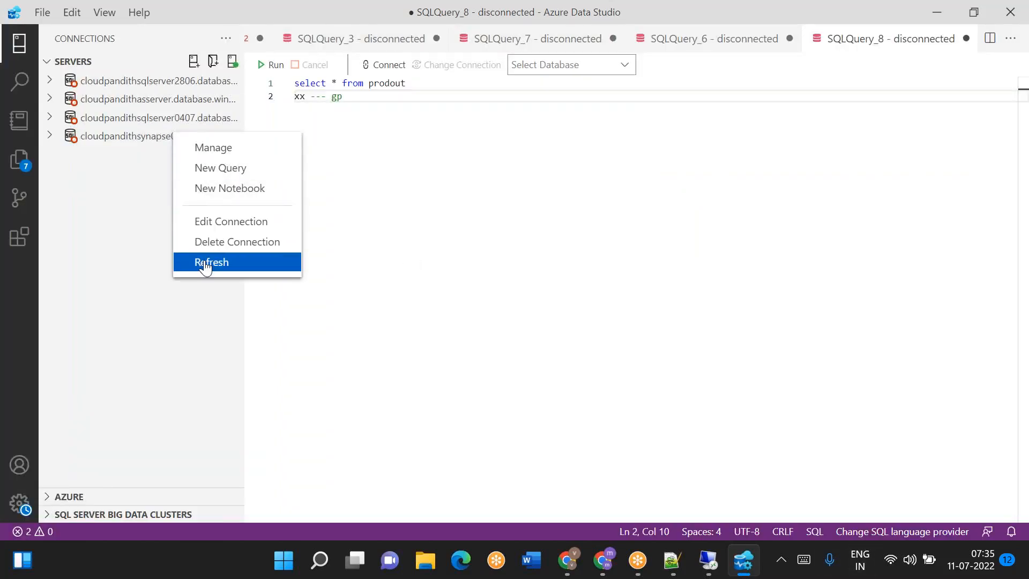
pyautogui.click(220, 244)
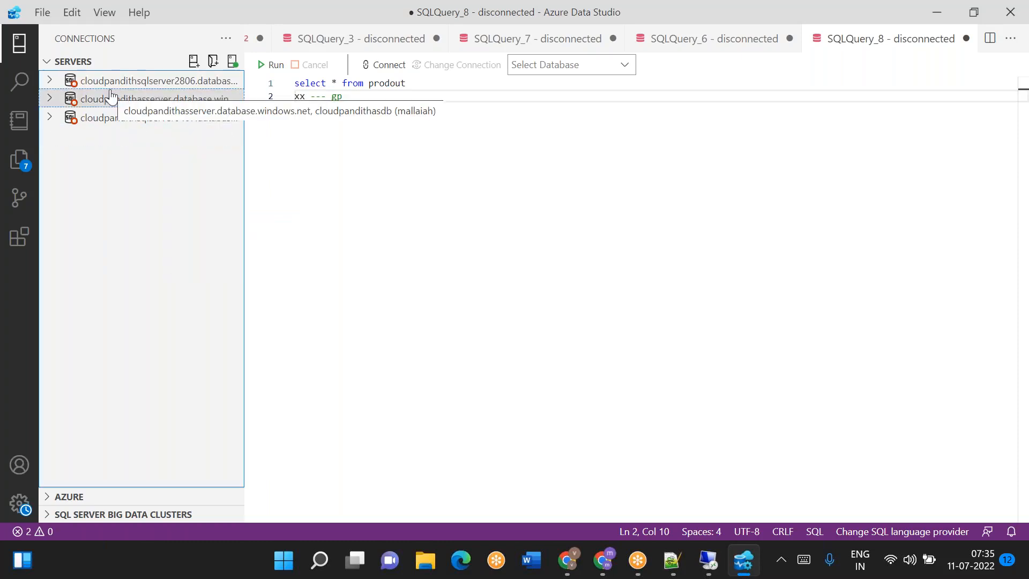
pyautogui.rightClick(111, 98)
pyautogui.click(186, 201)
pyautogui.rightClick(119, 81)
pyautogui.click(170, 198)
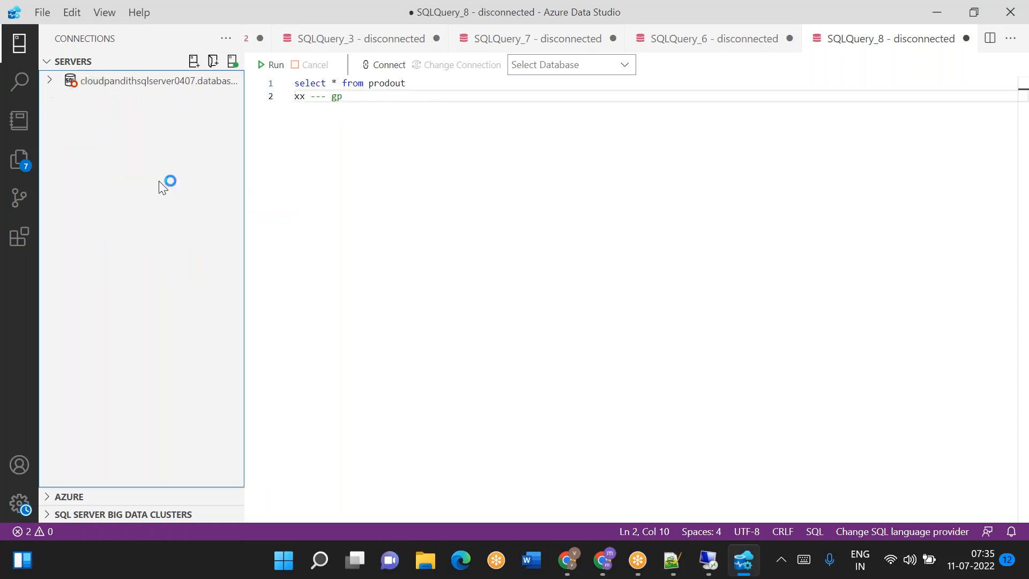
pyautogui.rightClick(105, 81)
pyautogui.click(170, 192)
# Start a new connection to cloudsynapse.sql.azuresynapse.net with SQL Login authentication, entering the user name and the account password
pyautogui.click(194, 67)
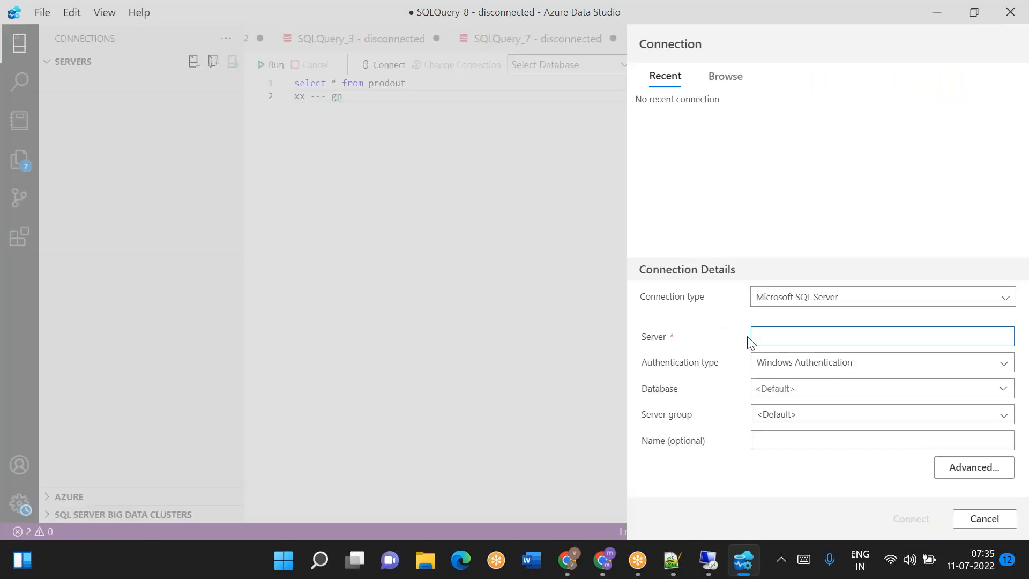
pyautogui.hotkey('ctrl', 'v')
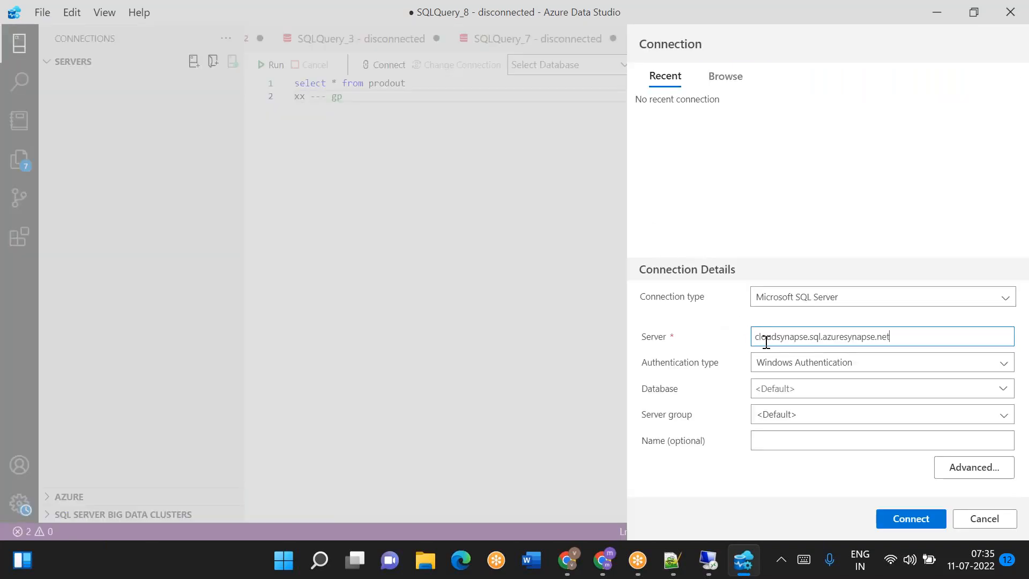
pyautogui.click(814, 363)
pyautogui.click(787, 382)
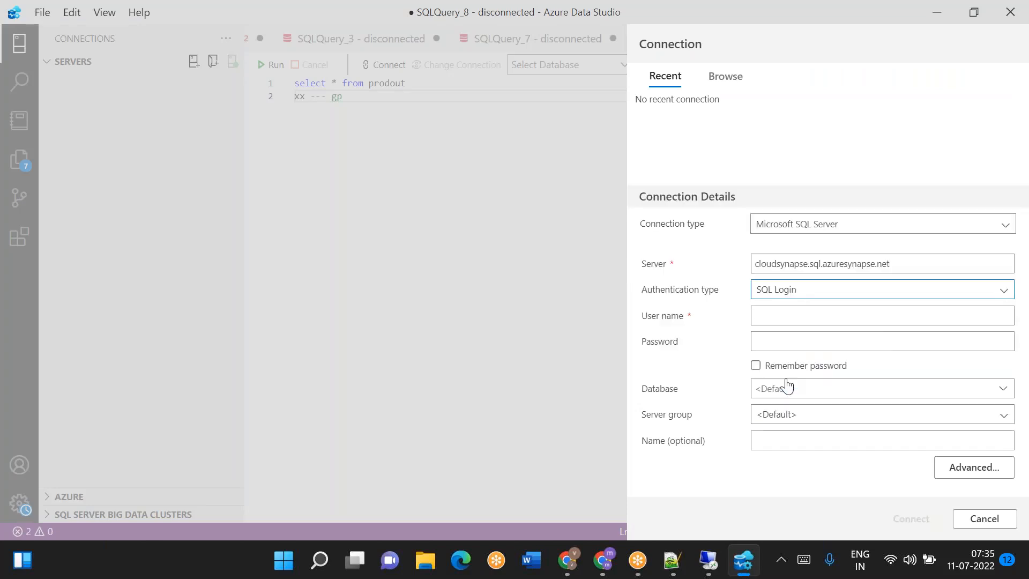
pyautogui.click(772, 316)
pyautogui.write('mallaiah')
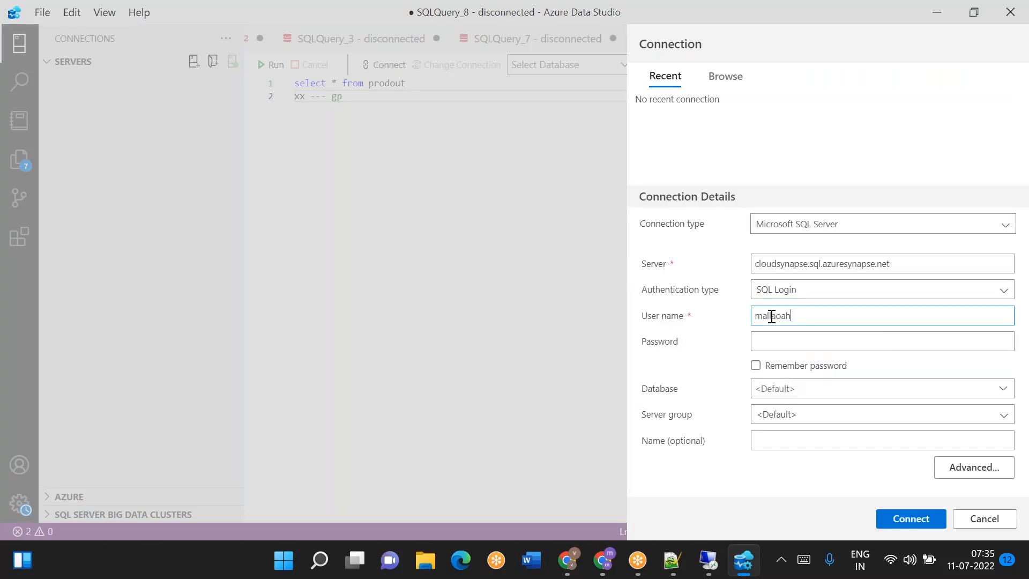
pyautogui.press('Tab')
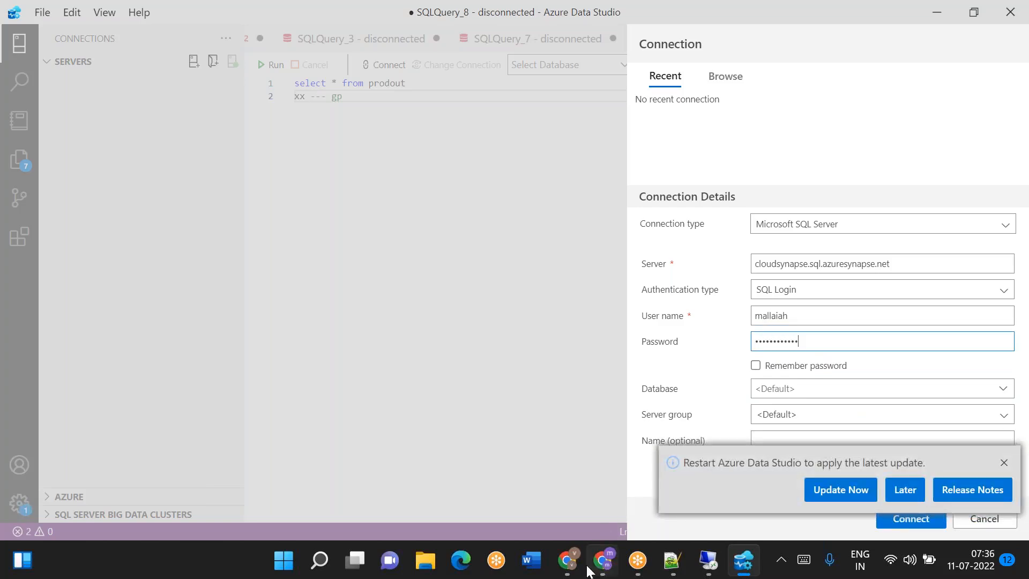
# Switch to the Azure portal, open the cloudsynapse workspace's SQL pools and copy the dedicated pool's name, cloudsqlpool
pyautogui.click(567, 560)
pyautogui.click(483, 496)
pyautogui.scroll(-3, 300, 391)
pyautogui.click(308, 399)
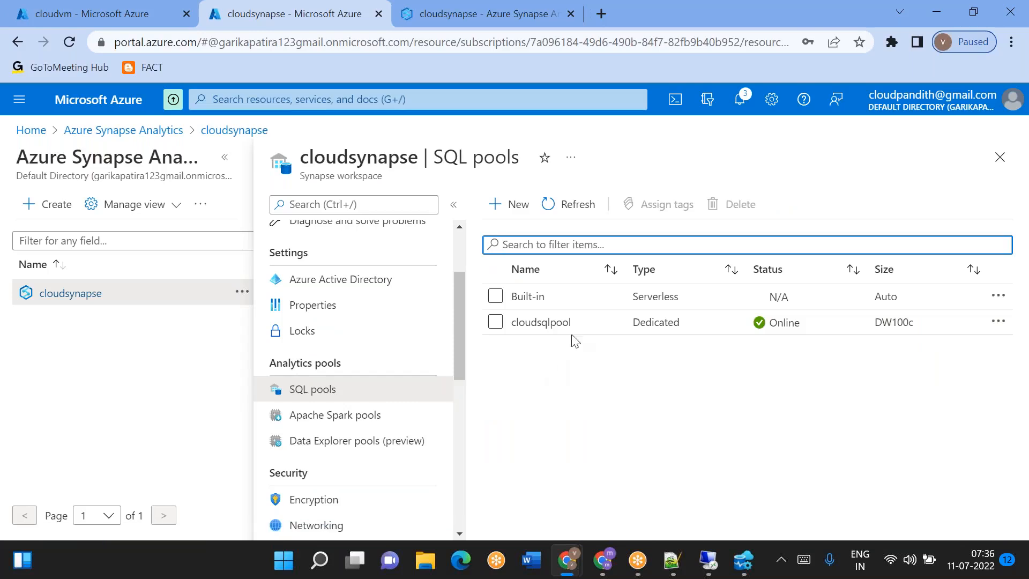
pyautogui.moveTo(590, 332); pyautogui.dragTo(514, 337)
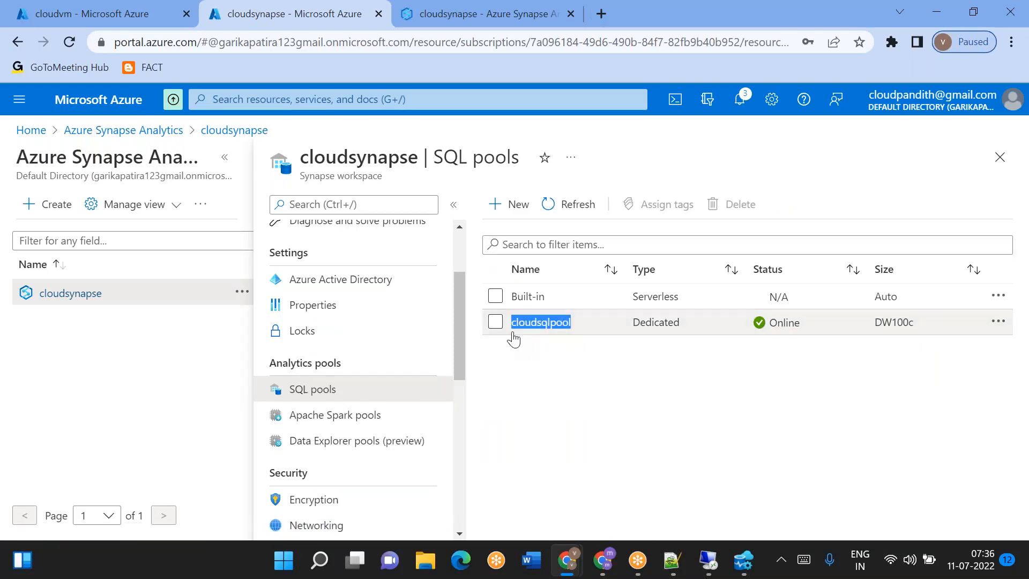
# Switch back to Azure Data Studio, connect with cloudsqlpool as the database and open a new query
pyautogui.hotkey('alt', 'Tab')
pyautogui.click(780, 395)
pyautogui.hotkey('ctrl', 'v')
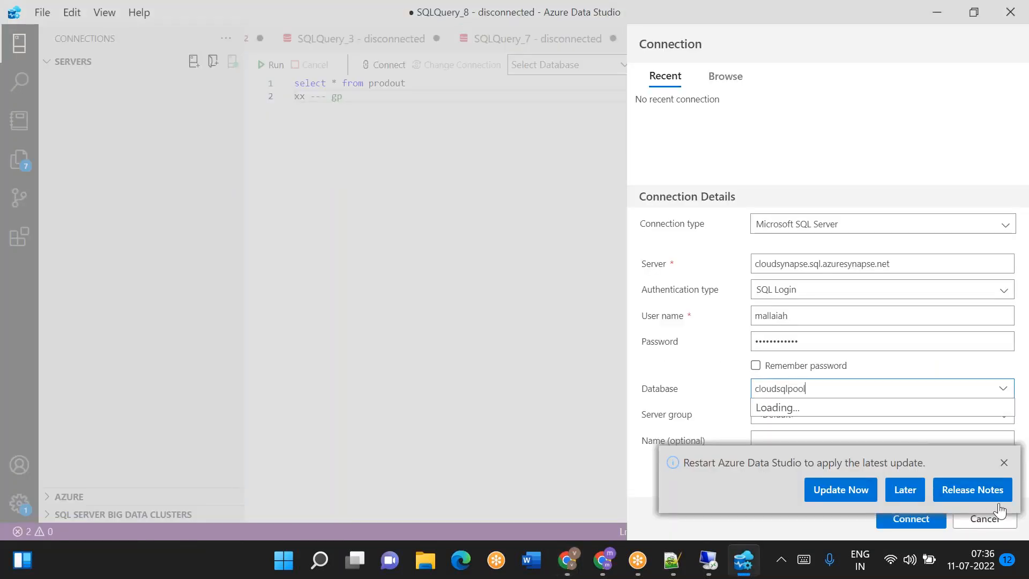
pyautogui.click(1011, 464)
pyautogui.click(921, 523)
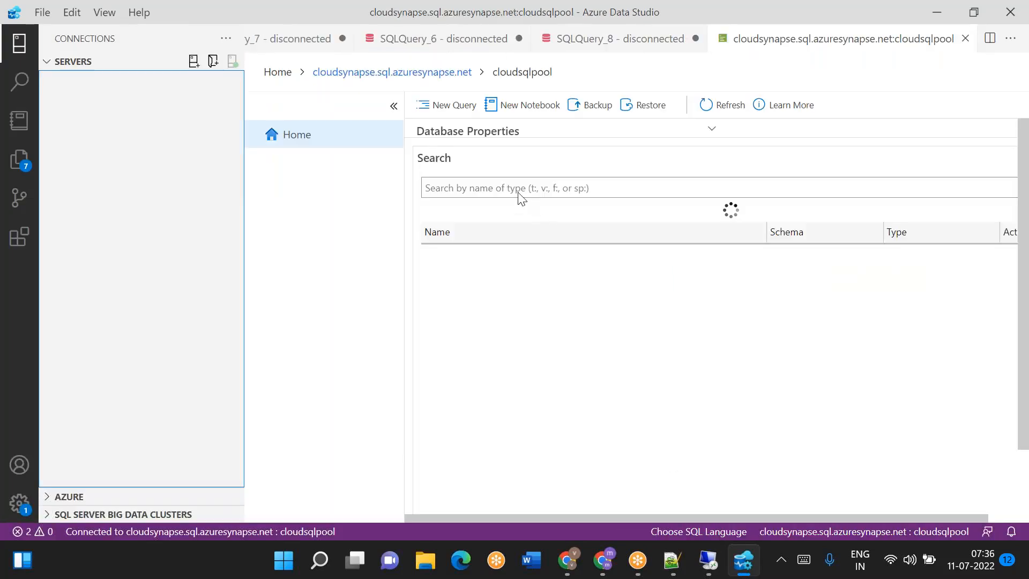
pyautogui.click(462, 107)
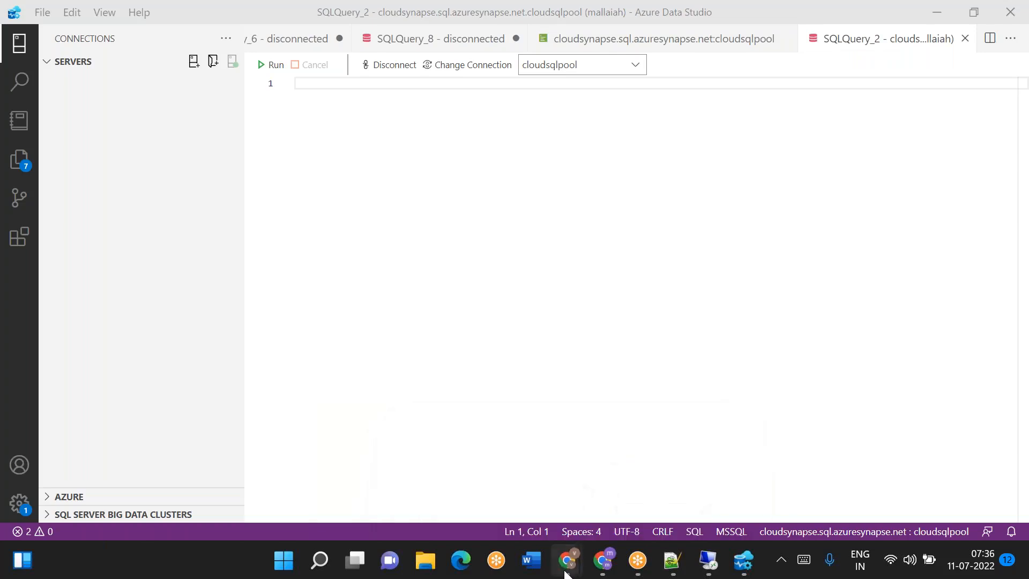
# Switch to the Azure portal and open the cloudsynapse workspace's Networking settings
pyautogui.moveTo(568, 560)
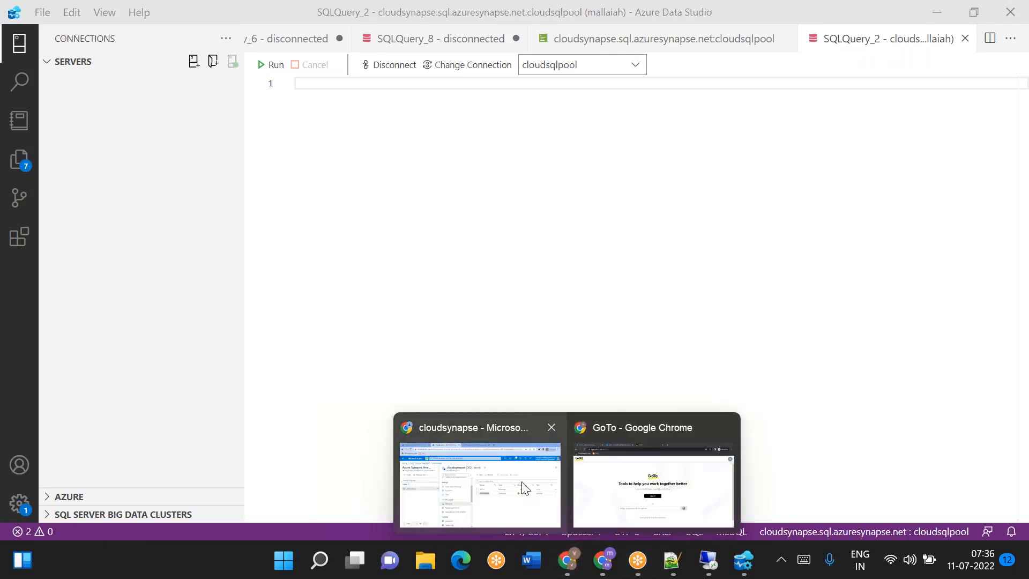
pyautogui.click(524, 487)
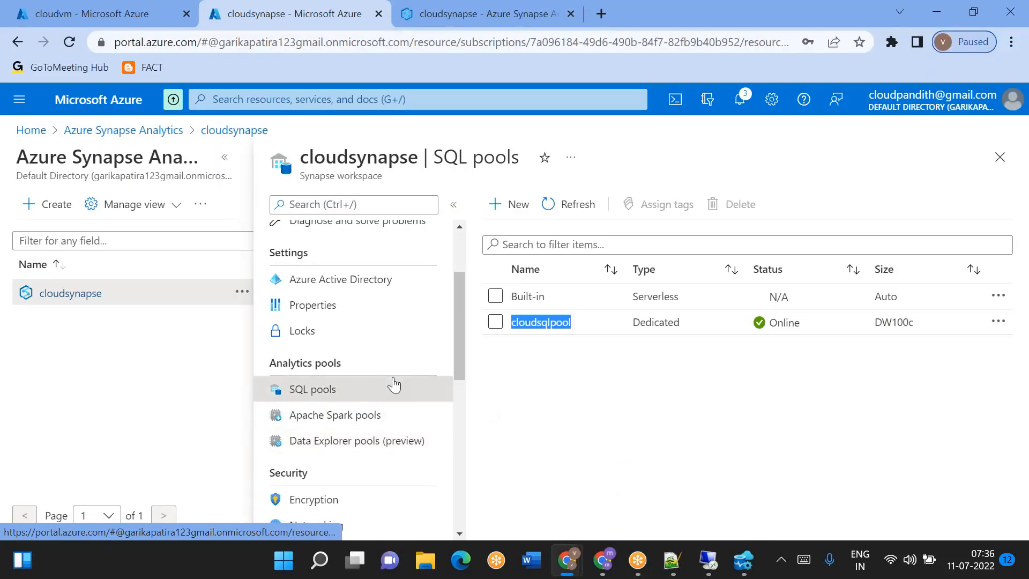
pyautogui.scroll(3, 394, 385)
pyautogui.scroll(-4, 394, 385)
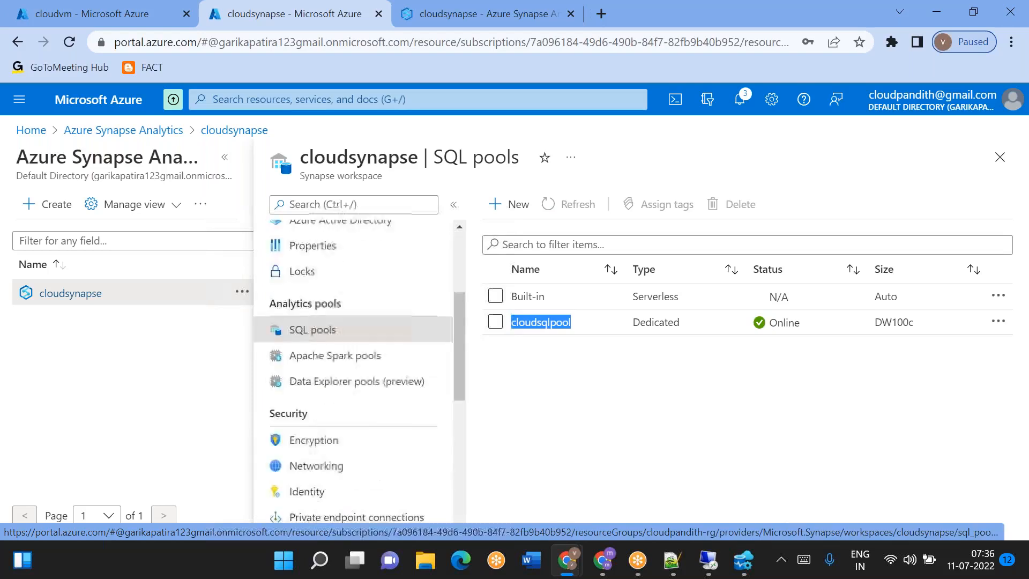
pyautogui.scroll(-4, 354, 372)
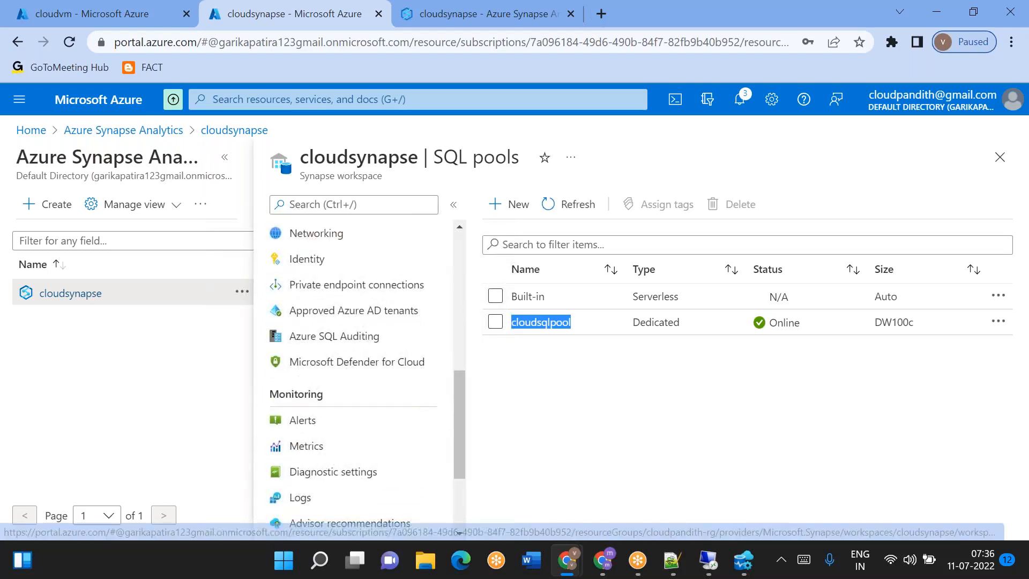
pyautogui.scroll(2, 354, 375)
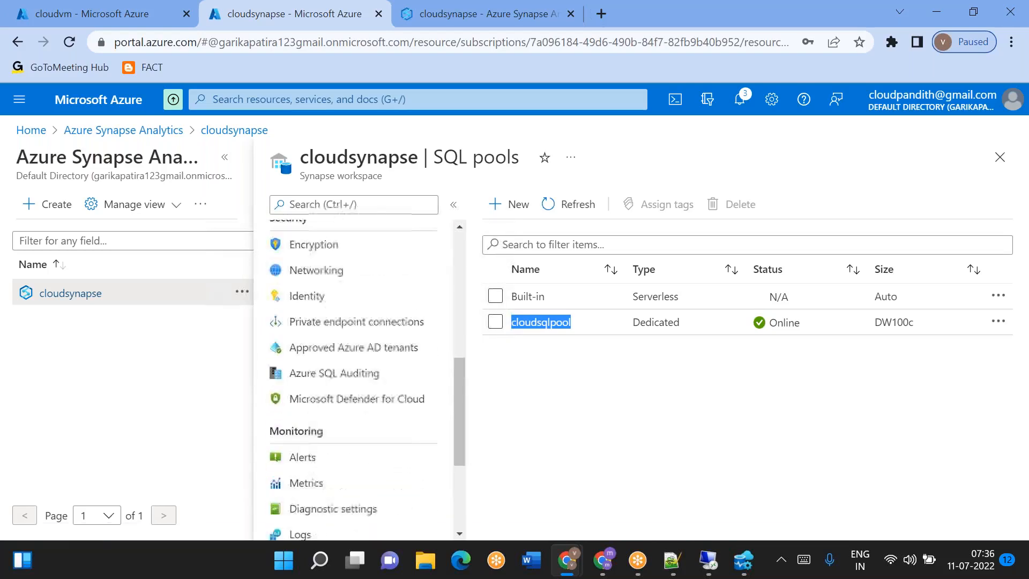
pyautogui.click(337, 273)
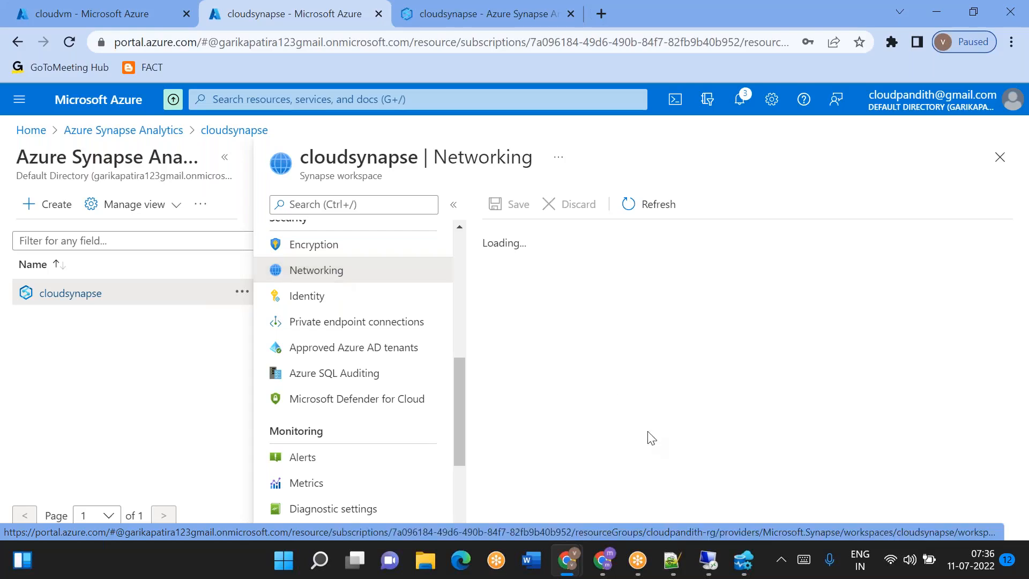
# Allow Azure services and resources to access the workspace, add the client IP as a firewall rule and save
pyautogui.scroll(-2, 666, 400)
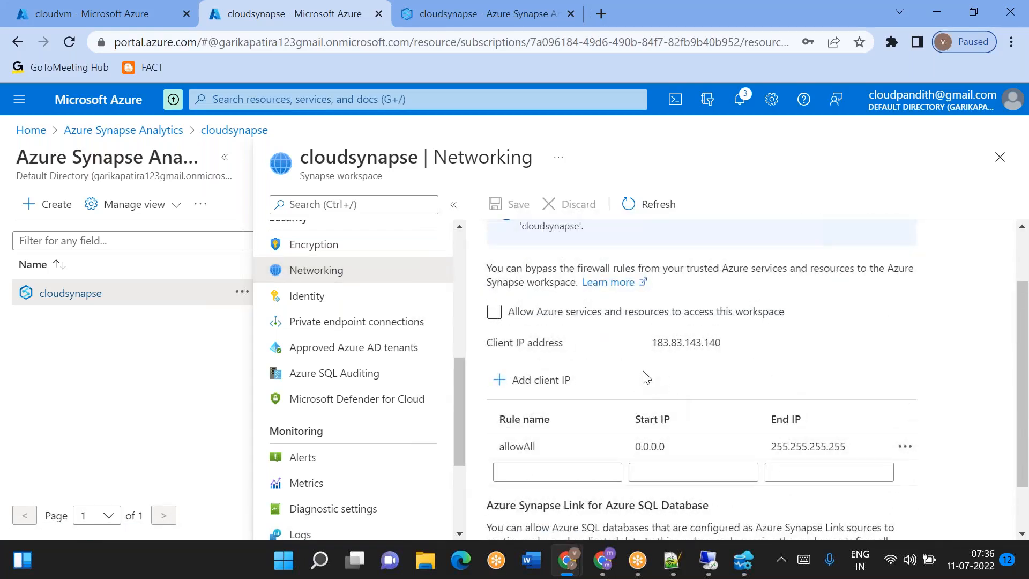
pyautogui.click(493, 314)
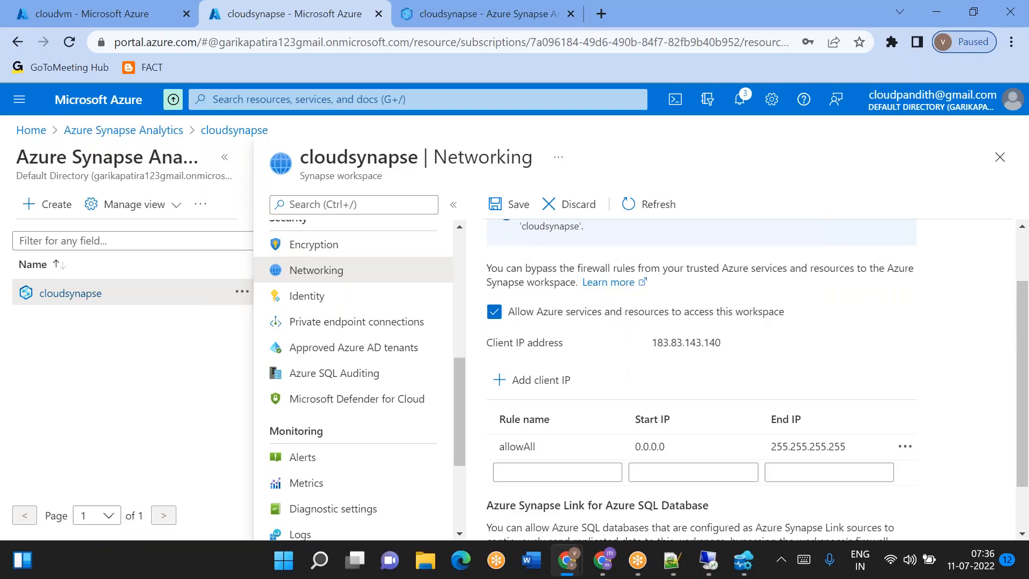
pyautogui.moveTo(532, 345); pyautogui.dragTo(515, 380)
pyautogui.click(514, 380)
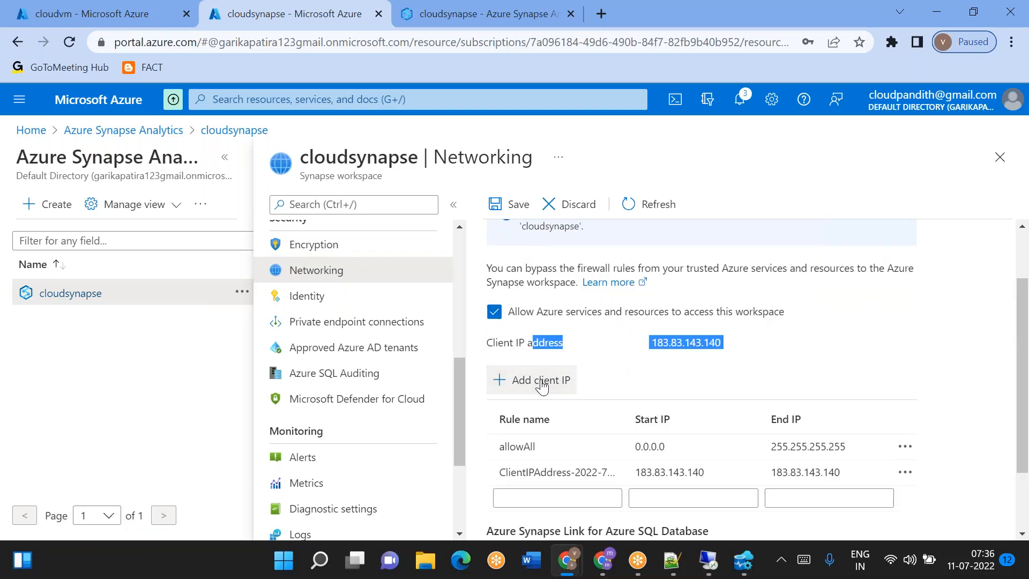
pyautogui.click(508, 207)
pyautogui.scroll(1, 593, 319)
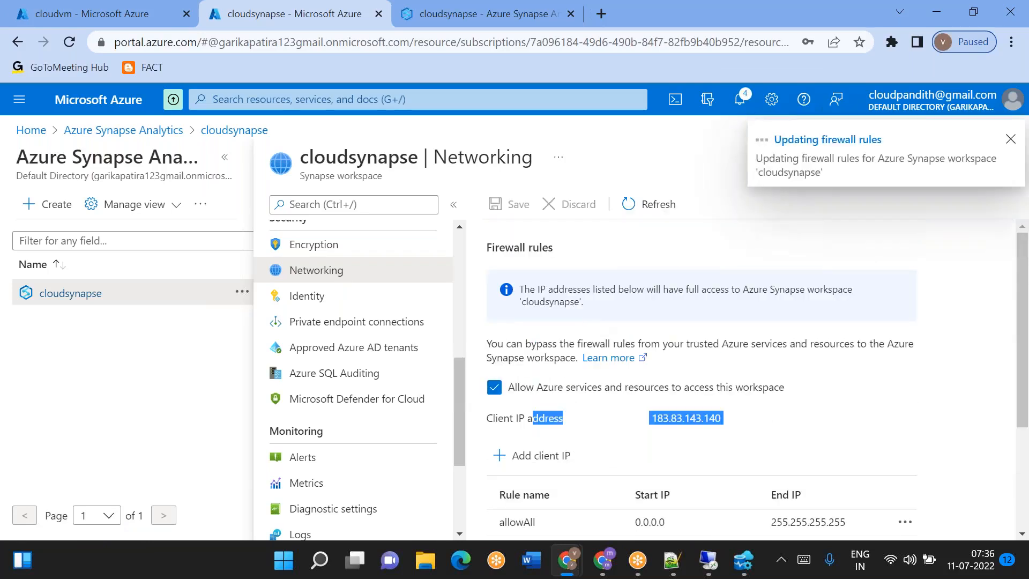
# Switch to Azure Data Studio and reconnect through the recent cloudsqlpool connection, entering the account password
pyautogui.click(749, 571)
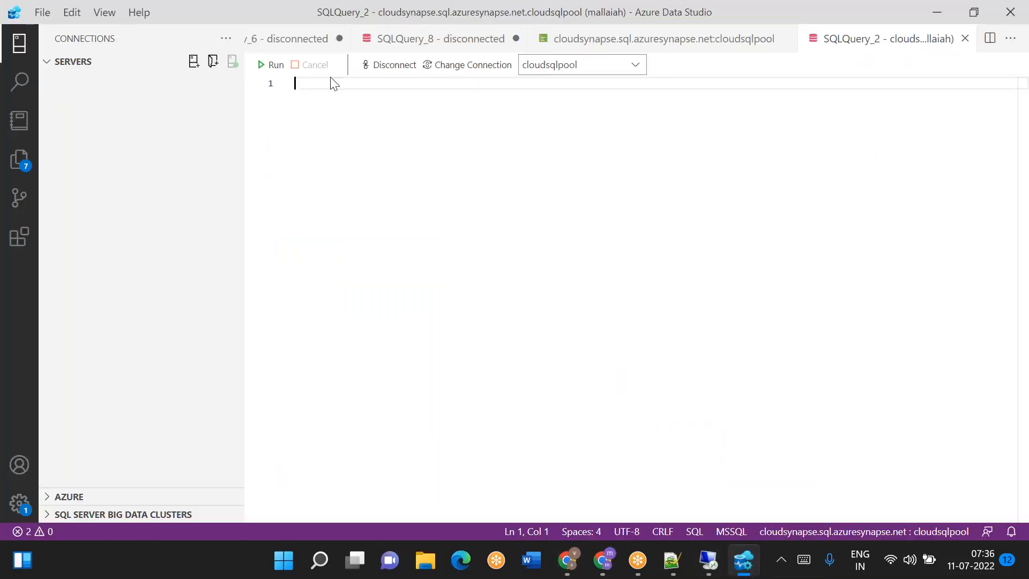
pyautogui.click(194, 62)
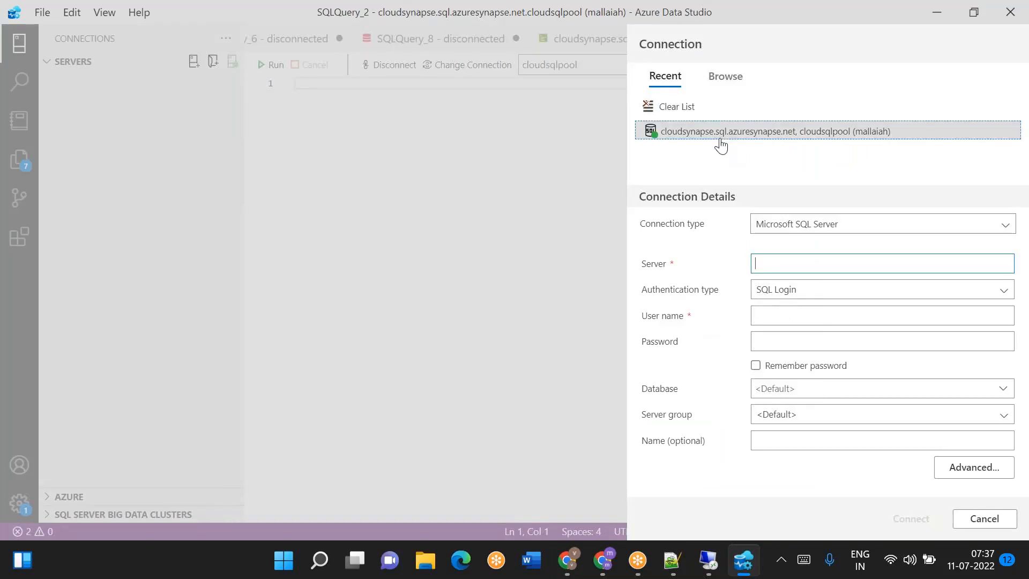
pyautogui.click(716, 134)
pyautogui.click(780, 343)
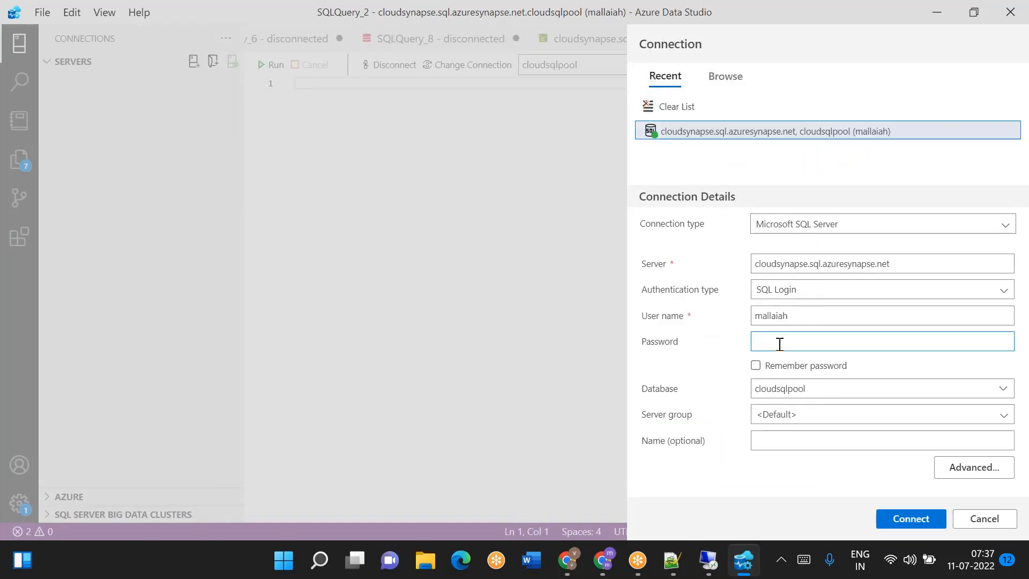
pyautogui.write('•••••••')
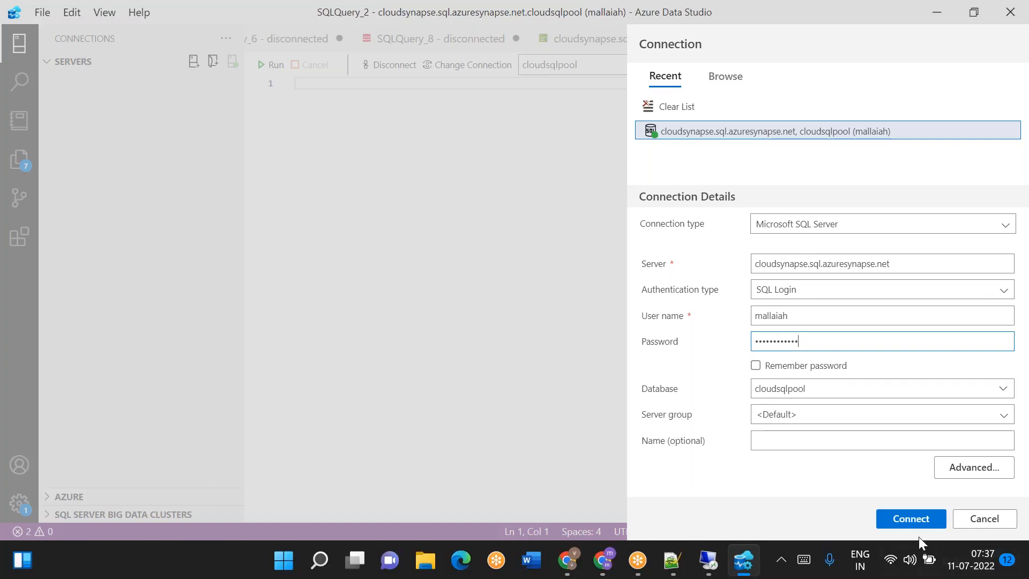
pyautogui.click(906, 518)
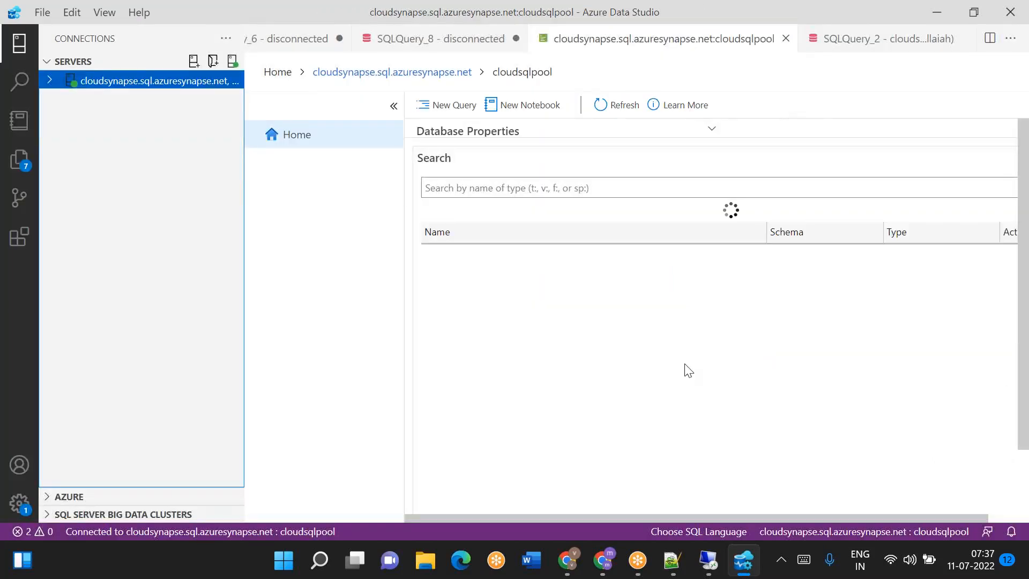
# Open a new query on cloudsqlpool and expand the server's Tables folder
pyautogui.click(451, 105)
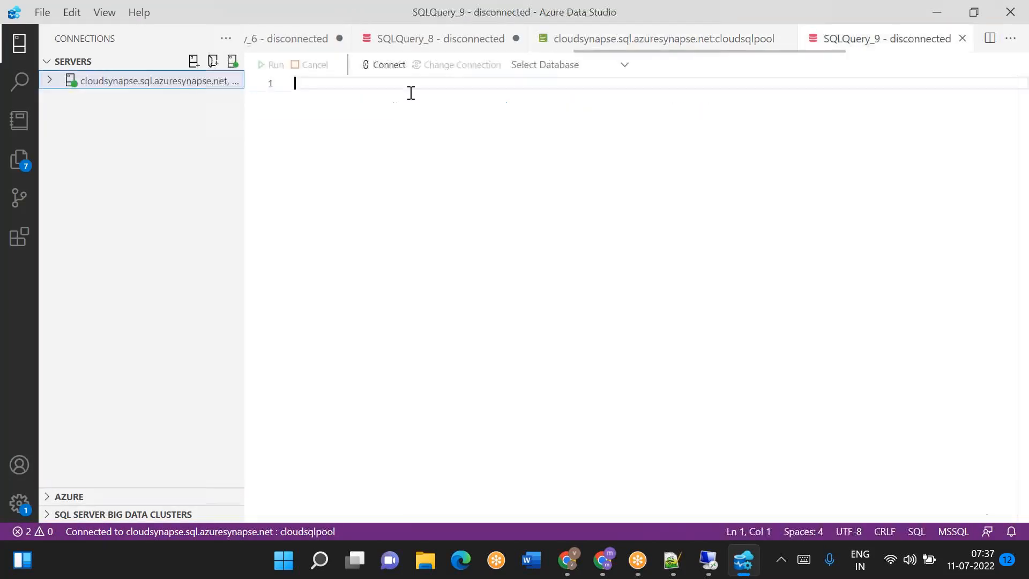
pyautogui.click(52, 85)
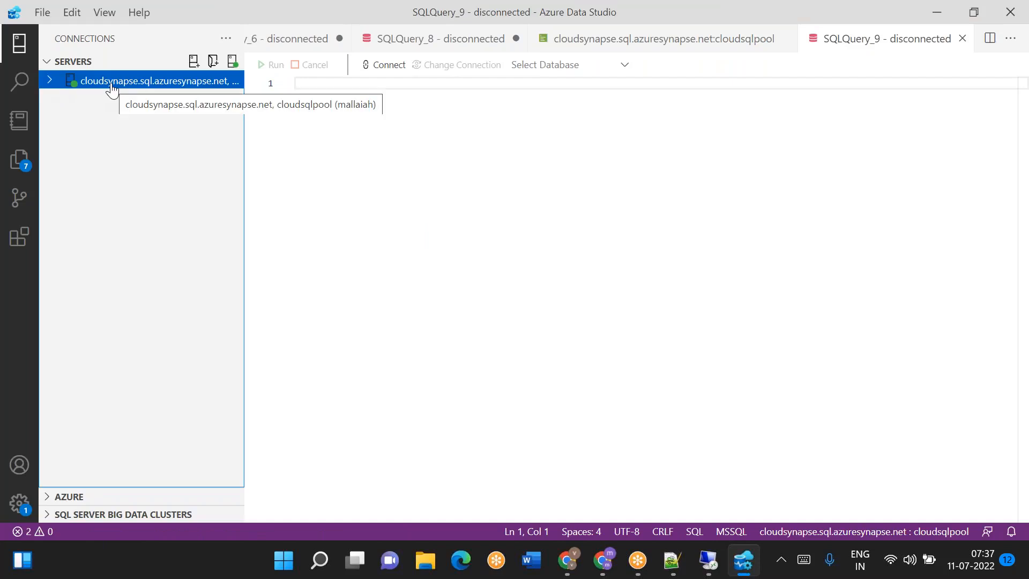
pyautogui.rightClick(111, 86)
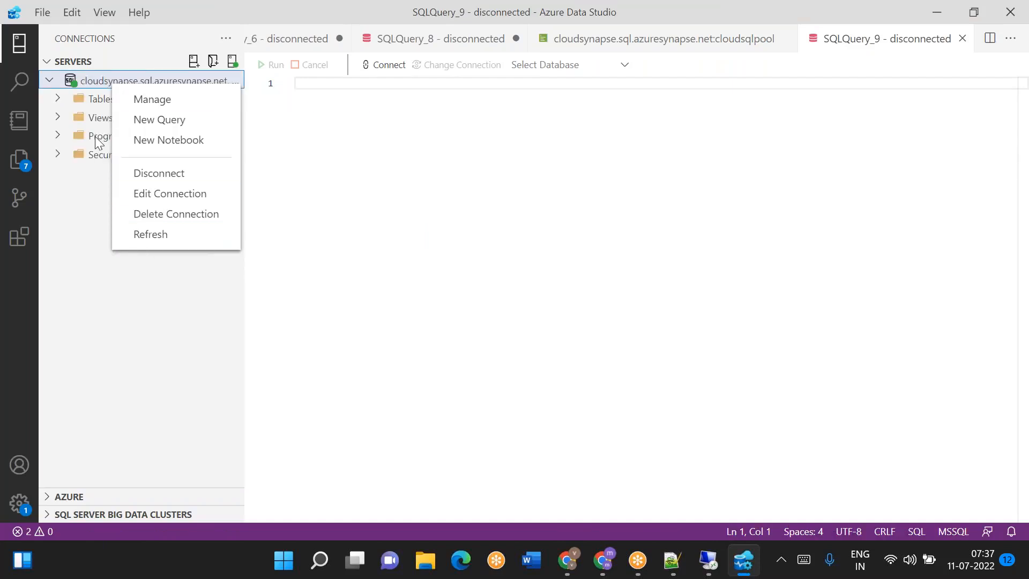
pyautogui.click(57, 97)
pyautogui.click(58, 99)
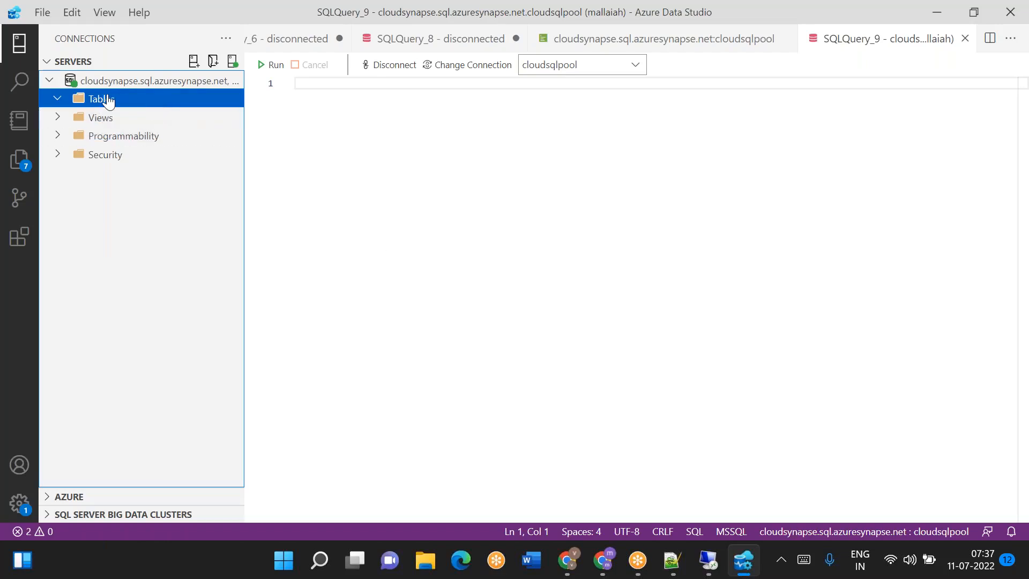
# Switch to Synapse Studio in the browser, return to Pipeline 1's top-level canvas and select the Lookup1 activity
pyautogui.moveTo(567, 573)
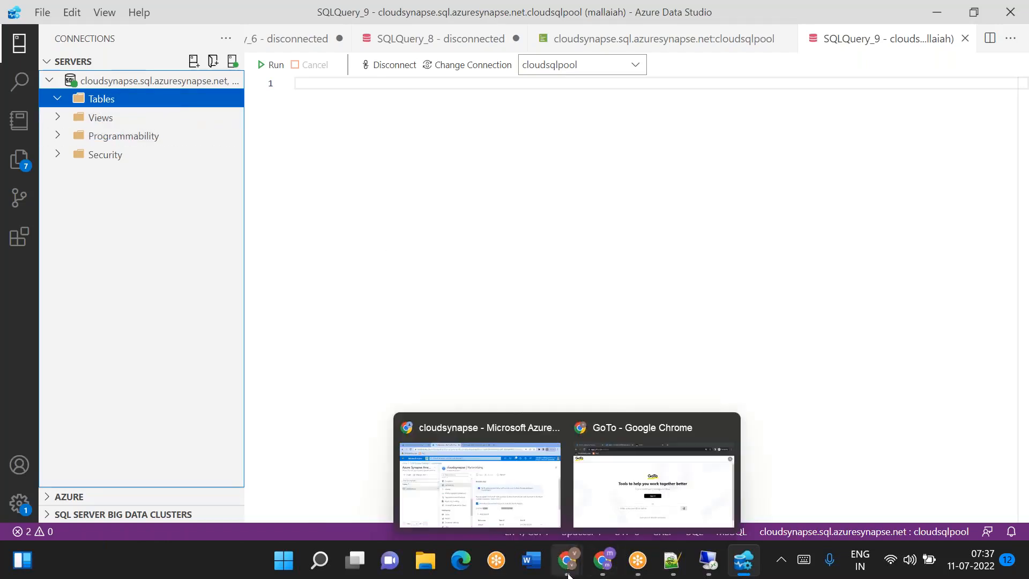
pyautogui.click(535, 519)
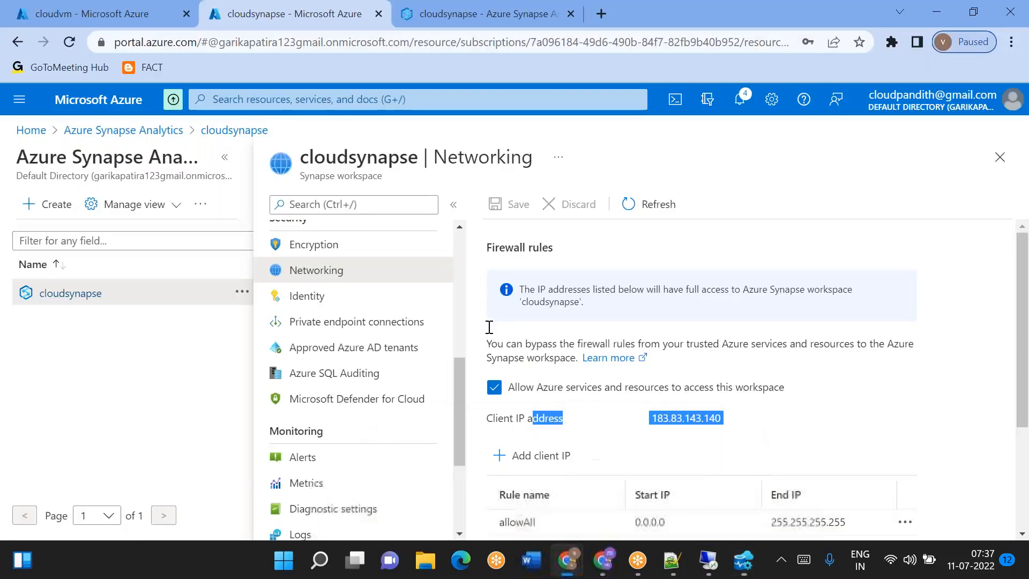
pyautogui.click(484, 17)
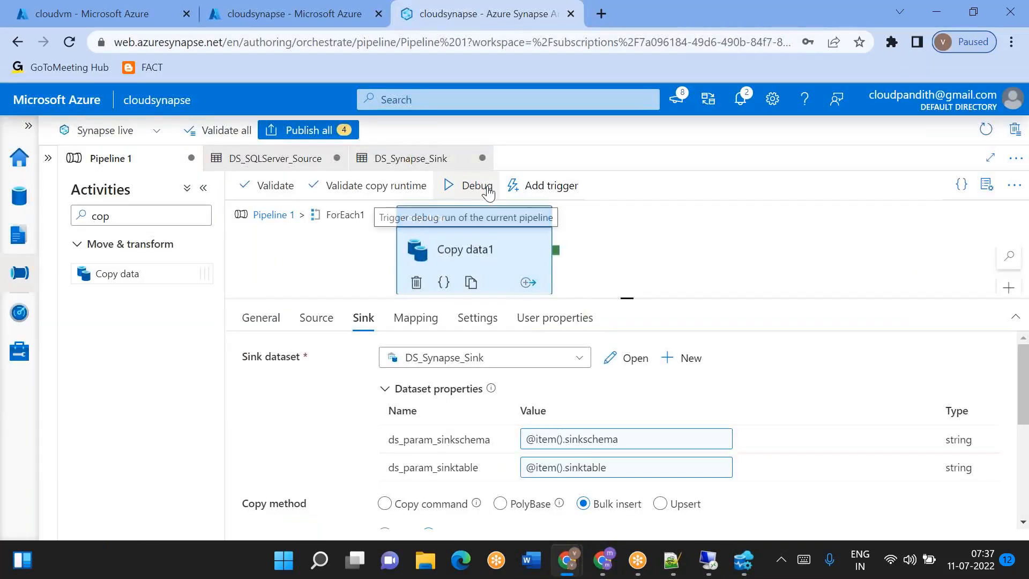
pyautogui.click(270, 217)
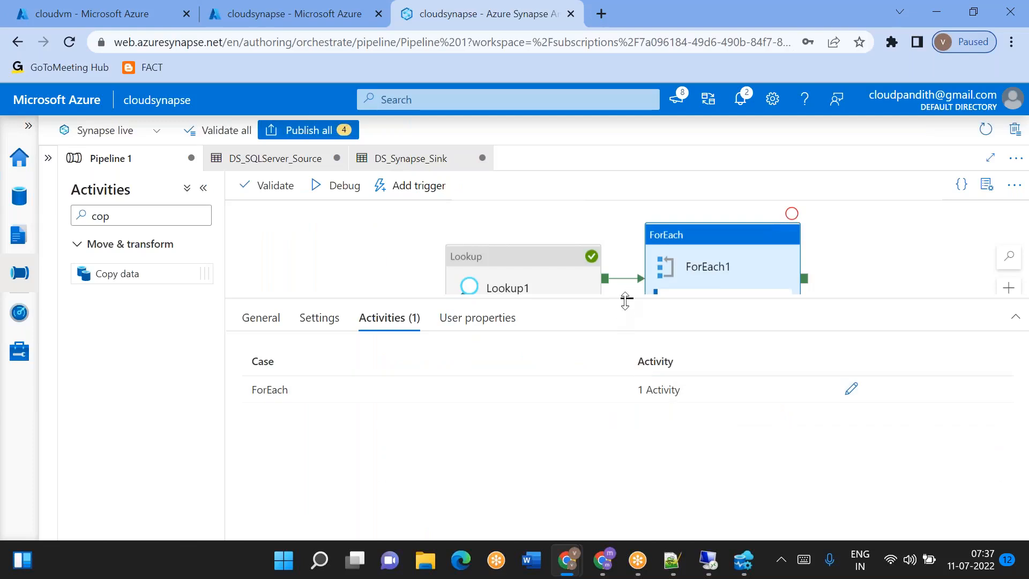
pyautogui.moveTo(626, 300); pyautogui.dragTo(452, 345)
pyautogui.click(367, 265)
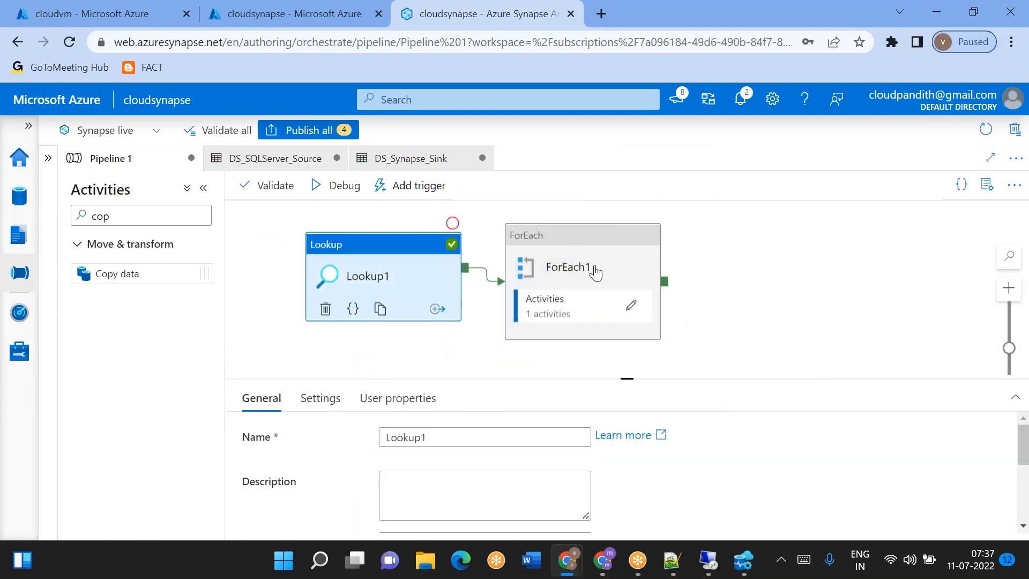
# Open the activities inside ForEach1 and review Copy data1's sink settings, including copy method and table option
pyautogui.click(631, 307)
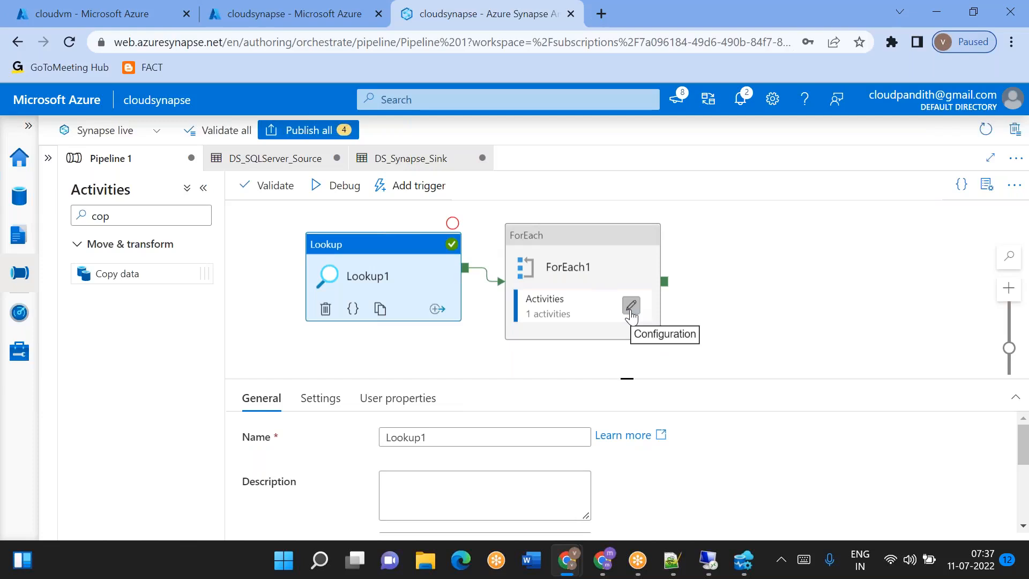
pyautogui.click(591, 234)
pyautogui.moveTo(621, 252); pyautogui.dragTo(441, 309)
pyautogui.scroll(-3, 314, 504)
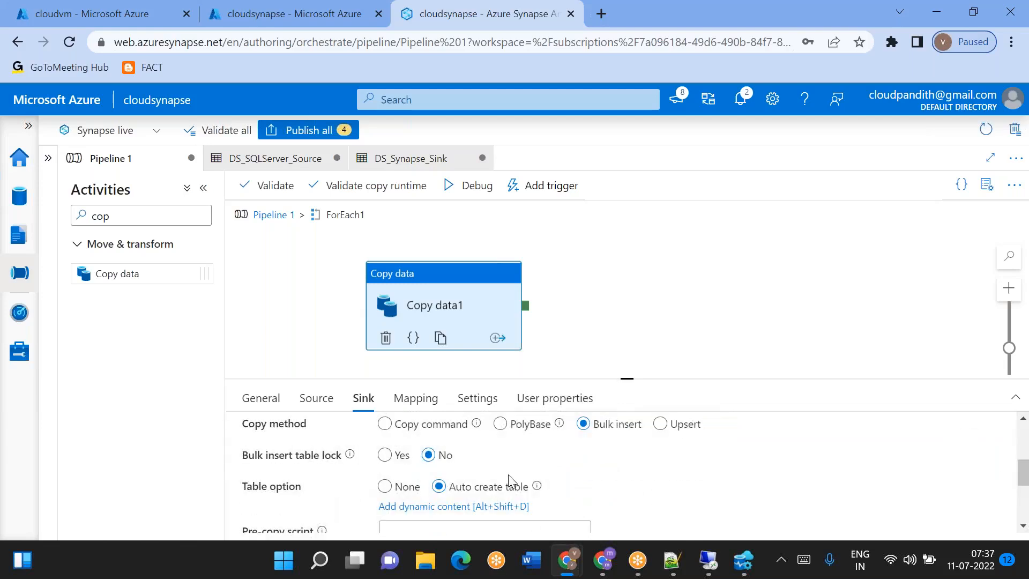
pyautogui.scroll(-1, 514, 485)
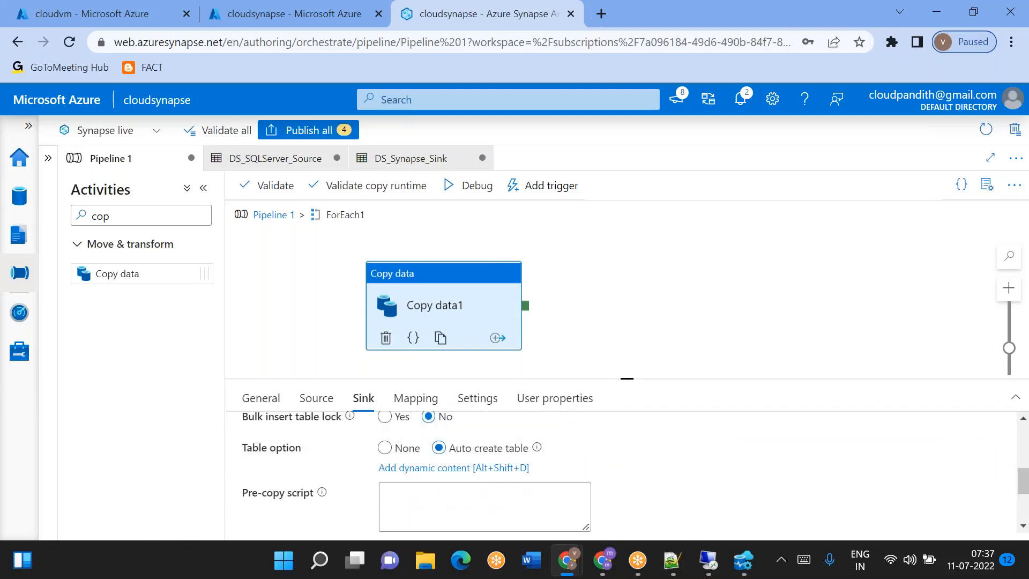
pyautogui.scroll(4, 617, 503)
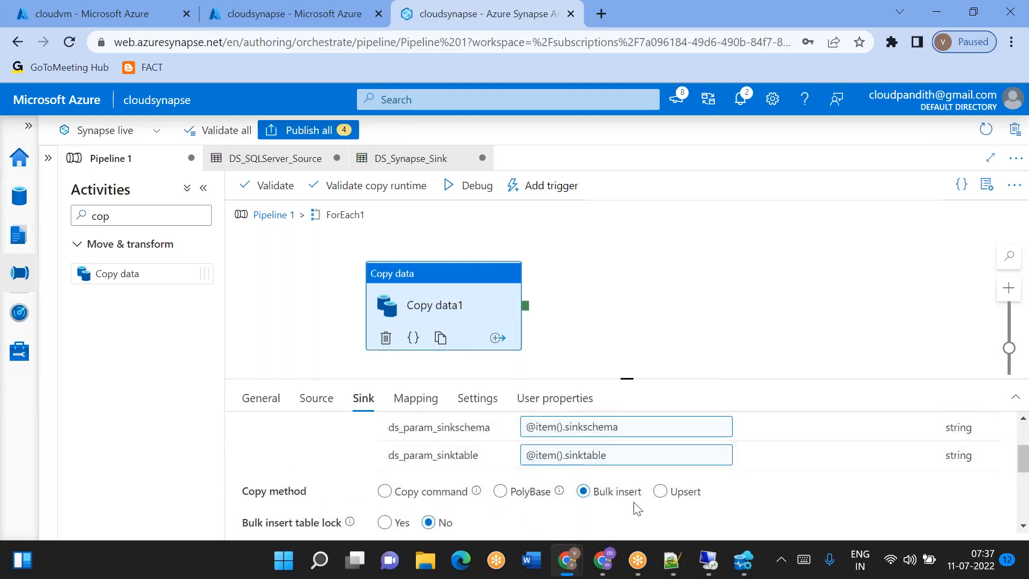
pyautogui.scroll(3, 589, 498)
pyautogui.scroll(-5, 602, 497)
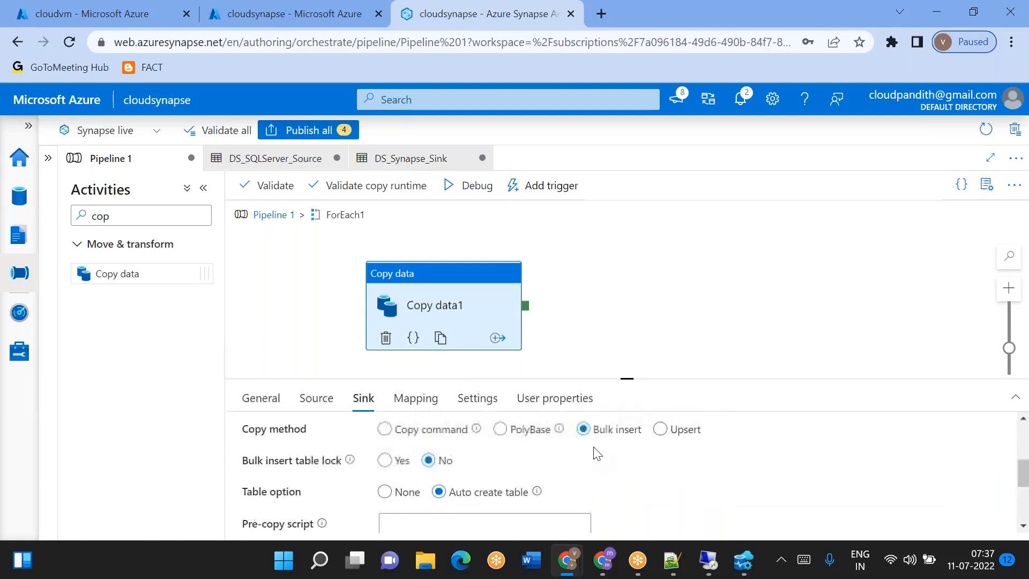
# Start a debug run of Pipeline 1 and monitor its activity runs in the output, refreshing their status
pyautogui.click(462, 187)
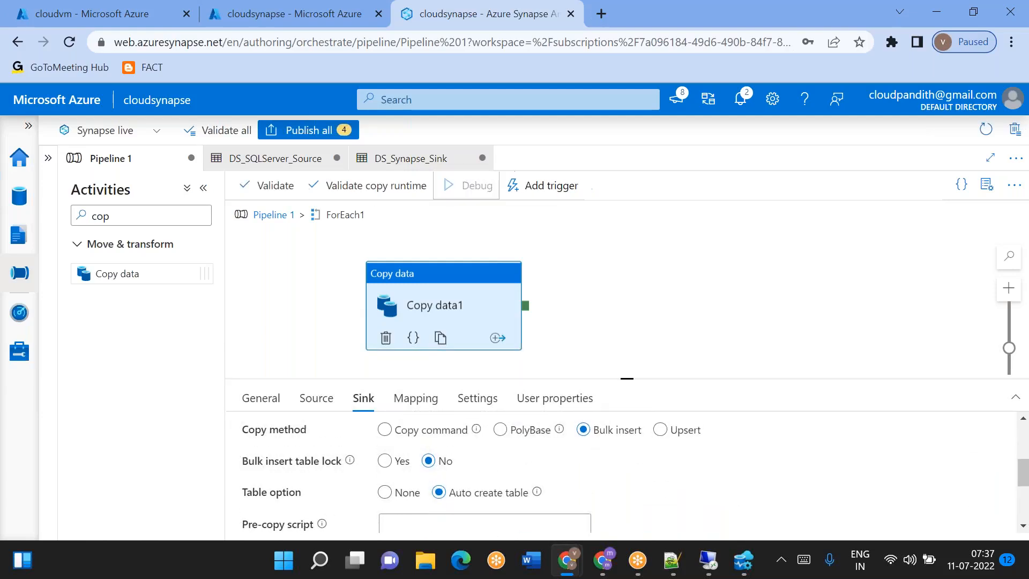
pyautogui.click(273, 215)
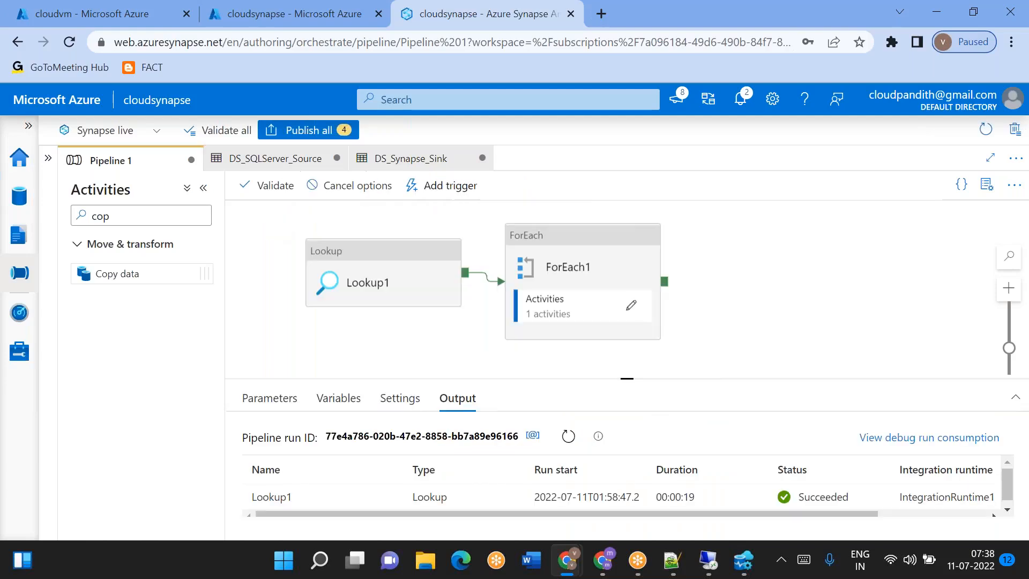
pyautogui.moveTo(627, 377); pyautogui.dragTo(622, 261)
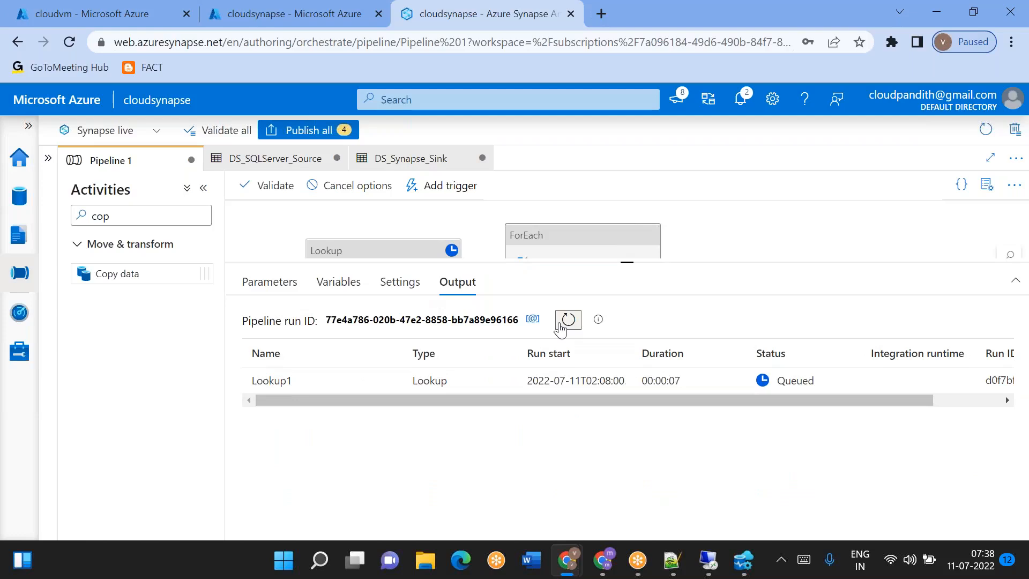
pyautogui.click(561, 326)
pyautogui.click(560, 326)
pyautogui.click(567, 320)
pyautogui.click(568, 320)
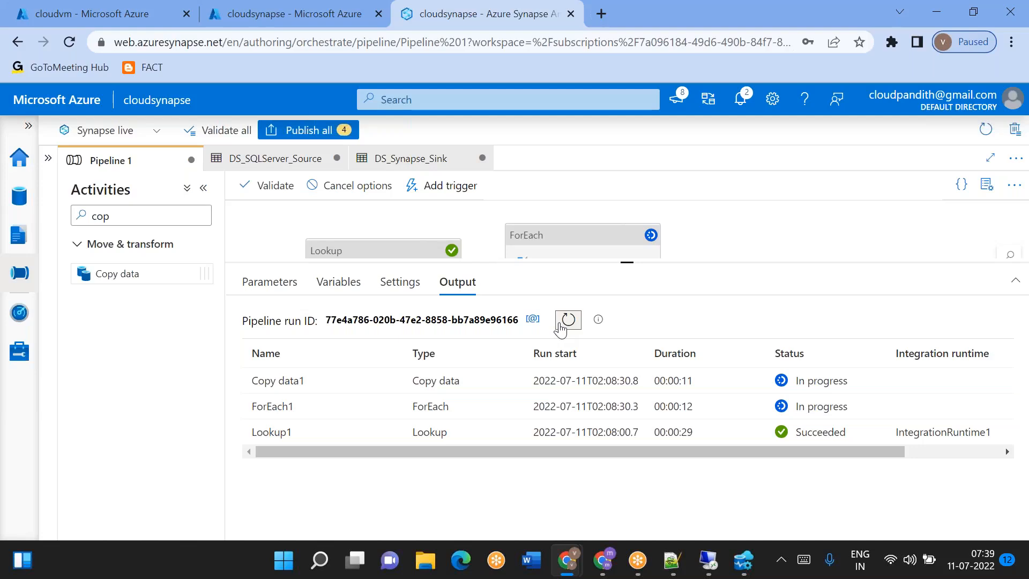
pyautogui.click(560, 328)
pyautogui.click(567, 320)
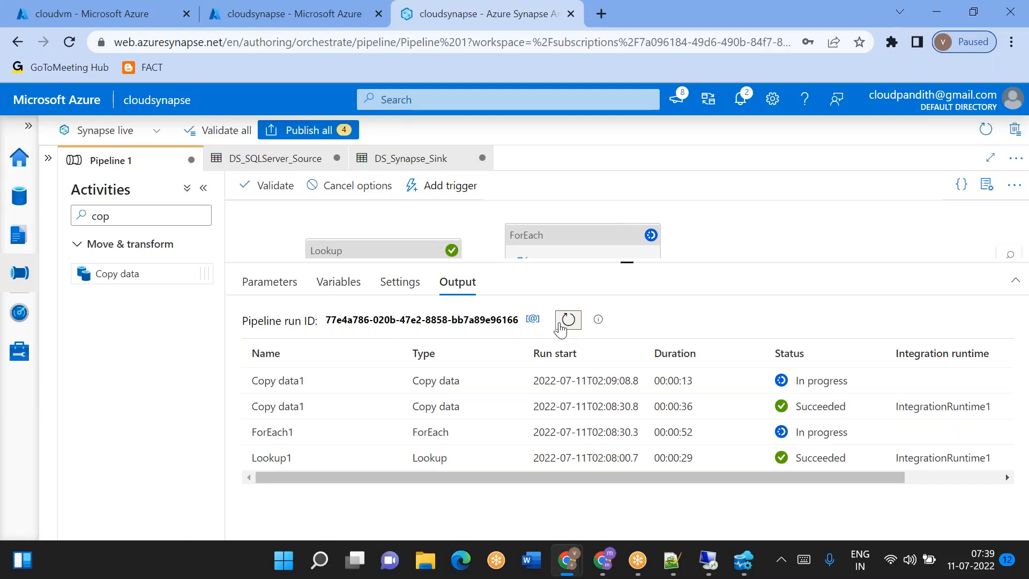
# Switch to Azure Data Studio, refresh the Tables folder and select the top 1000 rows of dbo.libraryout
pyautogui.click(742, 561)
pyautogui.rightClick(91, 99)
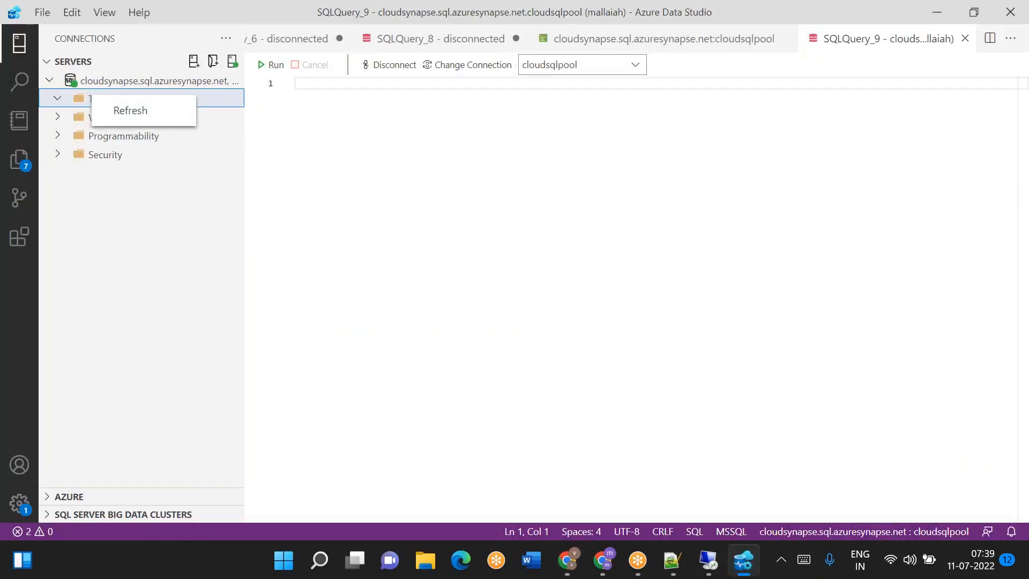
pyautogui.click(120, 111)
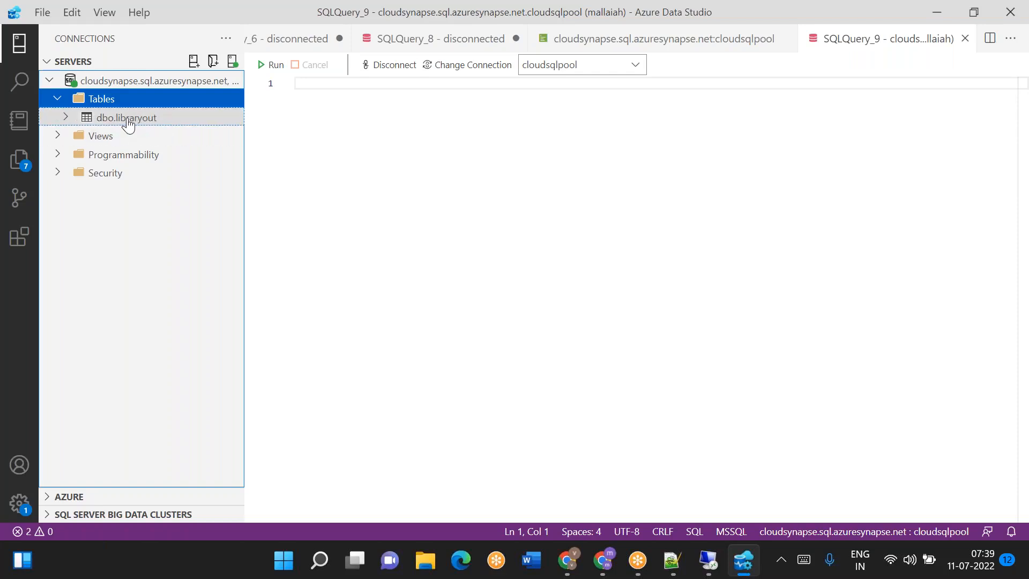
pyautogui.rightClick(129, 121)
pyautogui.click(164, 135)
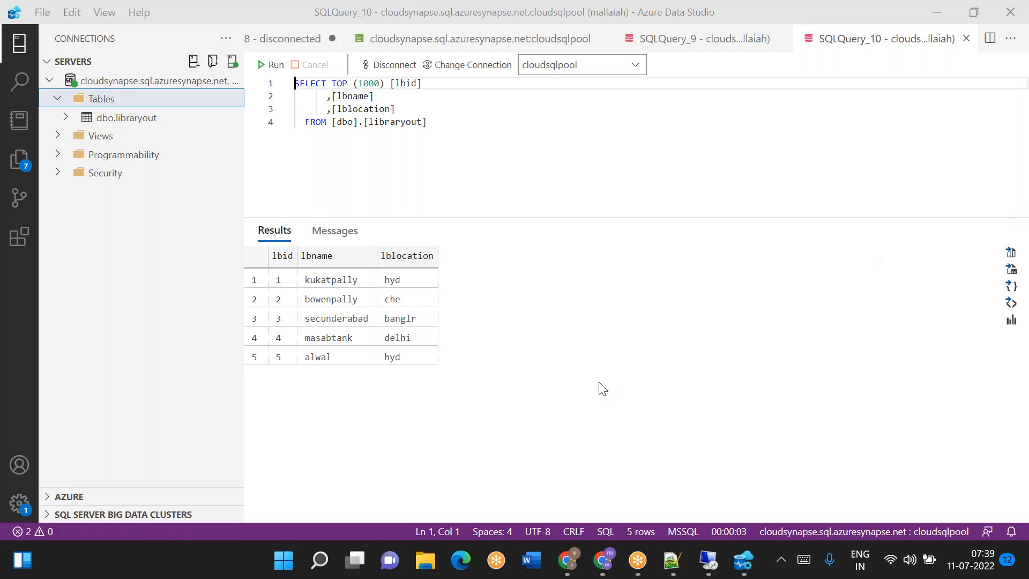
# Refresh the Tables folder again, and switch to Synapse Studio to check the debug run's activity statuses
pyautogui.rightClick(104, 98)
pyautogui.click(141, 112)
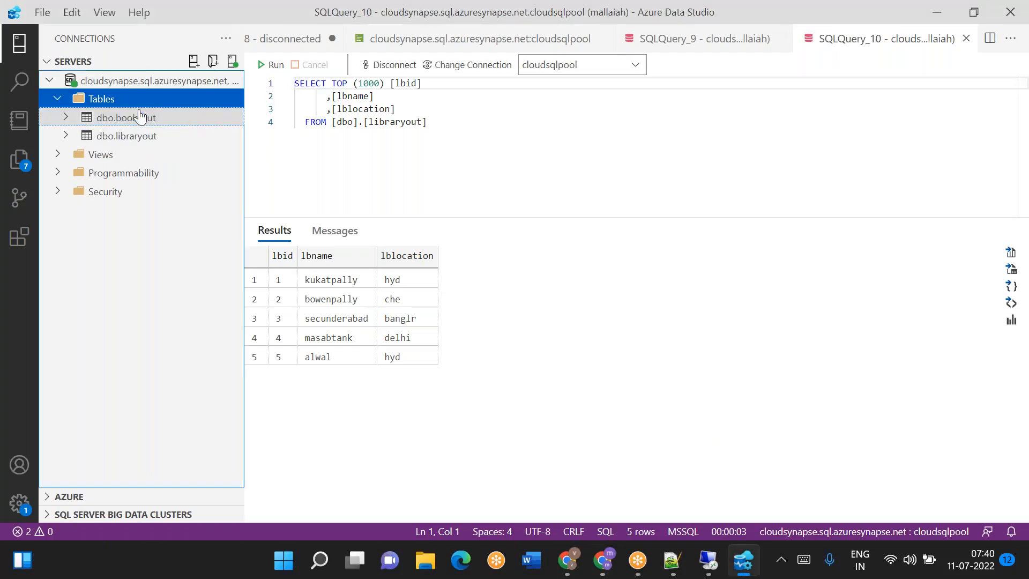
pyautogui.moveTo(568, 559)
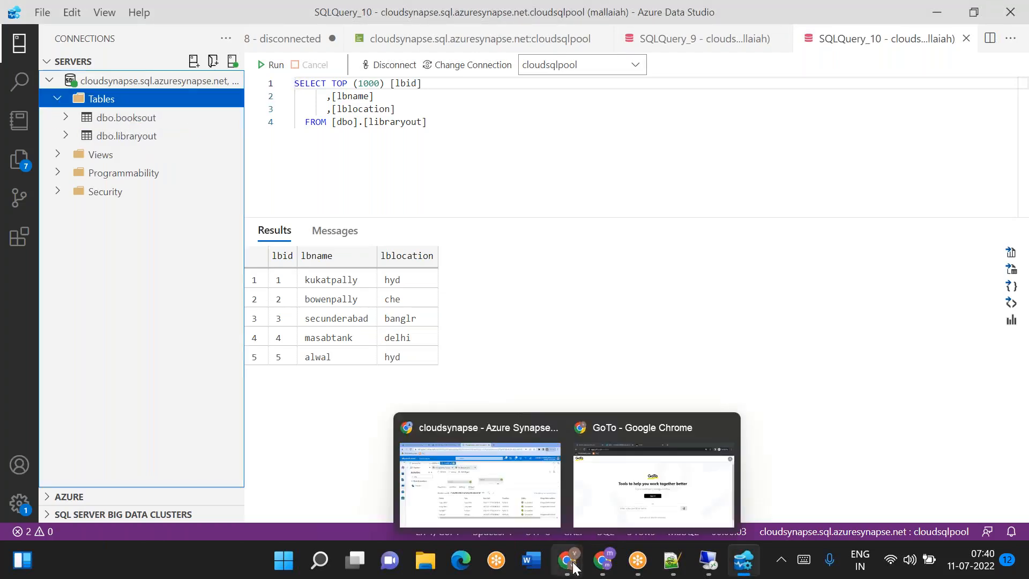
pyautogui.click(480, 496)
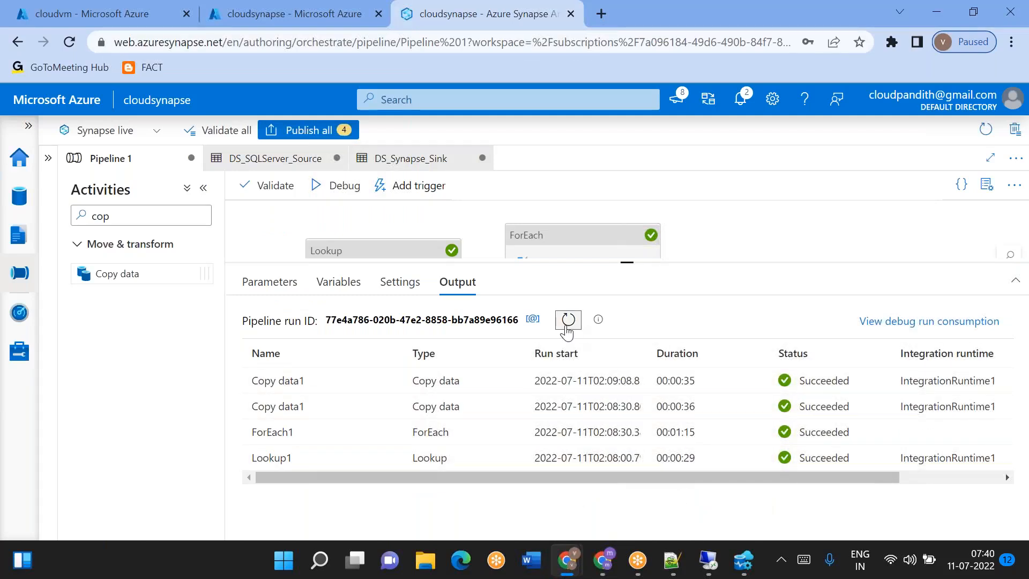
pyautogui.moveTo(628, 264); pyautogui.dragTo(629, 347)
# Switch to Azure Data Studio, replace the query with "SELECT * from booksout" and run it
pyautogui.click(743, 561)
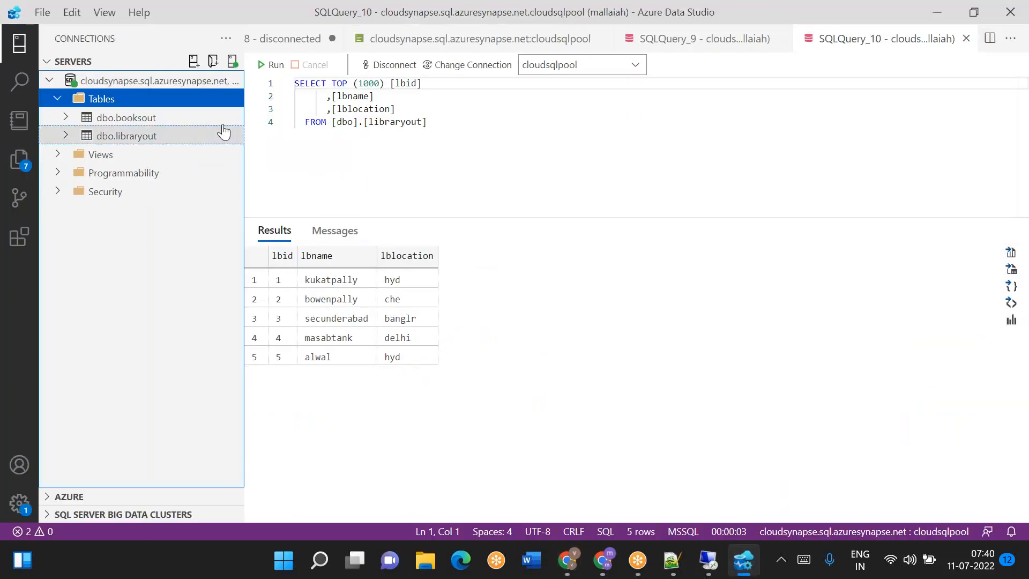
pyautogui.doubleClick(392, 122)
pyautogui.moveTo(460, 126); pyautogui.dragTo(332, 83)
pyautogui.press('BackSpace')
pyautogui.write('* from boo')
pyautogui.write('kout')
pyautogui.press('BackSpace')
pyautogui.press('BackSpace')
pyautogui.press('BackSpace')
pyautogui.press('BackSpace')
pyautogui.write('ksout')
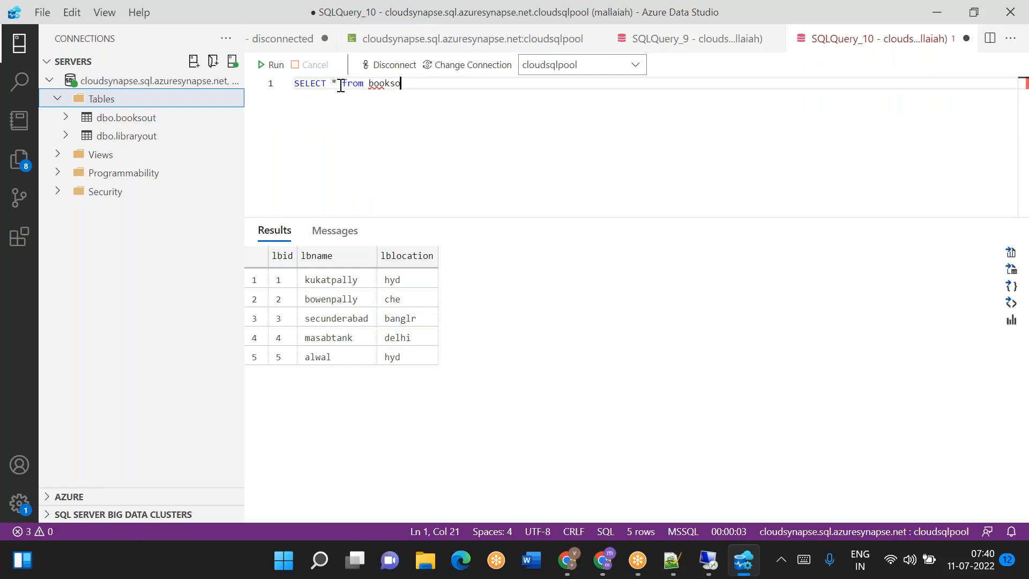
pyautogui.click(276, 70)
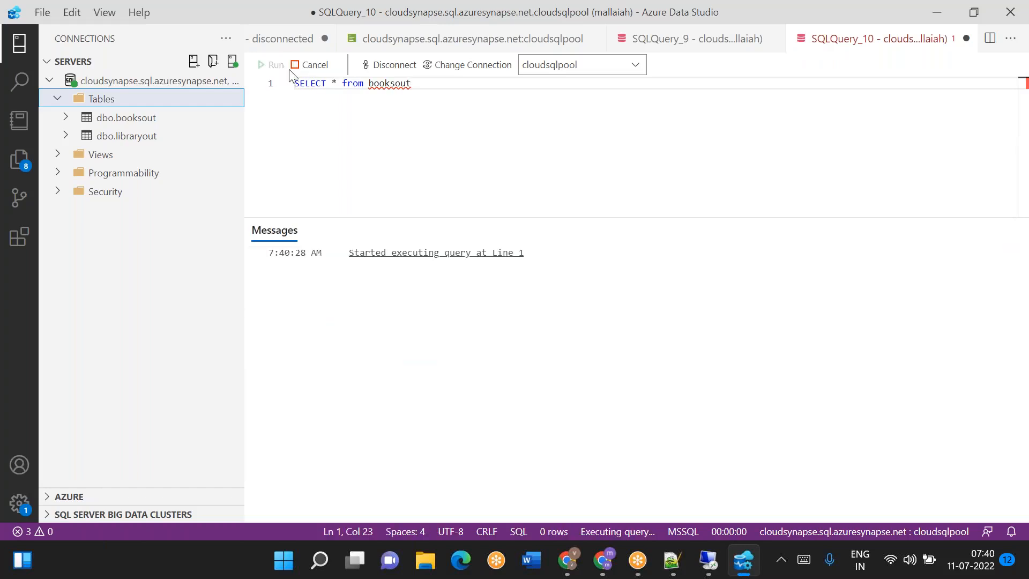
pyautogui.press('Return')
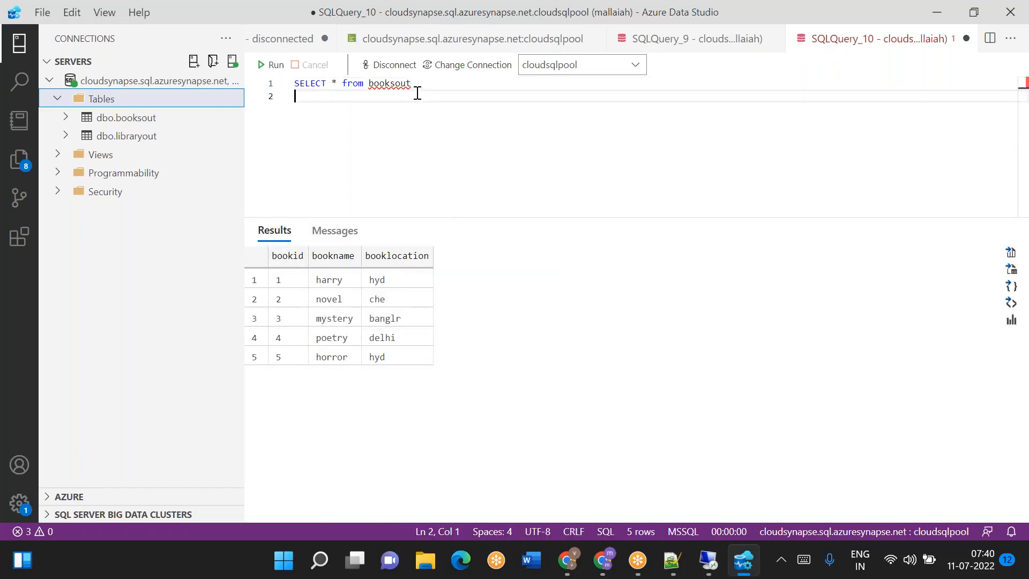
# Drop the booksout and libraryout tables with two drop table statements and refresh the Tables folder
pyautogui.hotkey('ctrl', 'a')
pyautogui.write('drop table booksout')
pyautogui.press('Return')
pyautogui.write('drop tab')
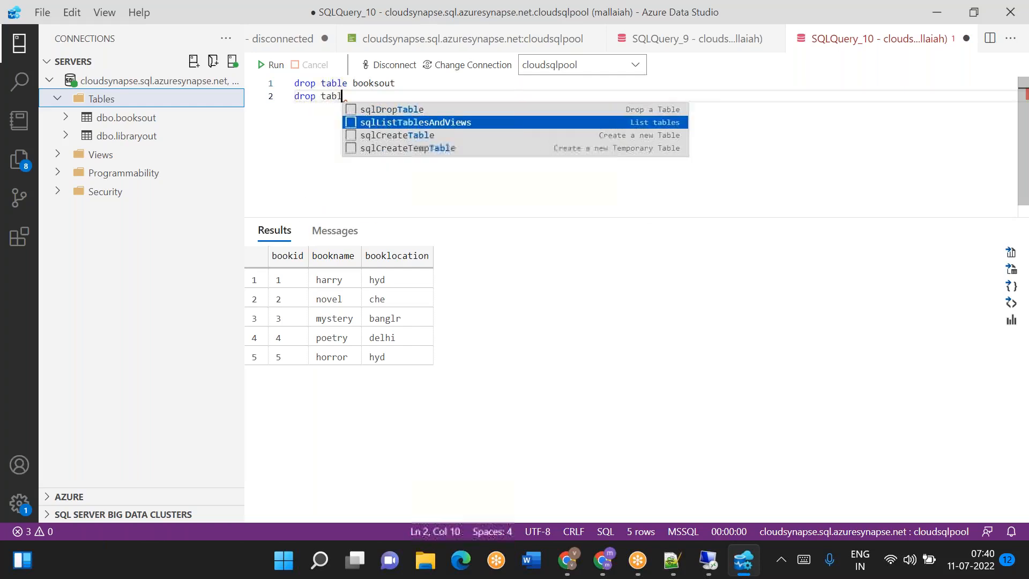
pyautogui.write('le libraryout')
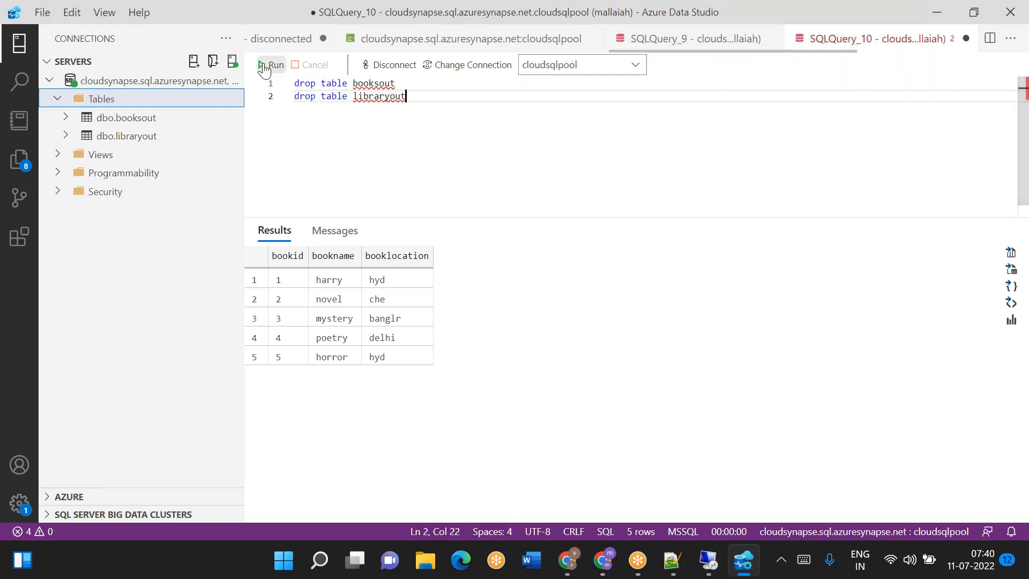
pyautogui.click(271, 65)
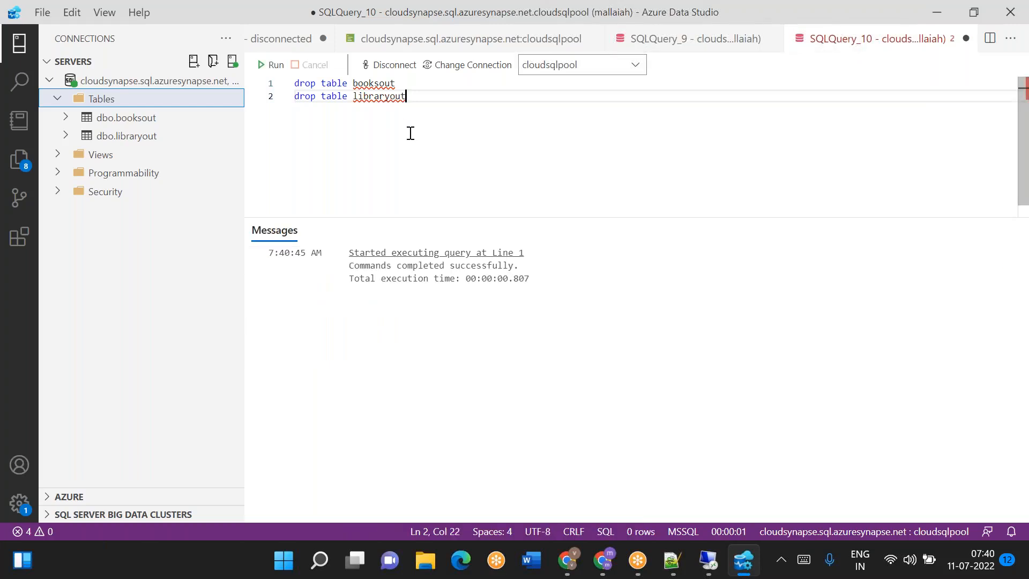
pyautogui.rightClick(102, 99)
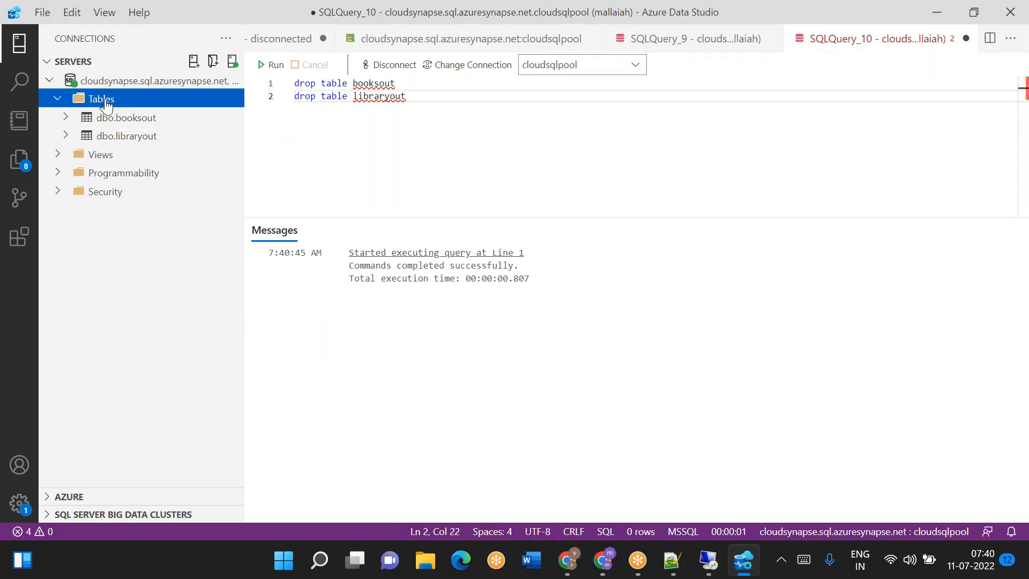
pyautogui.click(136, 115)
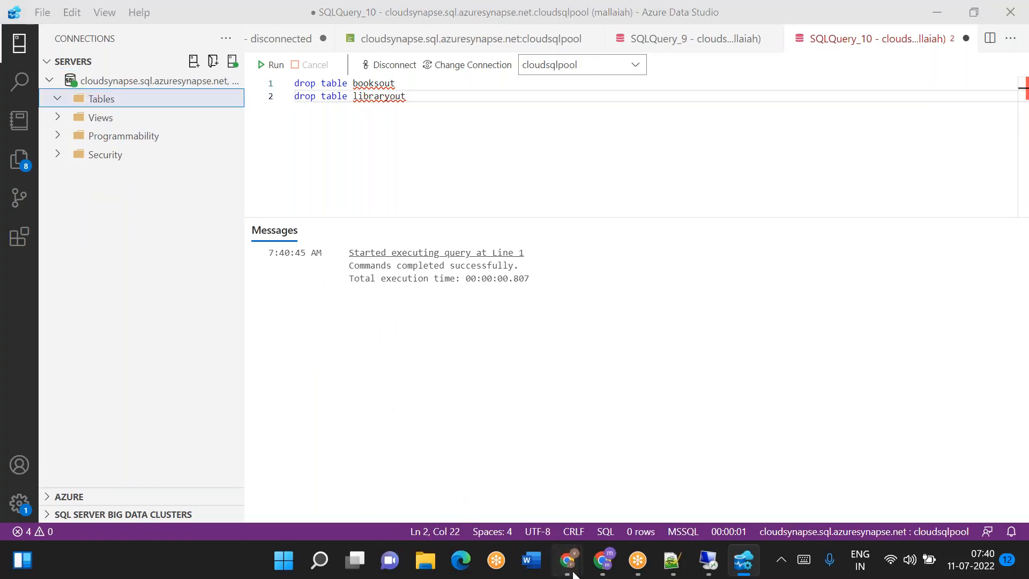
# Switch to Synapse Studio, open the Copy data1 activity inside ForEach1 and set its sink copy method to PolyBase
pyautogui.moveTo(571, 573)
pyautogui.click(477, 472)
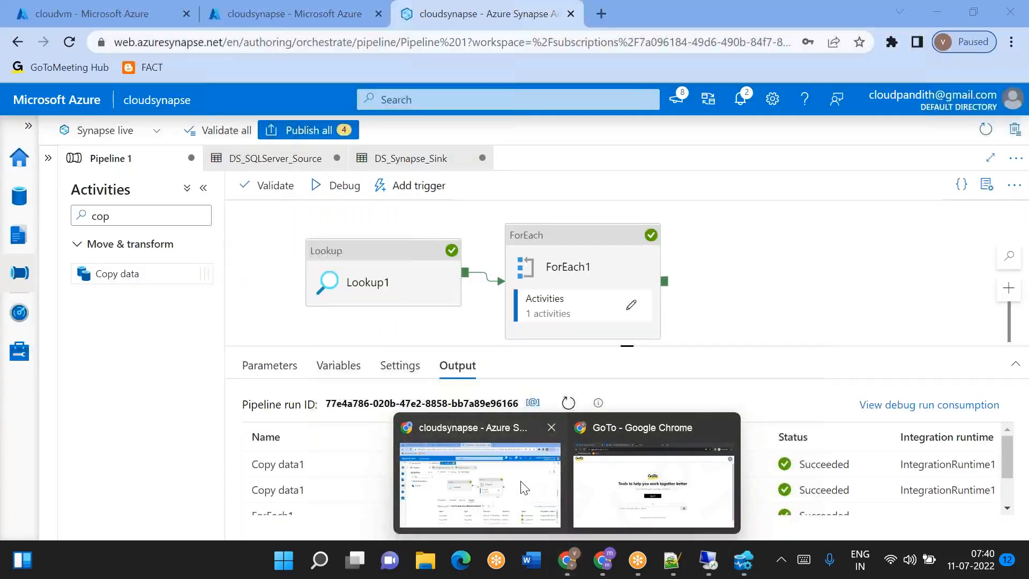
pyautogui.click(631, 305)
pyautogui.click(639, 235)
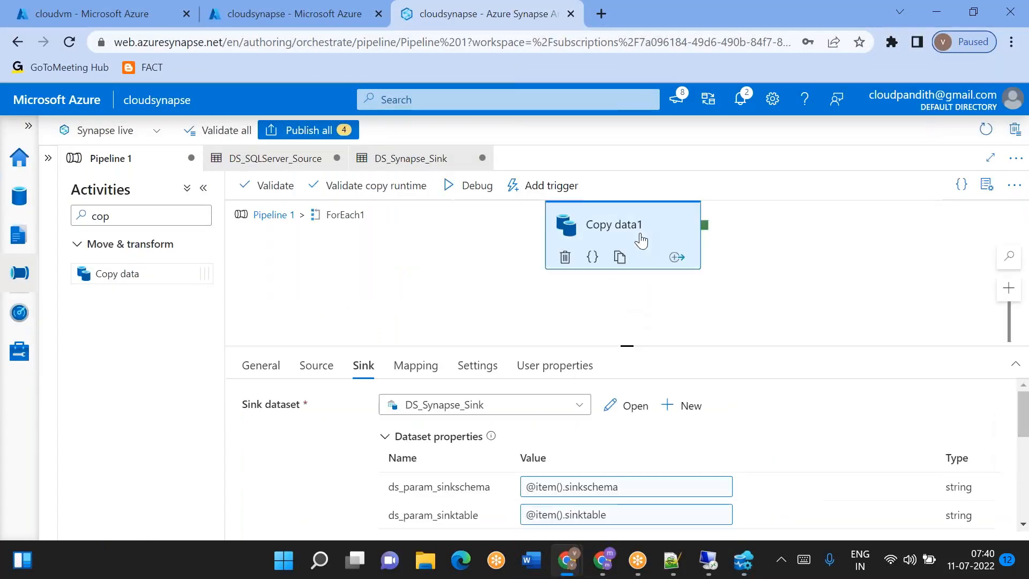
pyautogui.moveTo(631, 229); pyautogui.dragTo(541, 273)
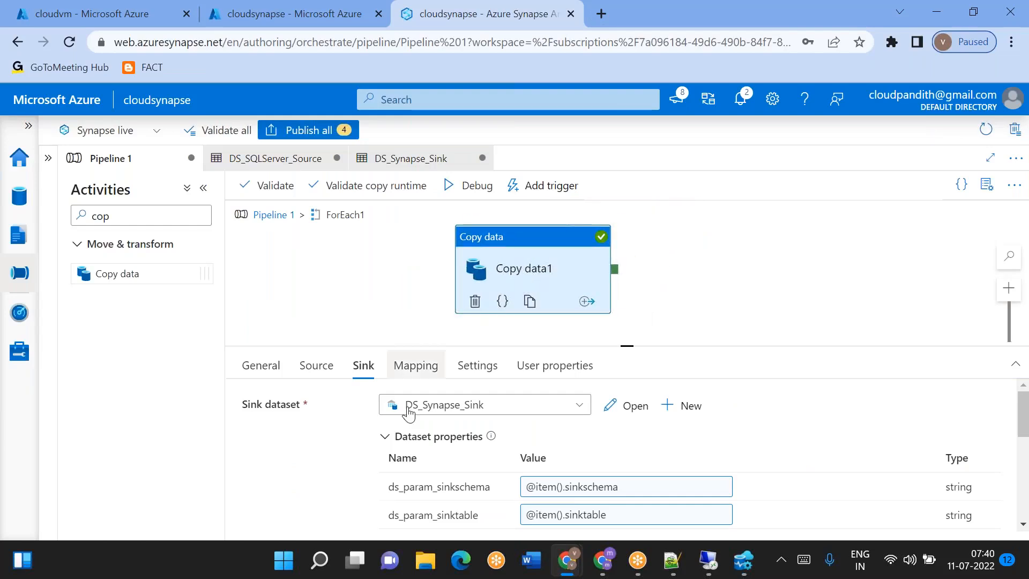
pyautogui.scroll(-2, 482, 439)
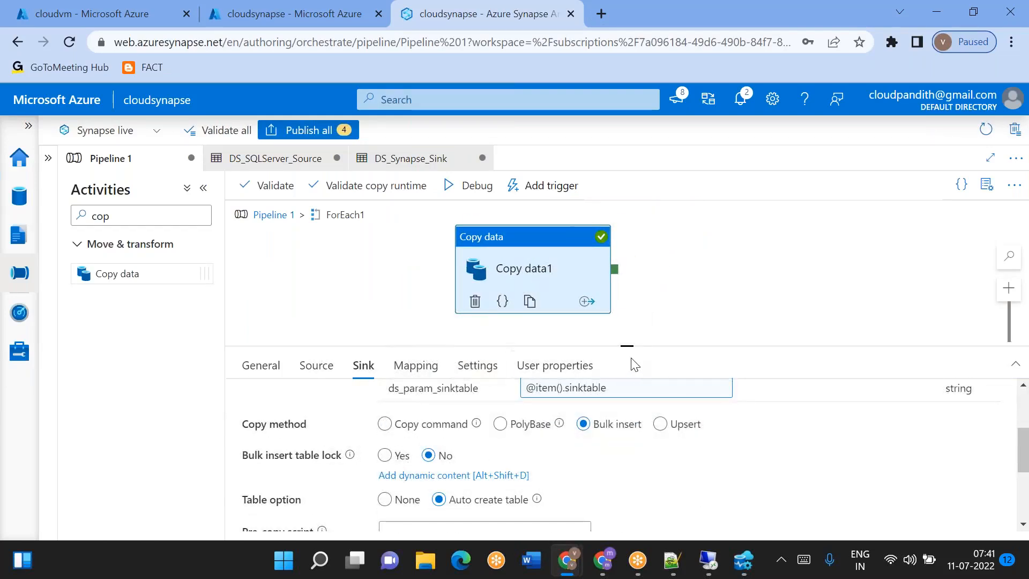
pyautogui.moveTo(625, 343); pyautogui.dragTo(573, 312)
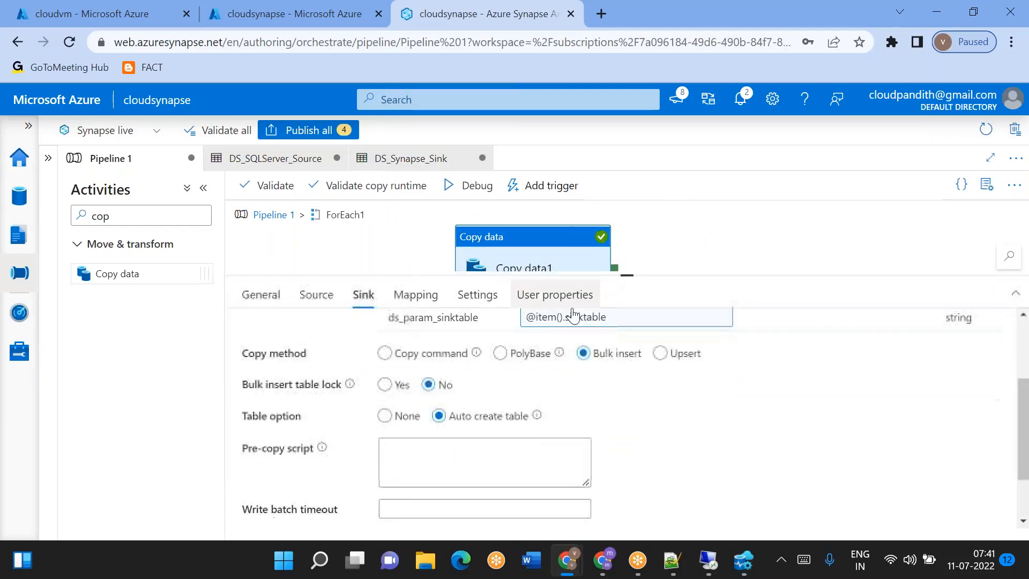
pyautogui.click(500, 353)
# Try a debug run with PolyBase selected, read the pipeline validation output and close it
pyautogui.click(475, 197)
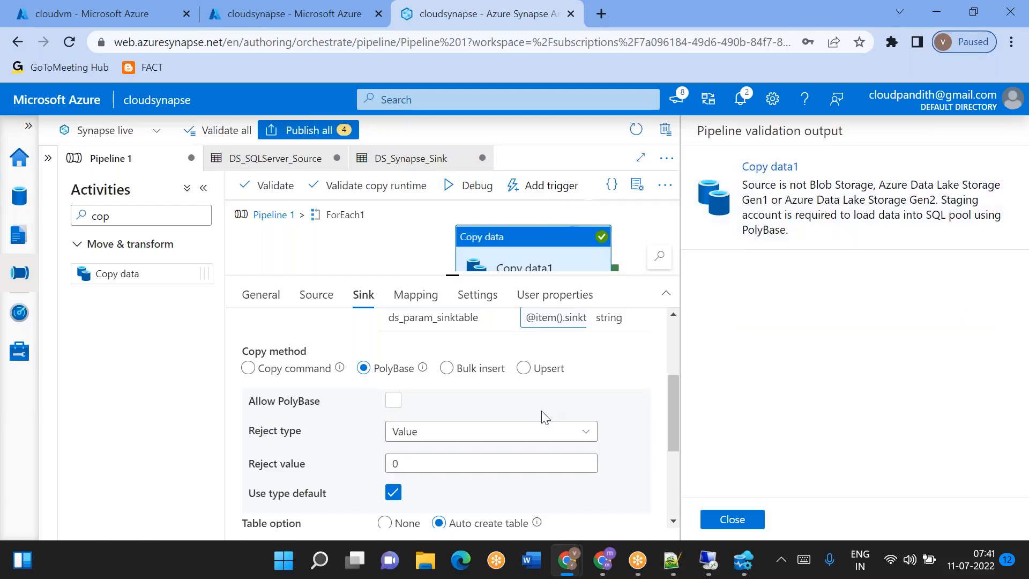
pyautogui.scroll(2, 393, 472)
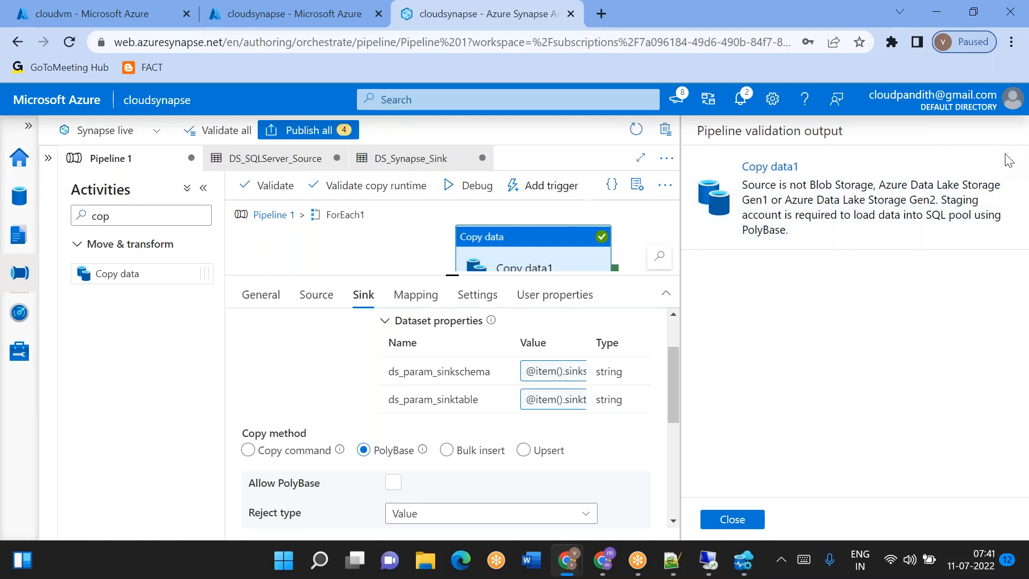
pyautogui.click(740, 528)
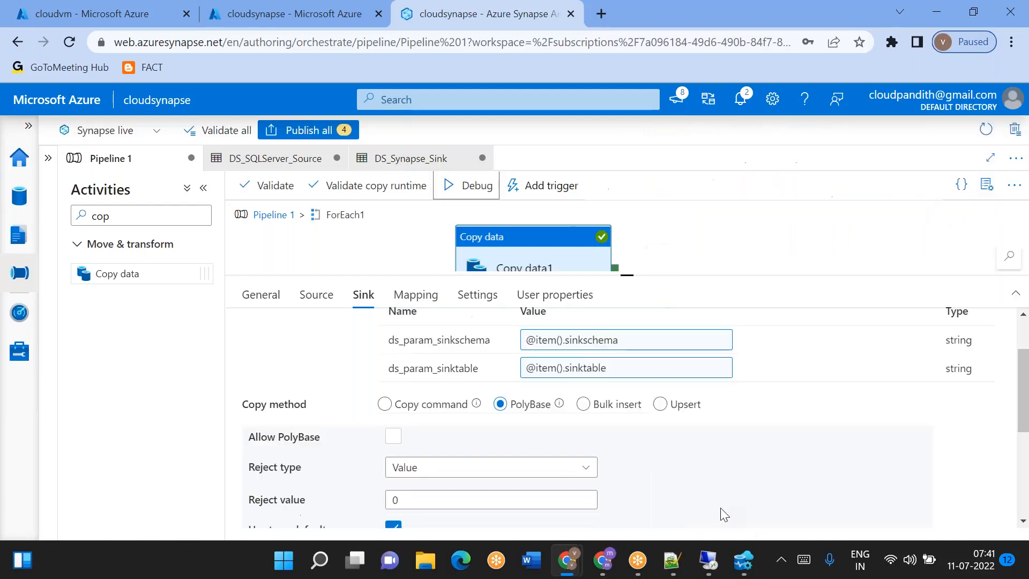
# Enable staging in Copy data1's settings, using the cloudsynapse workspace default storage as the staging account linked service
pyautogui.click(420, 303)
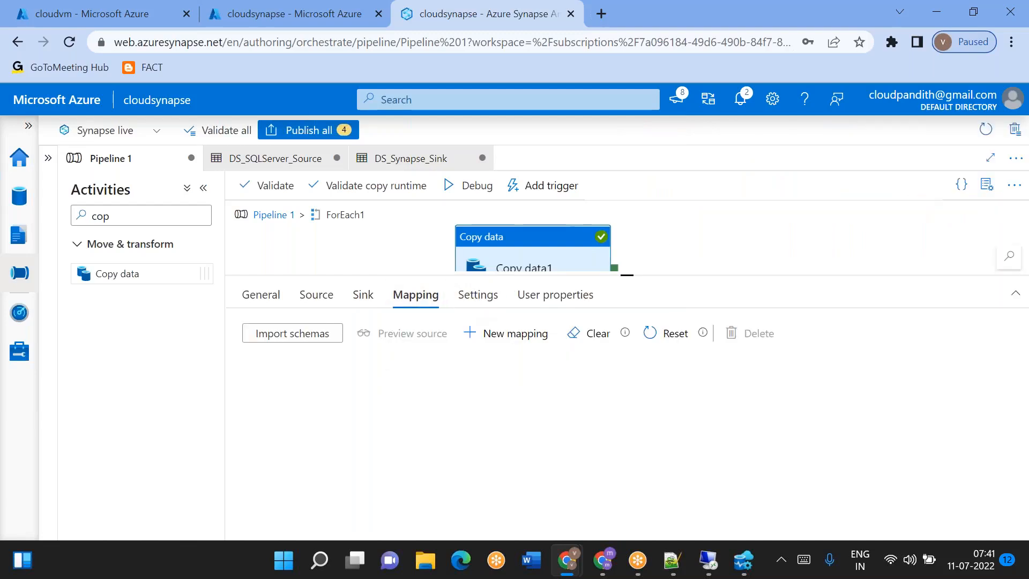
pyautogui.click(478, 297)
pyautogui.click(419, 507)
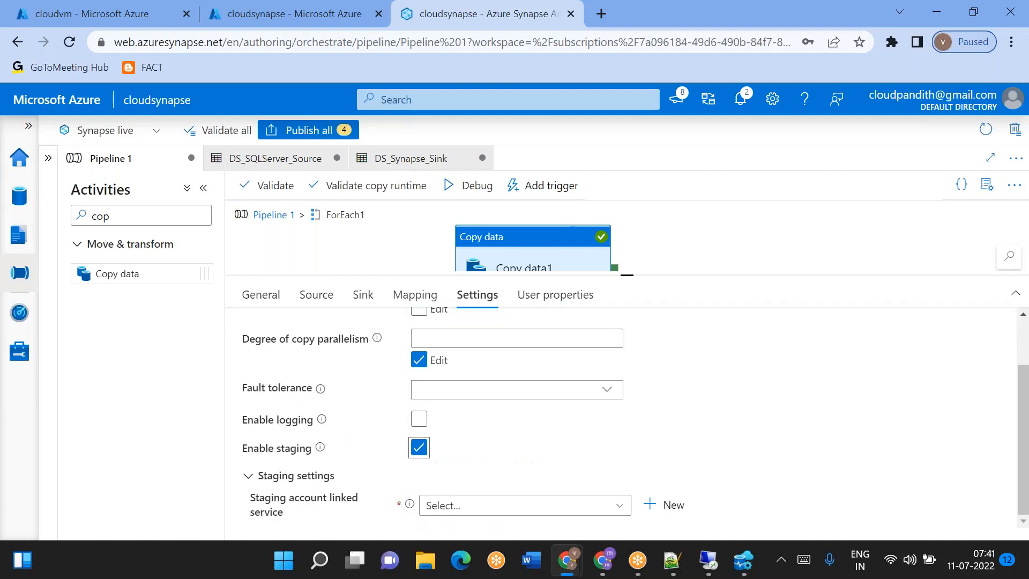
pyautogui.click(586, 509)
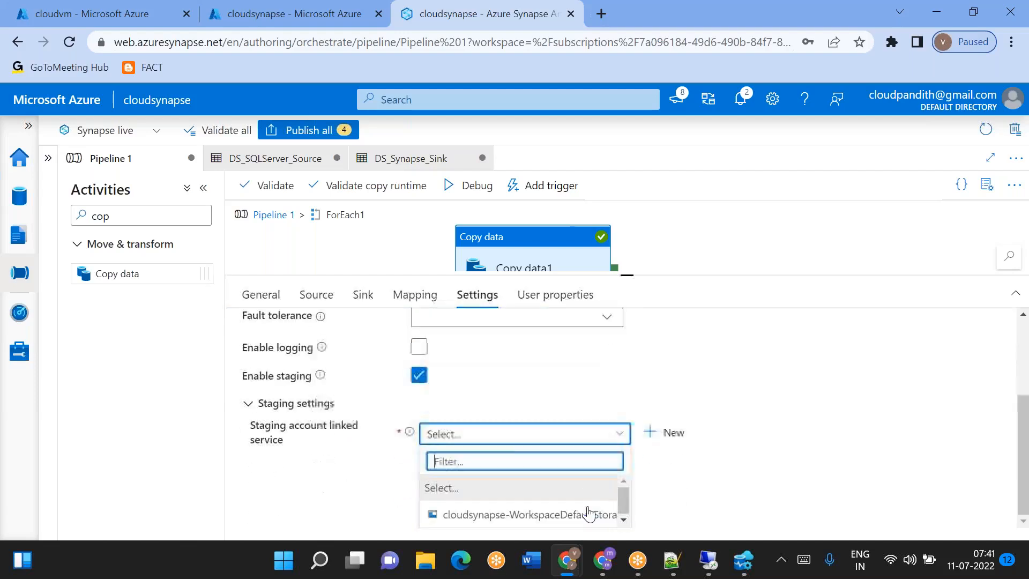
pyautogui.click(520, 515)
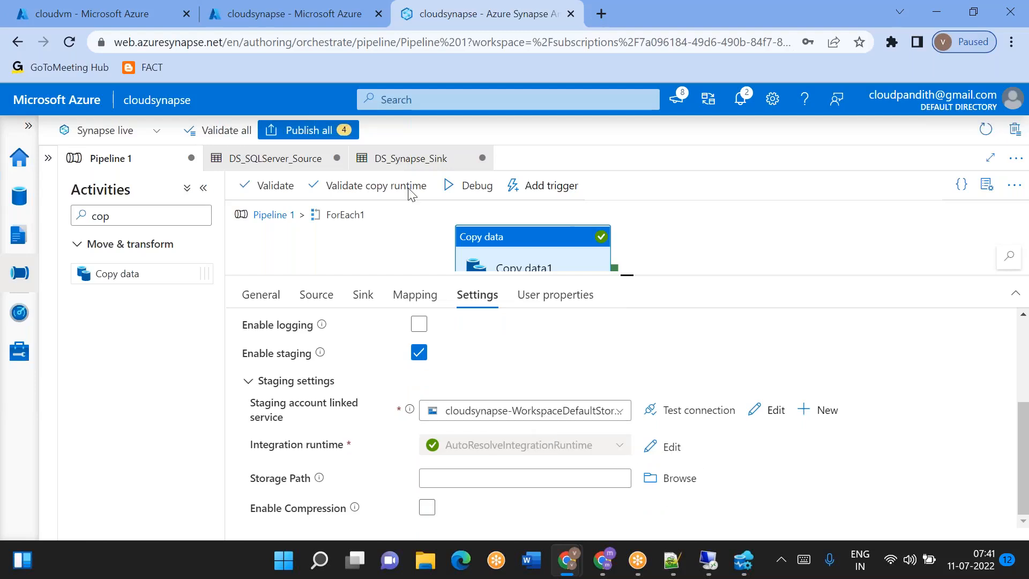
# Switch to the Azure portal and open the global container of the cloudpandithadls storage account
pyautogui.click(242, 12)
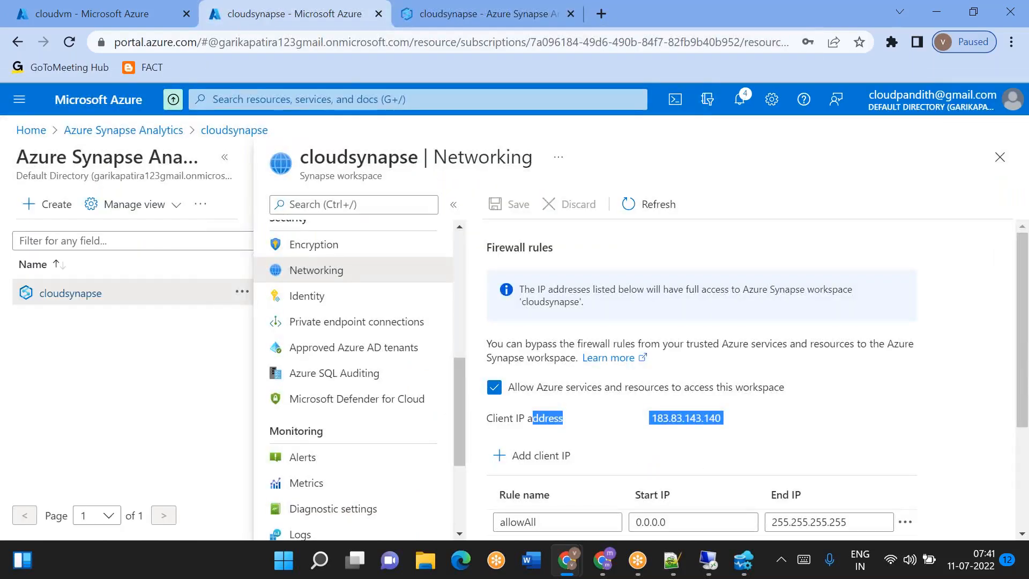
pyautogui.click(30, 130)
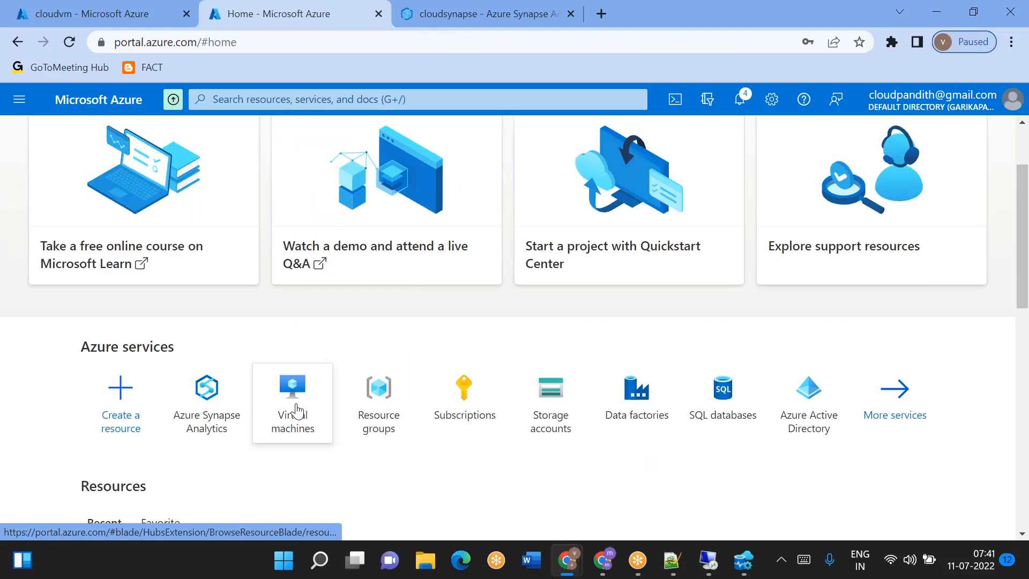
pyautogui.click(566, 408)
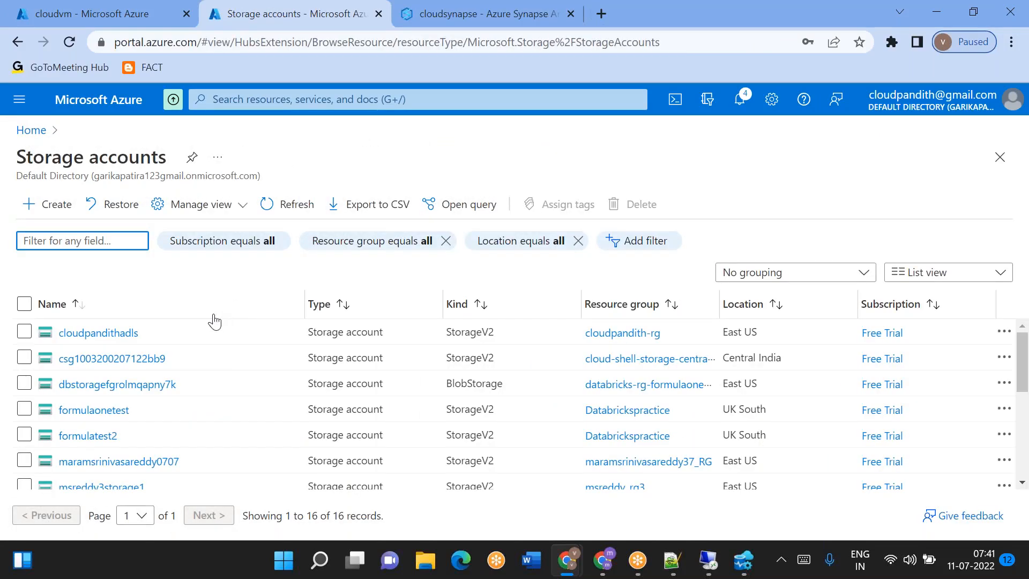
pyautogui.click(131, 333)
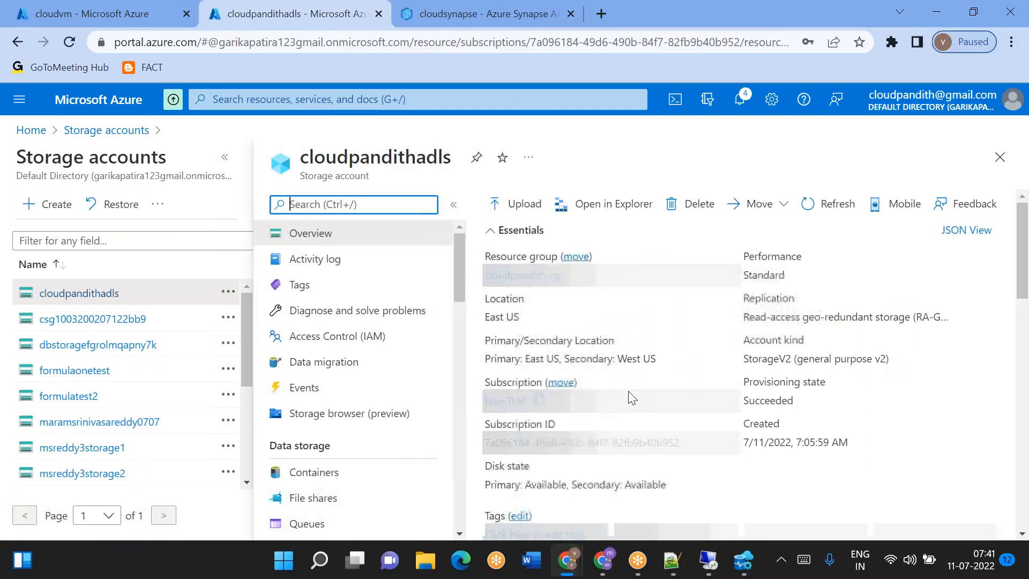
pyautogui.click(343, 476)
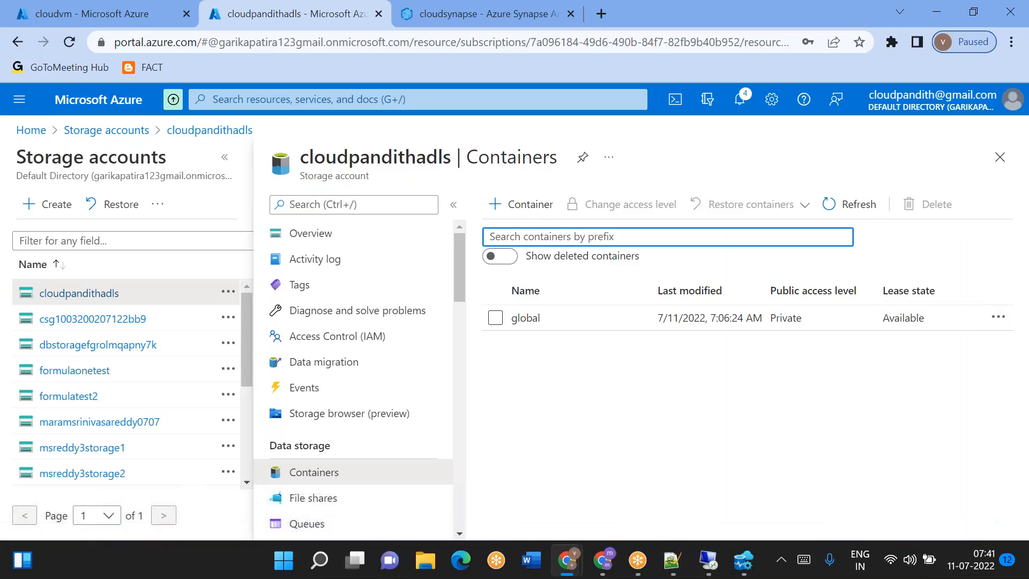
pyautogui.click(544, 320)
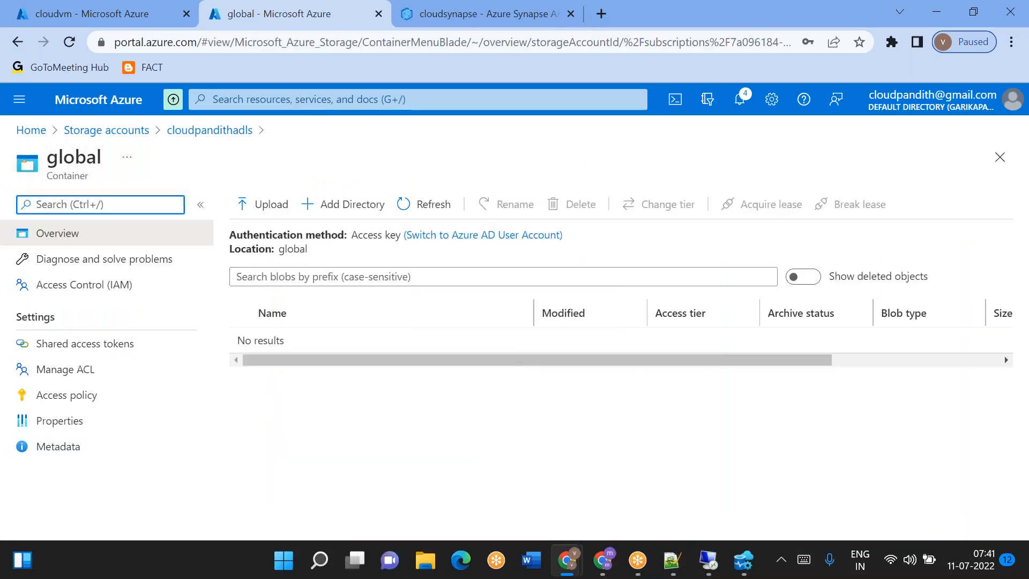
# Add a directory named stagedata to the global container
pyautogui.click(337, 214)
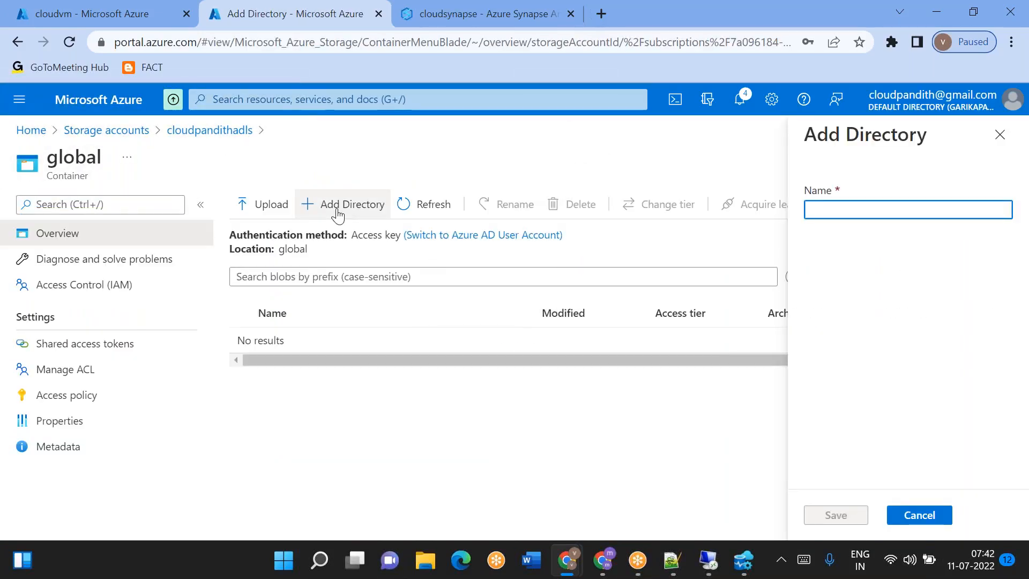
pyautogui.write('stagedata')
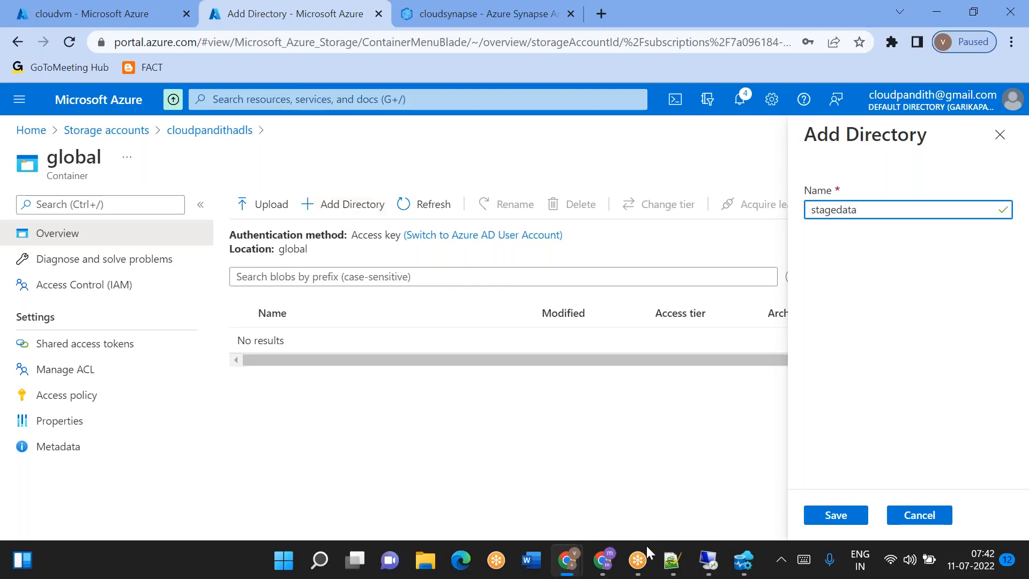
pyautogui.click(836, 515)
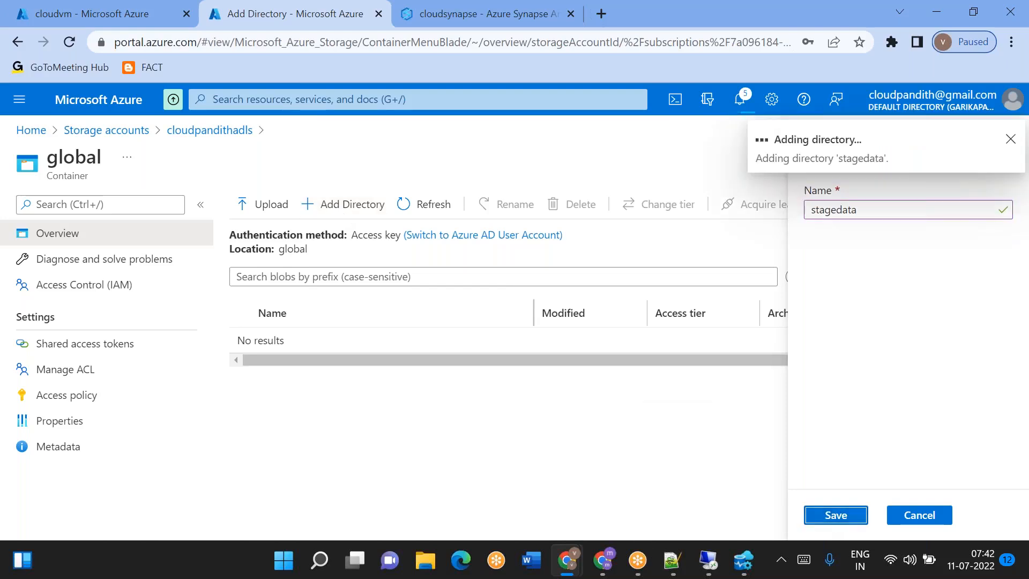
# Back in Synapse Studio, set the staging storage path to global/stagedata and review the sink settings
pyautogui.click(481, 7)
pyautogui.click(661, 481)
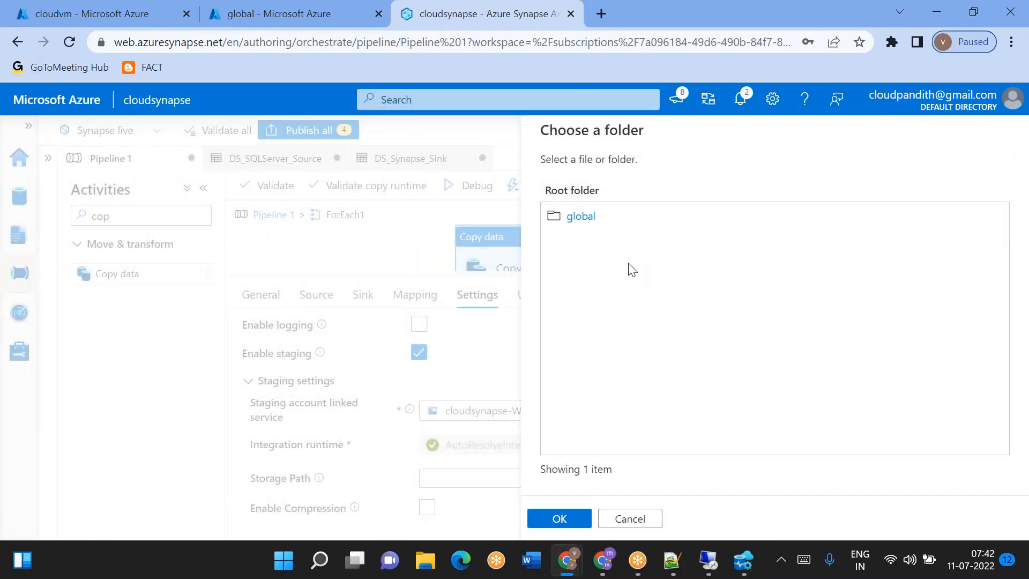
pyautogui.doubleClick(585, 219)
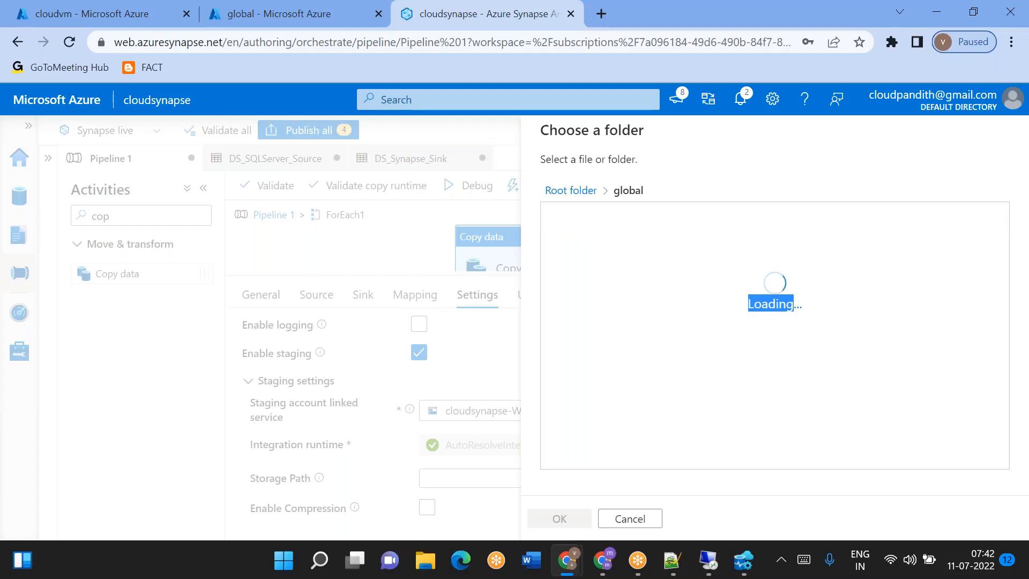
pyautogui.doubleClick(589, 217)
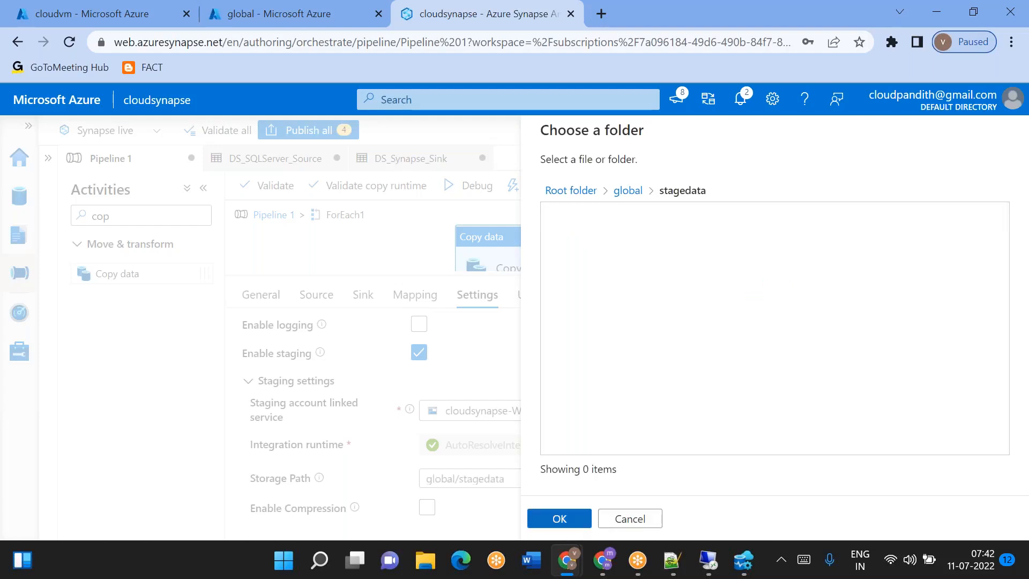
pyautogui.click(568, 519)
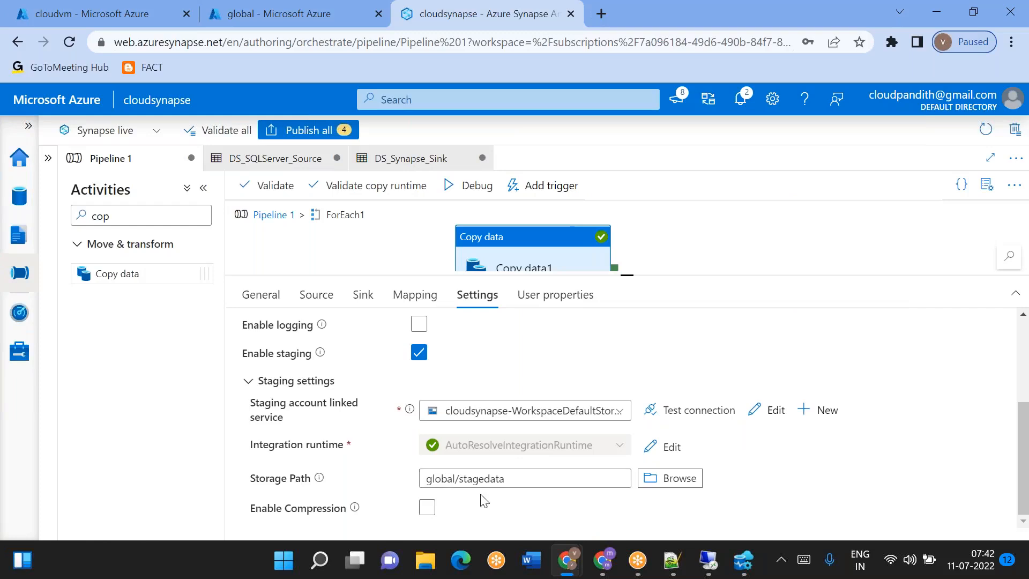
pyautogui.scroll(3, 504, 471)
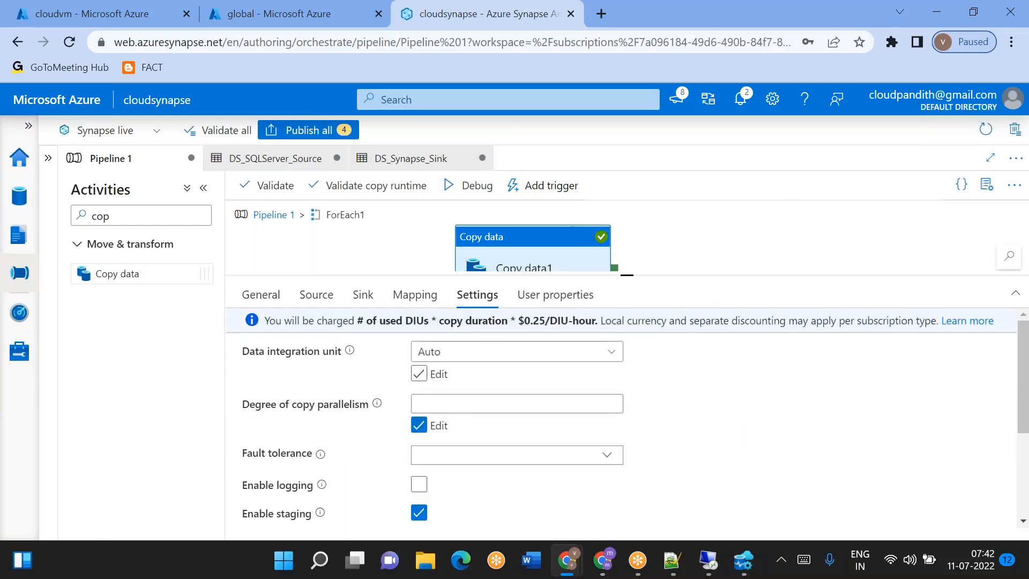
pyautogui.click(362, 294)
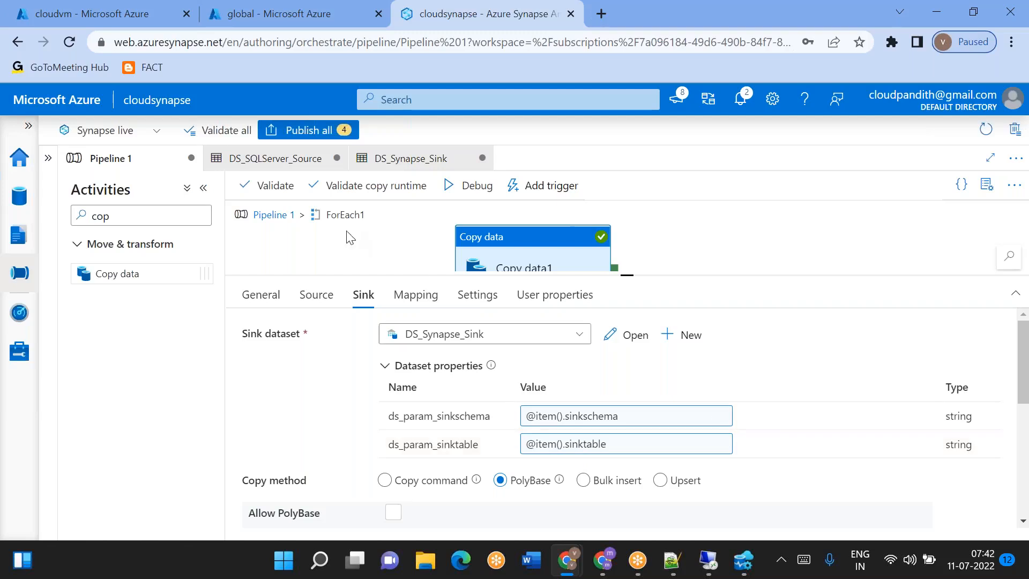
# Return to Pipeline 1, start a debug run and refresh its output to check the activity statuses
pyautogui.click(268, 215)
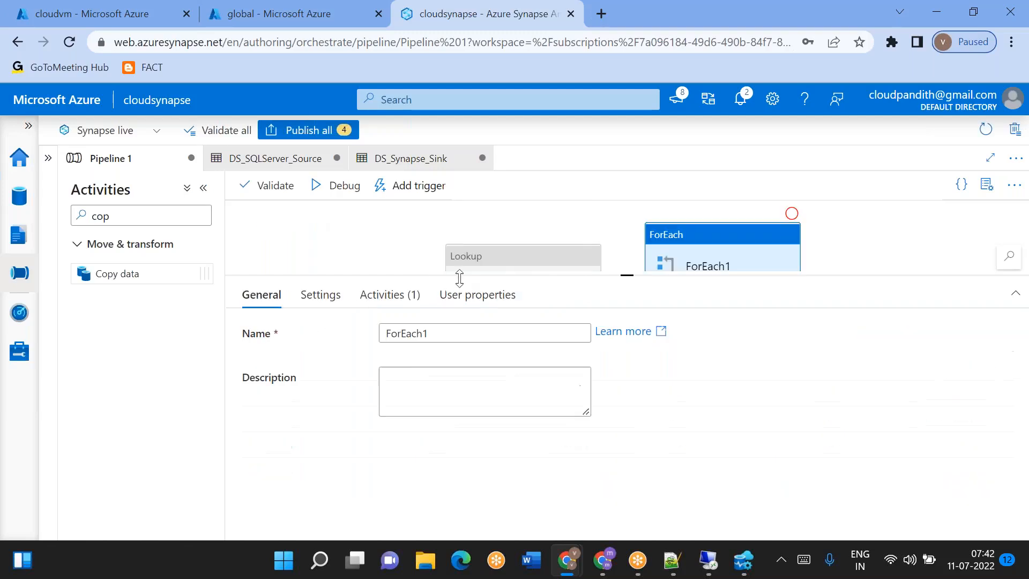
pyautogui.click(343, 187)
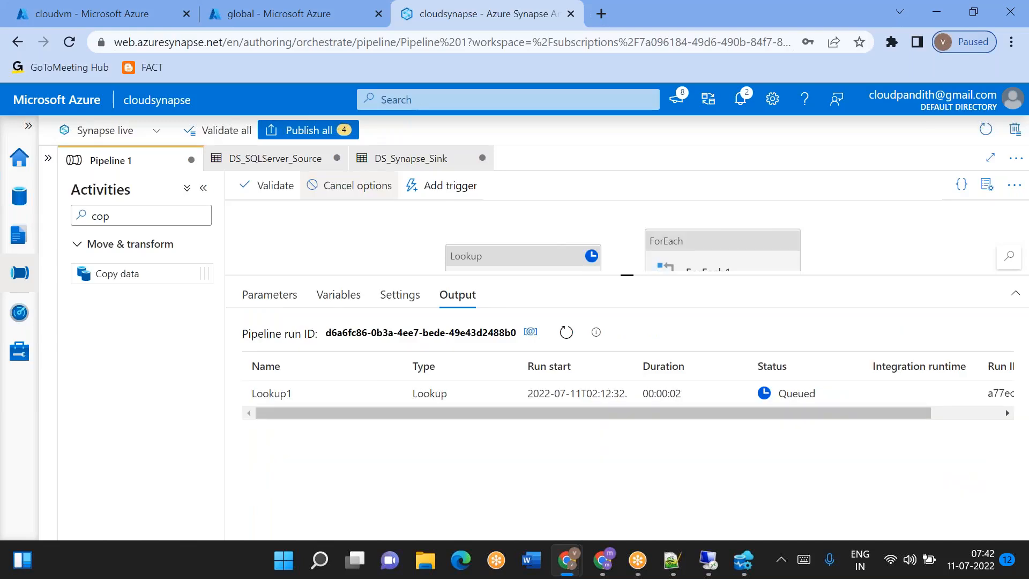
pyautogui.click(566, 332)
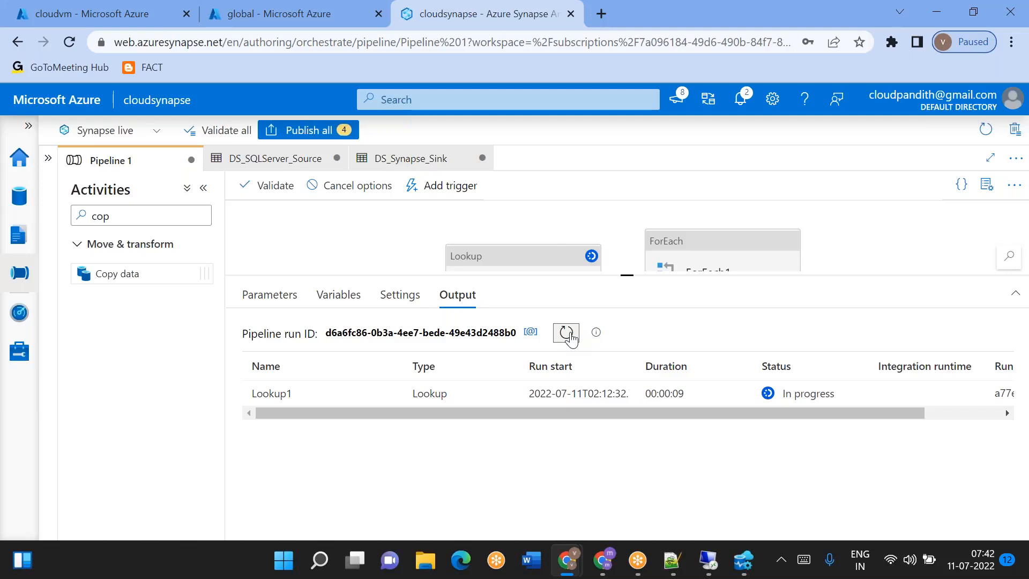
pyautogui.click(566, 333)
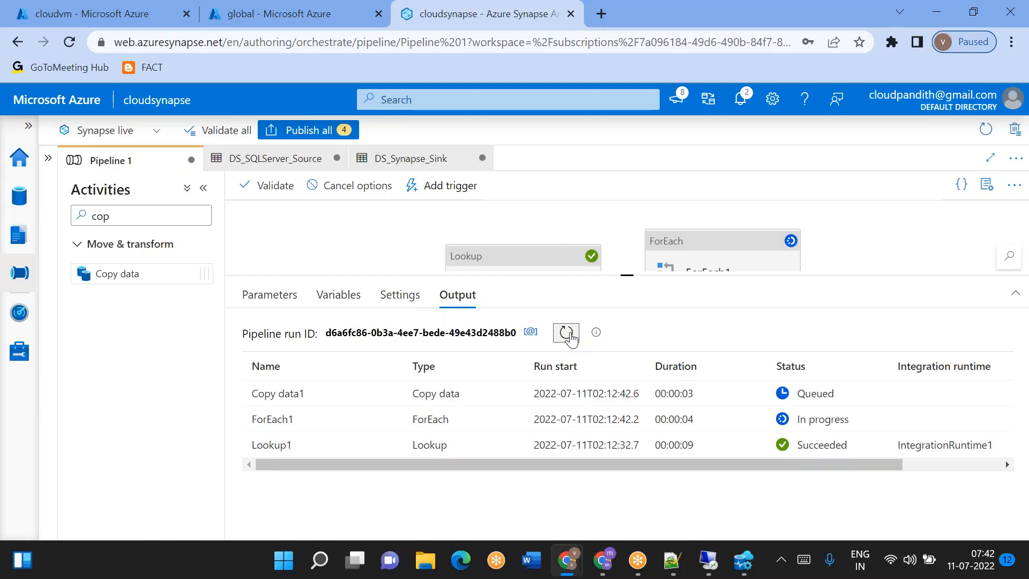
pyautogui.click(568, 333)
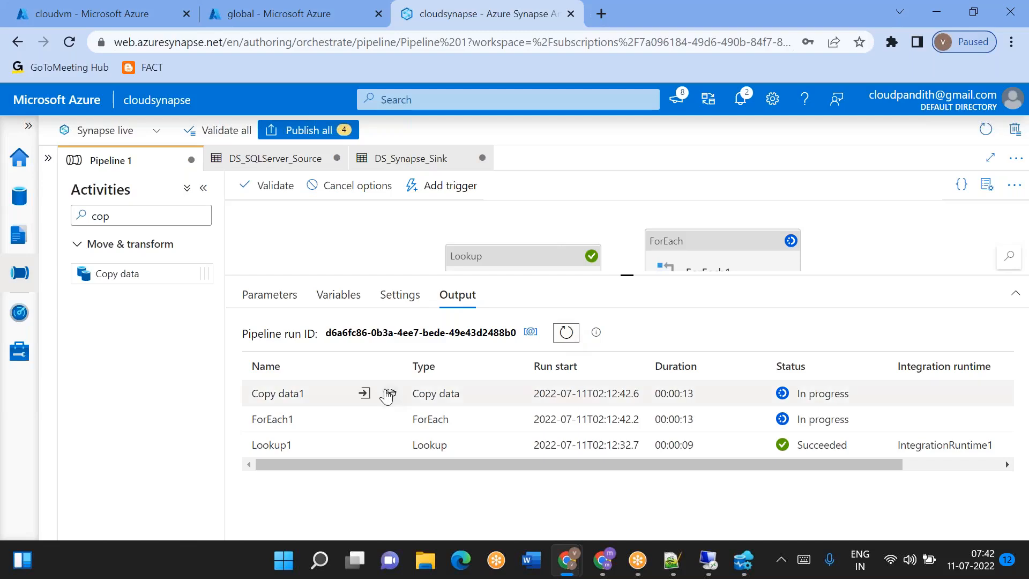
# Open the run details of Copy data1 and refresh them to follow the staged copy's progress
pyautogui.click(389, 394)
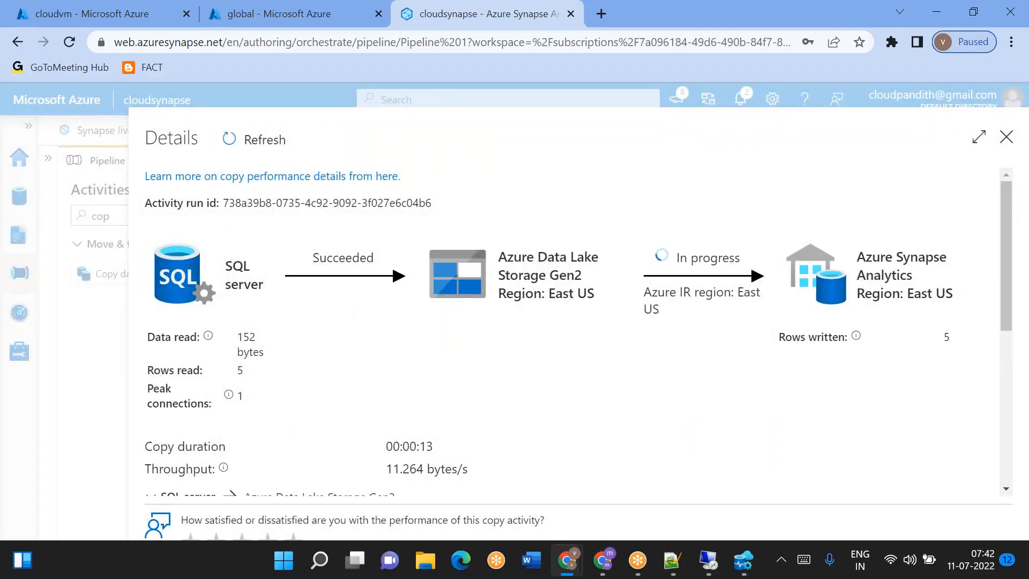
pyautogui.click(264, 140)
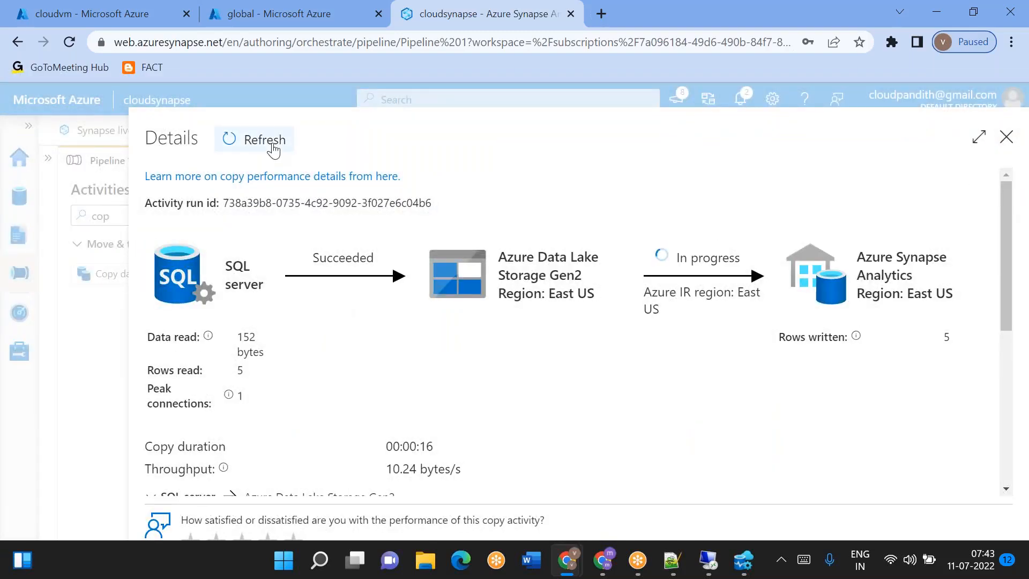
pyautogui.click(265, 140)
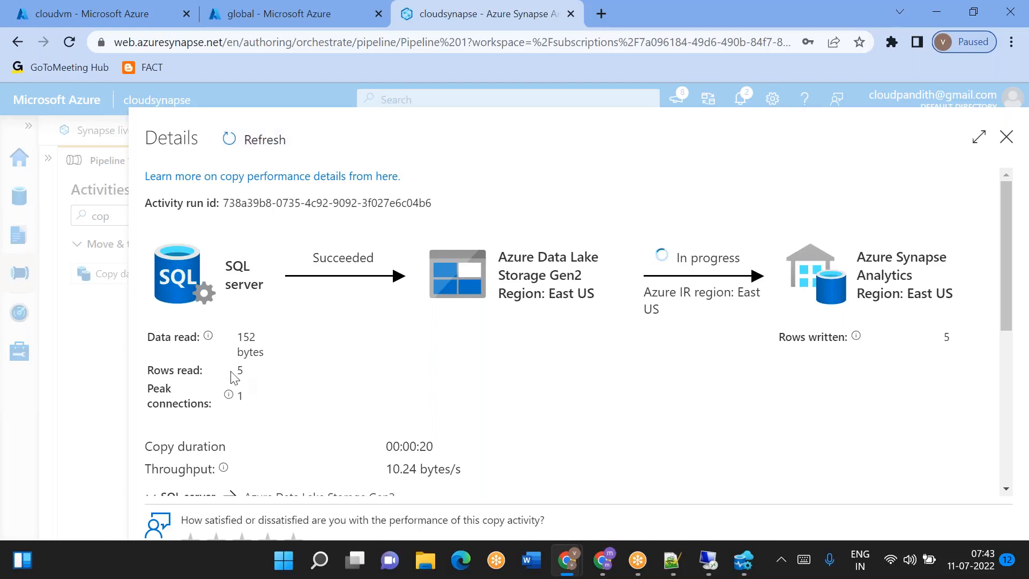
# Refresh the Copy data1 run details, view them enlarged and close them
pyautogui.click(243, 144)
pyautogui.click(243, 144)
pyautogui.click(976, 143)
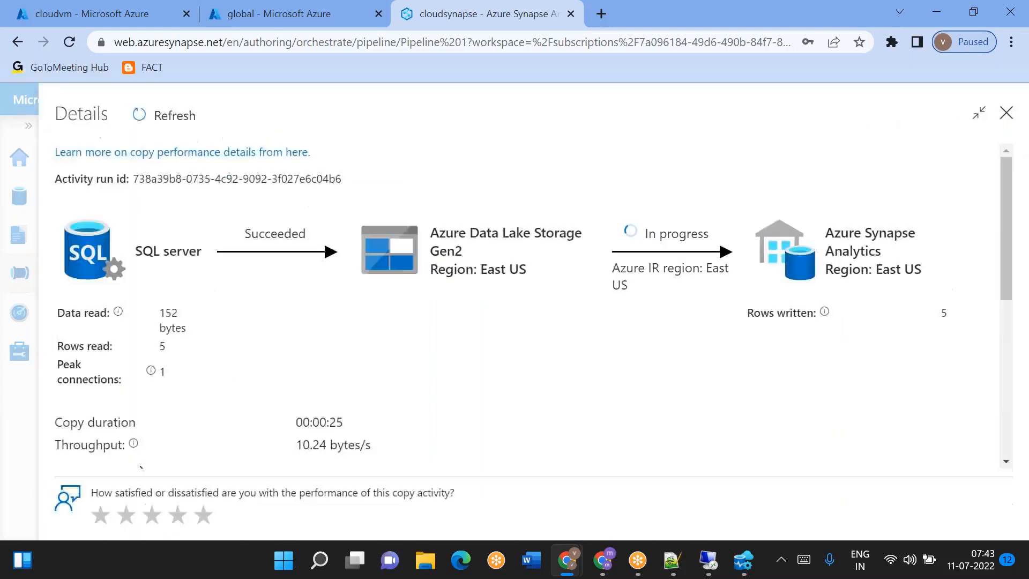
pyautogui.click(1007, 114)
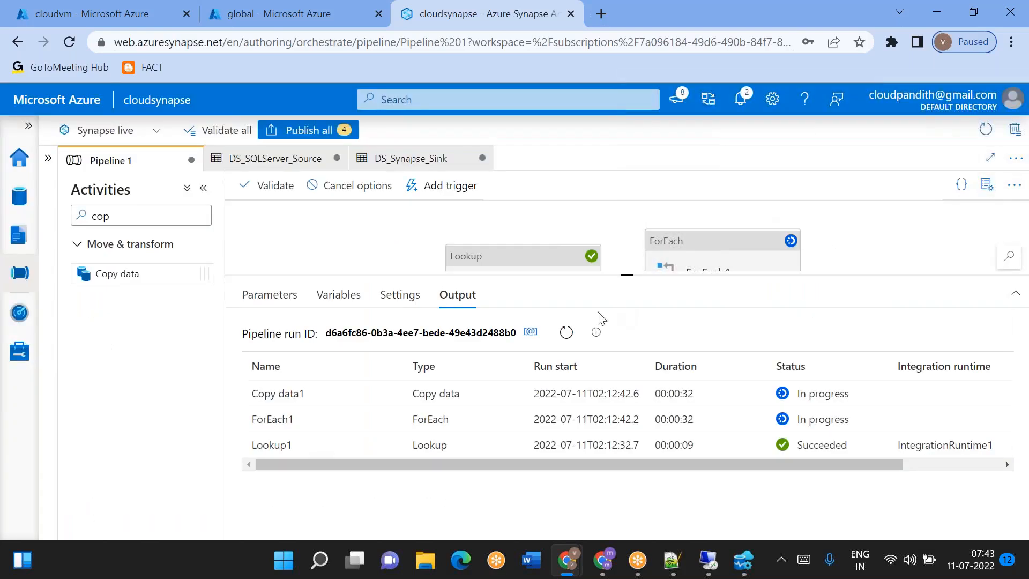
# Refresh the debug output, recheck the Copy data1 run details and update the activity statuses again
pyautogui.click(567, 333)
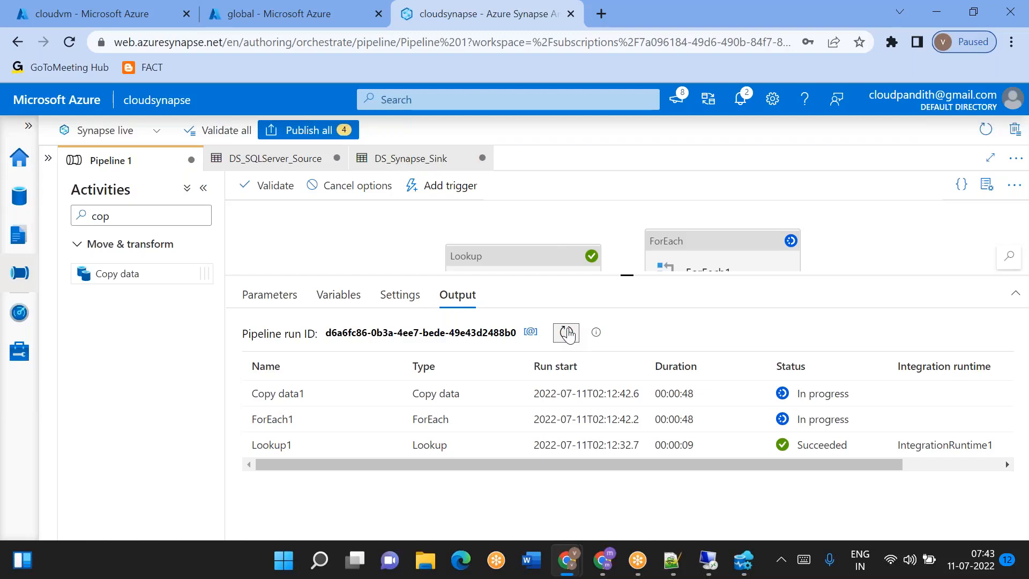
pyautogui.click(386, 395)
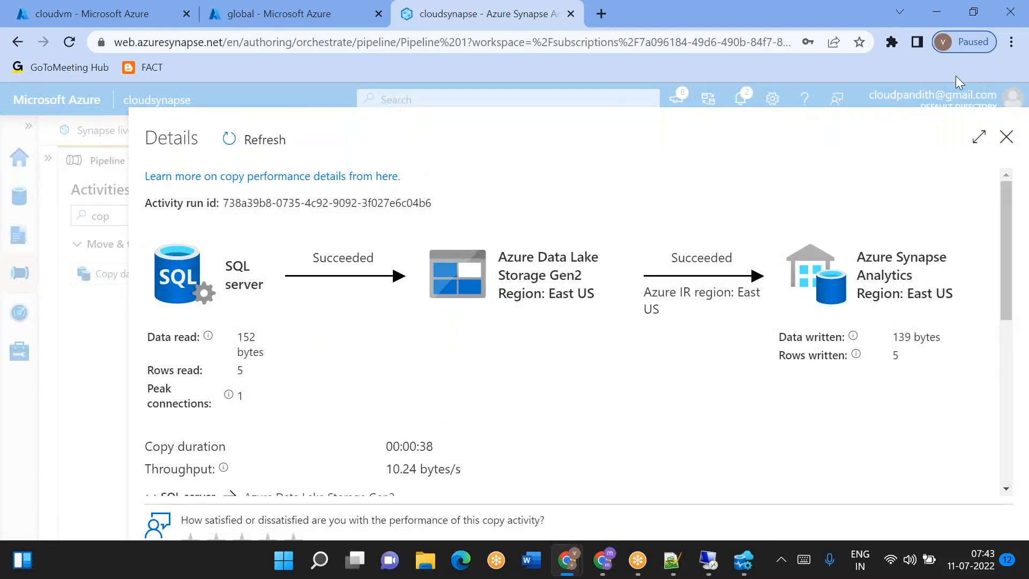
pyautogui.click(978, 138)
pyautogui.click(1007, 111)
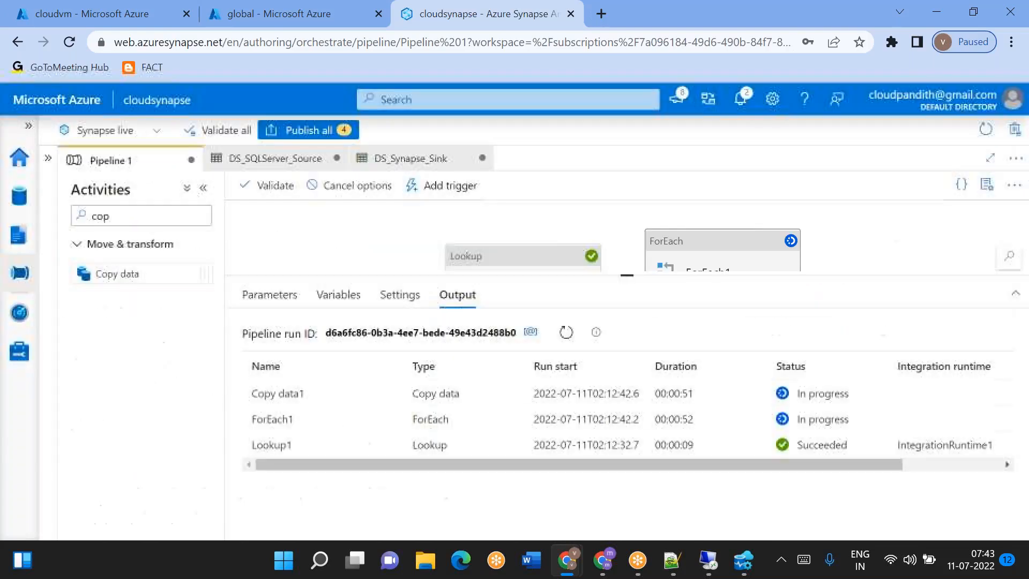
pyautogui.click(566, 332)
pyautogui.click(566, 333)
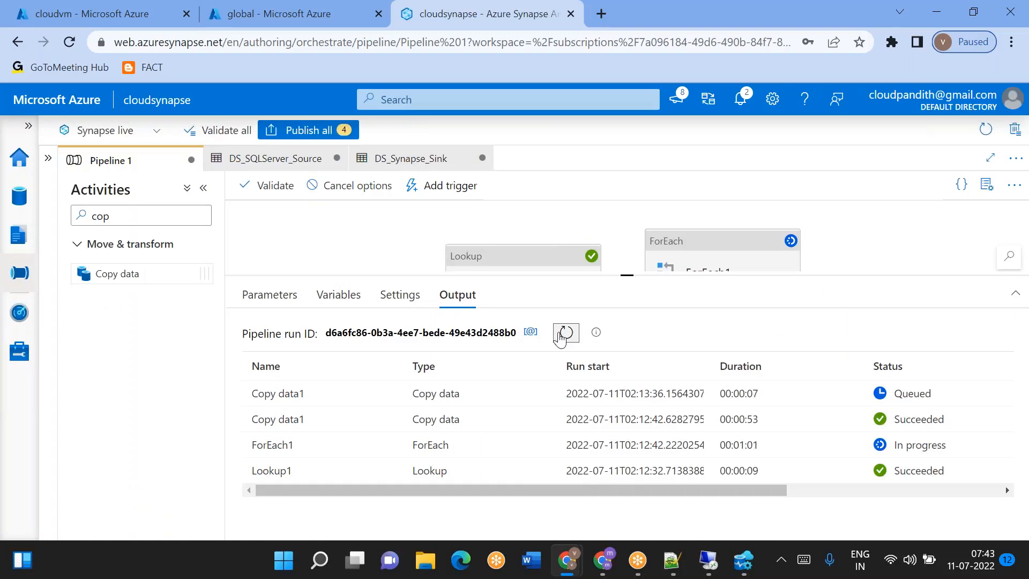
# Switch to Azure Data Studio and refresh the Tables folder of the cloudsynapse server to check for copied tables
pyautogui.click(743, 560)
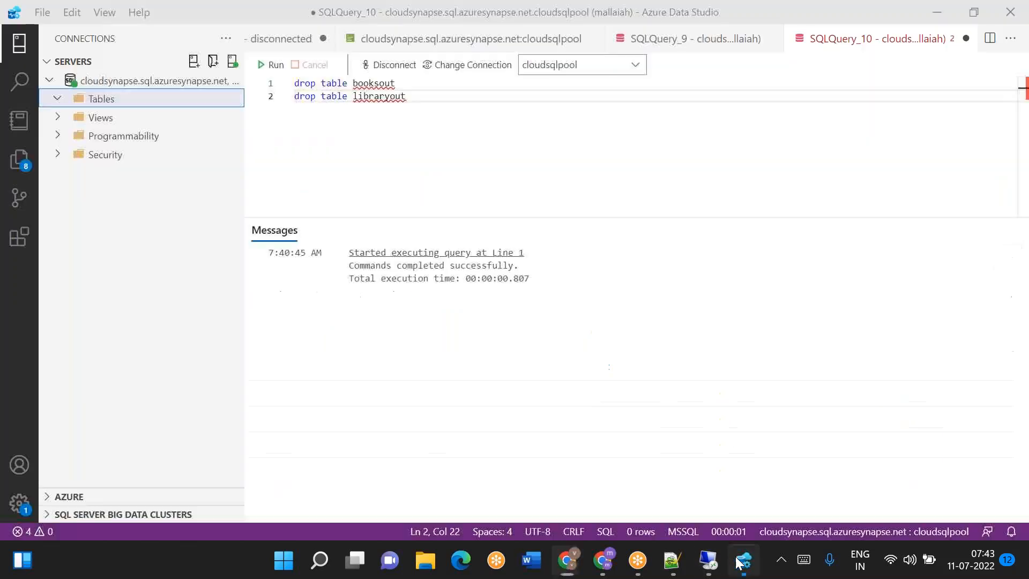
pyautogui.click(103, 98)
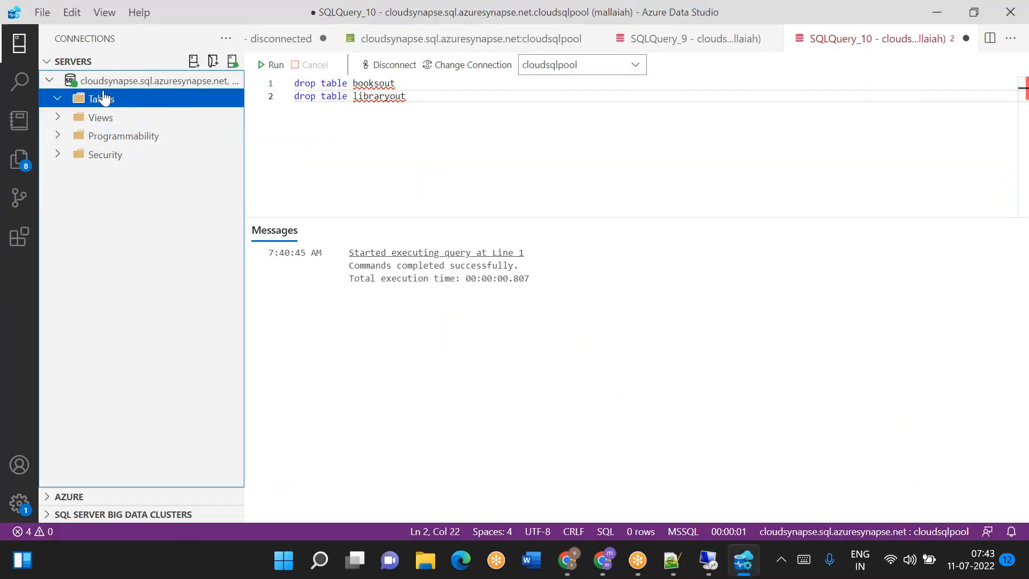
pyautogui.rightClick(102, 98)
pyautogui.click(123, 105)
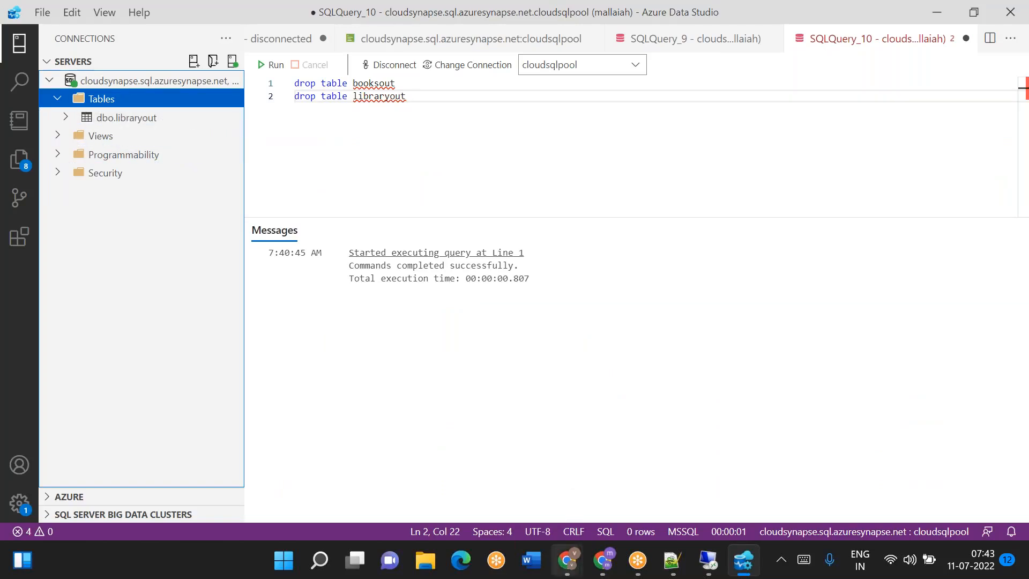
# Back in Synapse Studio, follow the second Copy data1 run's details, refreshing them to check both staging stages and their durations
pyautogui.moveTo(568, 571)
pyautogui.click(531, 512)
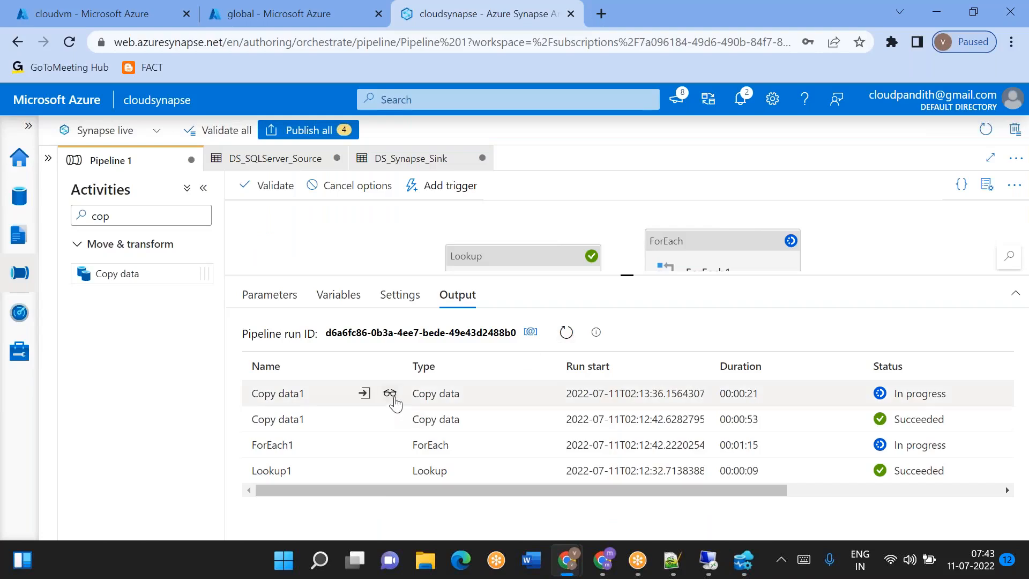
pyautogui.click(390, 394)
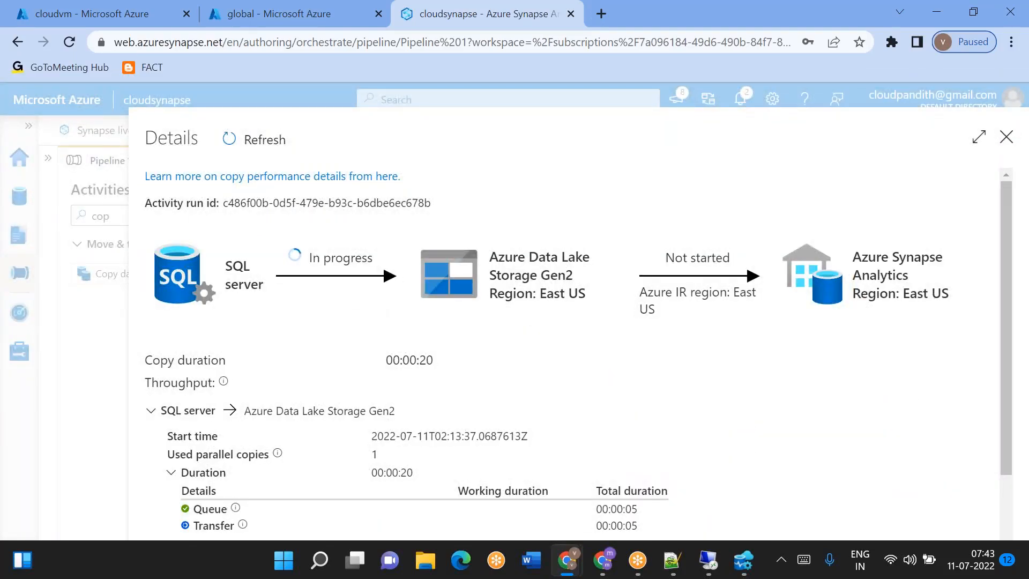
pyautogui.tripleClick(317, 256)
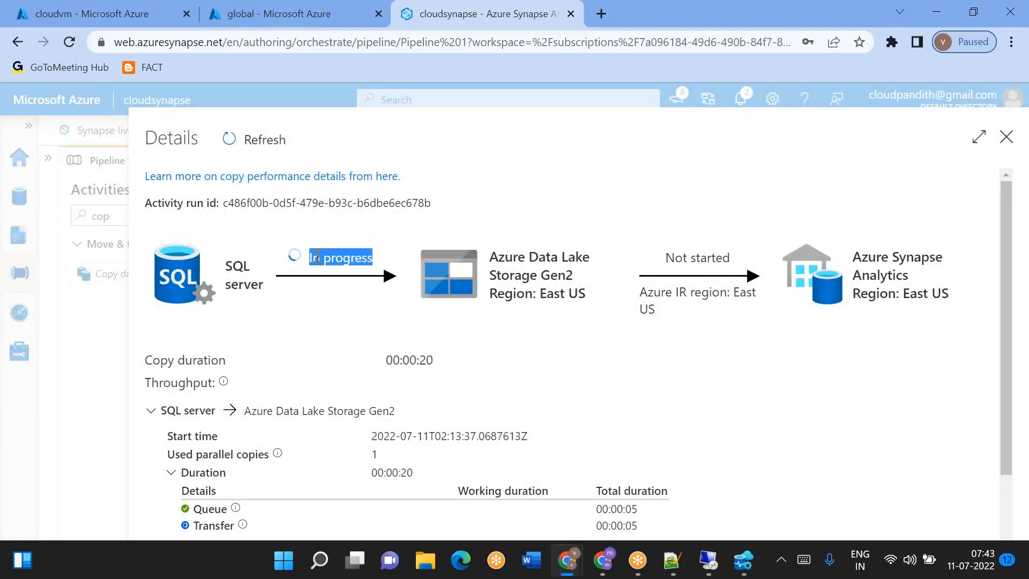
pyautogui.tripleClick(706, 258)
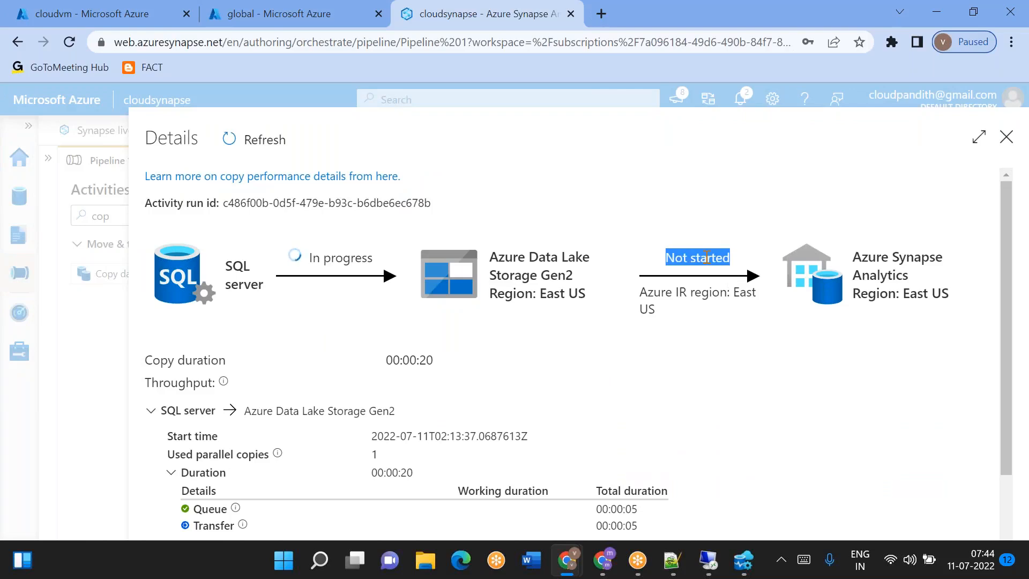
pyautogui.click(284, 143)
pyautogui.doubleClick(318, 259)
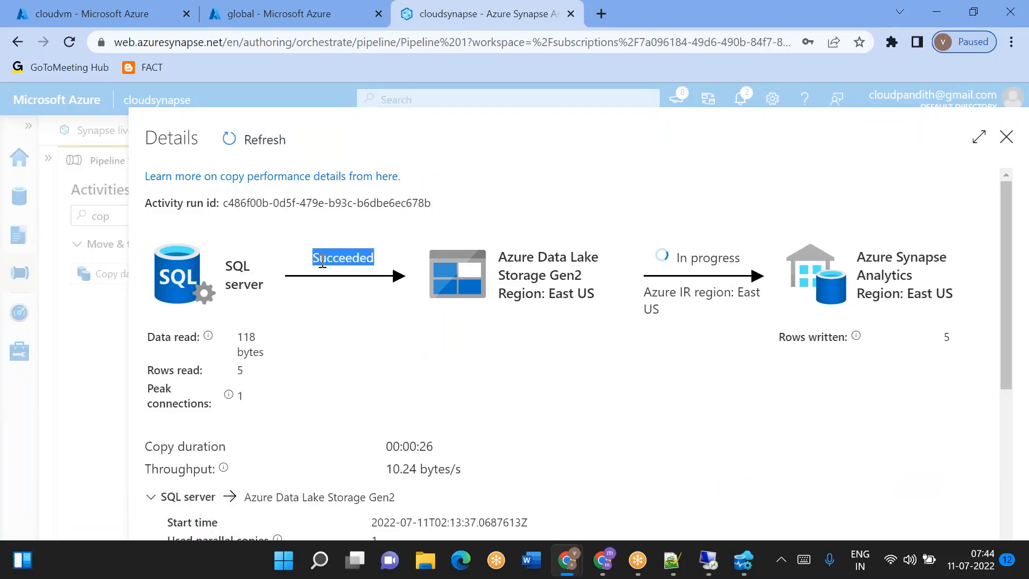
pyautogui.tripleClick(704, 263)
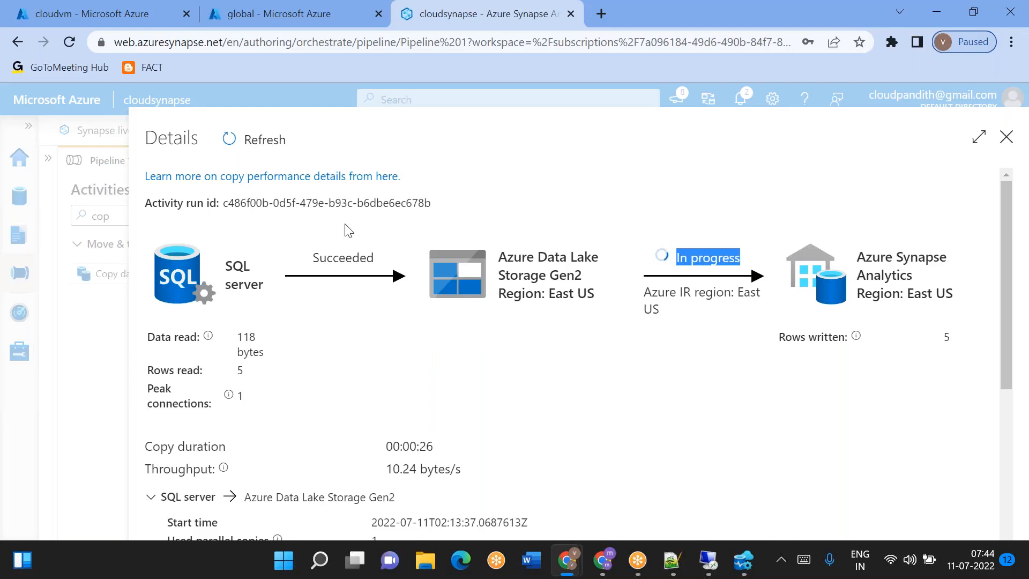
pyautogui.click(262, 149)
pyautogui.scroll(-5, 471, 390)
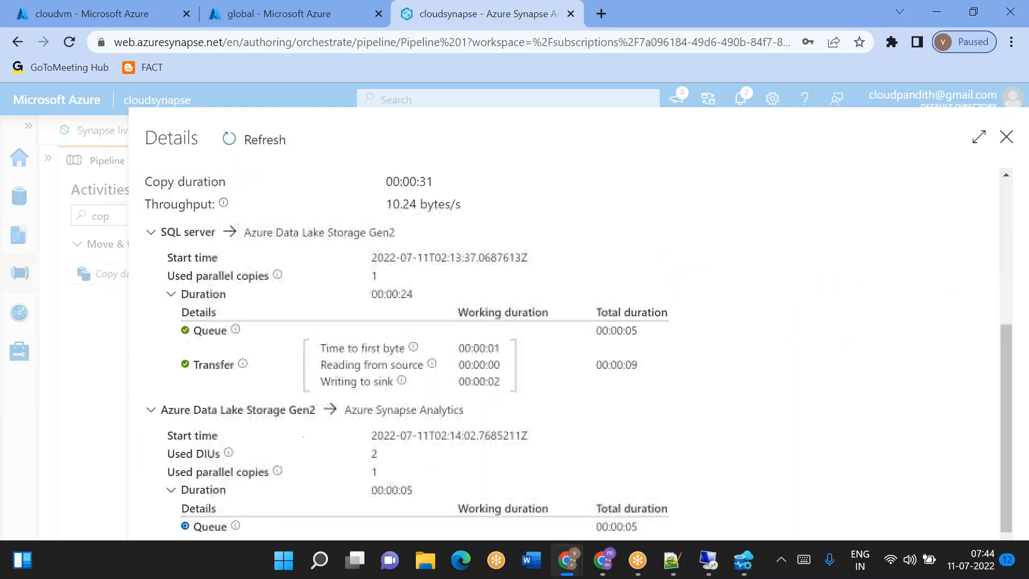
pyautogui.scroll(5, 579, 354)
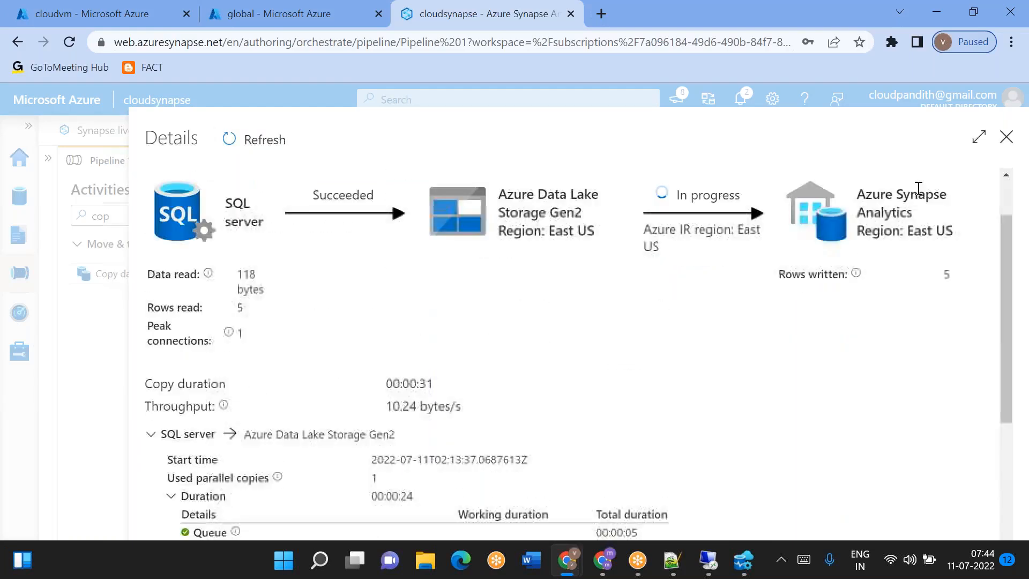
pyautogui.click(1028, 256)
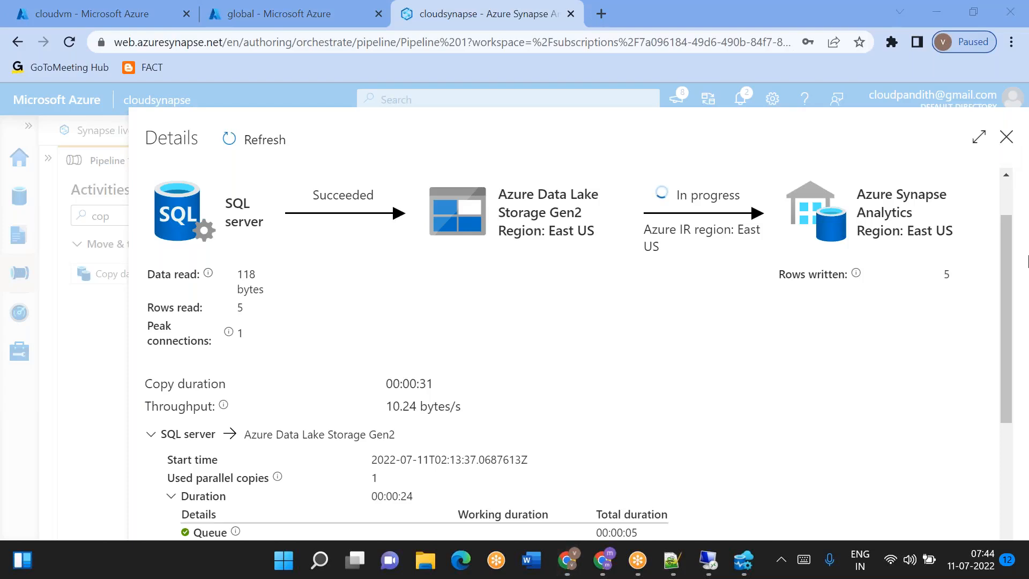
pyautogui.click(1007, 137)
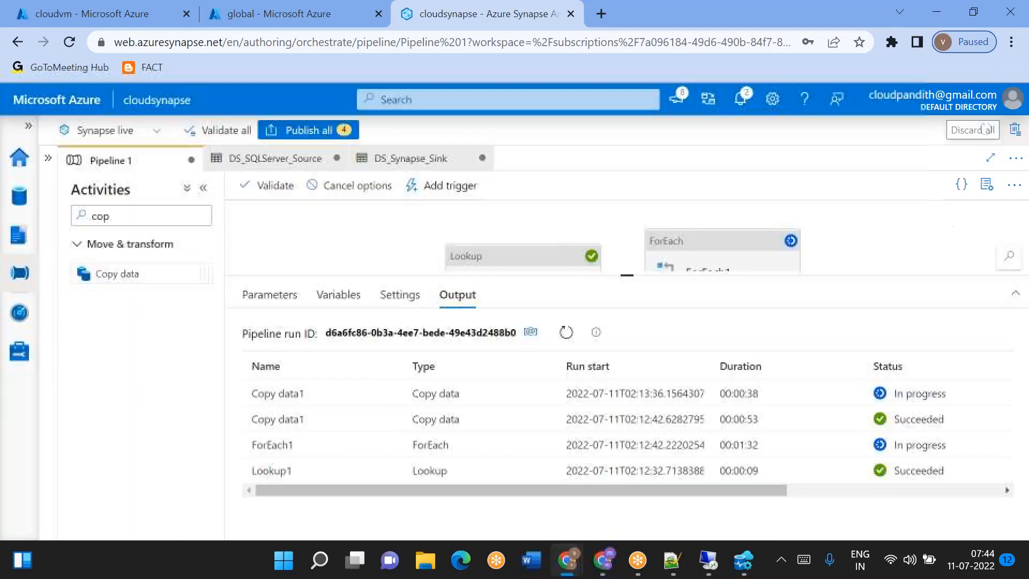
# Review the run details of the first Copy data1 activity and refresh the pipeline's debug output
pyautogui.click(390, 419)
pyautogui.scroll(-3, 615, 377)
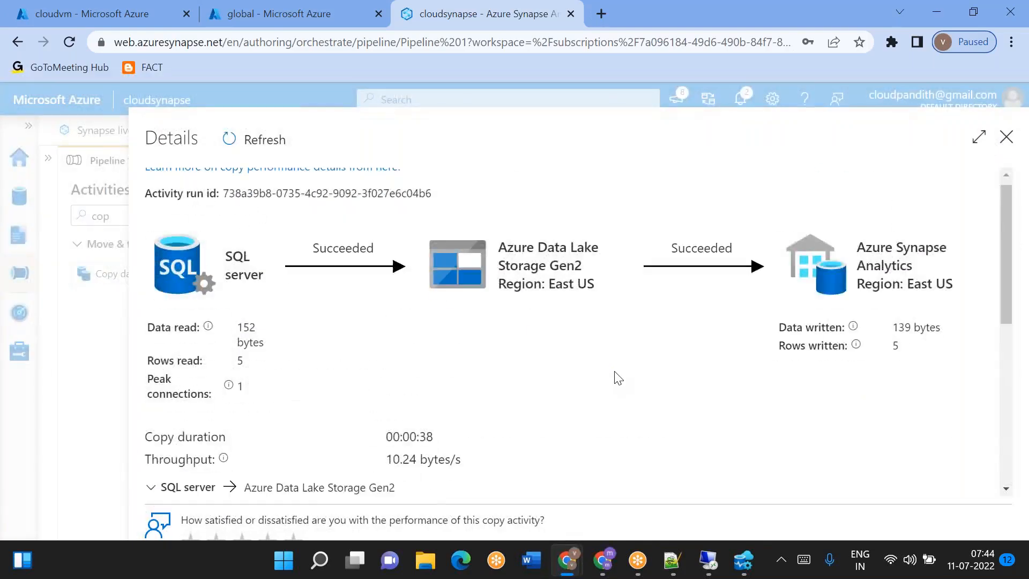
pyautogui.click(1008, 140)
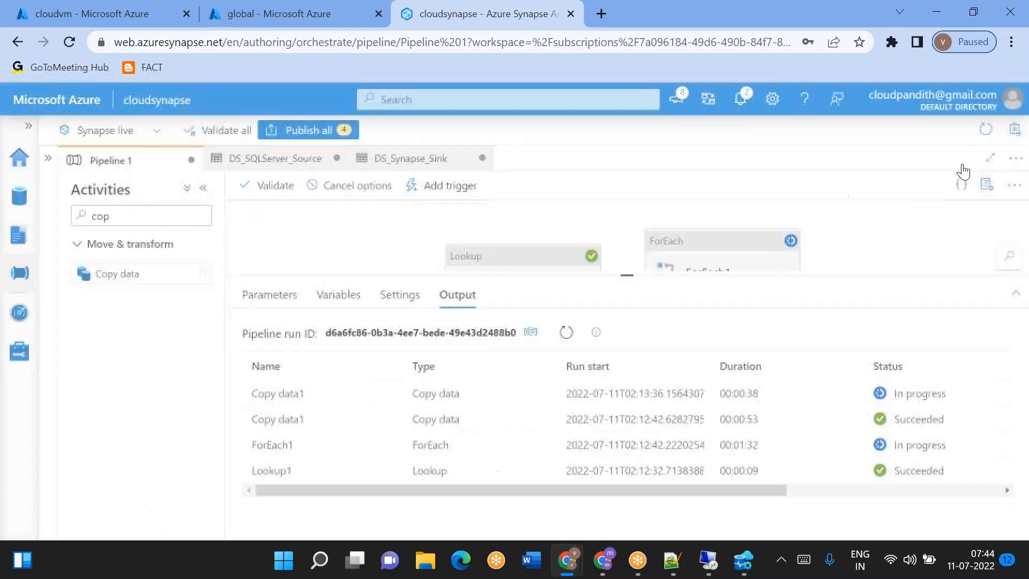
pyautogui.click(566, 333)
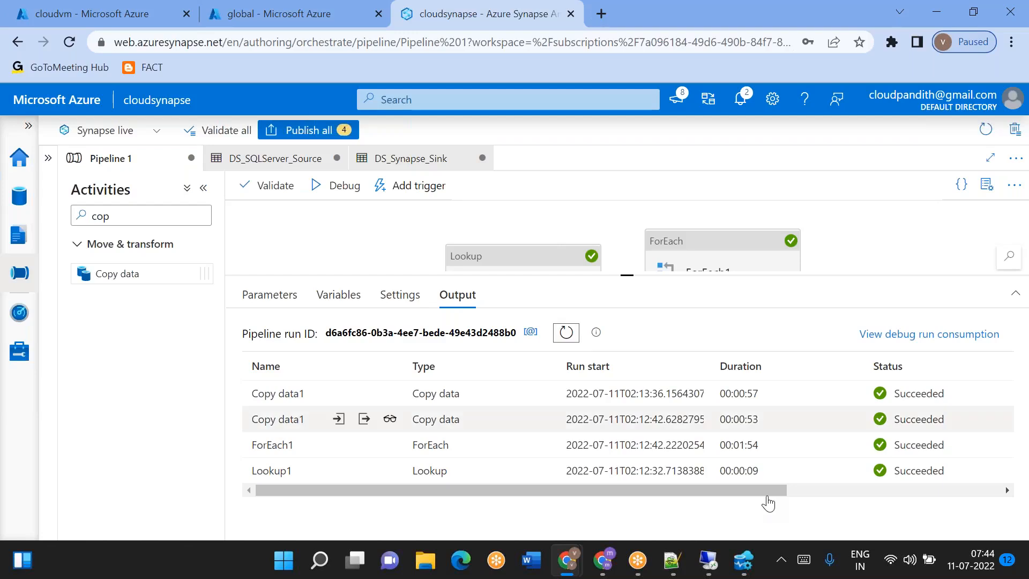
# In Azure Data Studio, refresh the Tables folder again to verify which output tables the pipeline created
pyautogui.click(743, 560)
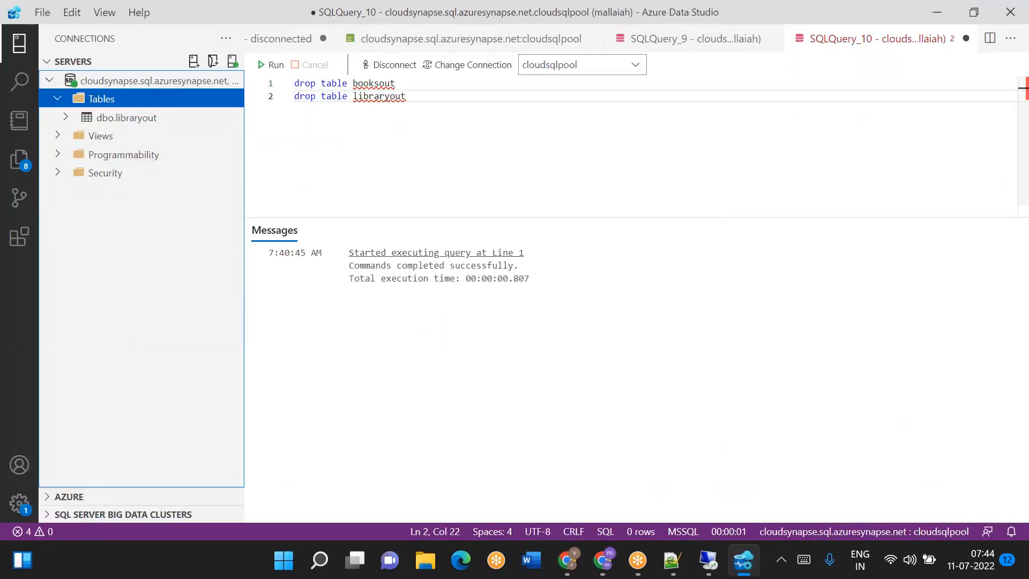
pyautogui.rightClick(95, 101)
pyautogui.click(134, 115)
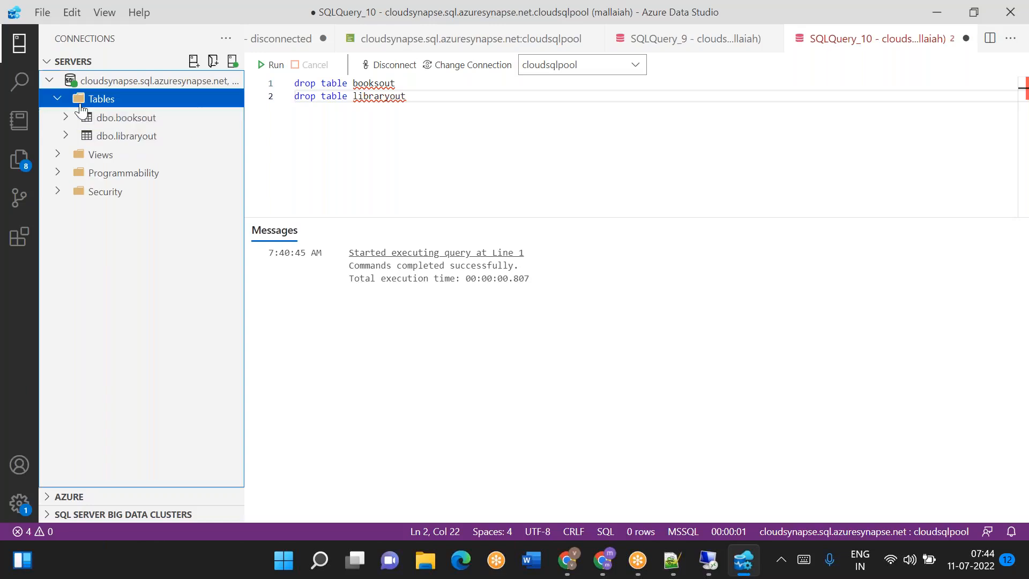
pyautogui.click(432, 107)
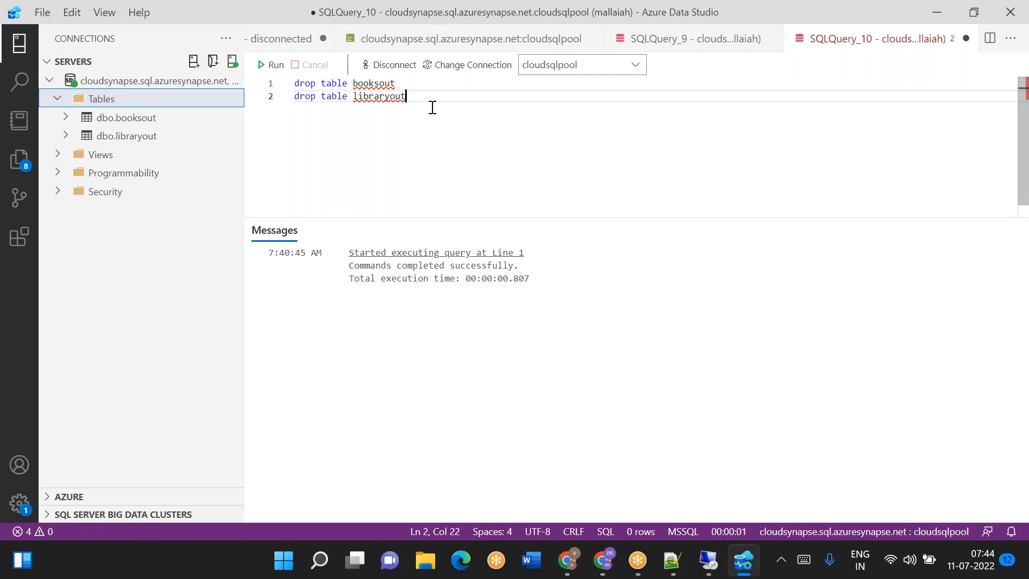
# Return to Synapse Studio and enlarge the Pipeline 1 canvas to show the Lookup1 and ForEach1 activities
pyautogui.hotkey('alt', 'Tab')
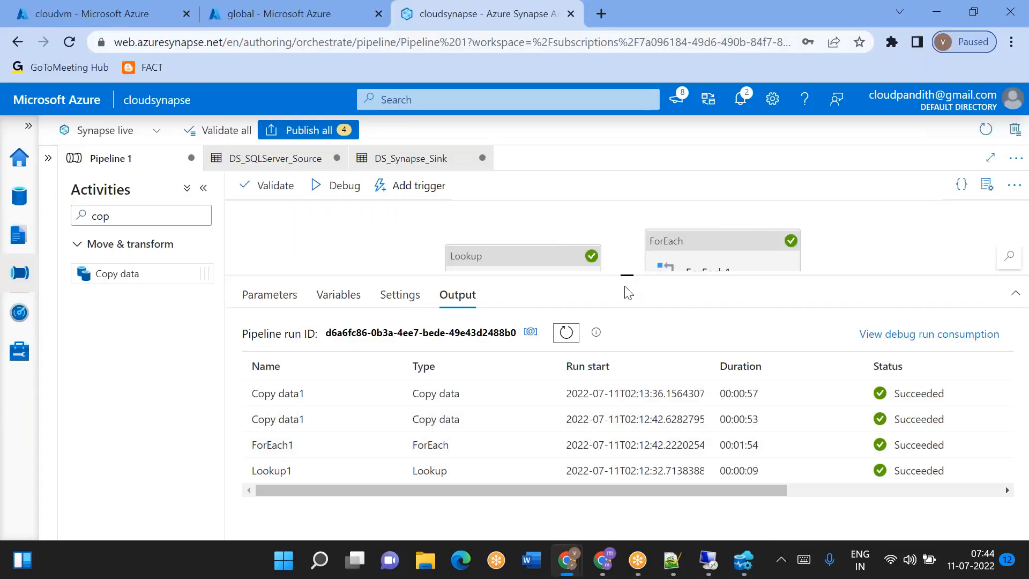
pyautogui.moveTo(625, 274); pyautogui.dragTo(510, 280)
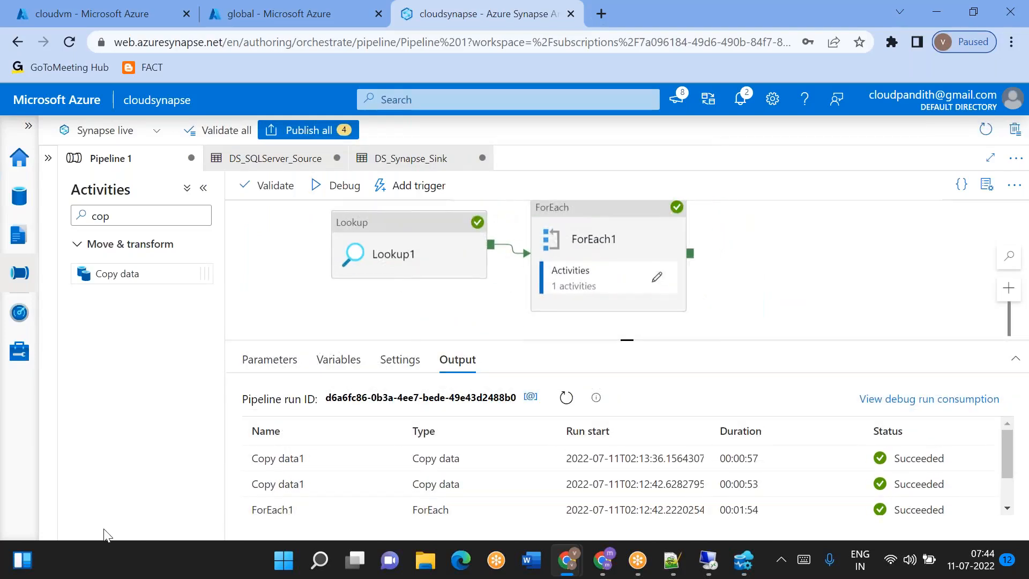
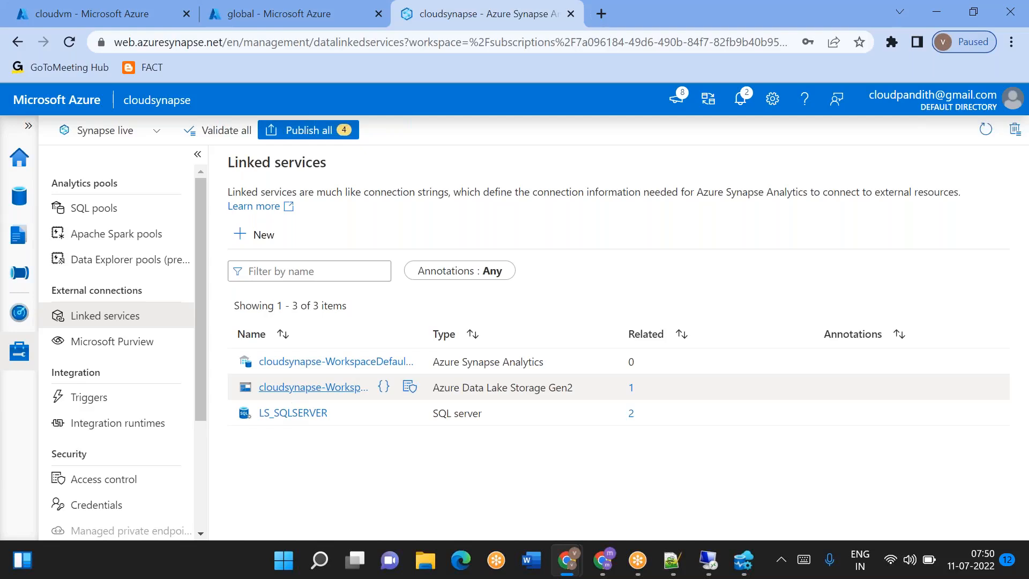
# Return from the linked services to Pipeline 1 in the Integrate hub and look over its activity categories
pyautogui.click(745, 43)
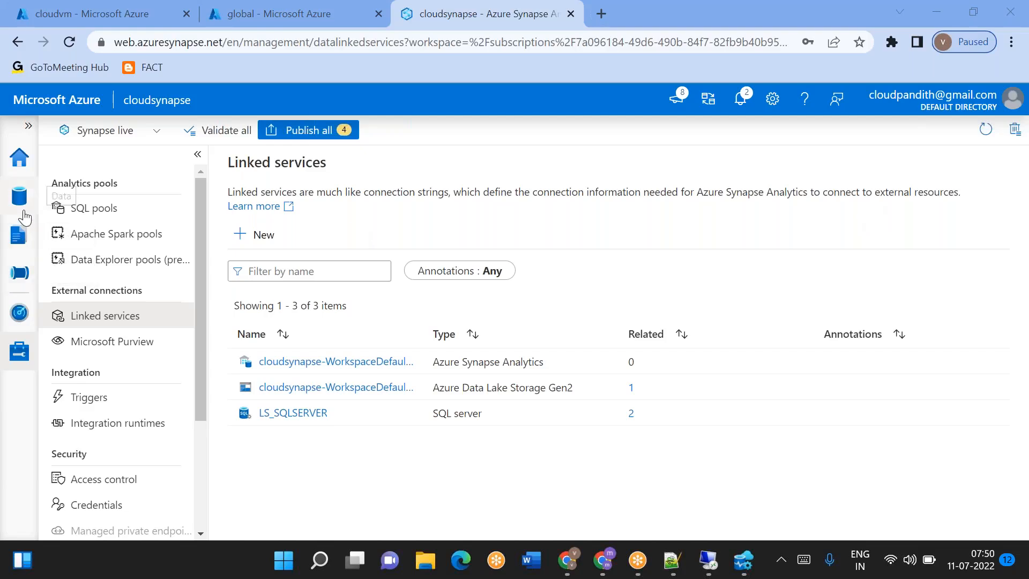
pyautogui.click(18, 275)
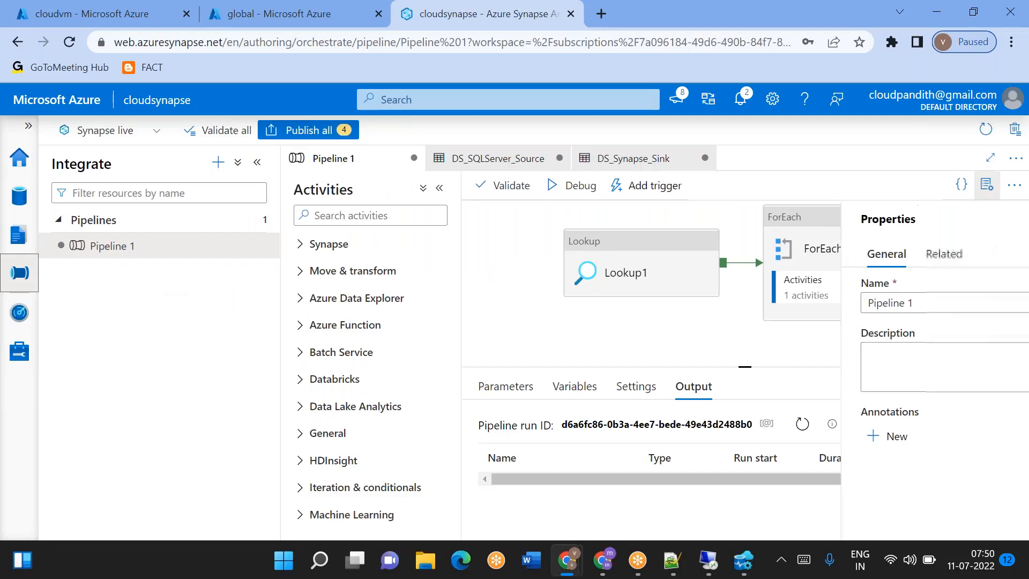
pyautogui.scroll(-1, 375, 381)
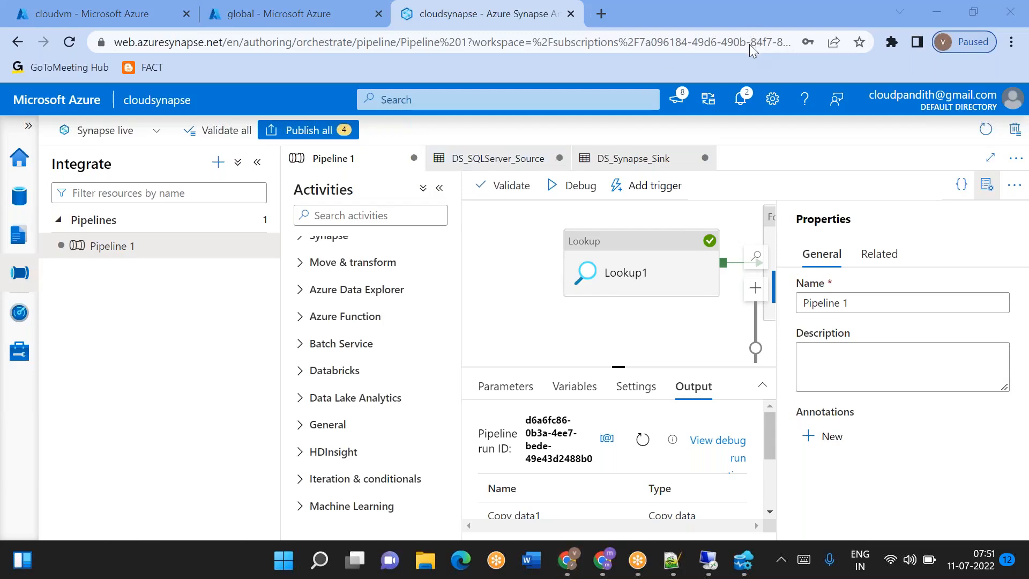
# Switch to the Azure portal, open the msreddy4ADF data factory, and launch its Azure Data Factory Studio
pyautogui.click(609, 10)
pyautogui.click(255, 8)
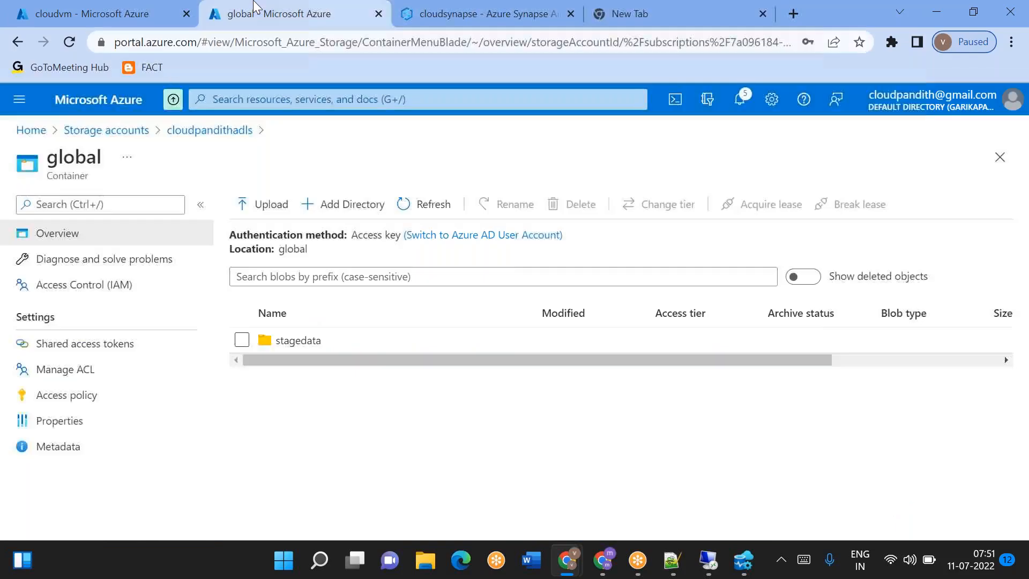
pyautogui.click(30, 131)
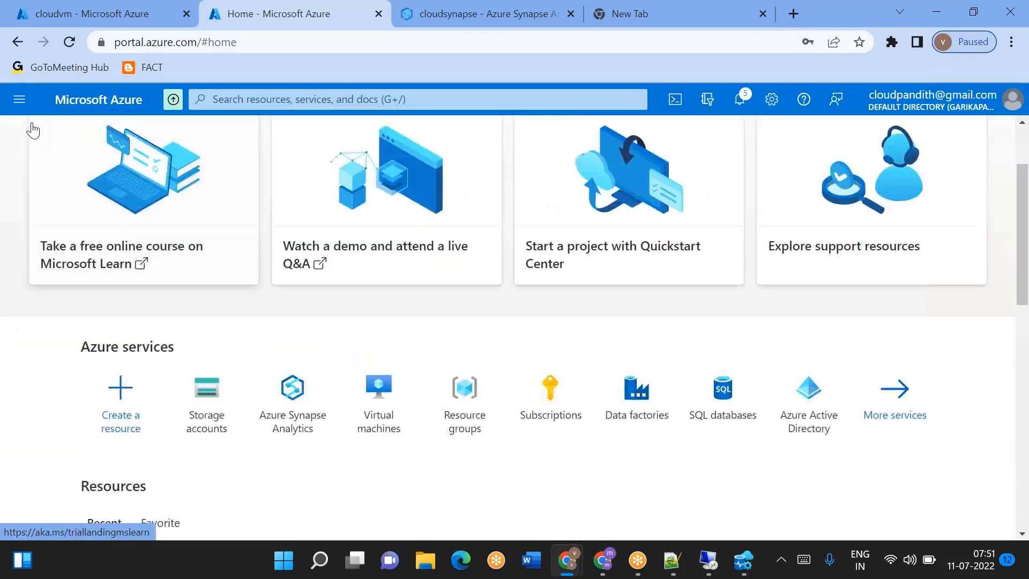
pyautogui.click(663, 393)
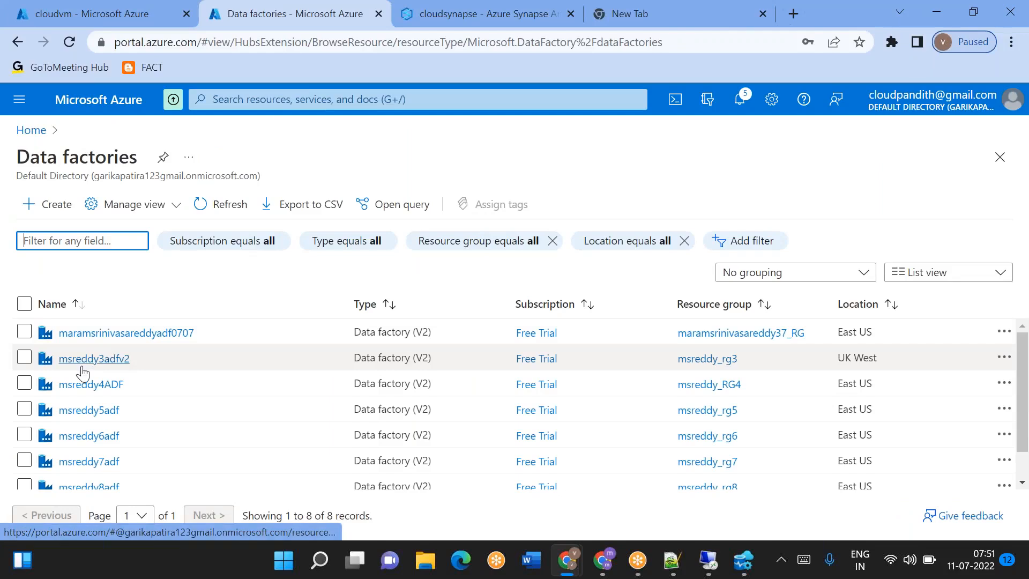
pyautogui.click(91, 385)
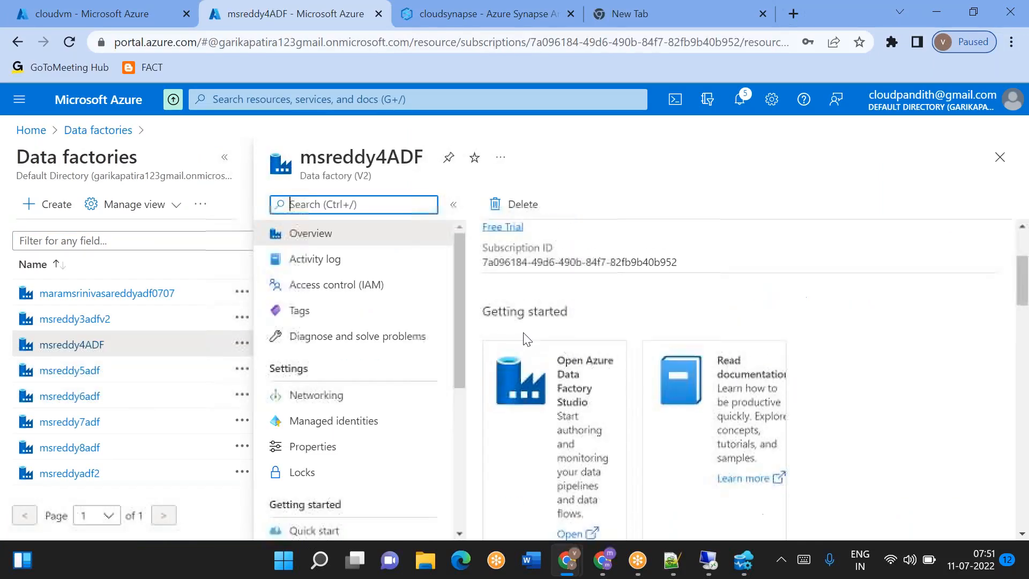
pyautogui.scroll(-2, 610, 518)
pyautogui.click(571, 455)
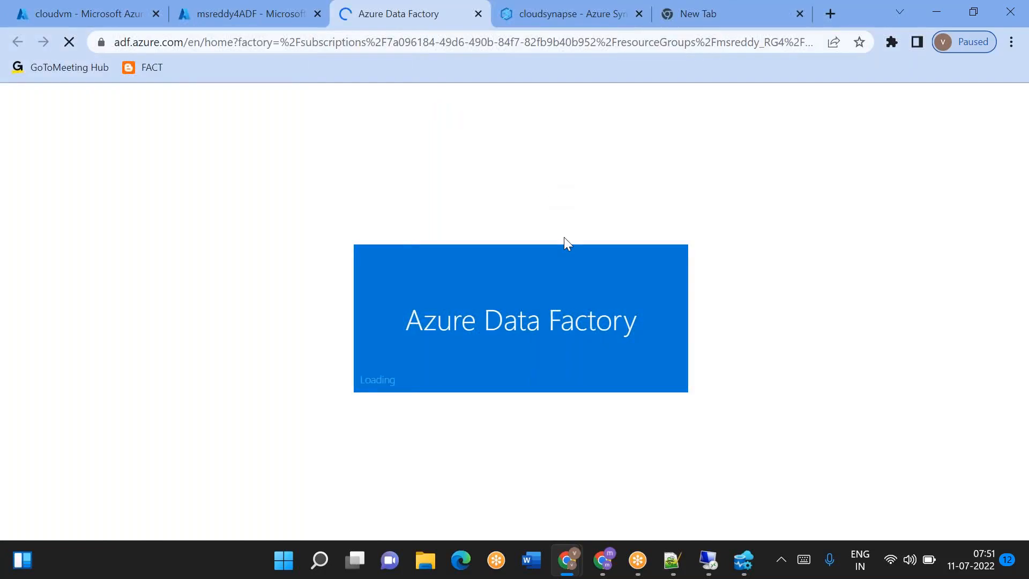
# Back in Synapse Studio, expand the Synapse activity group and review the activities available for Pipeline 1
pyautogui.click(536, 4)
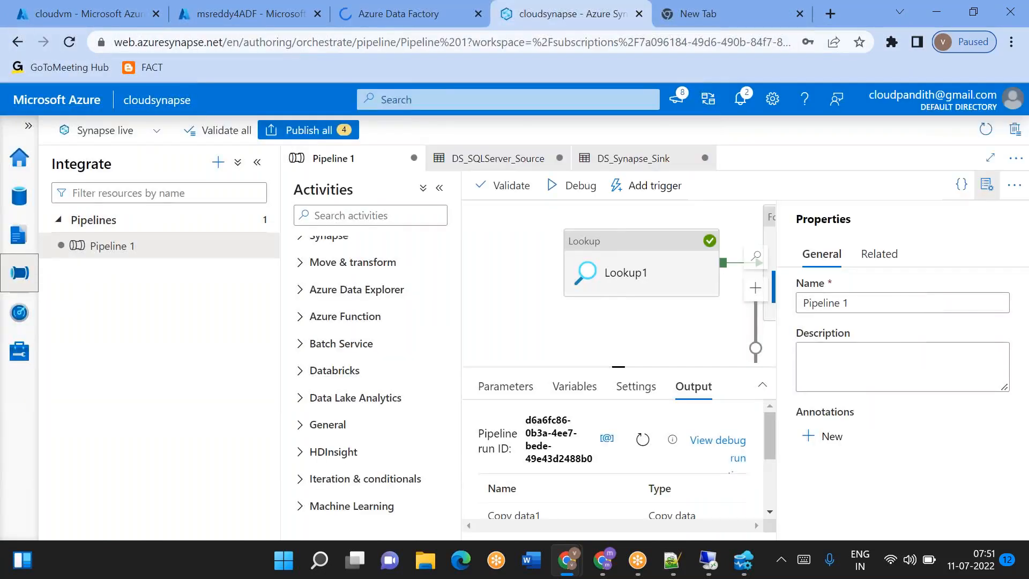
pyautogui.scroll(1, 370, 293)
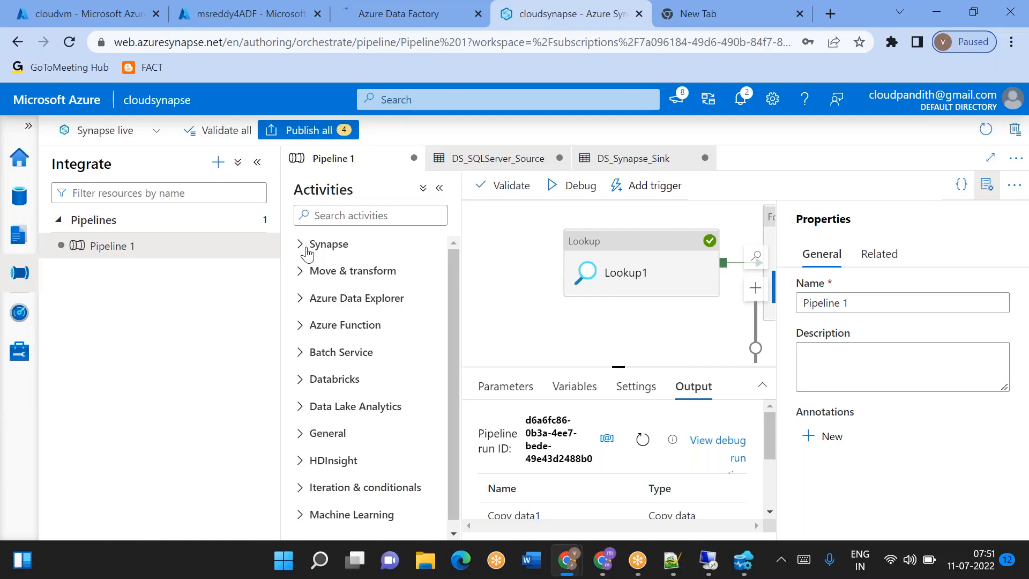
pyautogui.click(307, 248)
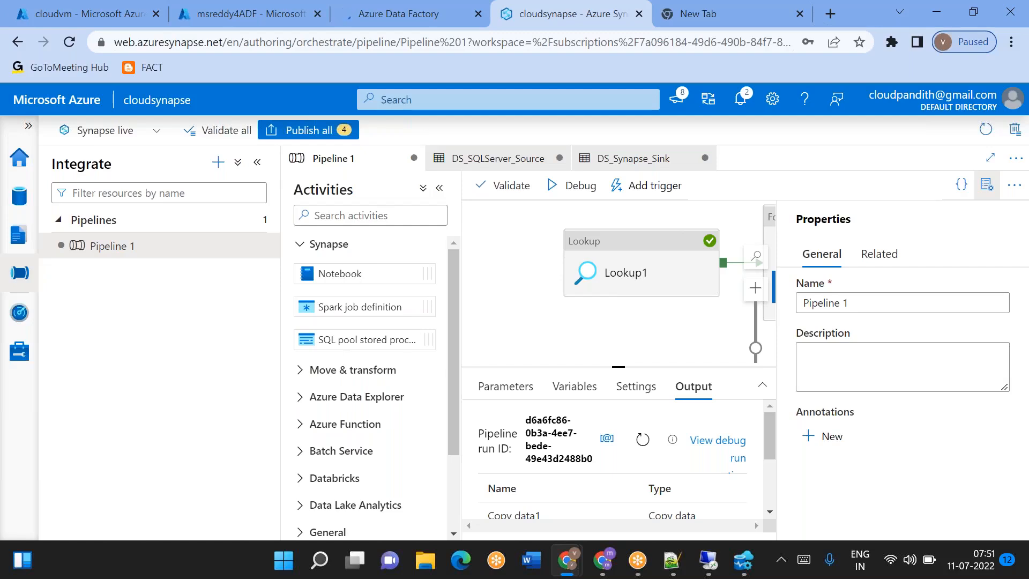
pyautogui.scroll(-3, 339, 268)
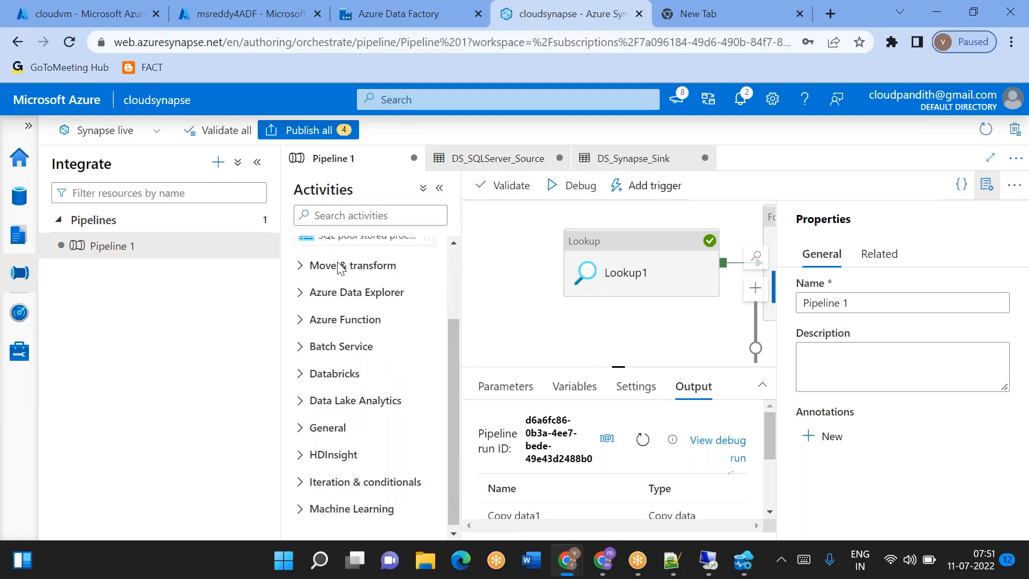
# Switch to Azure Data Factory Studio, create a blank pipeline in msreddy4ADF, and dismiss the pop-up
pyautogui.click(398, 13)
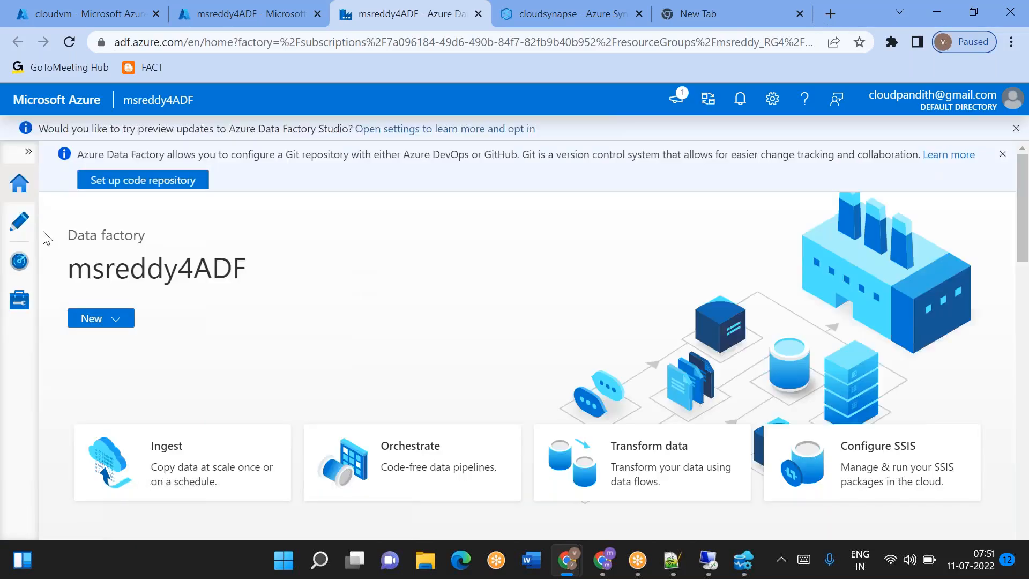
pyautogui.click(20, 225)
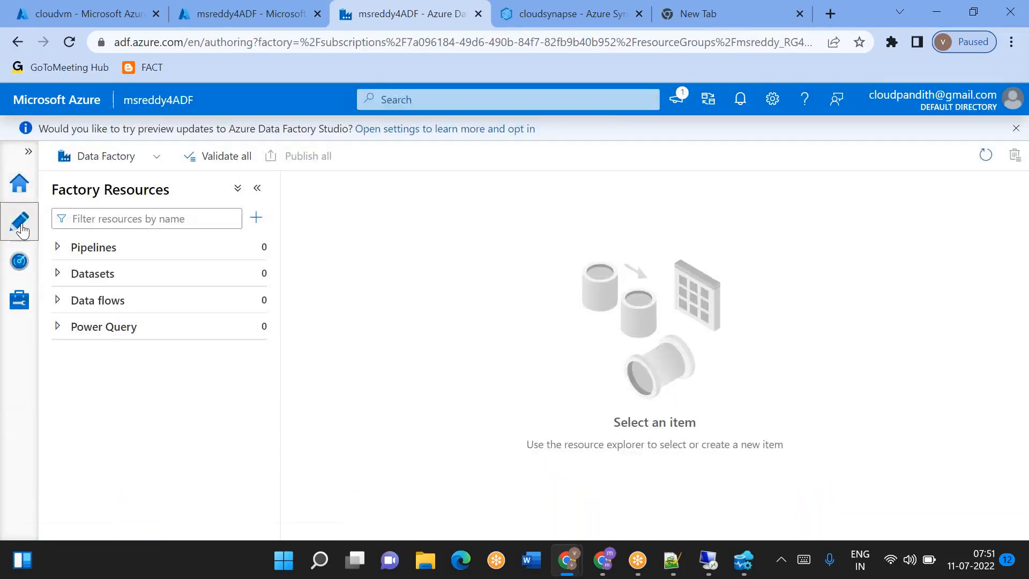
pyautogui.click(256, 218)
pyautogui.moveTo(319, 245)
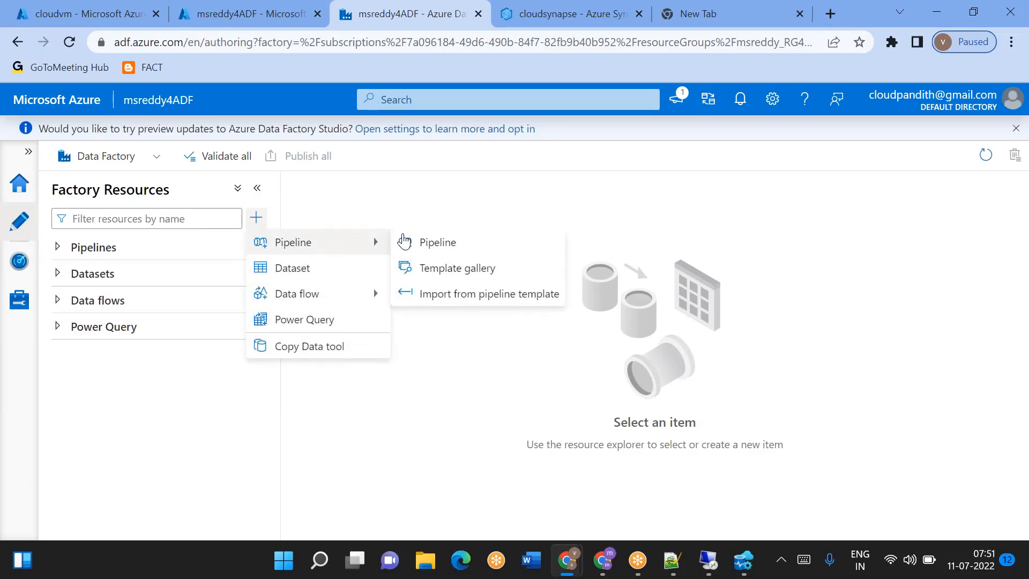
pyautogui.click(447, 242)
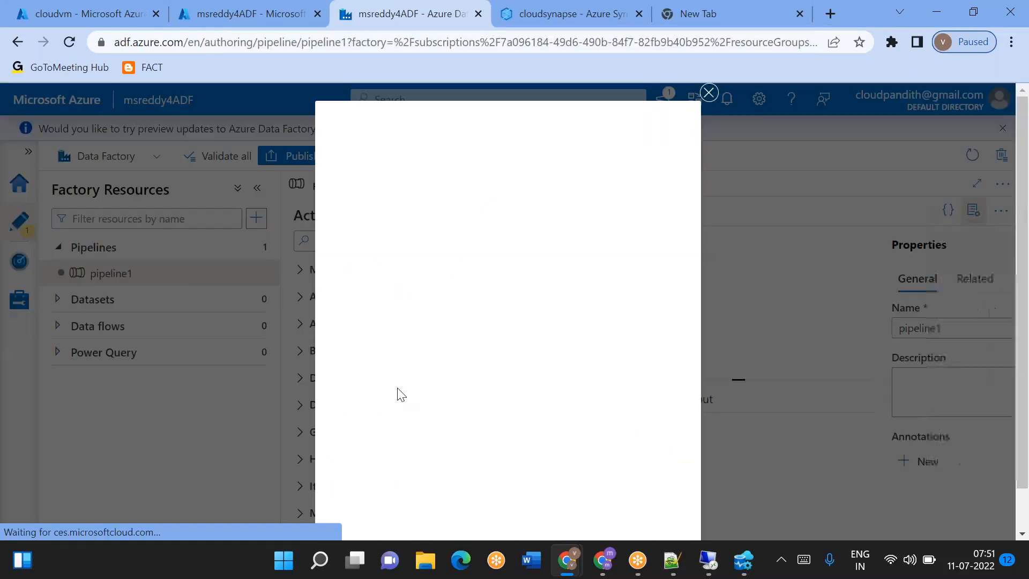
pyautogui.click(708, 93)
# Compare the activity categories of the Data Factory pipeline with those of Pipeline 1 in Synapse Studio
pyautogui.scroll(-1, 333, 440)
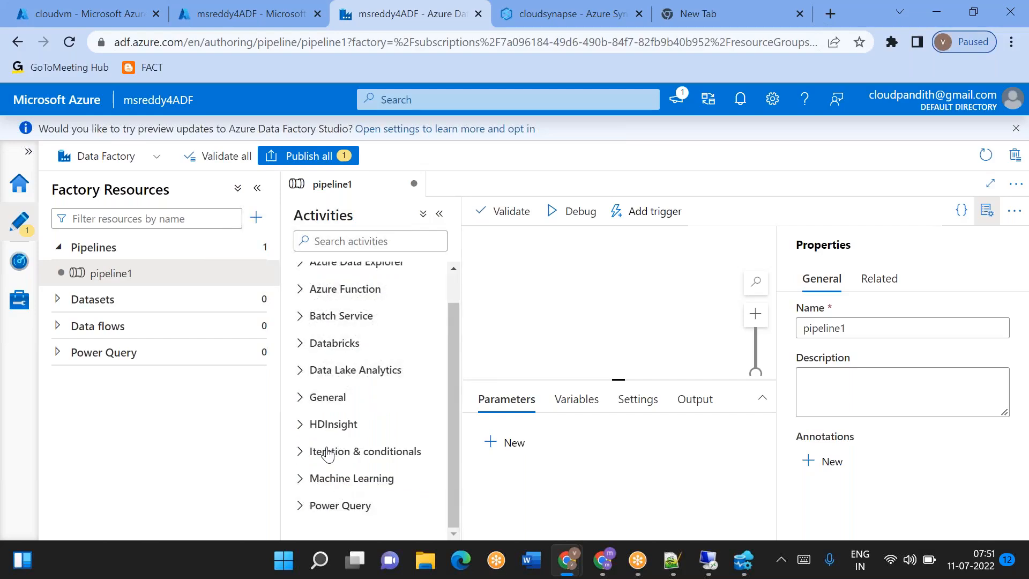
pyautogui.scroll(1, 406, 449)
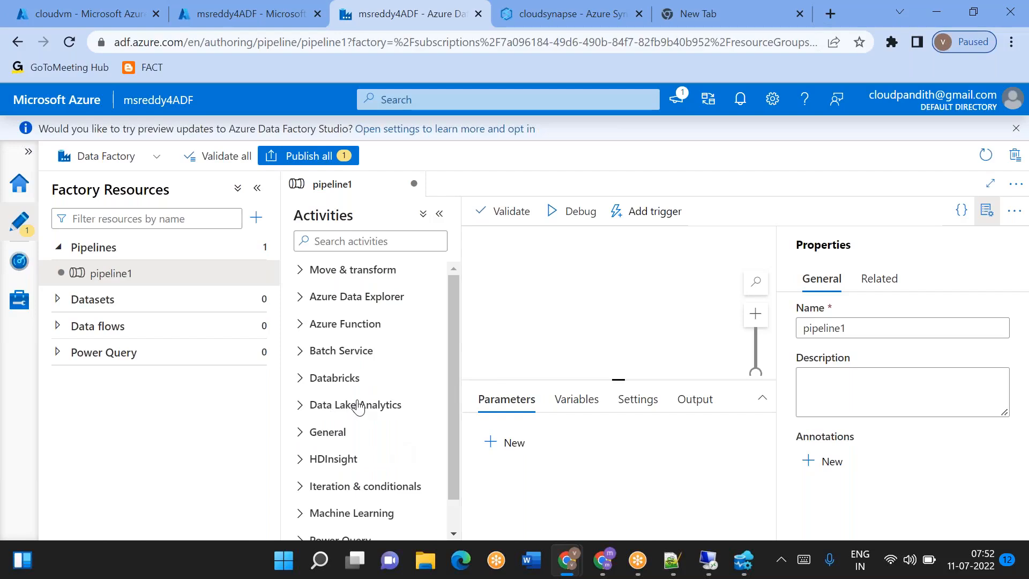
pyautogui.hotkey('ctrl', 'Tab')
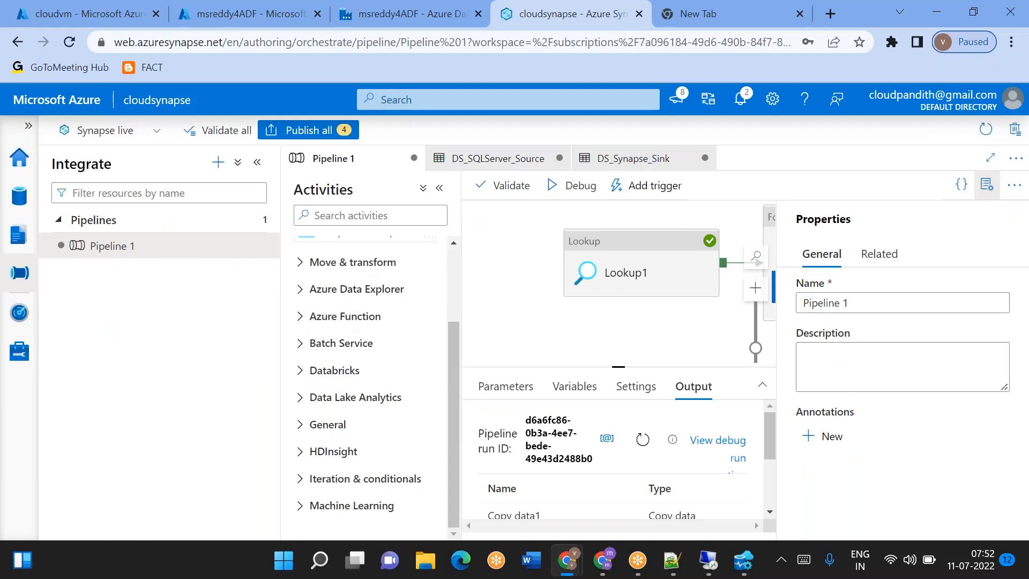
pyautogui.hotkey('ctrl', 'shift', 'Tab')
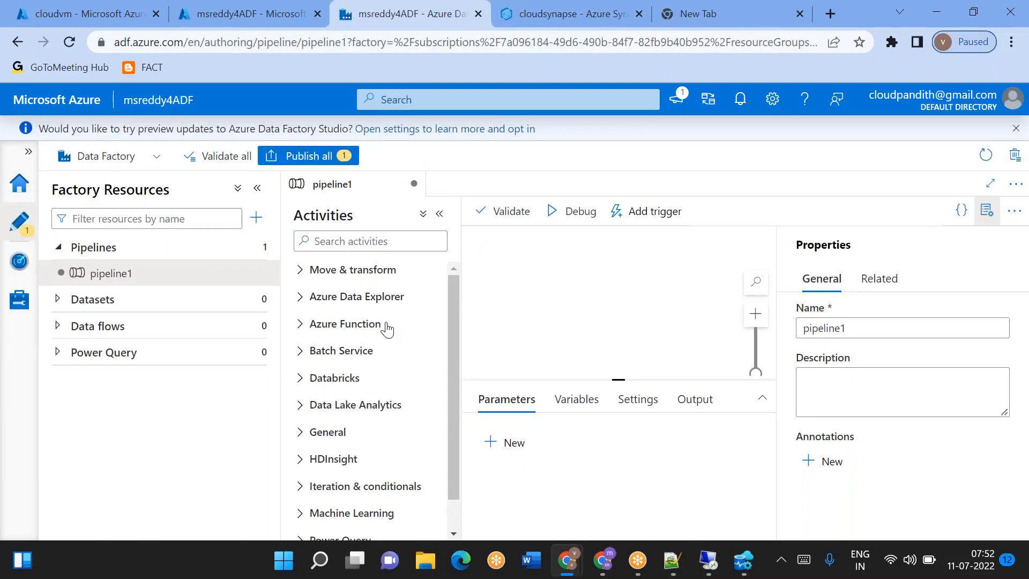
pyautogui.hotkey('ctrl', 'Tab')
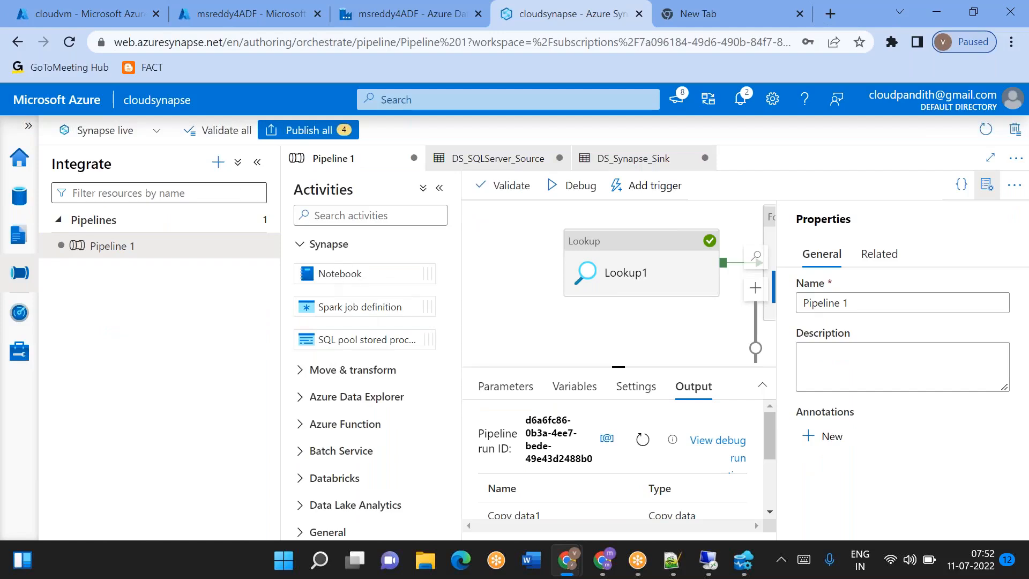
# Create a new notebook in Synapse Studio's Develop hub, hide its properties, and activate the first code cell
pyautogui.click(219, 162)
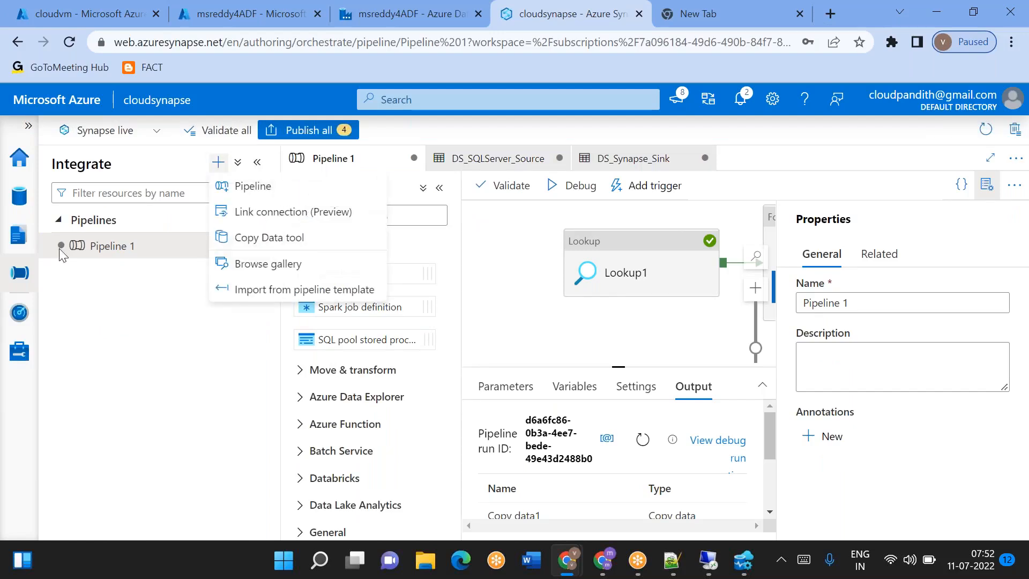
pyautogui.click(15, 231)
pyautogui.click(15, 231)
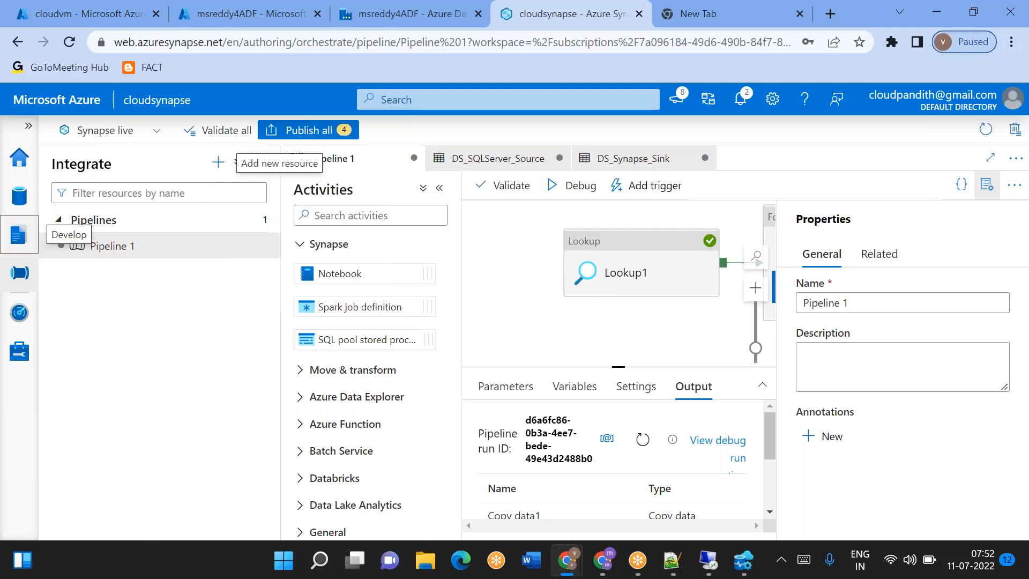
pyautogui.click(218, 162)
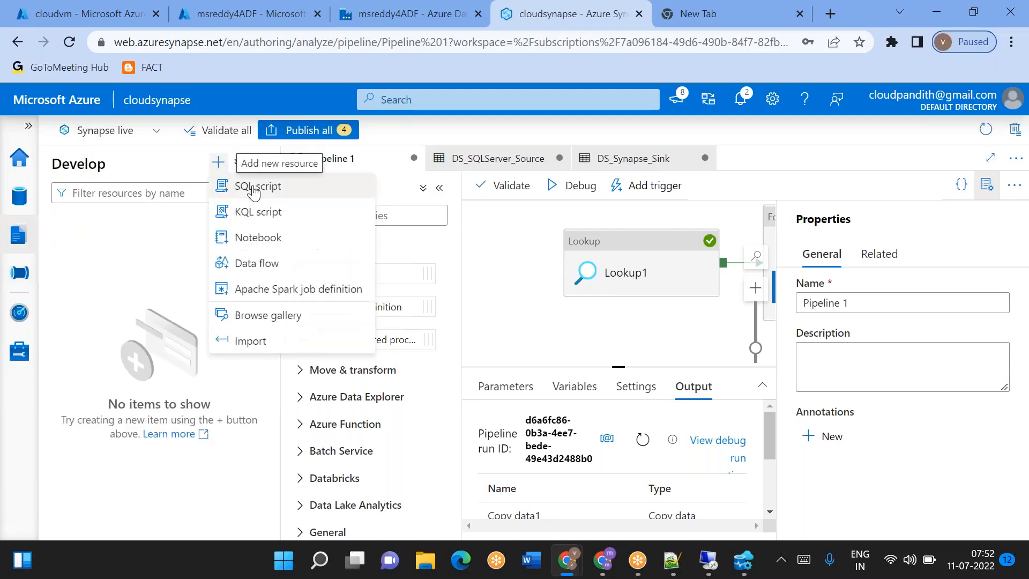
pyautogui.click(259, 237)
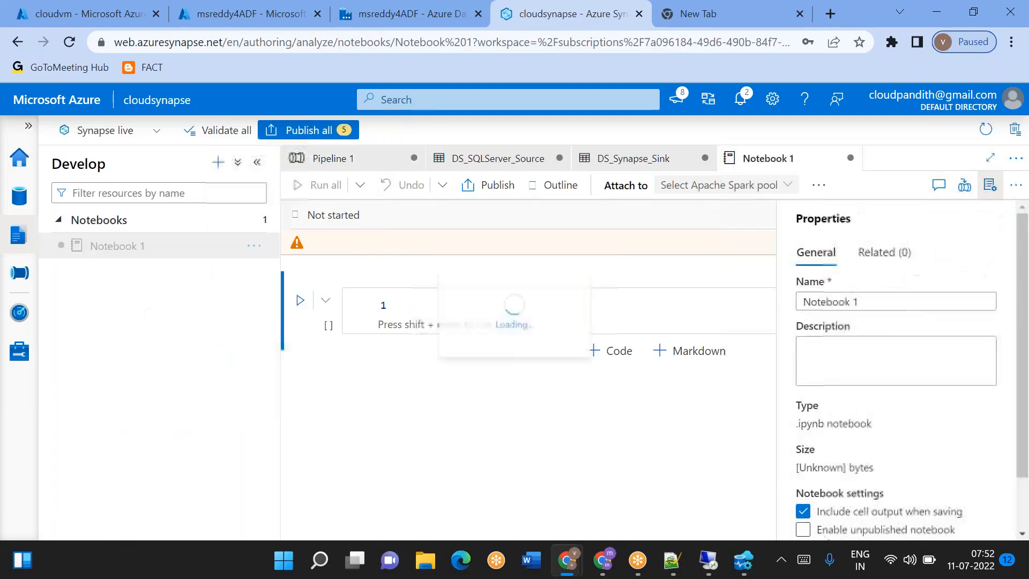
pyautogui.click(990, 185)
pyautogui.click(552, 305)
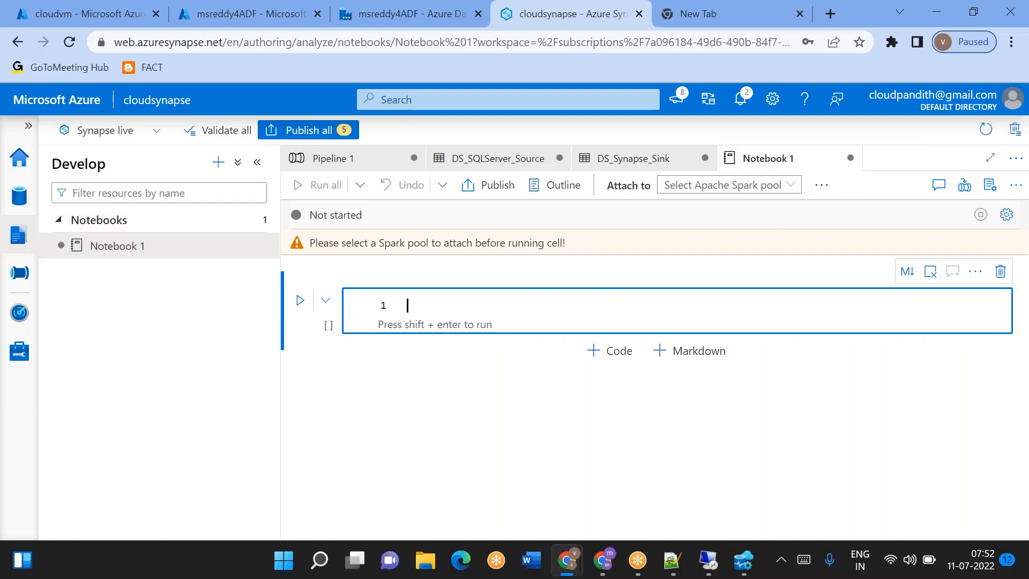
# Go from the notebook's Spark pool selection to pool management and start a new Apache Spark pool named "pool"
pyautogui.click(792, 186)
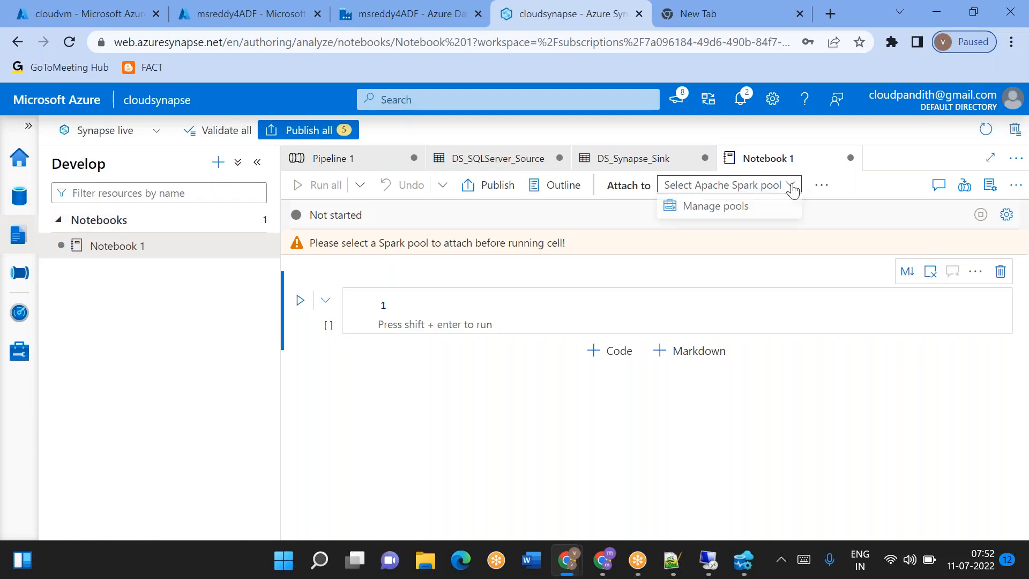
pyautogui.click(735, 216)
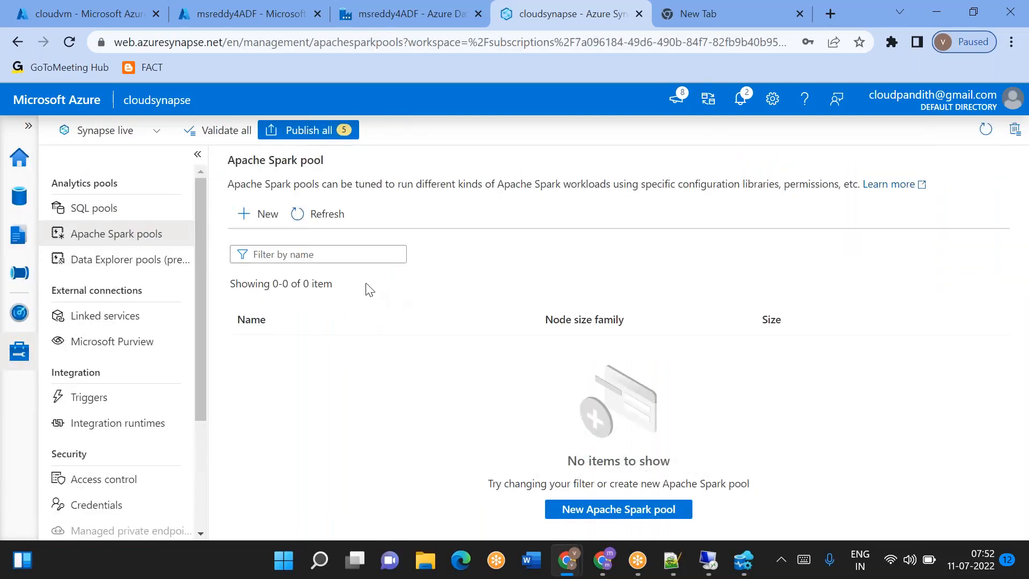
pyautogui.click(269, 216)
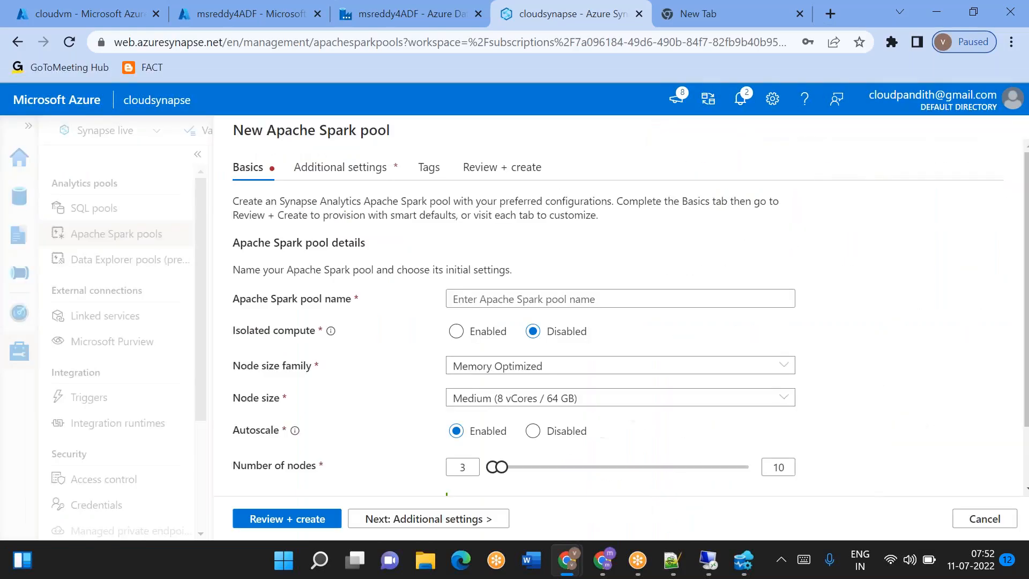
pyautogui.scroll(-1, 269, 216)
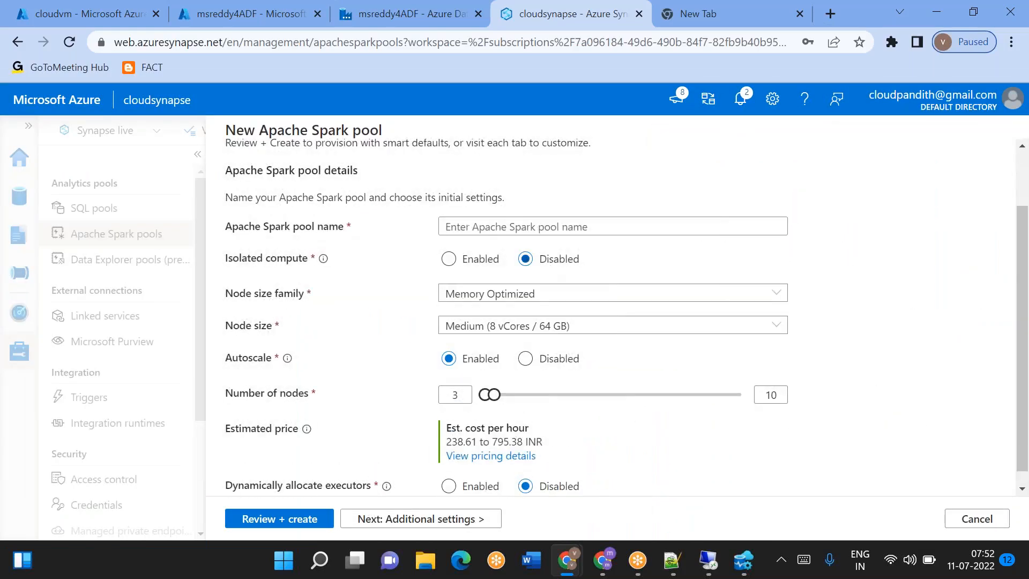
pyautogui.click(494, 226)
pyautogui.write('pool')
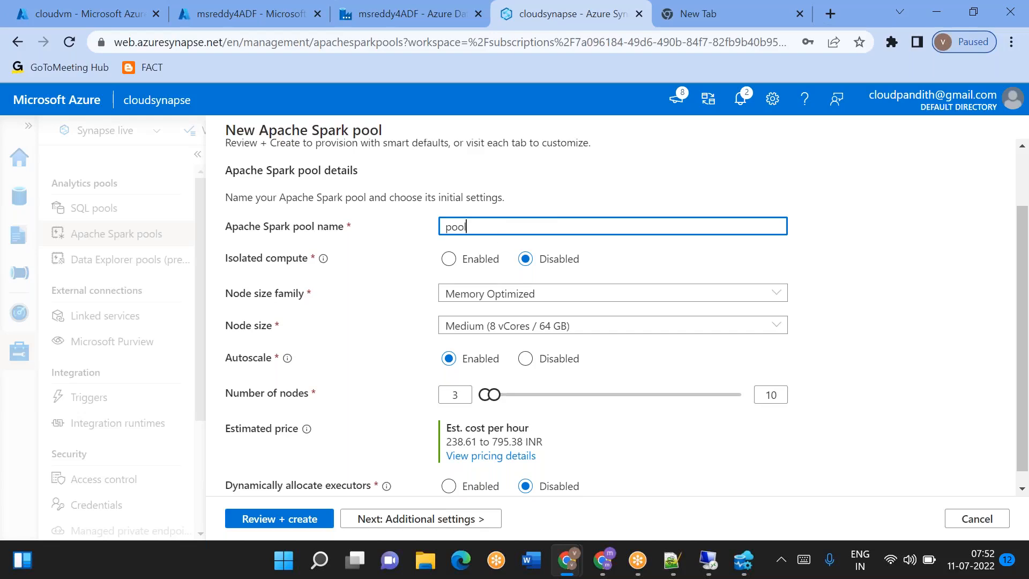
# Try a minimum of 1 node for the Spark pool and a lower maximum, and disable autoscale
pyautogui.scroll(-1, 503, 390)
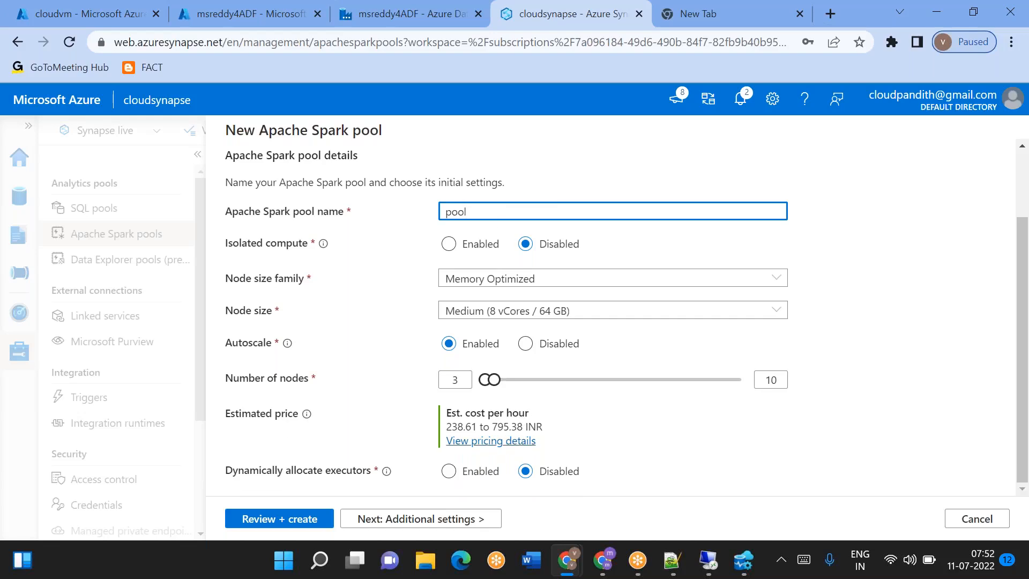
pyautogui.click(470, 378)
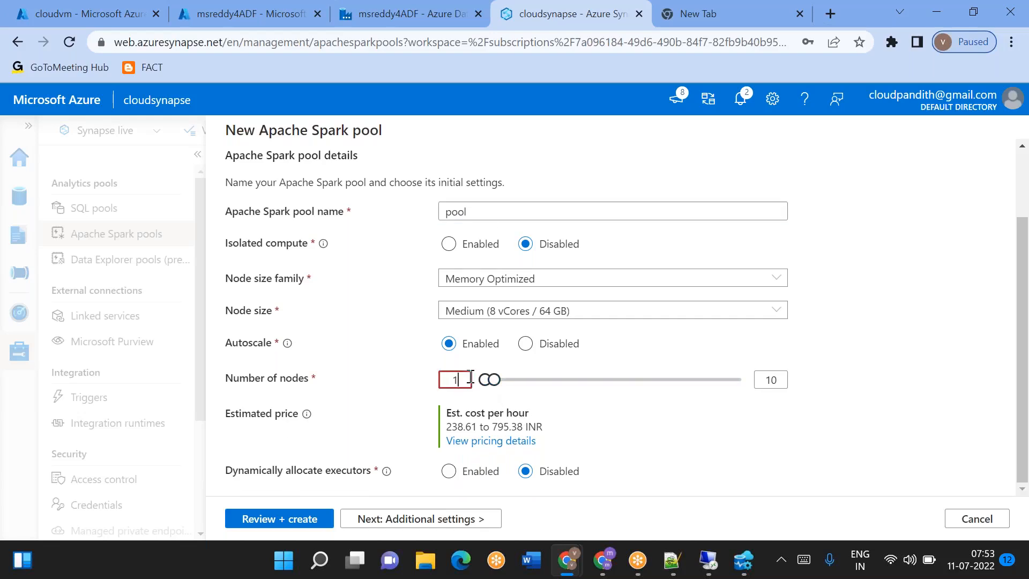
pyautogui.click(779, 381)
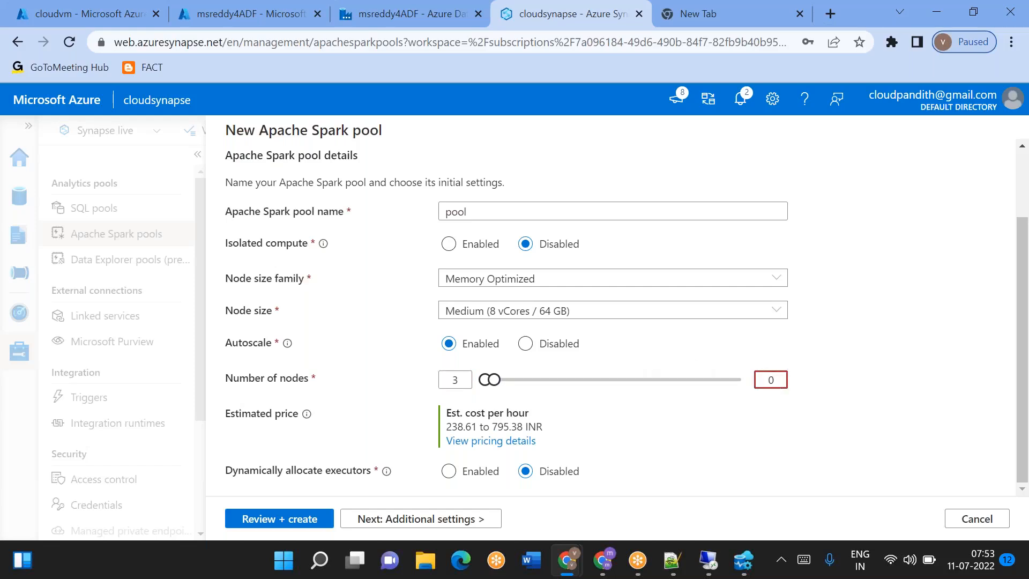
pyautogui.click(525, 346)
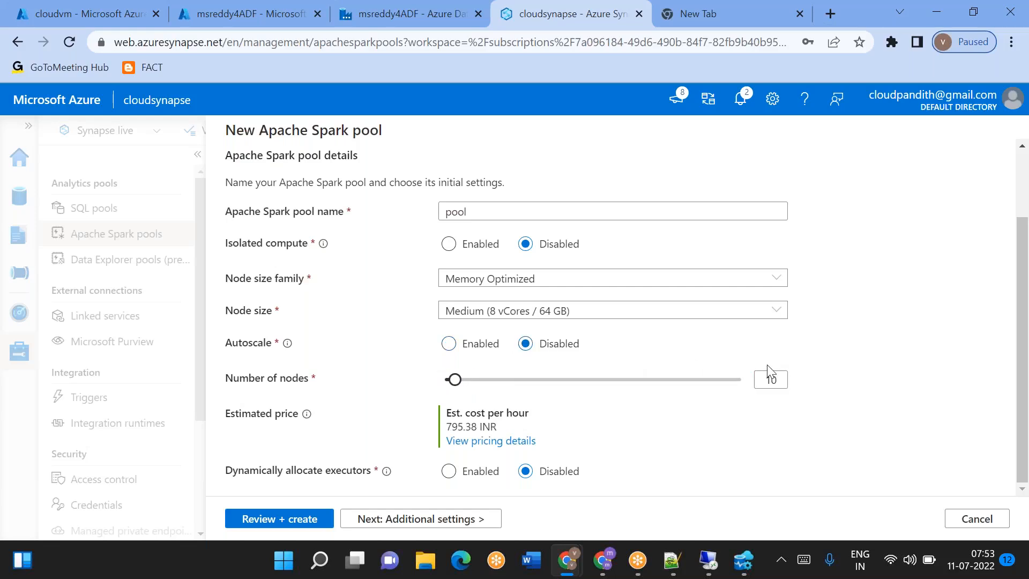
# Set the Spark pool's number of nodes to 3, then review and create the pool
pyautogui.click(779, 381)
pyautogui.press('BackSpace')
pyautogui.click(646, 455)
pyautogui.click(268, 520)
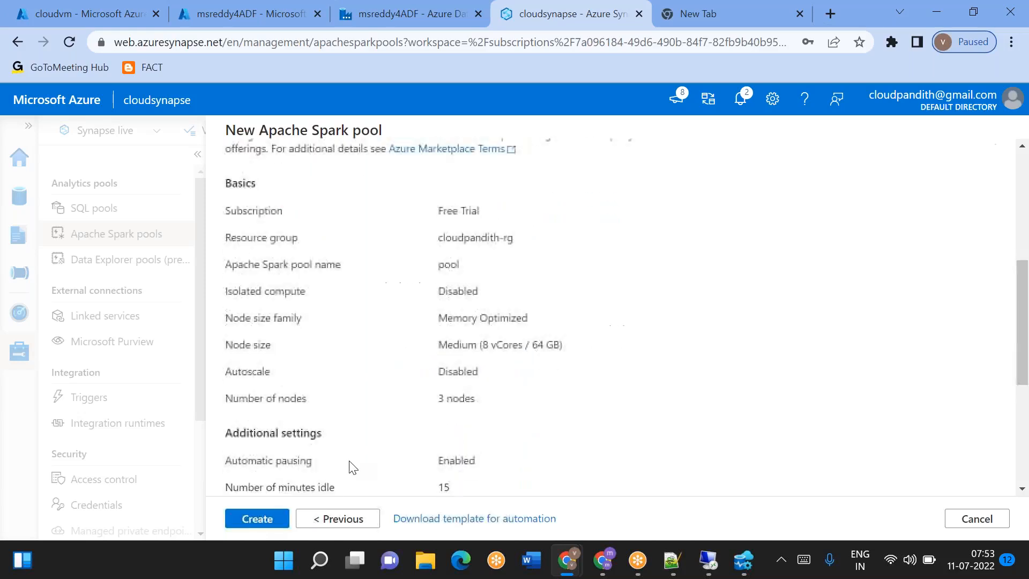
pyautogui.click(258, 519)
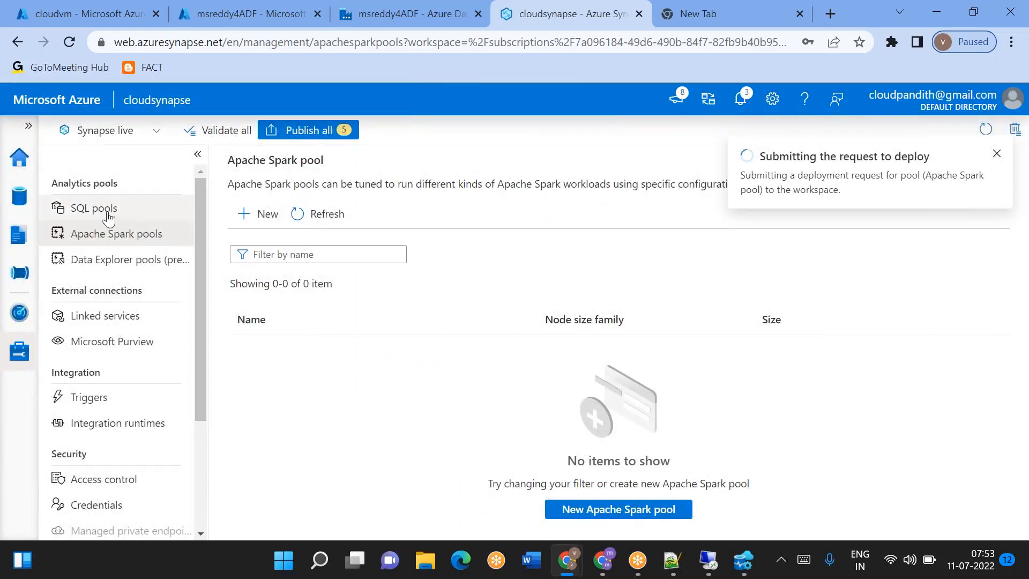
# Return to the notebook in the Develop hub, dismiss the deployment notification, and check which Spark pools can be attached
pyautogui.click(130, 207)
pyautogui.click(18, 236)
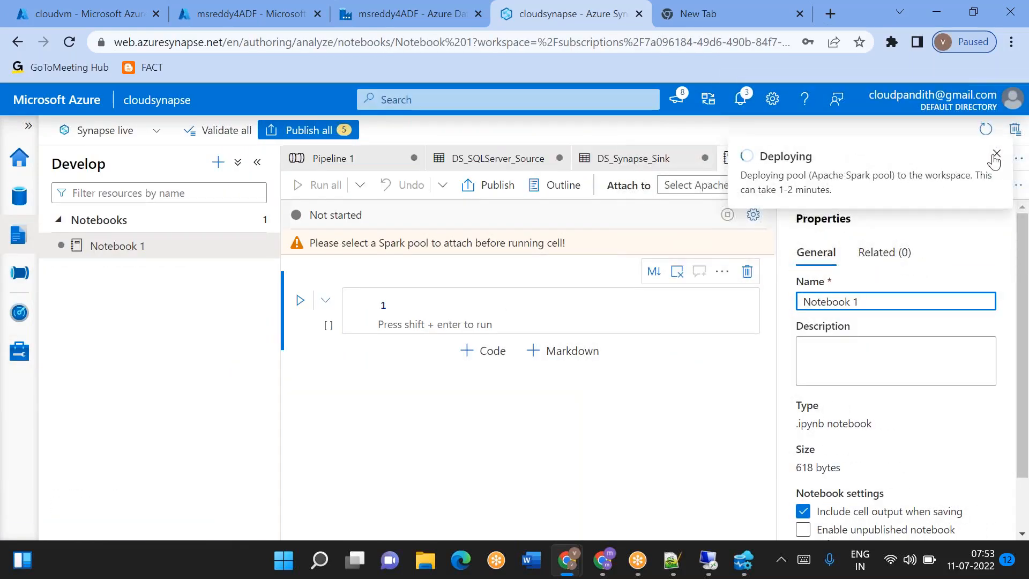
pyautogui.click(996, 156)
pyautogui.click(794, 187)
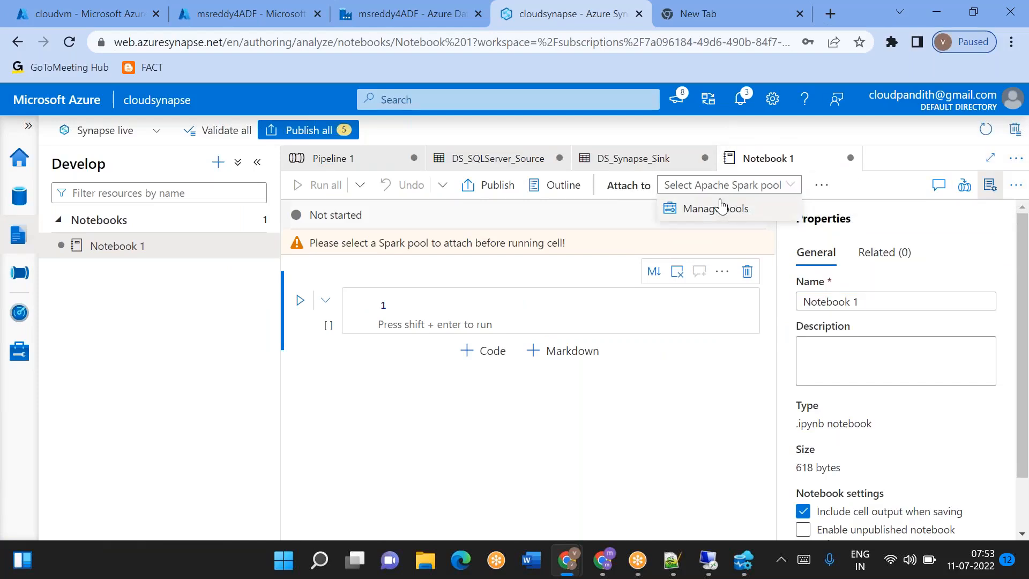
pyautogui.click(609, 224)
pyautogui.click(793, 186)
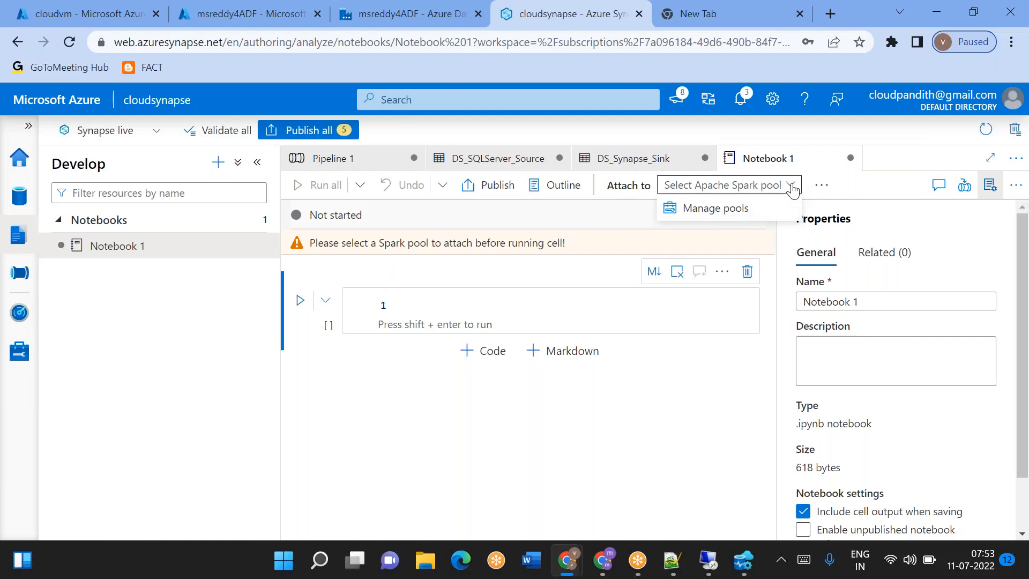
# View the language options available for the notebook
pyautogui.click(822, 187)
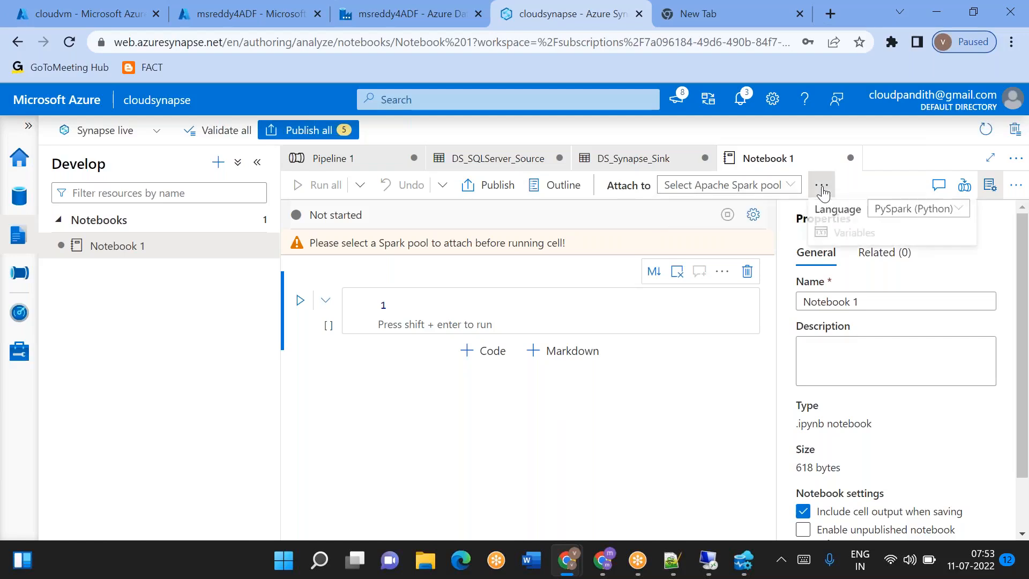
pyautogui.click(914, 211)
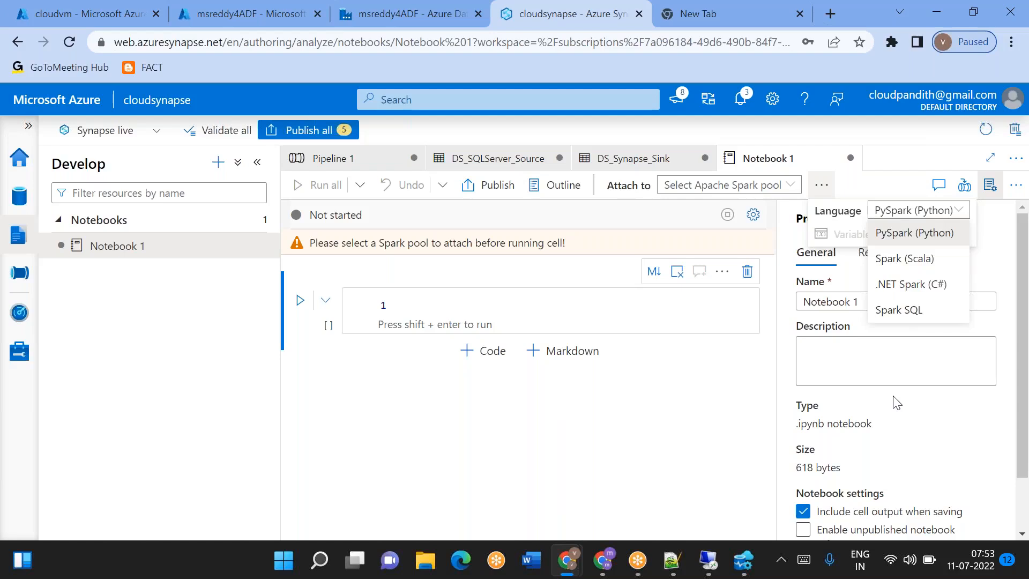
pyautogui.click(490, 316)
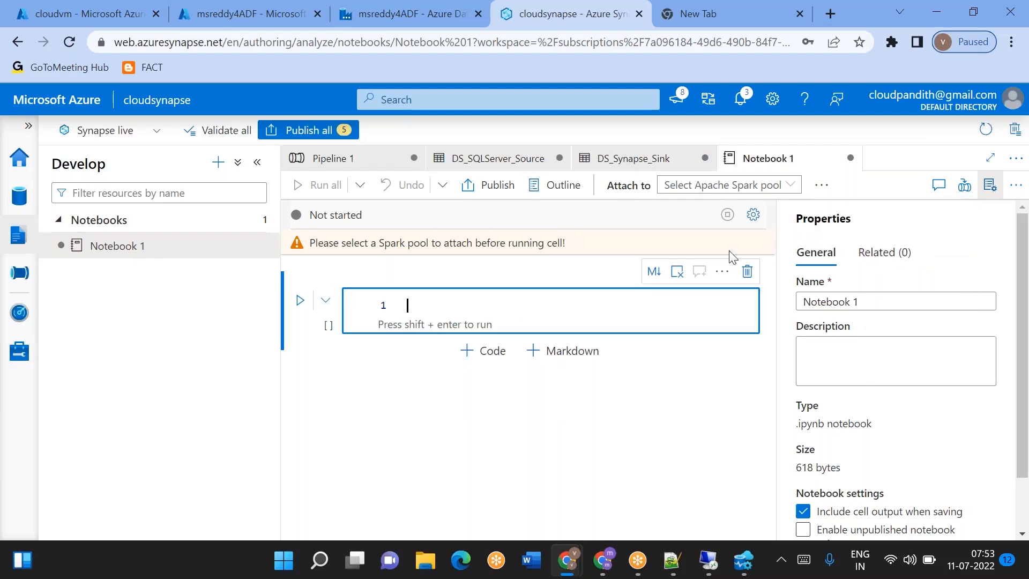
# Rename the notebook as synapse_notebook and hide its properties
pyautogui.moveTo(877, 301); pyautogui.dragTo(797, 301)
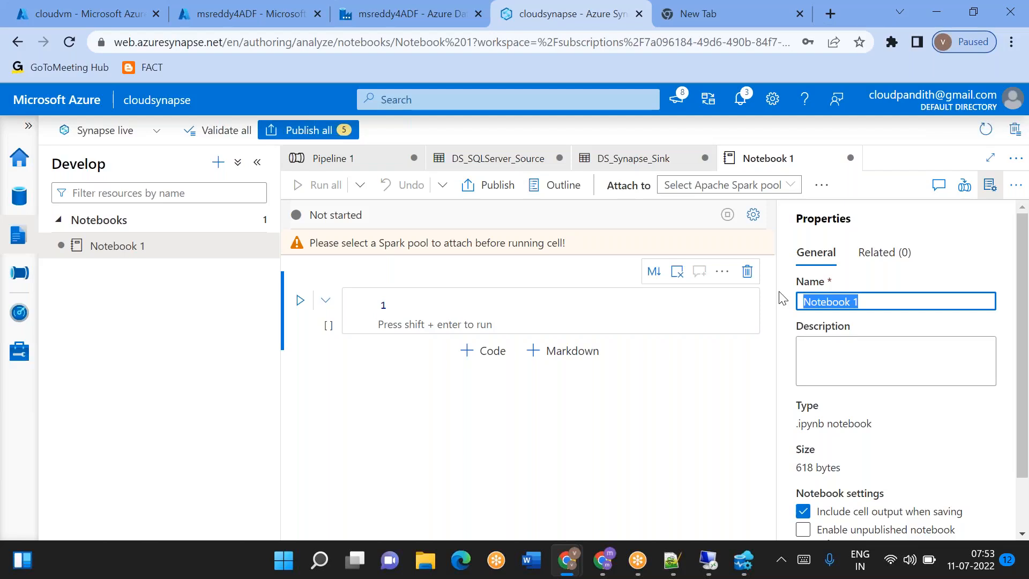
pyautogui.write('synas')
pyautogui.press('BackSpace')
pyautogui.write('pse_n')
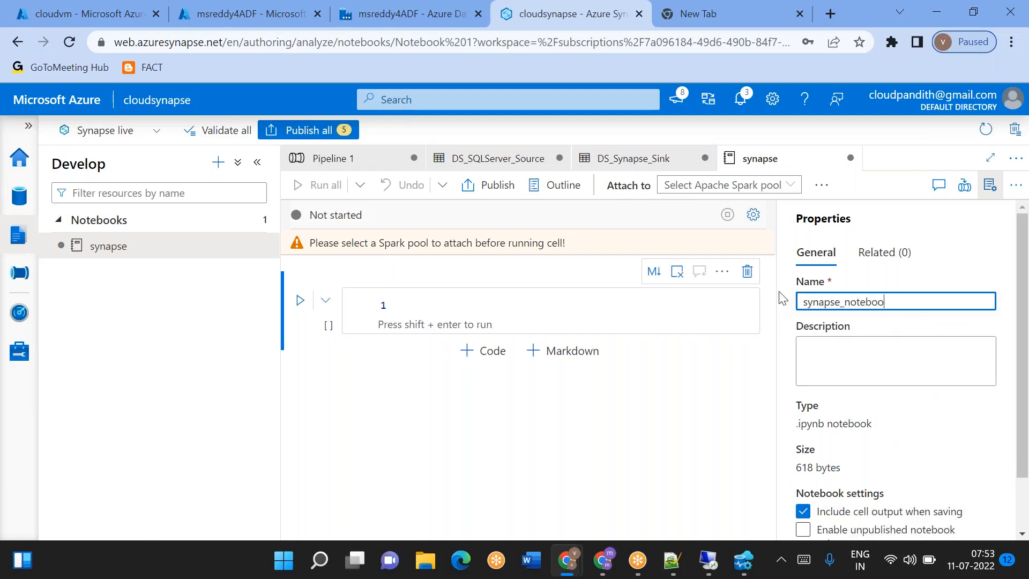
pyautogui.click(991, 185)
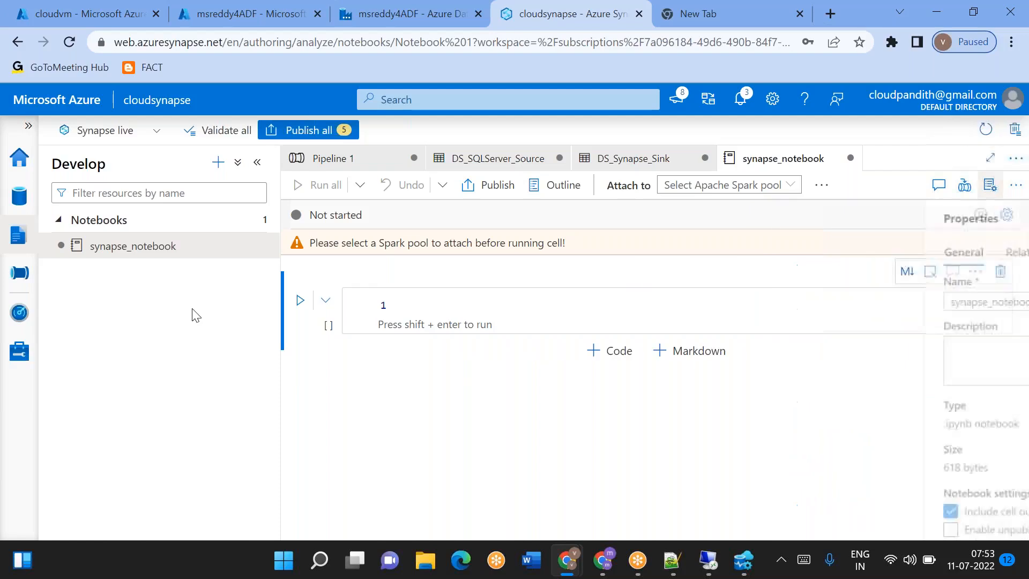
# Open Pipeline 1 in the Integrate hub and add a Synapse Notebook activity below Lookup1
pyautogui.click(19, 273)
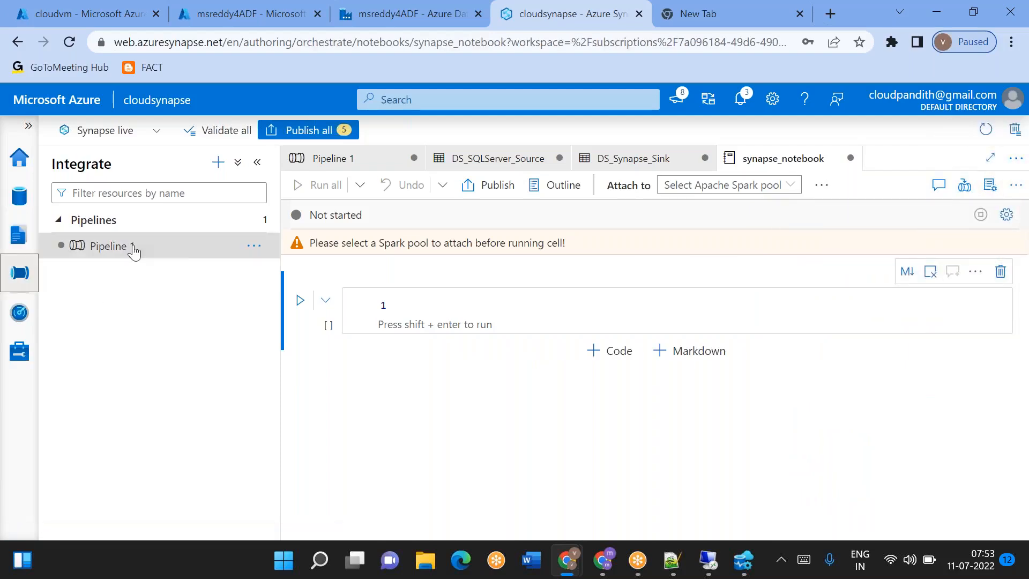
pyautogui.click(156, 253)
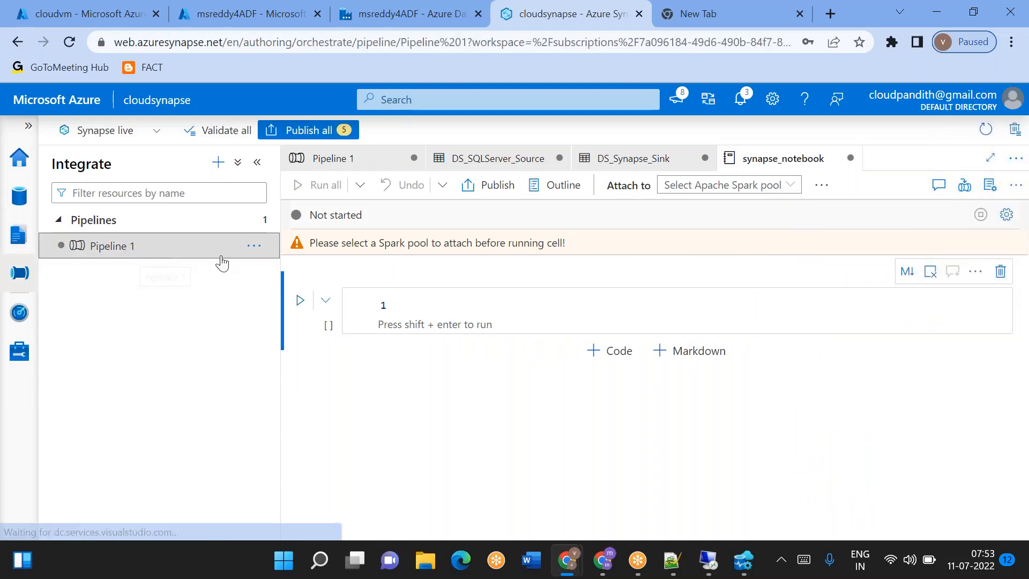
pyautogui.click(329, 245)
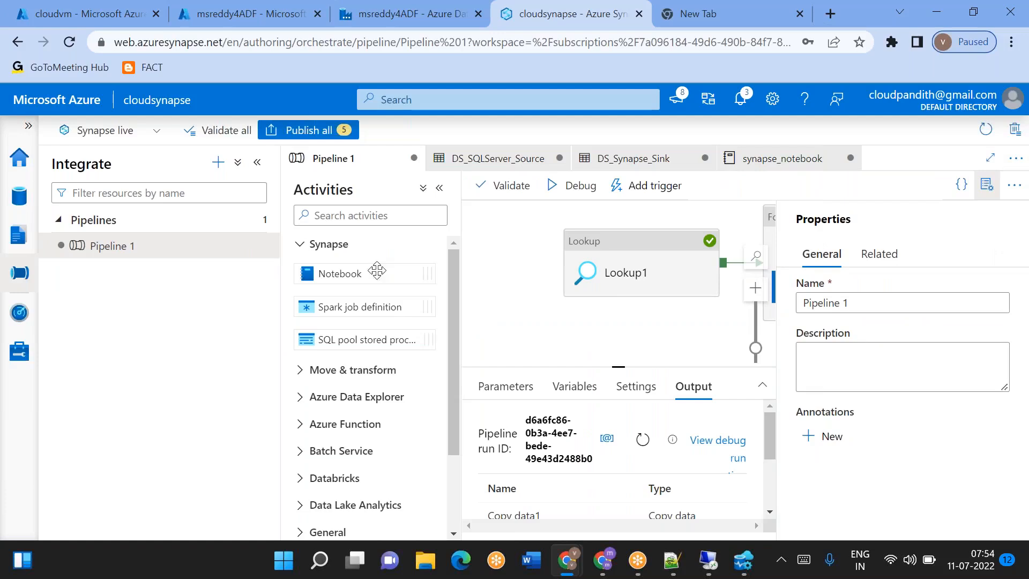
pyautogui.moveTo(382, 276); pyautogui.dragTo(588, 327)
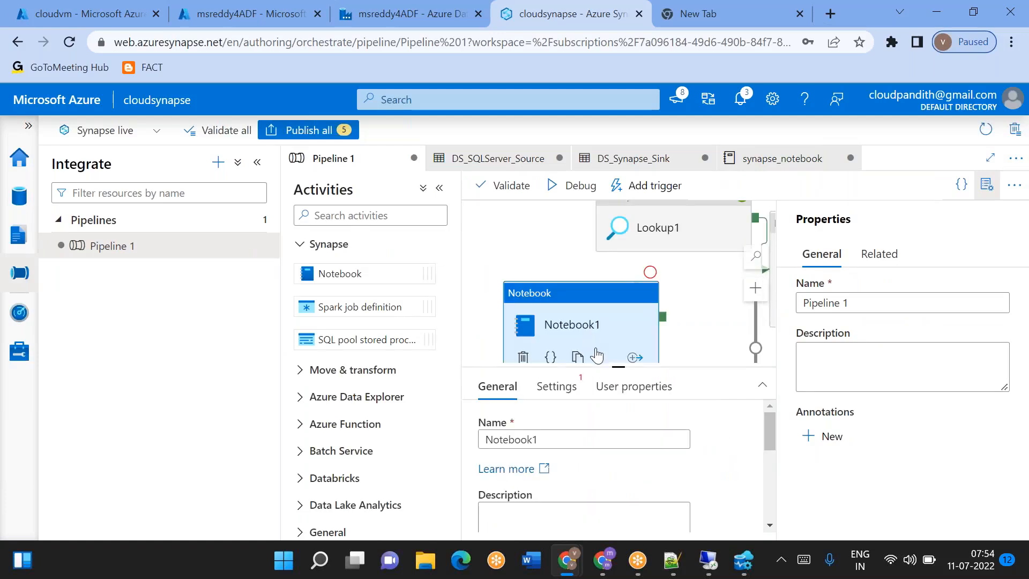
# Set the Notebook activity's notebook to synapse_notebook and its Spark pool to pool
pyautogui.click(571, 396)
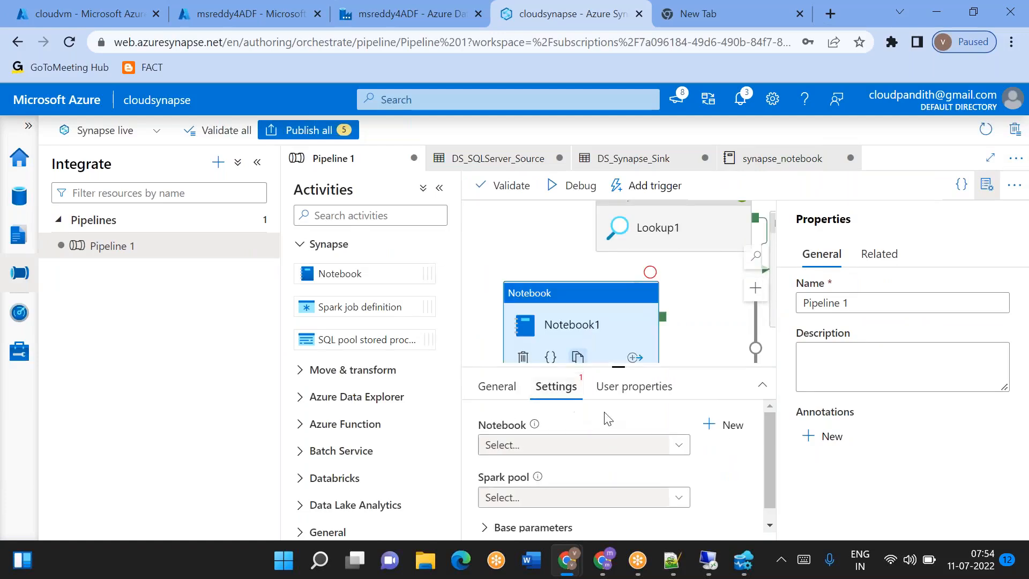
pyautogui.click(568, 448)
pyautogui.scroll(-1, 568, 449)
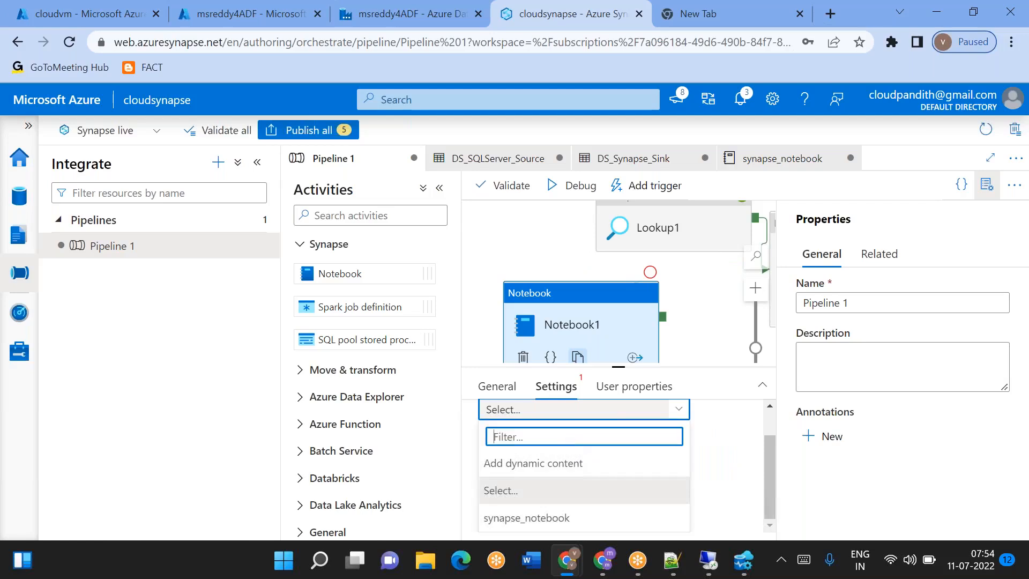
pyautogui.click(540, 520)
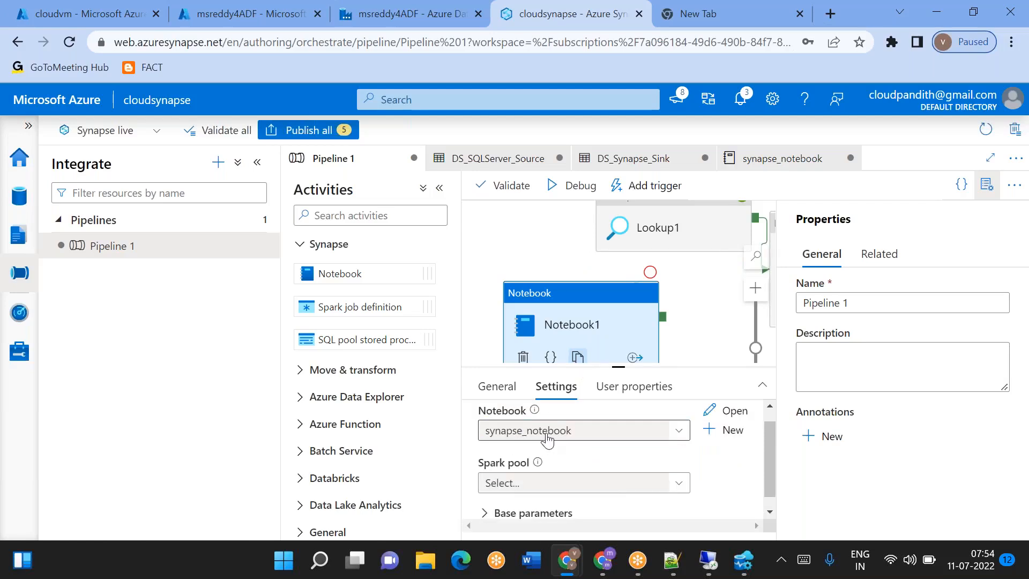
pyautogui.click(622, 484)
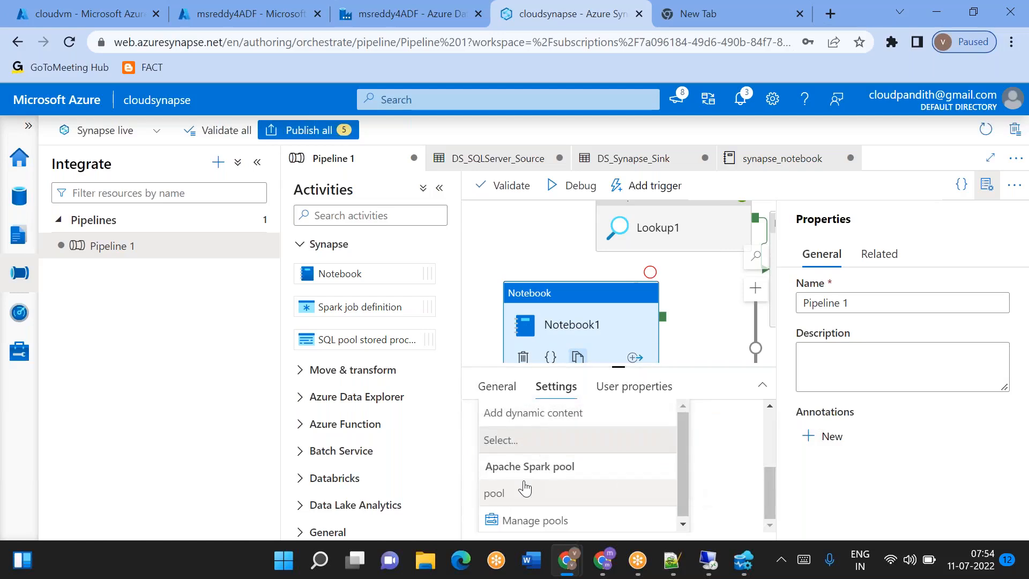
pyautogui.click(494, 493)
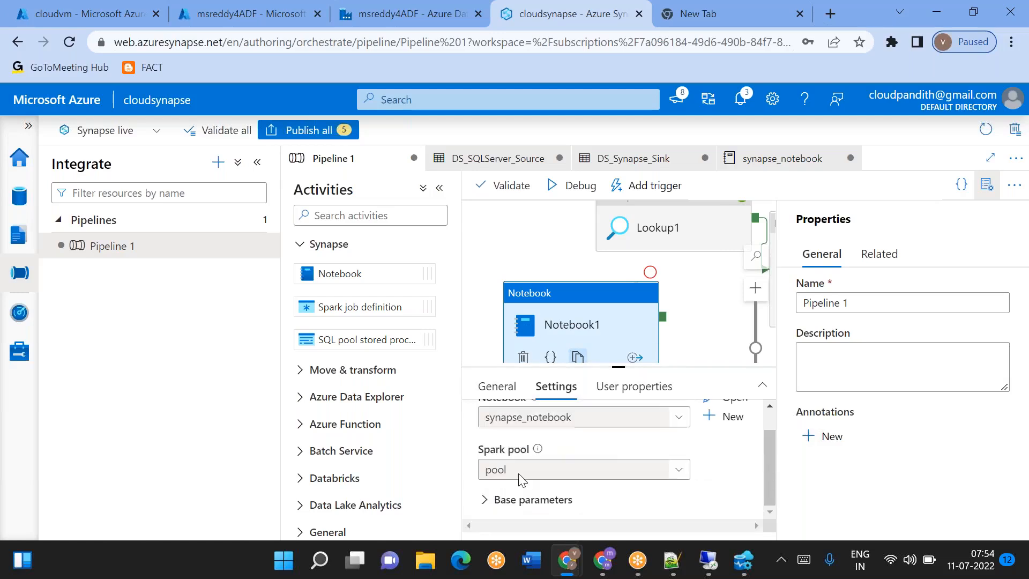
# Delete the Notebook activity from Pipeline 1
pyautogui.scroll(1, 523, 480)
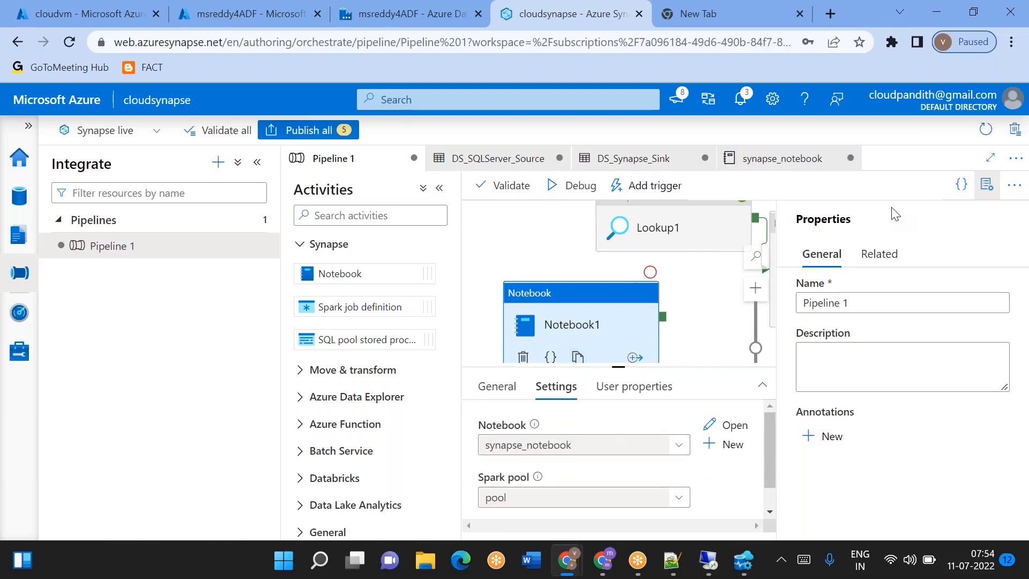
pyautogui.click(523, 357)
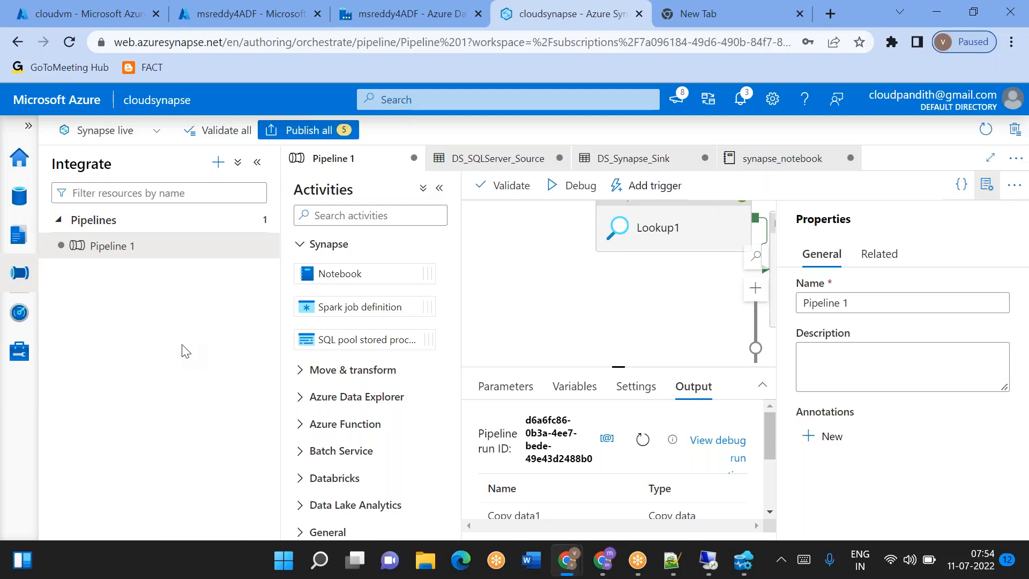
pyautogui.click(684, 26)
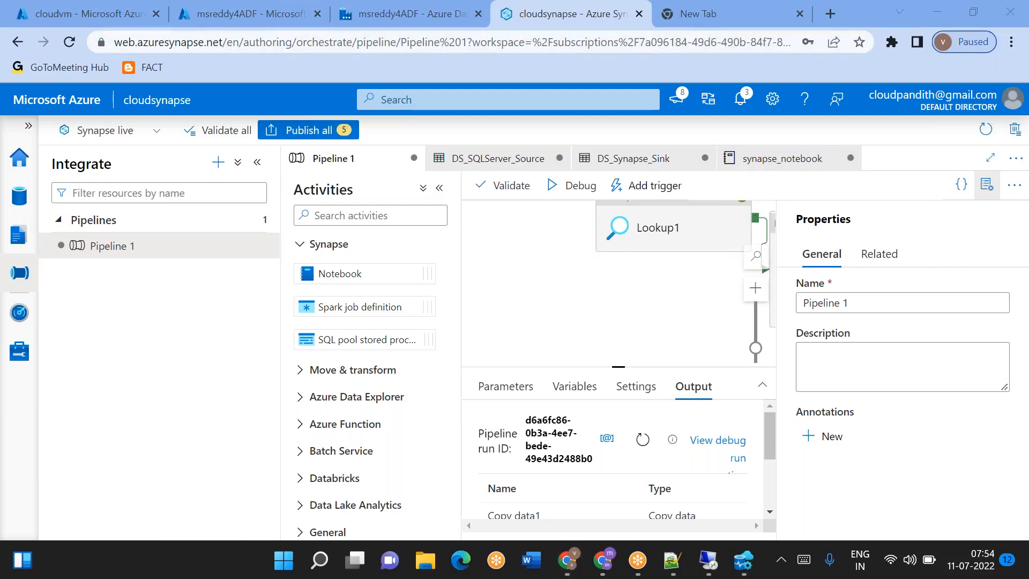
pyautogui.click(824, 9)
pyautogui.click(594, 12)
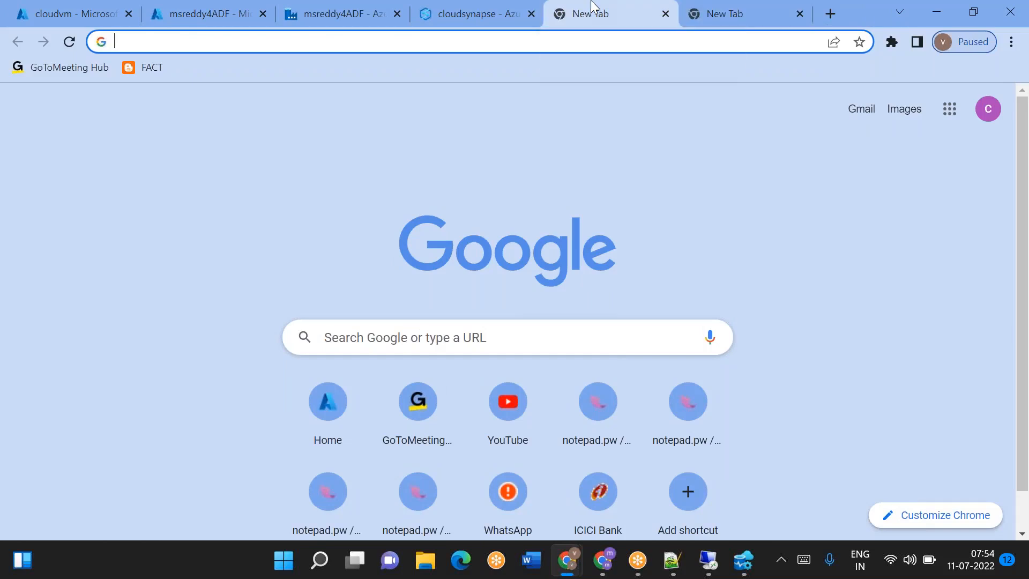
pyautogui.click(663, 20)
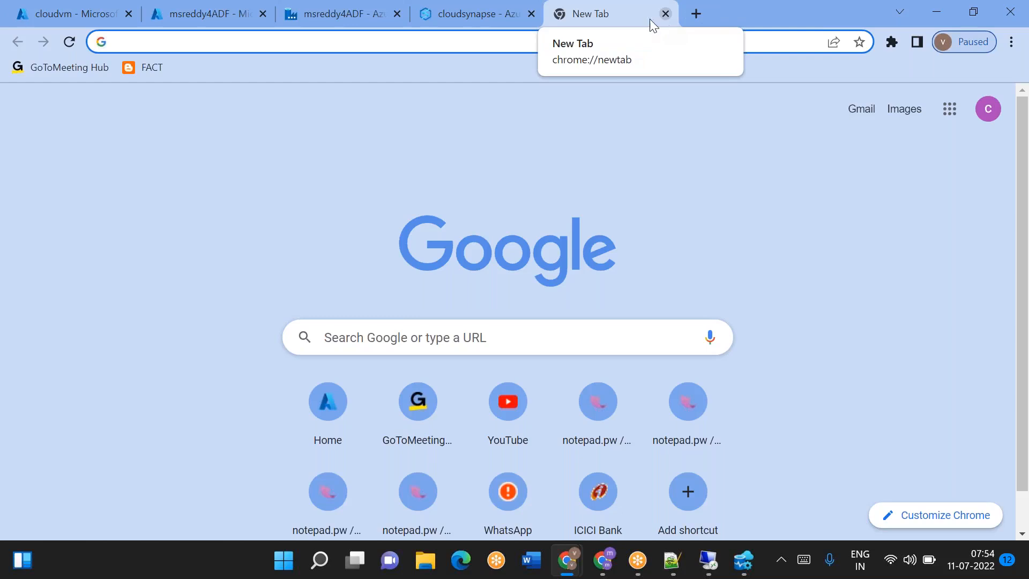
pyautogui.click(462, 46)
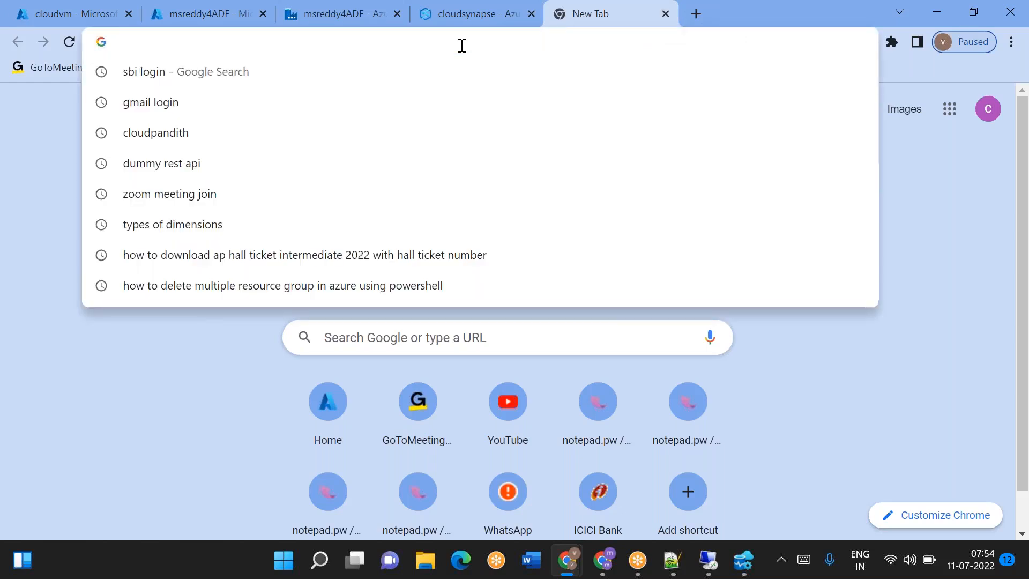
pyautogui.write('ls')
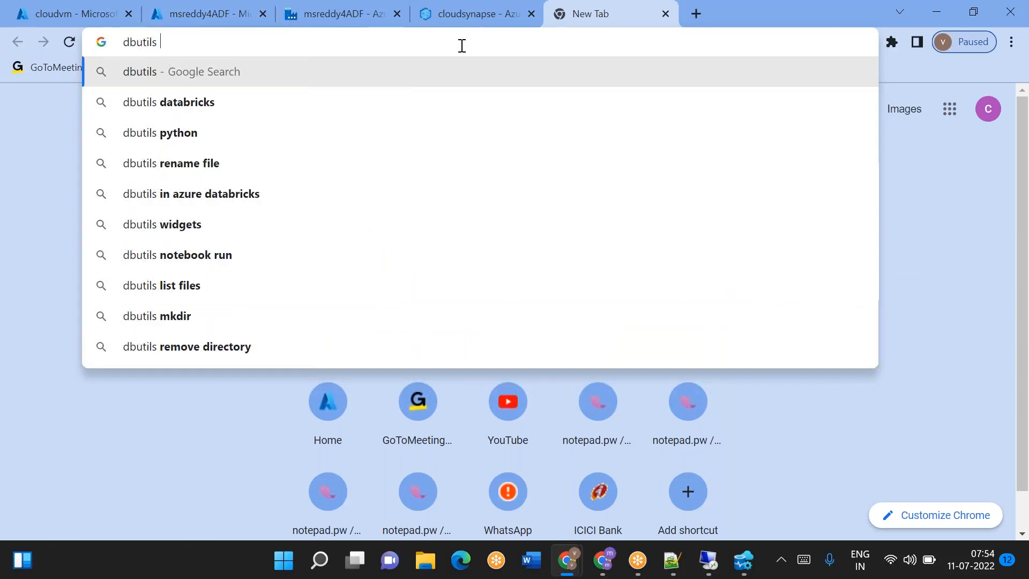
pyautogui.write(' ms')
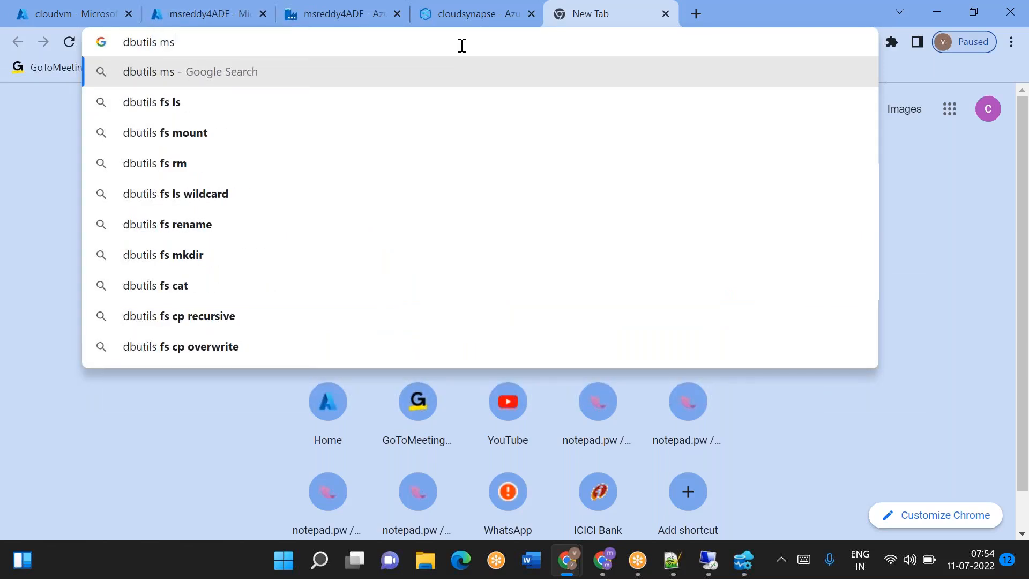
pyautogui.write('f')
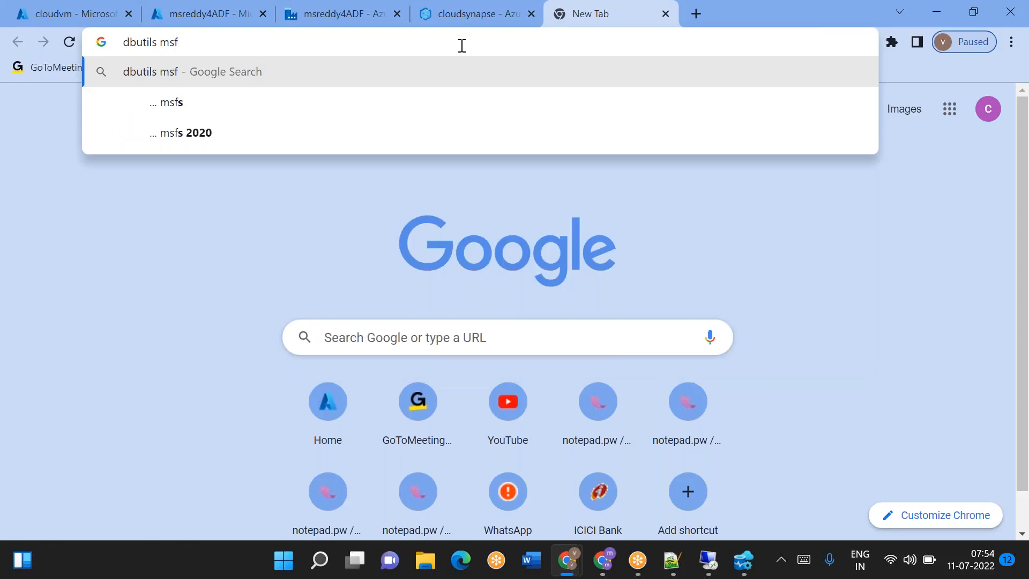
pyautogui.press('BackSpace')
pyautogui.write('util')
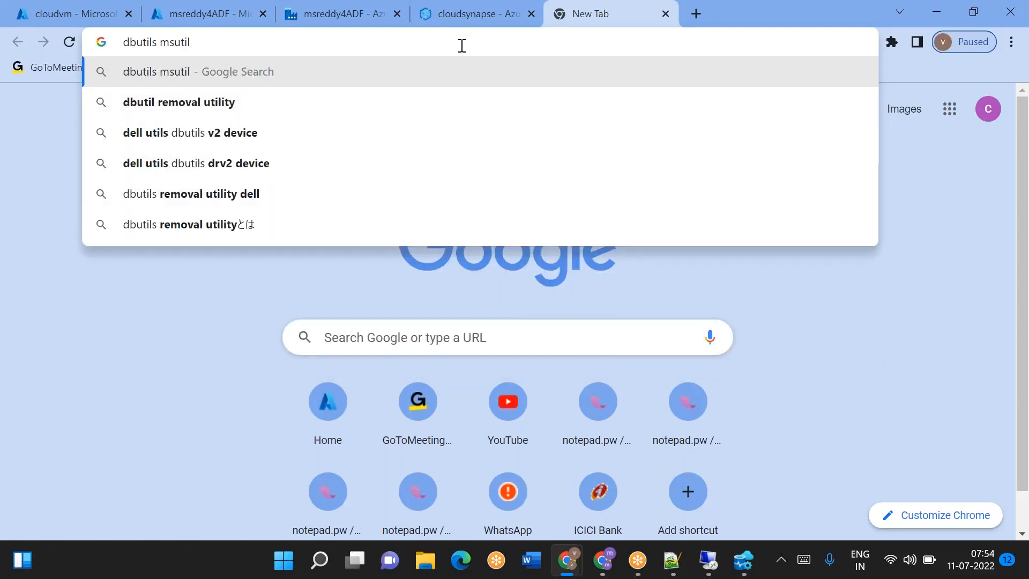
pyautogui.hotkey('ctrl', 'a')
pyautogui.press('BackSpace')
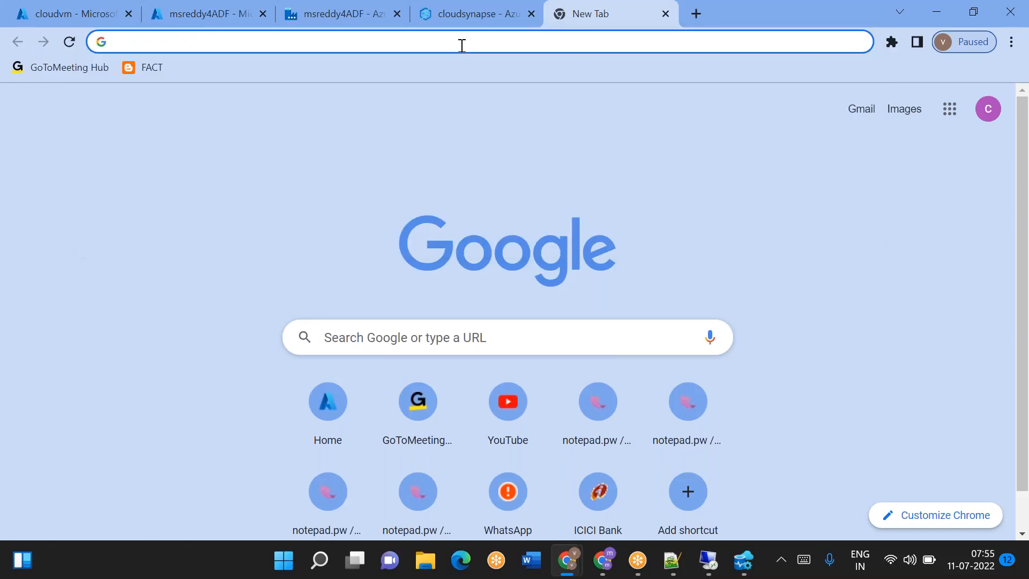
# Switch back to Synapse Studio to review Pipeline 1's activity categories and open the Develop hub
pyautogui.click(457, 7)
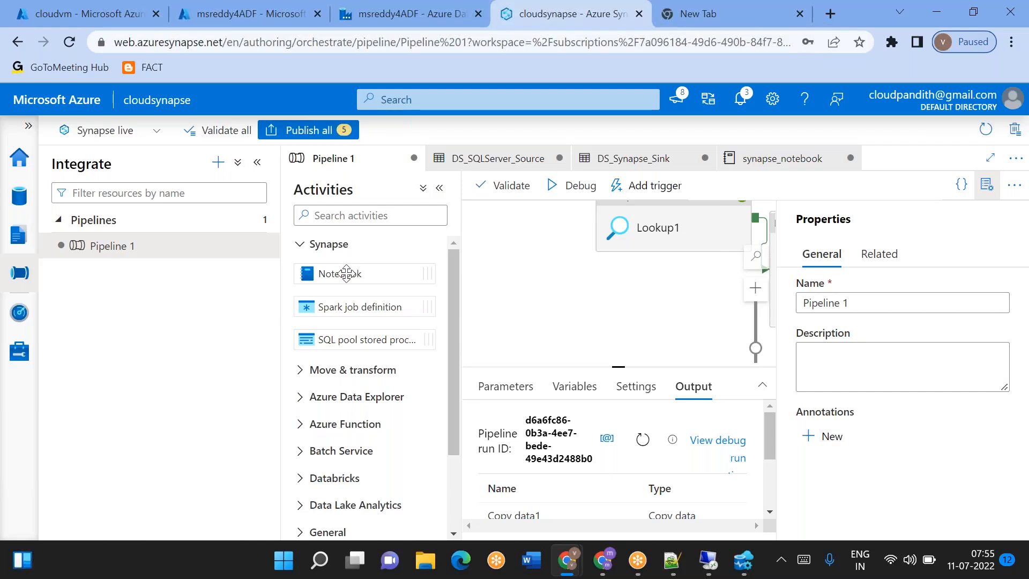
pyautogui.scroll(-3, 335, 333)
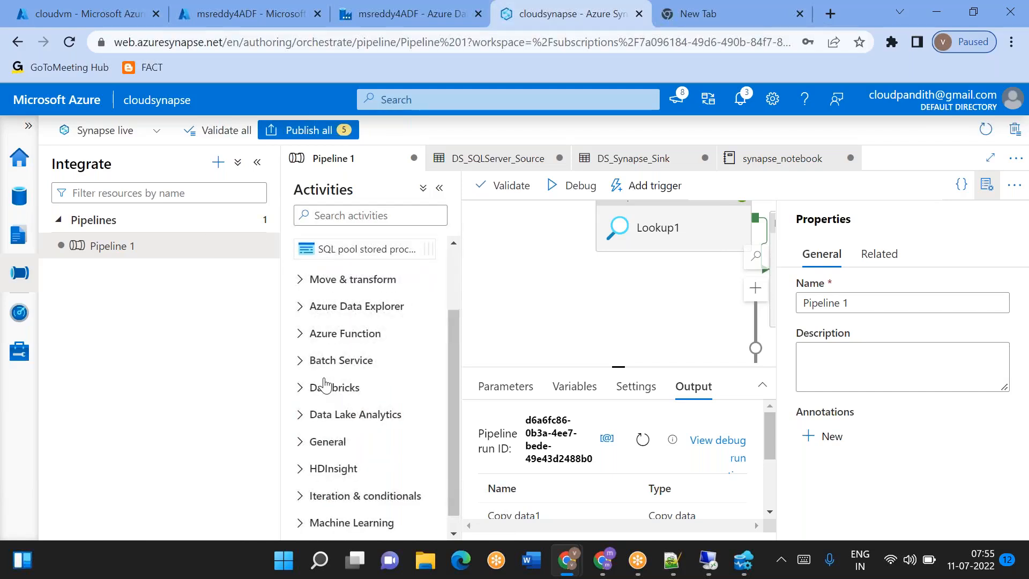
pyautogui.scroll(3, 325, 384)
pyautogui.moveTo(356, 271); pyautogui.dragTo(322, 283)
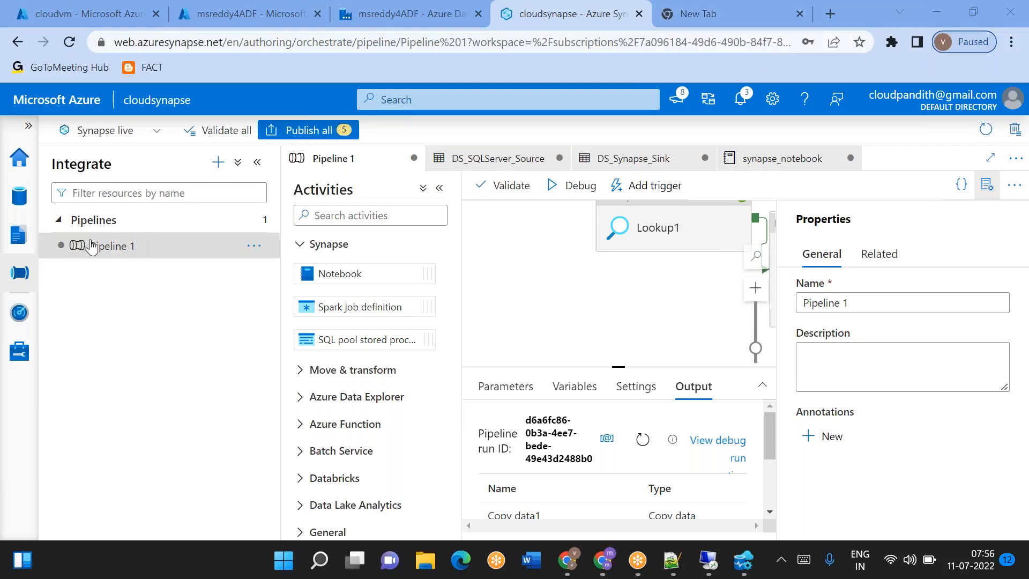
pyautogui.click(17, 234)
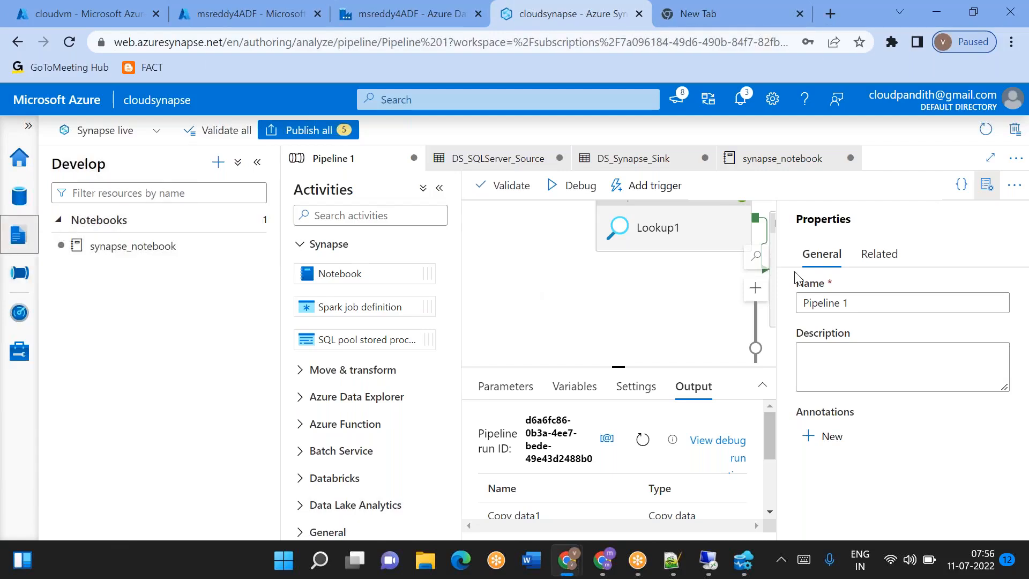
# Open synapse_notebook from the Develop hub and review the language options available for the notebook
pyautogui.click(163, 246)
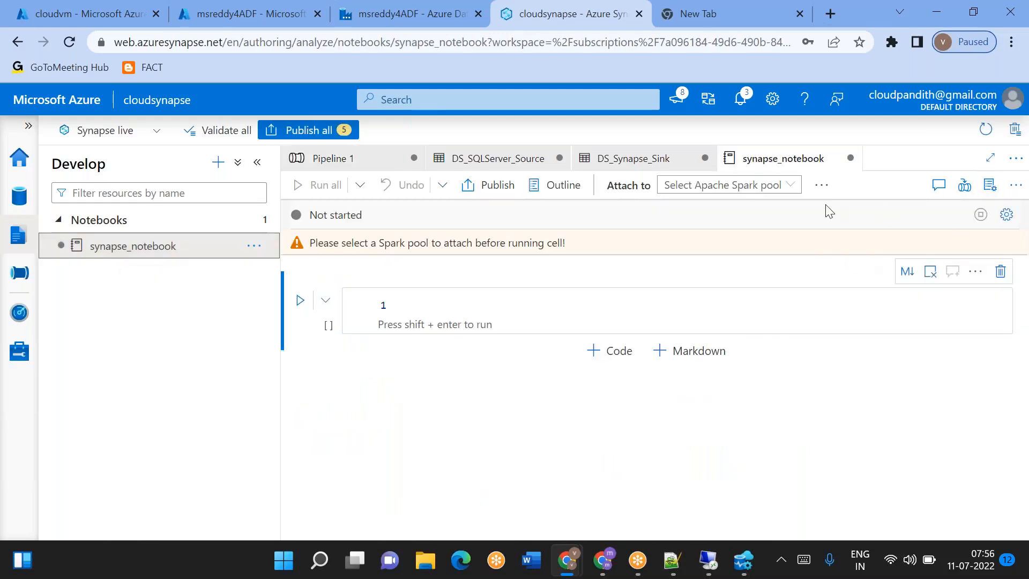
pyautogui.click(820, 192)
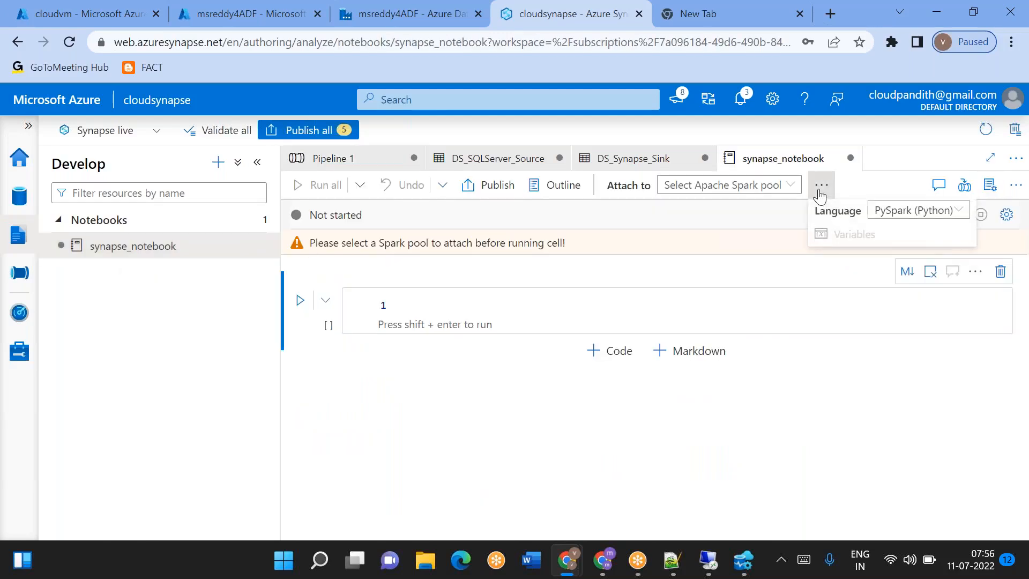
pyautogui.click(958, 215)
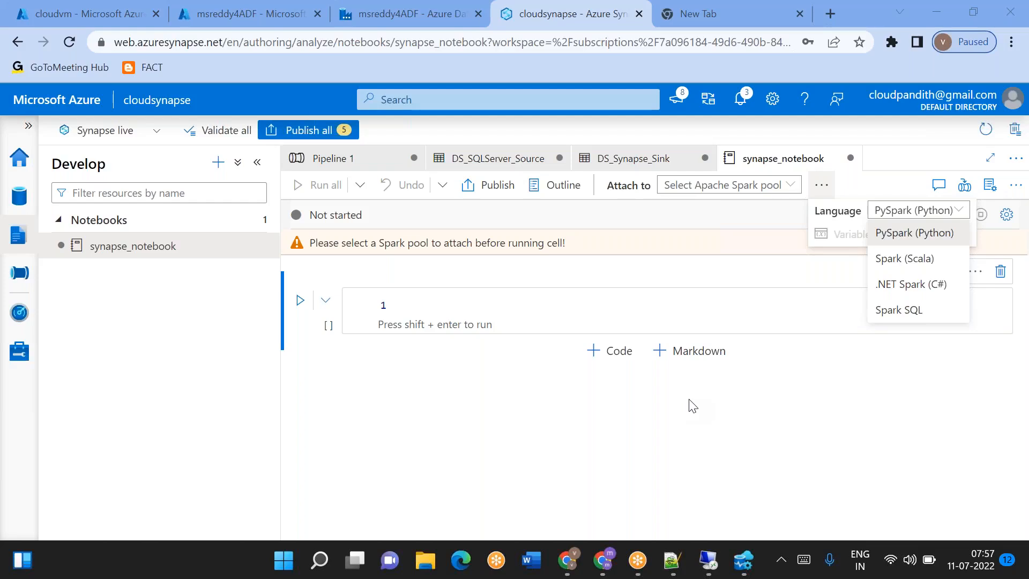
pyautogui.click(831, 397)
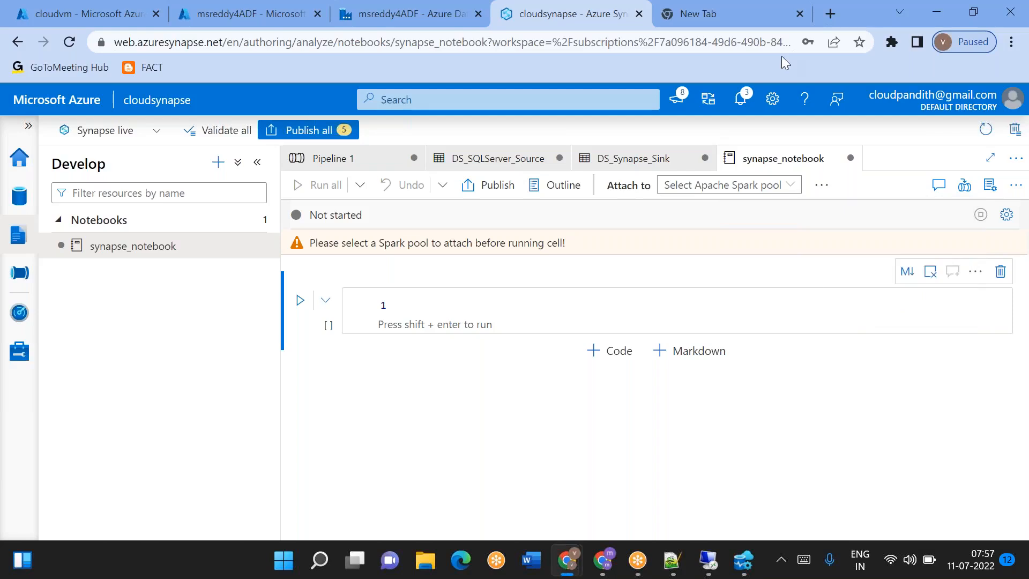
pyautogui.click(716, 28)
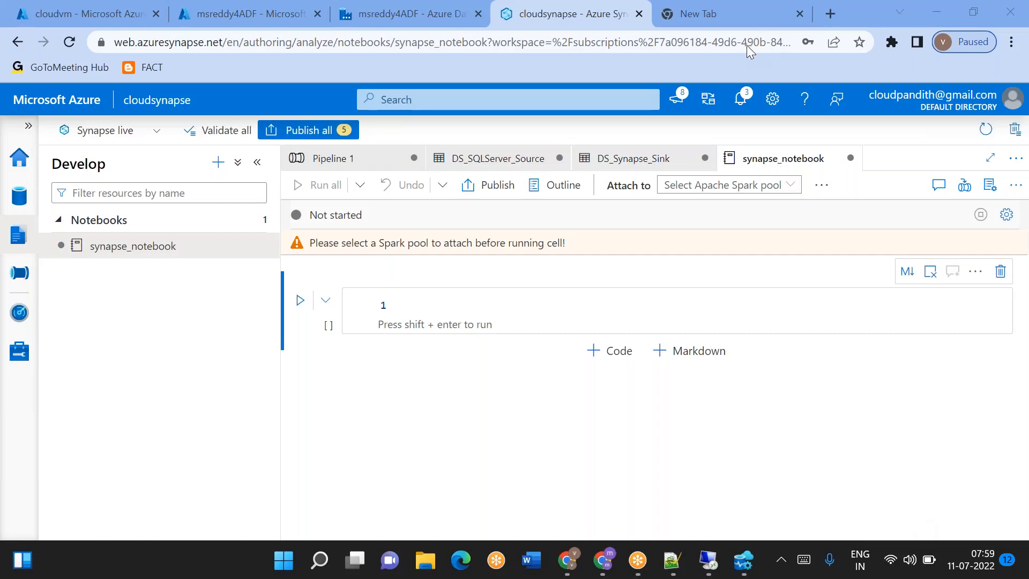
pyautogui.click(407, 13)
pyautogui.click(248, 14)
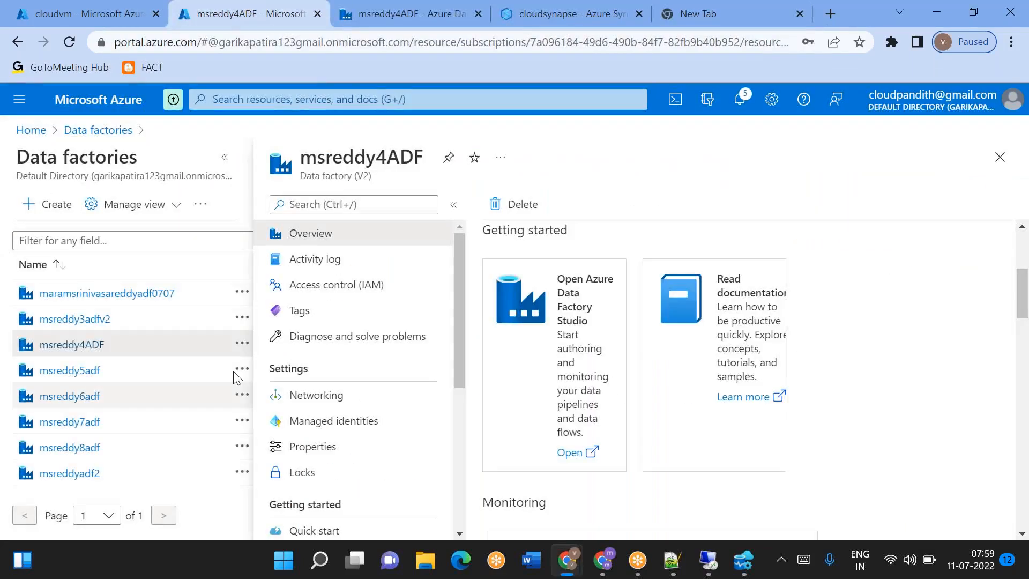
pyautogui.click(421, 12)
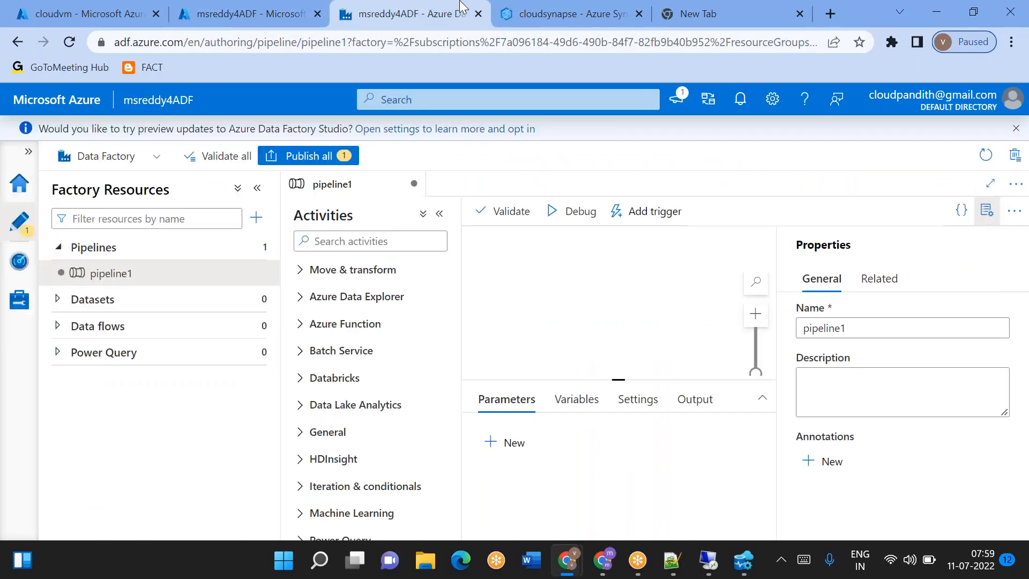
pyautogui.click(558, 12)
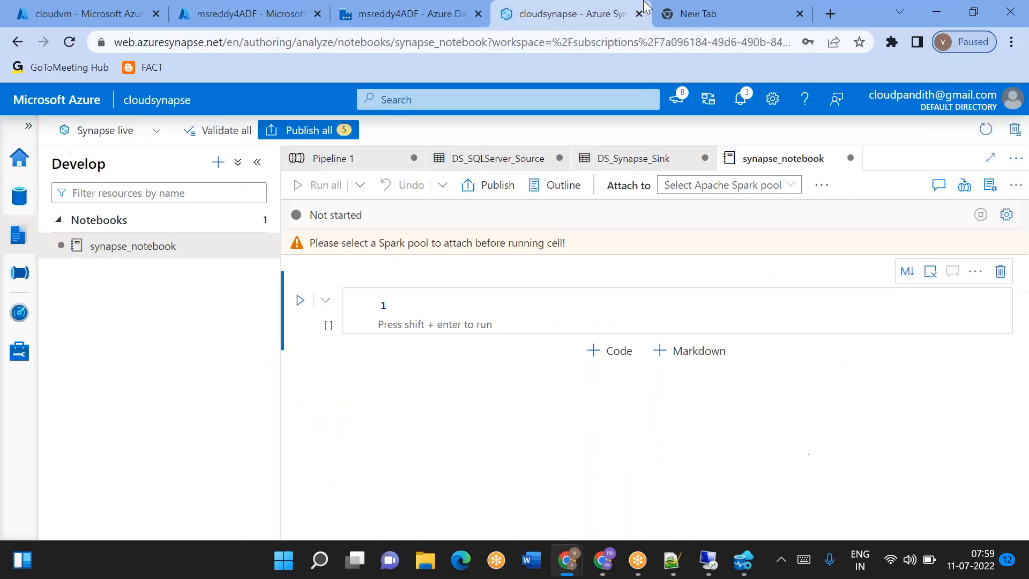
# Switch to the Azure portal and open the SQL pools list of the cloudsynapse workspace in Azure Synapse Analytics
pyautogui.click(236, 11)
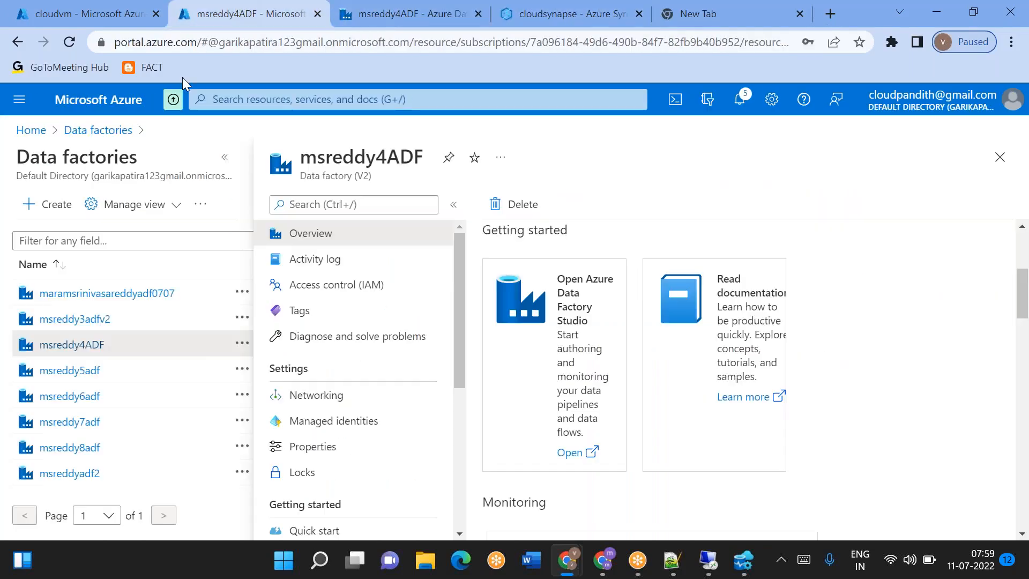
pyautogui.click(31, 130)
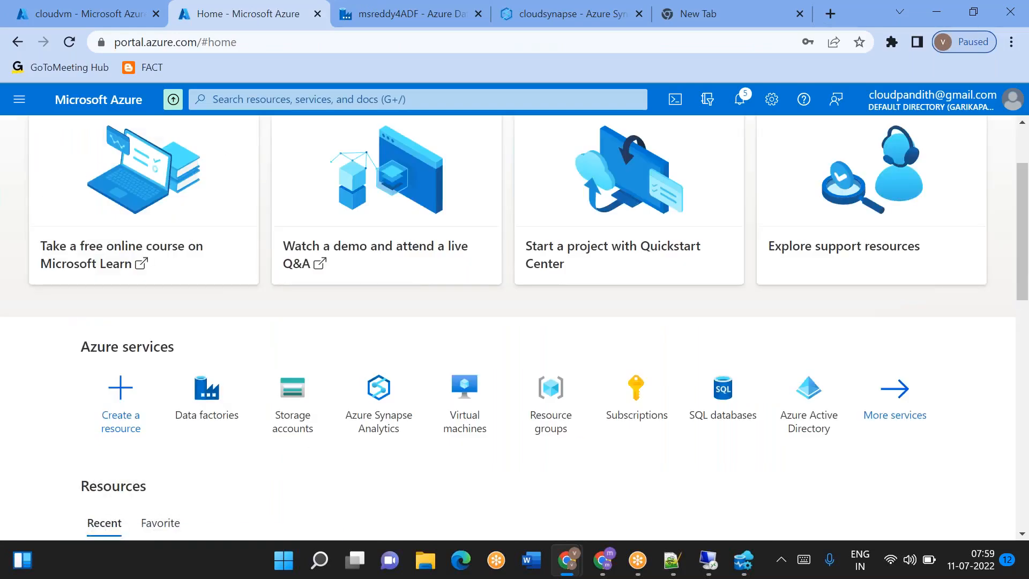
pyautogui.click(379, 389)
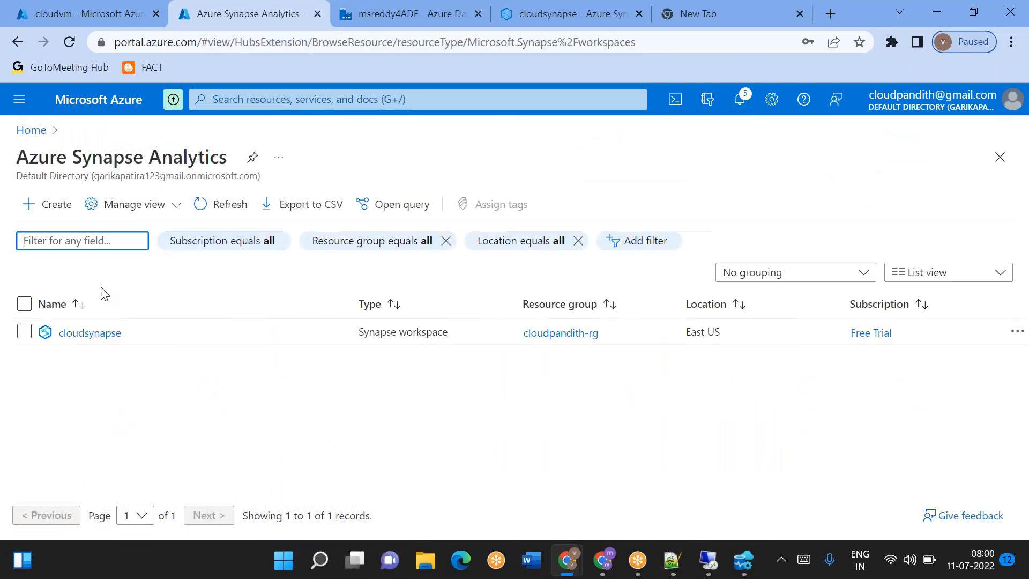
pyautogui.click(85, 334)
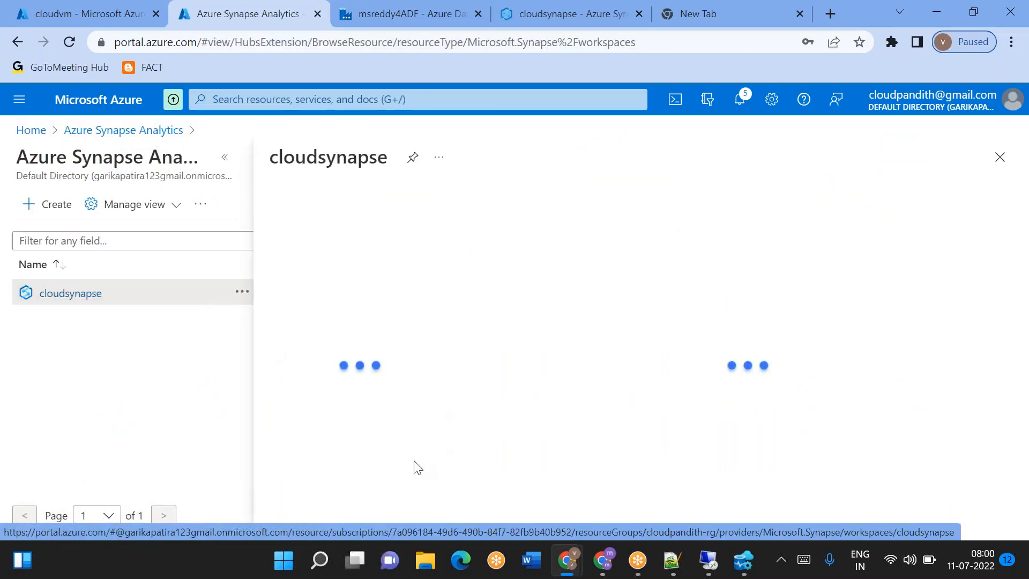
pyautogui.scroll(-3, 381, 399)
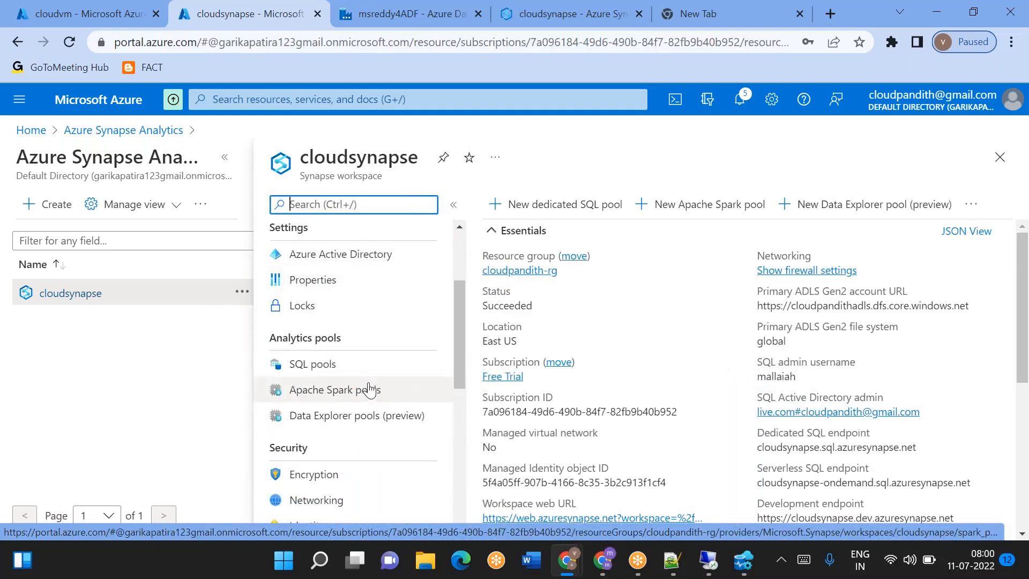
pyautogui.click(344, 374)
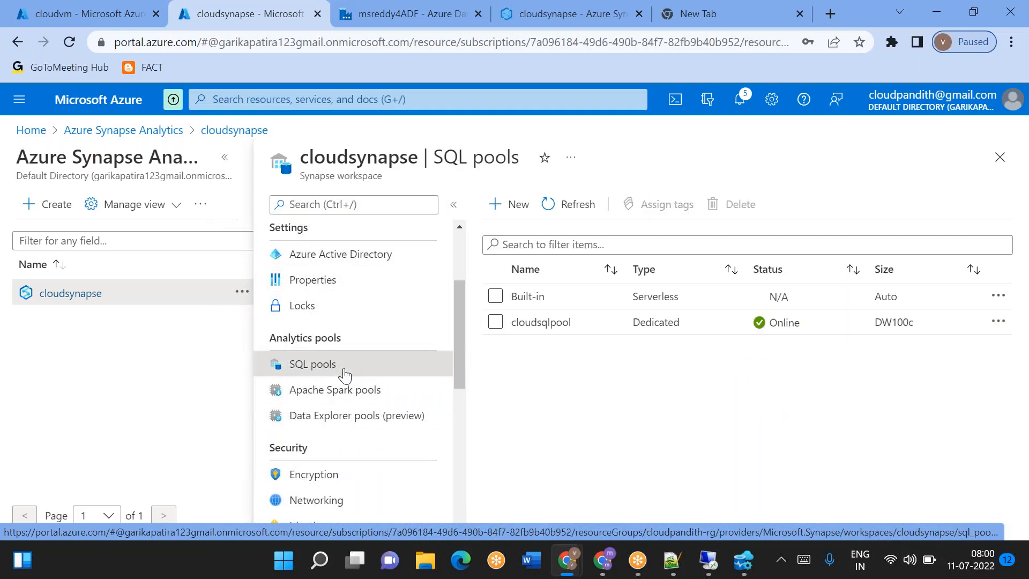
# Open the dedicated pool cloudsqlpool and examine its settings, security, monitoring and automation options and its overview features
pyautogui.click(541, 322)
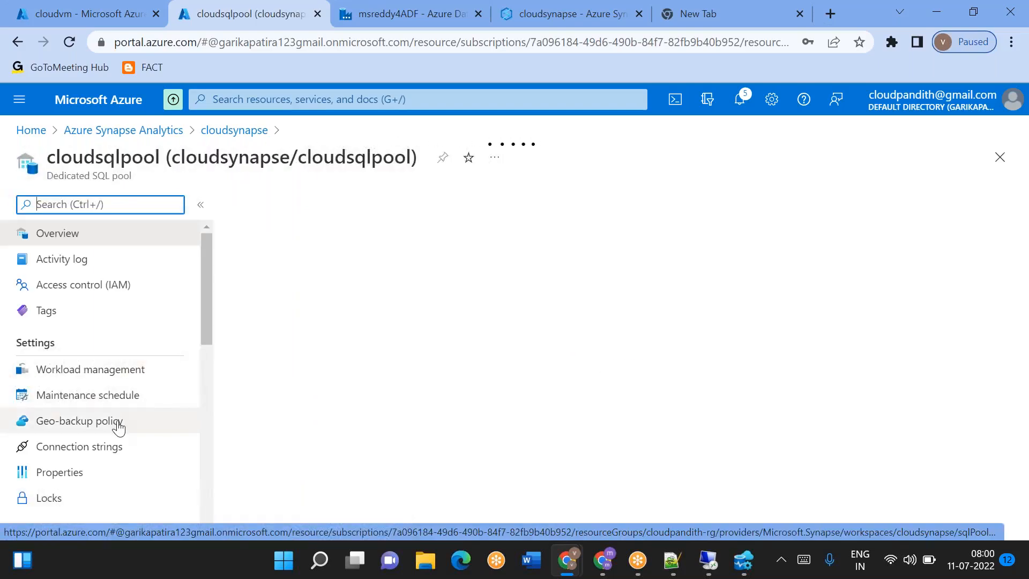
pyautogui.scroll(-3, 115, 424)
pyautogui.scroll(-6, 116, 375)
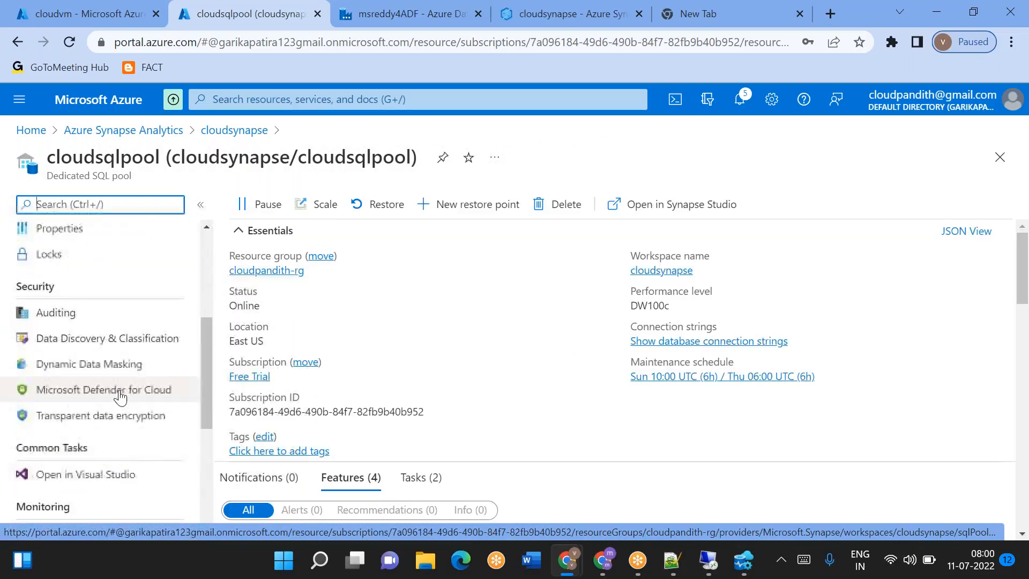
pyautogui.scroll(-2, 115, 370)
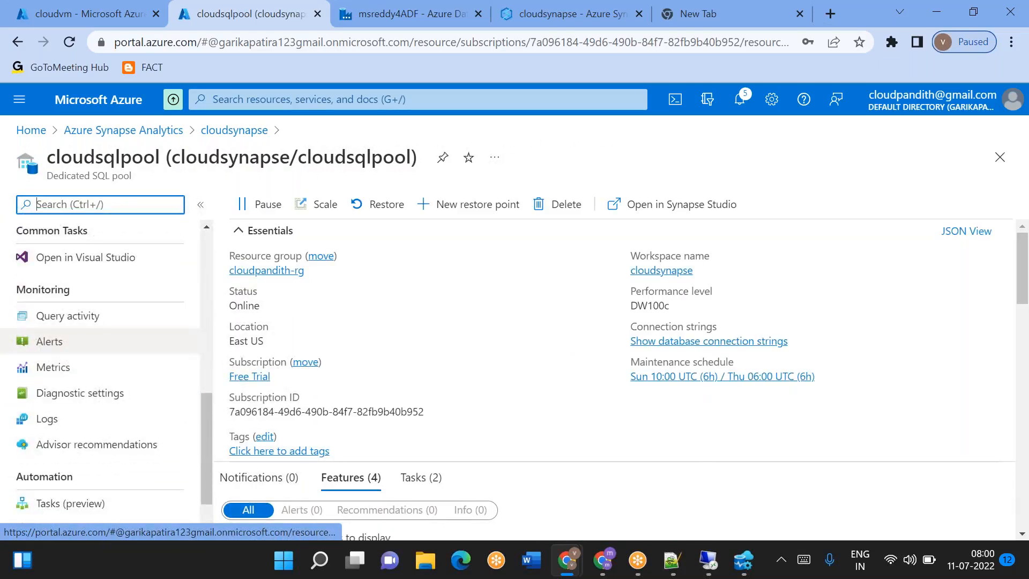
pyautogui.scroll(1, 91, 322)
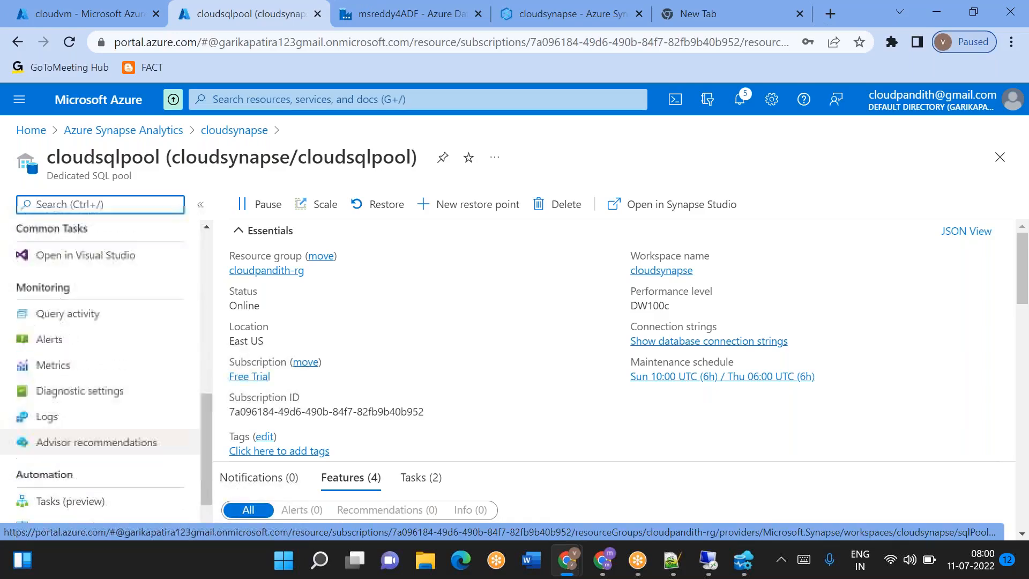
pyautogui.scroll(3, 89, 319)
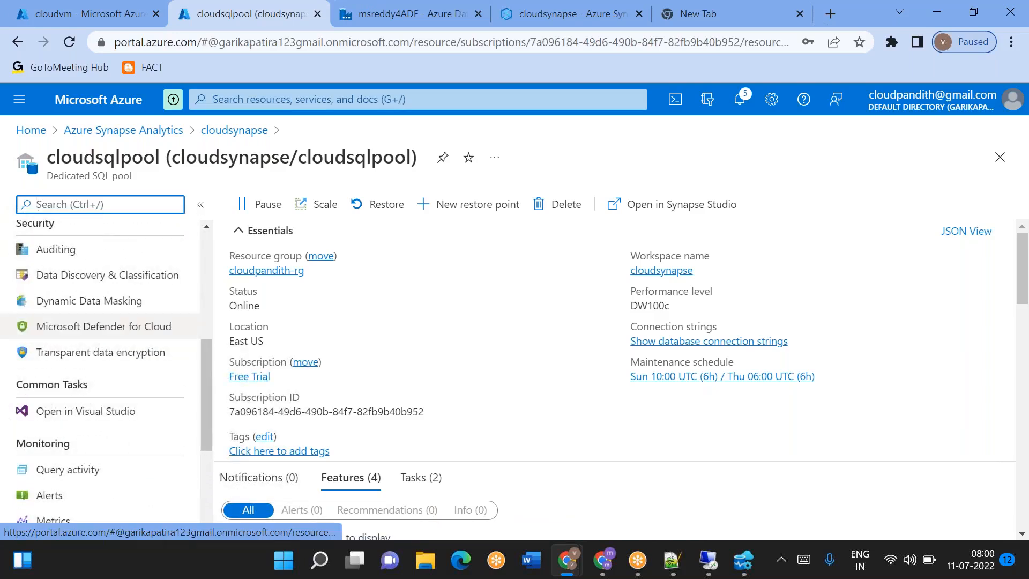
pyautogui.scroll(4, 91, 322)
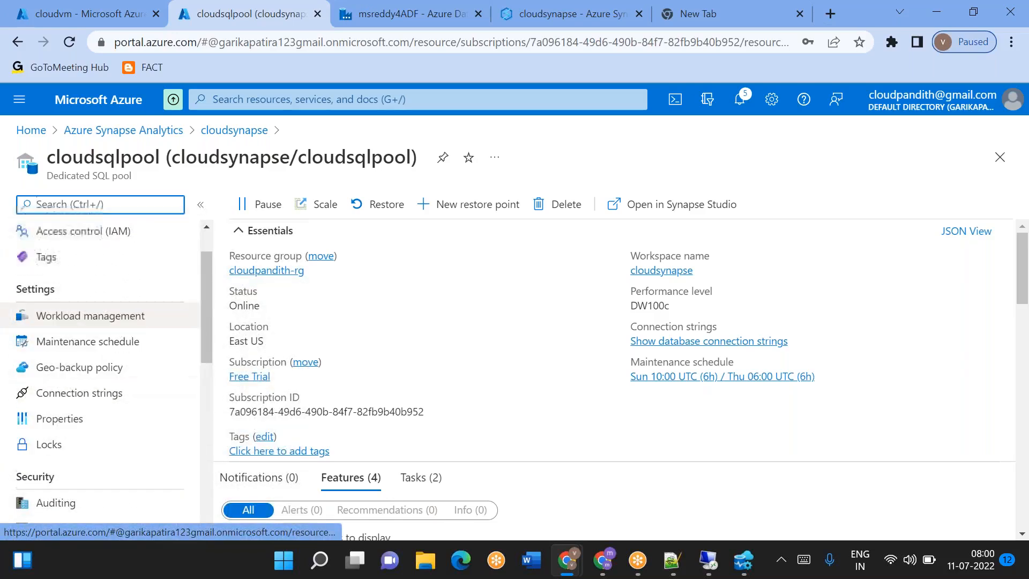
pyautogui.scroll(-1, 92, 319)
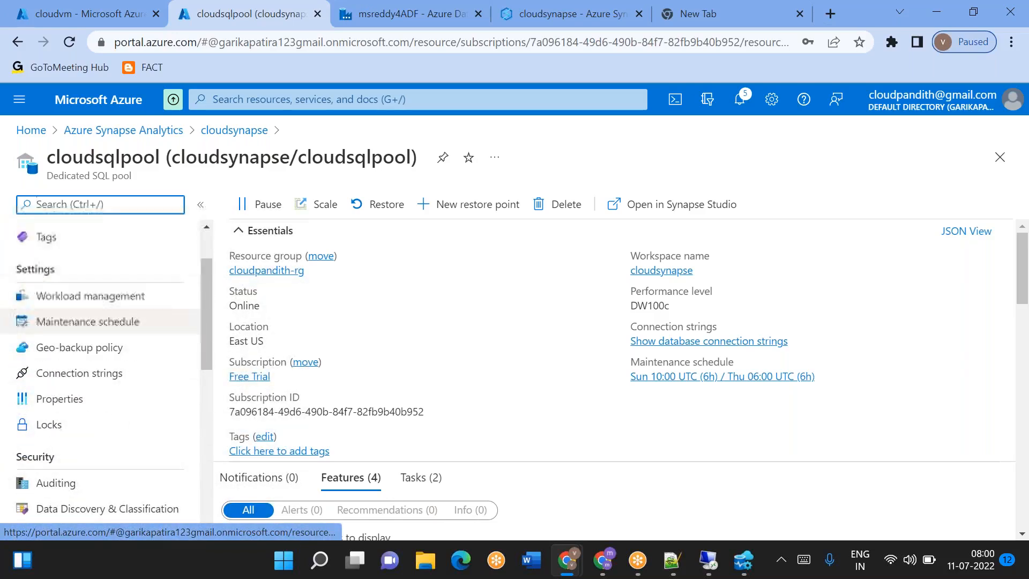
pyautogui.scroll(-2, 91, 322)
pyautogui.scroll(-3, 461, 407)
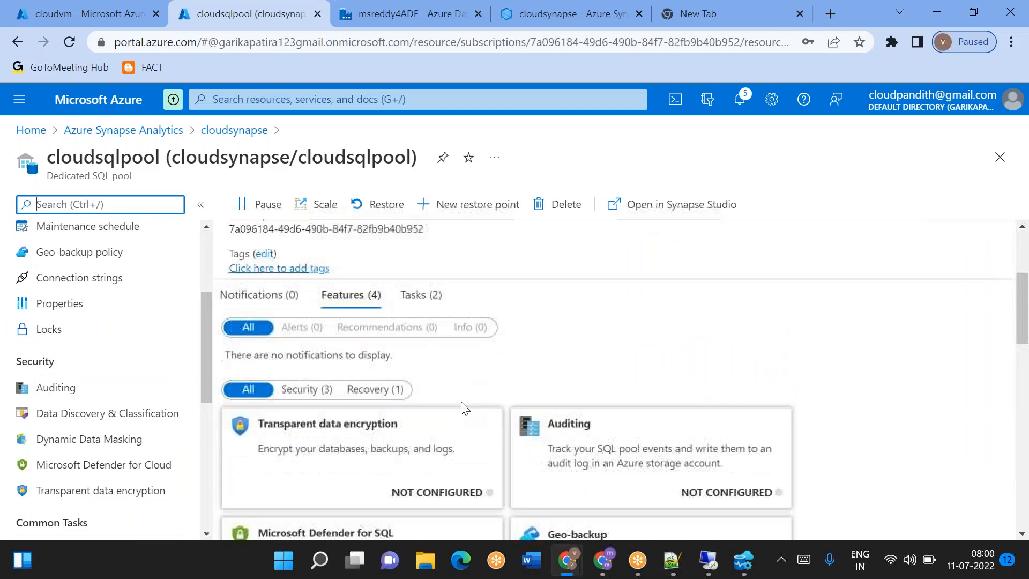
pyautogui.scroll(-4, 464, 408)
pyautogui.scroll(-6, 32, 436)
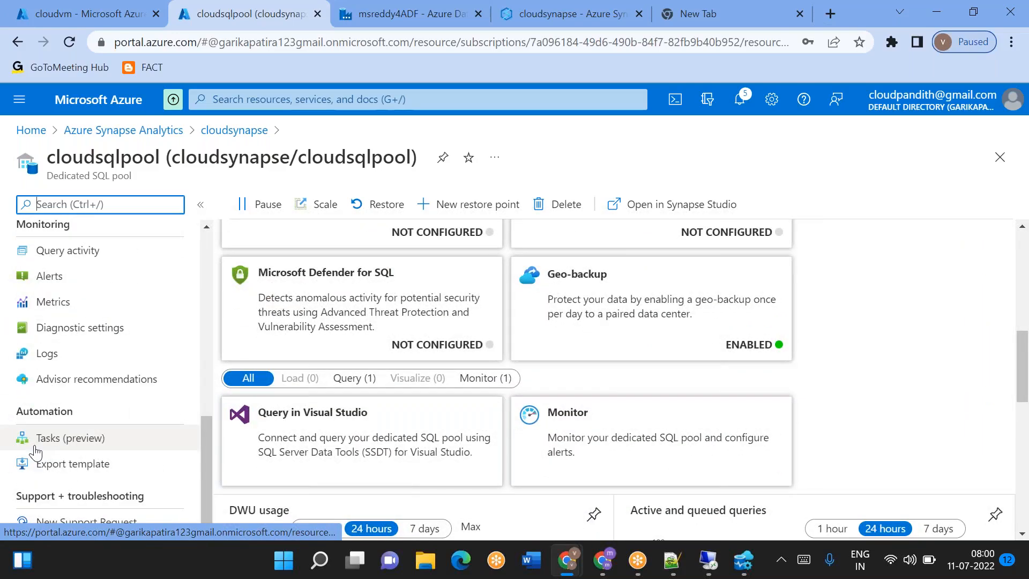
pyautogui.scroll(6, 184, 391)
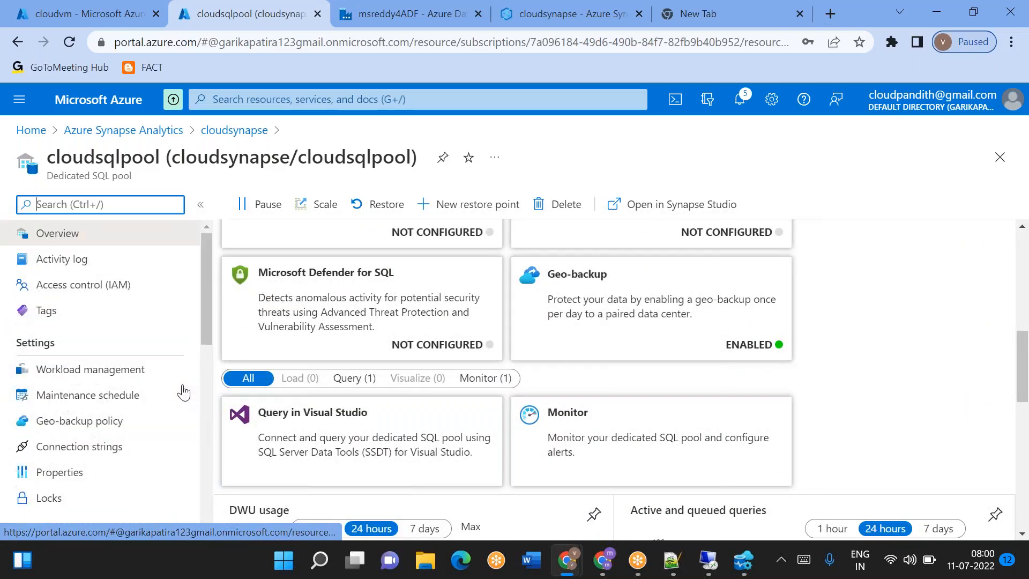
# Return to the cloudsynapse workspace and examine its settings, analytics pools, security, monitoring and automation options
pyautogui.click(231, 131)
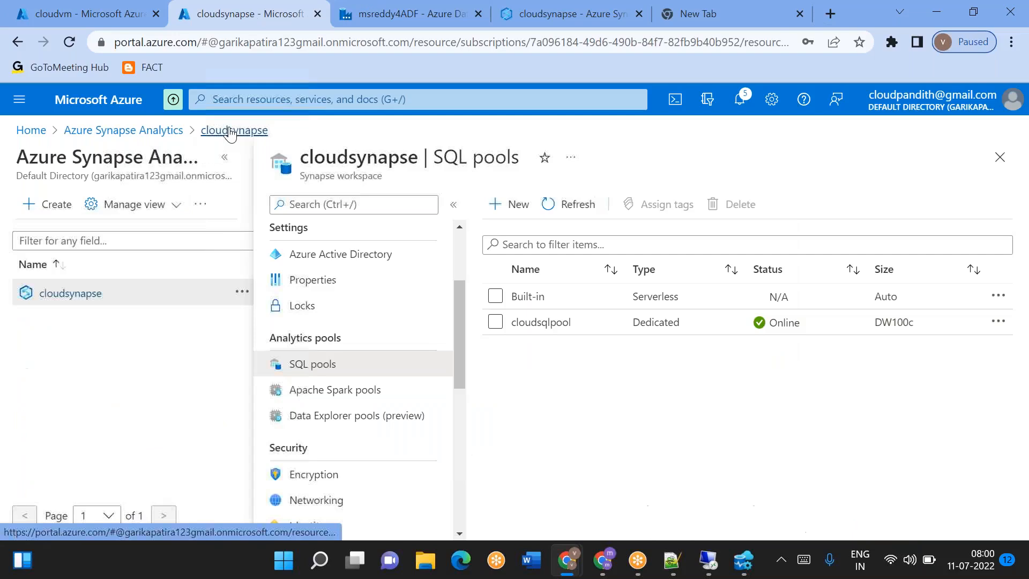
pyautogui.scroll(-3, 322, 351)
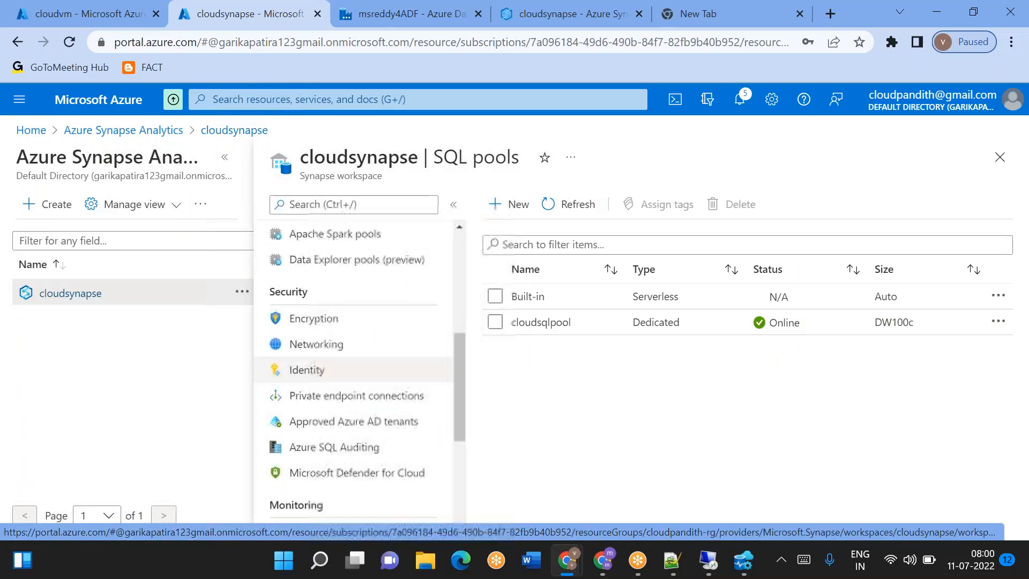
pyautogui.scroll(-2, 322, 351)
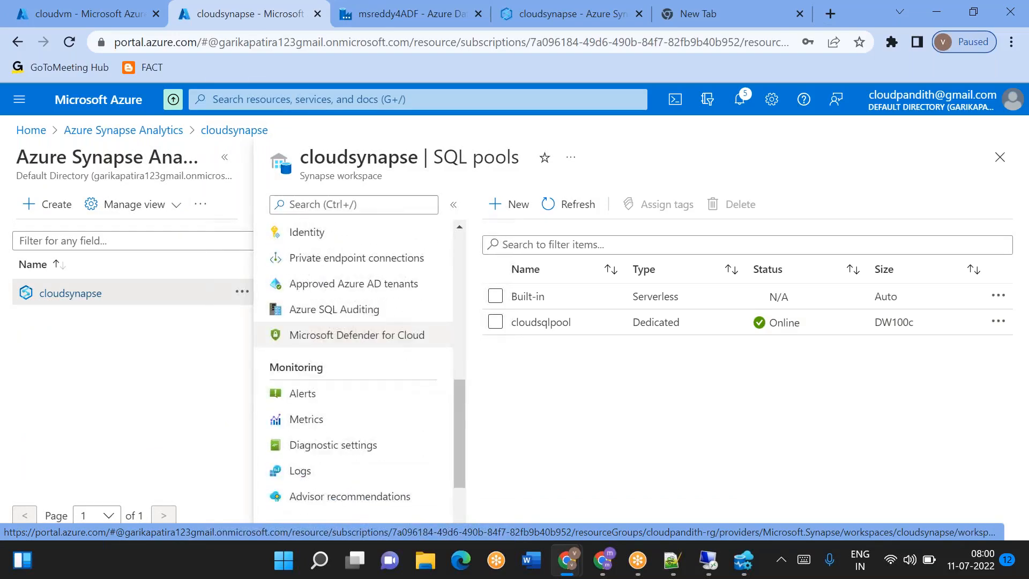
pyautogui.scroll(-3, 354, 375)
pyautogui.scroll(3, 353, 376)
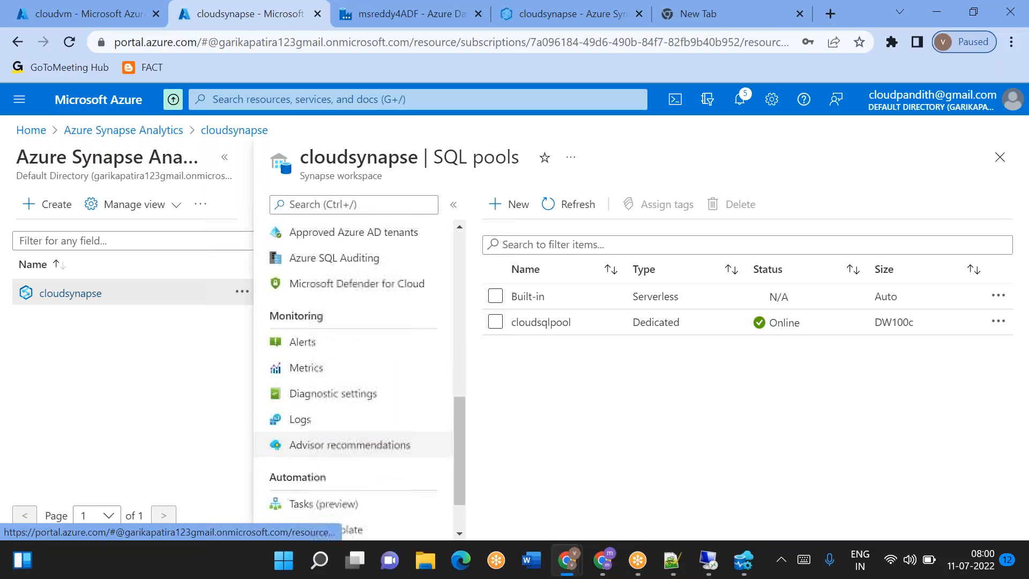
pyautogui.scroll(5, 322, 370)
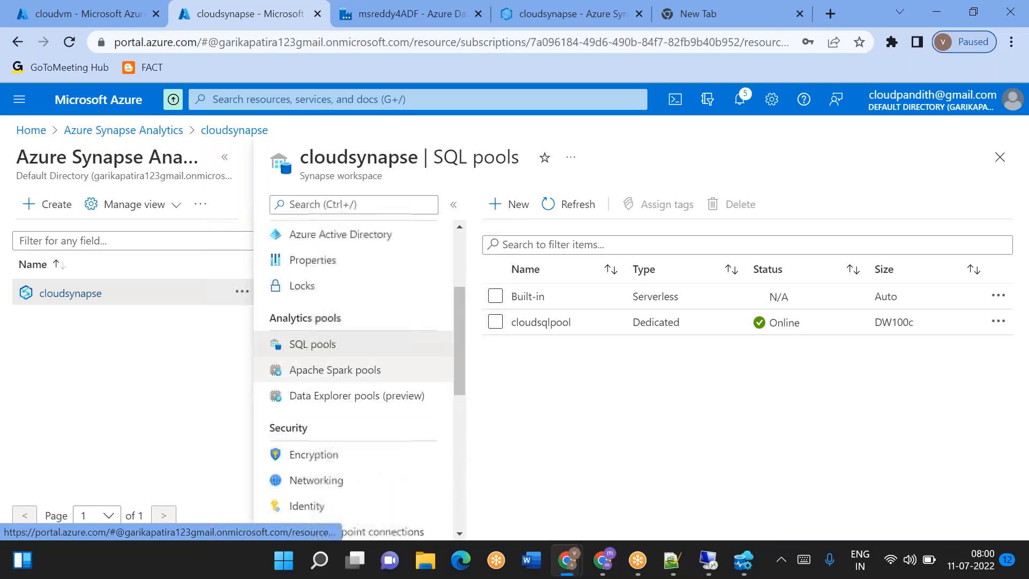
pyautogui.scroll(2, 322, 373)
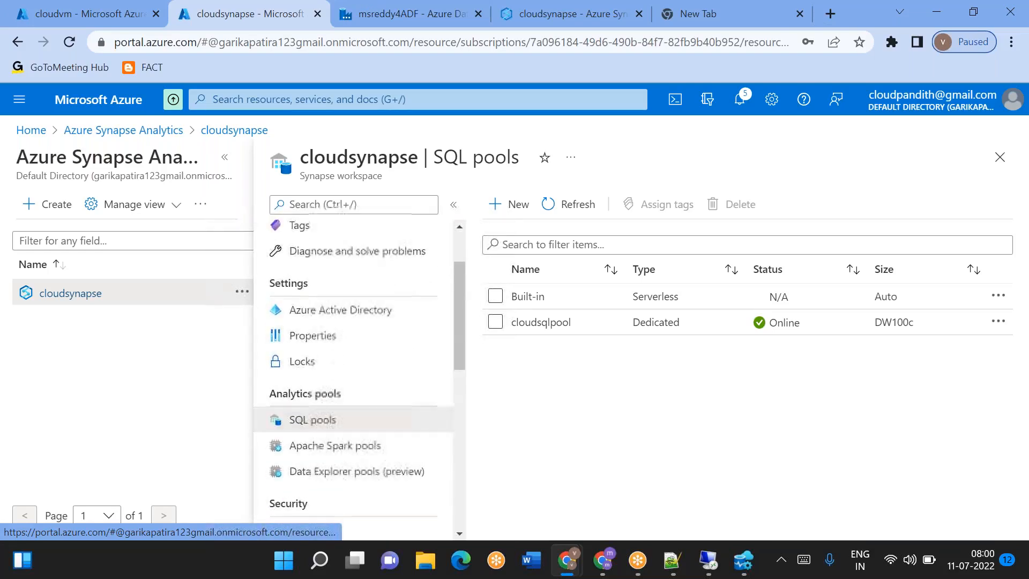
pyautogui.scroll(1, 321, 374)
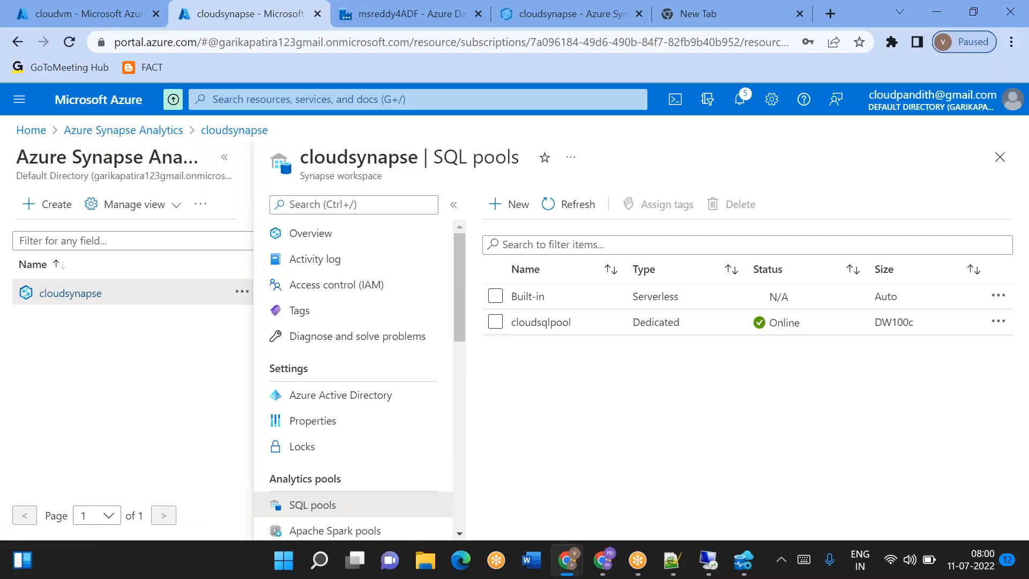
pyautogui.scroll(-10, 322, 379)
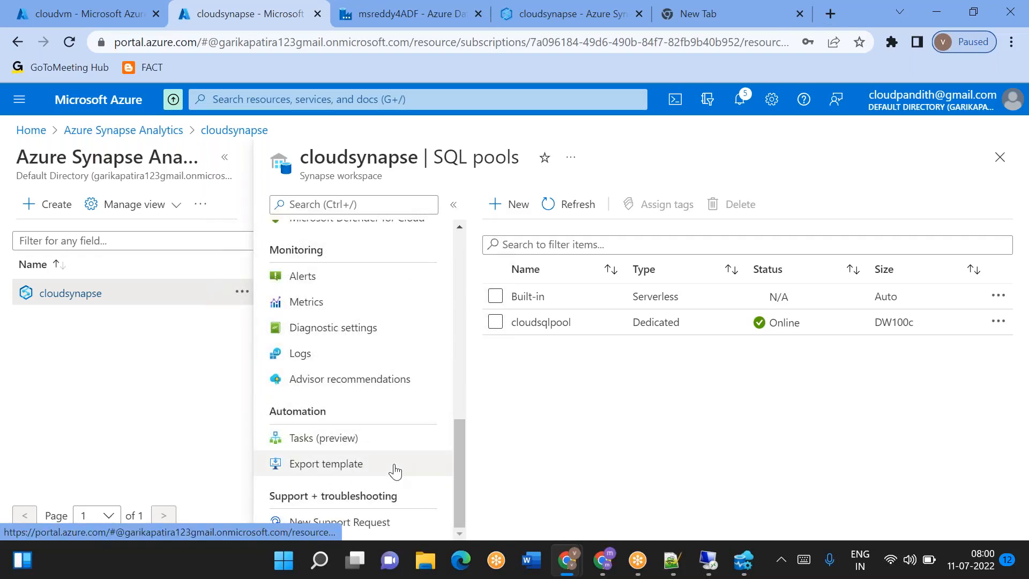
pyautogui.scroll(5, 379, 438)
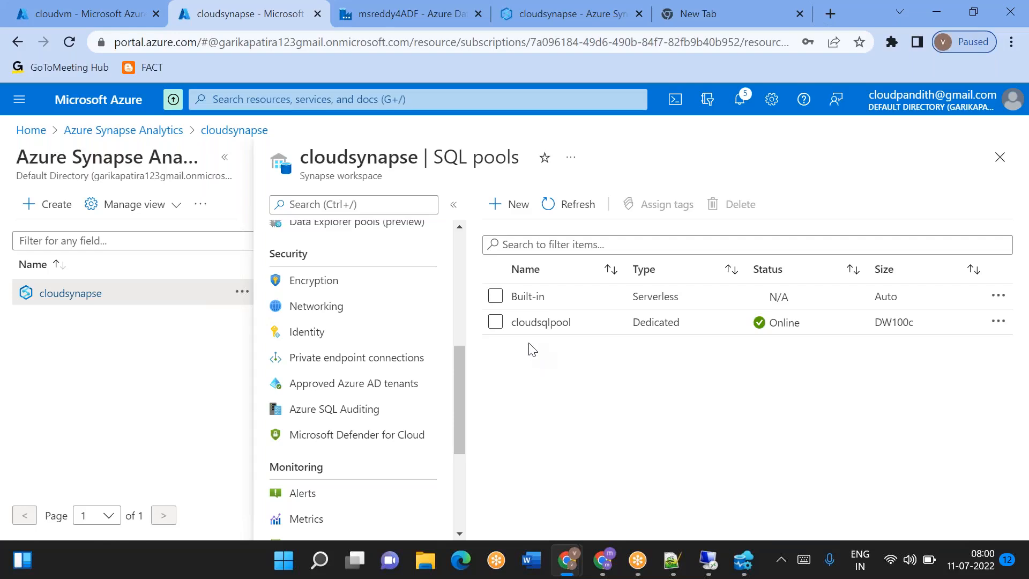
# Switch back to Synapse Studio and open the Data hub for the workspace
pyautogui.click(552, 12)
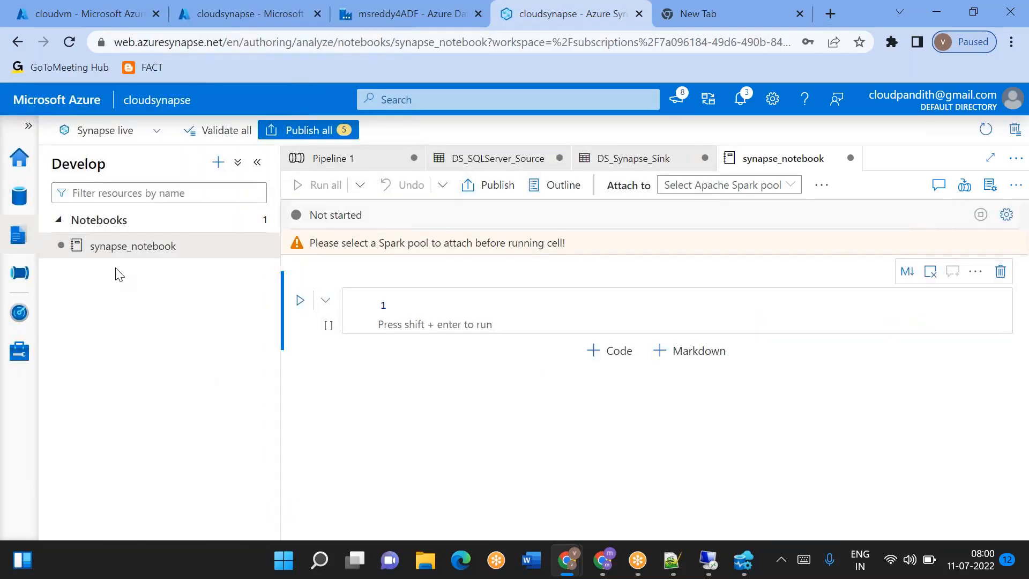
pyautogui.click(18, 197)
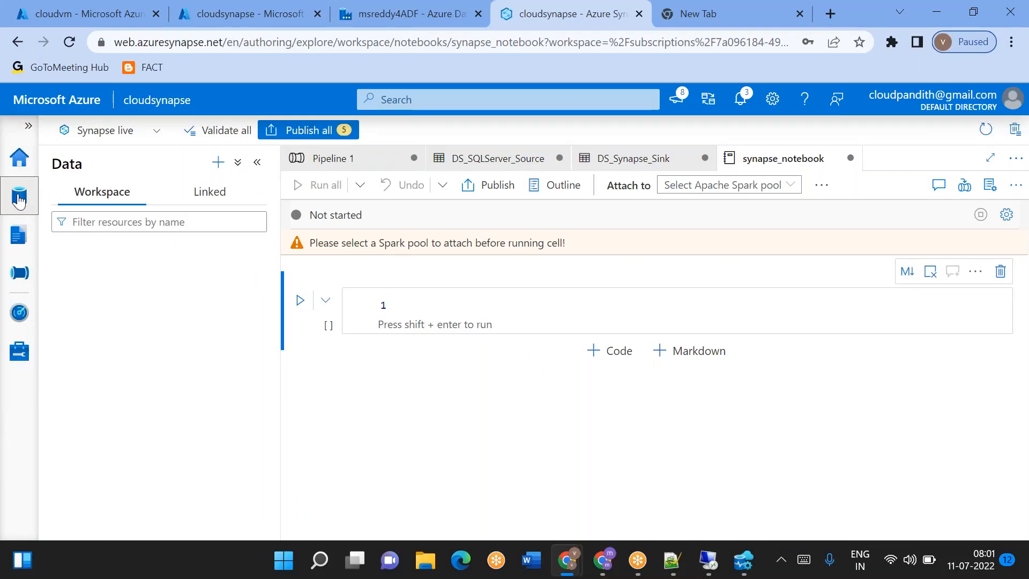
# Examine the linked data, including the primary cloudsynapse storage and the attached containers under Azure Data Lake Storage Gen2
pyautogui.click(209, 195)
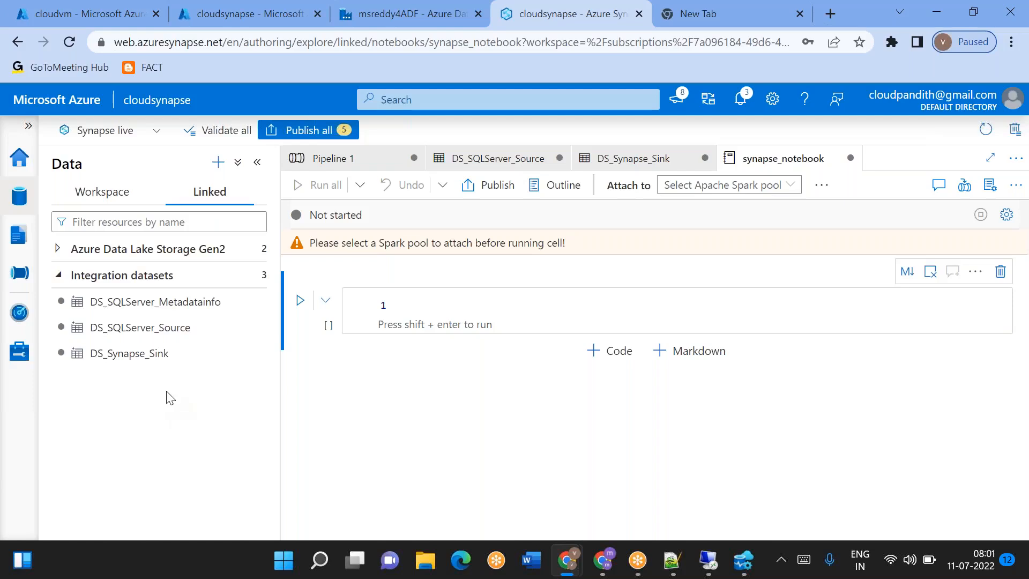
pyautogui.click(54, 252)
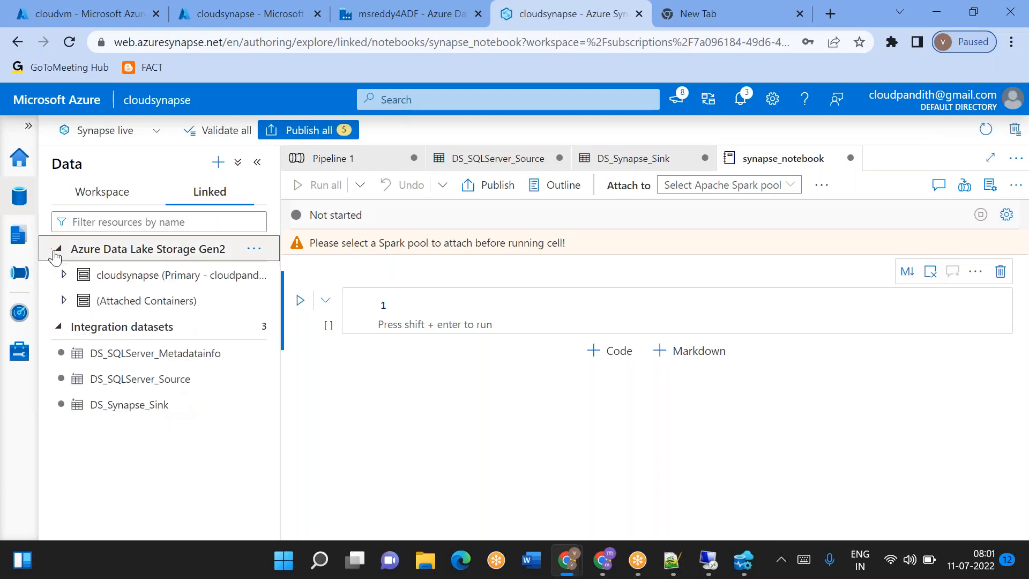
pyautogui.click(63, 276)
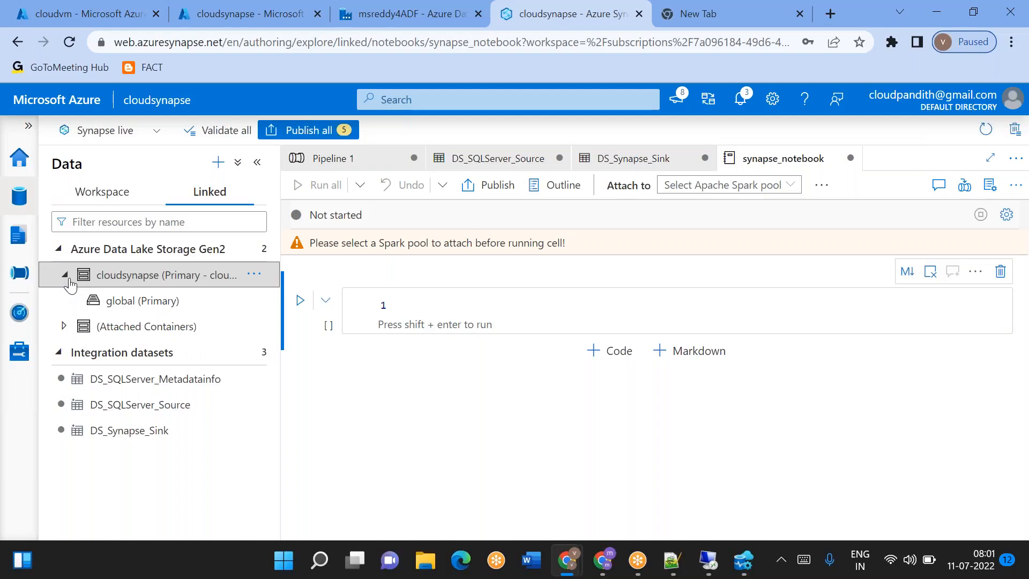
pyautogui.click(64, 275)
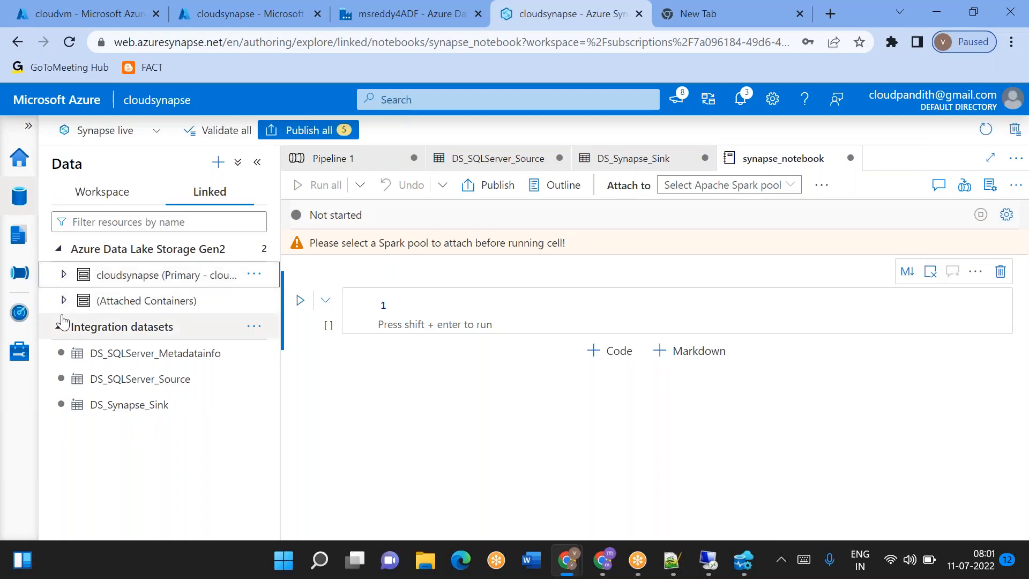
pyautogui.click(63, 301)
pyautogui.click(64, 302)
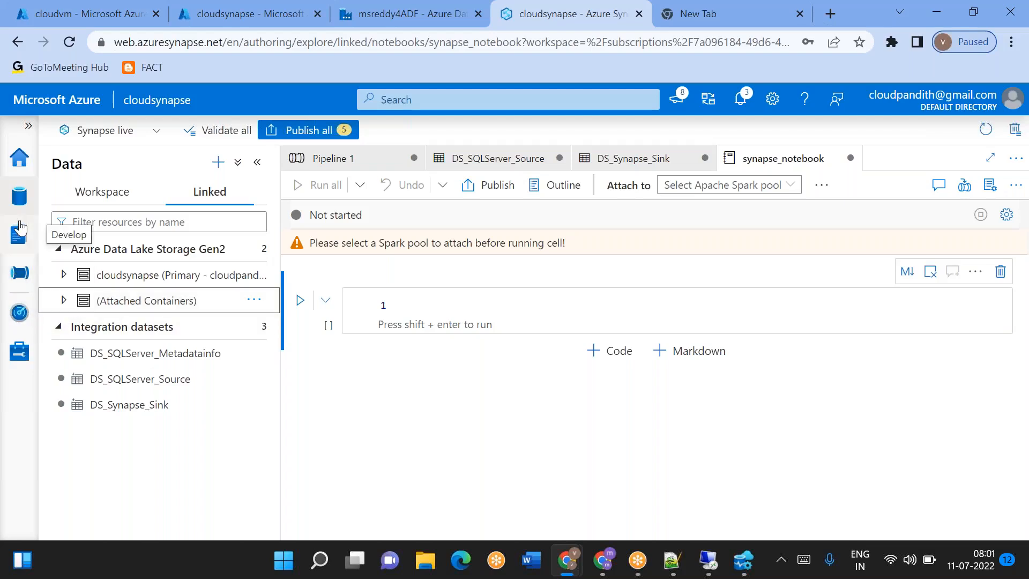
# Return to the workspace data and review the serverless and dedicated pool types for a new SQL database without creating one
pyautogui.click(21, 171)
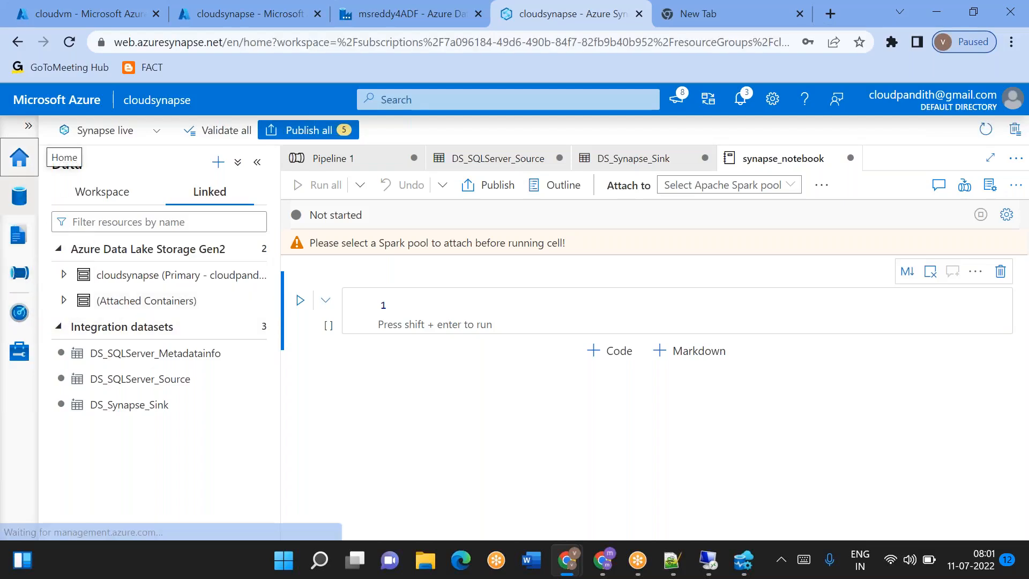
pyautogui.click(20, 196)
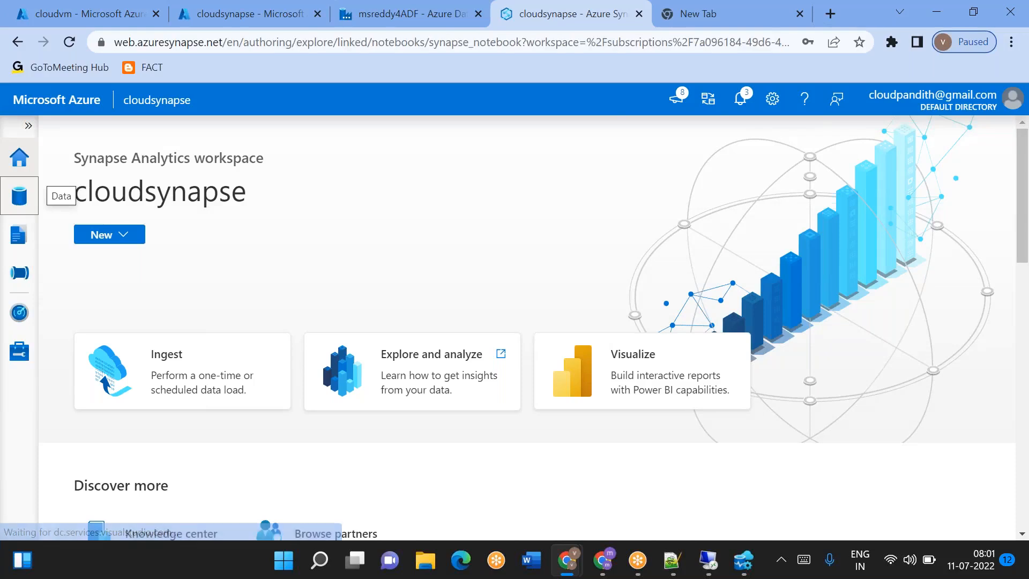
pyautogui.click(101, 193)
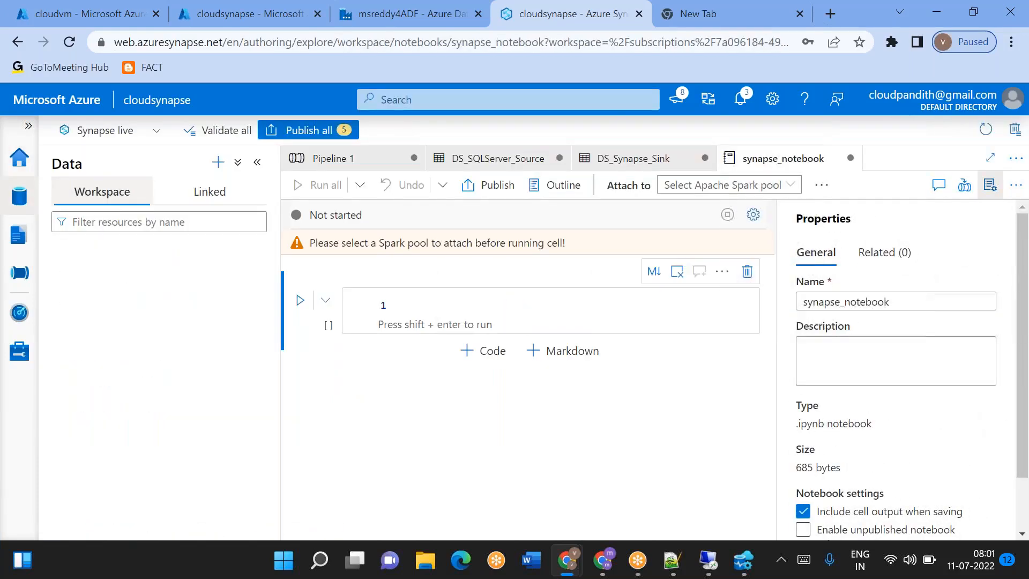
pyautogui.click(218, 162)
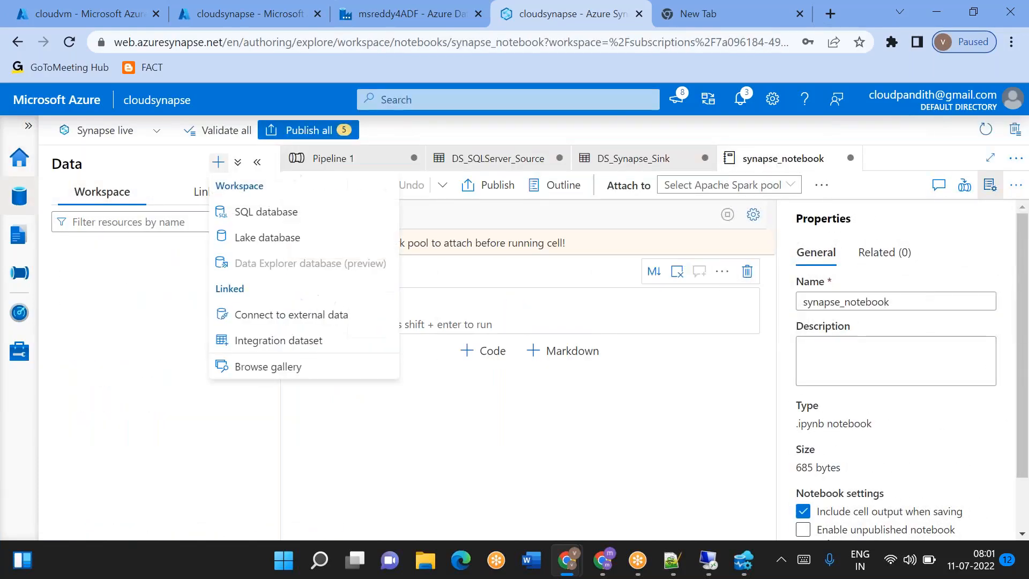
pyautogui.click(252, 214)
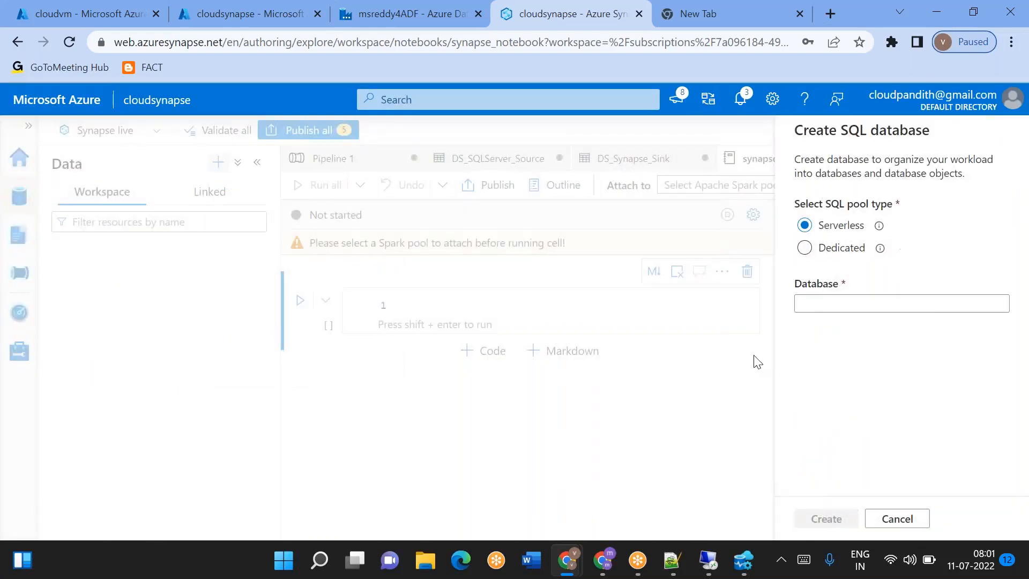
pyautogui.click(820, 250)
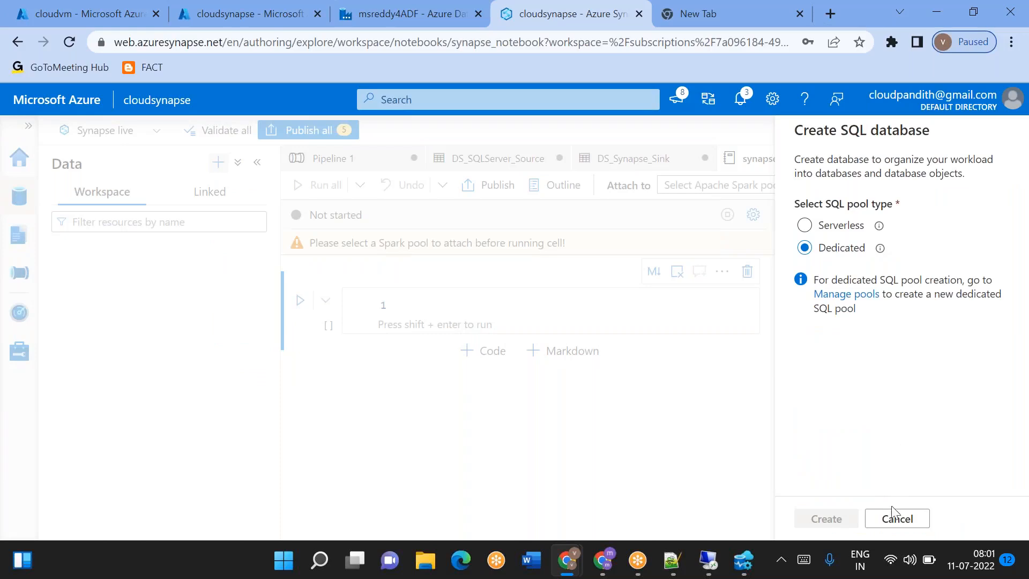
pyautogui.click(889, 519)
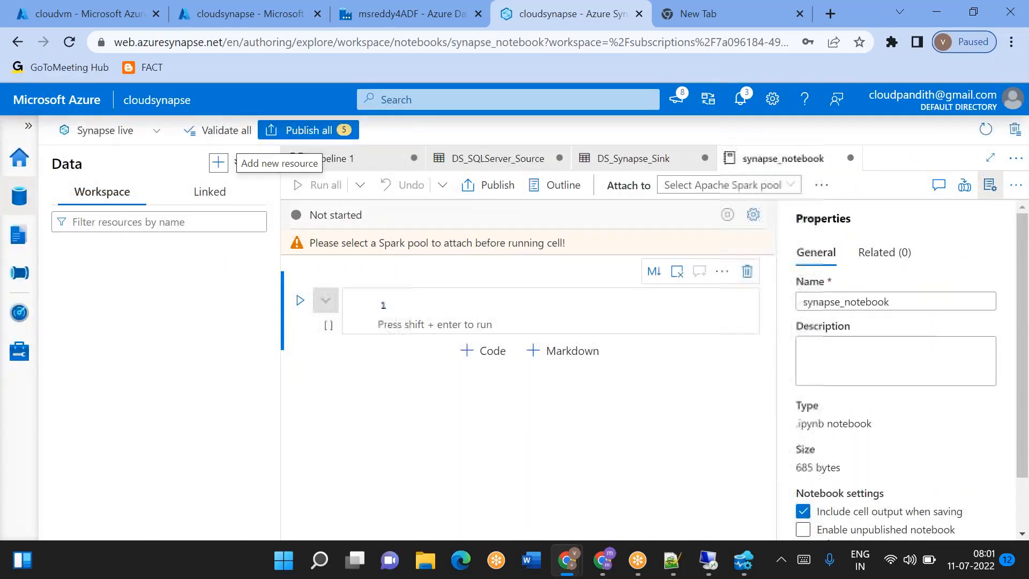
# Open the workspace's SQL pool management and examine the properties and workspace details of the dedicated pool cloudsqlpool
pyautogui.click(24, 348)
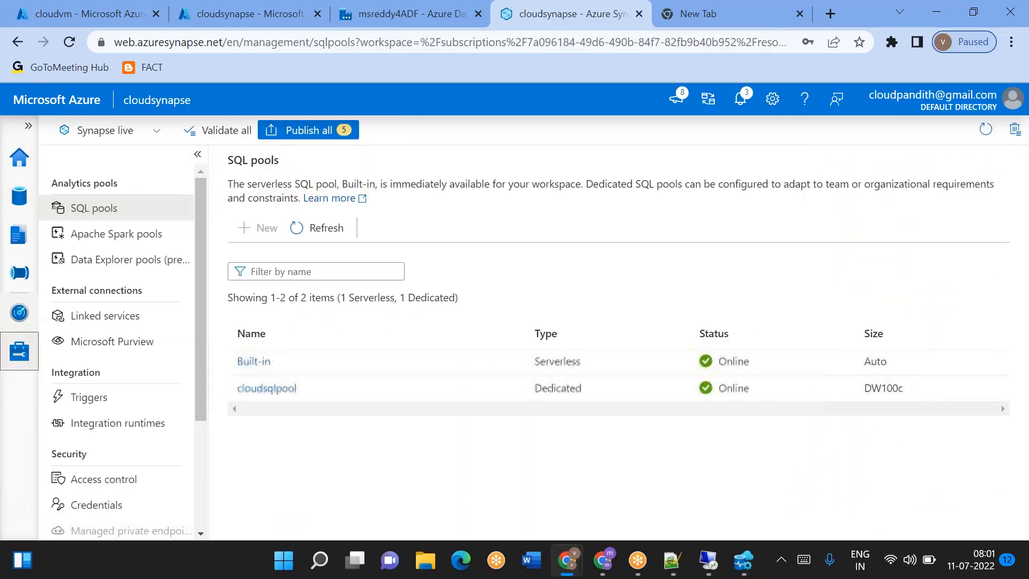
pyautogui.click(262, 389)
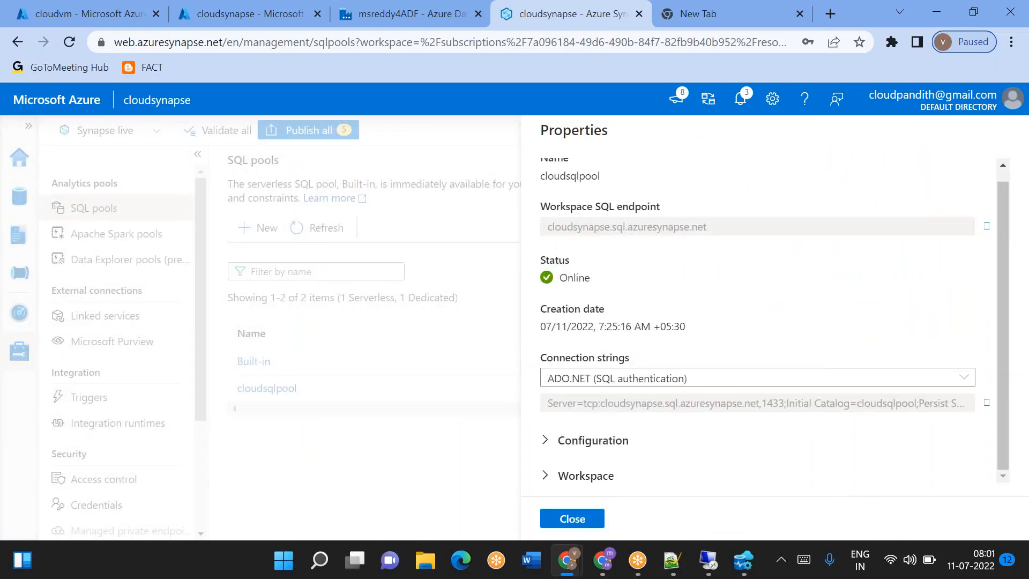
pyautogui.click(585, 476)
pyautogui.scroll(-5, 581, 480)
pyautogui.scroll(-2, 580, 482)
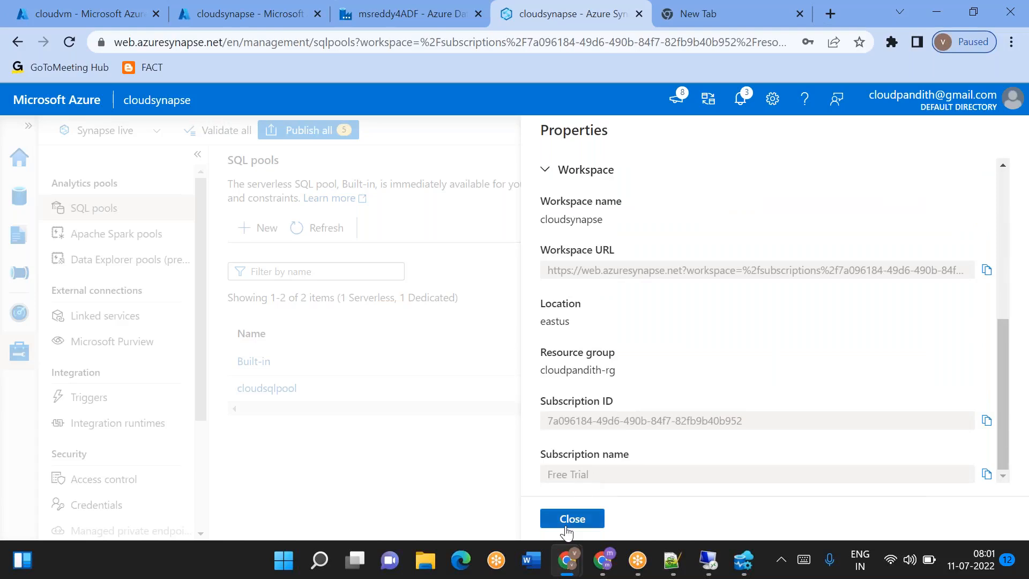
pyautogui.click(567, 528)
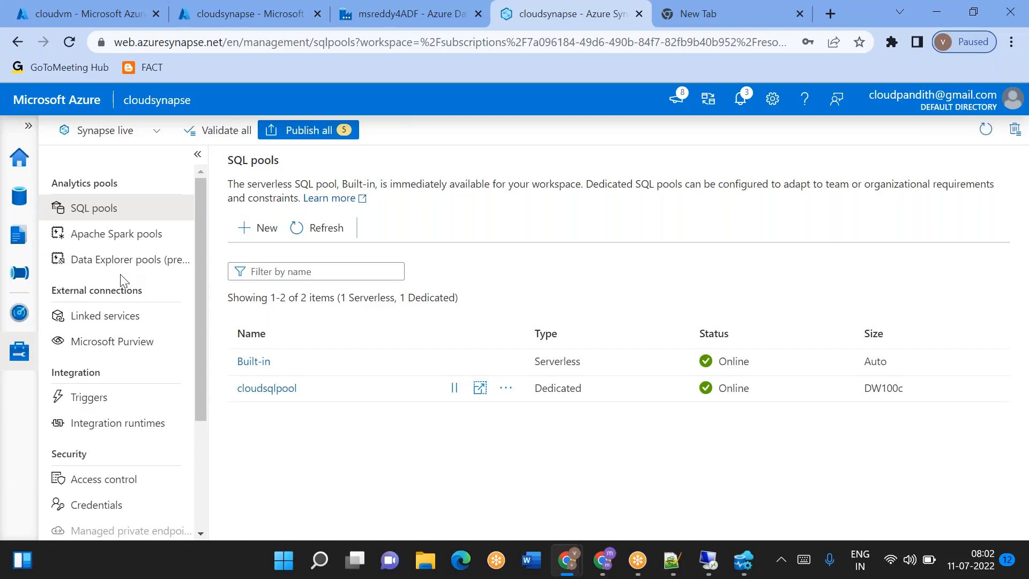
# Check the msreddy4ADF factory in Data Factory, return to Synapse Studio and examine its Manage, Monitor, Integrate and Develop hubs
pyautogui.click(394, 6)
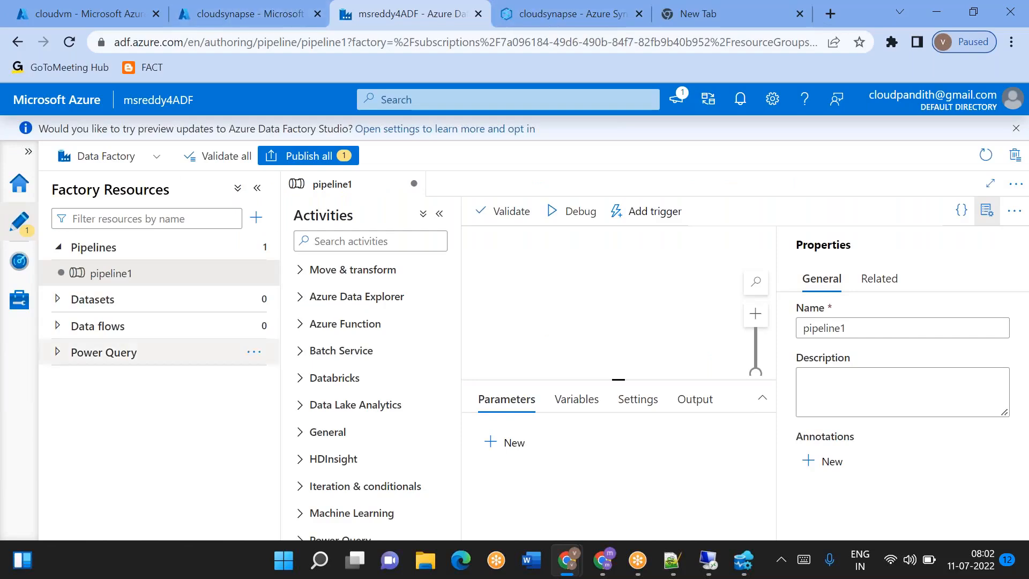
pyautogui.click(536, 13)
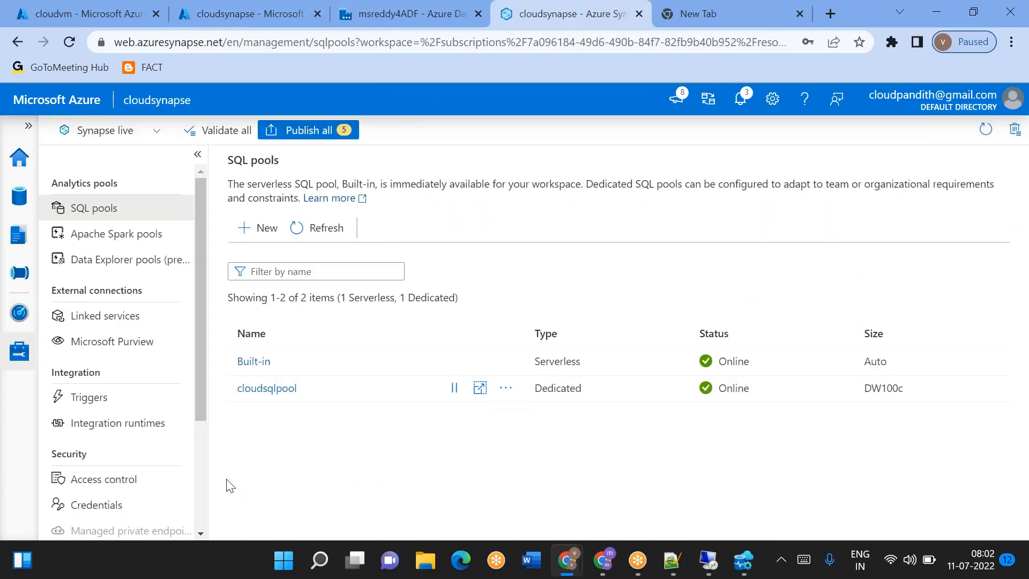
pyautogui.click(18, 348)
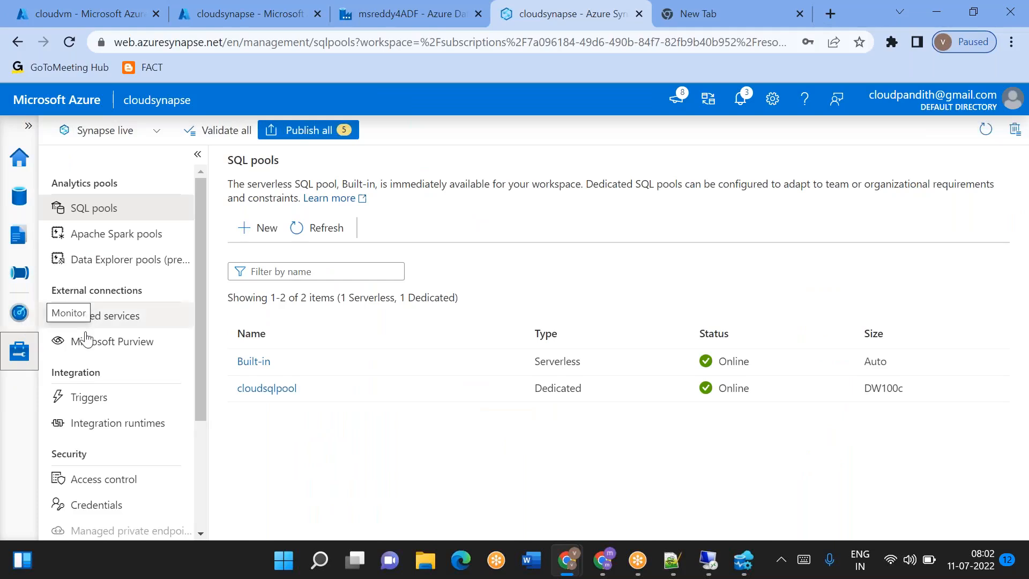
pyautogui.scroll(-3, 133, 375)
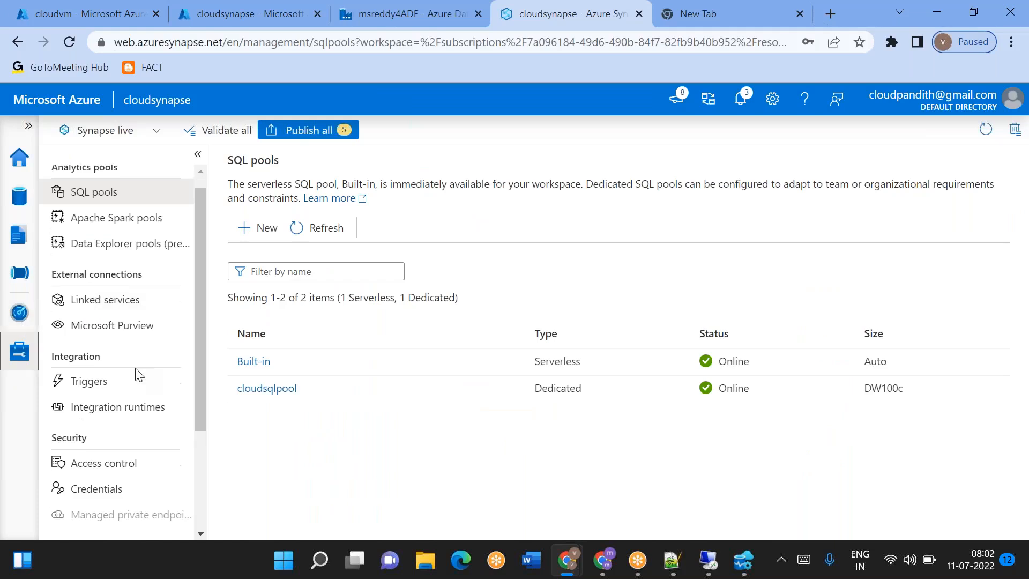
pyautogui.click(20, 313)
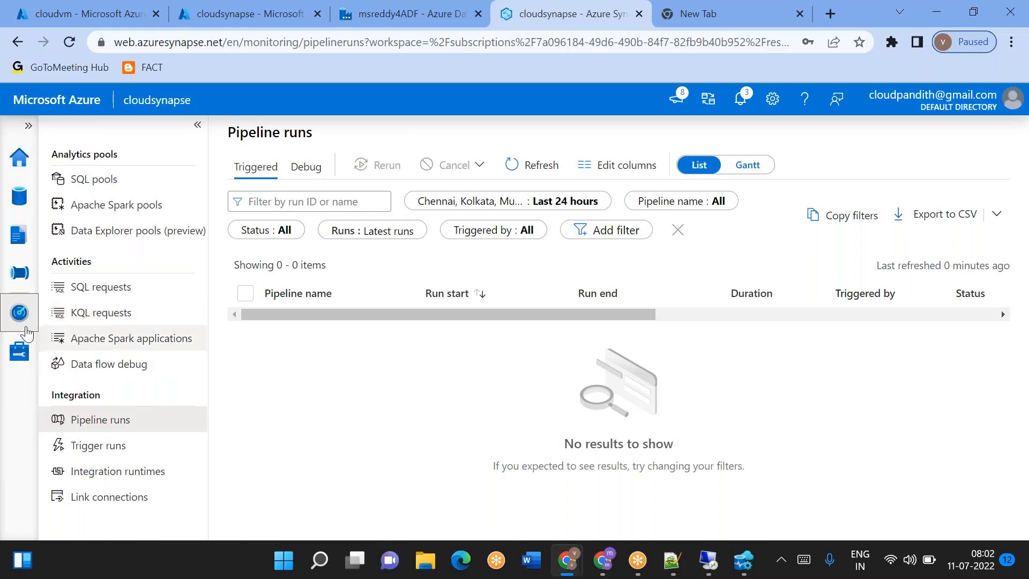
pyautogui.click(19, 273)
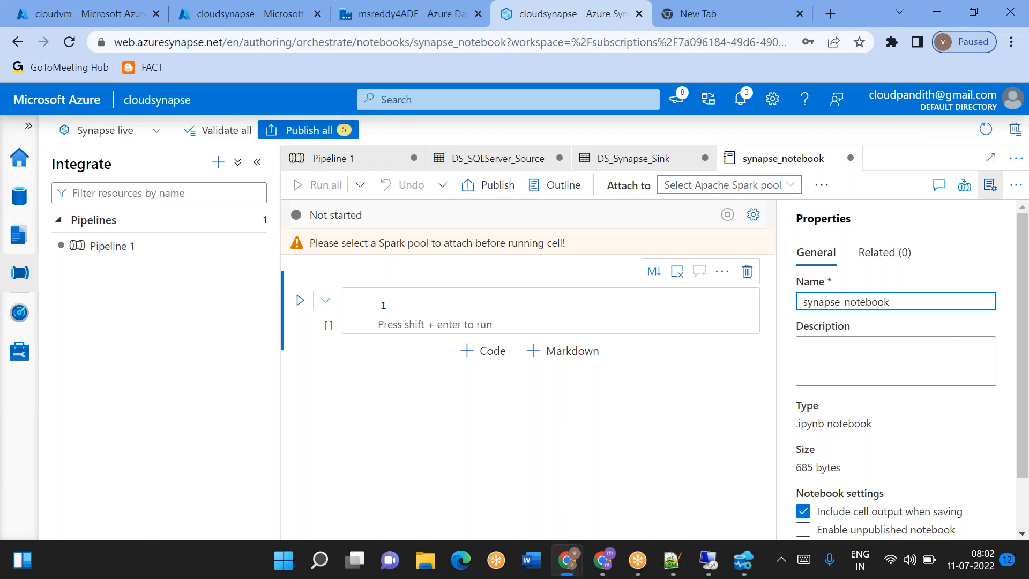
pyautogui.click(17, 248)
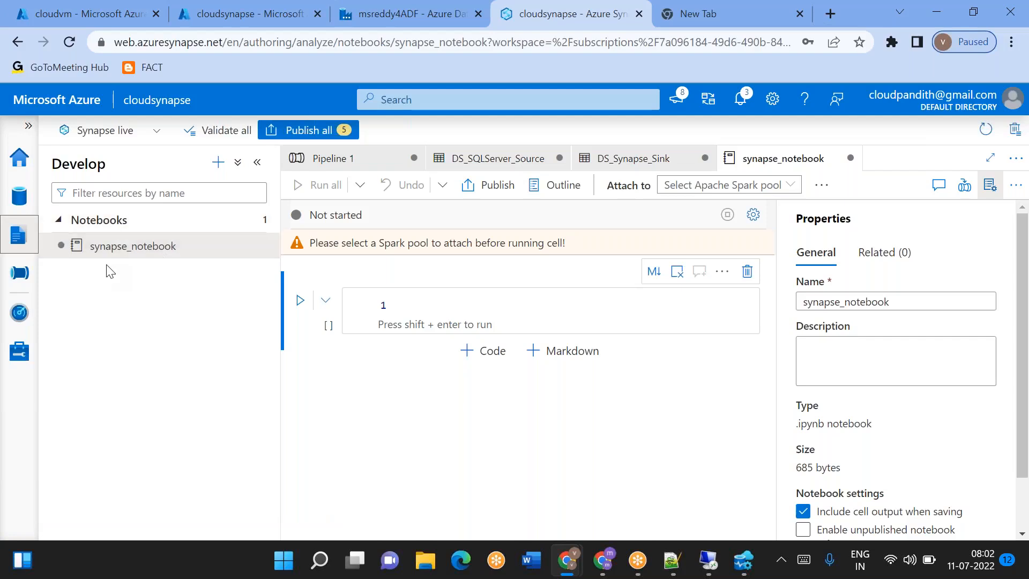
# Return to the linked data and open the global container of the primary cloudsynapse Data Lake Storage account
pyautogui.click(27, 203)
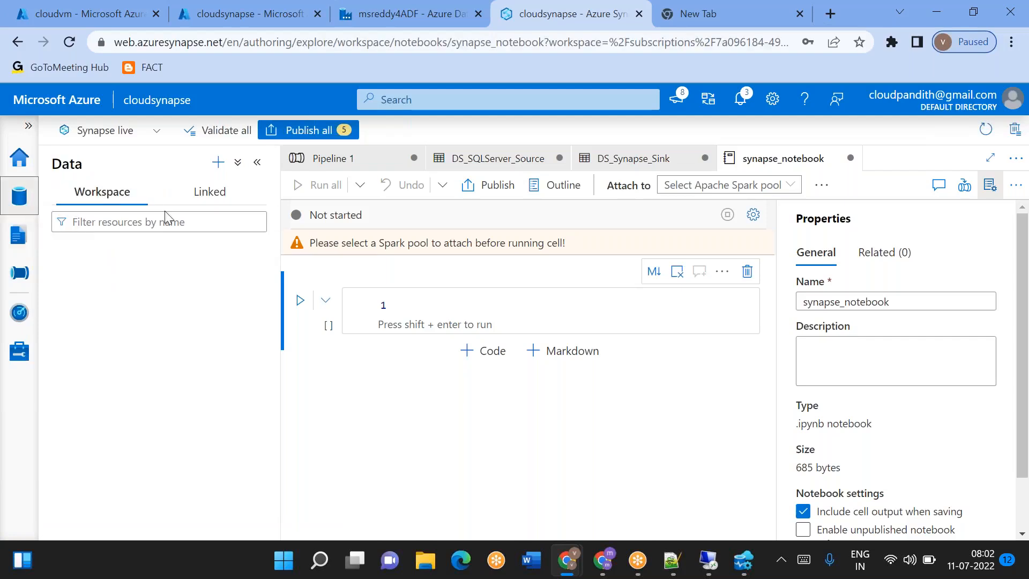
pyautogui.click(212, 193)
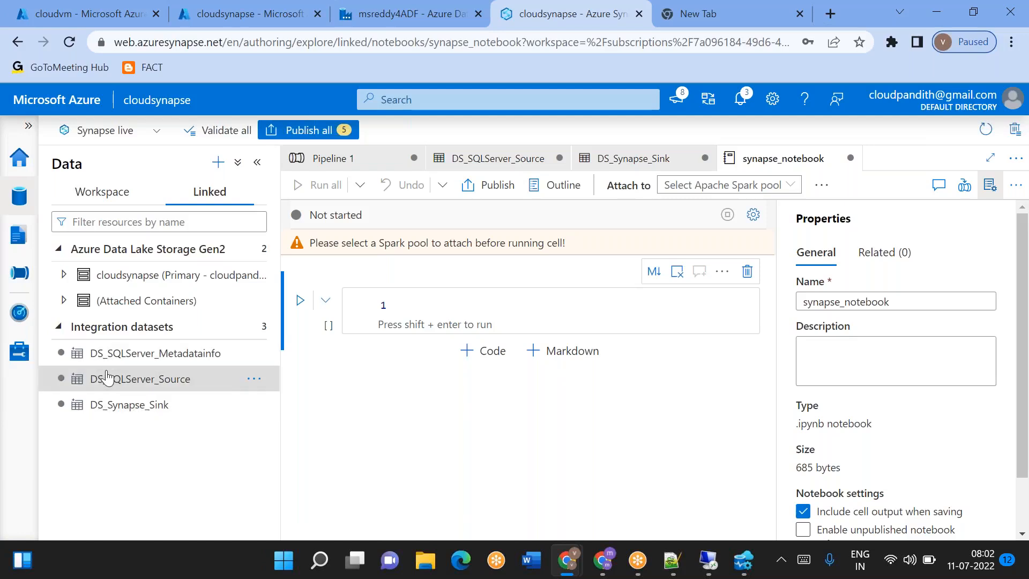
pyautogui.click(149, 308)
pyautogui.click(129, 276)
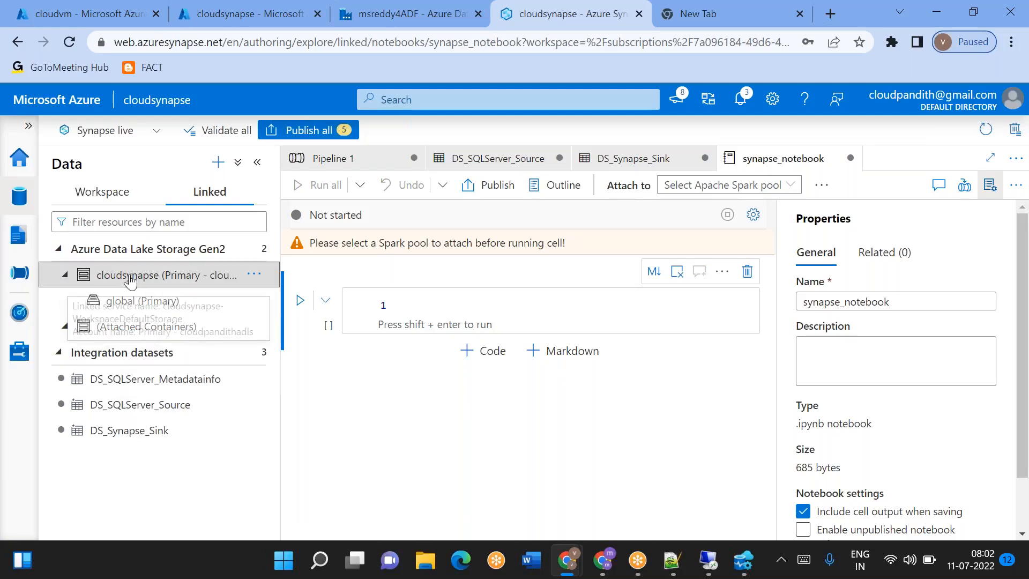
pyautogui.click(128, 302)
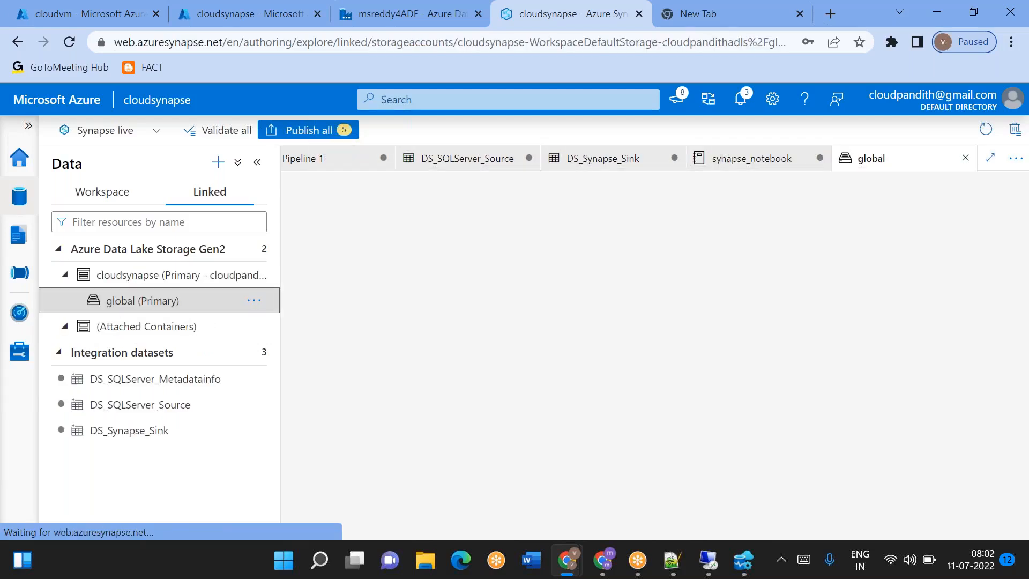
# Add a new lake database to the workspace and accept the Azure Synapse Database Template terms of use
pyautogui.click(218, 163)
pyautogui.click(271, 239)
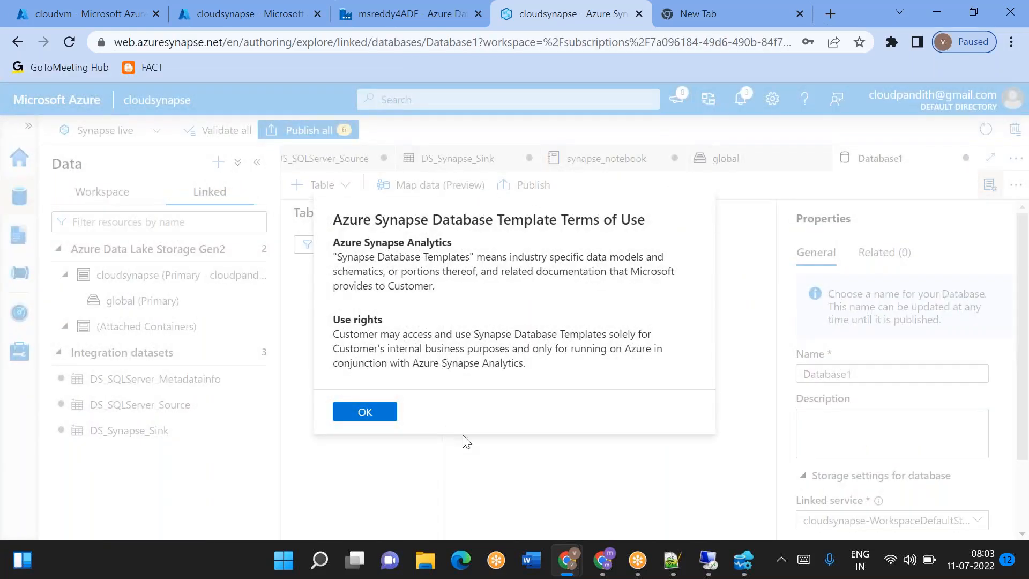
pyautogui.click(346, 413)
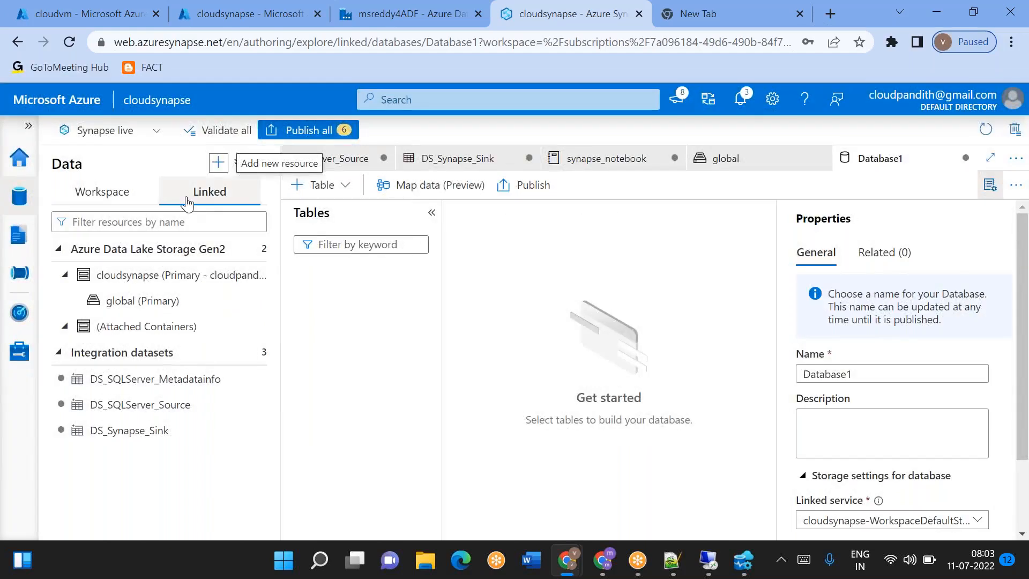
# Review the dedicated pool option for a new SQL database and leave without creating it
pyautogui.click(220, 163)
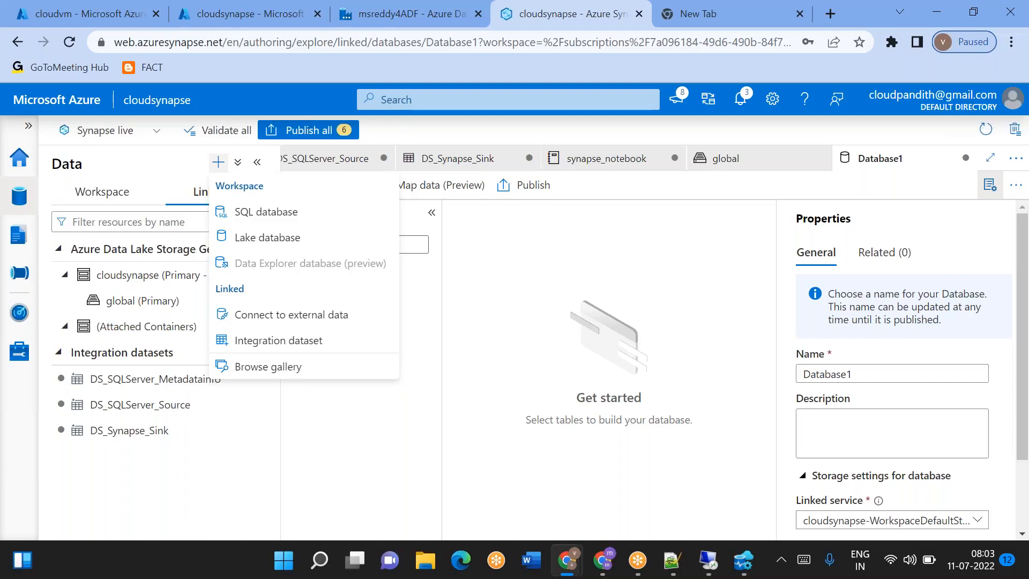
pyautogui.click(245, 218)
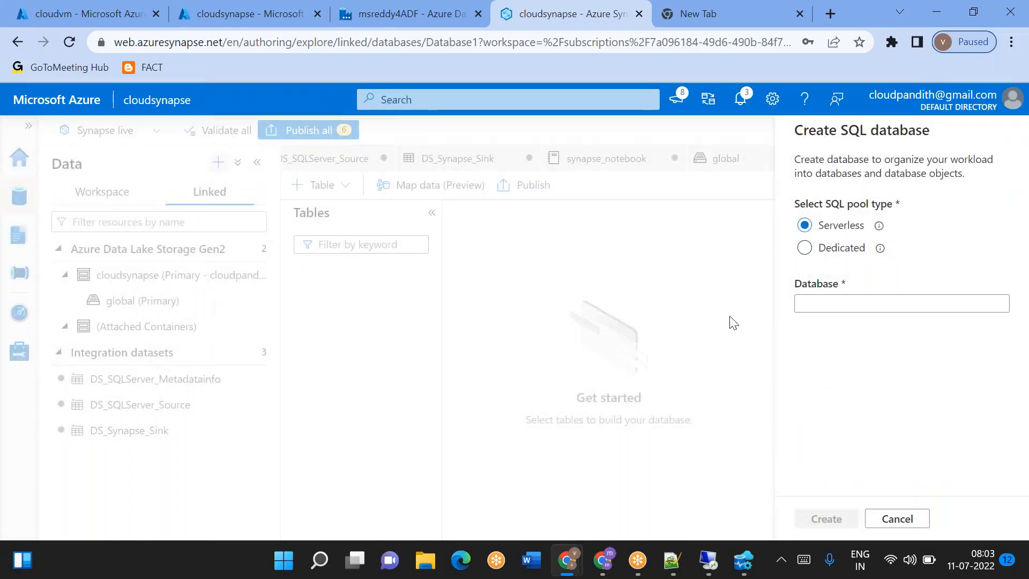
pyautogui.click(805, 247)
pyautogui.click(896, 519)
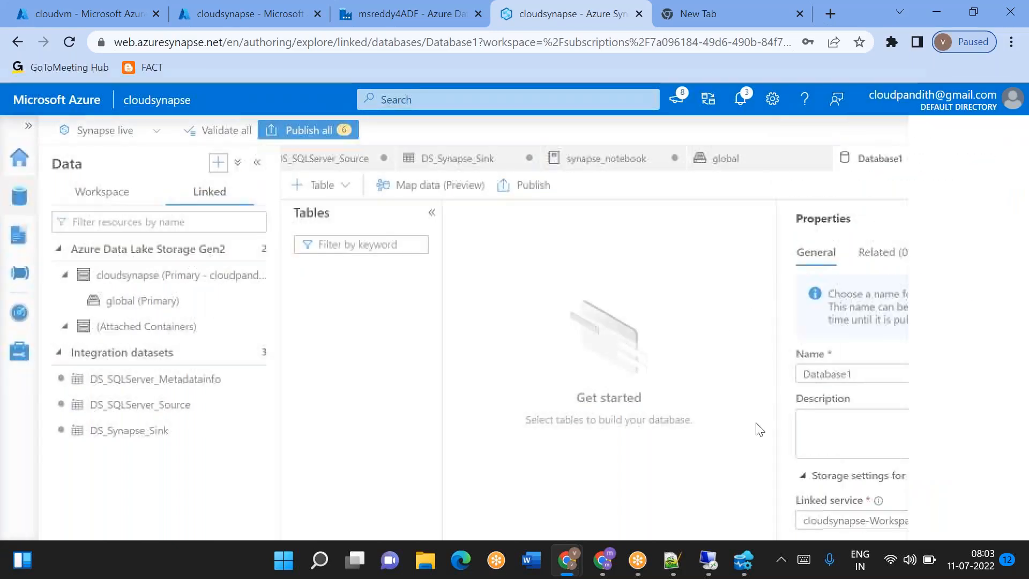
# Show the workspace databases and expand the new lake database down to its Tables folder
pyautogui.click(114, 196)
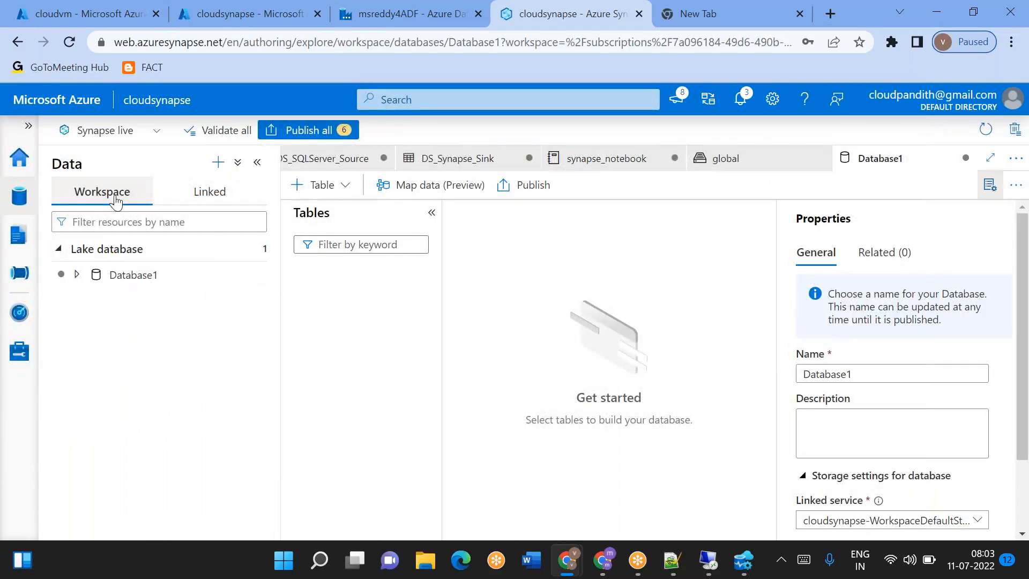
pyautogui.click(77, 276)
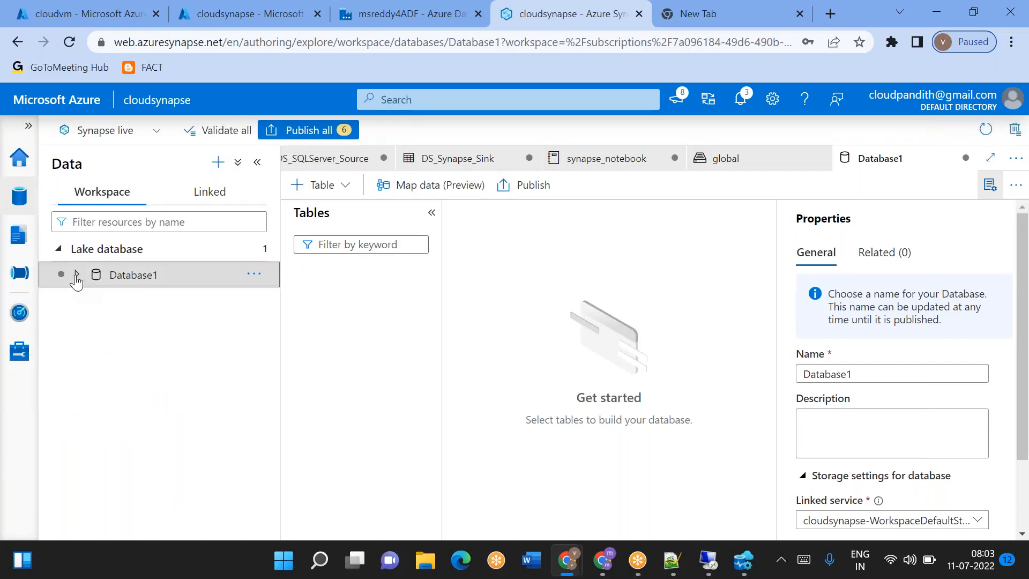
pyautogui.click(78, 301)
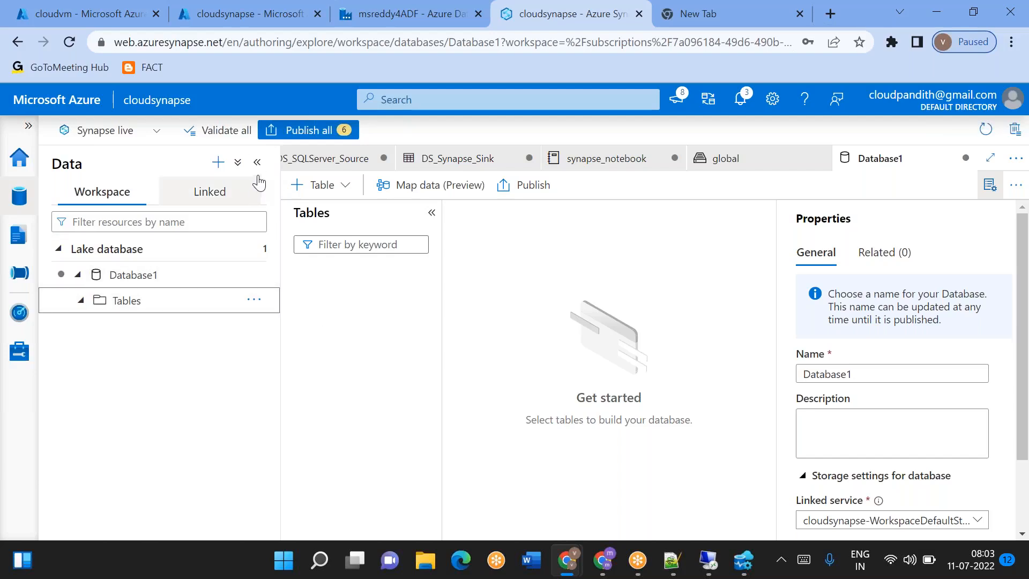
# Refresh the Synapse workspace, discarding the unpublished changes, and expand the cloudsqlpool SQL database
pyautogui.click(987, 130)
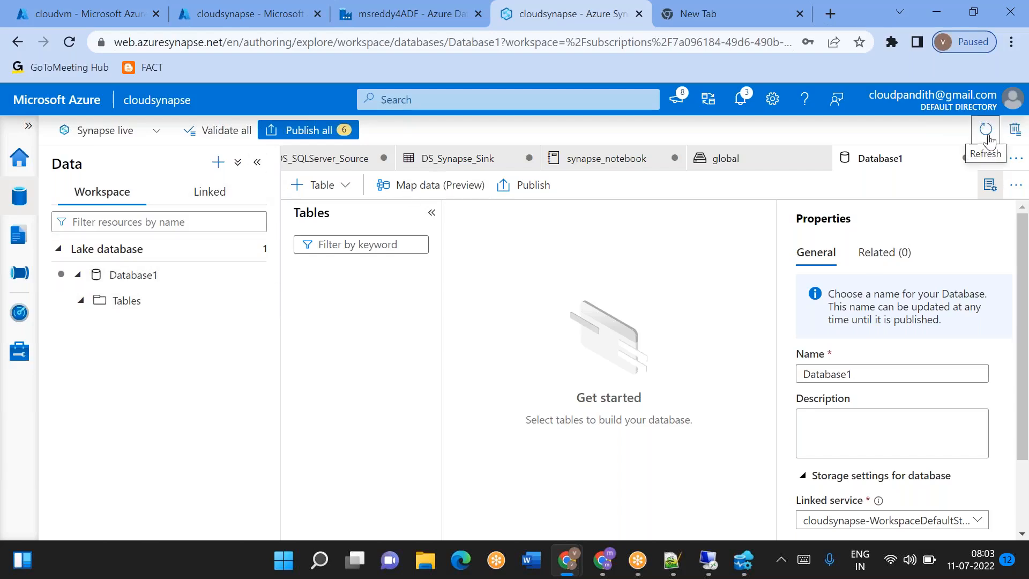
pyautogui.click(416, 368)
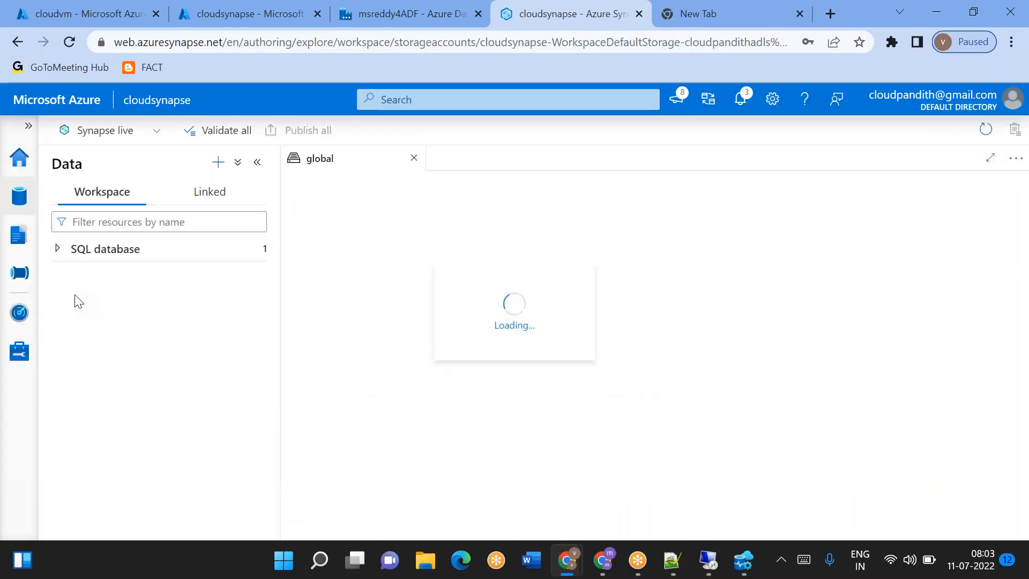
pyautogui.click(58, 249)
pyautogui.click(65, 275)
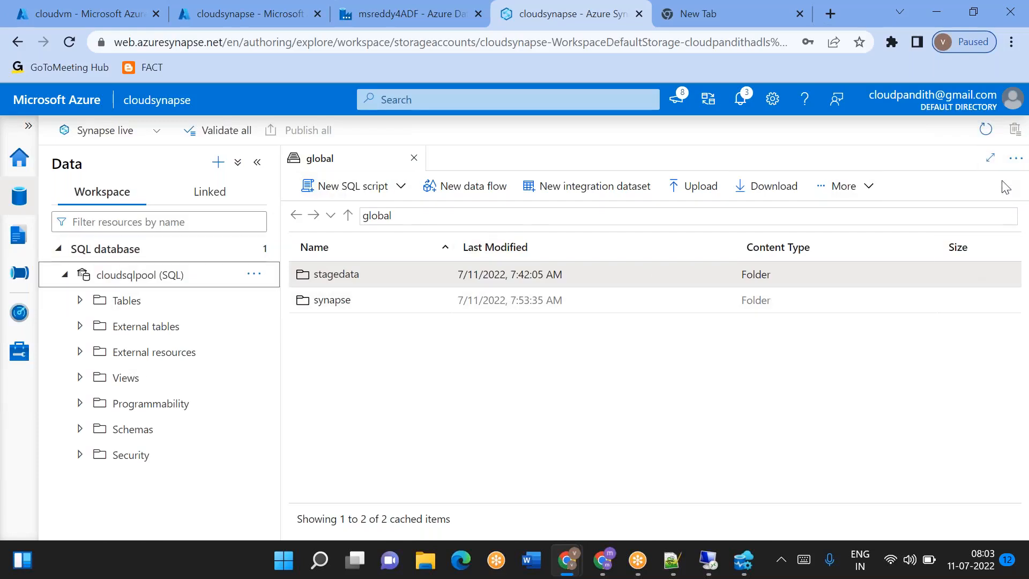
# Refresh the workspace once more and expand cloudsqlpool down to the tables in its Tables folder
pyautogui.click(985, 129)
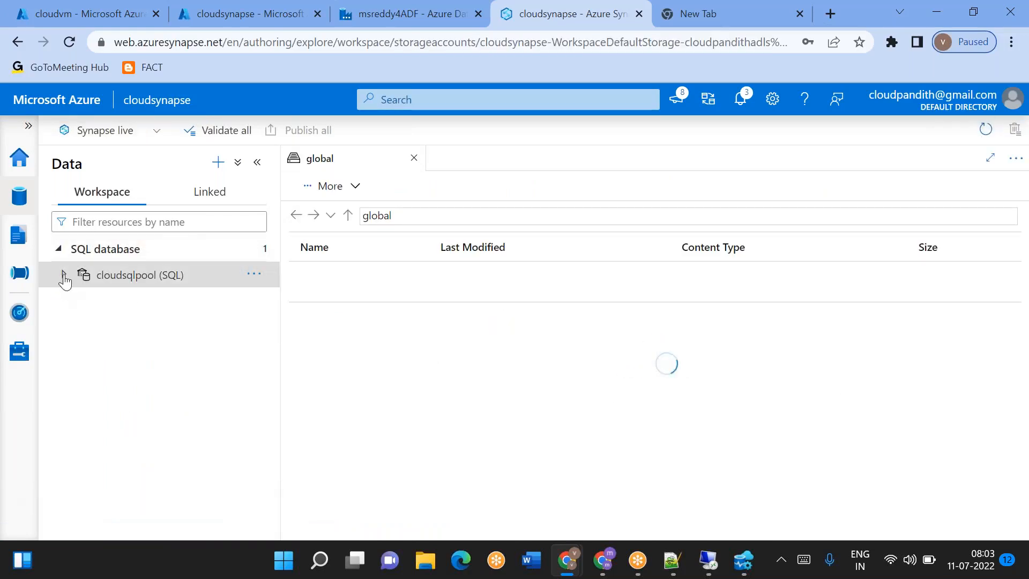
pyautogui.click(64, 275)
pyautogui.click(79, 304)
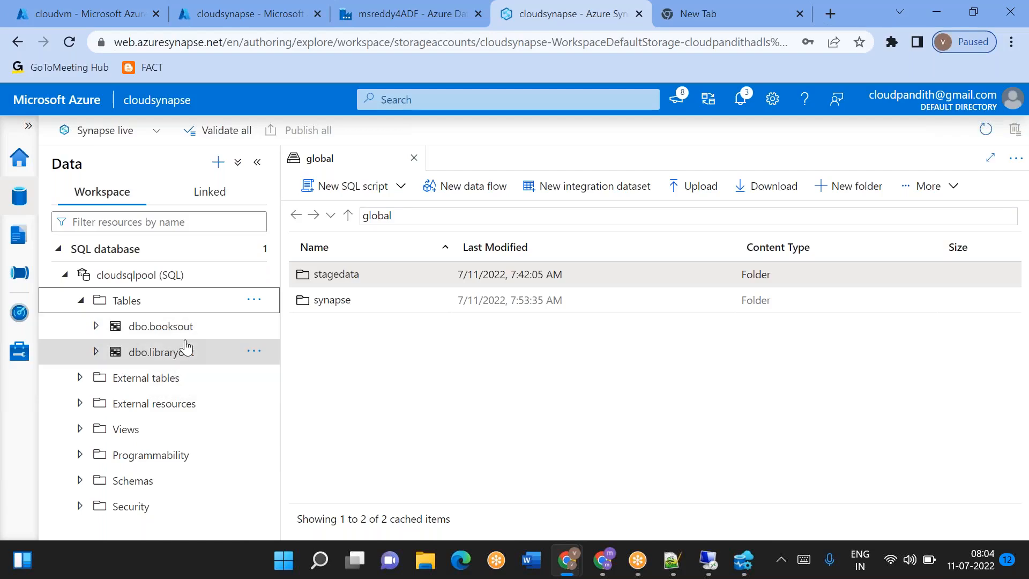
# Generate a new SQL script that selects the top 100 rows of the dbo.booksout table
pyautogui.click(254, 326)
pyautogui.moveTo(277, 356)
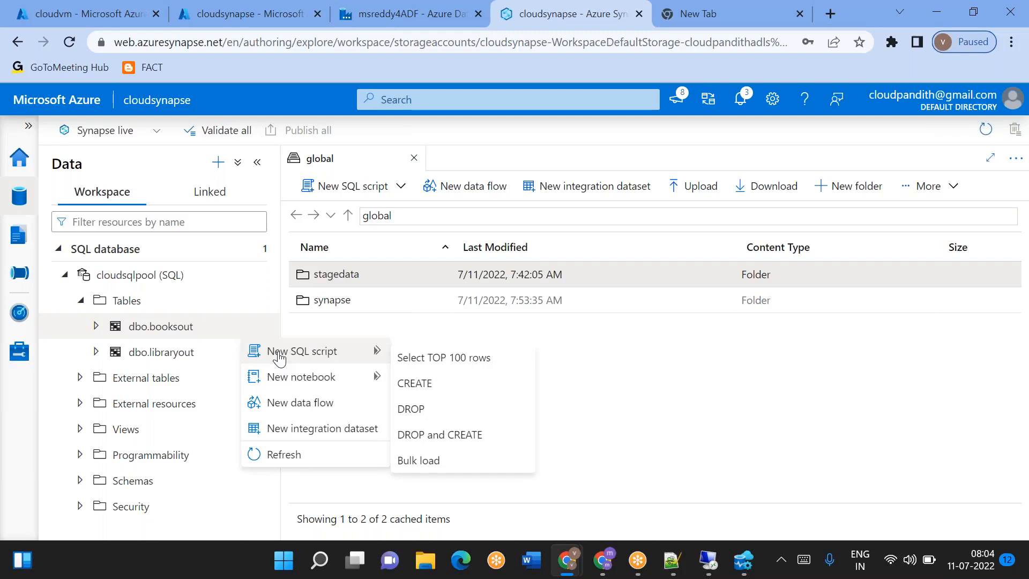
pyautogui.click(458, 358)
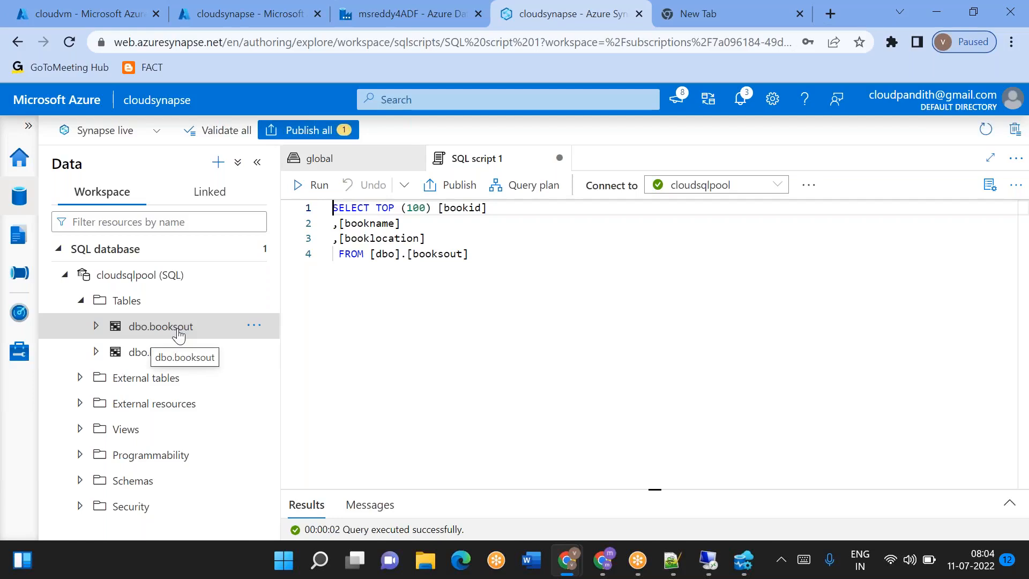
# Create a new notebook from the dbo.booksout table that loads it to a DataFrame
pyautogui.click(254, 326)
pyautogui.moveTo(285, 382)
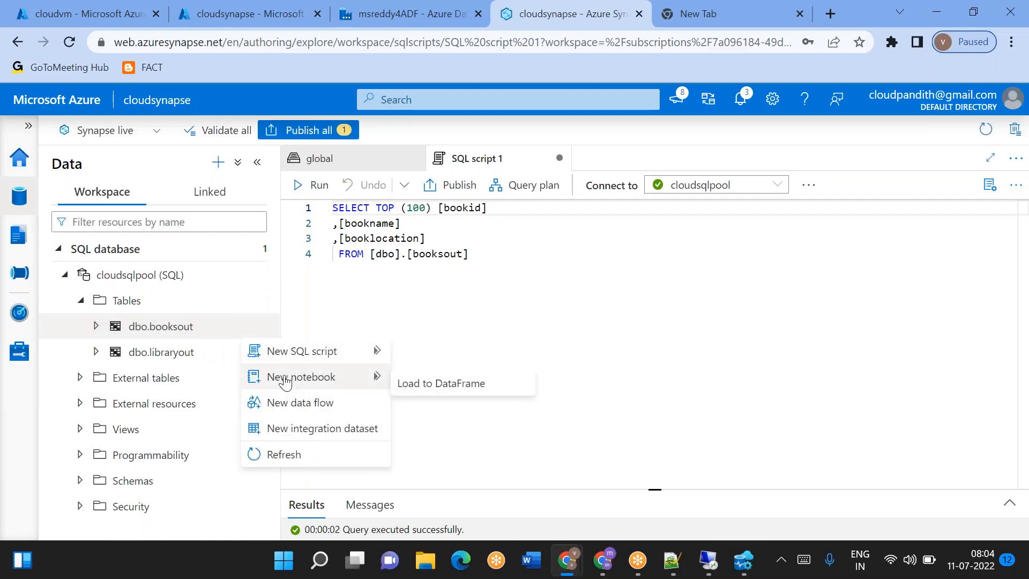
pyautogui.click(434, 389)
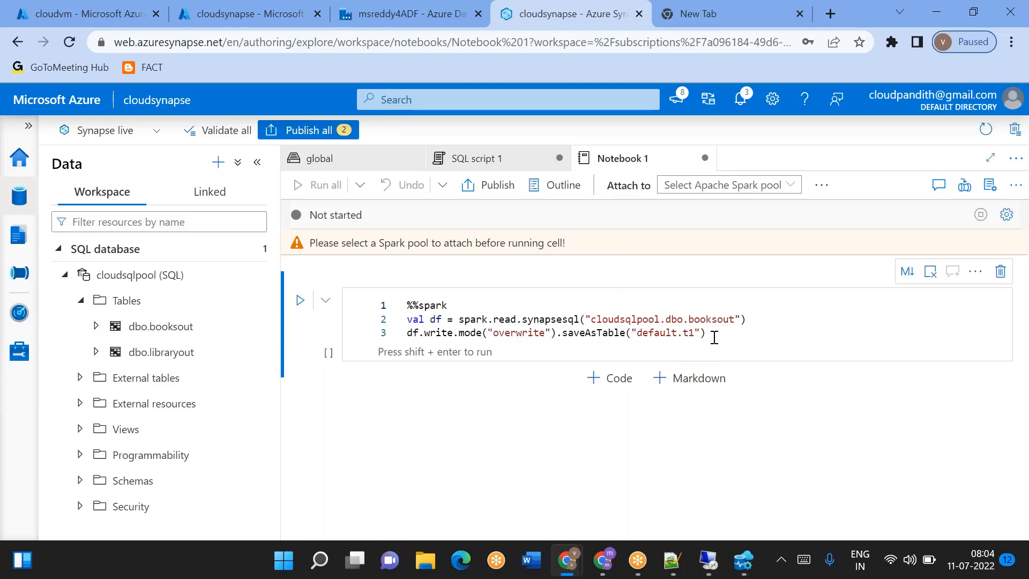
# Add a code cell below the Spark cell containing "%sql" and the query "select * from t1"
pyautogui.click(626, 384)
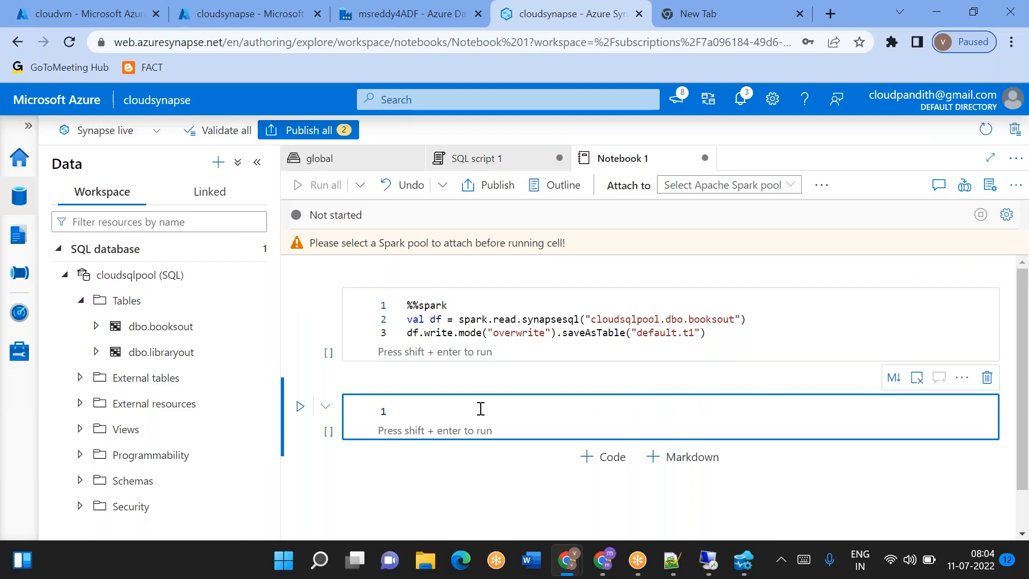
pyautogui.write('%sql')
pyautogui.press('Return')
pyautogui.write('select * from')
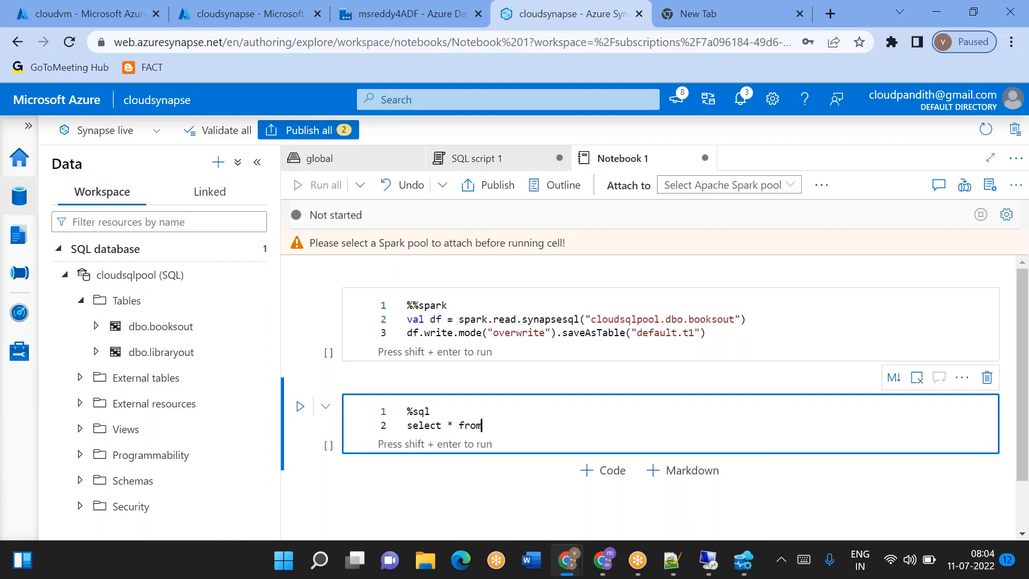
pyautogui.write(' t1')
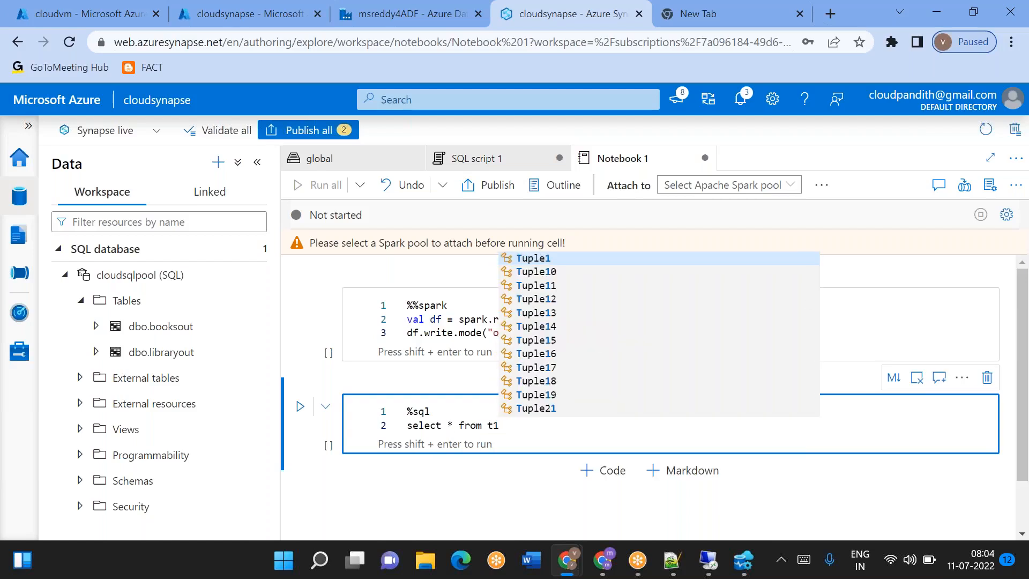
pyautogui.press('Escape')
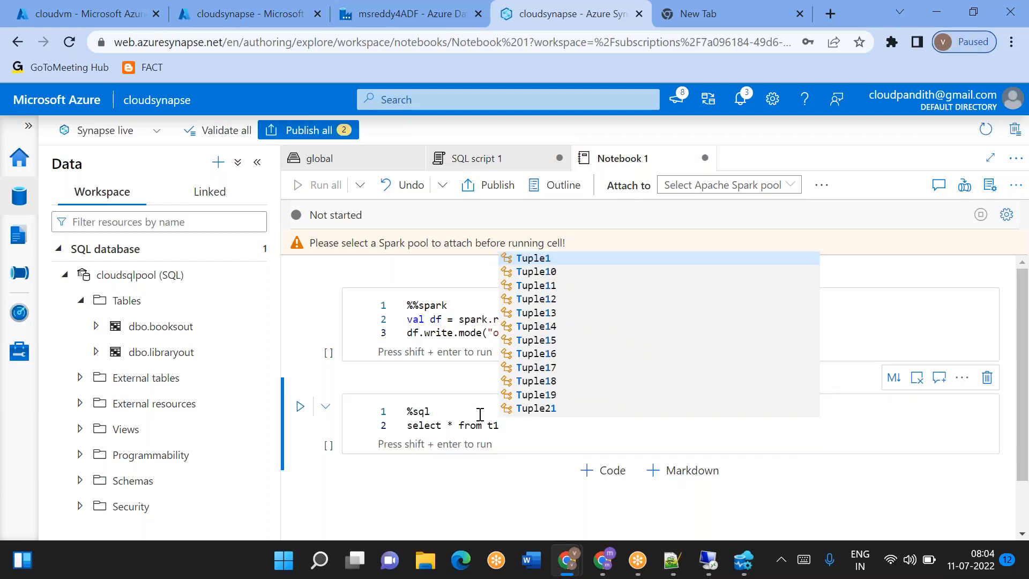
# Try to run the %sql and %%spark cells of the notebook without an attached Spark pool
pyautogui.hotkey('shift', 'Return')
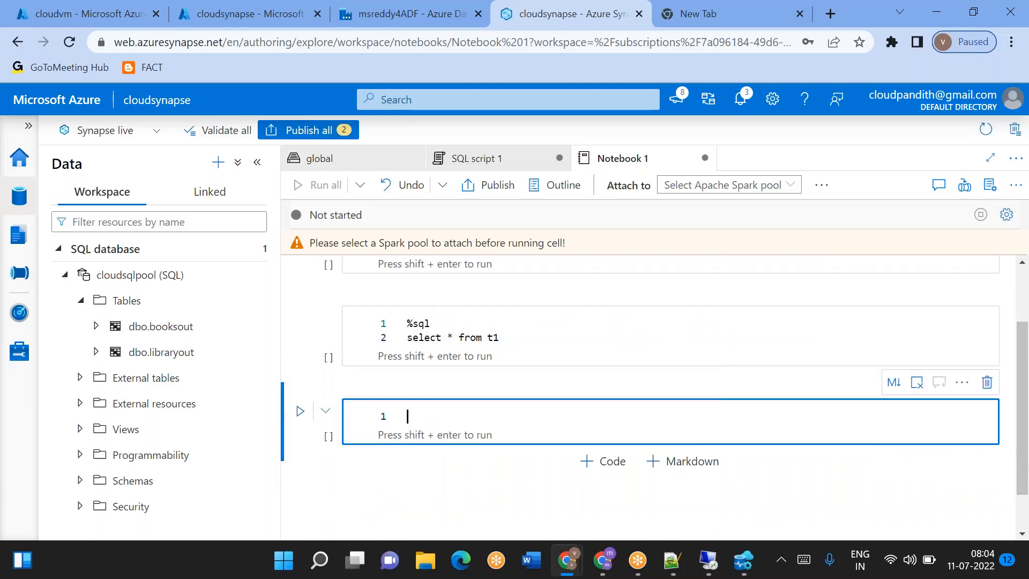
pyautogui.scroll(2, 702, 315)
pyautogui.click(709, 333)
pyautogui.hotkey('shift', 'Return')
pyautogui.click(556, 374)
pyautogui.hotkey('shift', 'Return')
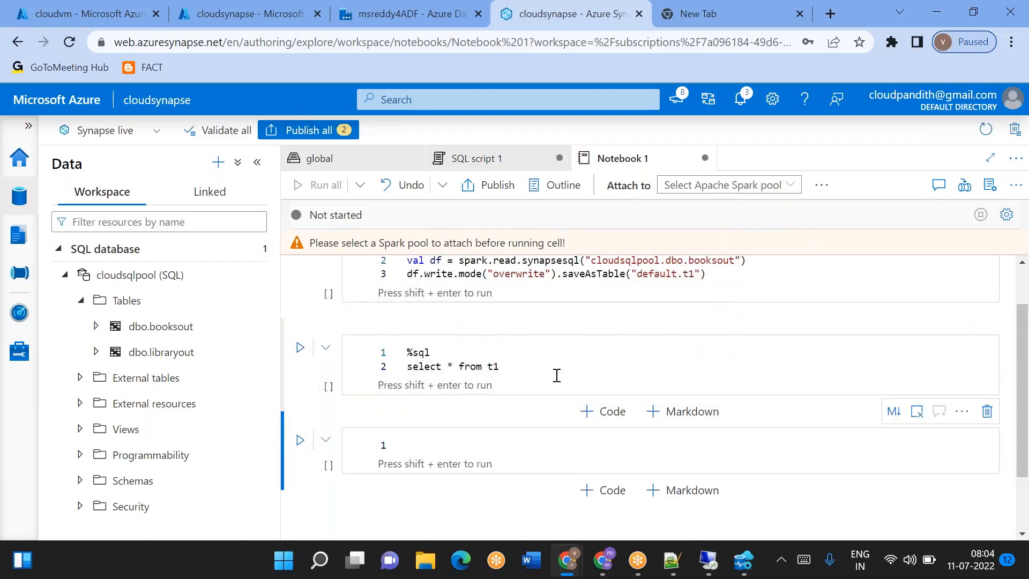
# Attach the notebook to the Apache Spark pool named pool and run the %%spark cell
pyautogui.click(788, 185)
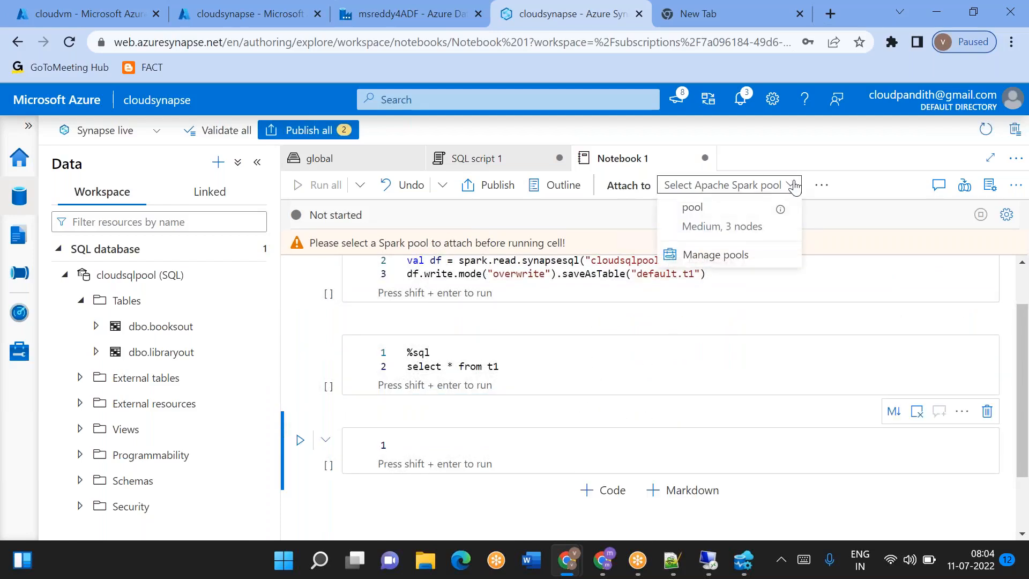
pyautogui.click(696, 212)
pyautogui.scroll(1, 737, 311)
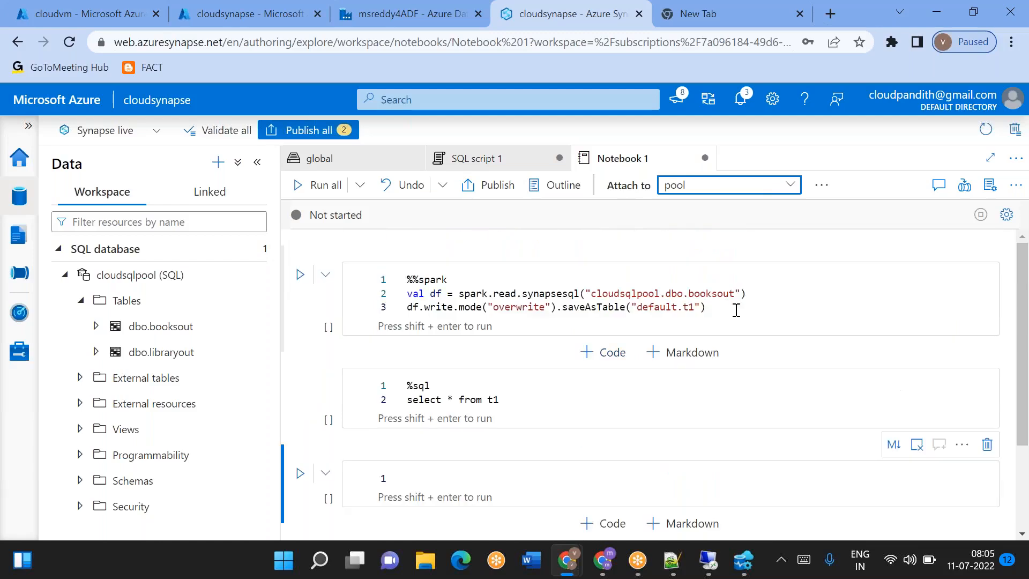
pyautogui.click(749, 311)
pyautogui.hotkey('shift', 'Return')
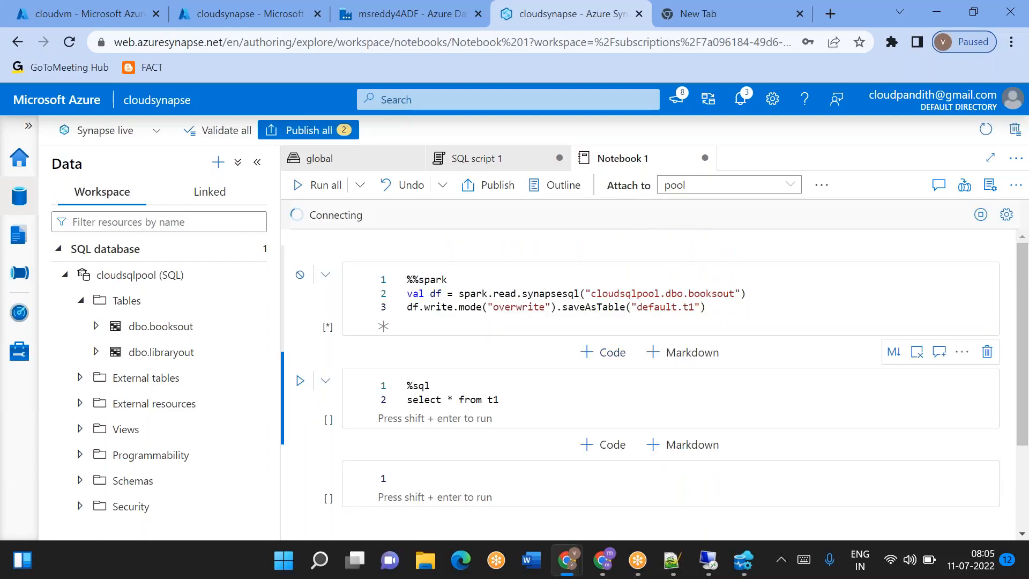
# Run the %sql cell that queries t1 and return to the start of the notebook
pyautogui.click(523, 404)
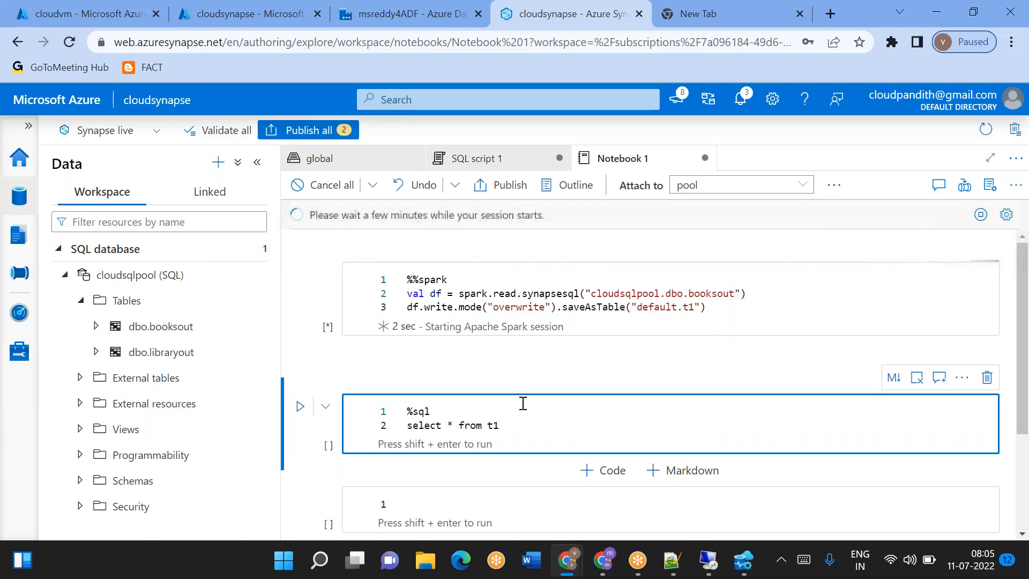
pyautogui.hotkey('shift', 'Return')
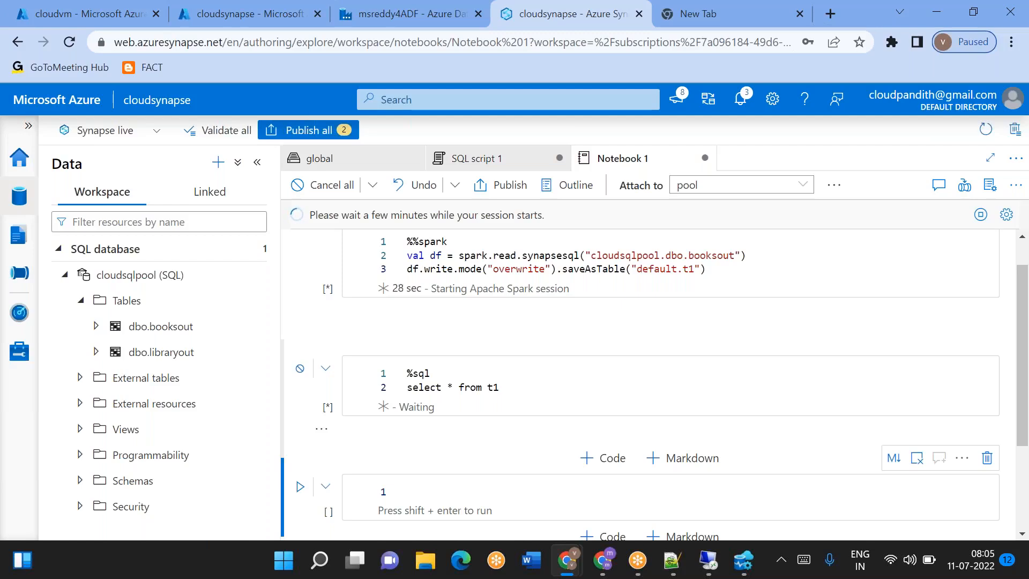
pyautogui.scroll(1, 555, 387)
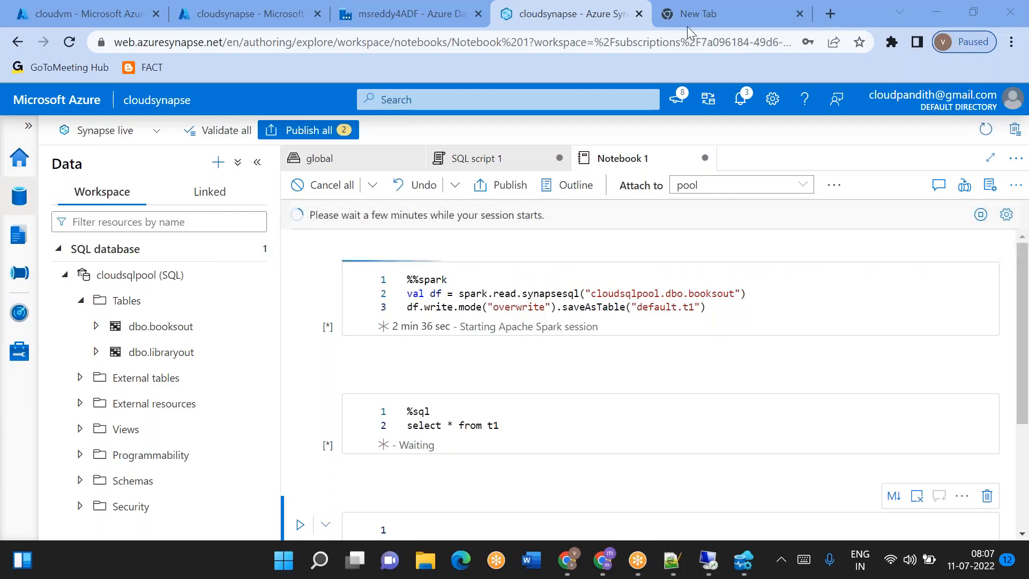
# Search Google in a new browser tab for "How to connect to adls gen2 from synaspse notebook"
pyautogui.click(830, 14)
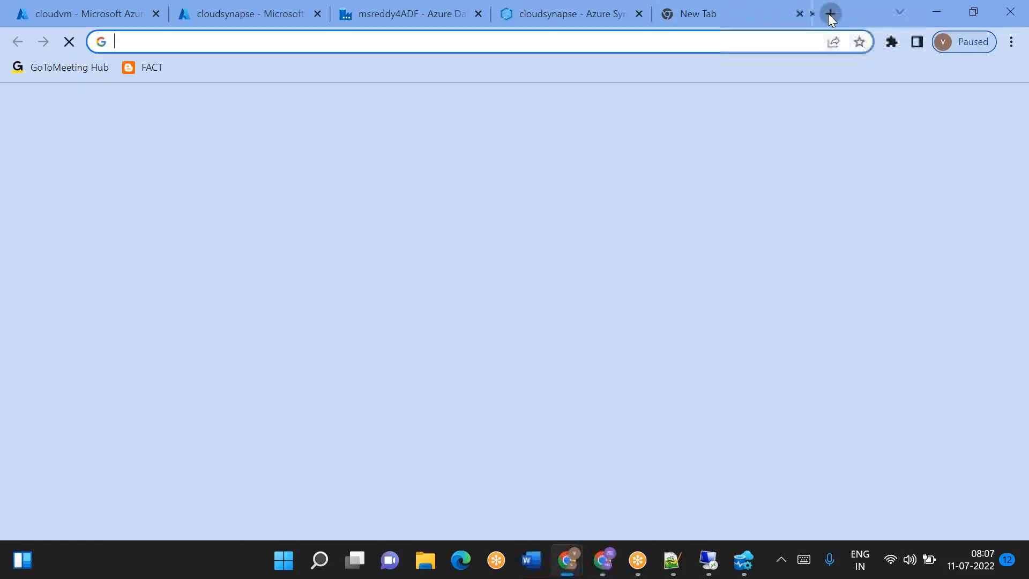
pyautogui.write('How to con')
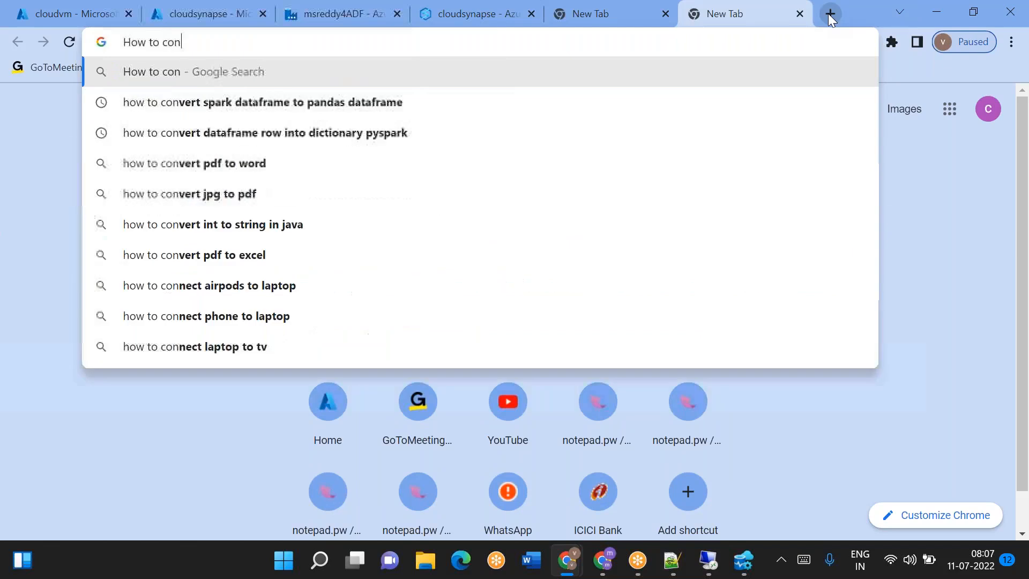
pyautogui.write('nect to synapse')
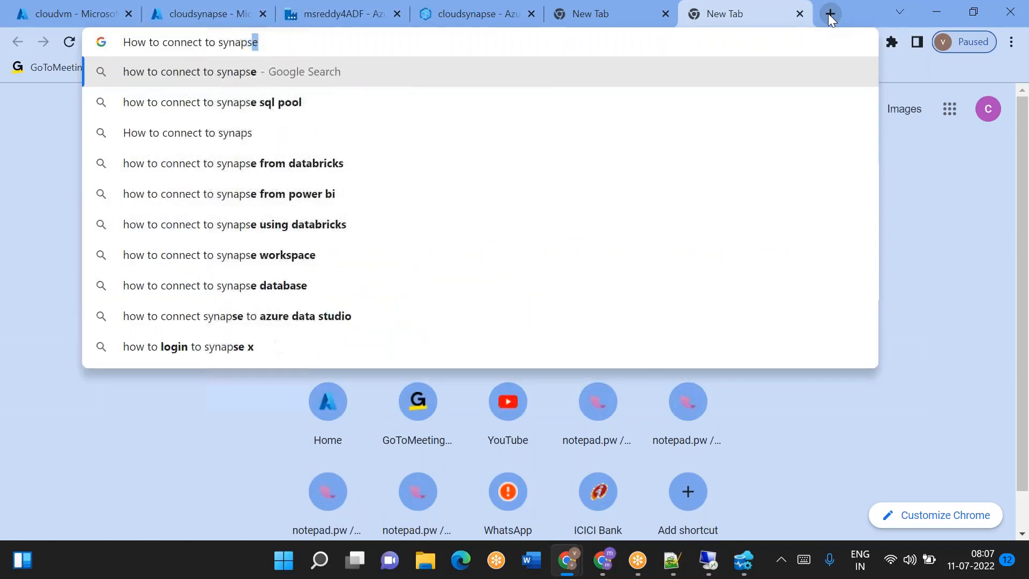
pyautogui.press('BackSpace')
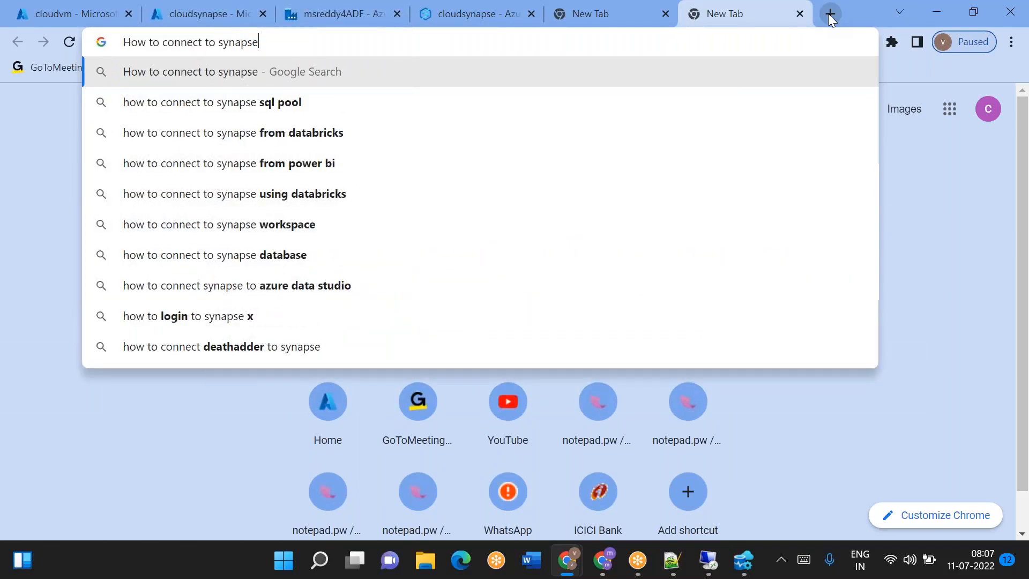
pyautogui.press('BackSpace')
pyautogui.press('BackSpace')
pyautogui.press('BackSpace')
pyautogui.press('BackSpace')
pyautogui.press('BackSpace')
pyautogui.press('BackSpace')
pyautogui.press('BackSpace')
pyautogui.press('BackSpace')
pyautogui.write('adls gen2 dff')
pyautogui.press('BackSpace')
pyautogui.press('BackSpace')
pyautogui.press('BackSpace')
pyautogui.write('from synas')
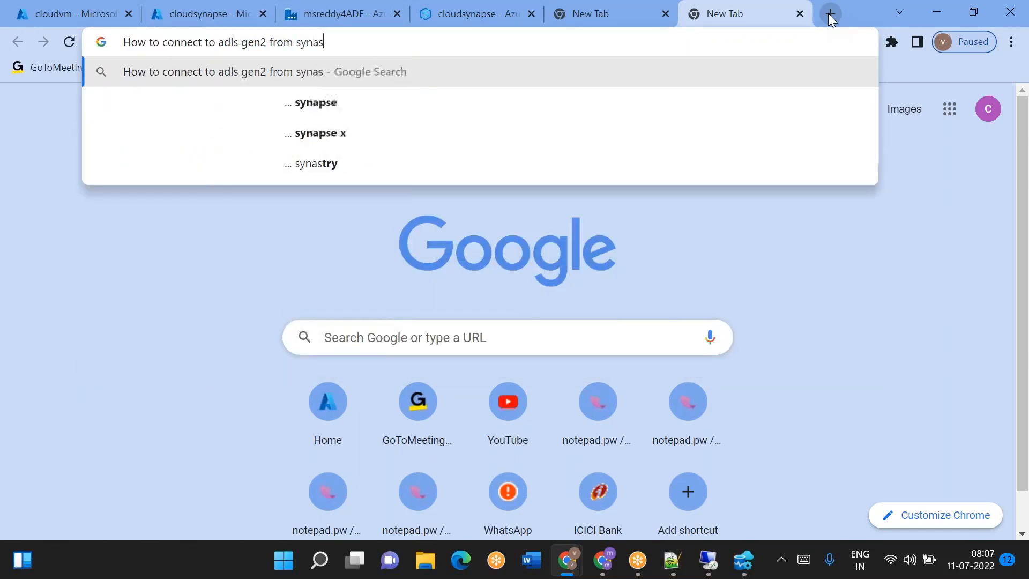
pyautogui.write('pse noteboo')
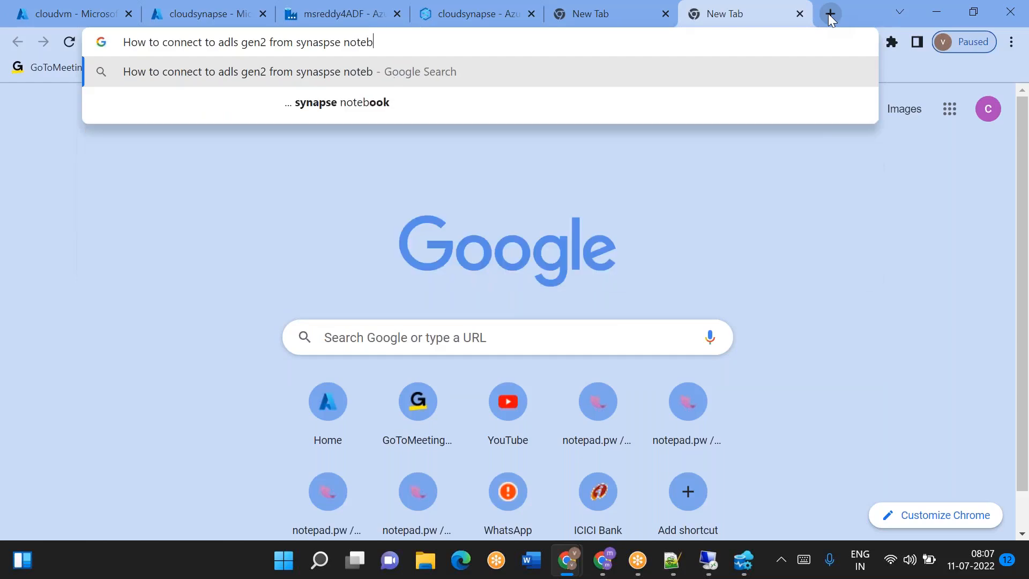
pyautogui.write('k +')
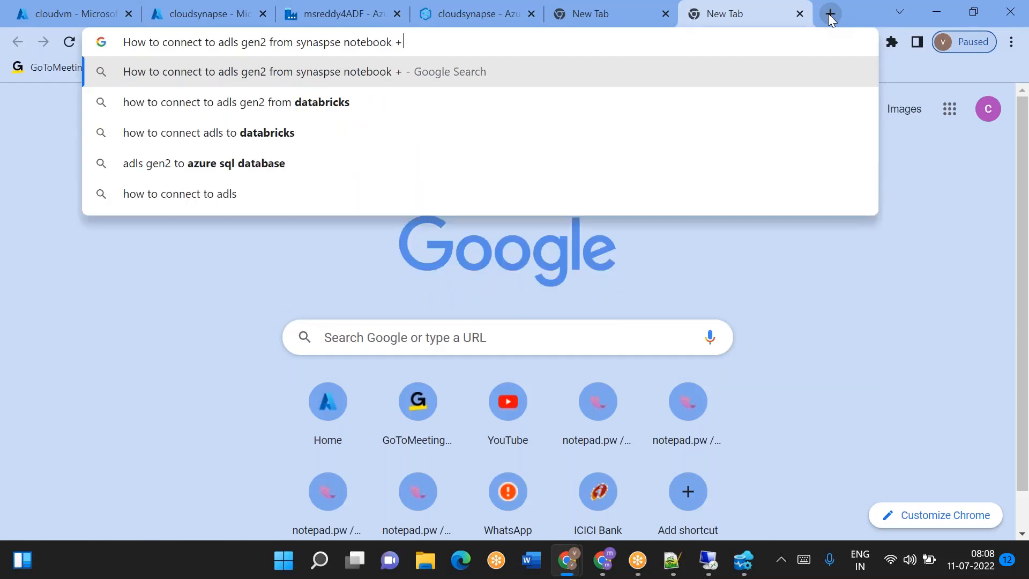
pyautogui.press('BackSpace')
pyautogui.press('BackSpace')
pyautogui.press('Return')
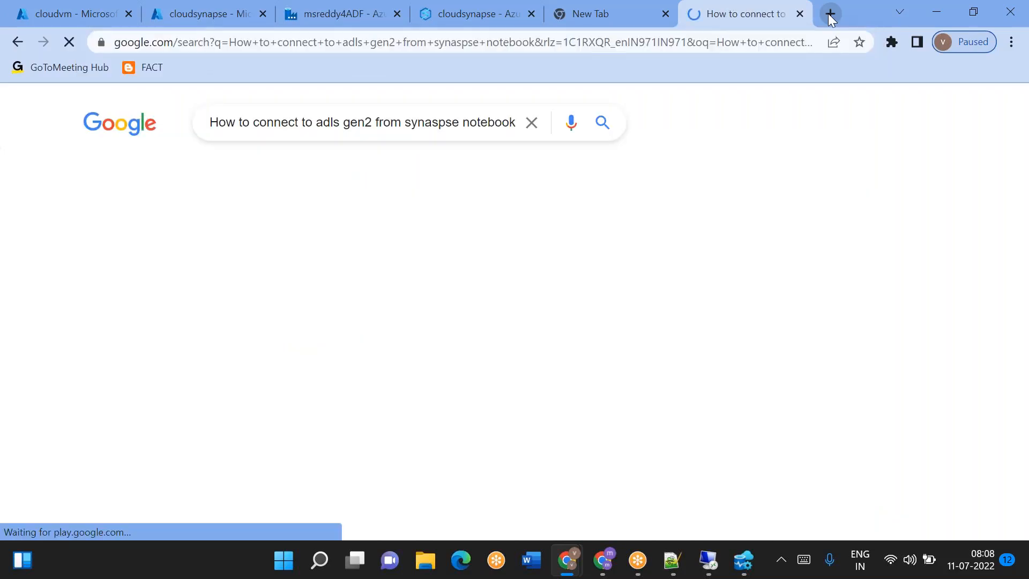
# Open the Microsoft Docs quickstart on reading ADLS Gen2 data to a Pandas dataframe in a new tab and look through its notebook code and sample output
pyautogui.scroll(-2, 205, 385)
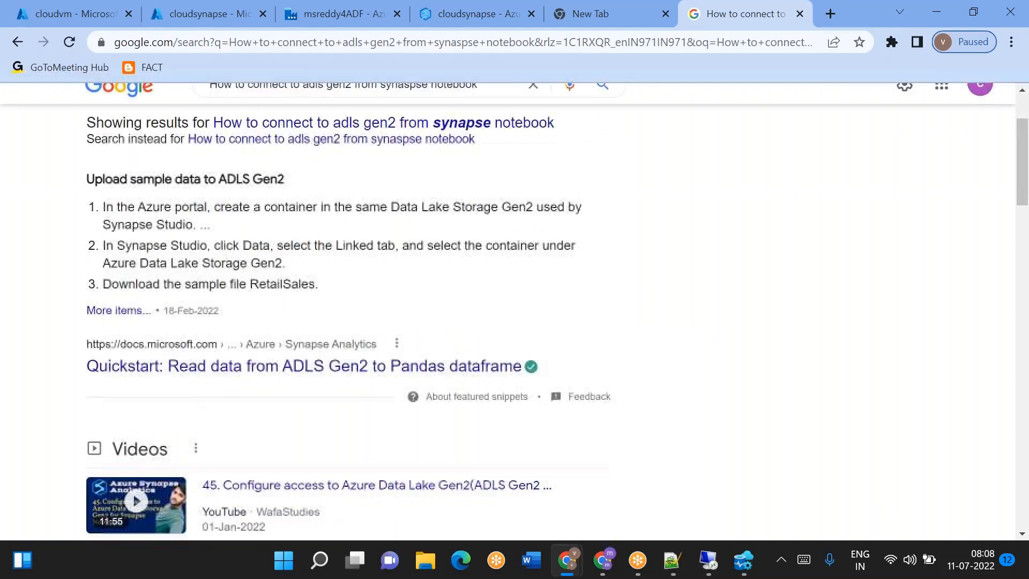
pyautogui.rightClick(189, 370)
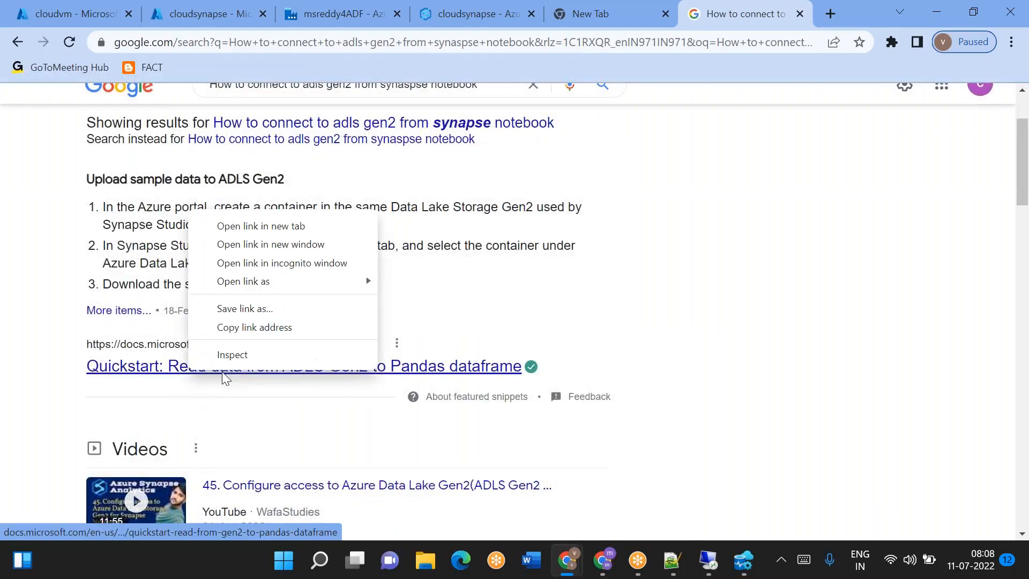
pyautogui.click(256, 227)
pyautogui.click(758, 15)
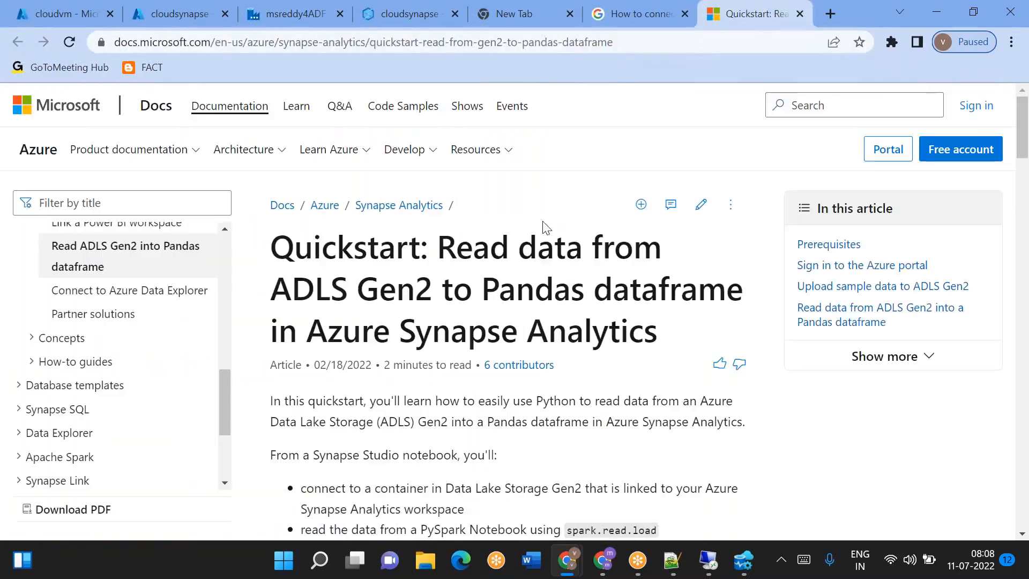
pyautogui.scroll(-10, 525, 324)
pyautogui.scroll(-15, 509, 311)
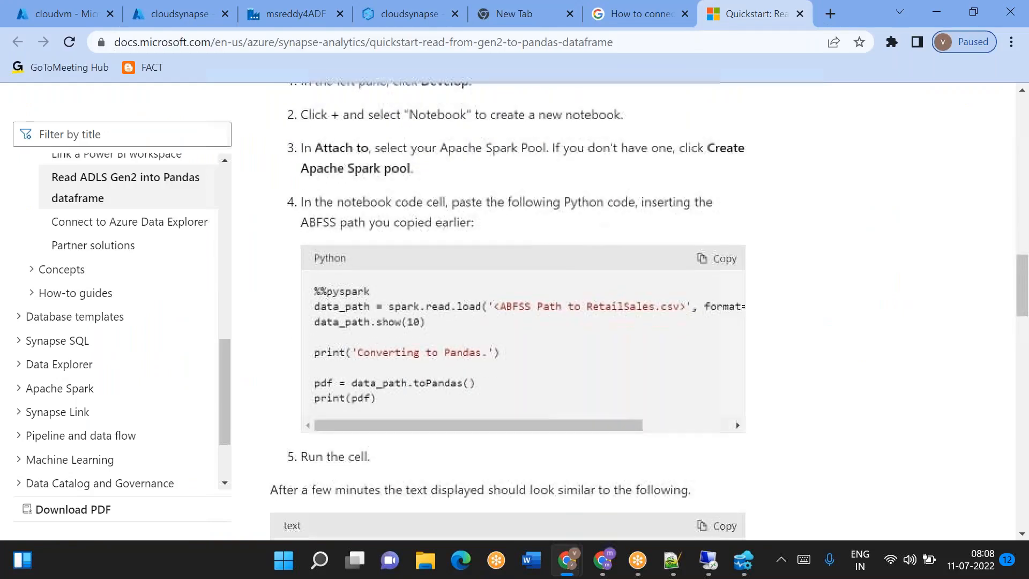
pyautogui.scroll(-15, 509, 311)
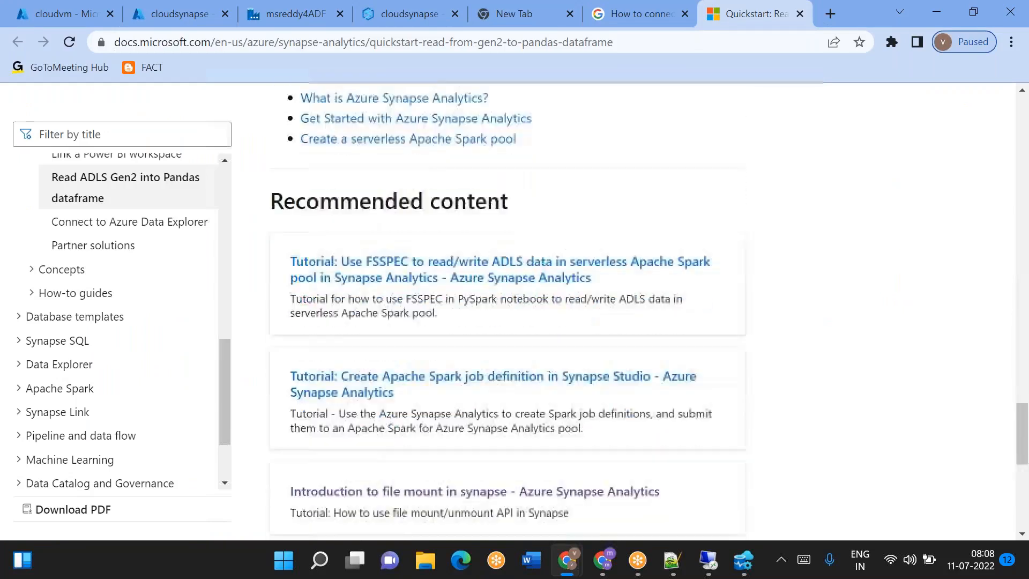
pyautogui.scroll(7, 510, 311)
pyautogui.scroll(7, 322, 304)
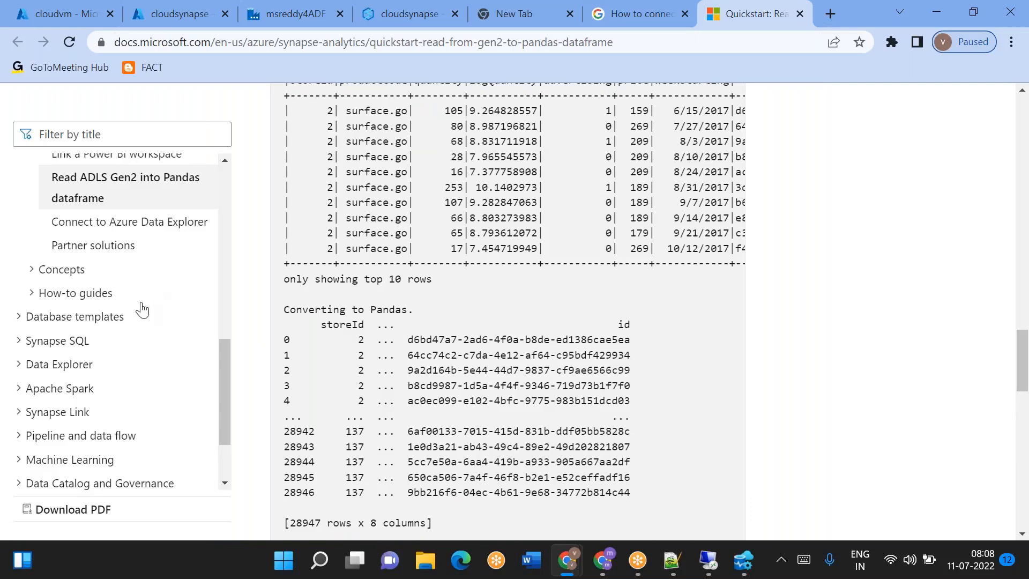
# Review the quickstart's spark.read.load sample code, ADLS Gen2 upload instructions and prerequisites
pyautogui.scroll(2, 143, 306)
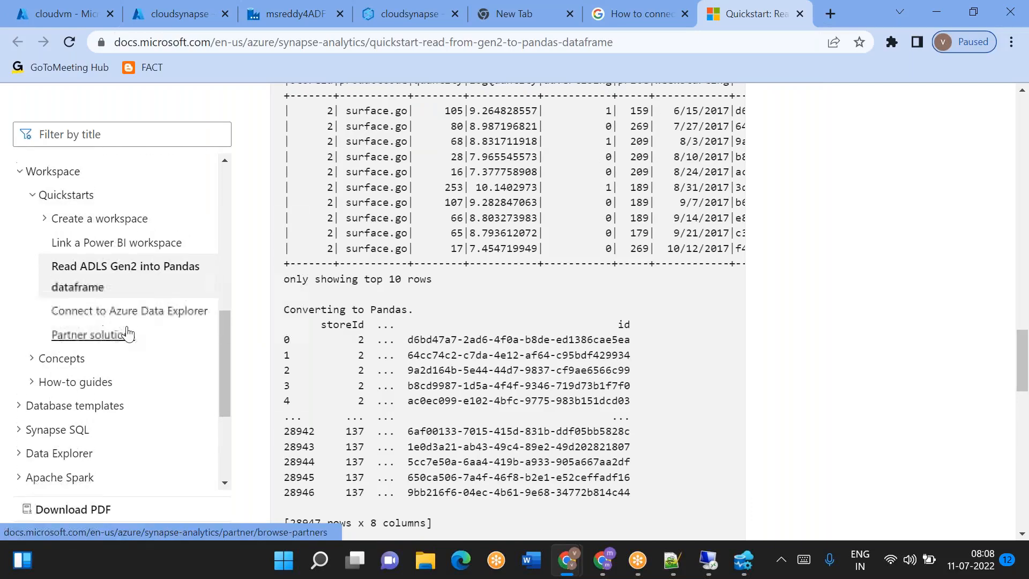
pyautogui.scroll(-2, 127, 332)
pyautogui.scroll(1, 501, 299)
pyautogui.scroll(8, 502, 299)
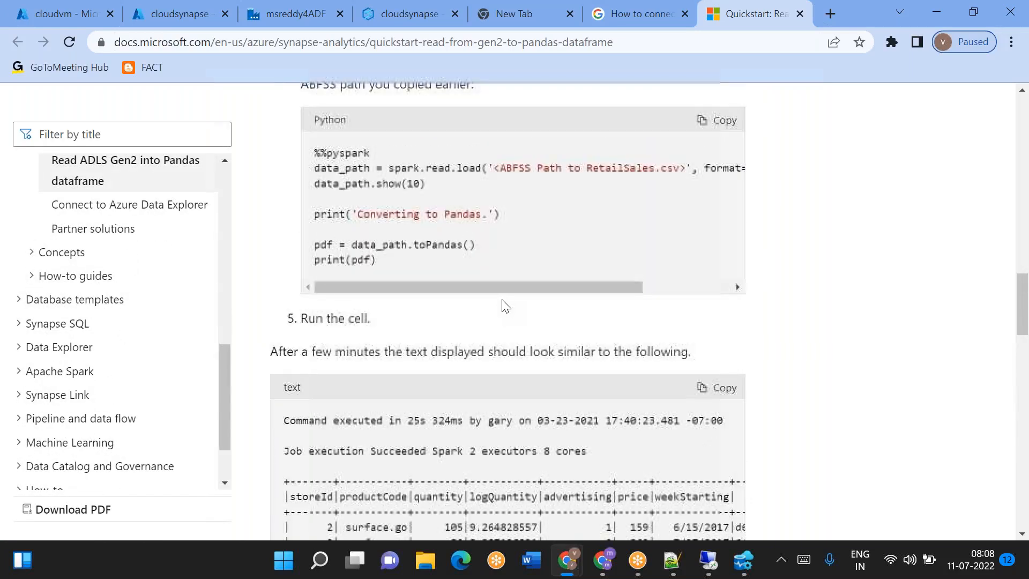
pyautogui.hscroll(5, 511, 290)
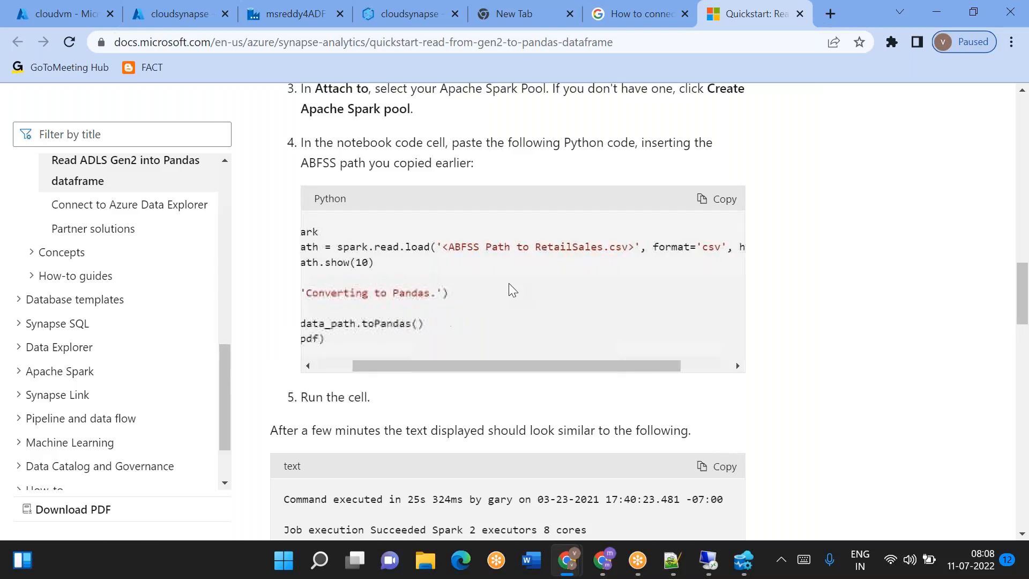
pyautogui.scroll(1, 511, 289)
pyautogui.scroll(6, 509, 284)
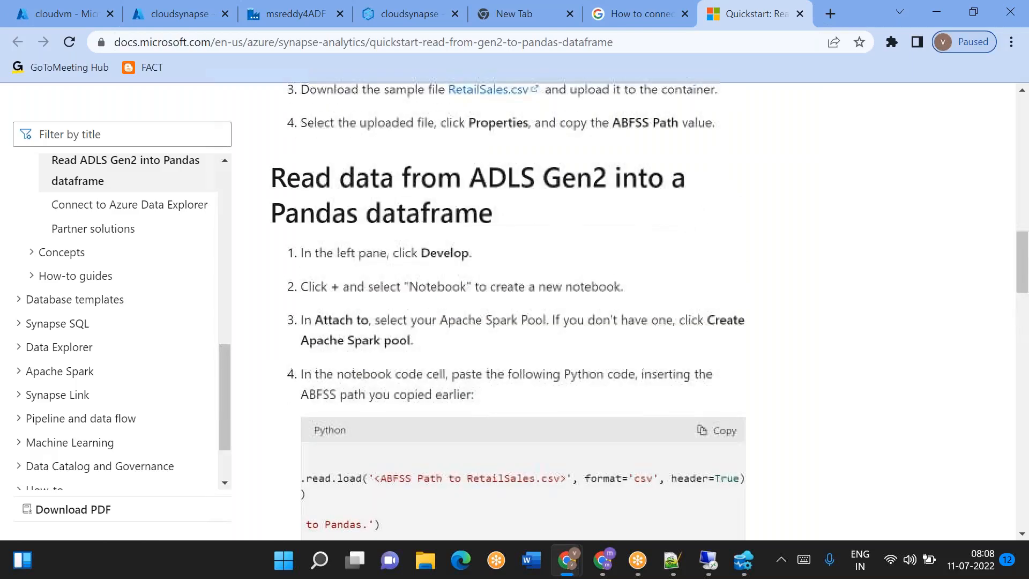
pyautogui.scroll(6, 480, 312)
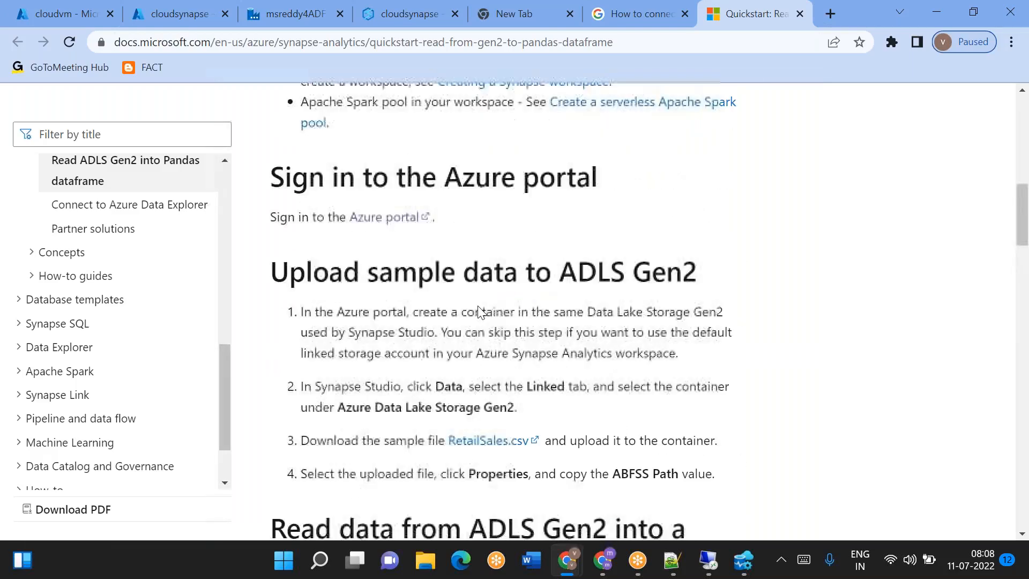
pyautogui.scroll(7, 515, 309)
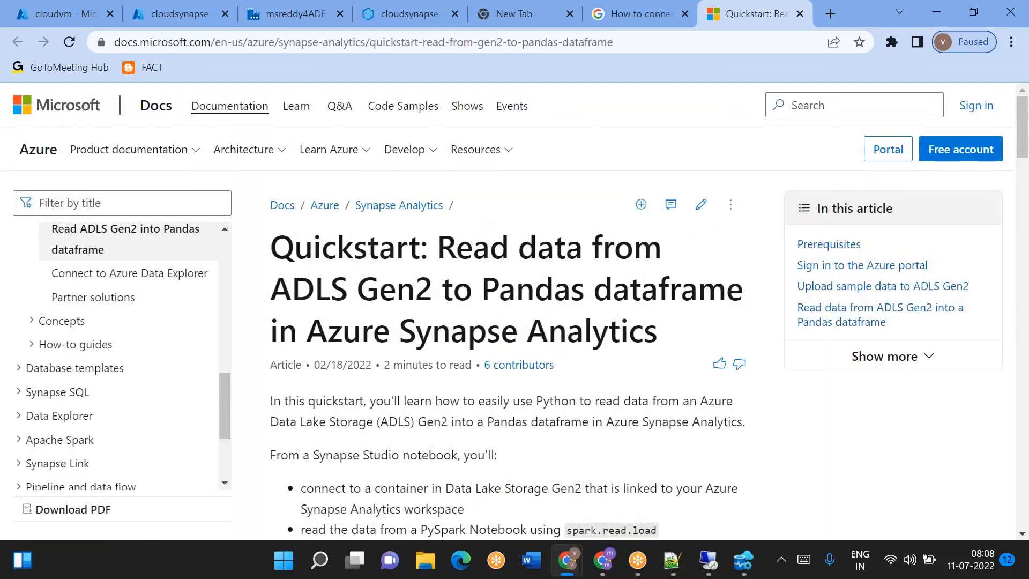
pyautogui.scroll(-6, 509, 322)
pyautogui.scroll(-3, 163, 409)
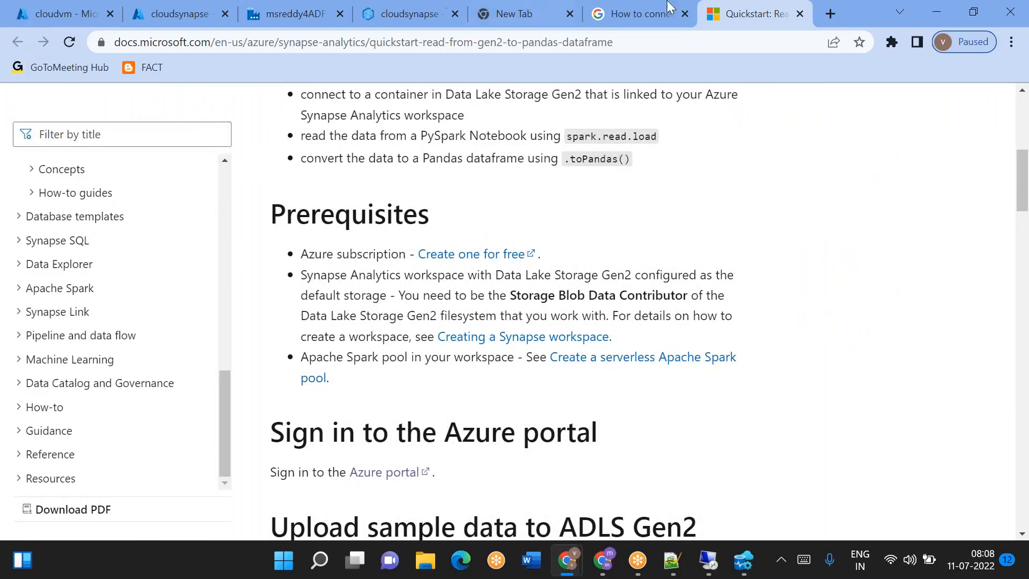
# Return to the Google results and open the Microsoft Docs tutorial on using Pandas to read/write ADLS data in a serverless Spark pool
pyautogui.click(652, 7)
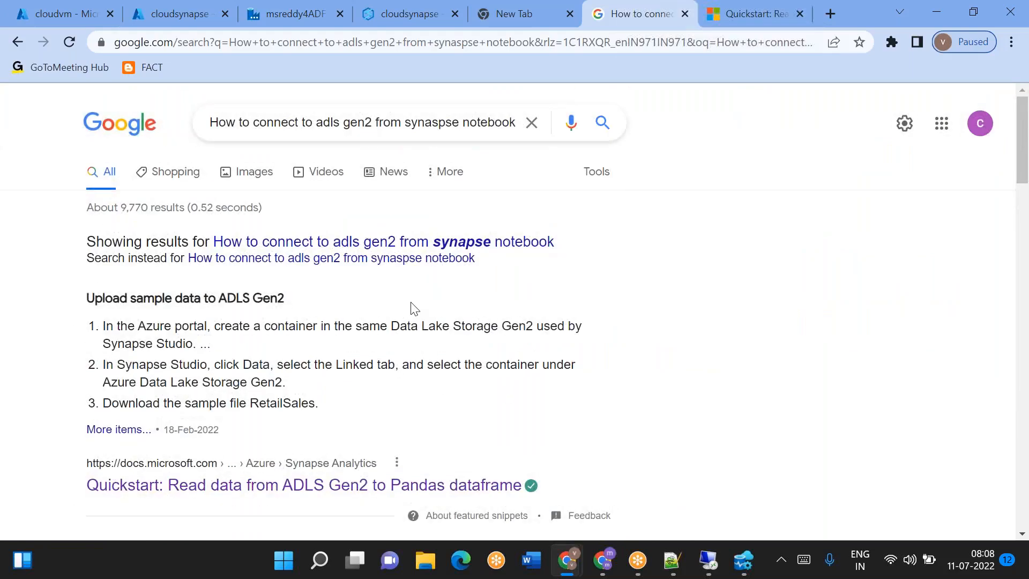
pyautogui.scroll(-7, 411, 306)
pyautogui.scroll(-9, 379, 316)
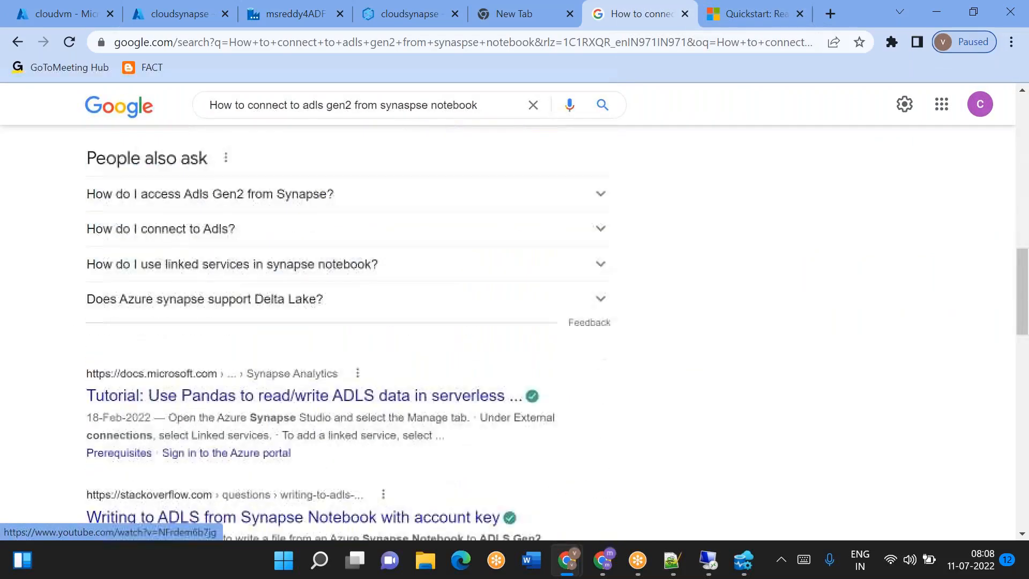
pyautogui.scroll(-1, 346, 264)
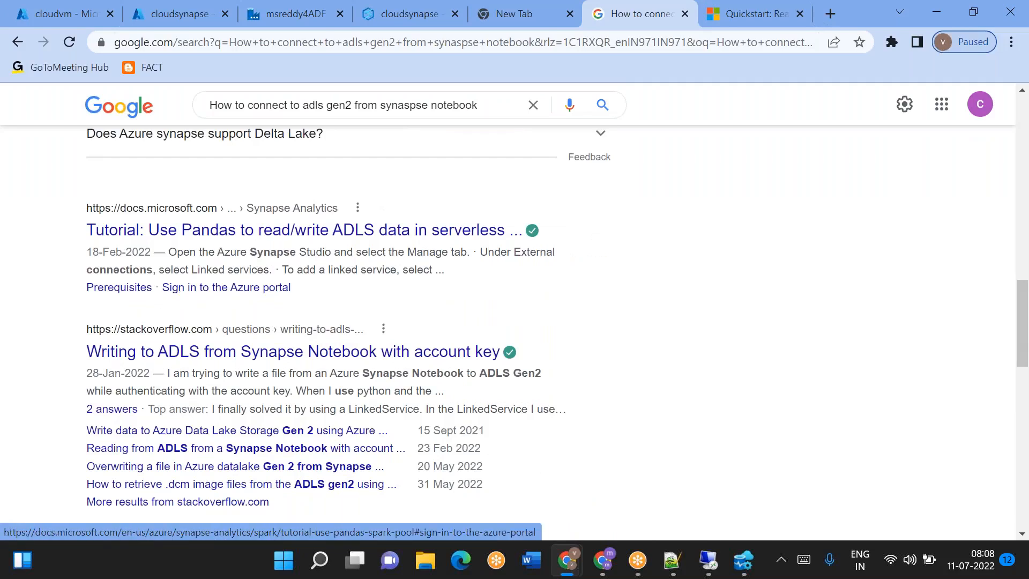
pyautogui.click(256, 220)
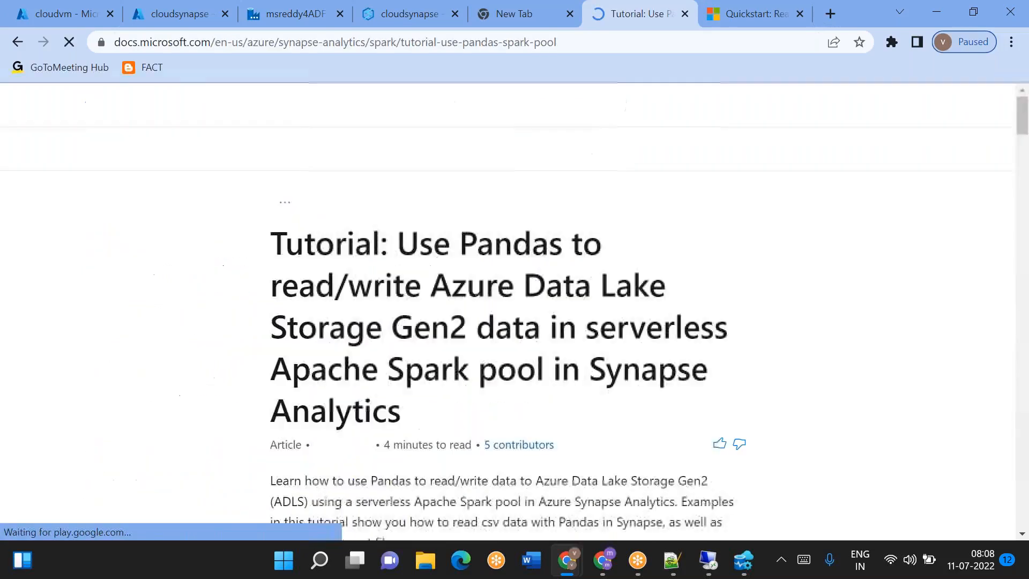
# Examine the Pandas tutorial's linked service setup and its PySpark examples for reading and writing files in ADLS Gen2
pyautogui.scroll(-10, 615, 333)
pyautogui.scroll(-15, 615, 333)
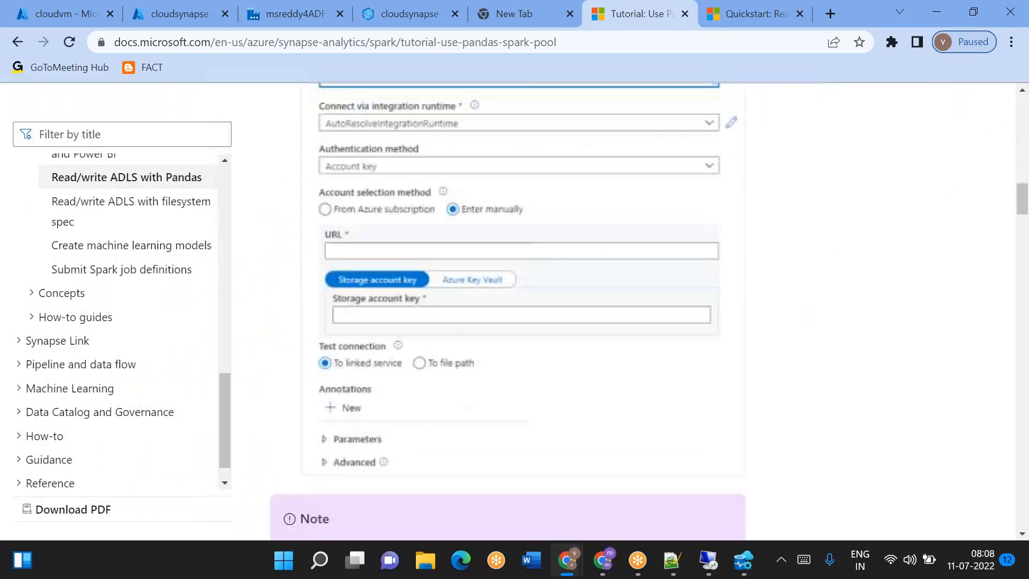
pyautogui.scroll(-2, 508, 311)
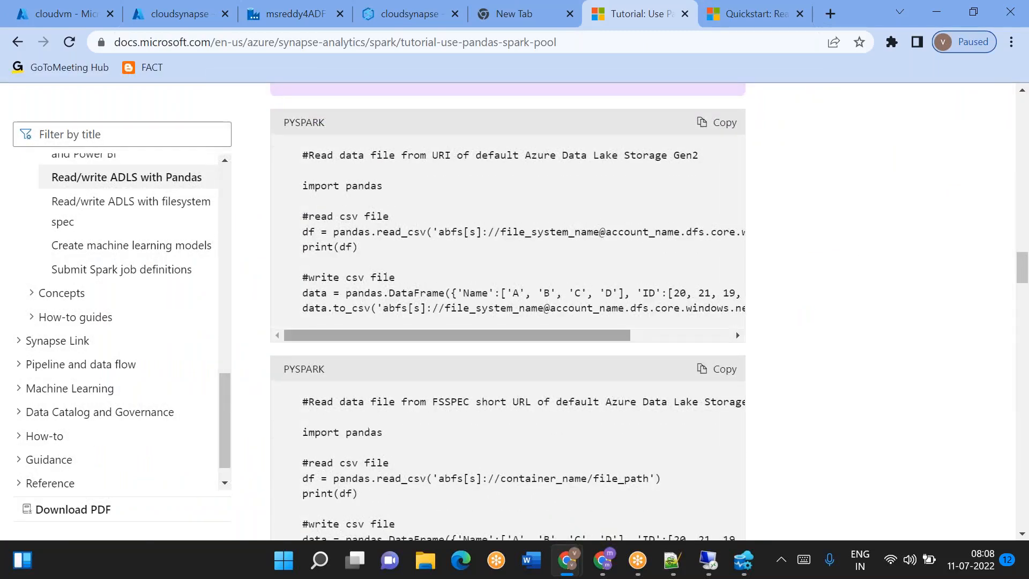
pyautogui.scroll(-8, 508, 311)
pyautogui.scroll(-16, 509, 311)
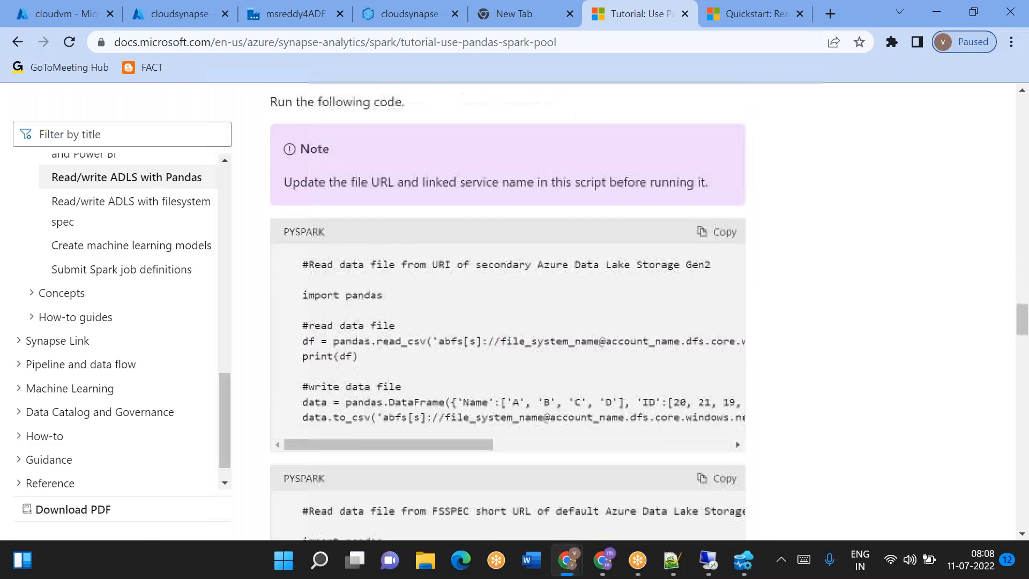
pyautogui.scroll(-16, 509, 311)
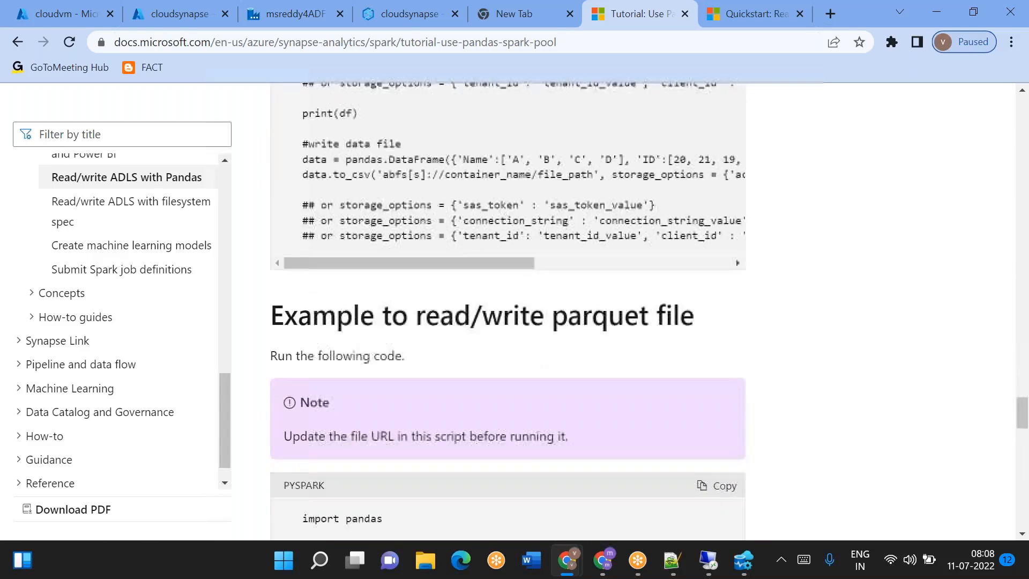
pyautogui.scroll(-5, 508, 322)
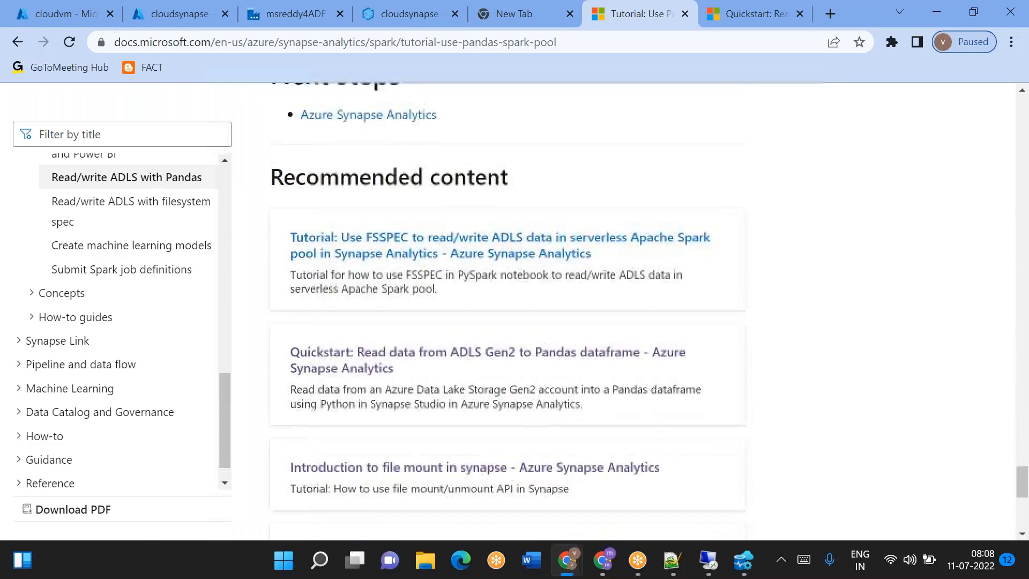
pyautogui.scroll(3, 443, 264)
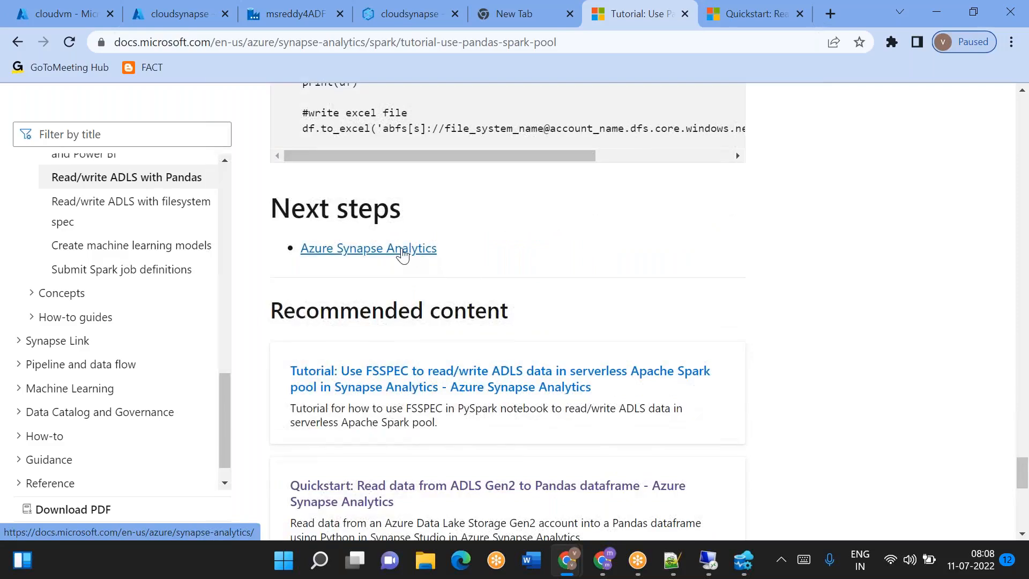
# Open the "Read/write ADLS with filesystem spec" tutorial and look through its linked service setup and FSSPEC code examples
pyautogui.click(19, 342)
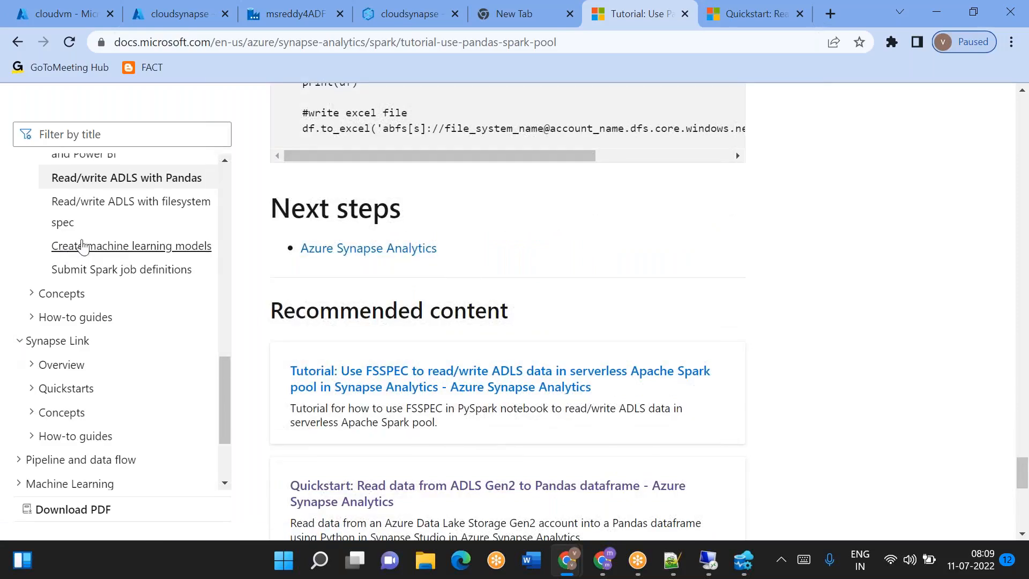
pyautogui.click(107, 201)
pyautogui.scroll(-10, 484, 306)
pyautogui.scroll(2, 485, 309)
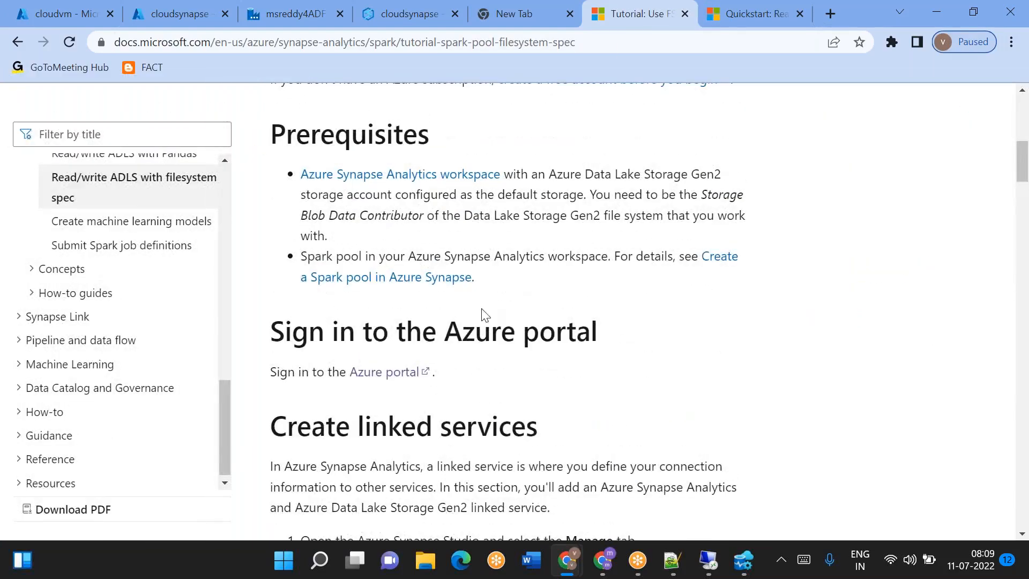
pyautogui.scroll(-15, 508, 340)
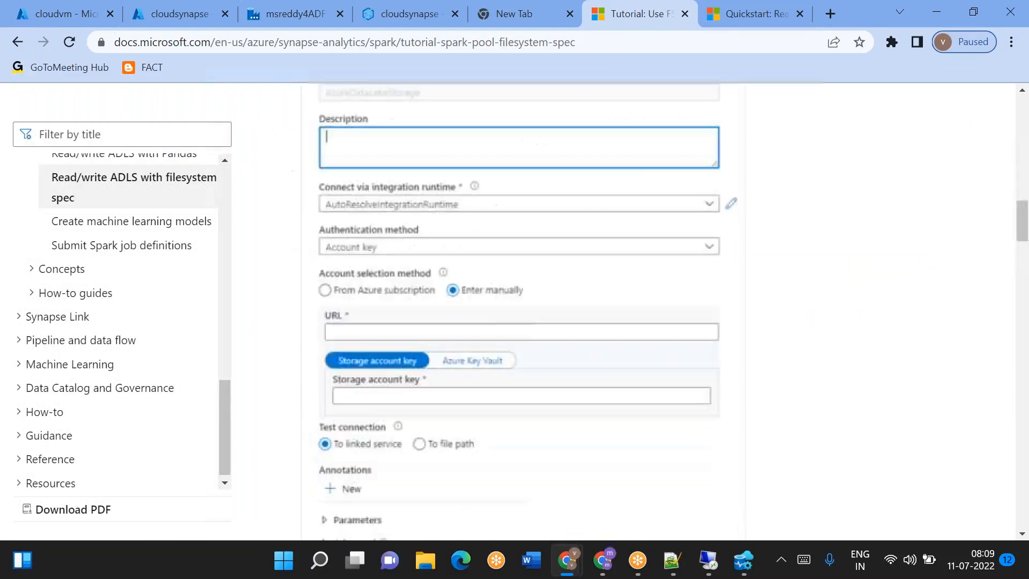
pyautogui.scroll(-6, 435, 300)
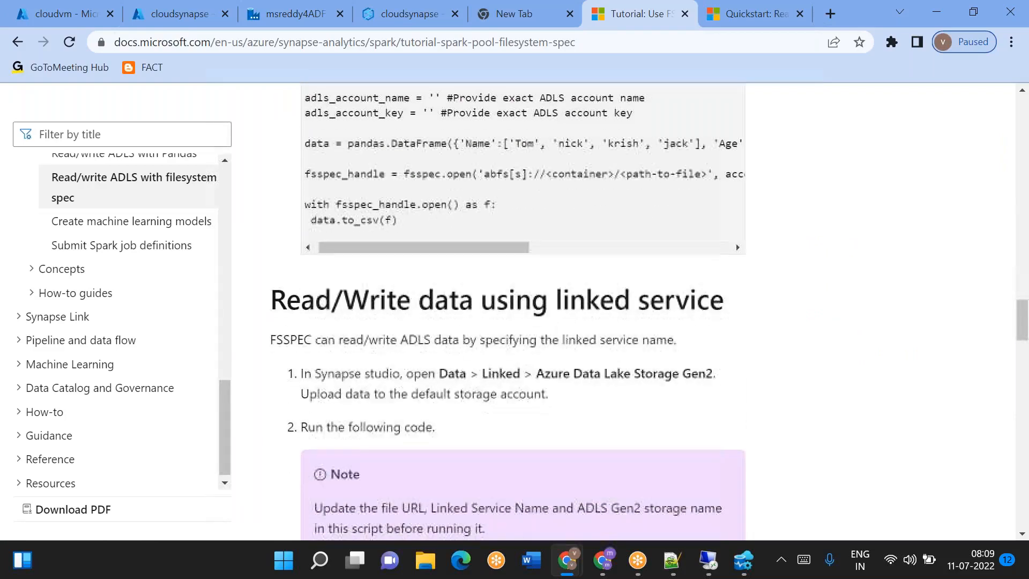
pyautogui.scroll(2, 436, 300)
pyautogui.scroll(-2, 435, 300)
pyautogui.scroll(-9, 436, 300)
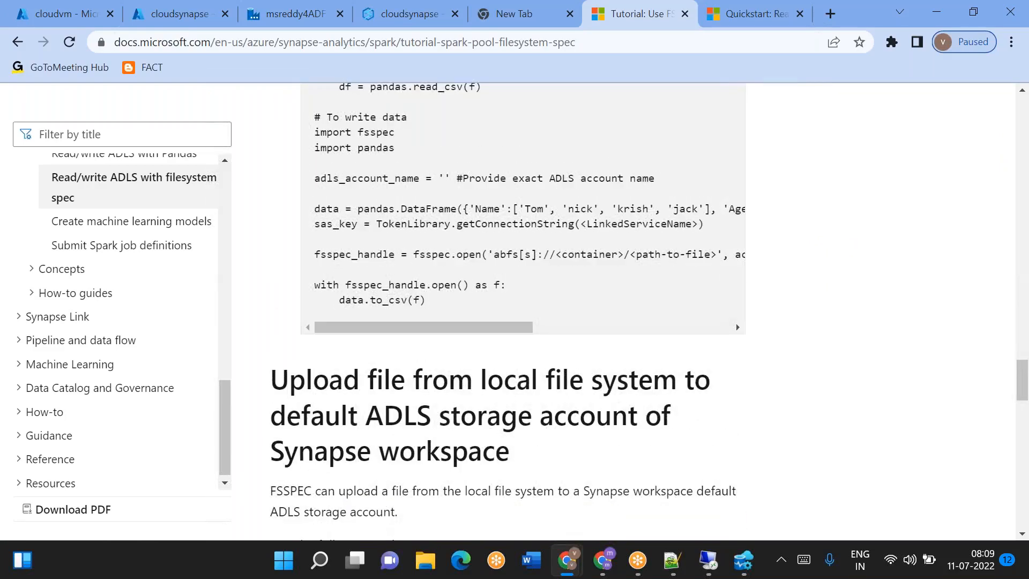
pyautogui.scroll(-7, 436, 300)
pyautogui.scroll(-12, 509, 311)
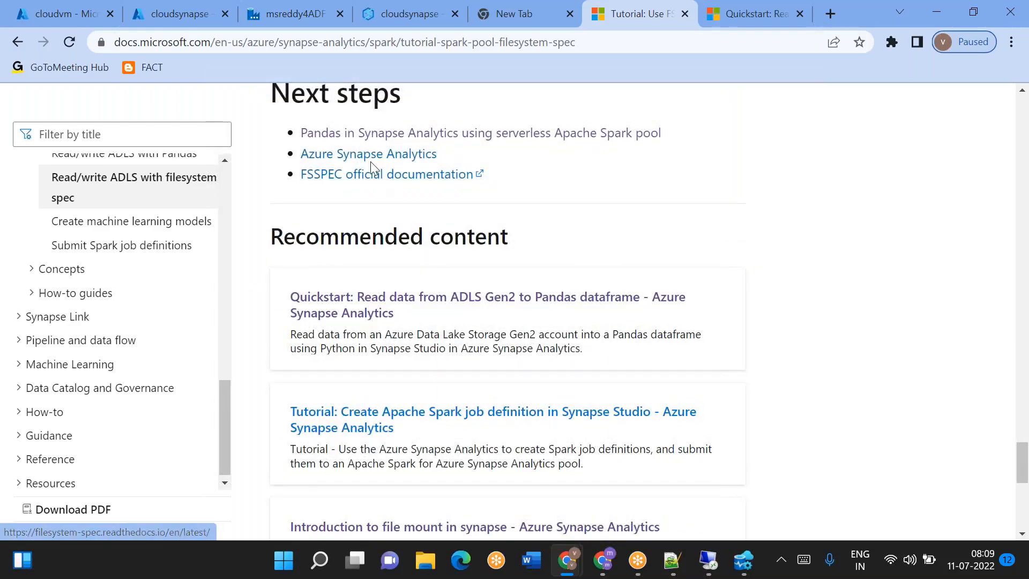
# Search Google in a new browser tab for "synapse utility commands"
pyautogui.click(830, 13)
pyautogui.write('sy')
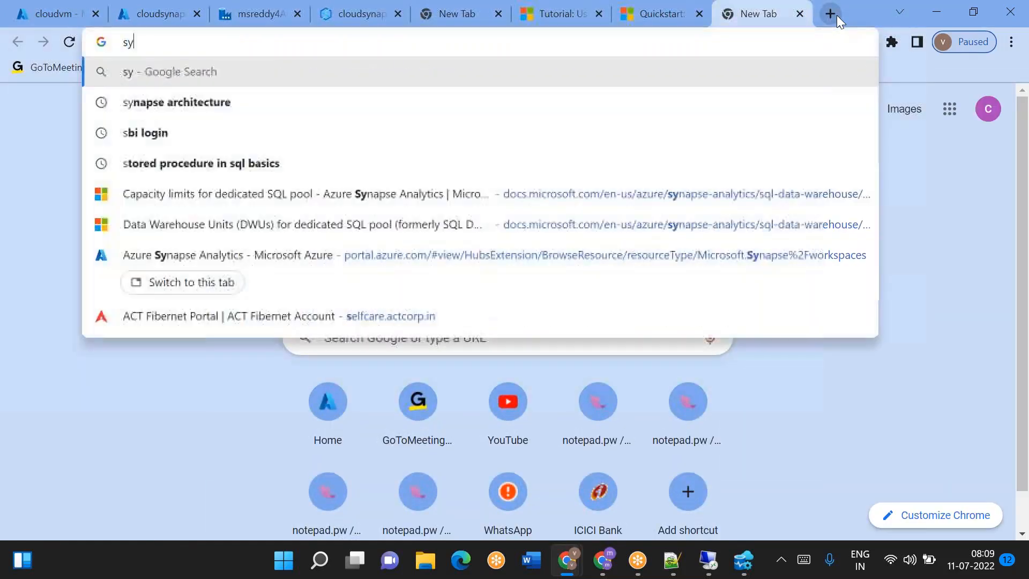
pyautogui.write('napse utility')
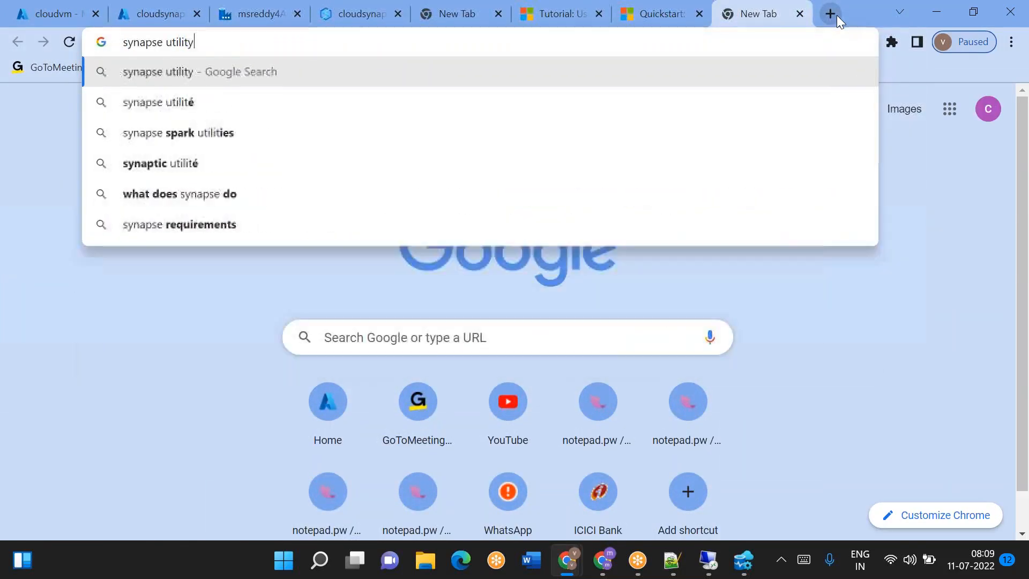
pyautogui.write(' commands')
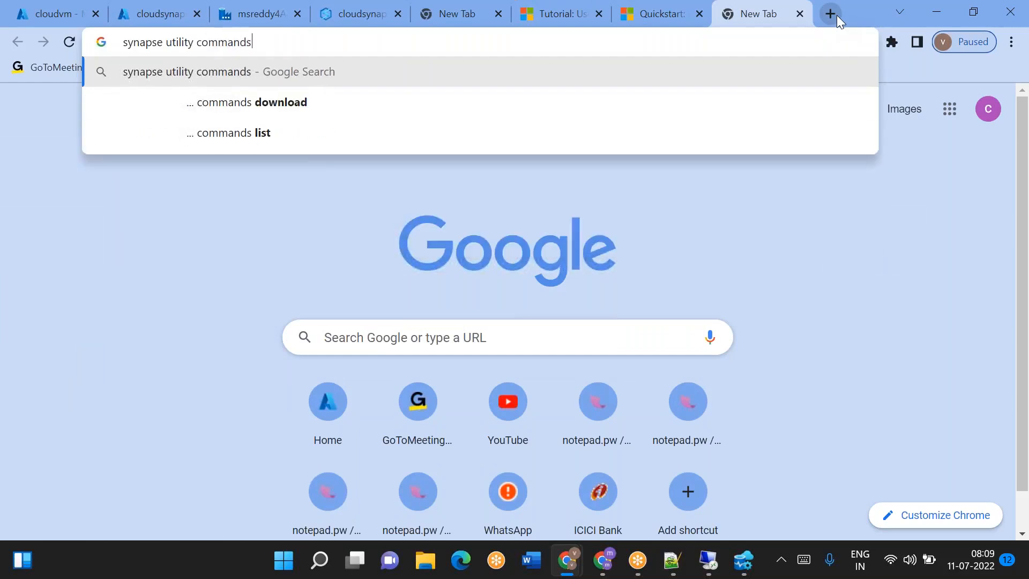
pyautogui.press('Return')
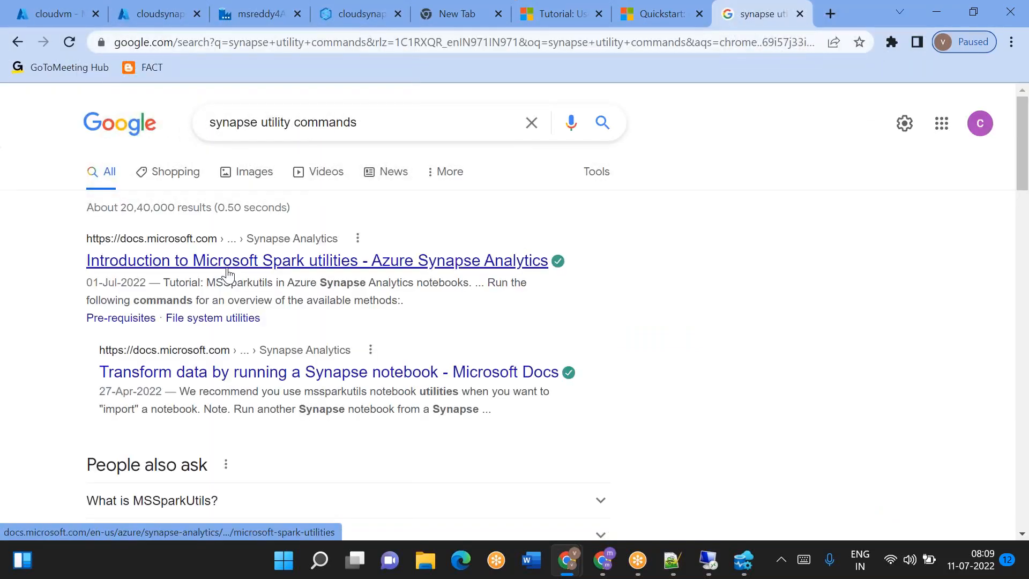
# Open the Introduction to Microsoft Spark Utilities article, review its storage access code and highlight mssparkutils in the fs.help() example
pyautogui.click(227, 273)
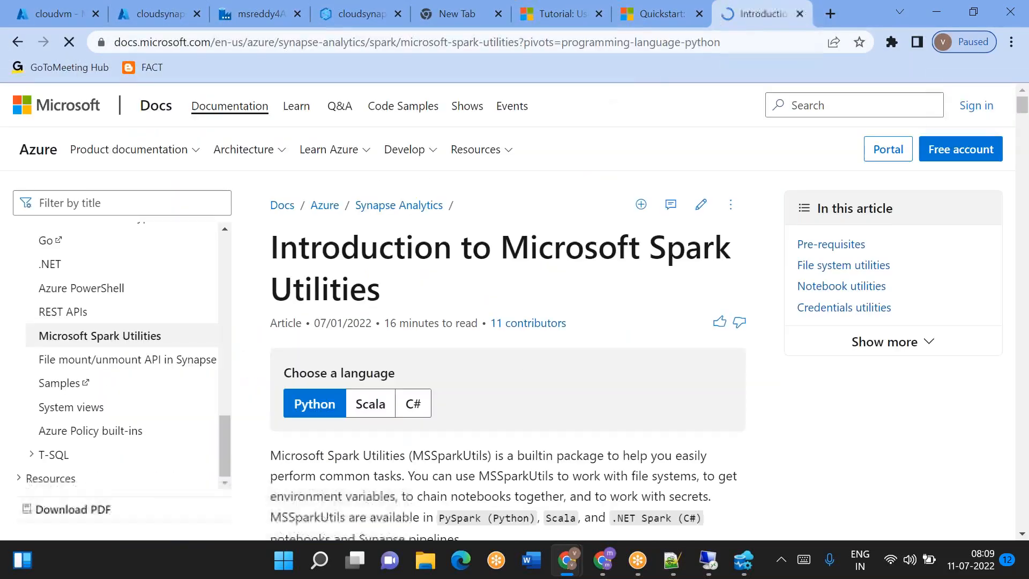
pyautogui.scroll(-20, 524, 358)
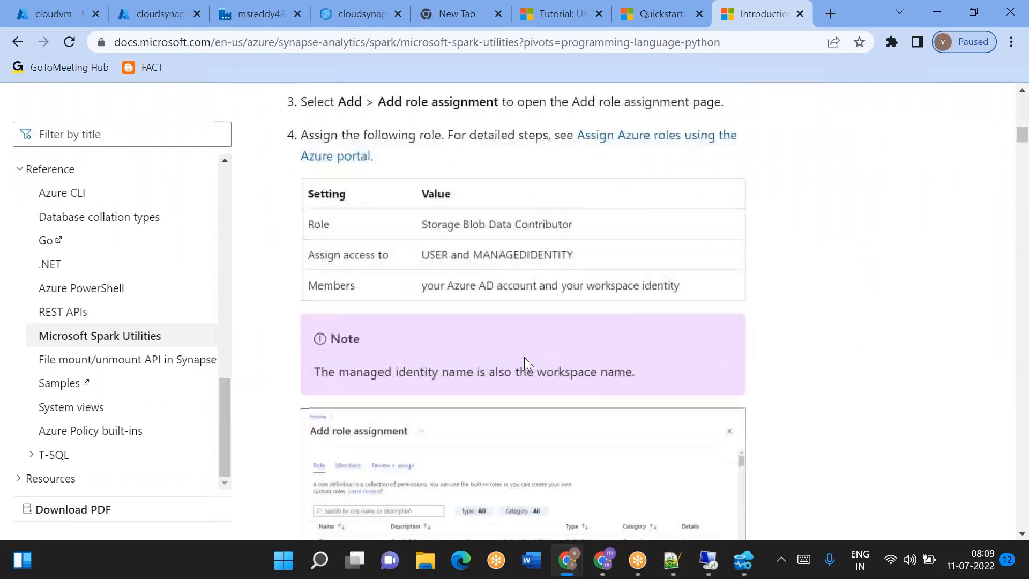
pyautogui.scroll(-15, 525, 358)
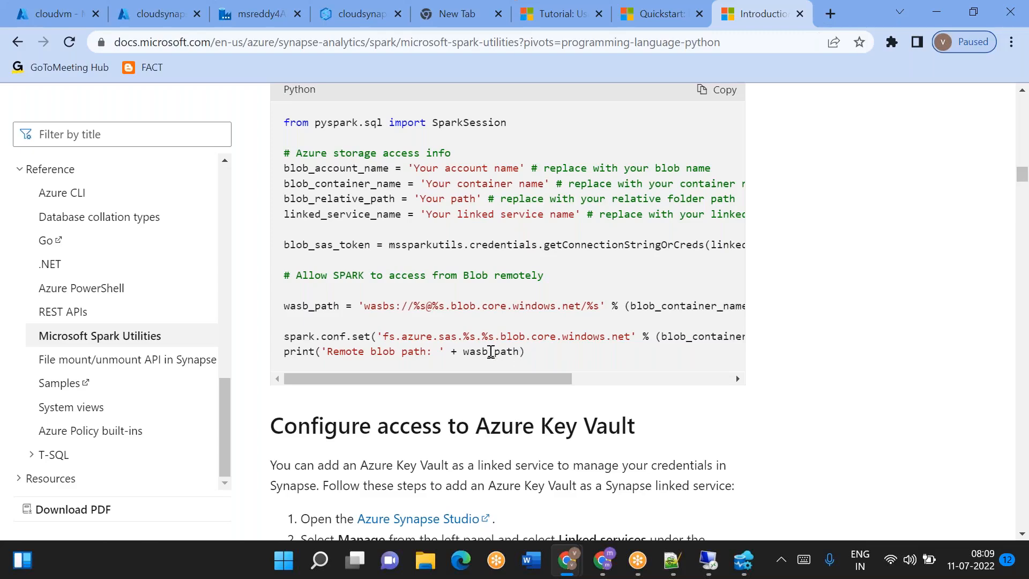
pyautogui.scroll(1, 491, 352)
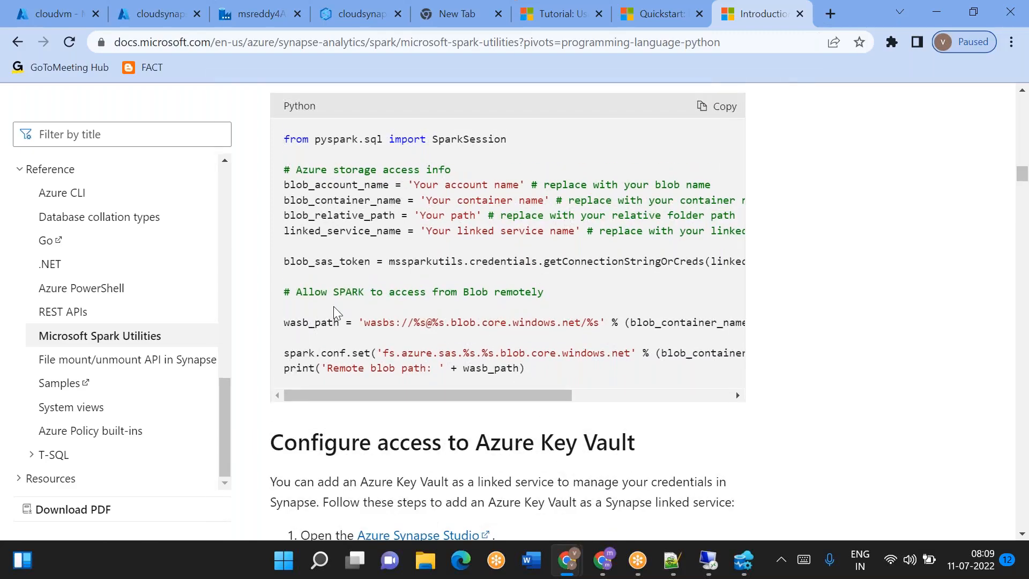
pyautogui.scroll(2, 409, 280)
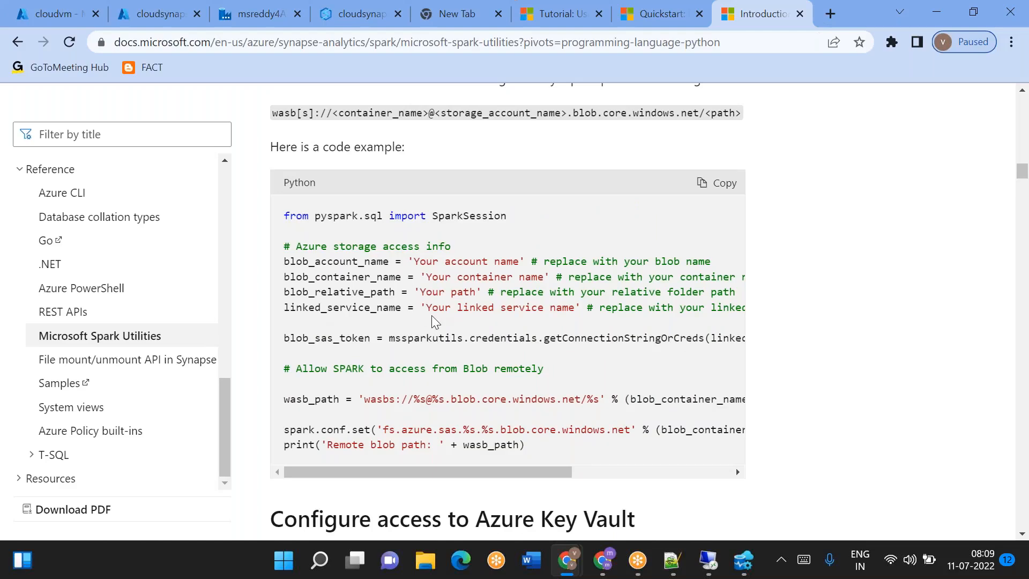
pyautogui.scroll(-10, 432, 315)
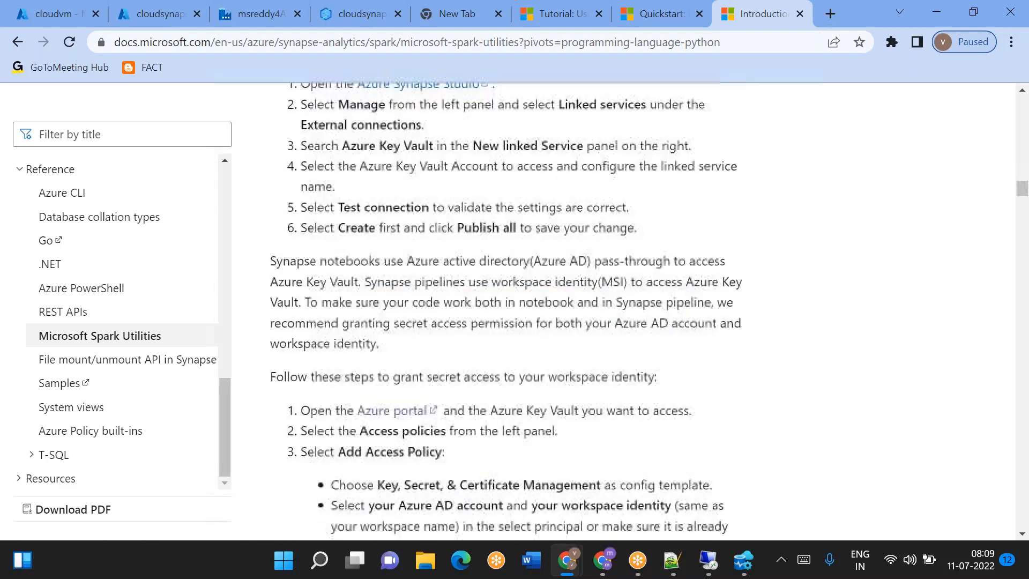
pyautogui.scroll(-12, 508, 311)
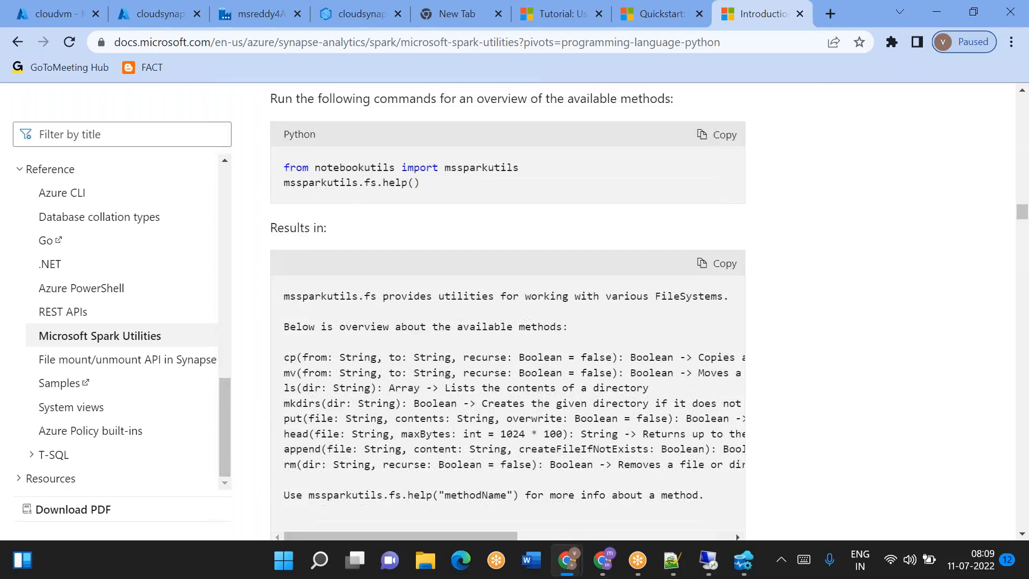
pyautogui.doubleClick(319, 182)
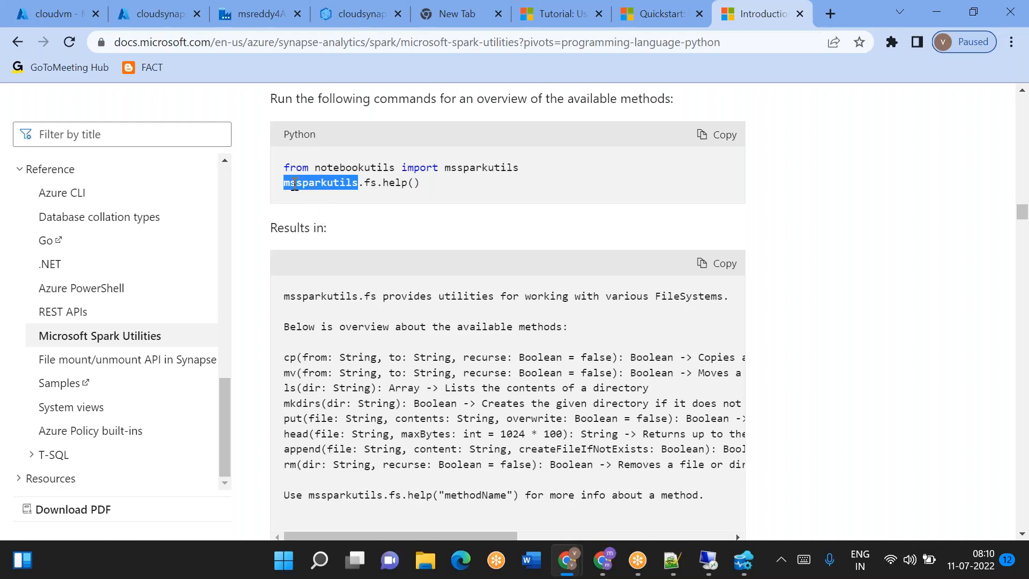
# Highlight the mssparkutils, fs and help() parts of the fs.help() example to examine the command's structure
pyautogui.click(396, 222)
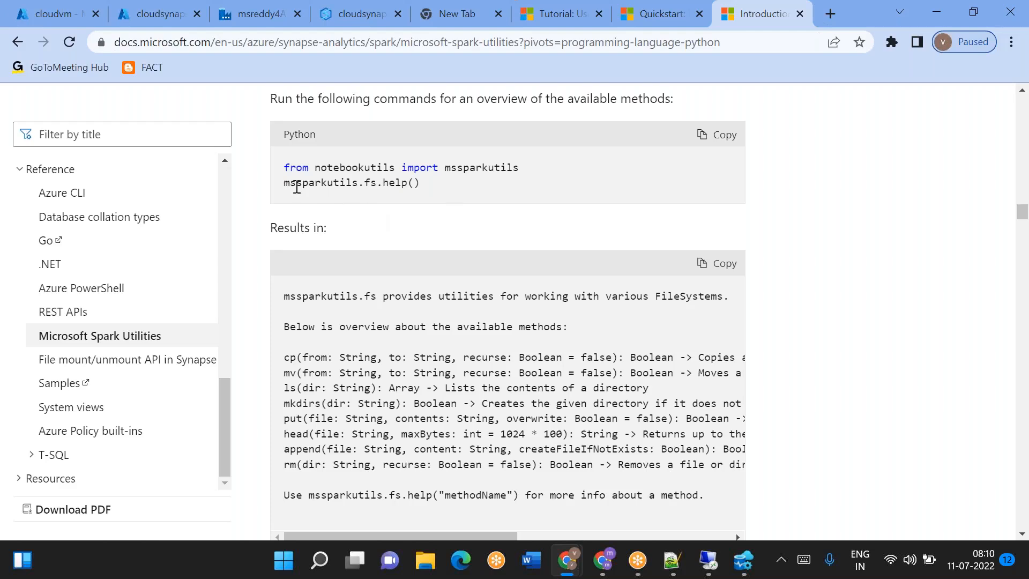
pyautogui.moveTo(296, 185); pyautogui.dragTo(440, 185)
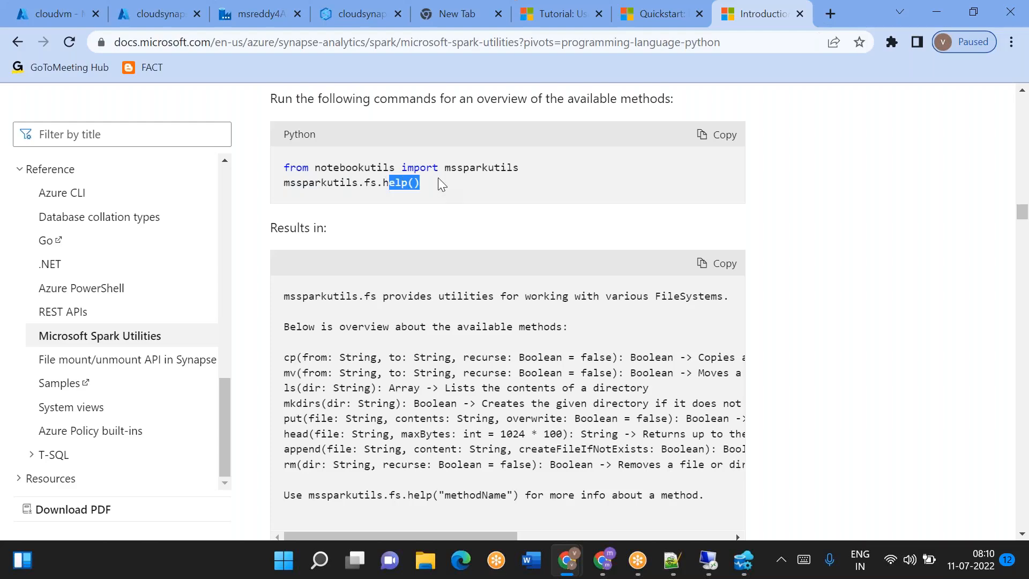
pyautogui.doubleClick(370, 184)
pyautogui.moveTo(296, 186); pyautogui.dragTo(346, 185)
pyautogui.doubleClick(368, 183)
pyautogui.moveTo(384, 183); pyautogui.dragTo(436, 259)
pyautogui.scroll(-3, 436, 259)
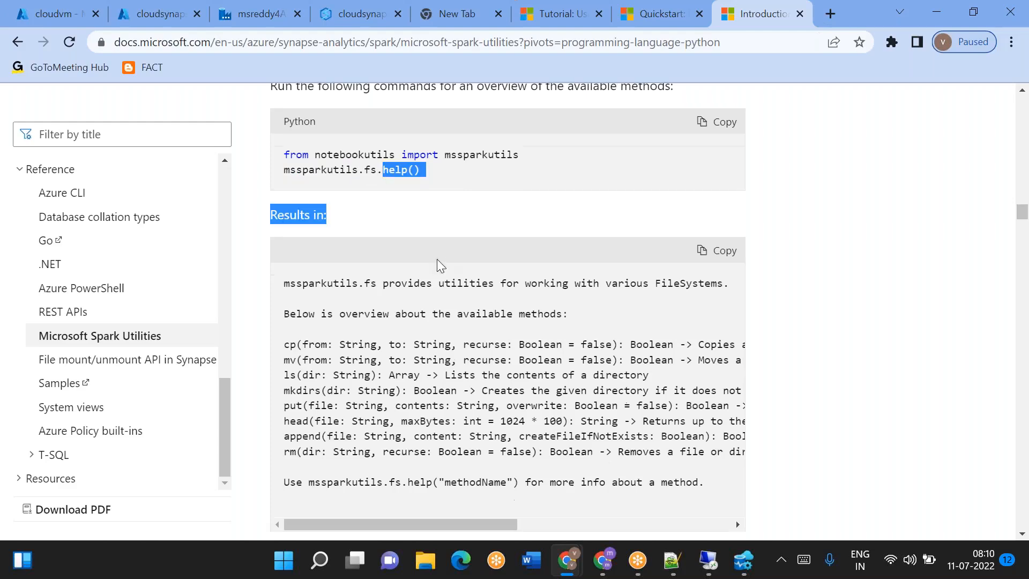
# Highlight the cp, mv and mkdirs methods and the lines from put through rm in the mssparkutils.fs help output
pyautogui.doubleClick(289, 157)
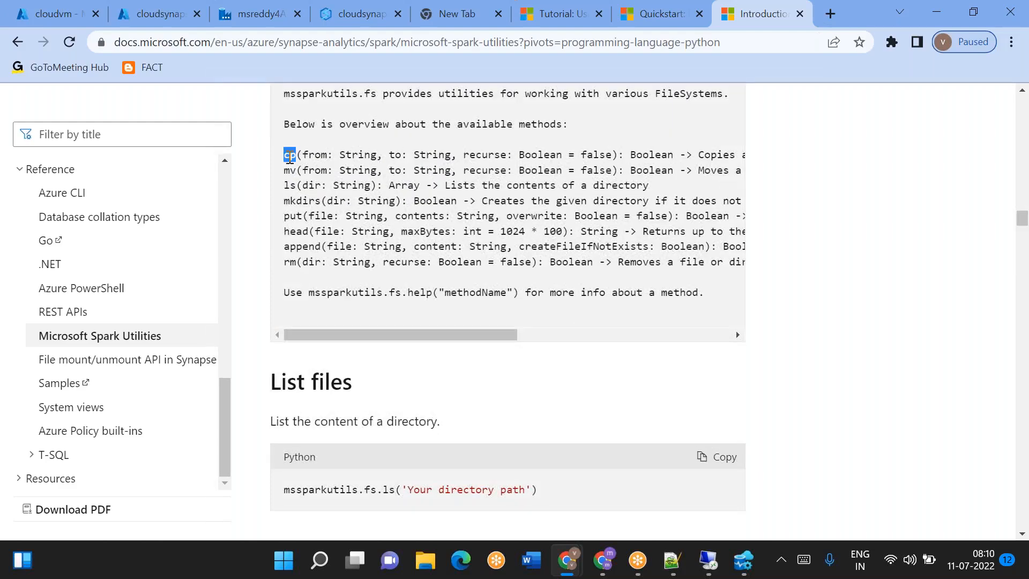
pyautogui.doubleClick(290, 170)
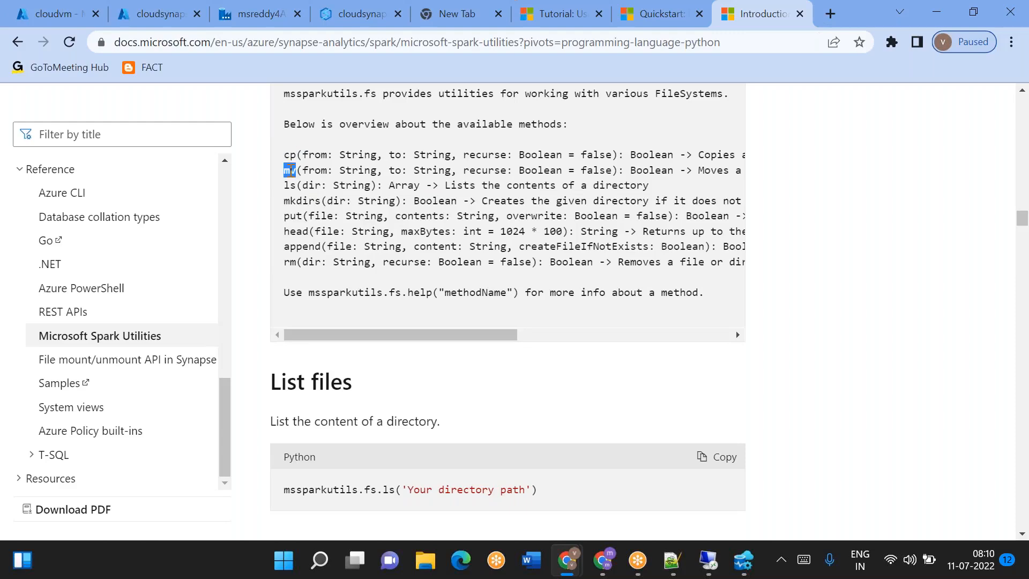
pyautogui.doubleClick(299, 200)
pyautogui.moveTo(284, 216); pyautogui.dragTo(316, 278)
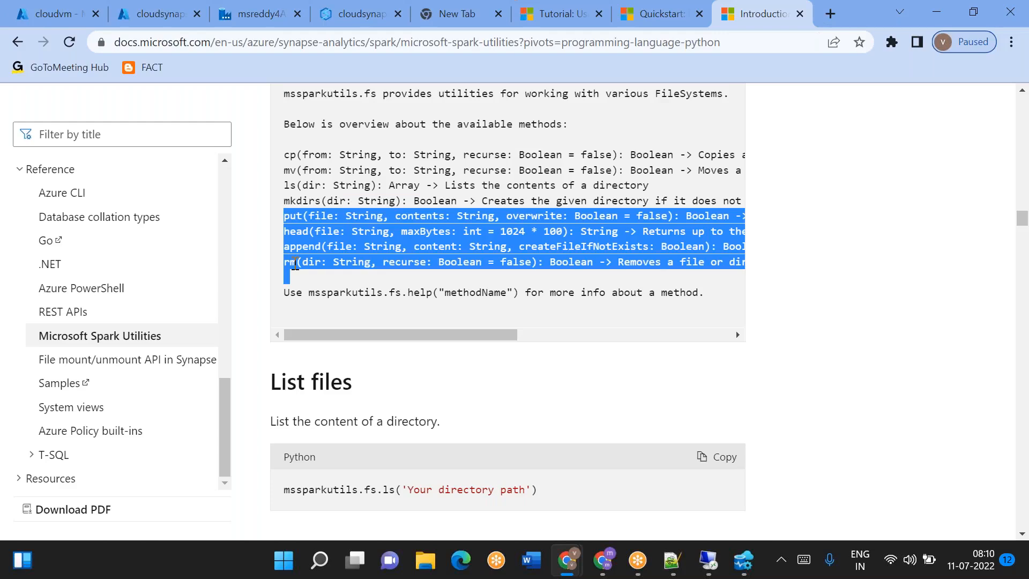
pyautogui.doubleClick(296, 263)
pyautogui.scroll(-8, 379, 292)
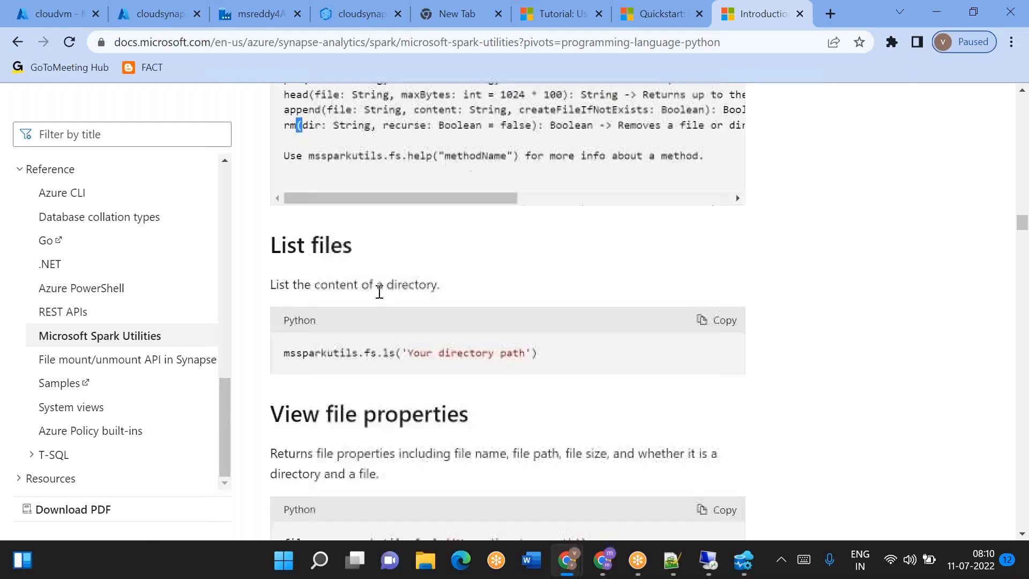
# Review the directory and file operation examples, and highlight cp, mv, ls and mkdirs in the method overview
pyautogui.scroll(-5, 380, 292)
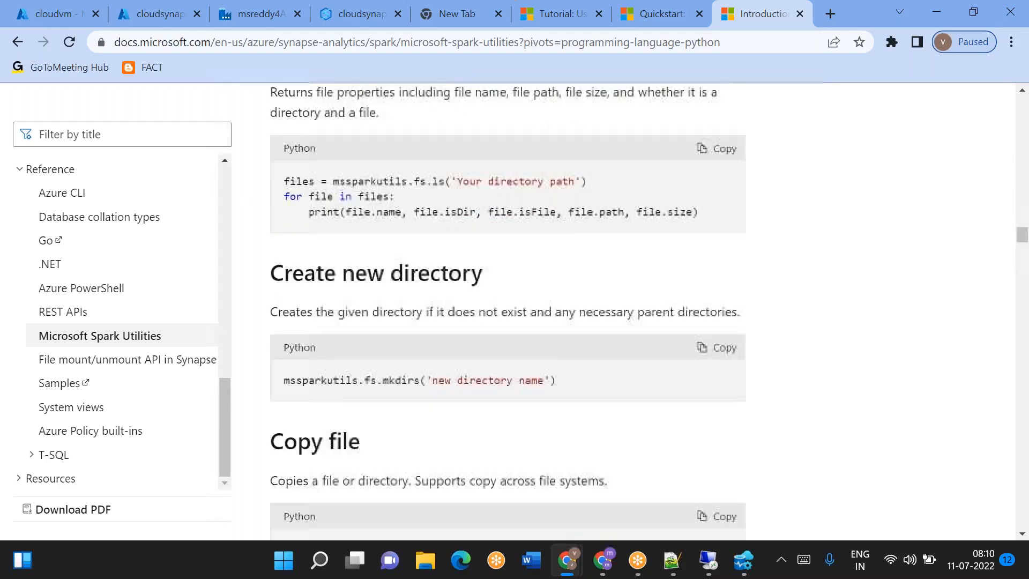
pyautogui.scroll(-6, 508, 311)
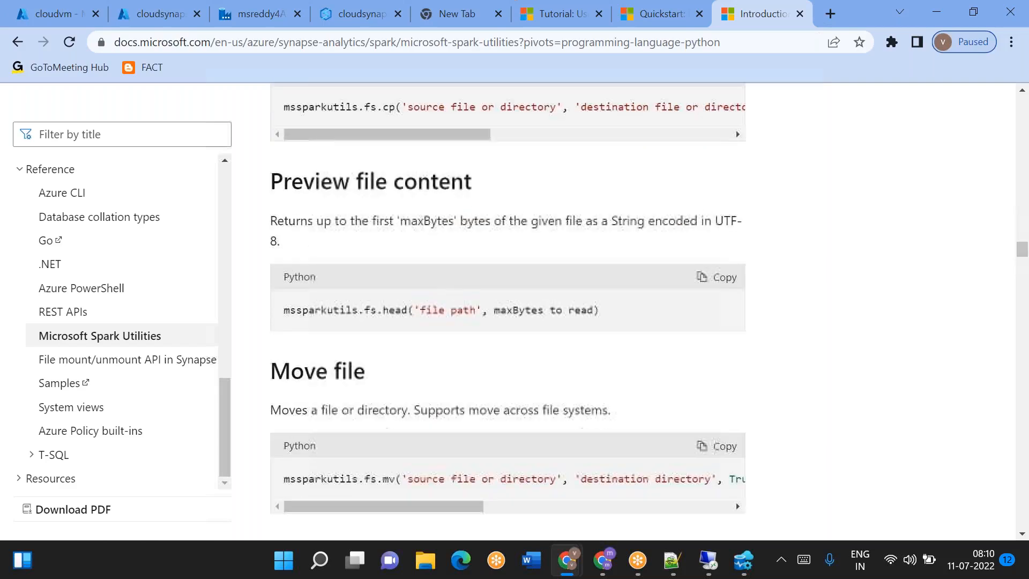
pyautogui.scroll(12, 508, 311)
pyautogui.scroll(8, 304, 316)
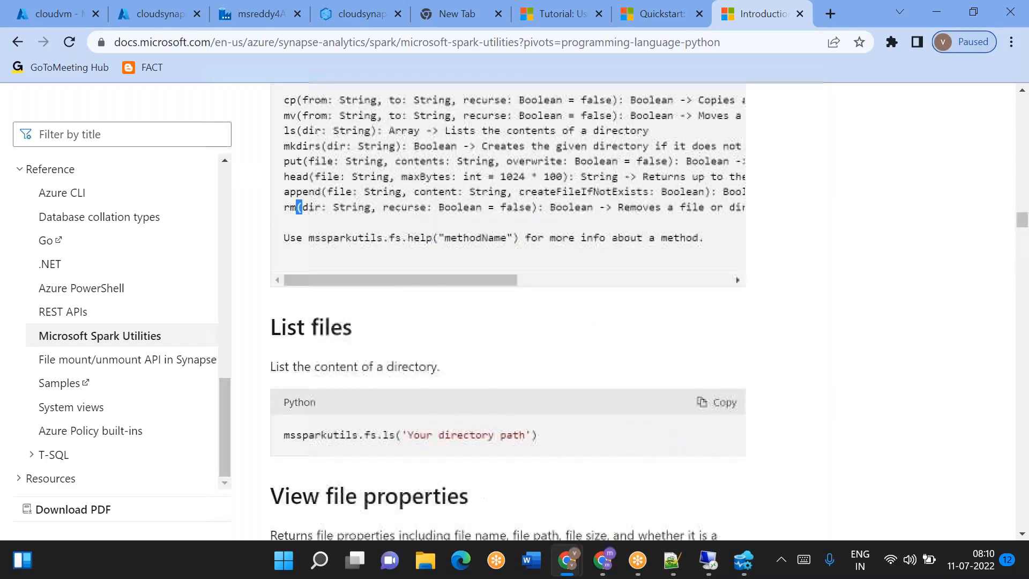
pyautogui.doubleClick(294, 303)
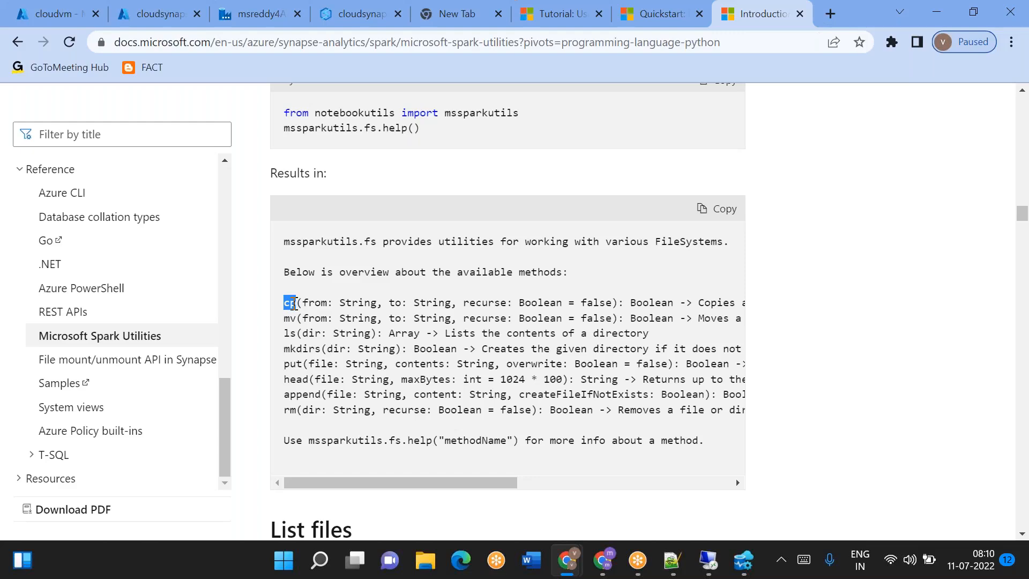
pyautogui.doubleClick(294, 318)
pyautogui.doubleClick(293, 334)
pyautogui.doubleClick(299, 349)
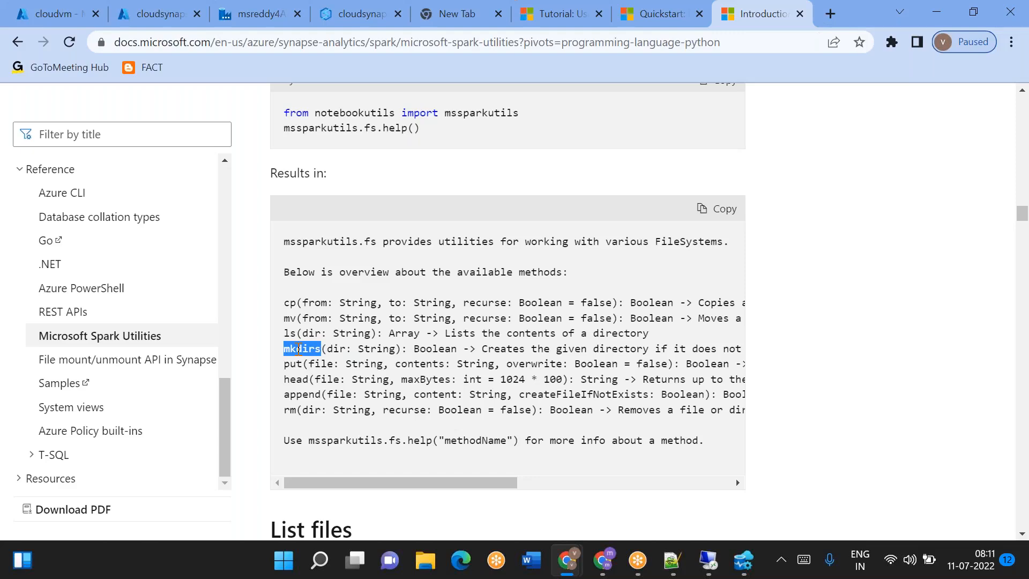
# Open the "File mount/unmount API in Synapse" article and find the linked service mount code
pyautogui.click(117, 364)
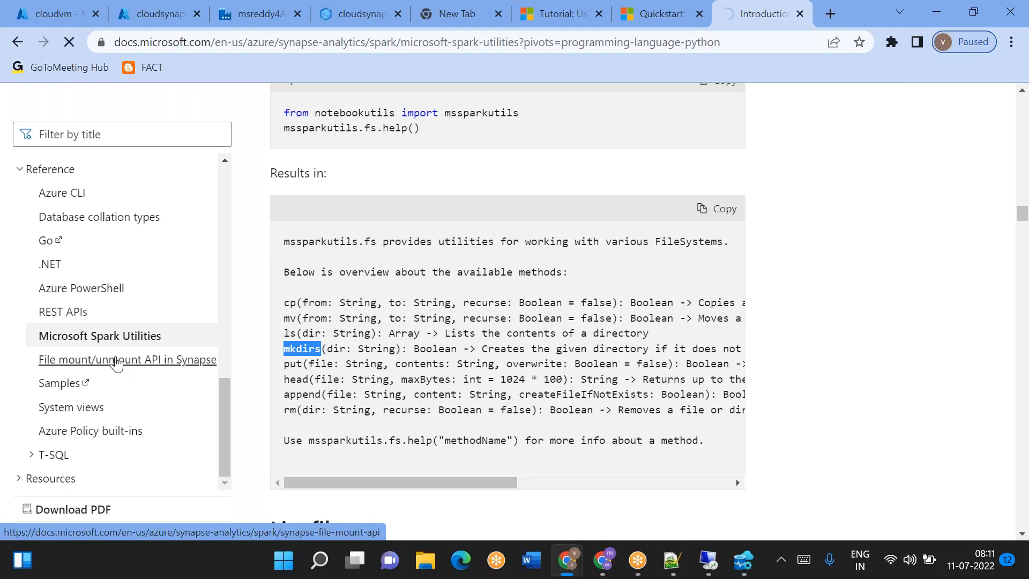
pyautogui.scroll(-10, 554, 385)
pyautogui.scroll(-15, 553, 385)
pyautogui.scroll(-15, 509, 311)
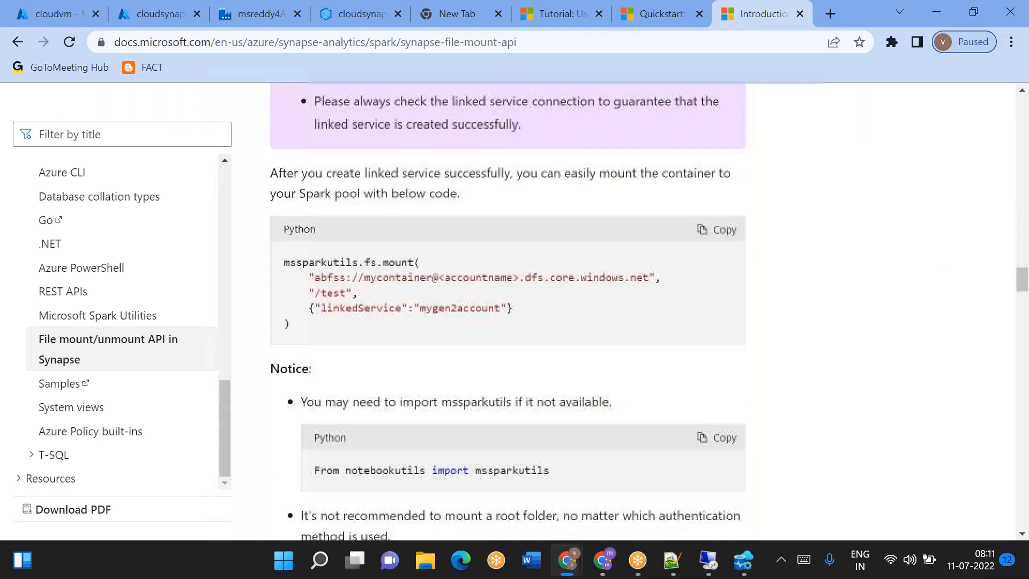
pyautogui.scroll(-1, 508, 310)
pyautogui.scroll(1, 508, 311)
# Highlight the mssparkutils.fs.mount call, its abfss container path, test mount point, linkedService option and mygen2account value in the linked service code
pyautogui.doubleClick(302, 246)
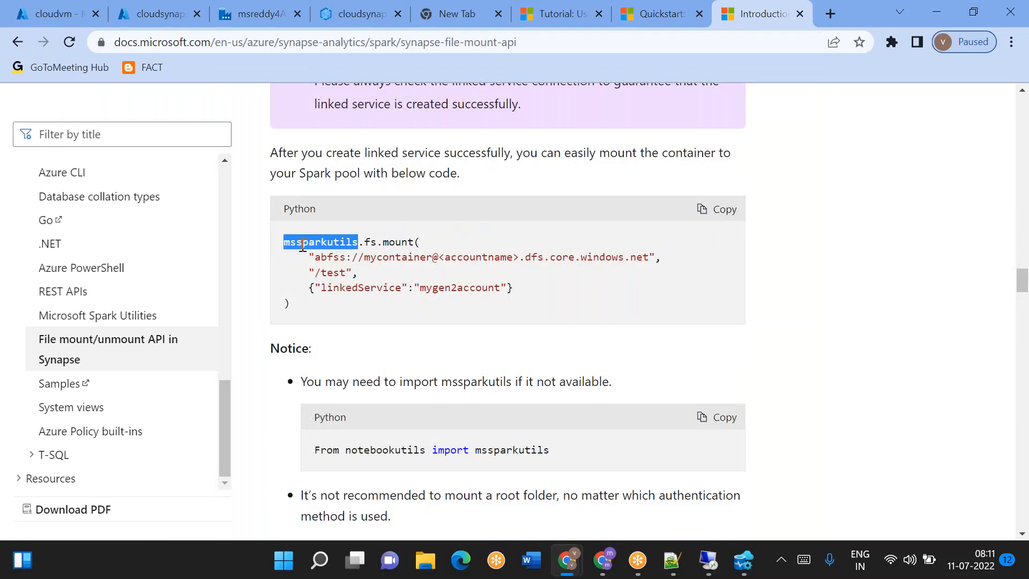
pyautogui.doubleClick(371, 245)
pyautogui.doubleClick(394, 244)
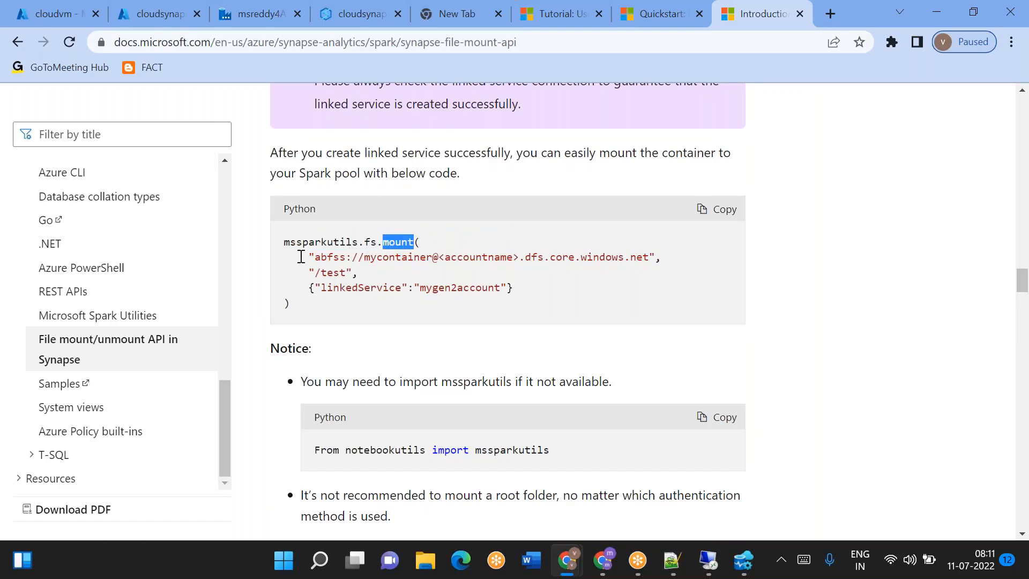
pyautogui.moveTo(303, 254); pyautogui.dragTo(650, 264)
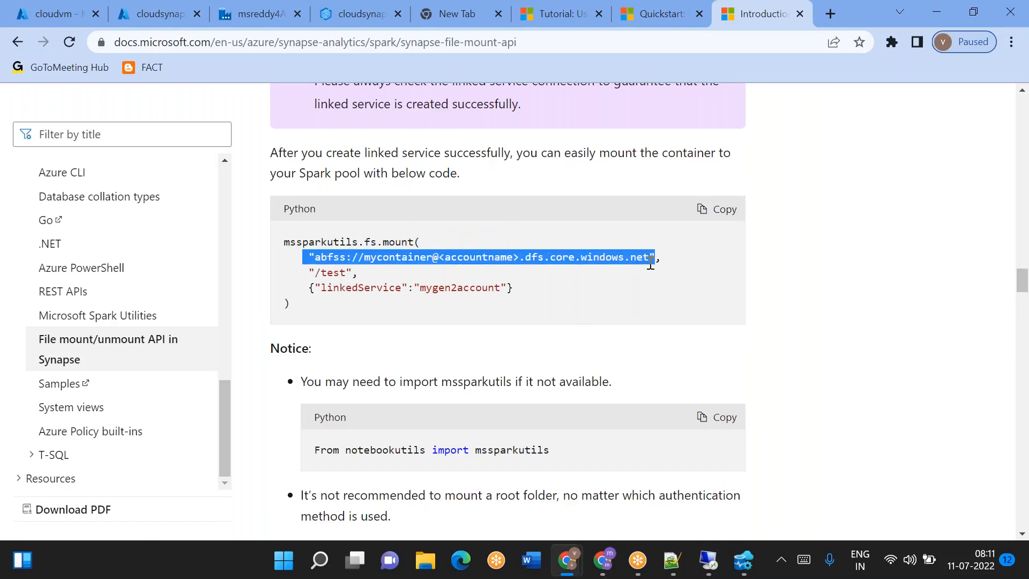
pyautogui.doubleClick(328, 272)
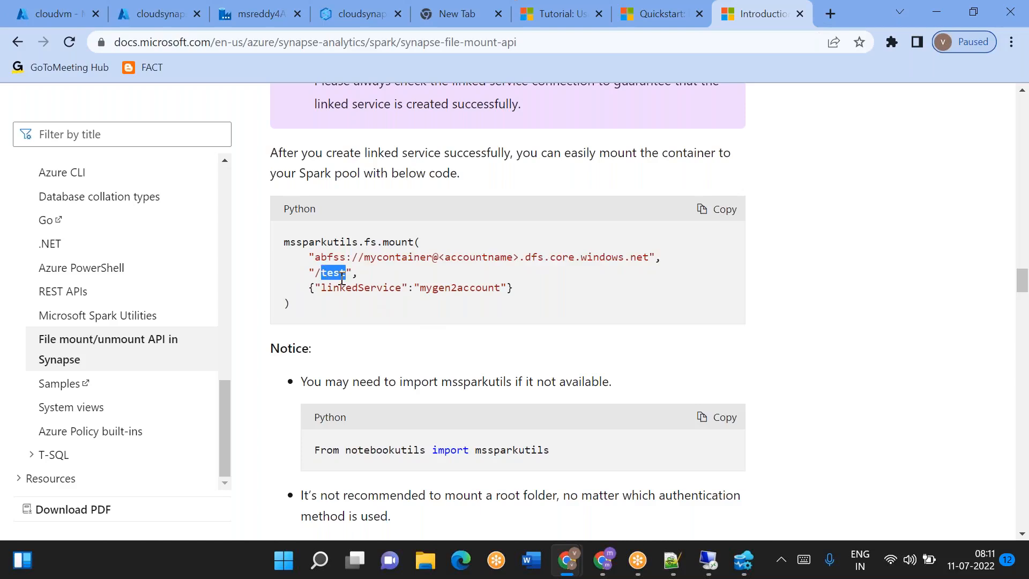
pyautogui.doubleClick(349, 288)
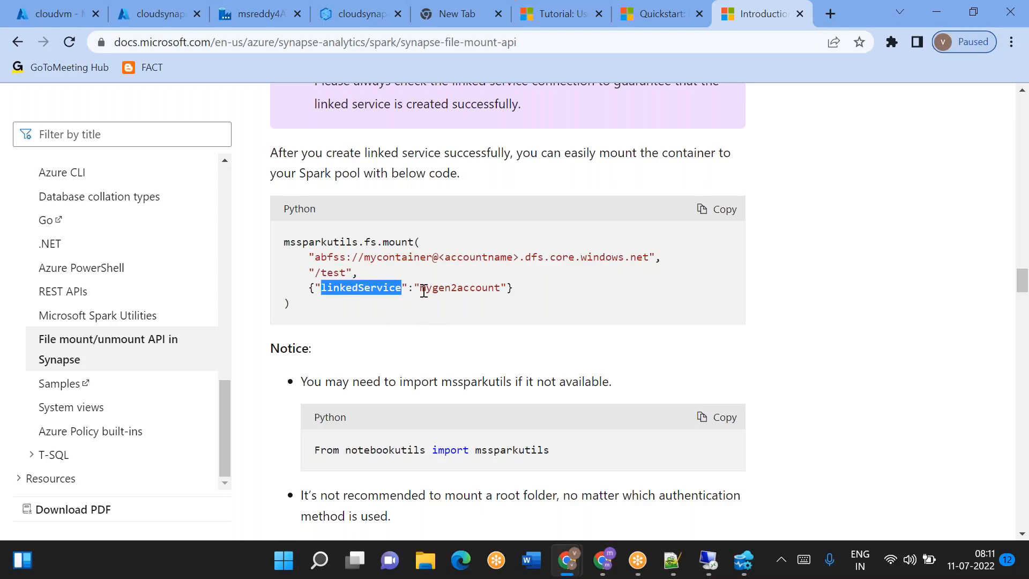
pyautogui.moveTo(424, 291); pyautogui.dragTo(489, 291)
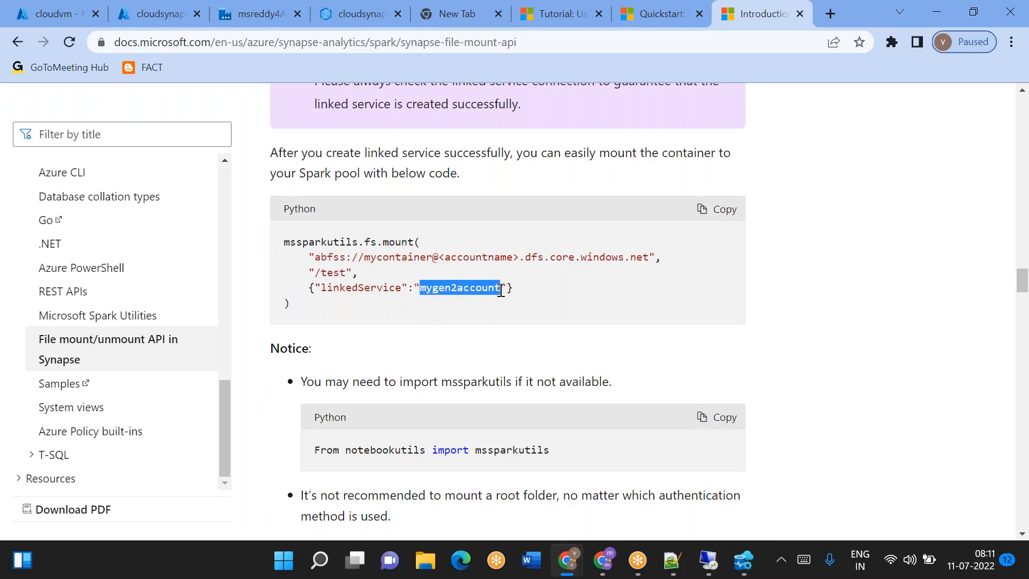
# Find the Key Vault mount sample code and highlight its accountKey option and variable
pyautogui.scroll(-10, 502, 290)
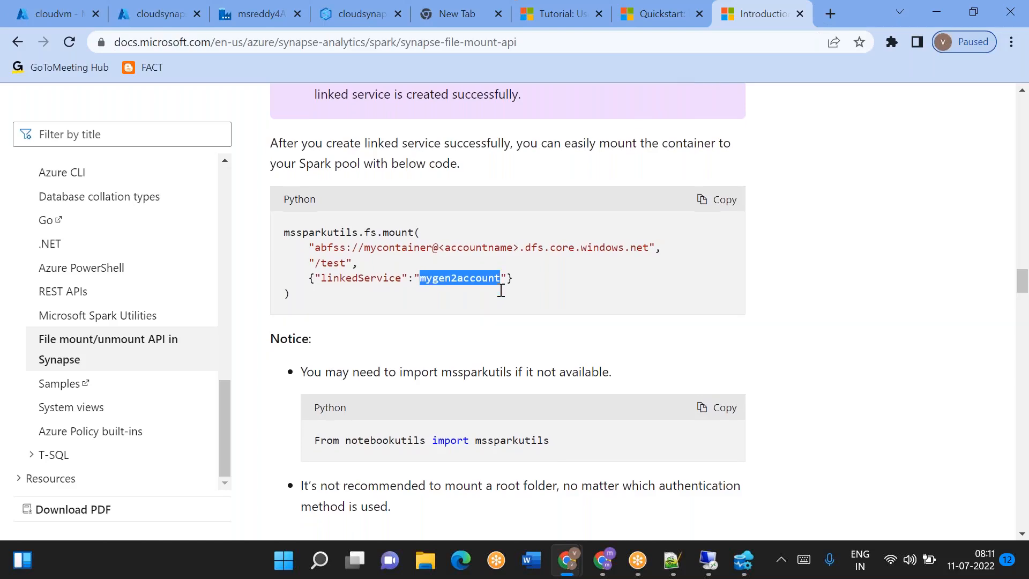
pyautogui.scroll(1, 391, 298)
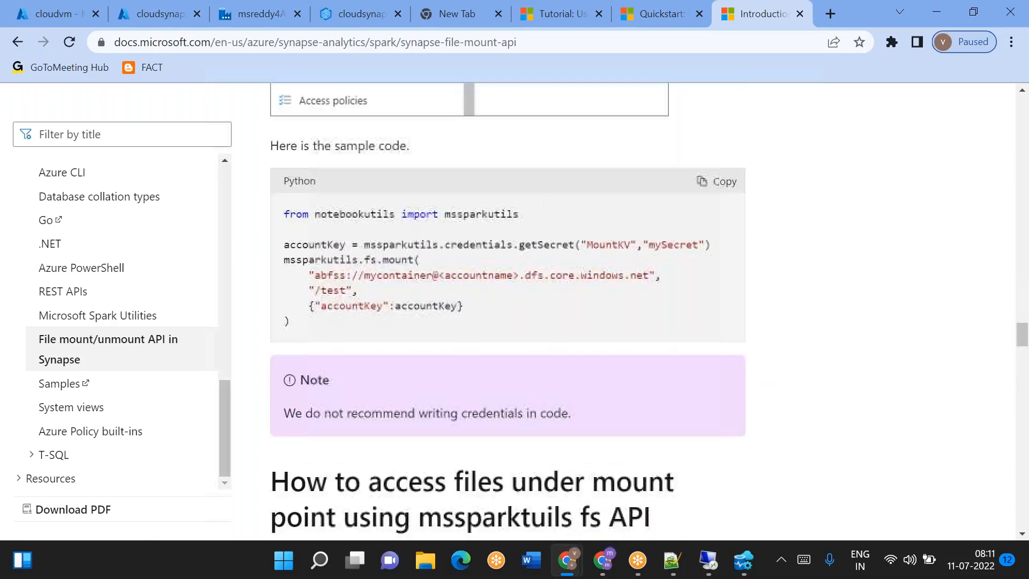
pyautogui.doubleClick(355, 307)
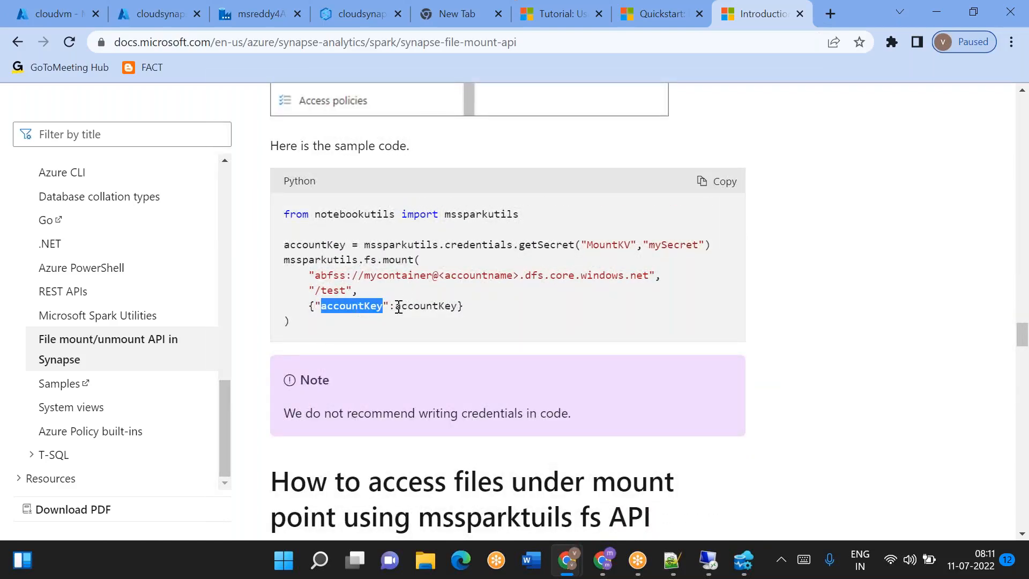
pyautogui.moveTo(399, 307); pyautogui.dragTo(444, 309)
# Look through the sections on accessing mounted files, reading Gen2 and blob storage, and unmounting the mount point
pyautogui.scroll(-15, 443, 310)
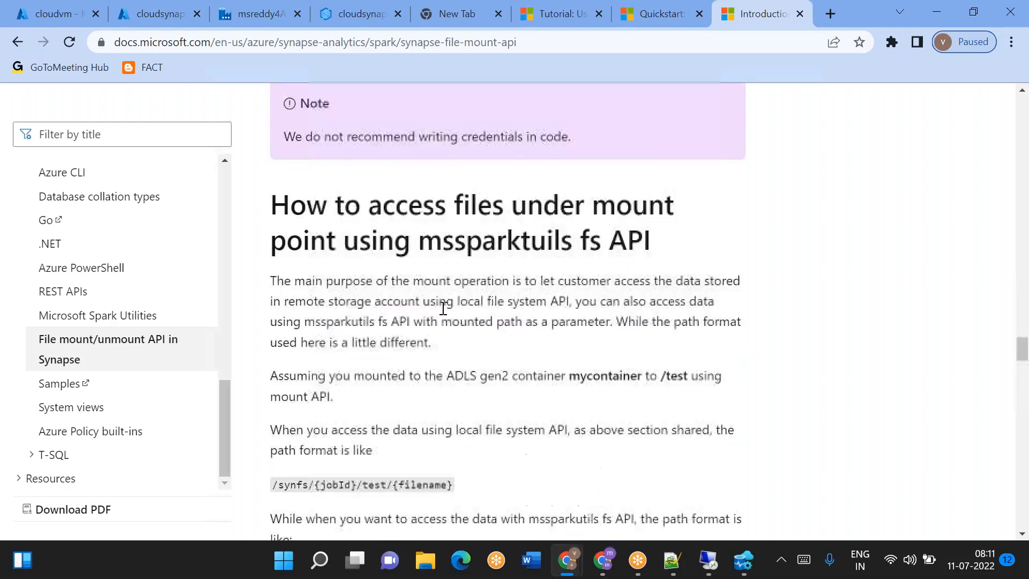
pyautogui.scroll(-10, 508, 311)
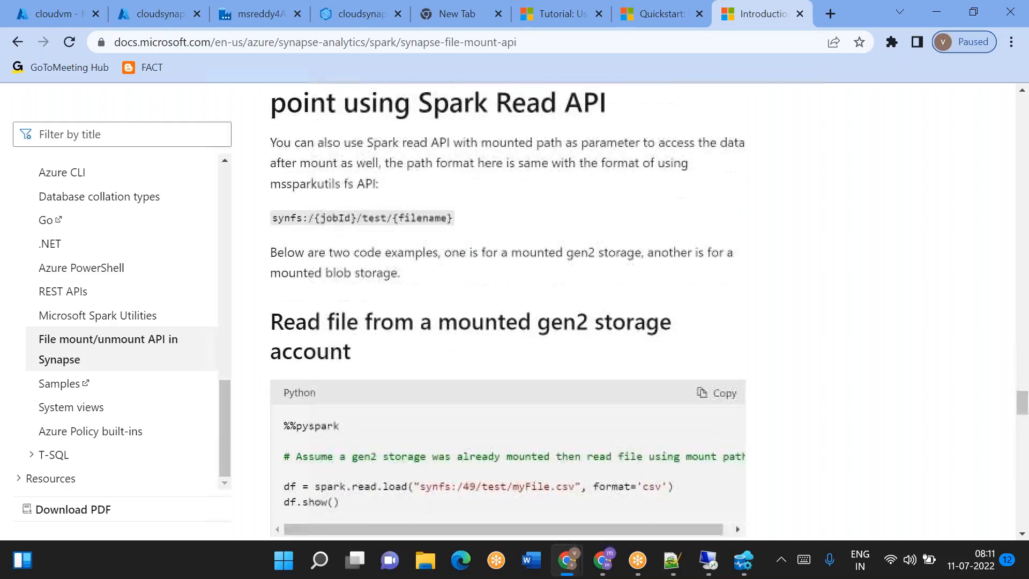
pyautogui.scroll(-5, 508, 311)
pyautogui.scroll(-6, 508, 311)
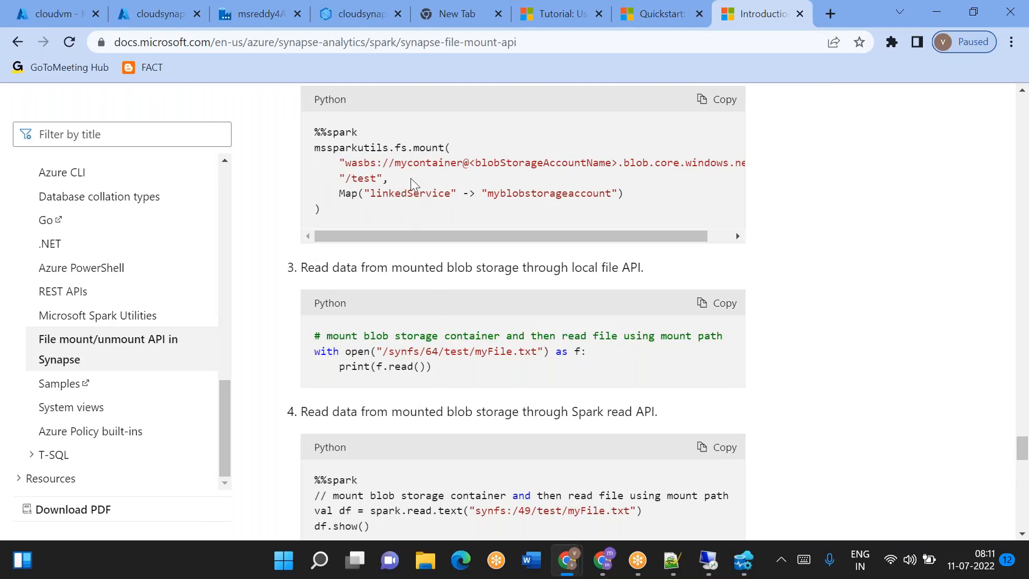
pyautogui.scroll(-4, 406, 229)
pyautogui.scroll(-10, 406, 229)
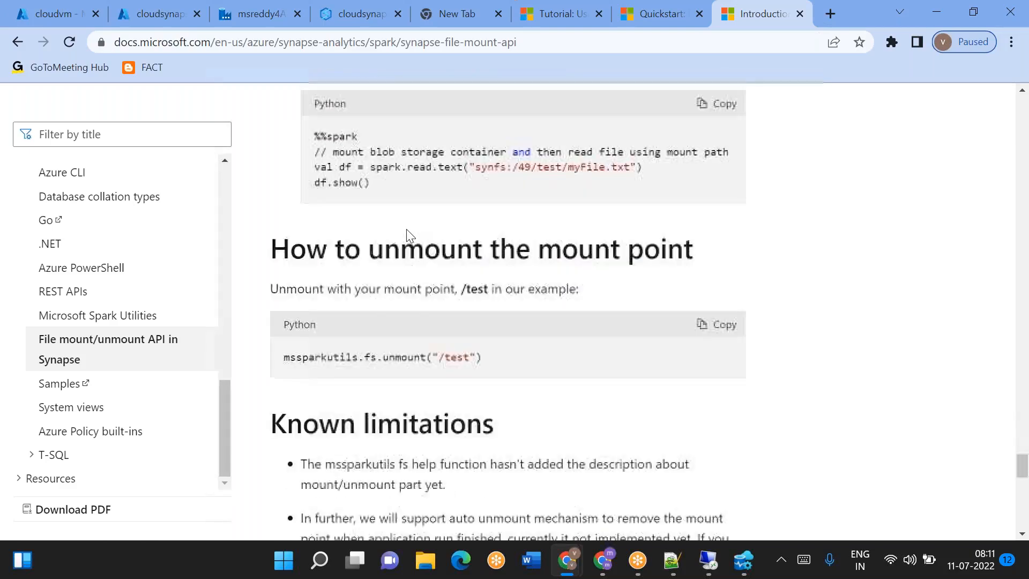
pyautogui.scroll(-5, 508, 311)
pyautogui.scroll(20, 507, 311)
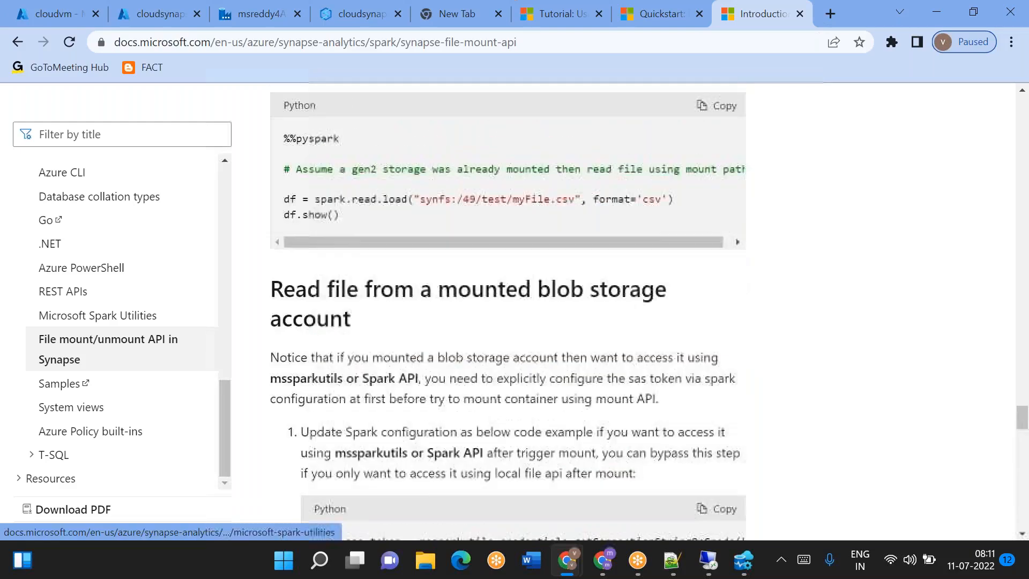
pyautogui.scroll(15, 508, 311)
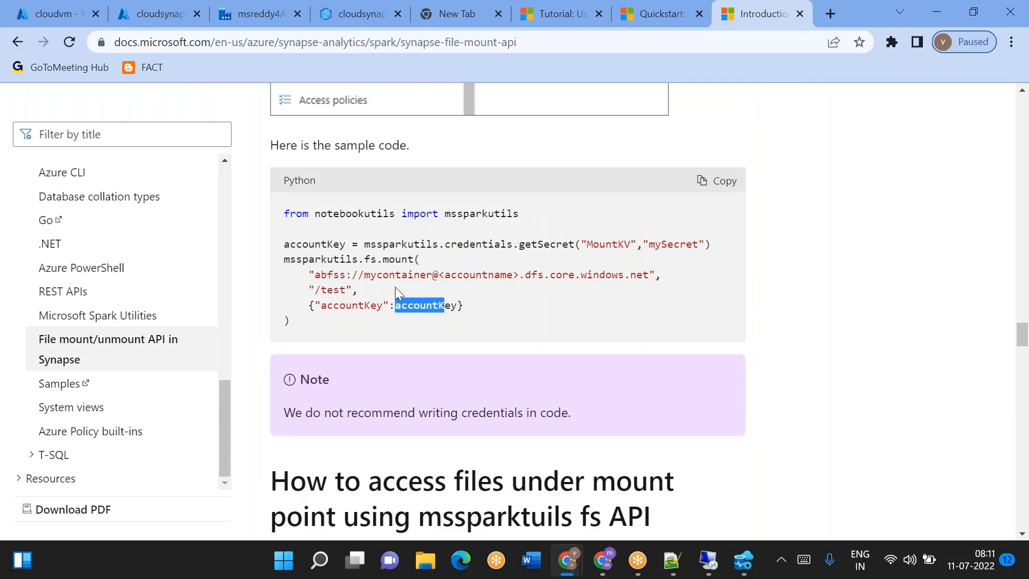
# Re-examine the account key mount sample, highlighting both accountKey terms in its options argument
pyautogui.scroll(3, 397, 292)
pyautogui.scroll(-5, 397, 292)
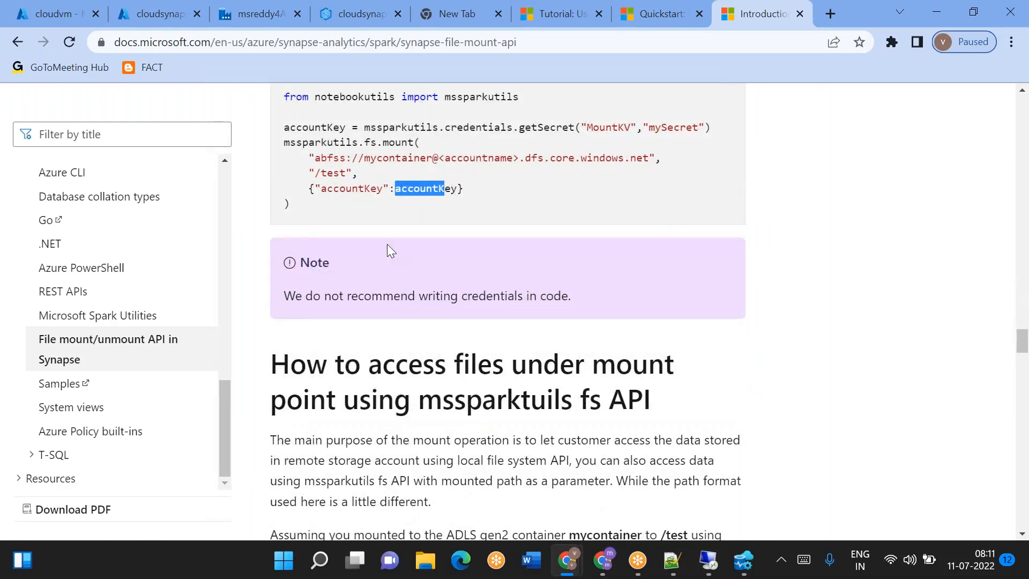
pyautogui.doubleClick(356, 193)
pyautogui.click(418, 191)
pyautogui.doubleClick(418, 191)
# Return to the linked service mount code and highlight linkedService for comparison with the account key method
pyautogui.scroll(15, 418, 191)
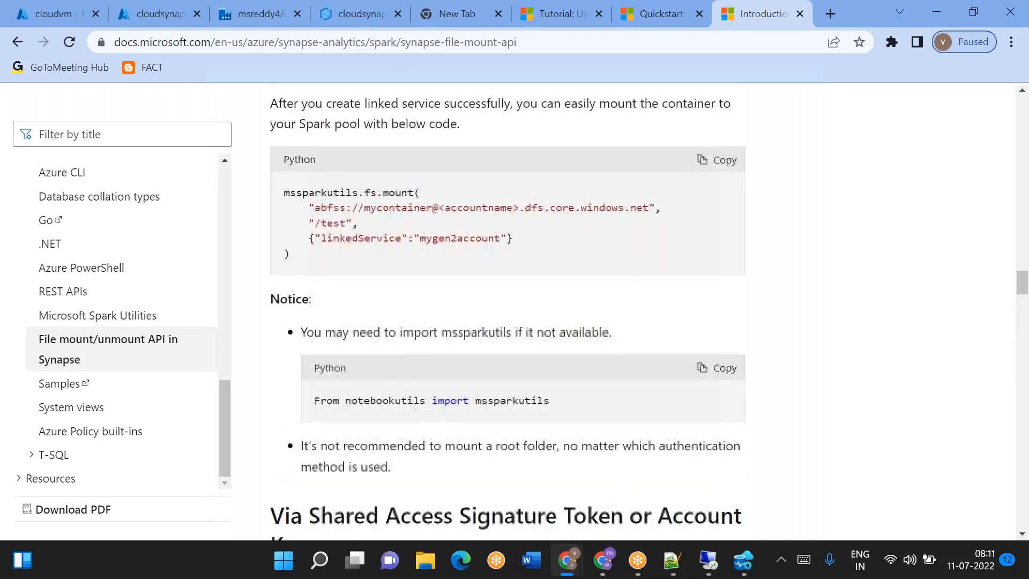
pyautogui.doubleClick(445, 238)
pyautogui.click(367, 234)
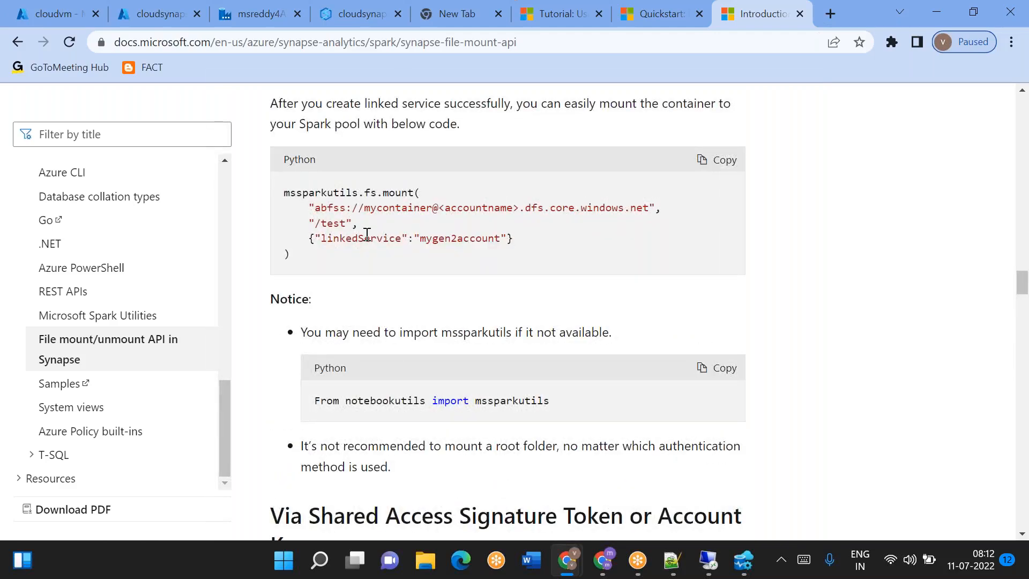
pyautogui.doubleClick(366, 236)
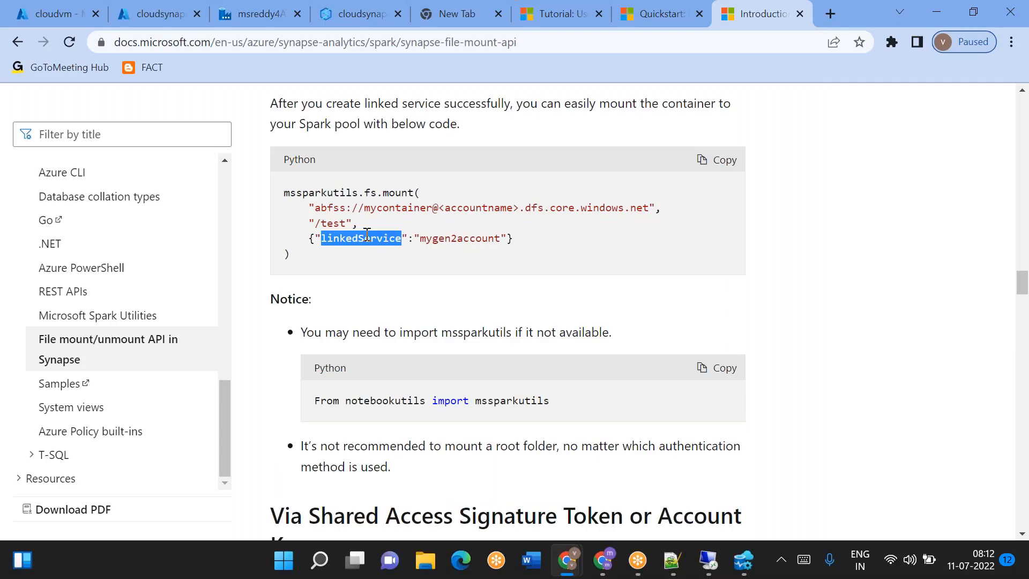
# Highlight the "How to mount Gen2/blob Storage" heading and review the article's section list and storage warning
pyautogui.scroll(15, 366, 236)
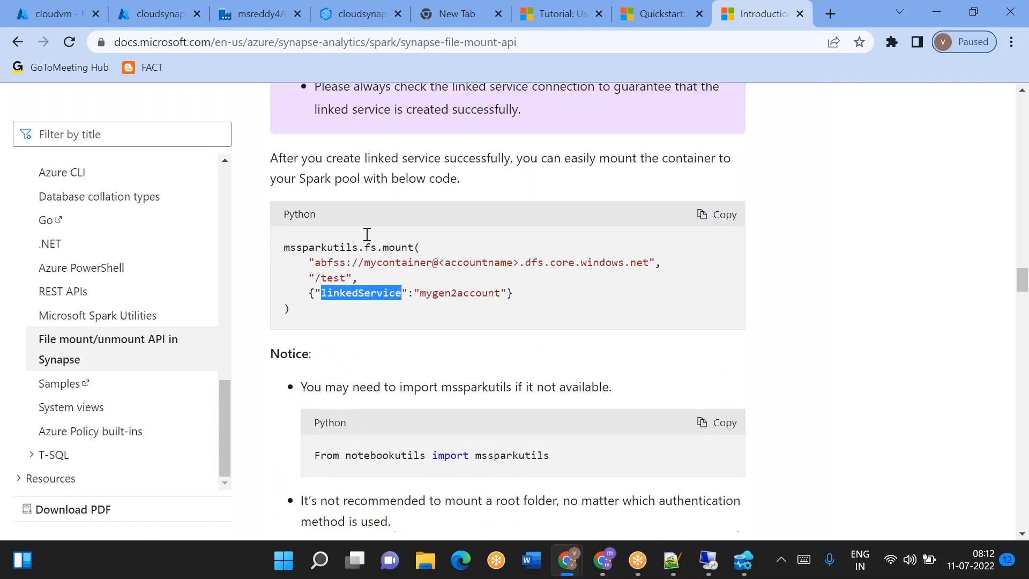
pyautogui.scroll(10, 440, 278)
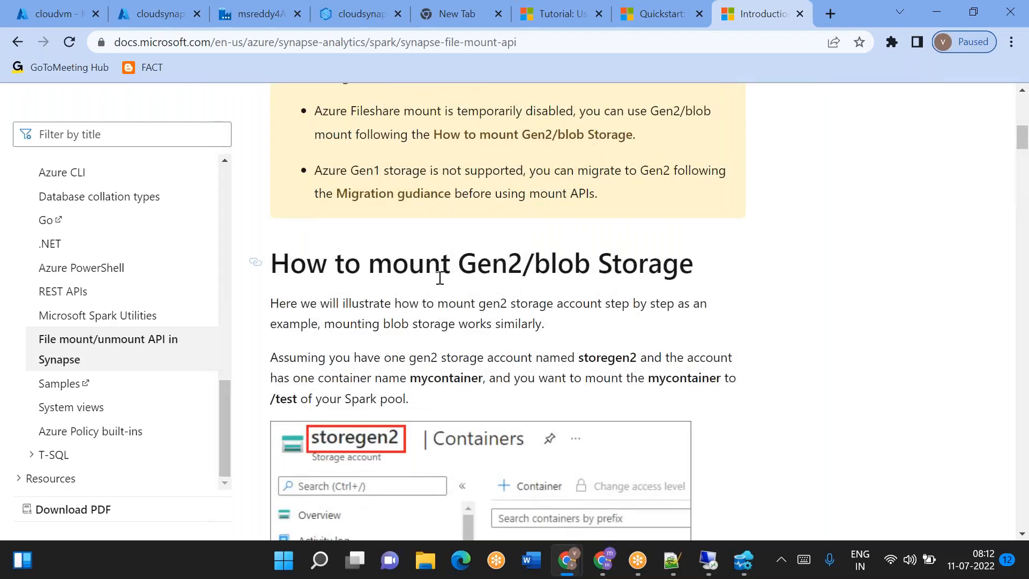
pyautogui.tripleClick(491, 261)
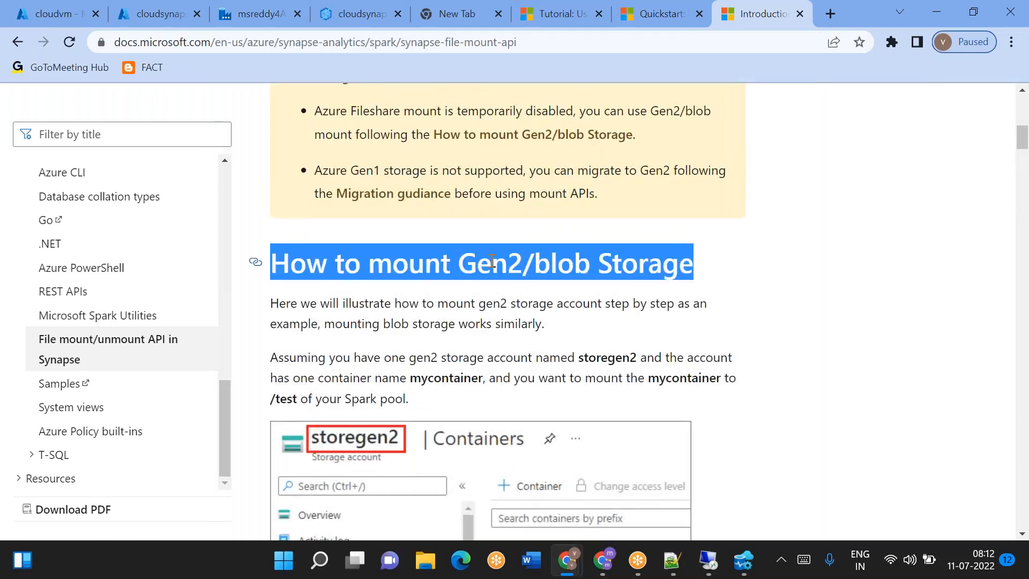
pyautogui.scroll(5, 492, 261)
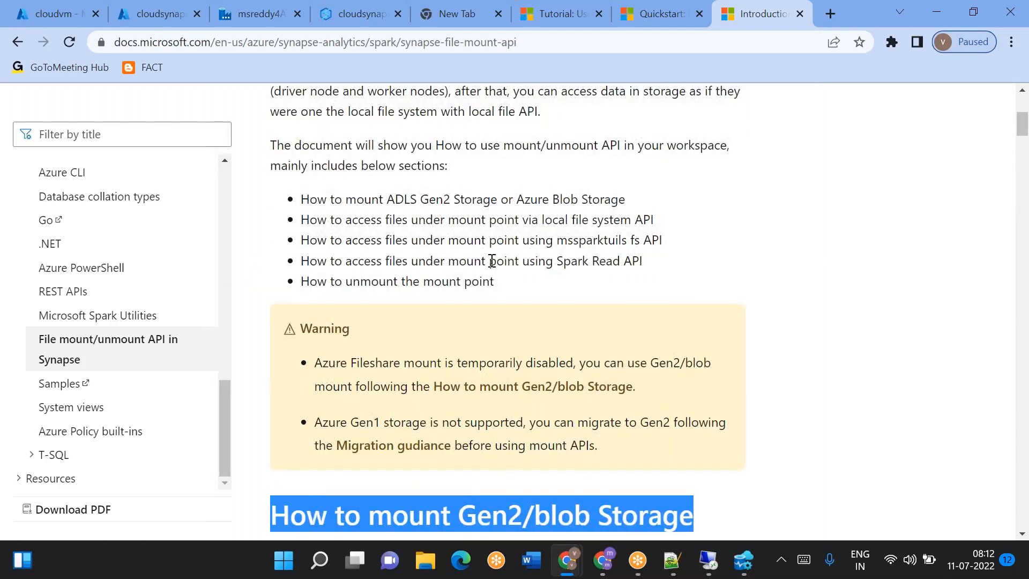
# Open the Microsoft Spark Utilities reference article from the Synapse documentation and select its full web address
pyautogui.scroll(-7, 491, 261)
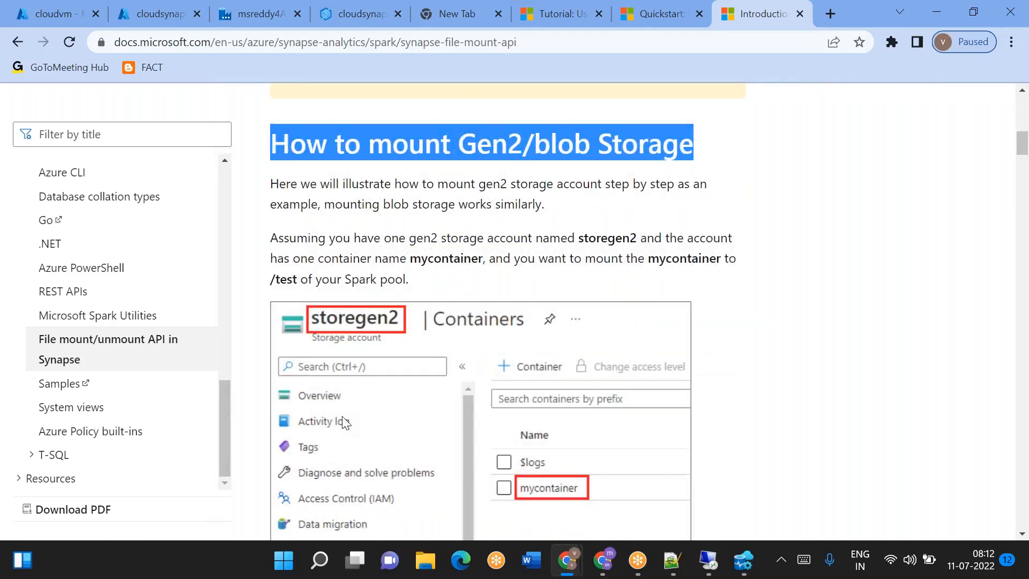
pyautogui.scroll(4, 80, 343)
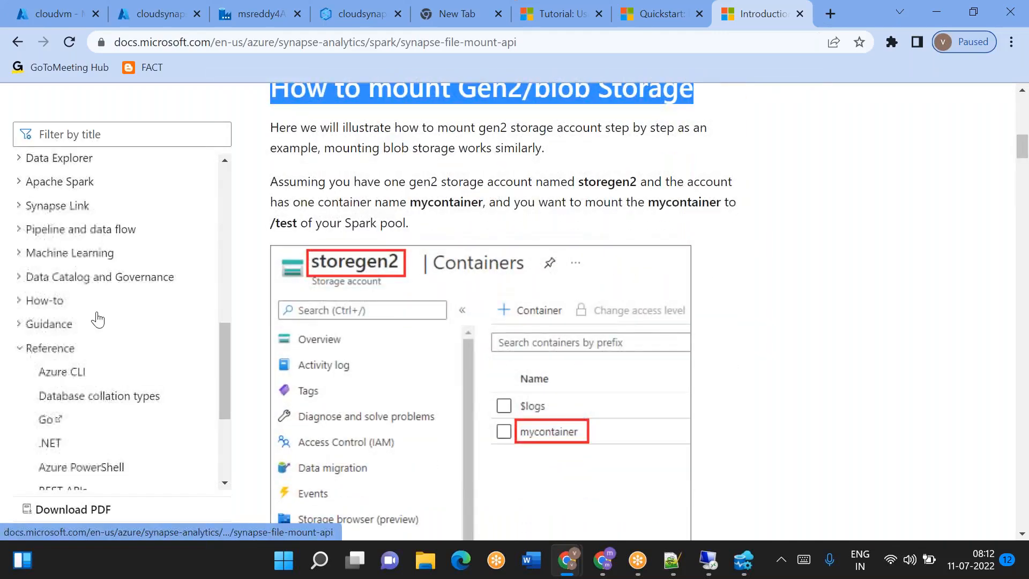
pyautogui.scroll(-3, 164, 416)
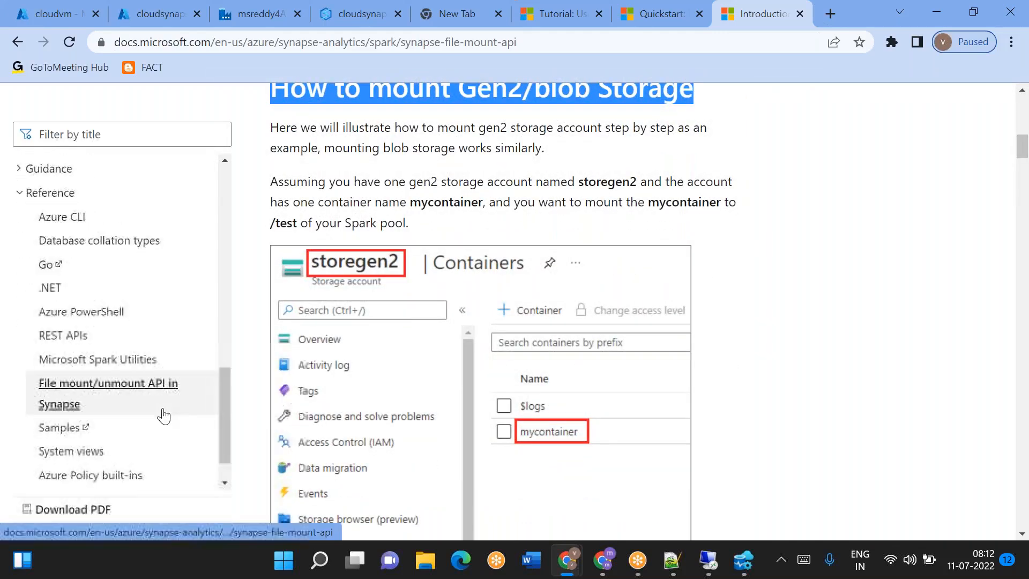
pyautogui.click(62, 361)
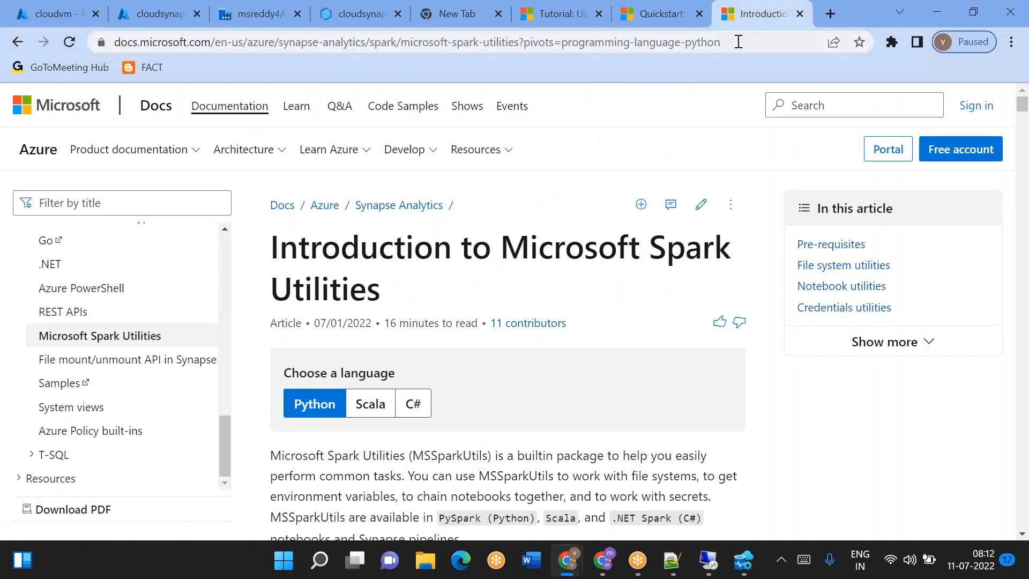
pyautogui.click(739, 42)
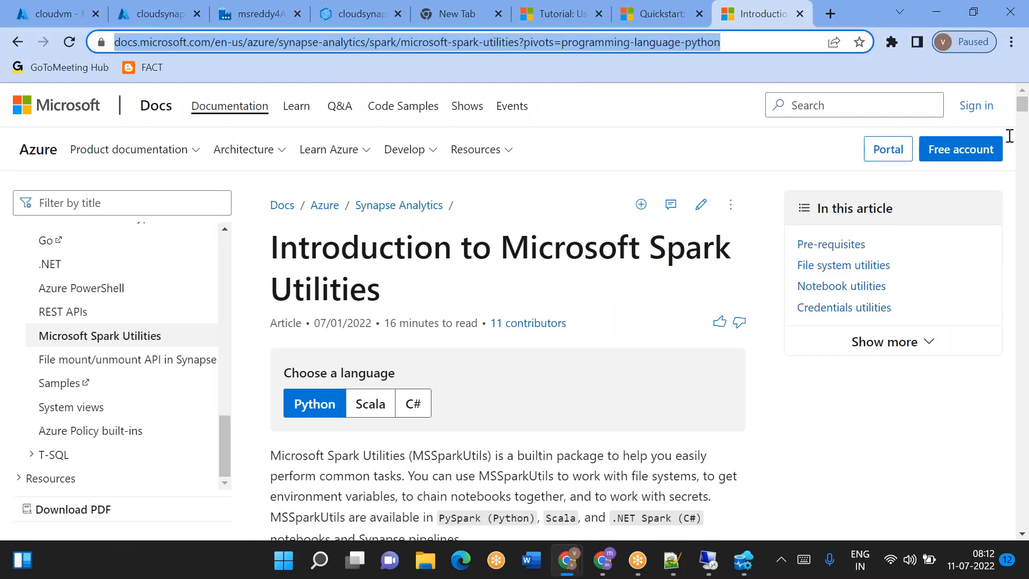
pyautogui.click(1003, 264)
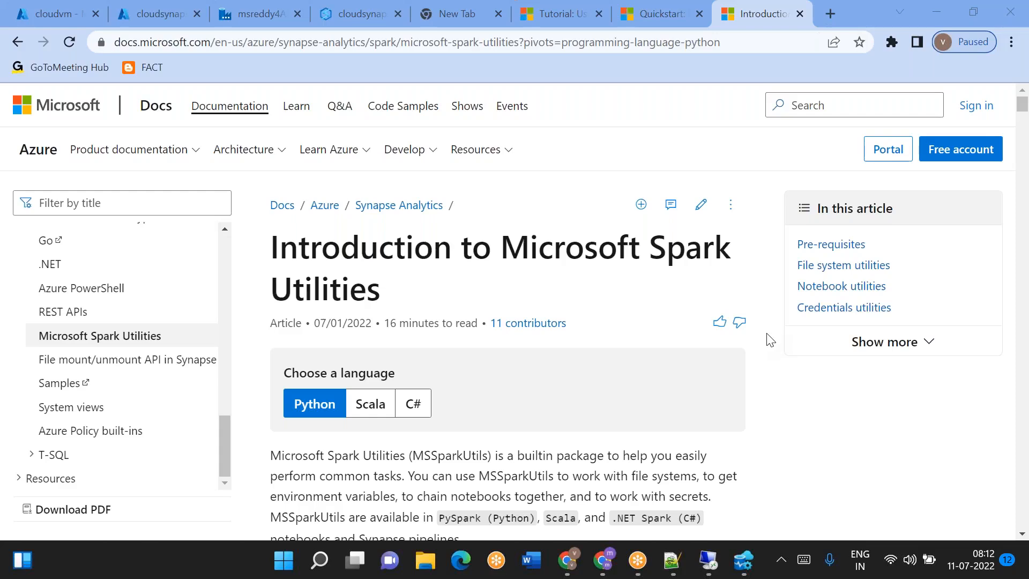
# Return to the cloudsynapse workspace in Synapse Studio and open the list of Apache Spark pools under management
pyautogui.click(566, 8)
pyautogui.click(339, 8)
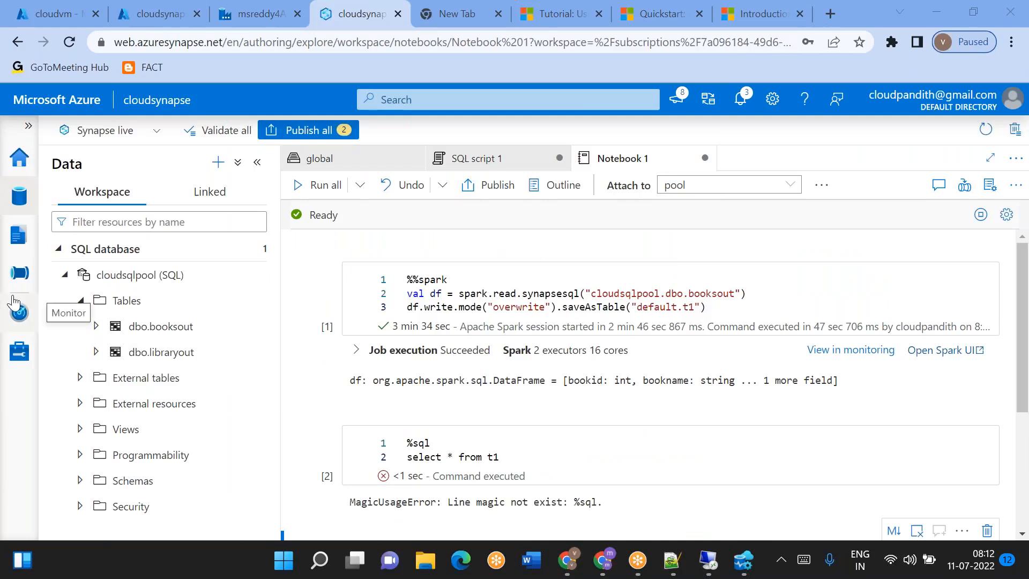
pyautogui.click(14, 349)
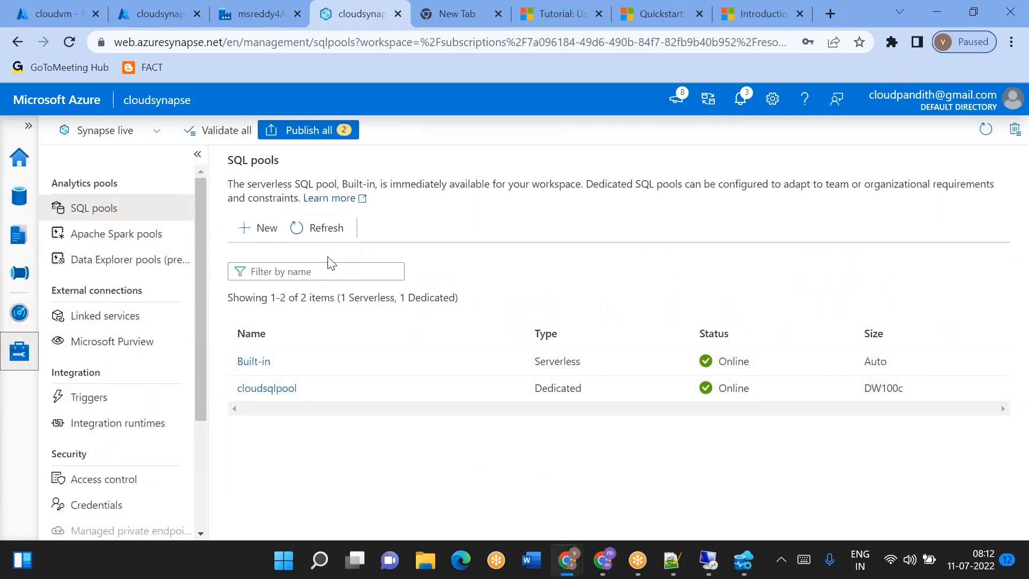
pyautogui.click(88, 236)
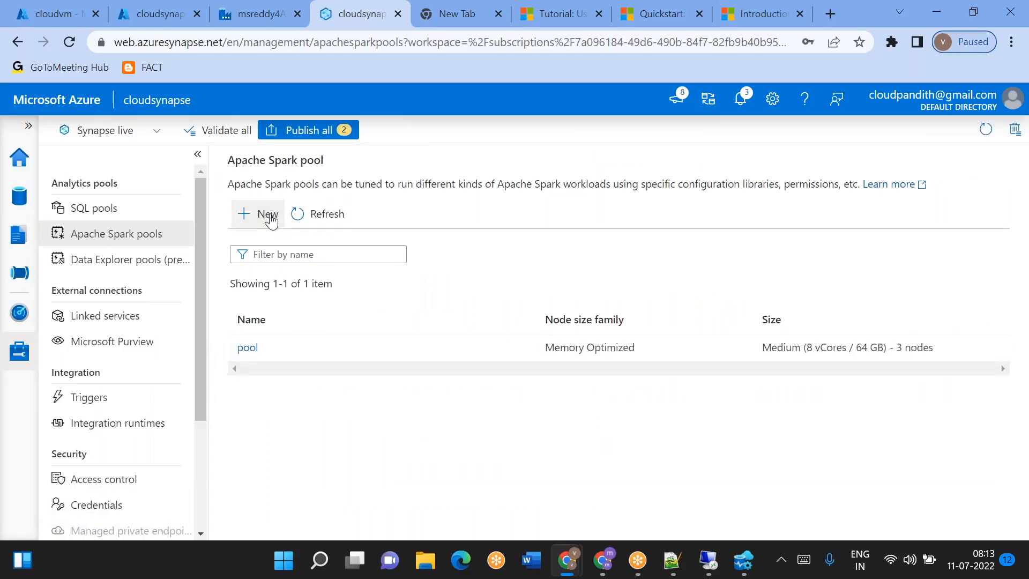
# Review the basic settings for a new Apache Spark pool, including node size, autoscale and estimated price, and close the form without creating it
pyautogui.click(265, 214)
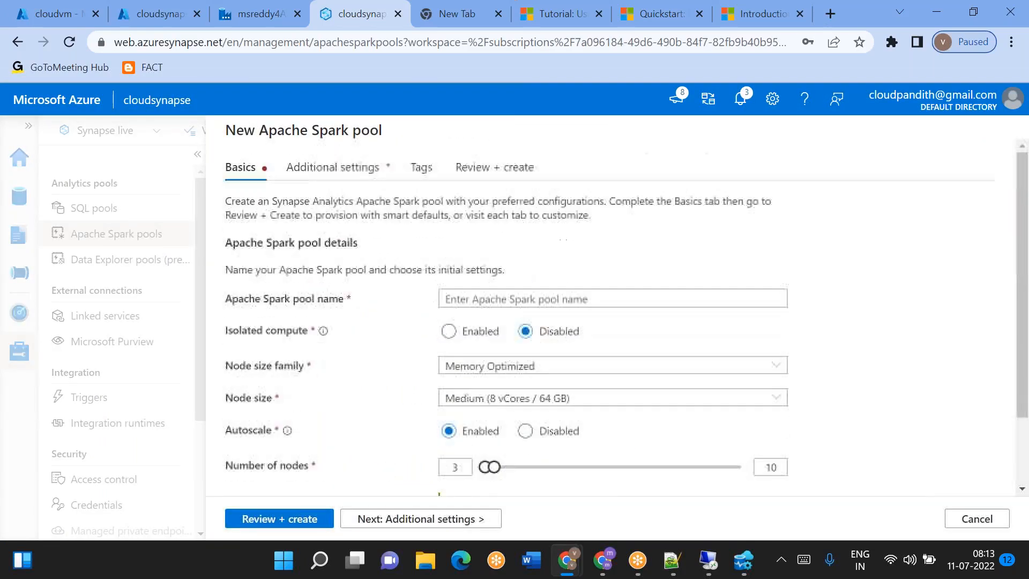
pyautogui.scroll(2, 613, 316)
pyautogui.scroll(-2, 613, 317)
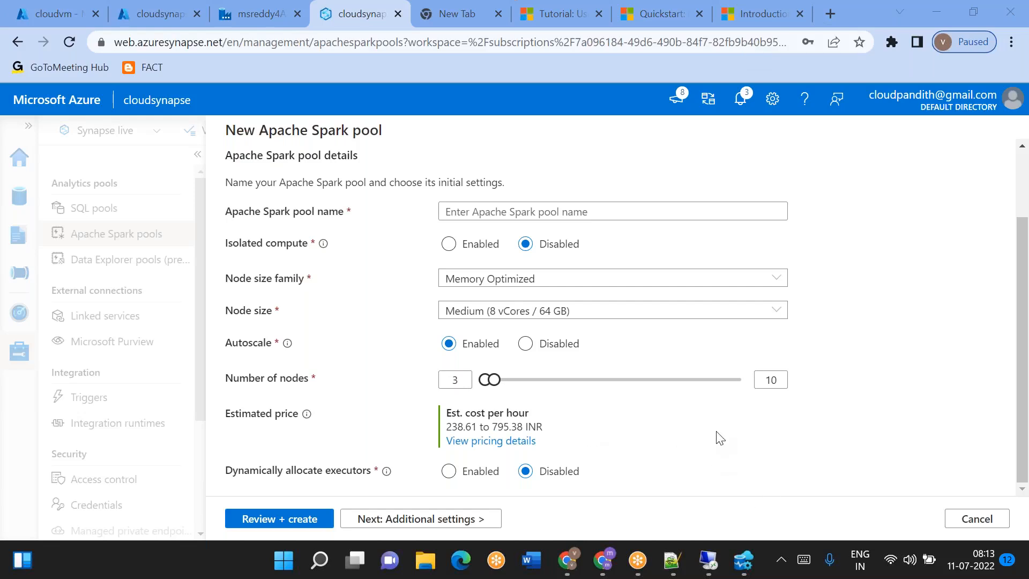
pyautogui.scroll(2, 720, 437)
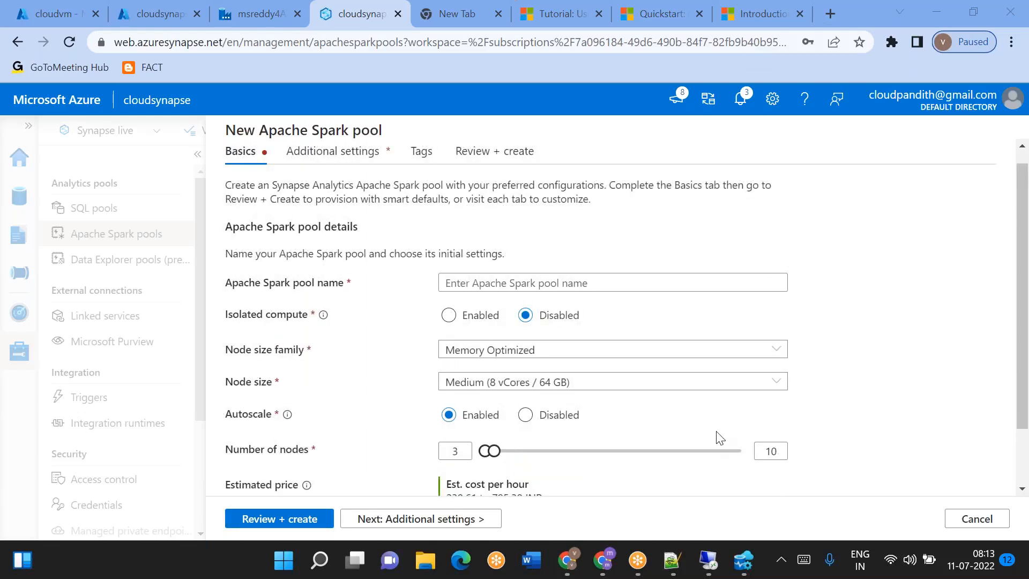
pyautogui.click(978, 519)
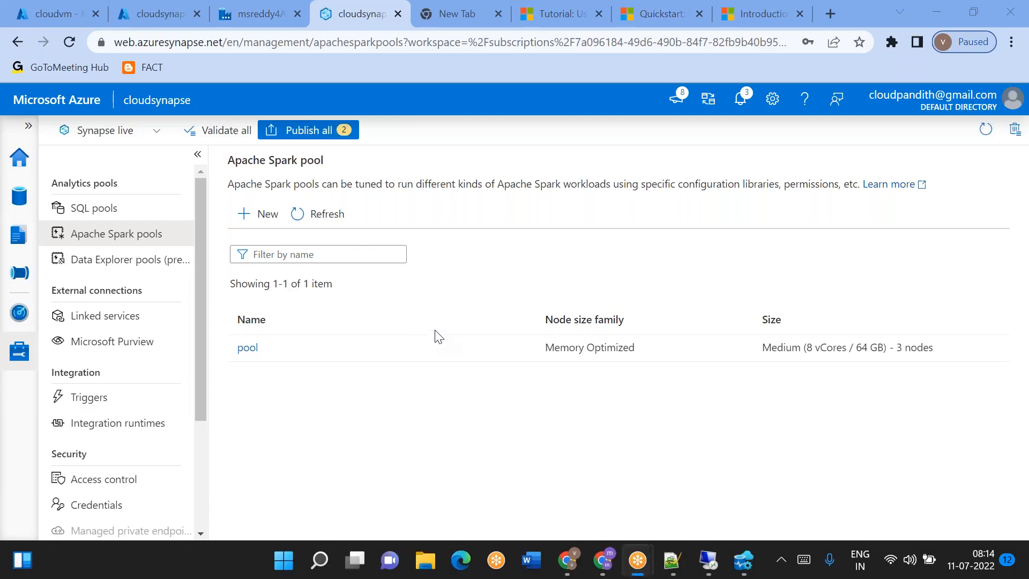
pyautogui.click(552, 346)
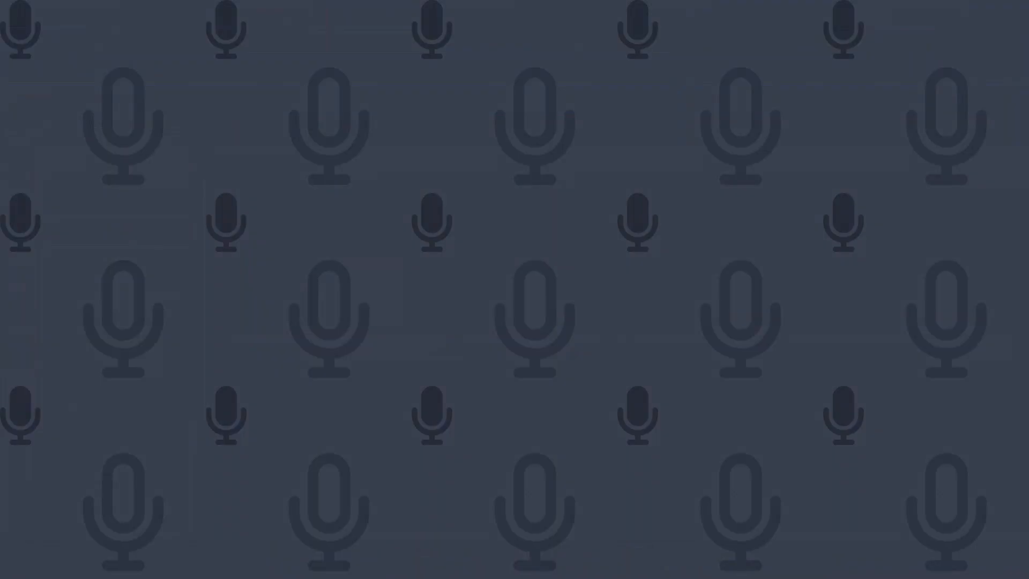